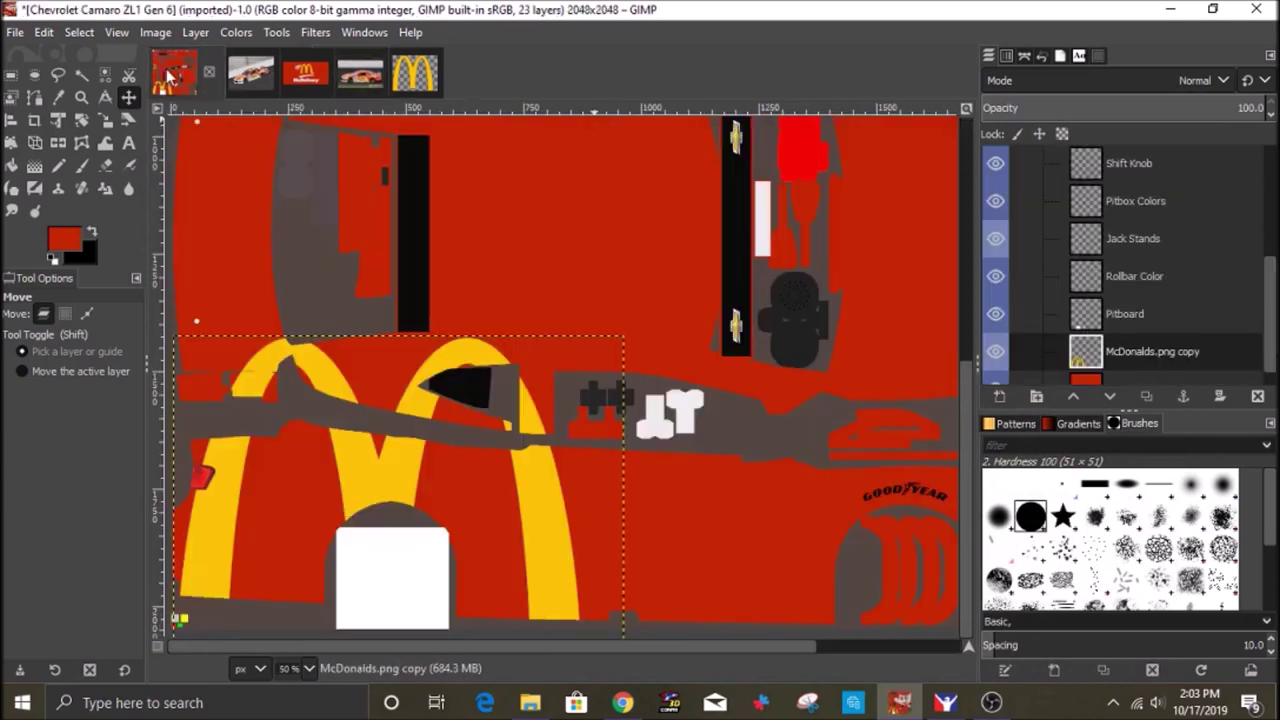
# Nudge the McDonald's arches layer about 26 px left and 8 px up, and add a vertical guide through its centre.
pyautogui.click(172, 82)
pyautogui.moveTo(535, 416); pyautogui.dragTo(534, 428)
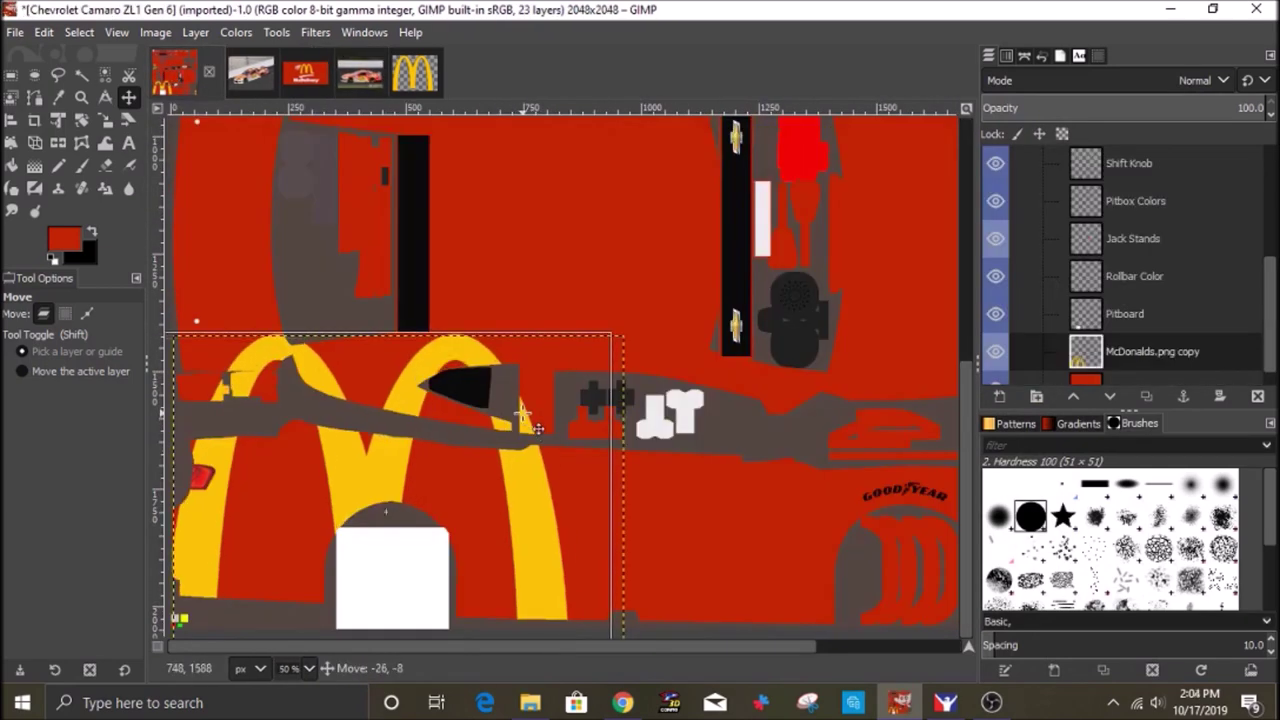
pyautogui.moveTo(164, 321); pyautogui.dragTo(366, 390)
pyautogui.moveTo(366, 480); pyautogui.dragTo(359, 90)
pyautogui.click(359, 83)
pyautogui.click(198, 72)
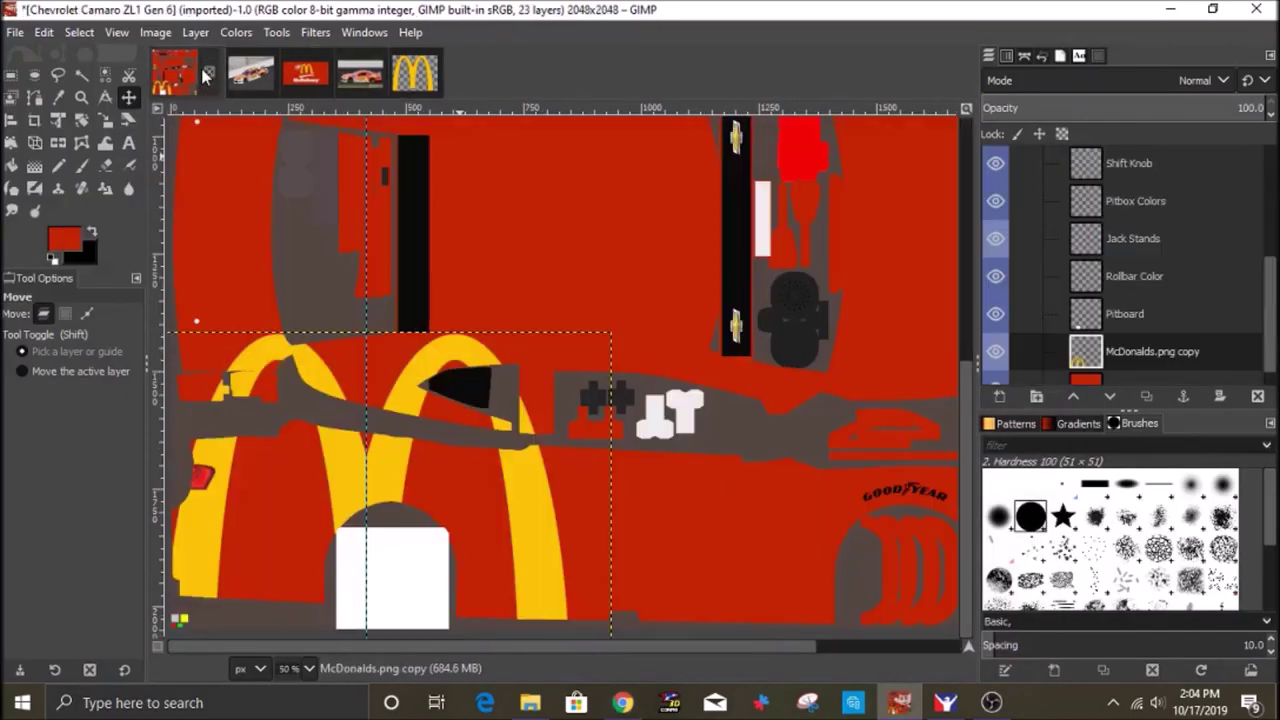
# Duplicate the McDonald's arches layer and flip the copy vertically.
pyautogui.click(105, 165)
pyautogui.click(1146, 396)
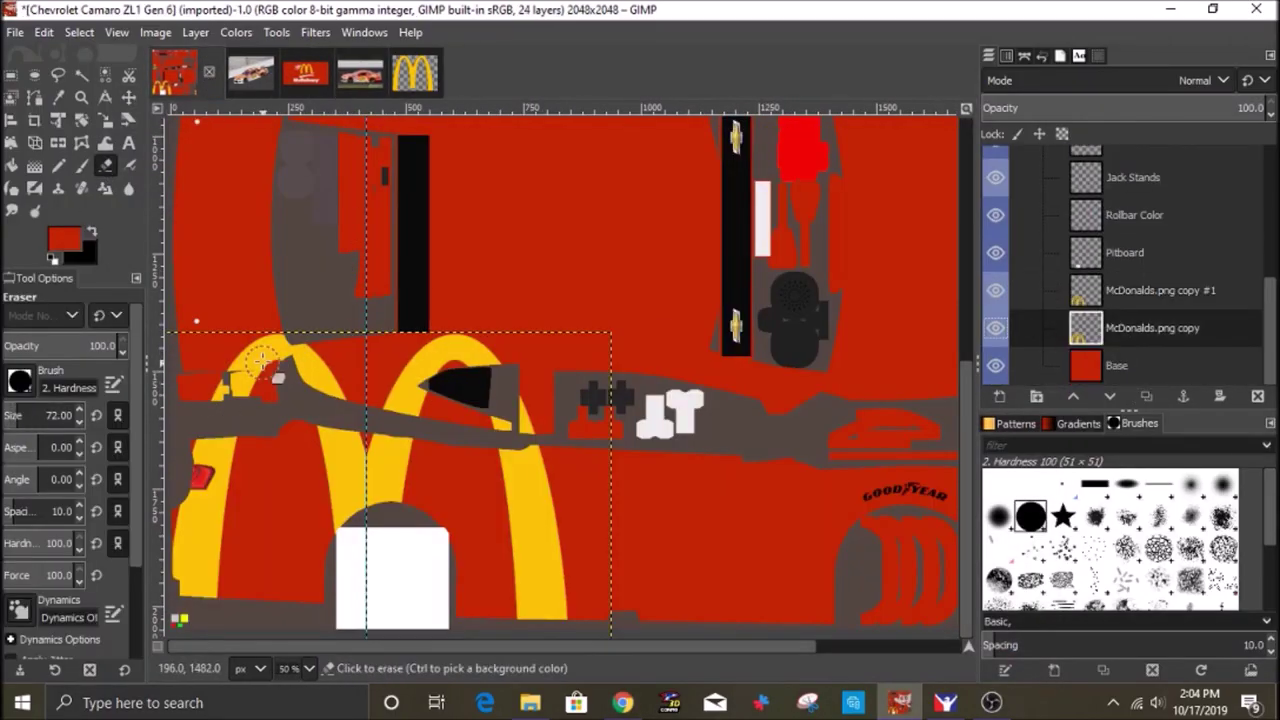
pyautogui.press('pageup')
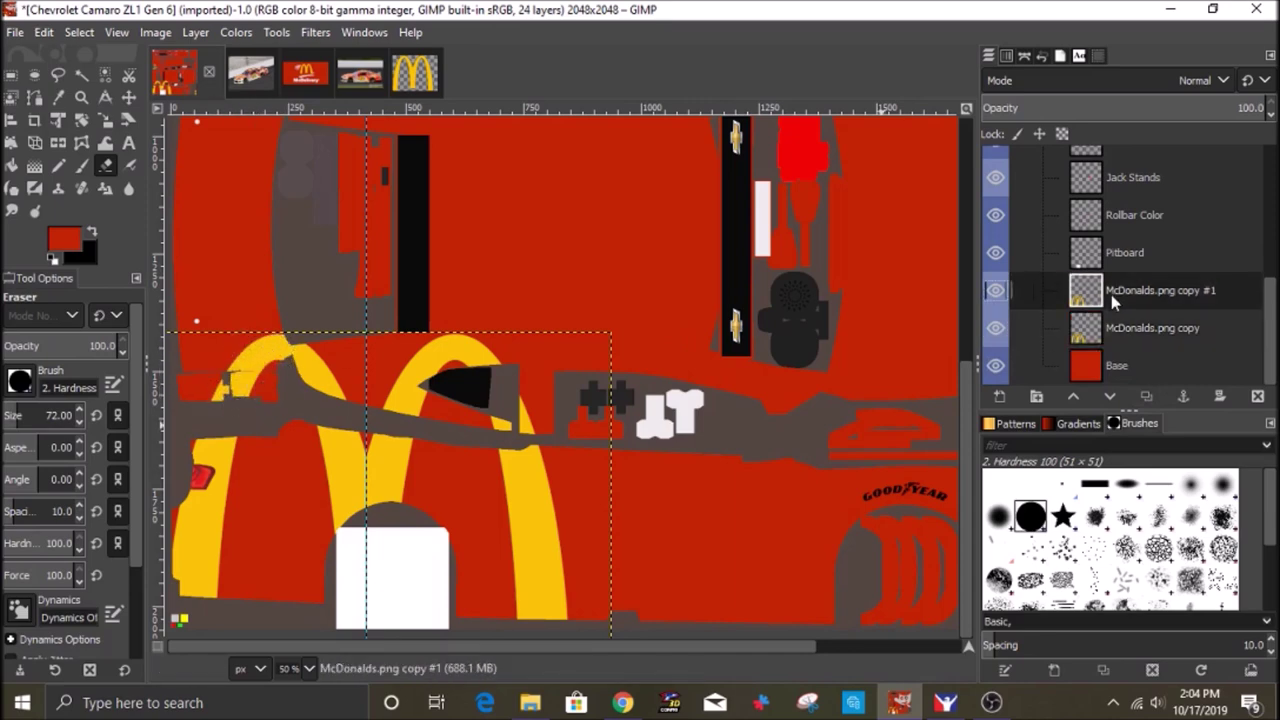
pyautogui.rightClick(410, 487)
pyautogui.moveTo(462, 370)
pyautogui.moveTo(650, 584)
pyautogui.click(829, 576)
# Move the flipped arches copy up onto the opposite side panel of the car template.
pyautogui.click(129, 98)
pyautogui.moveTo(549, 378); pyautogui.dragTo(549, 146)
pyautogui.scroll(-5, 532, 255)
pyautogui.scroll(5, 530, 258)
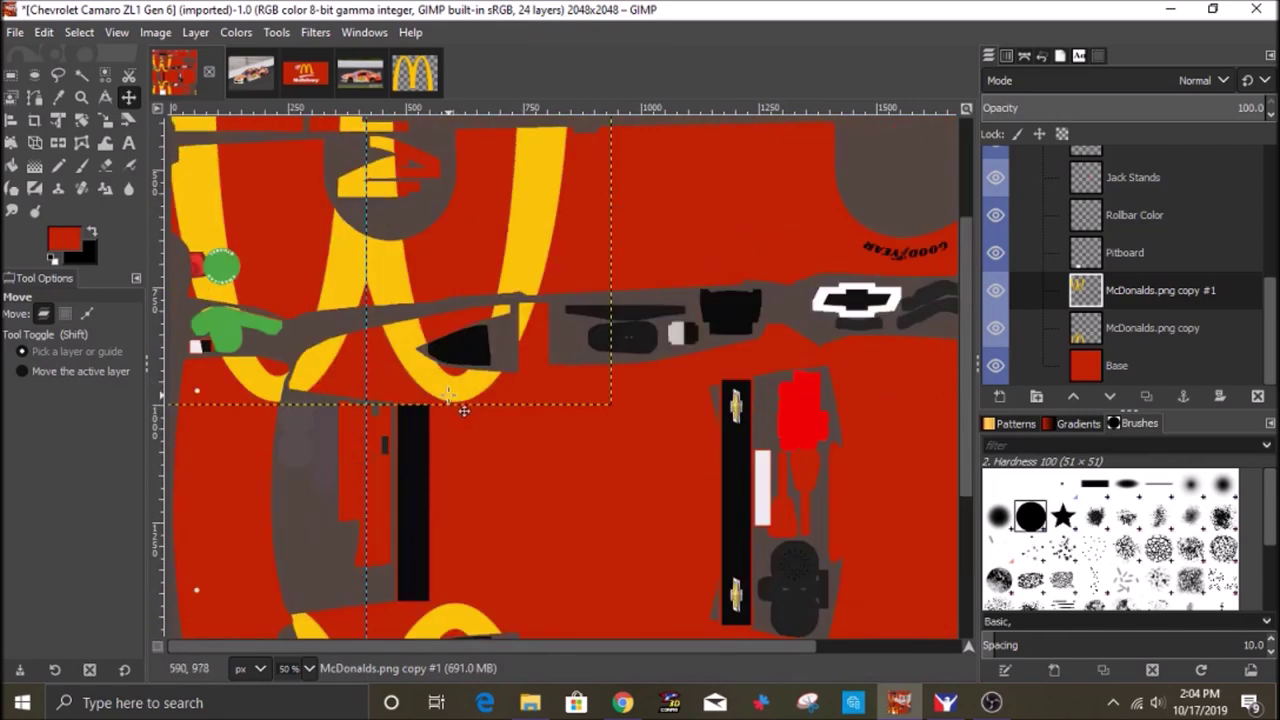
# Remove the vertical guide and erase the stray arch pieces behind the rear window area on the side panels.
pyautogui.click(103, 164)
pyautogui.moveTo(614, 236)
pyautogui.mouseDown()
pyautogui.moveTo(190, 303)
pyautogui.moveTo(143, 559)
pyautogui.mouseUp()
pyautogui.press('Return')
pyautogui.click(105, 165)
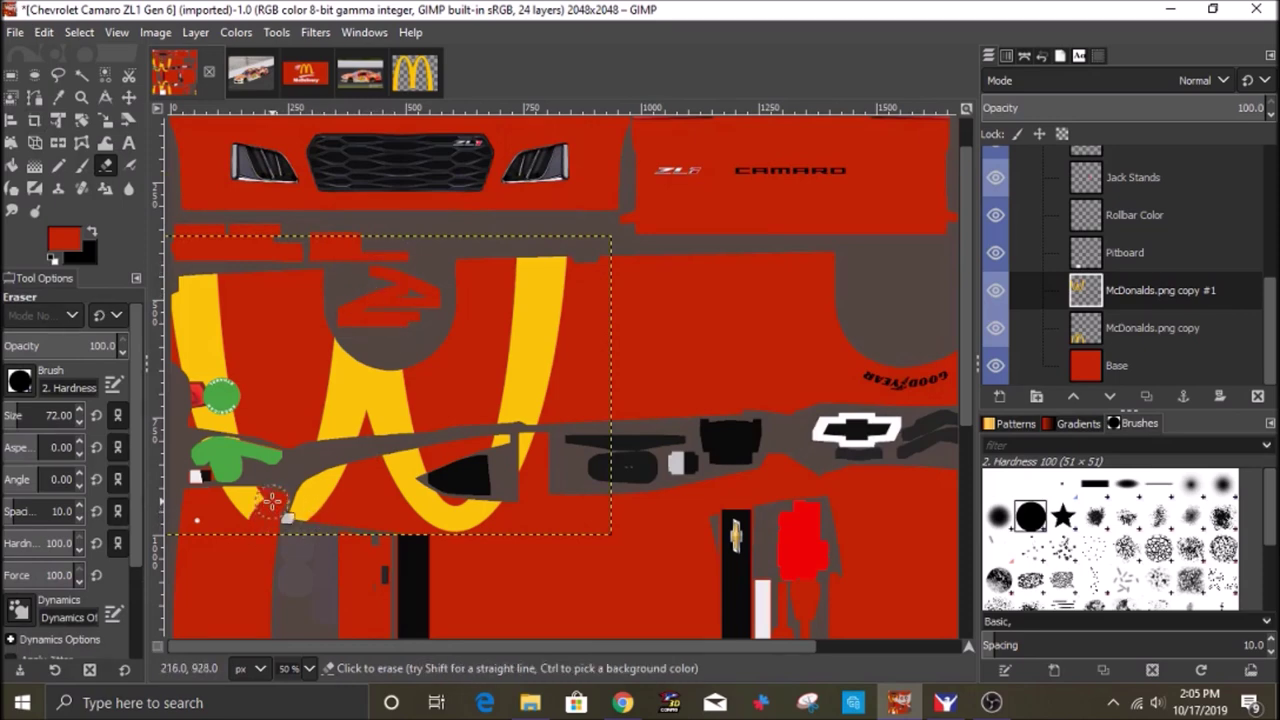
pyautogui.scroll(-6, 451, 430)
# Show the wireframe overlay from the Turn Off Before Exporting TGA group over the car template.
pyautogui.click(1117, 366)
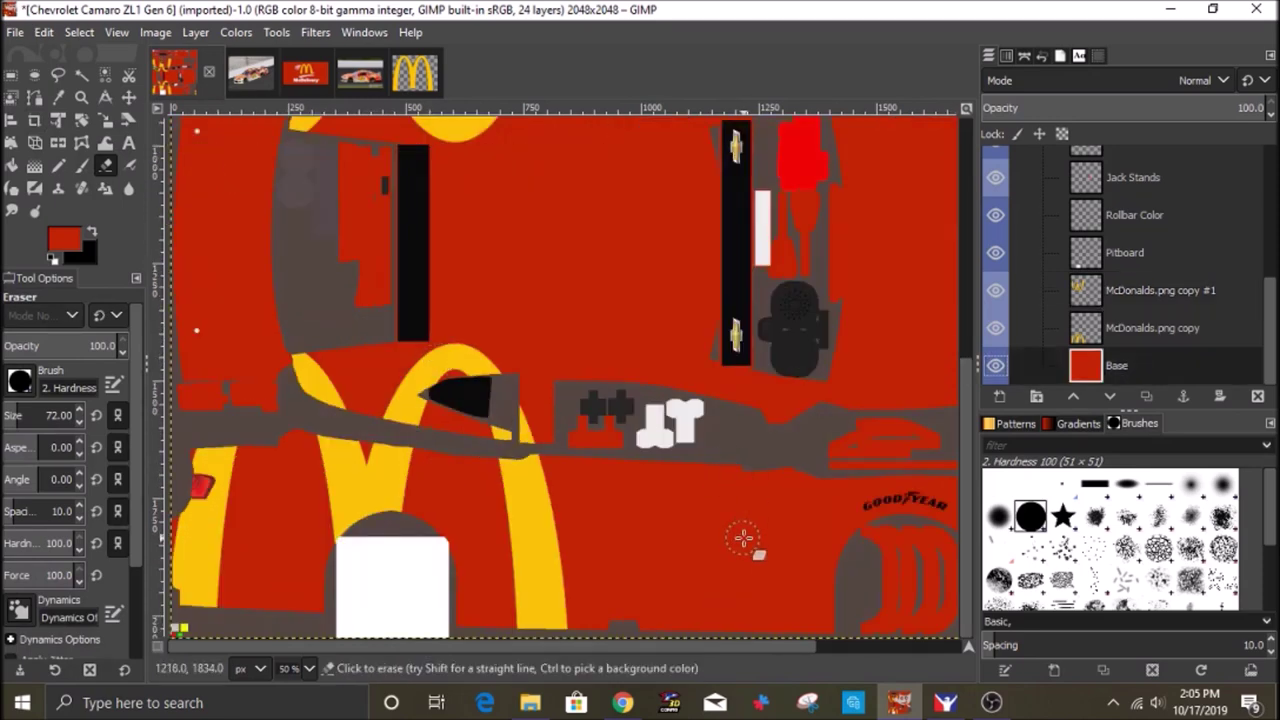
pyautogui.moveTo(743, 537); pyautogui.dragTo(505, 528)
pyautogui.scroll(8, 1152, 208)
pyautogui.click(1042, 165)
pyautogui.click(994, 242)
pyautogui.click(995, 245)
pyautogui.click(1042, 164)
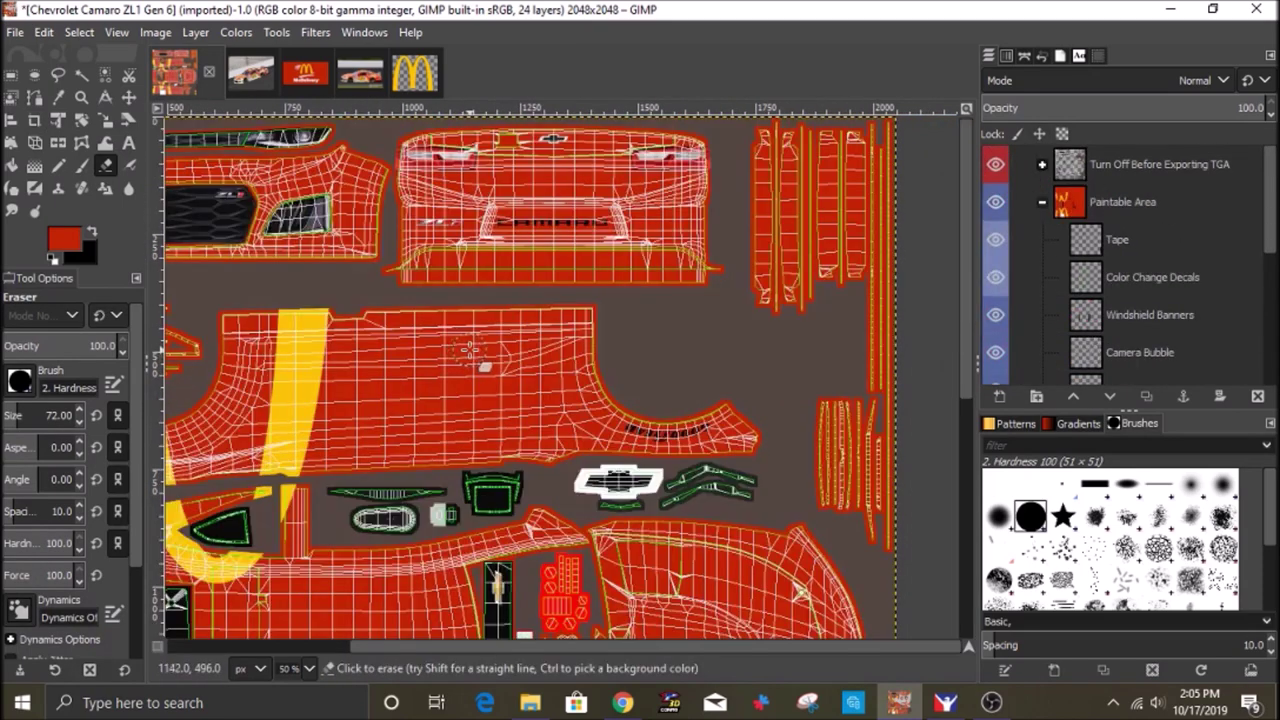
# Start exporting the image and open the stockcars camarozl12018 folder inside iRacing's paint folder.
pyautogui.click(15, 32)
pyautogui.click(130, 323)
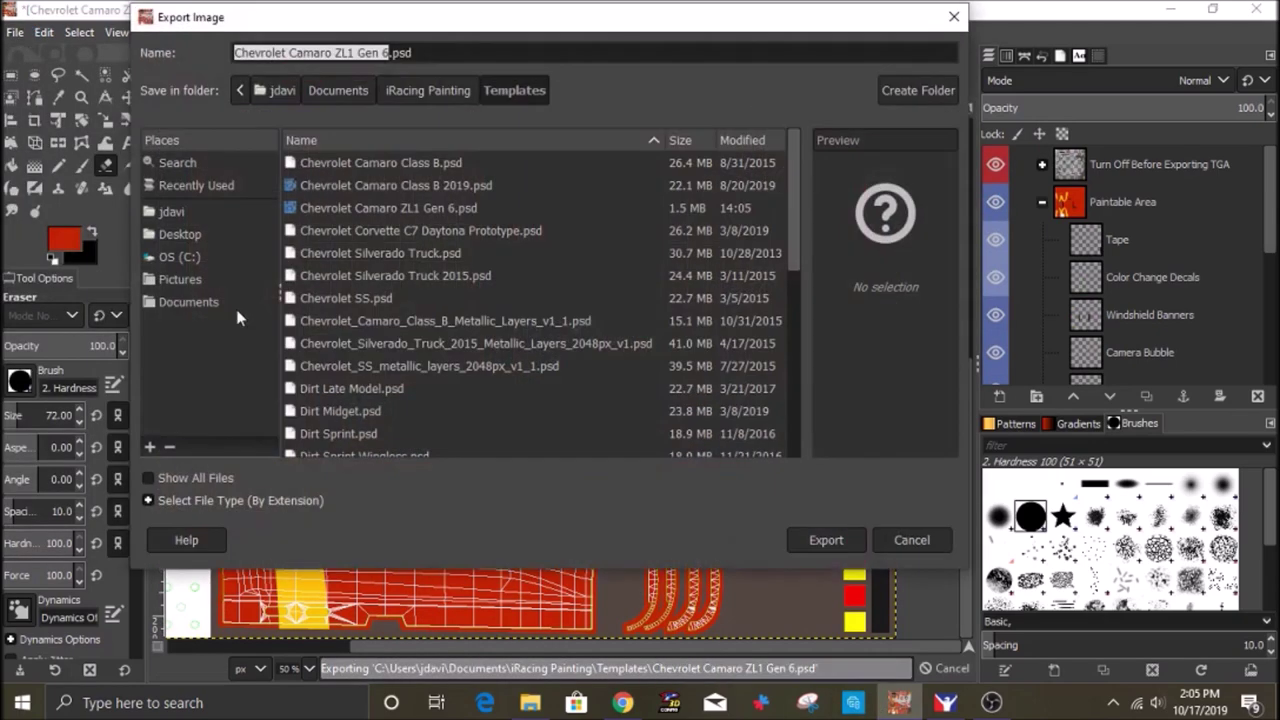
pyautogui.click(236, 309)
pyautogui.doubleClick(328, 428)
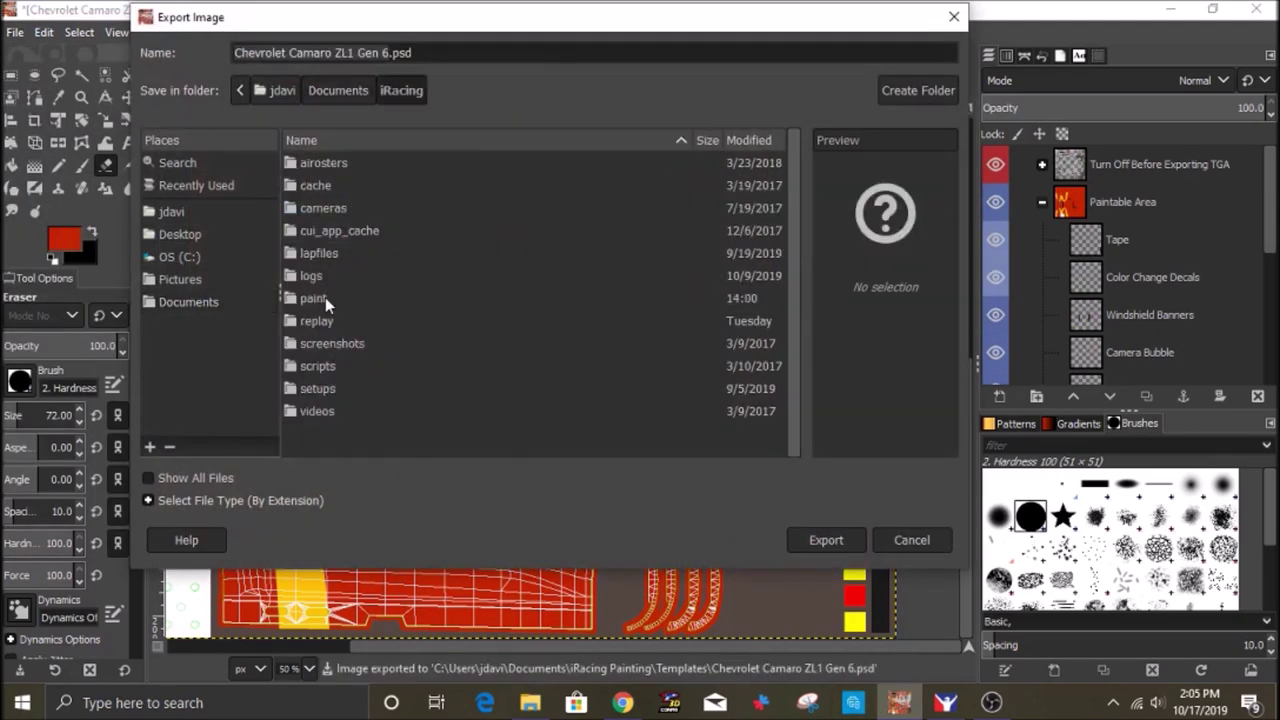
pyautogui.doubleClick(323, 297)
pyautogui.scroll(-5, 340, 362)
pyautogui.scroll(-11, 390, 362)
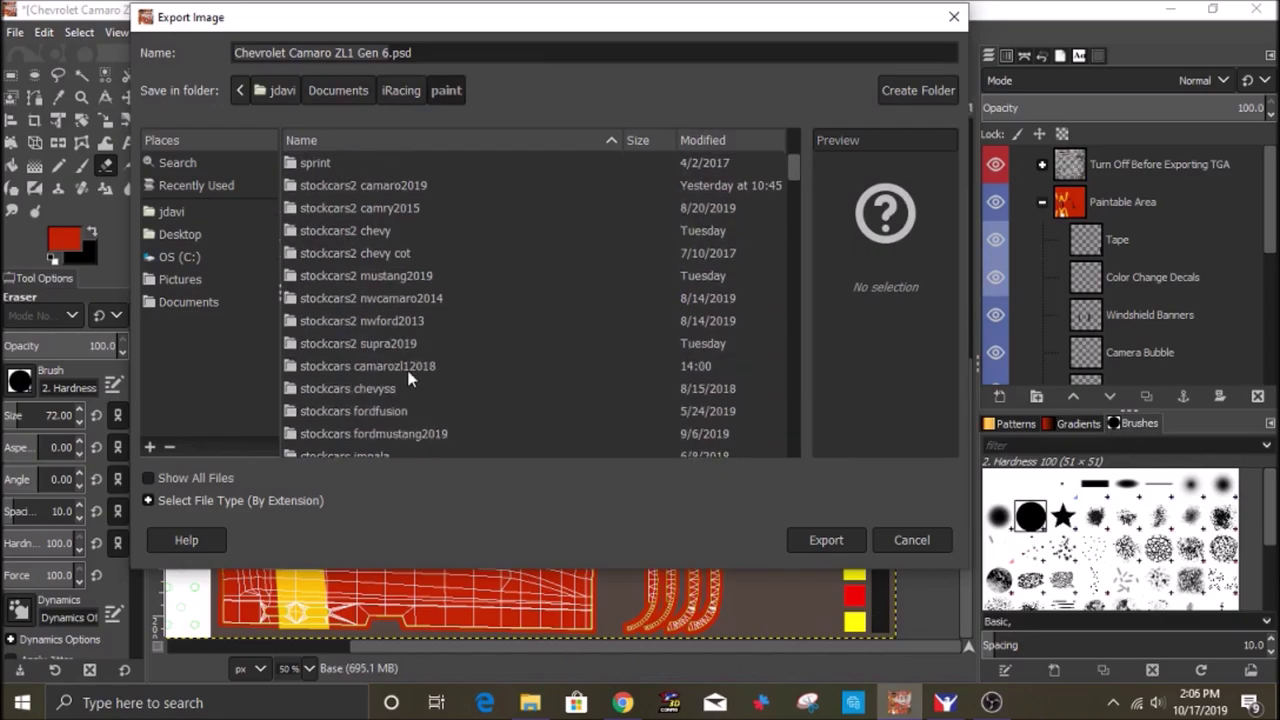
pyautogui.doubleClick(409, 371)
# Export the livery over the existing car TGA file and reload the car's textures in iRacing.
pyautogui.click(342, 163)
pyautogui.click(826, 540)
pyautogui.click(618, 382)
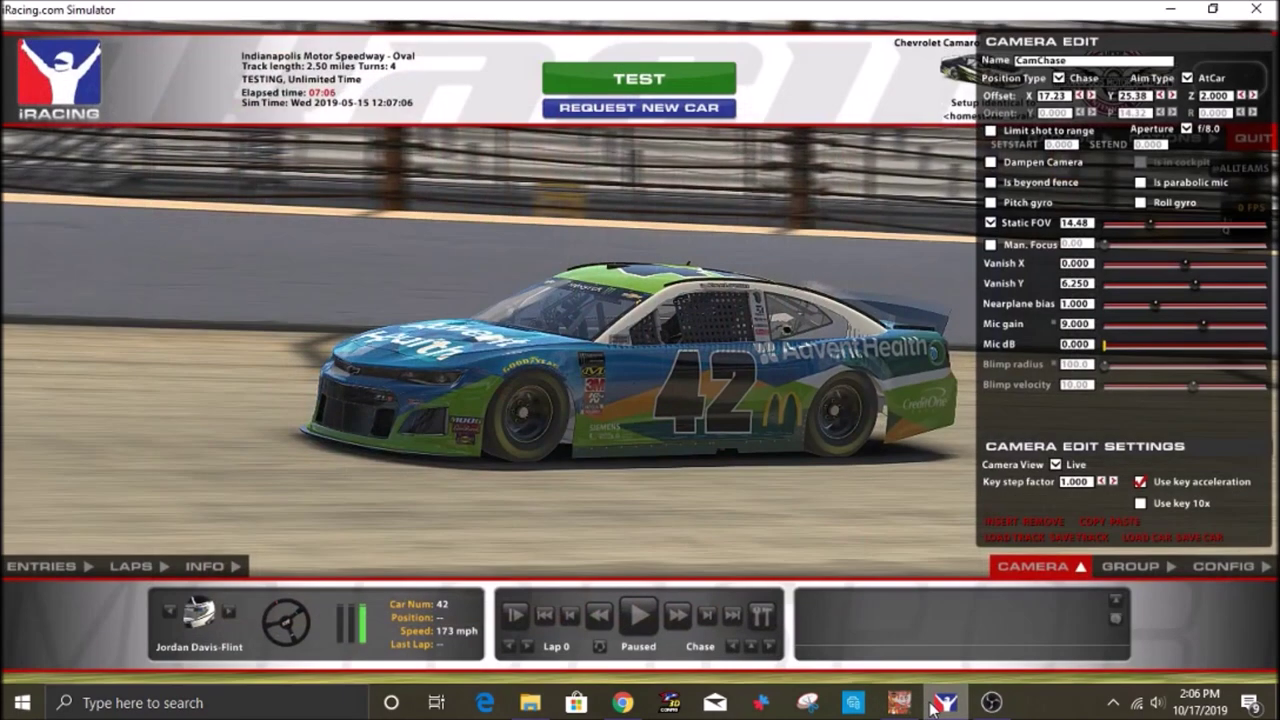
pyautogui.hotkey('ctrl', 'r')
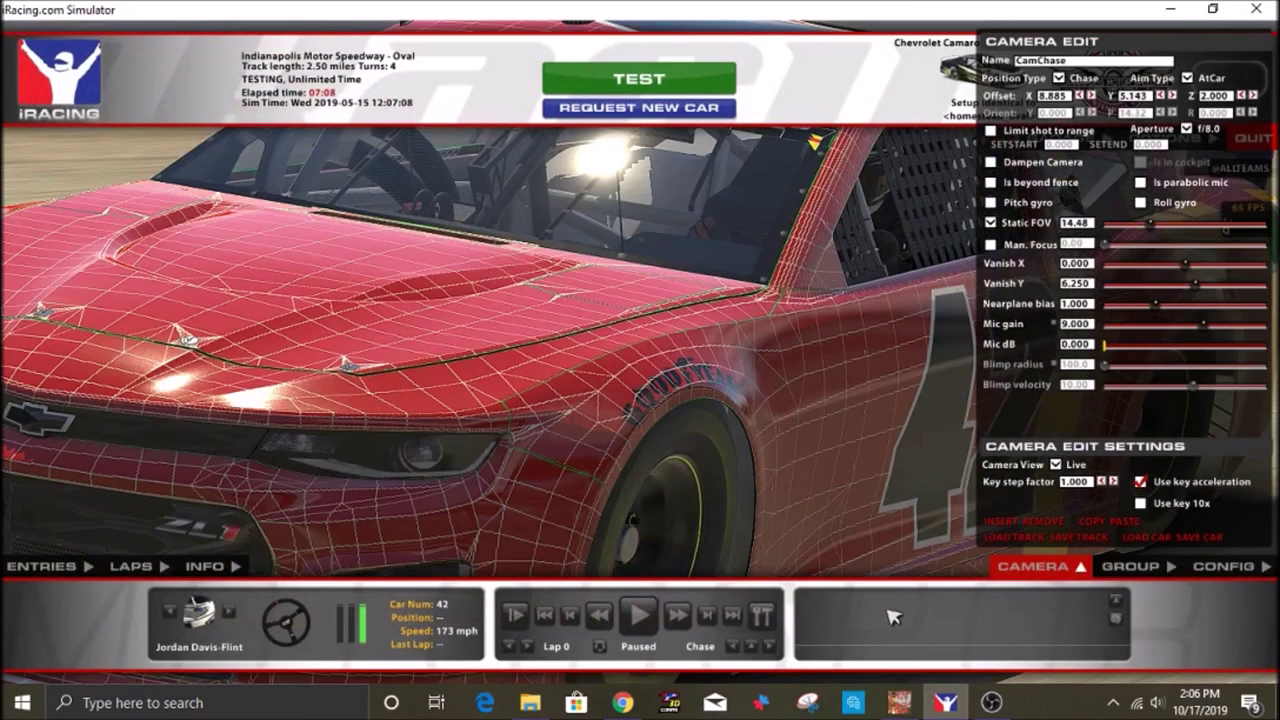
# Switch back to GIMP and hide the wireframe overlay on the car template.
pyautogui.click(901, 705)
pyautogui.click(34, 97)
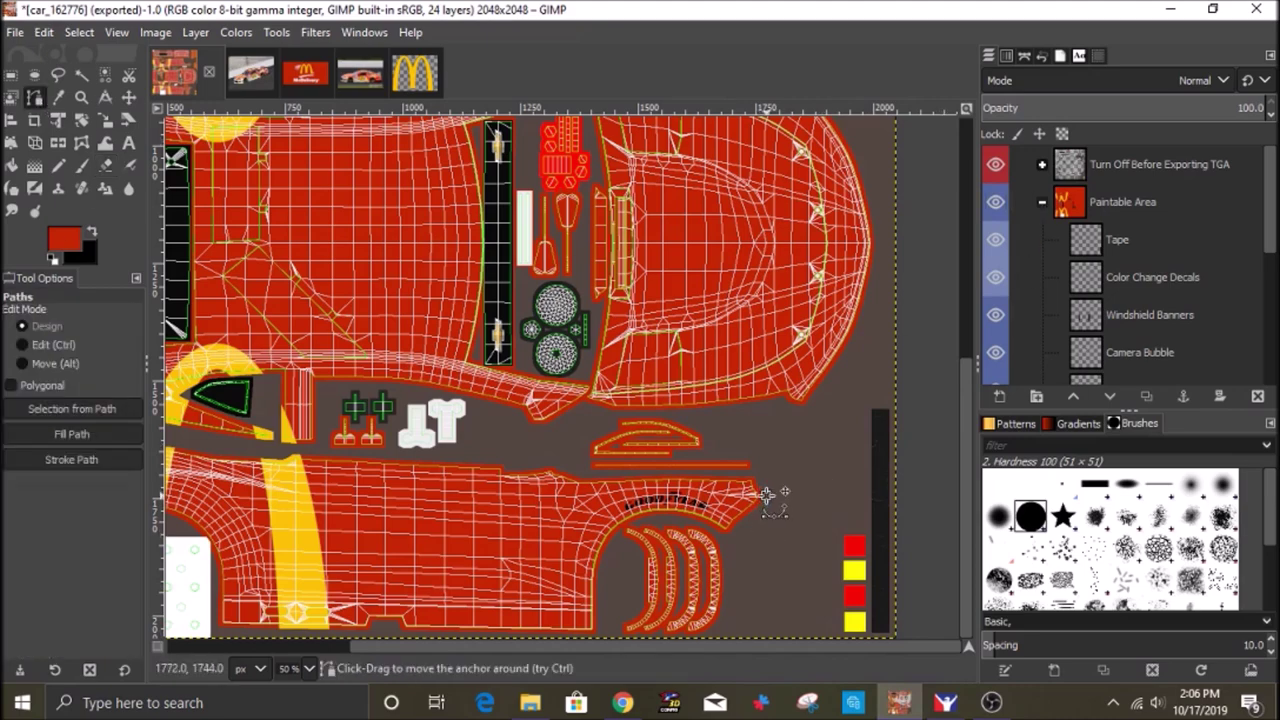
pyautogui.click(1042, 164)
pyautogui.click(995, 240)
pyautogui.click(1042, 164)
# Sample the arches' yellow from the McDonalds.png image as the foreground colour, keeping red as the background colour.
pyautogui.click(415, 72)
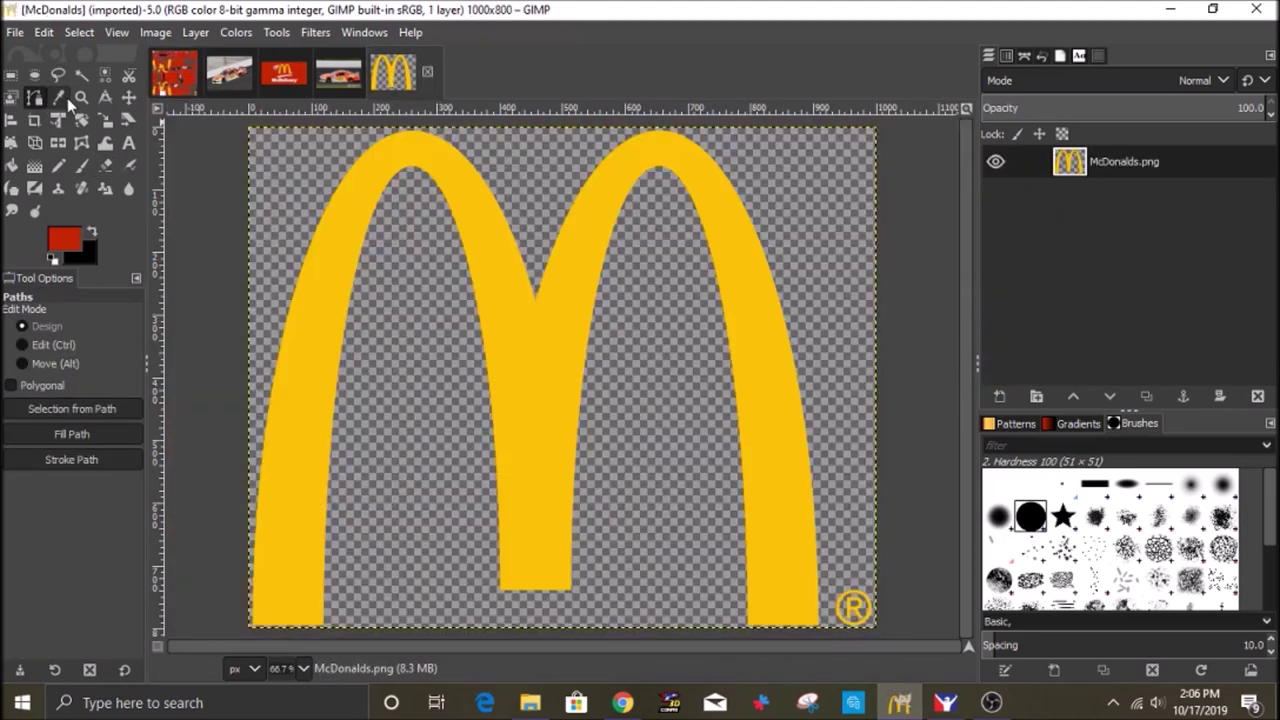
pyautogui.click(58, 97)
pyautogui.click(91, 231)
pyautogui.click(337, 270)
pyautogui.click(174, 72)
# Compare the side stripe in the reference car photo with the current car model in iRacing.
pyautogui.click(338, 72)
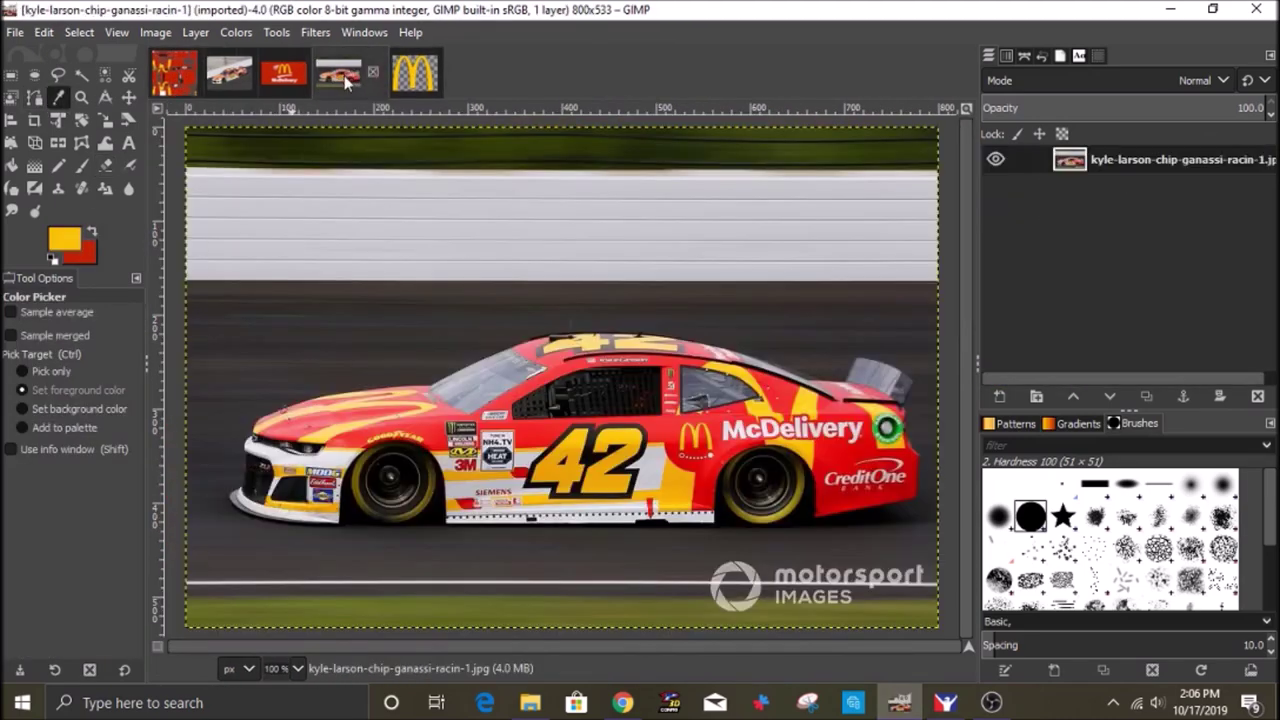
pyautogui.click(174, 72)
pyautogui.press('b')
pyautogui.click(353, 83)
pyautogui.click(174, 72)
pyautogui.click(352, 82)
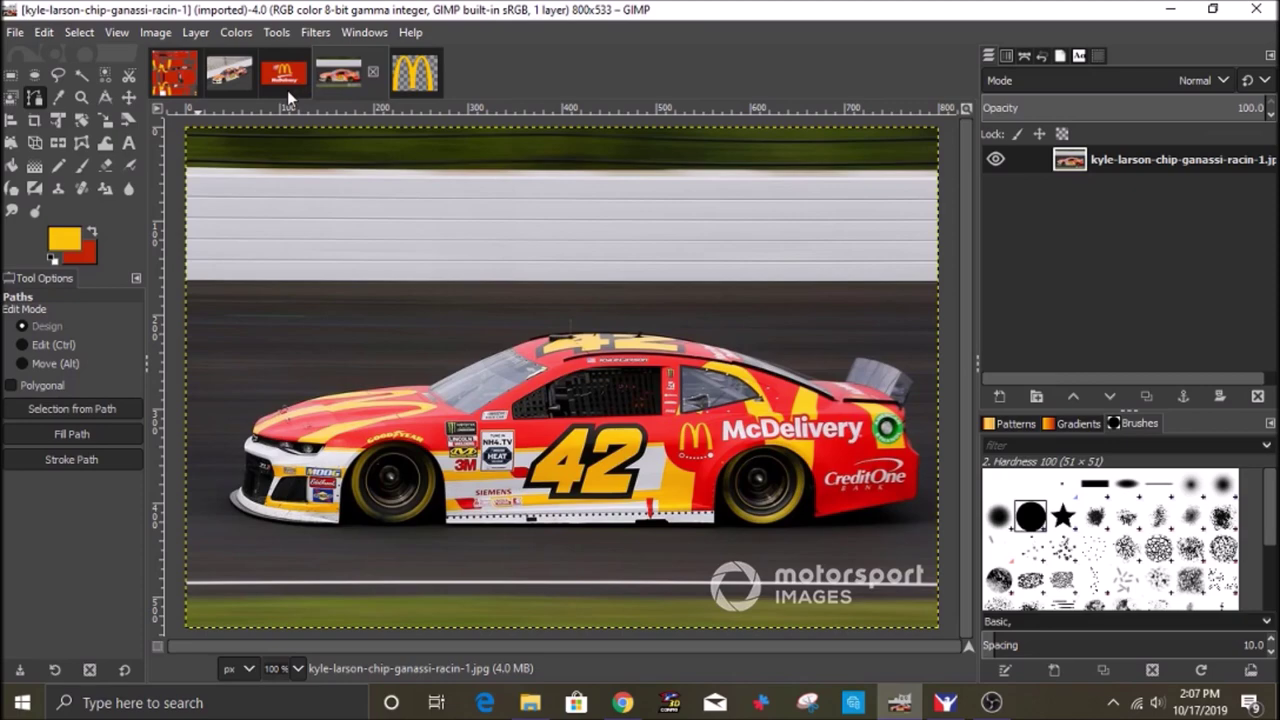
pyautogui.click(945, 703)
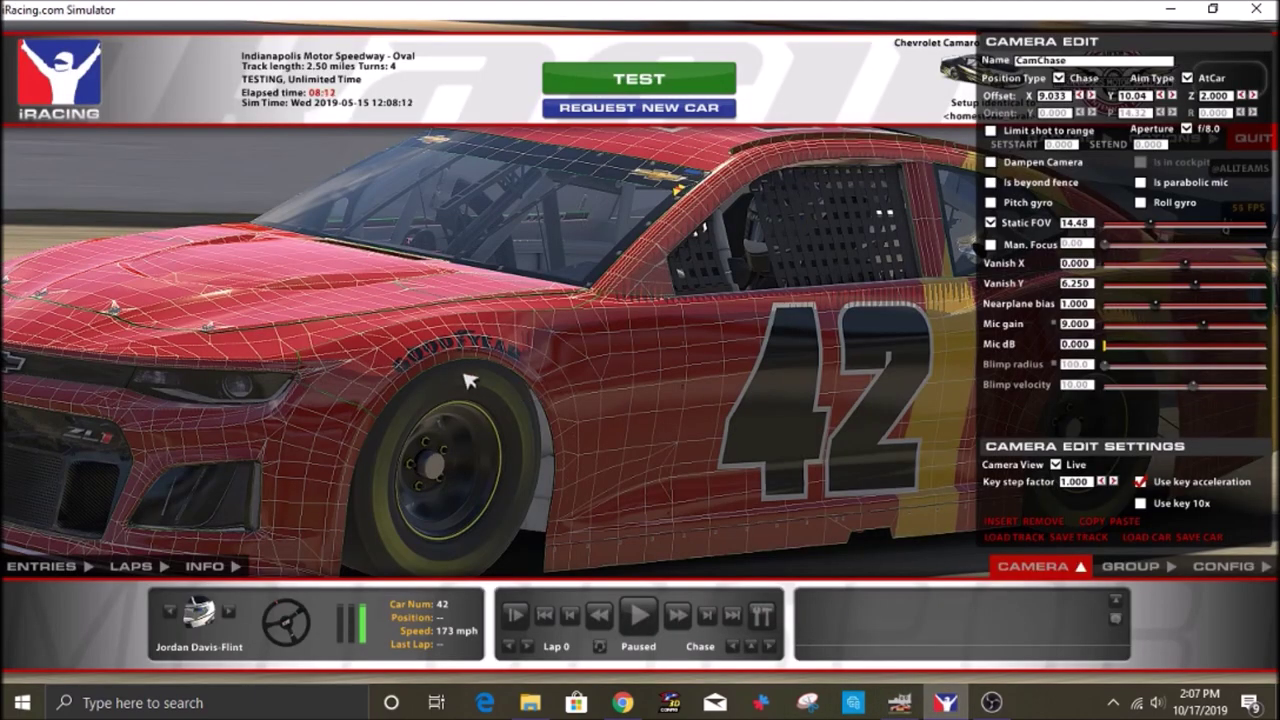
pyautogui.moveTo(470, 381); pyautogui.dragTo(229, 386)
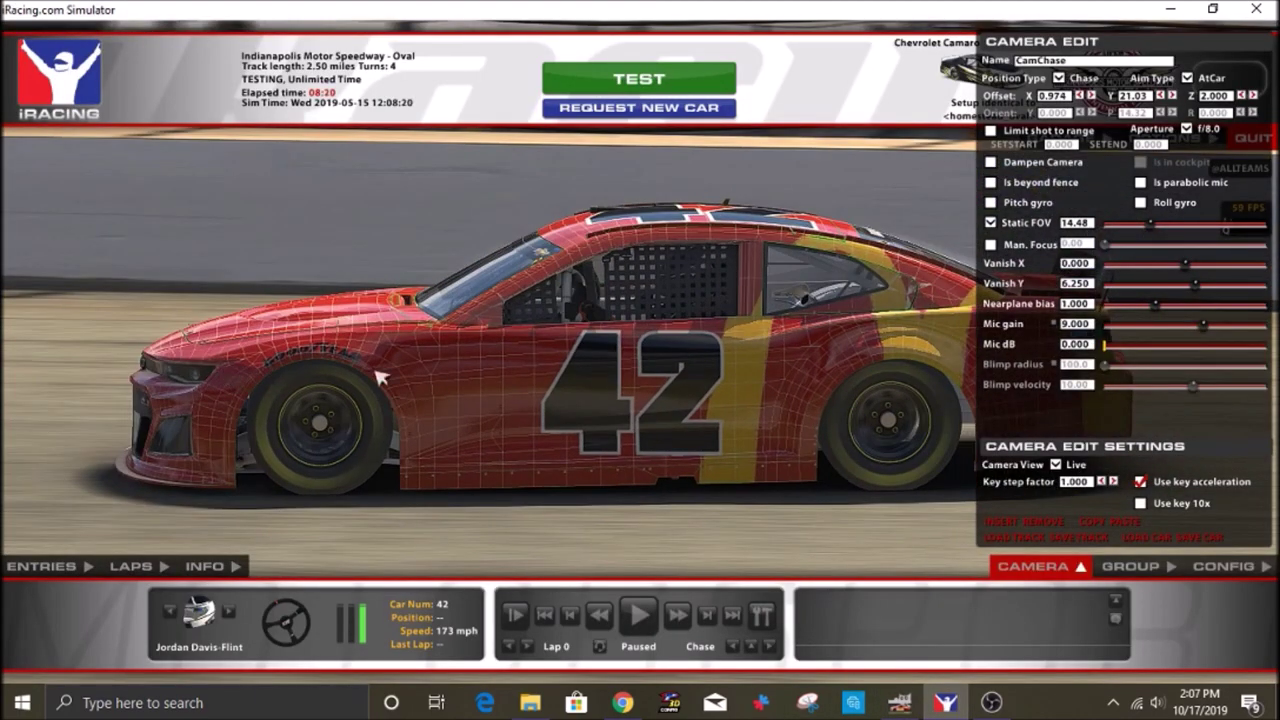
# In GIMP, draw a curved path along the lower side panel from the yellow arch past the front wheel to the nose.
pyautogui.click(899, 703)
pyautogui.click(174, 72)
pyautogui.click(682, 523)
pyautogui.moveTo(766, 491); pyautogui.dragTo(800, 484)
pyautogui.moveTo(681, 522); pyautogui.dragTo(667, 522)
pyautogui.moveTo(291, 508); pyautogui.dragTo(363, 513)
pyautogui.moveTo(610, 520); pyautogui.dragTo(614, 526)
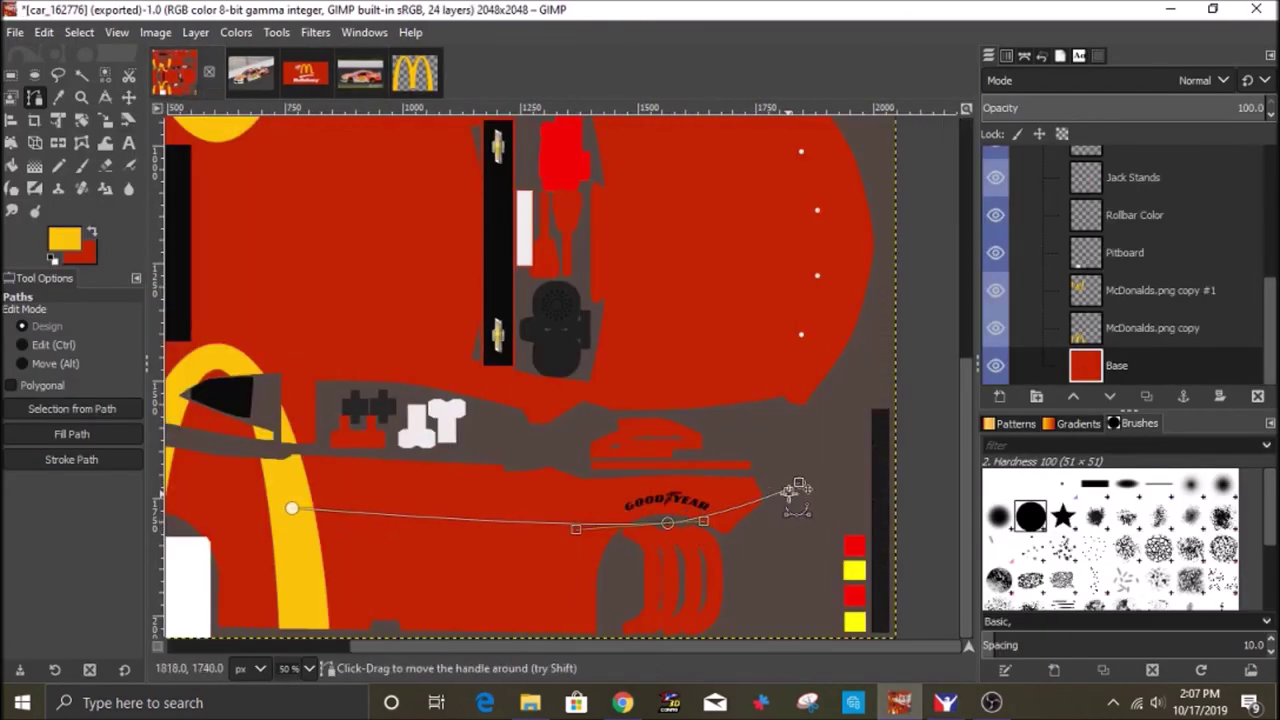
# Add a new layer named Side above the base layer.
pyautogui.click(83, 462)
pyautogui.press('Escape')
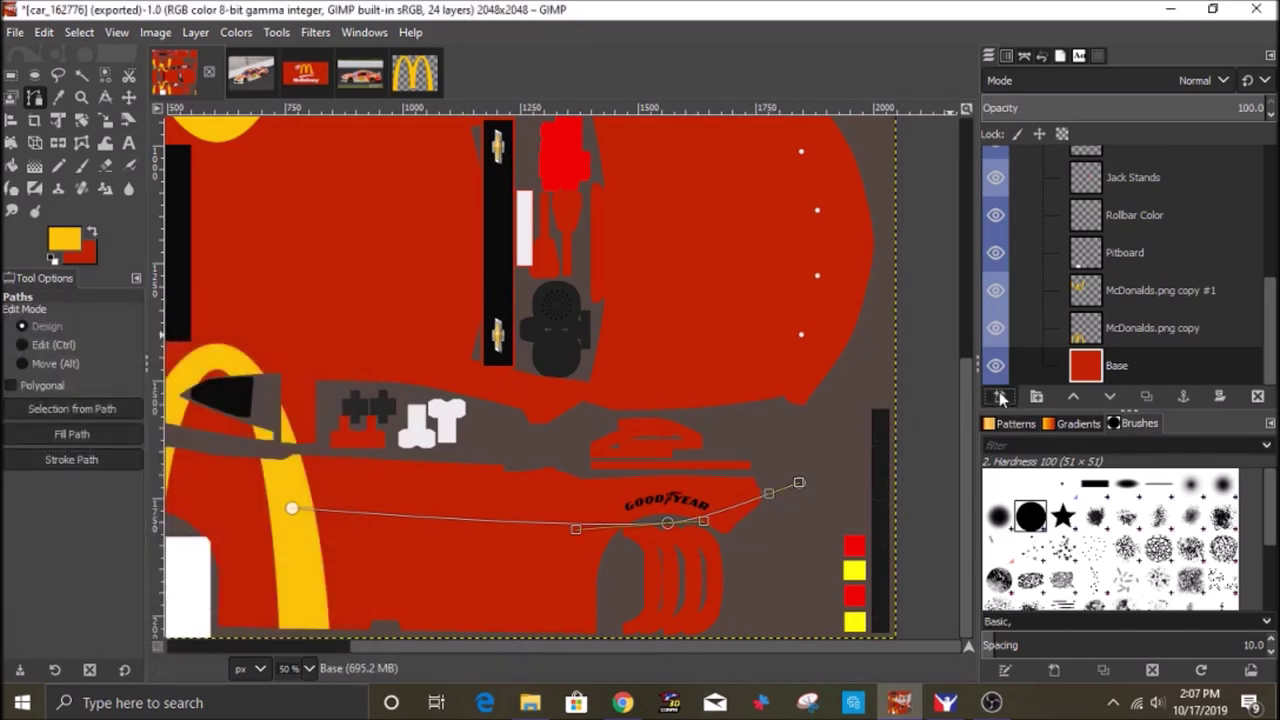
pyautogui.click(1002, 398)
pyautogui.write('Side')
pyautogui.click(1113, 627)
# Stroke the side path in yellow on the Side layer.
pyautogui.click(110, 459)
pyautogui.click(225, 617)
pyautogui.click(118, 465)
pyautogui.click(133, 463)
pyautogui.click(133, 463)
pyautogui.click(224, 617)
# Re-export the livery to the car TGA and check the side stripe on the model in iRacing.
pyautogui.click(128, 98)
pyautogui.click(16, 34)
pyautogui.click(98, 305)
pyautogui.click(945, 703)
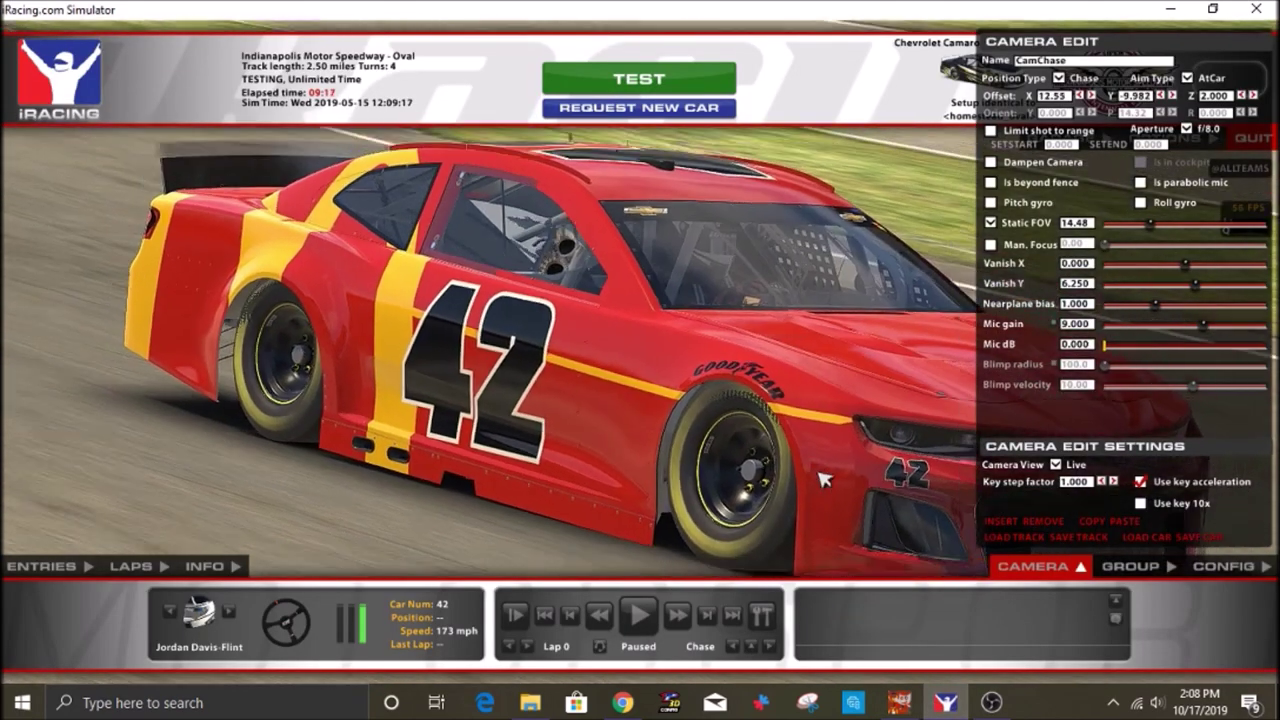
pyautogui.scroll(3, 826, 478)
# Back in GIMP, erase the yellow stripe segment ahead of the front wheel.
pyautogui.click(899, 703)
pyautogui.scroll(4, 720, 532)
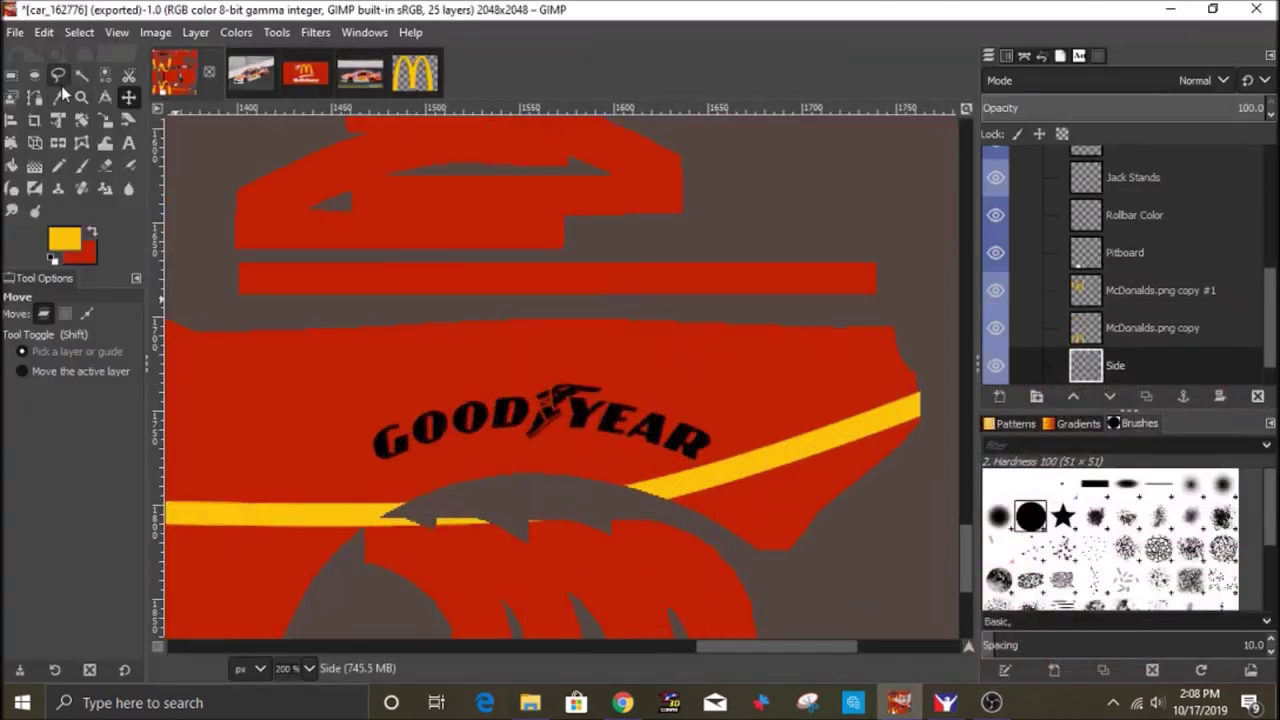
pyautogui.click(36, 98)
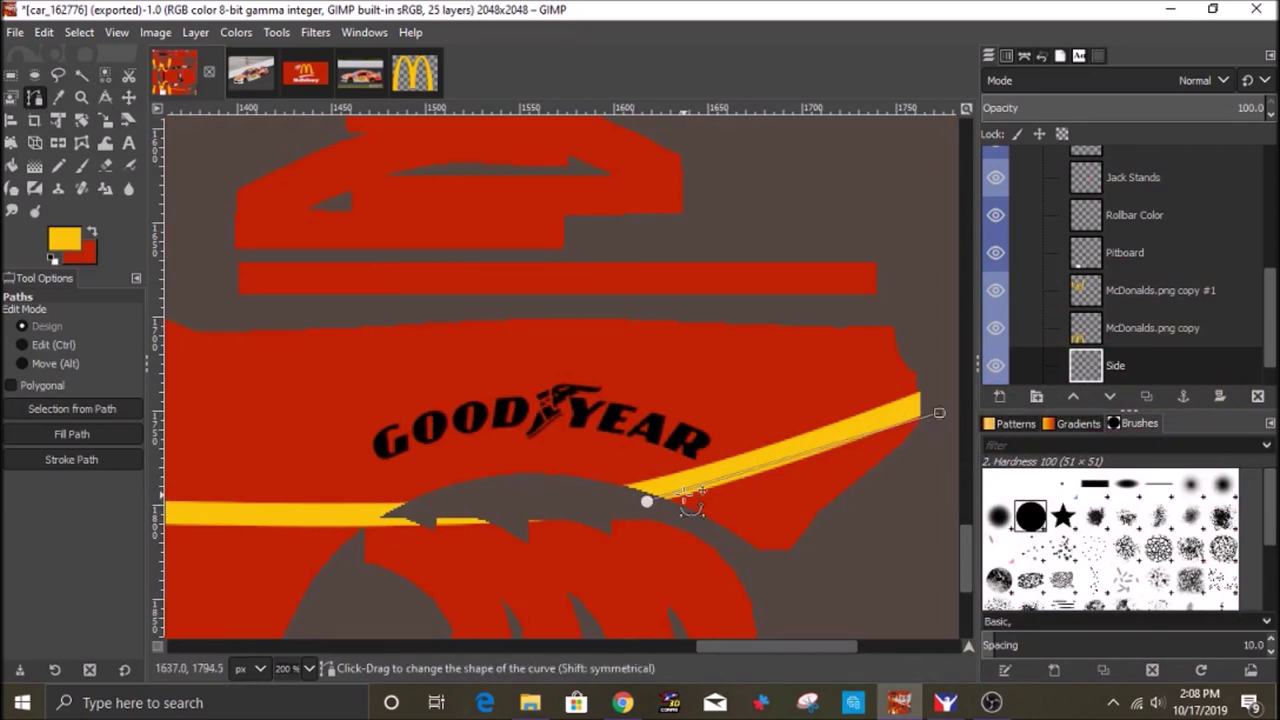
pyautogui.click(107, 166)
pyautogui.moveTo(645, 485)
pyautogui.mouseDown()
pyautogui.moveTo(811, 463)
pyautogui.moveTo(905, 418)
pyautogui.mouseUp()
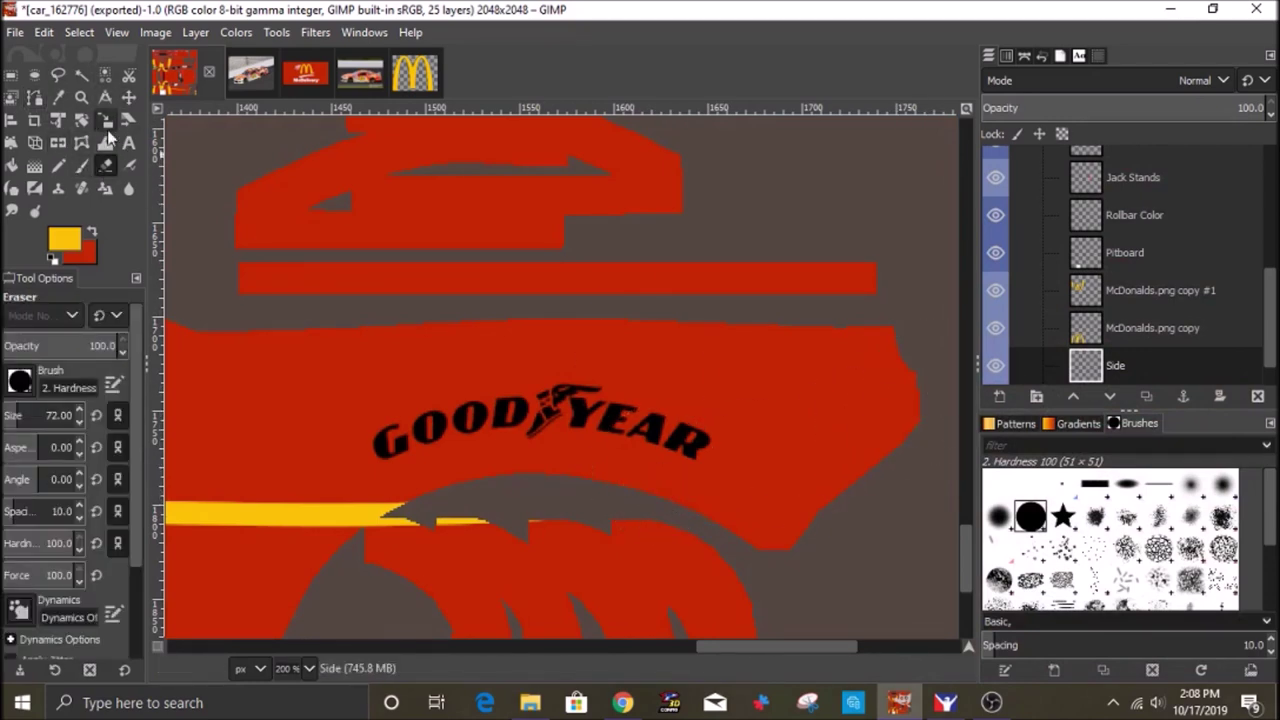
# Draw a straight path from the front wheel arch to the nose slightly lower and stroke it in yellow.
pyautogui.click(38, 99)
pyautogui.click(651, 508)
pyautogui.click(957, 400)
pyautogui.click(71, 459)
pyautogui.click(223, 620)
# Re-export the livery to the car TGA and check the front stripe segment in iRacing.
pyautogui.click(15, 32)
pyautogui.click(171, 300)
pyautogui.click(945, 703)
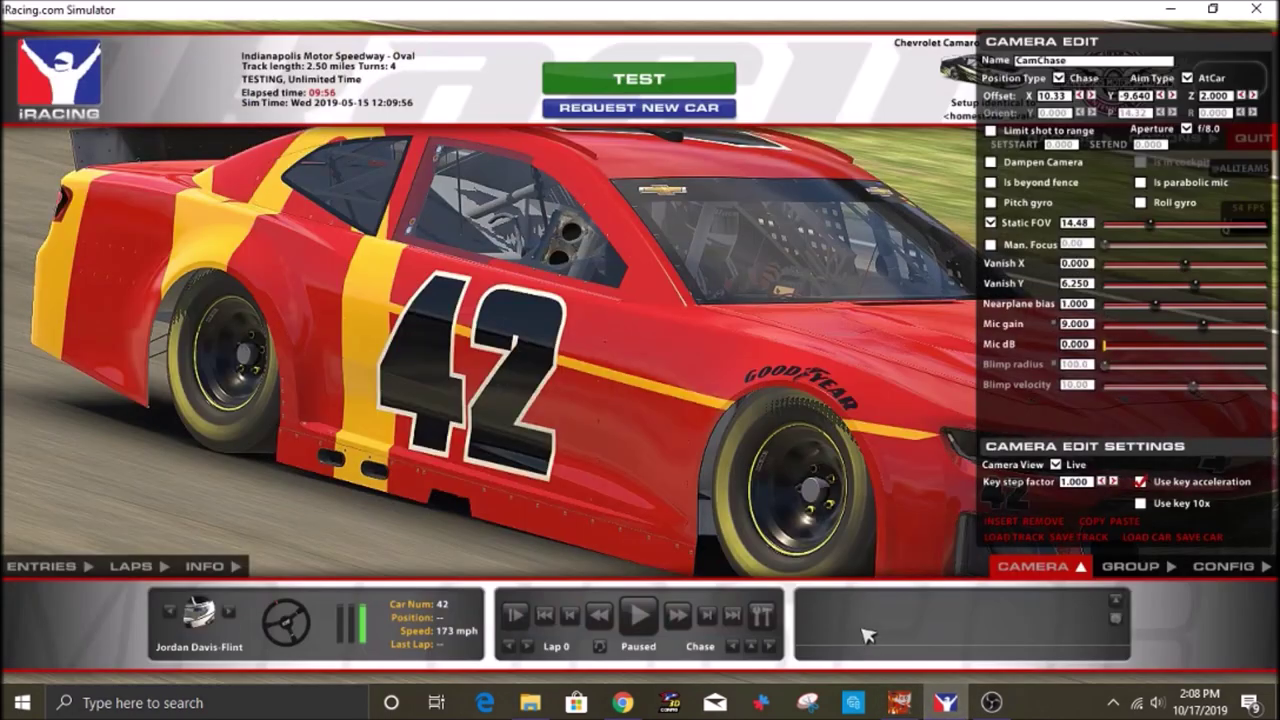
pyautogui.click(899, 703)
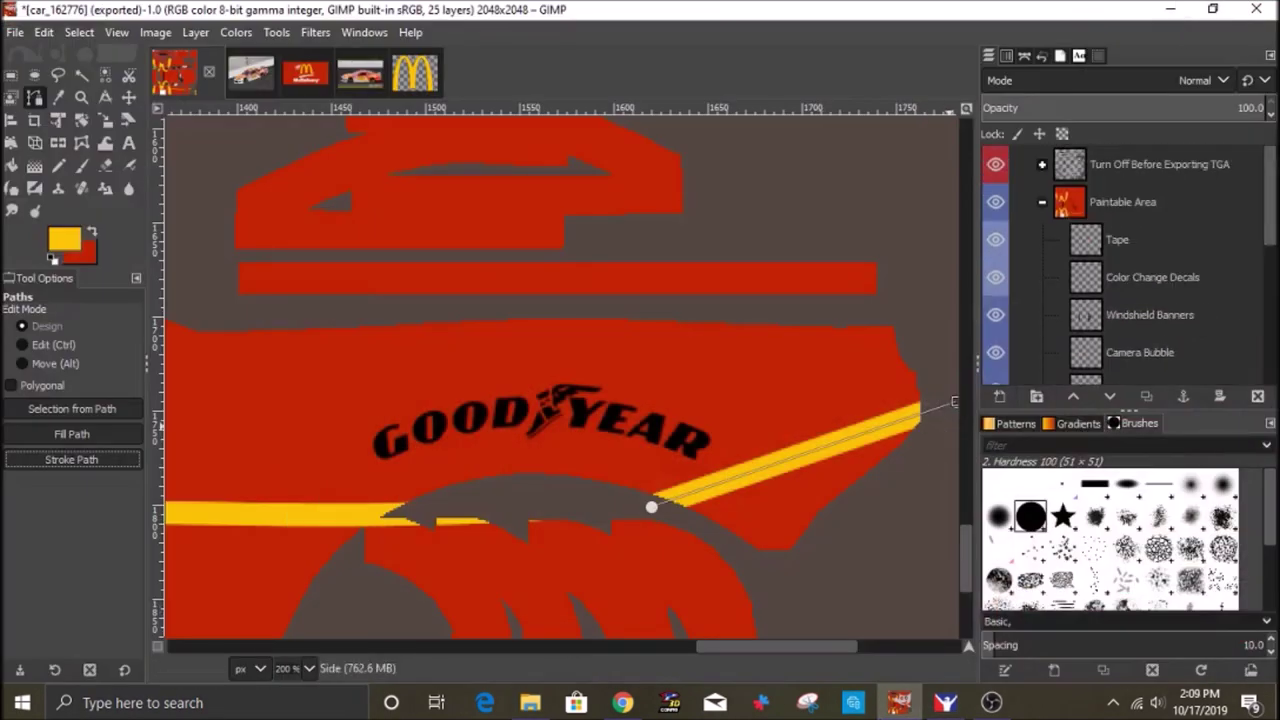
# Draw a short straight path across the outer end of the headlight on the front fascia.
pyautogui.click(126, 97)
pyautogui.click(35, 97)
pyautogui.scroll(-3, 637, 434)
pyautogui.scroll(5, 640, 436)
pyautogui.click(943, 706)
pyautogui.click(941, 711)
pyautogui.click(401, 282)
pyautogui.click(480, 284)
# Try stroking the headlight path in yellow with an export of the livery, and undo the stroke.
pyautogui.click(15, 33)
pyautogui.click(15, 33)
pyautogui.click(72, 460)
pyautogui.click(260, 626)
pyautogui.hotkey('ctrl', 'e')
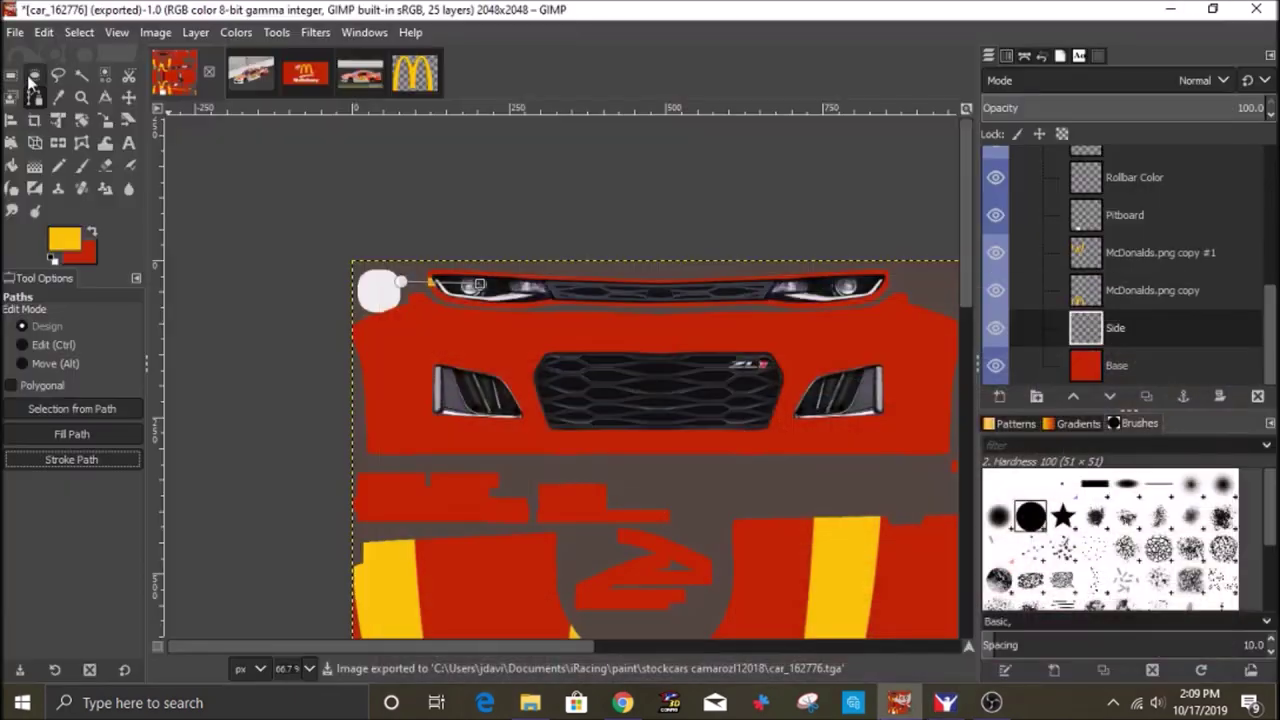
pyautogui.click(50, 35)
pyautogui.click(57, 57)
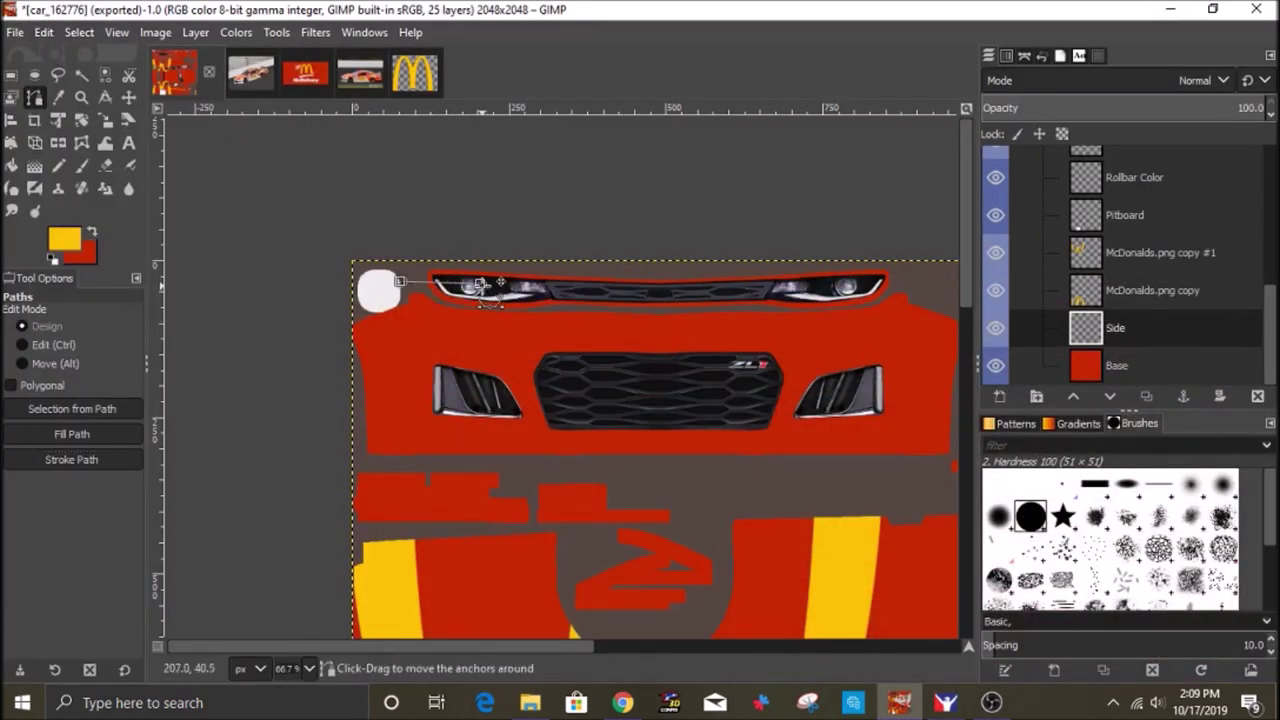
# Try another yellow stroke along the headlight path and check the exported result in iRacing.
pyautogui.click(72, 460)
pyautogui.click(260, 626)
pyautogui.click(15, 33)
pyautogui.click(80, 294)
pyautogui.click(946, 703)
pyautogui.hotkey('ctrl', 'r')
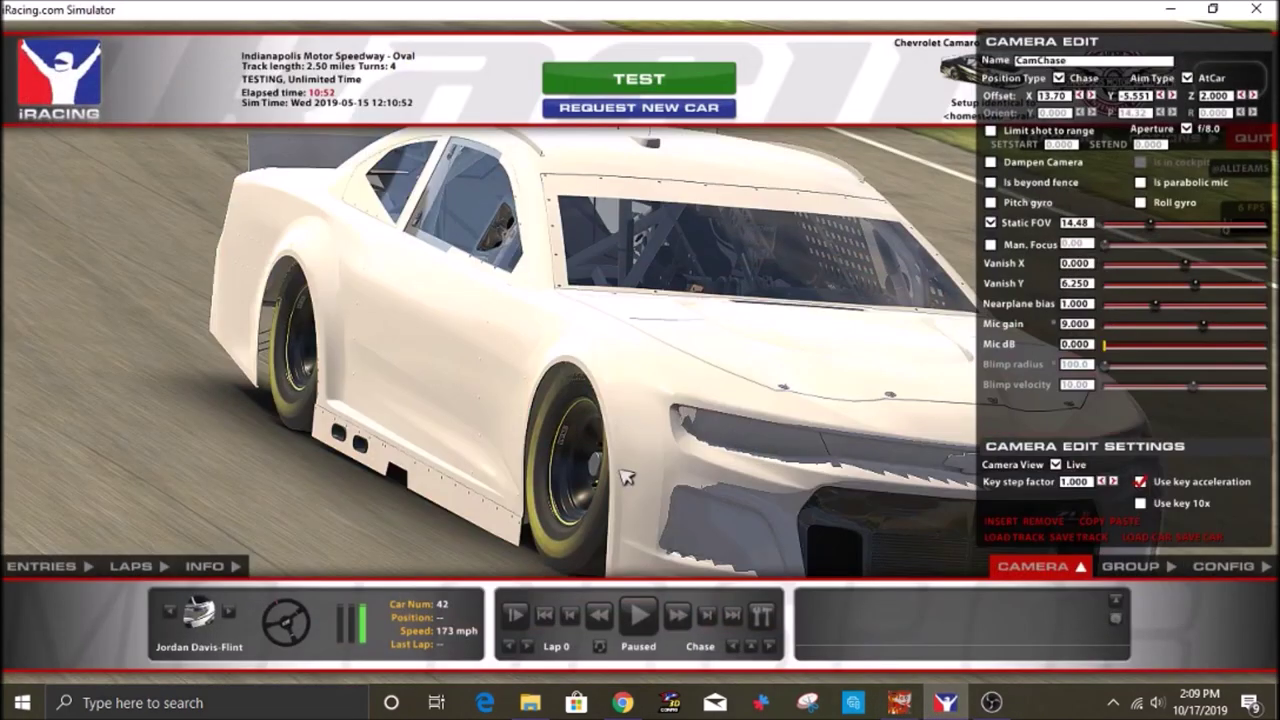
pyautogui.click(900, 703)
pyautogui.click(79, 33)
pyautogui.click(95, 79)
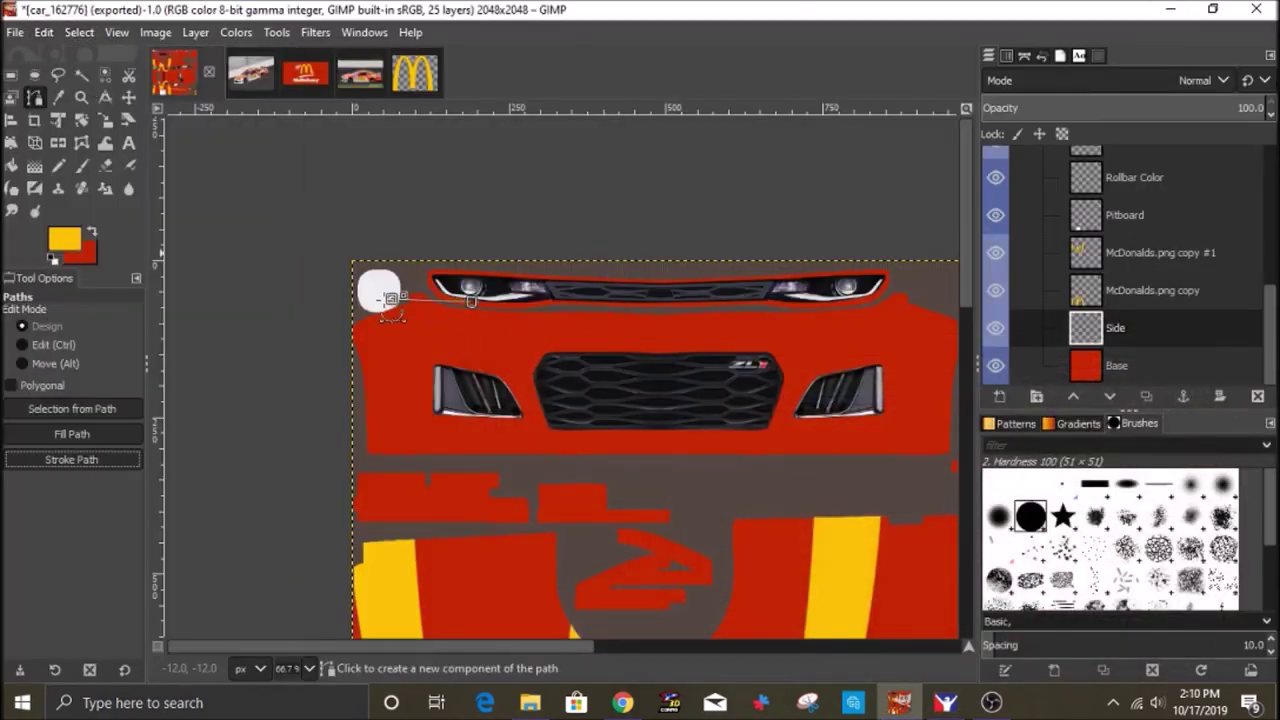
# On the Base layer, outline the side panel area below the yellow stripe and ahead of the arch with Free Select.
pyautogui.click(129, 97)
pyautogui.scroll(-4, 462, 275)
pyautogui.scroll(1, 590, 330)
pyautogui.scroll(3, 614, 477)
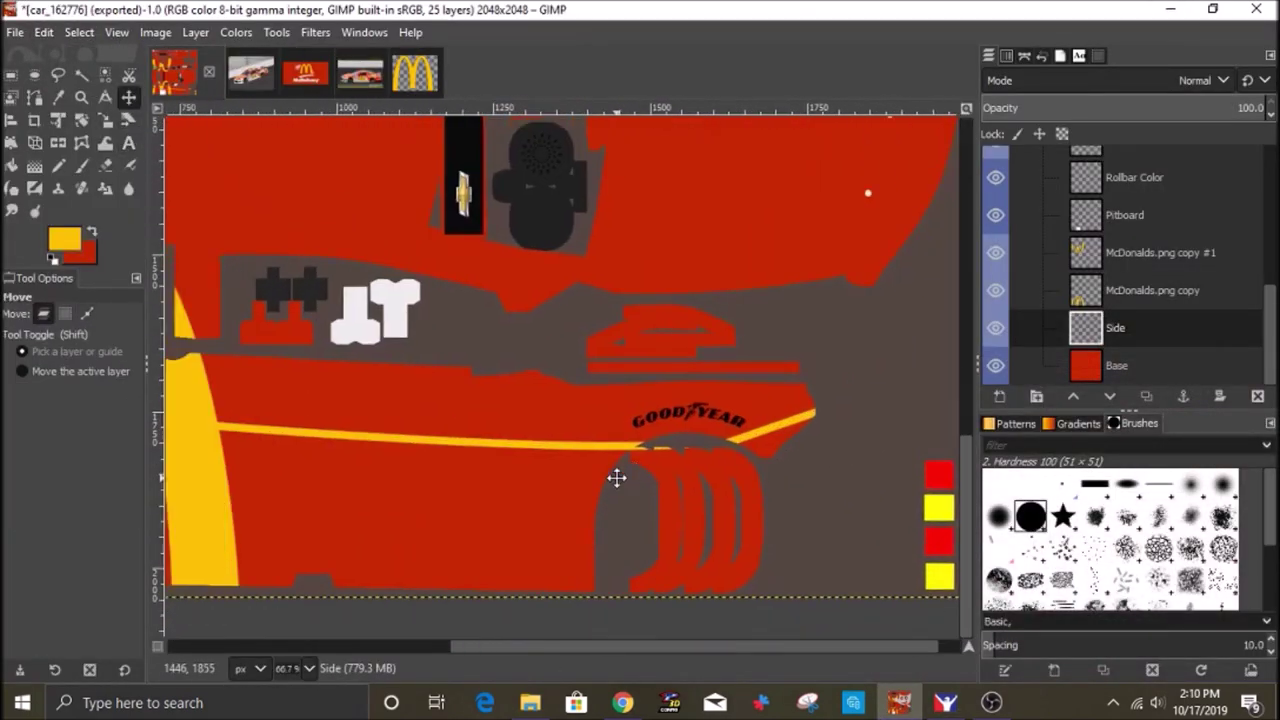
pyautogui.click(1086, 360)
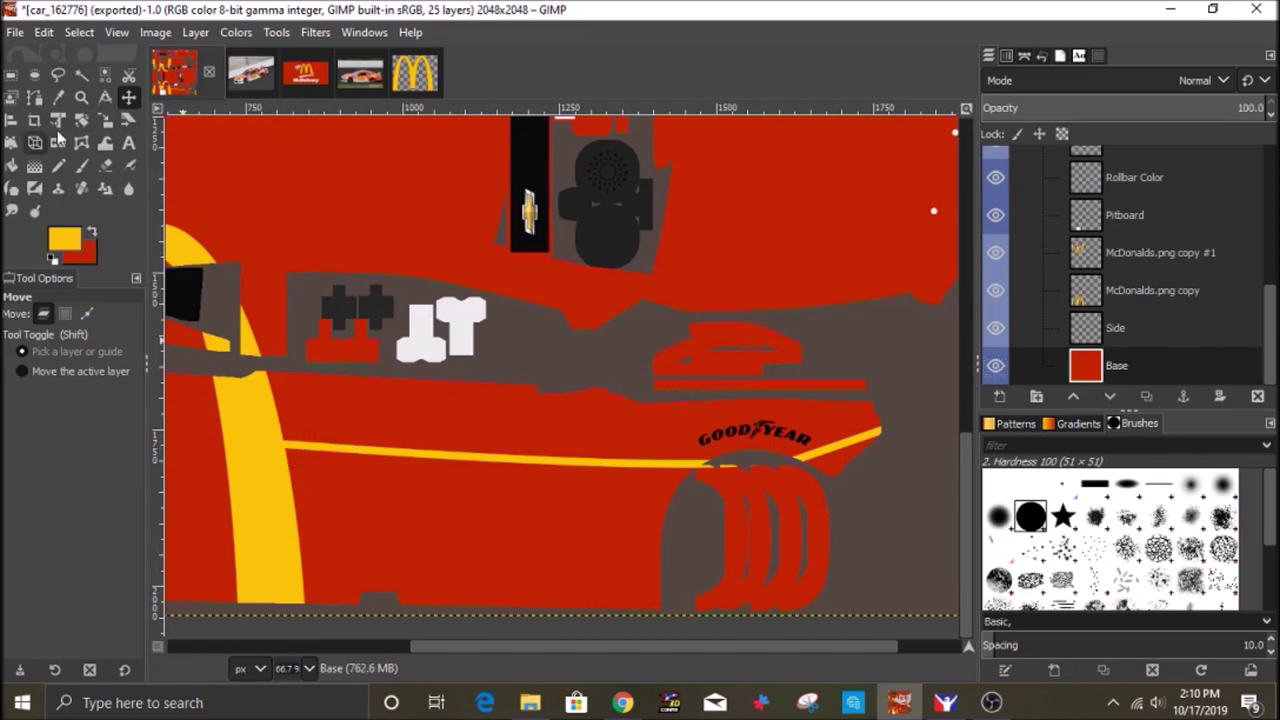
pyautogui.click(58, 74)
pyautogui.click(710, 464)
pyautogui.click(798, 459)
pyautogui.click(895, 425)
pyautogui.click(869, 627)
pyautogui.click(278, 625)
pyautogui.click(280, 444)
# Fill the selected lower side area with white on the Base layer and clear the selection.
pyautogui.click(92, 231)
pyautogui.click(65, 240)
pyautogui.moveTo(118, 349); pyautogui.dragTo(163, 450)
pyautogui.click(249, 524)
pyautogui.rightClick(420, 457)
pyautogui.click(610, 455)
pyautogui.click(79, 33)
pyautogui.click(98, 81)
# Set the foreground colour back to the livery's red.
pyautogui.click(73, 243)
pyautogui.click(245, 470)
pyautogui.click(249, 524)
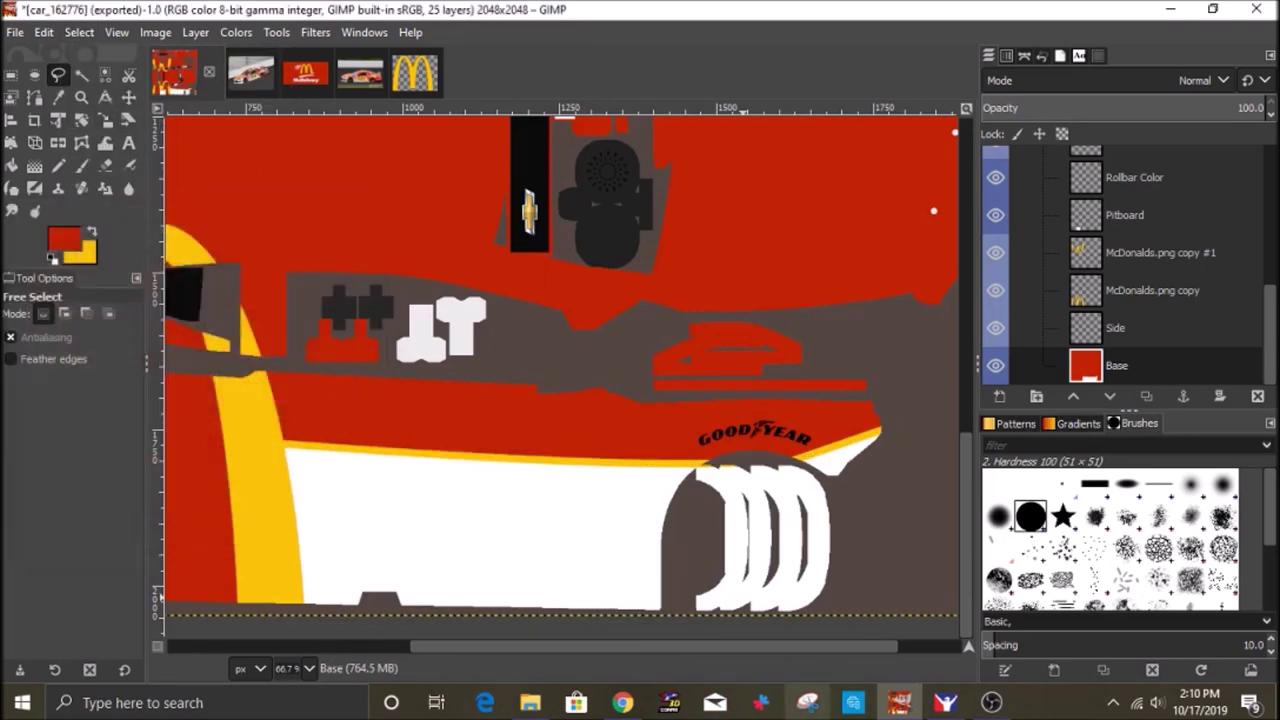
# Examine the stripes and sponsor decals behind the front wheel in the reference side photo.
pyautogui.click(128, 98)
pyautogui.click(242, 77)
pyautogui.click(343, 70)
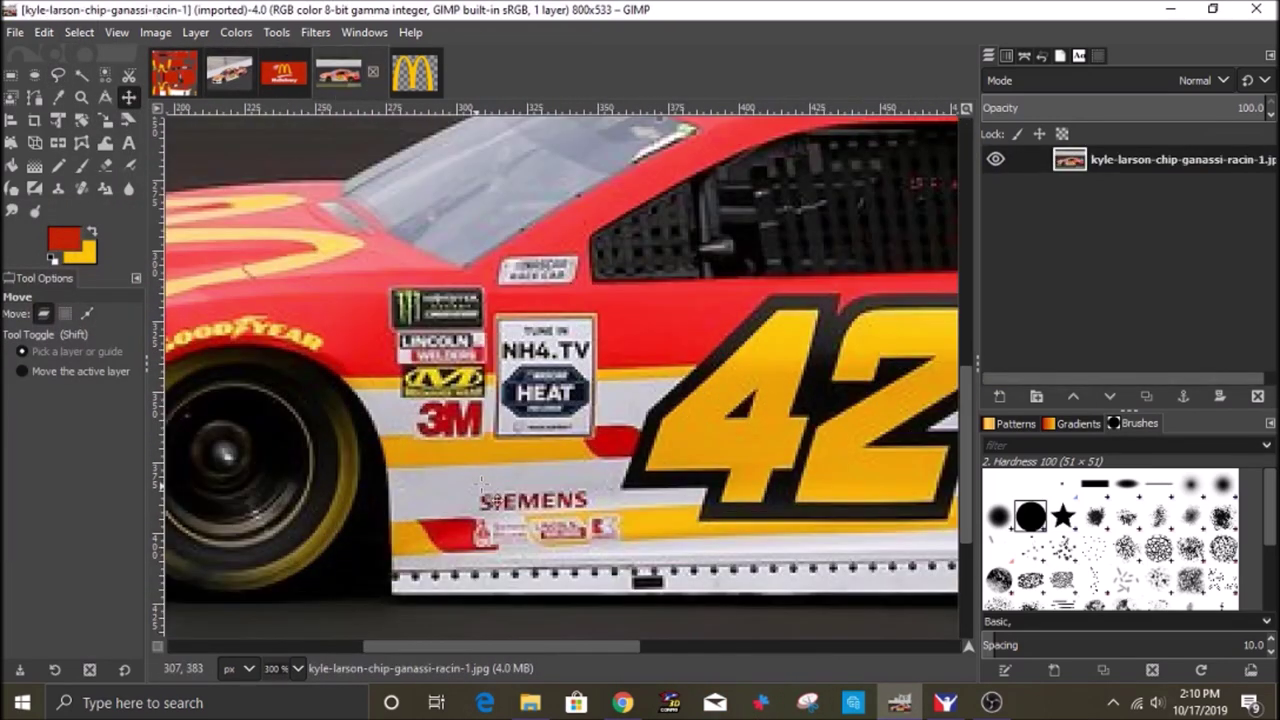
# Try stroking a straight path in yellow on the Base layer along the lower white side panel, following the reference side photo.
pyautogui.scroll(-2, 490, 458)
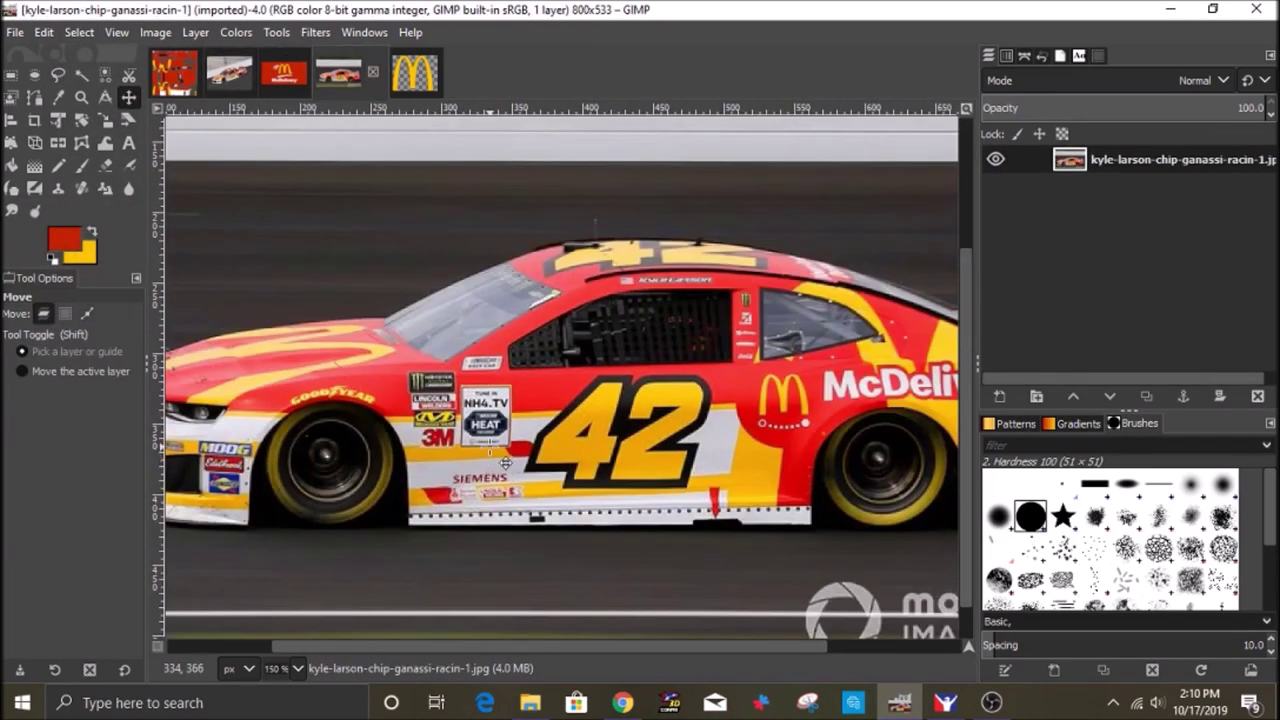
pyautogui.click(166, 88)
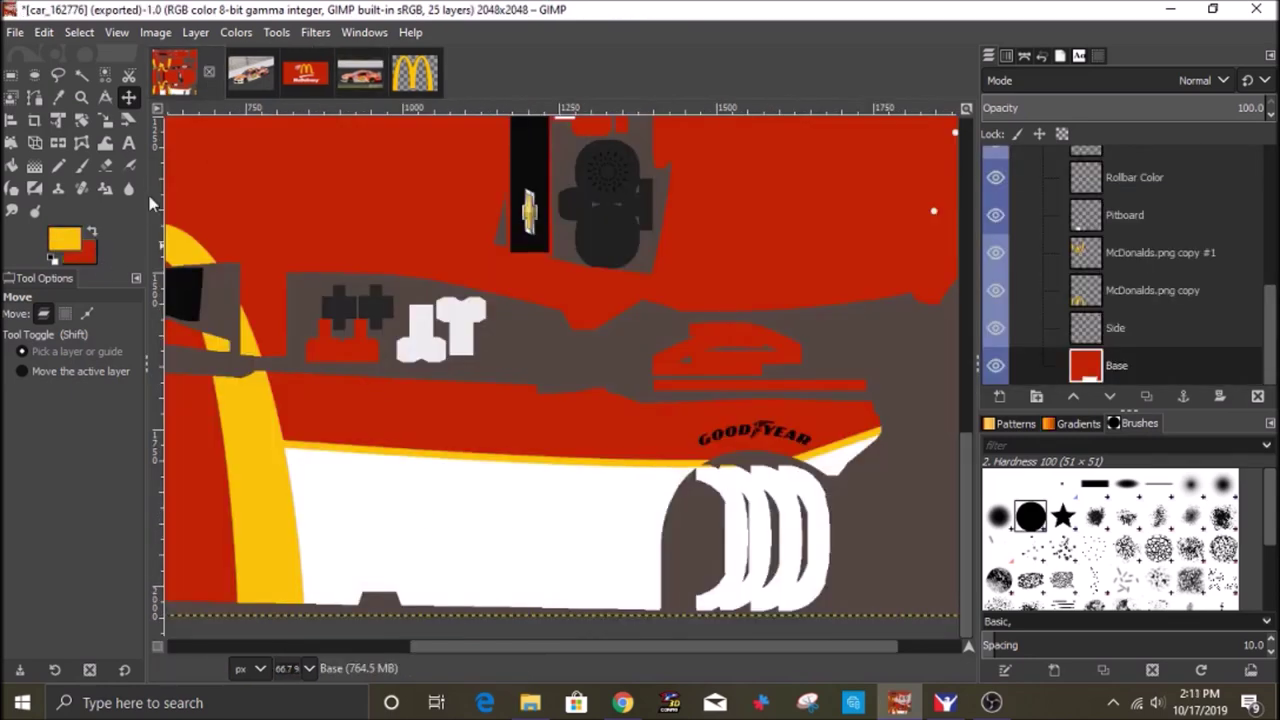
pyautogui.click(365, 78)
pyautogui.click(178, 86)
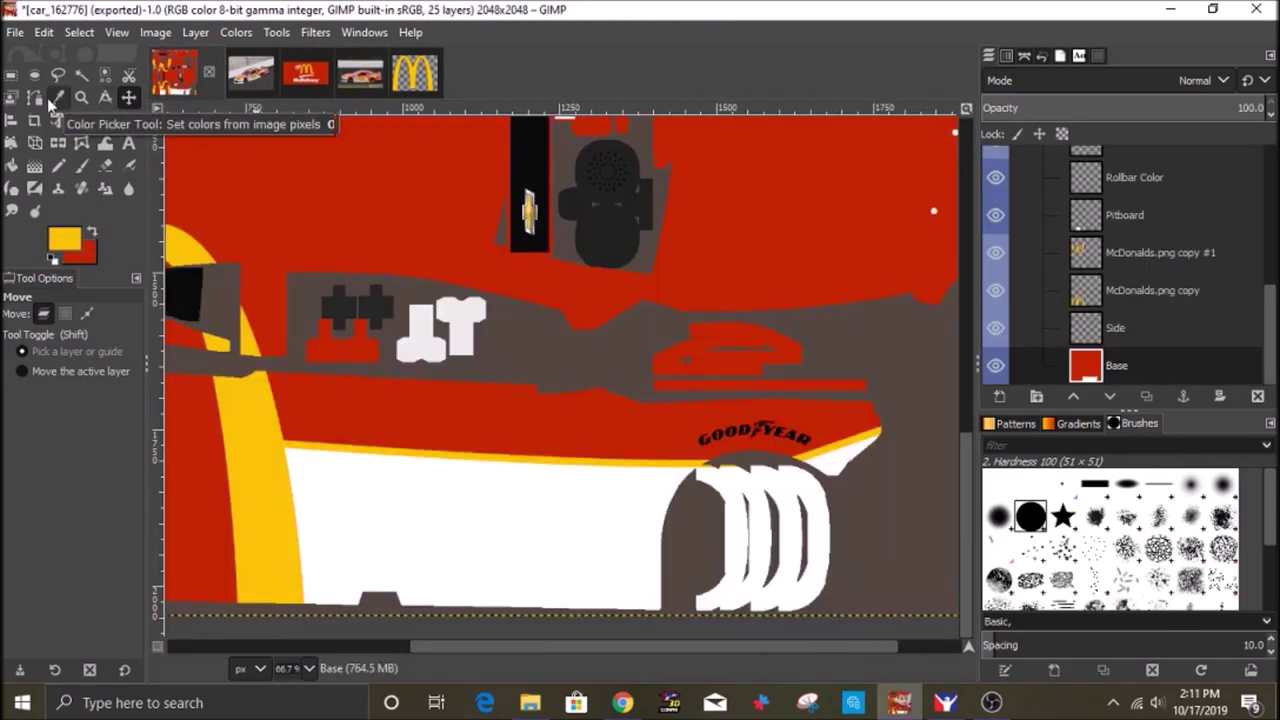
pyautogui.click(34, 97)
pyautogui.click(289, 557)
pyautogui.moveTo(523, 569); pyautogui.dragTo(541, 569)
pyautogui.click(81, 464)
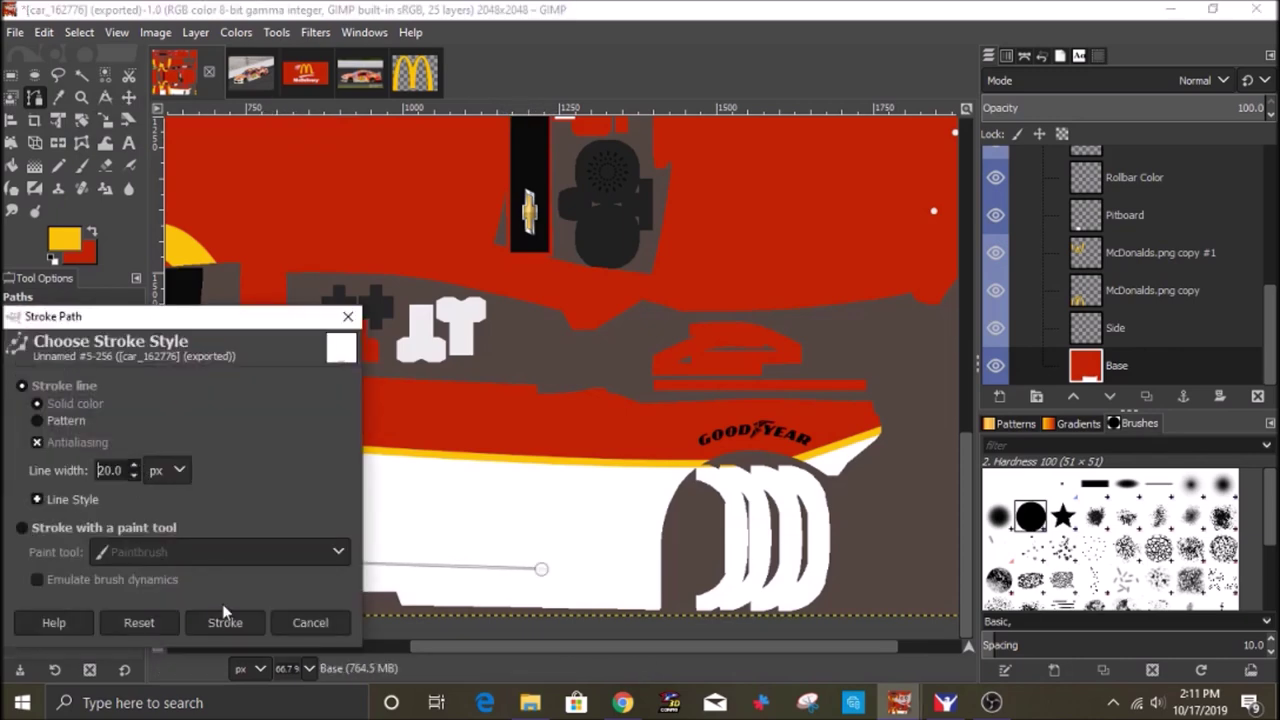
pyautogui.click(225, 613)
pyautogui.click(106, 463)
pyautogui.click(134, 472)
pyautogui.click(223, 628)
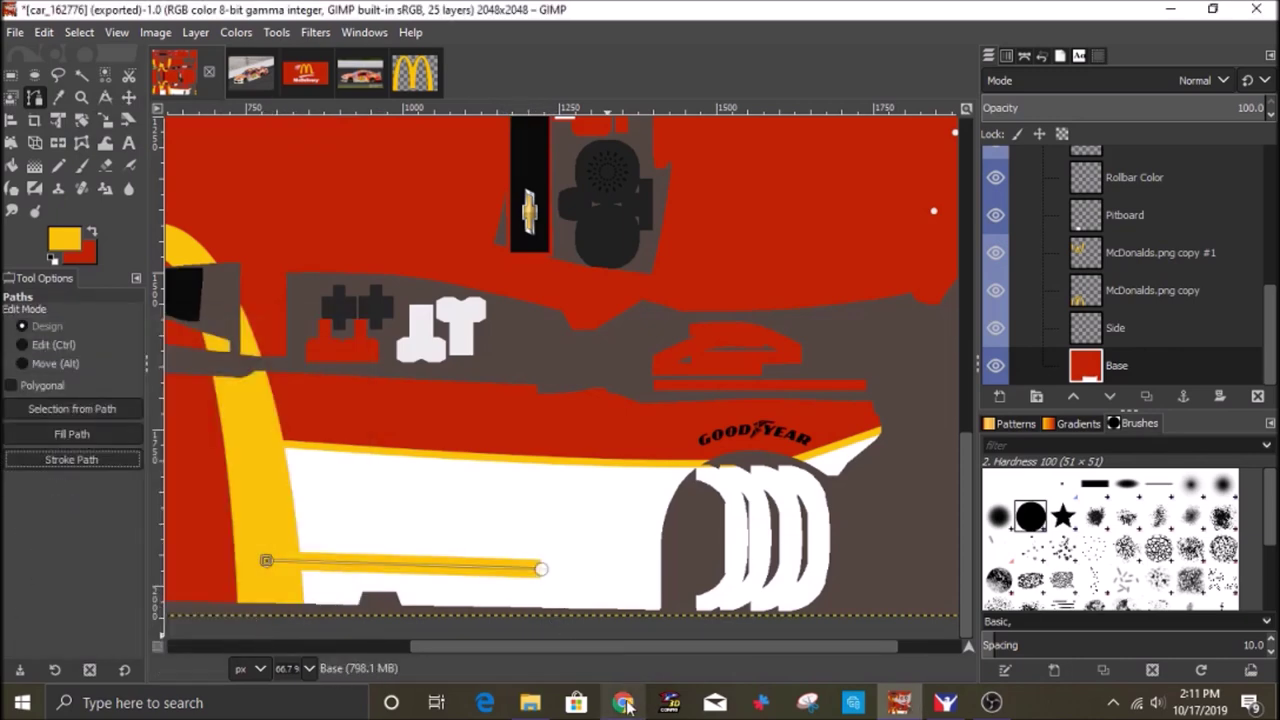
# Lengthen the lower stripe's path toward the front wheel arch and stroke it again in yellow on the Base layer.
pyautogui.click(362, 72)
pyautogui.click(174, 72)
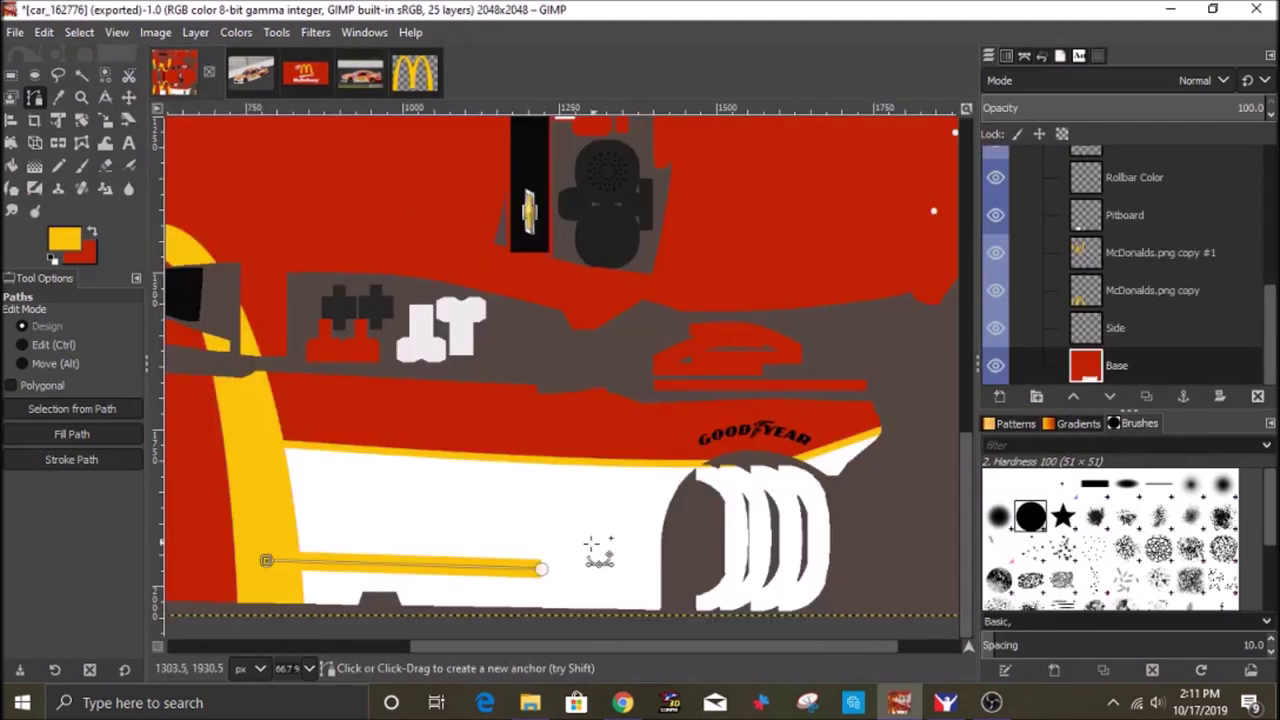
pyautogui.click(79, 32)
pyautogui.click(57, 51)
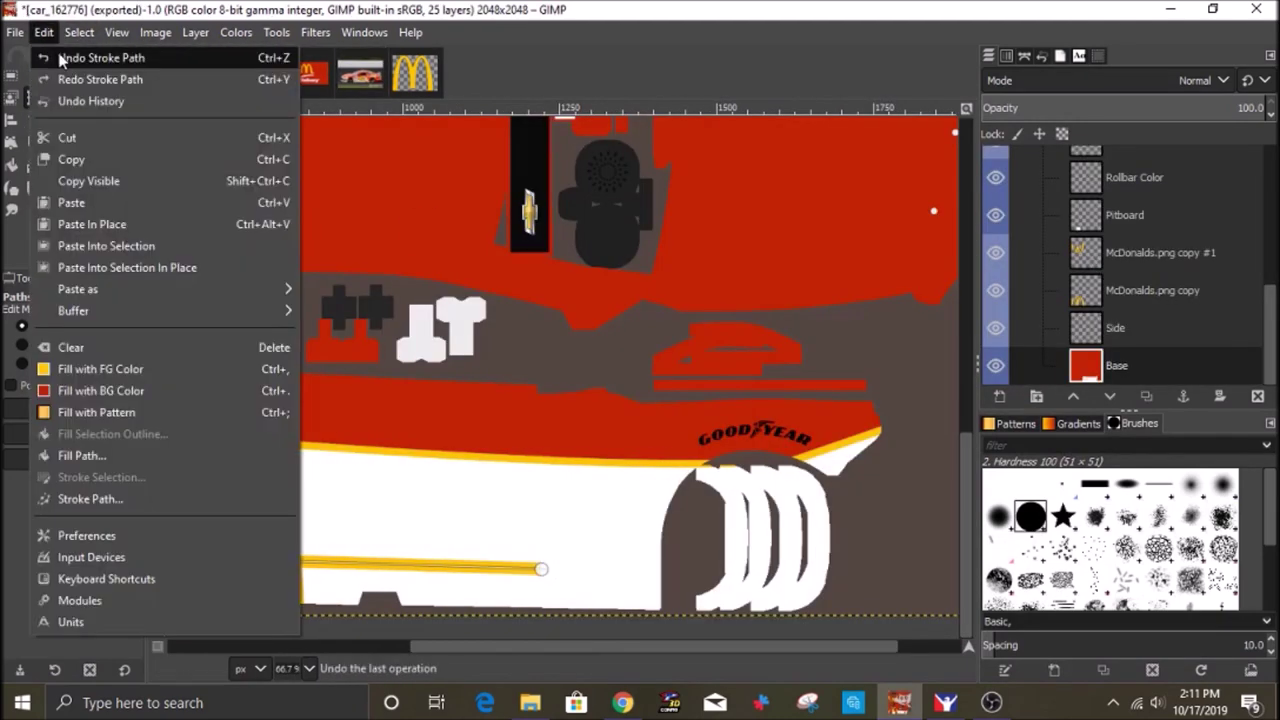
pyautogui.click(71, 459)
pyautogui.click(223, 614)
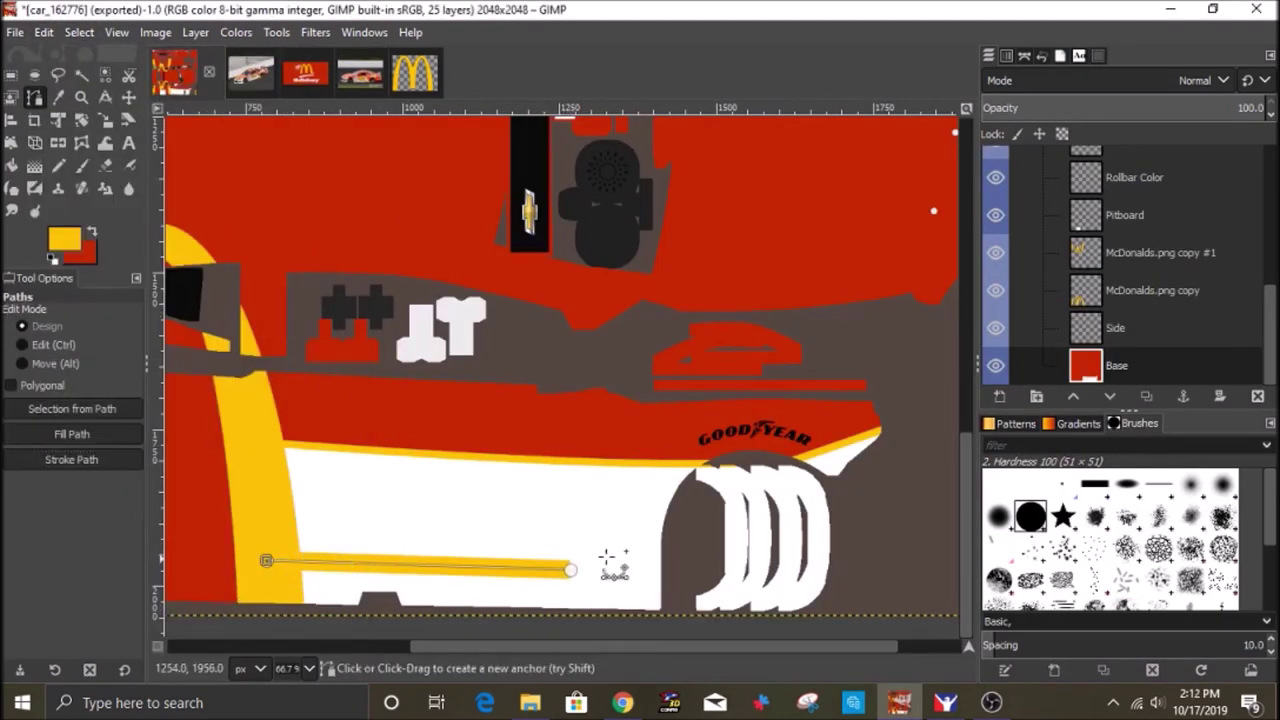
pyautogui.moveTo(280, 568); pyautogui.dragTo(608, 577)
pyautogui.click(71, 459)
pyautogui.click(223, 612)
# Undo the yellow stripe strokes and path edits made on the Base layer.
pyautogui.click(129, 97)
pyautogui.click(44, 32)
pyautogui.click(55, 58)
pyautogui.click(44, 33)
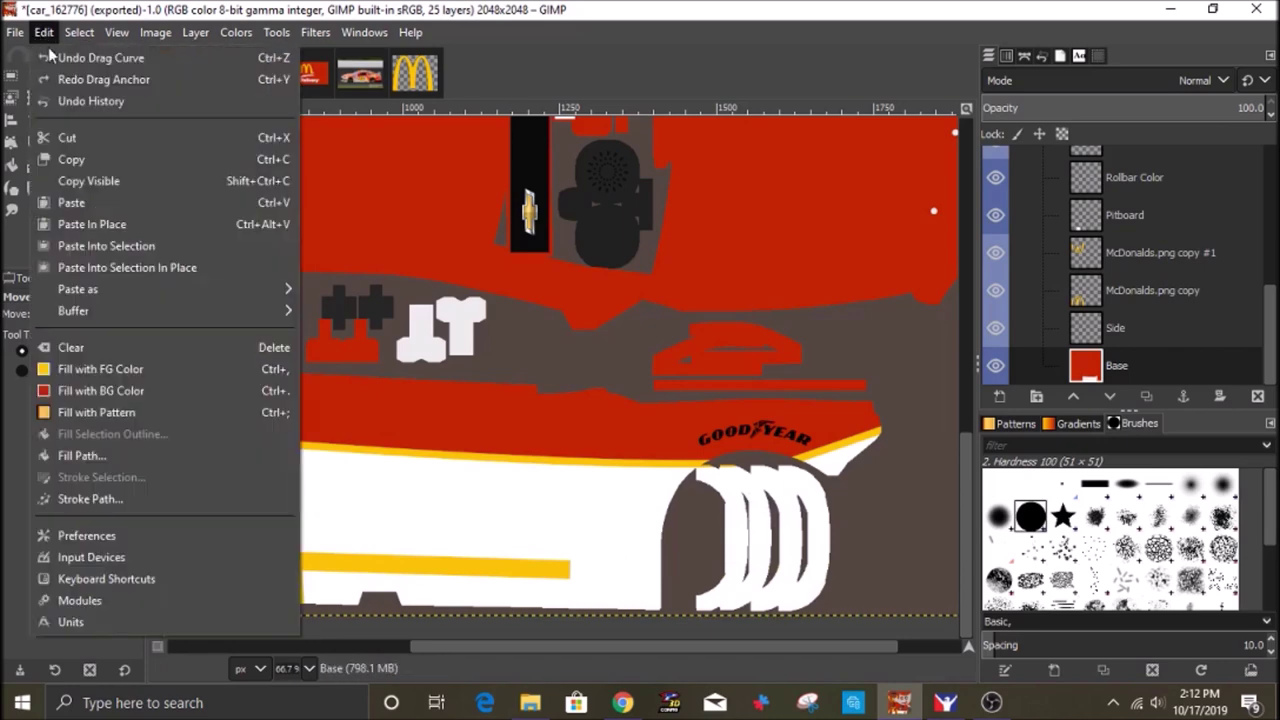
pyautogui.click(44, 33)
# On the Side layer, stroke a straight yellow 30 px path from the vertical yellow band along the lower white side panel.
pyautogui.click(1118, 327)
pyautogui.click(34, 97)
pyautogui.click(280, 548)
pyautogui.click(576, 566)
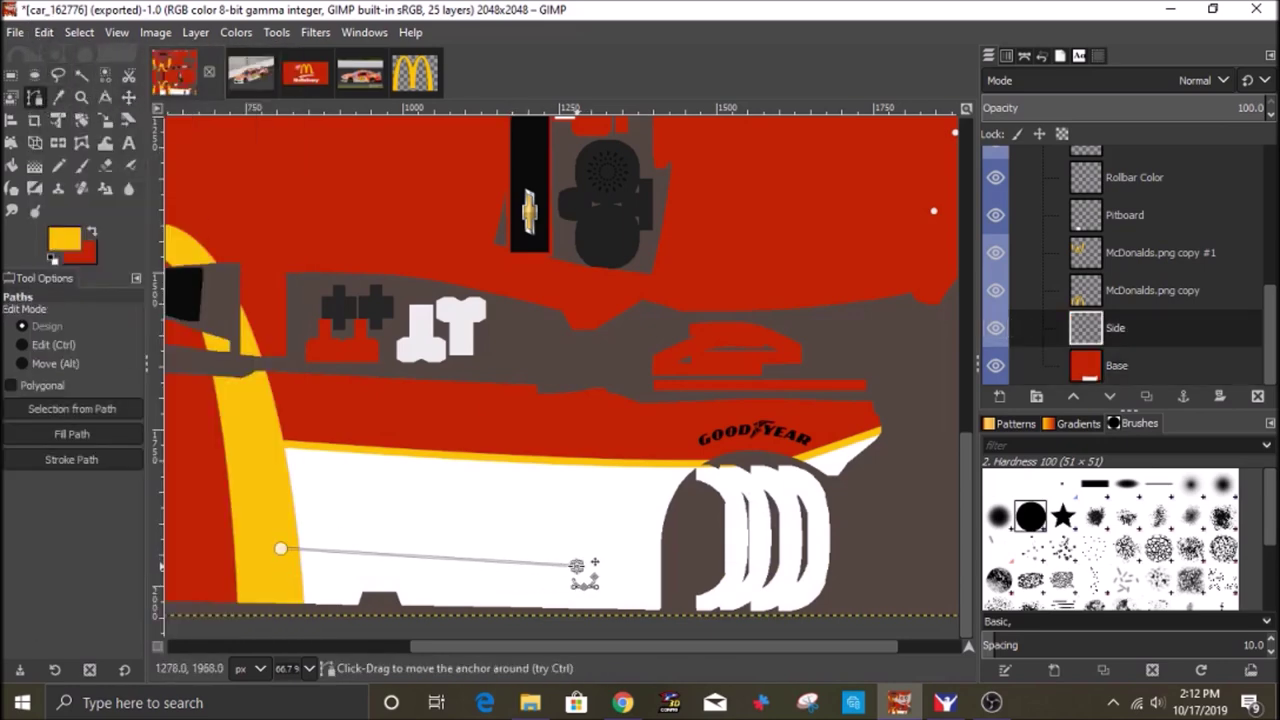
pyautogui.moveTo(280, 549); pyautogui.dragTo(278, 556)
pyautogui.click(71, 459)
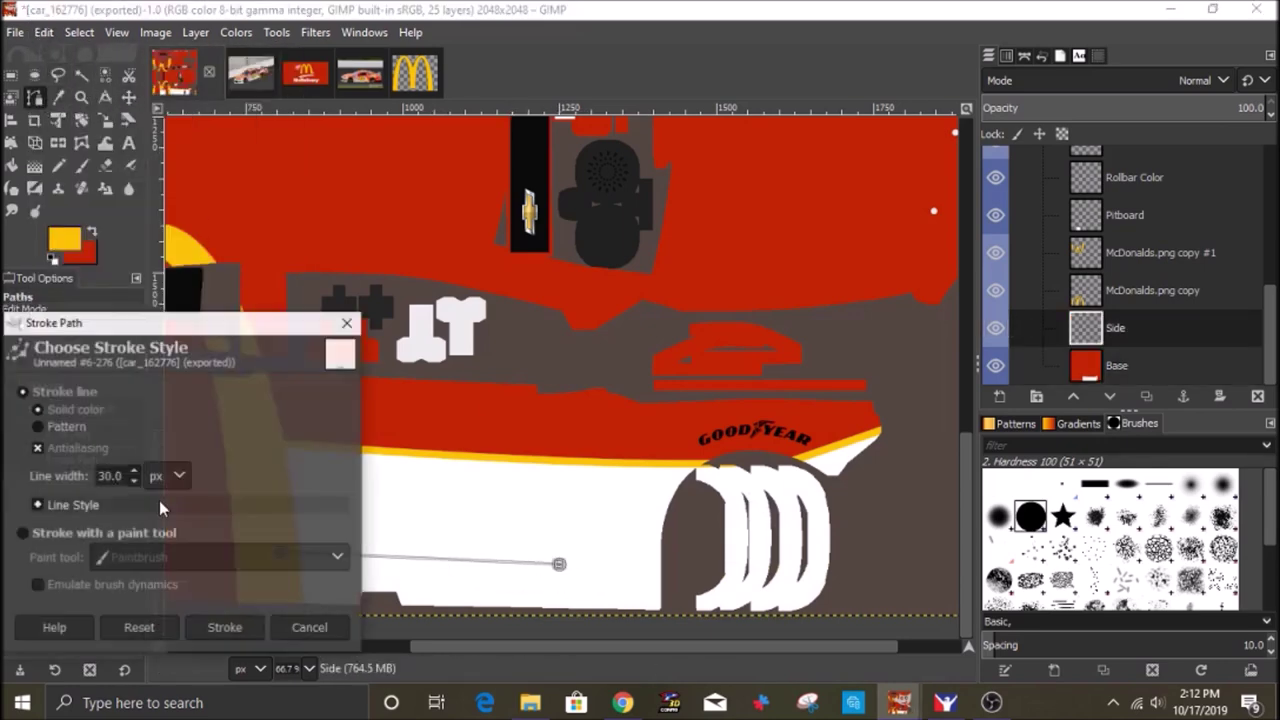
pyautogui.click(223, 623)
# Try adding a second yellow stripe section on the Side layer, leaving a gap and running into the front wheel arch.
pyautogui.moveTo(560, 564); pyautogui.dragTo(892, 576)
pyautogui.click(71, 459)
pyautogui.click(226, 622)
pyautogui.hotkey('ctrl', 'z')
pyautogui.moveTo(612, 563); pyautogui.dragTo(612, 565)
pyautogui.click(97, 461)
pyautogui.click(226, 622)
# Outline the front end of the lower yellow stripe with a three-point path that slants across the stripe.
pyautogui.click(128, 97)
pyautogui.scroll(4, 532, 578)
pyautogui.scroll(-1, 583, 509)
pyautogui.click(35, 97)
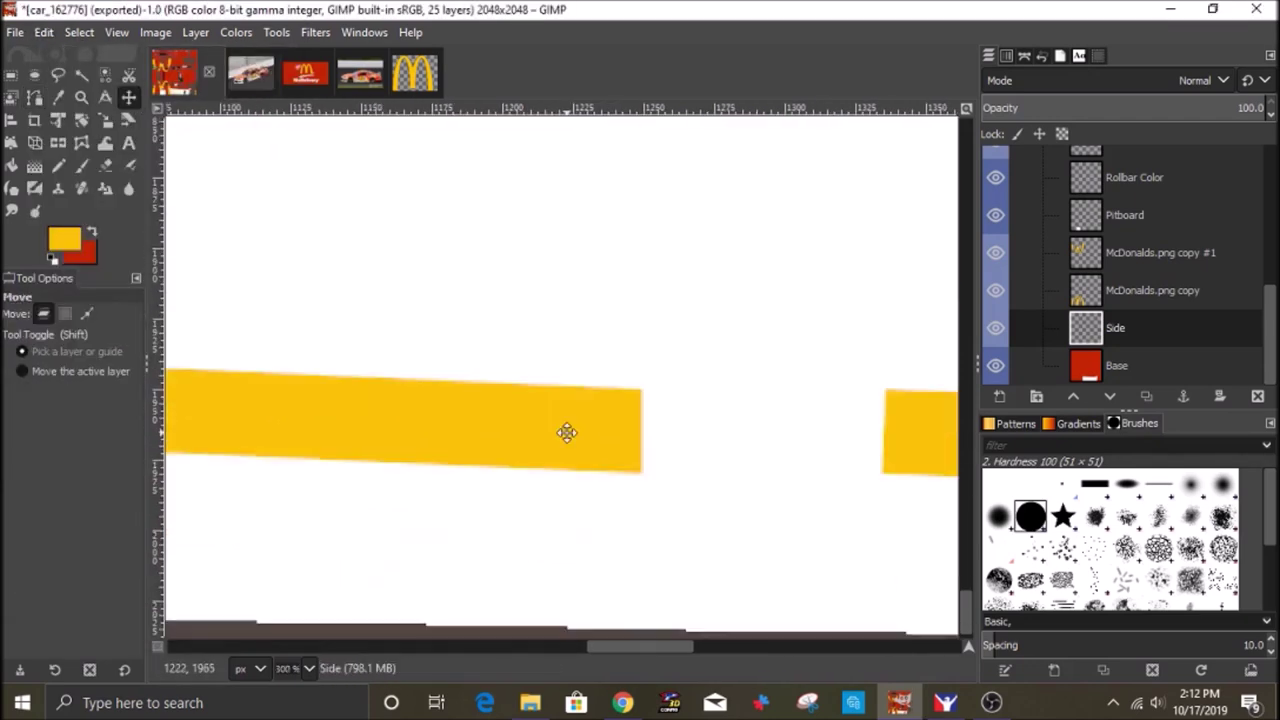
pyautogui.click(494, 461)
pyautogui.click(639, 384)
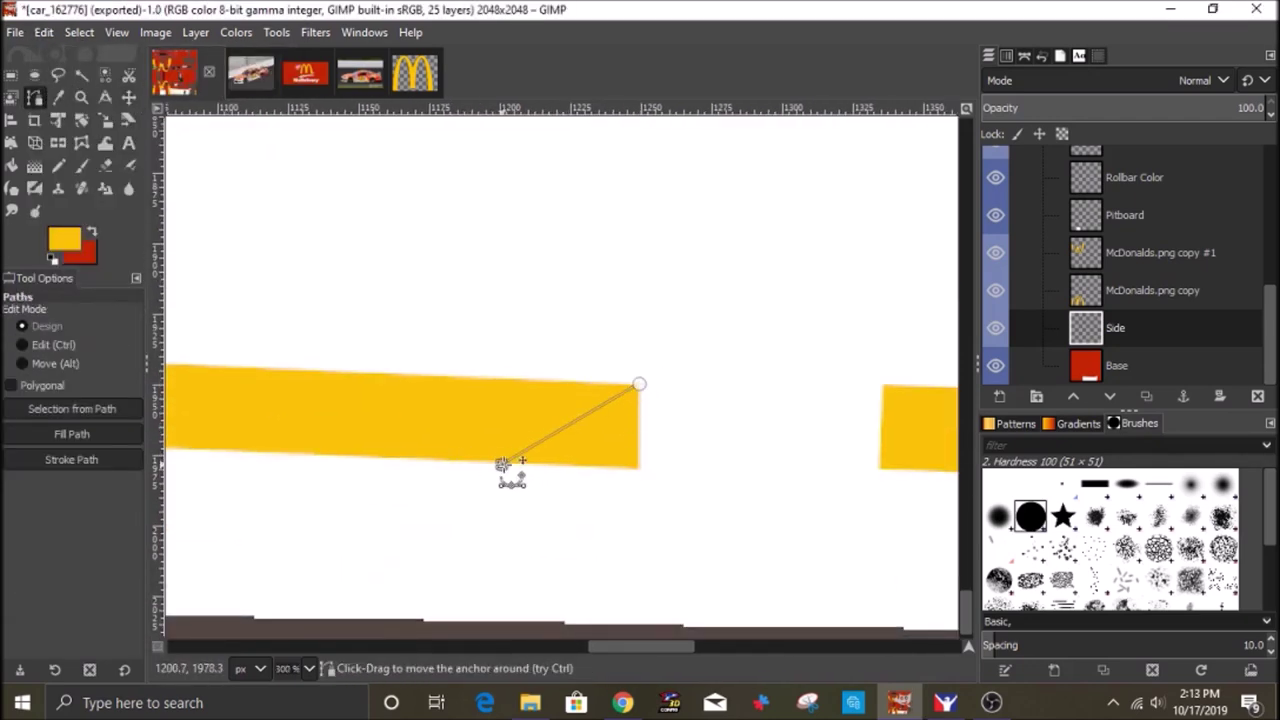
pyautogui.click(639, 384)
pyautogui.click(733, 500)
# Bend the path's slanted edge into an S-curve, make a selection from it, and delete the enclosed stripe end.
pyautogui.moveTo(615, 406); pyautogui.dragTo(590, 391)
pyautogui.hotkey('ctrl', 'z')
pyautogui.moveTo(517, 465); pyautogui.dragTo(607, 466)
pyautogui.moveTo(561, 381); pyautogui.dragTo(571, 380)
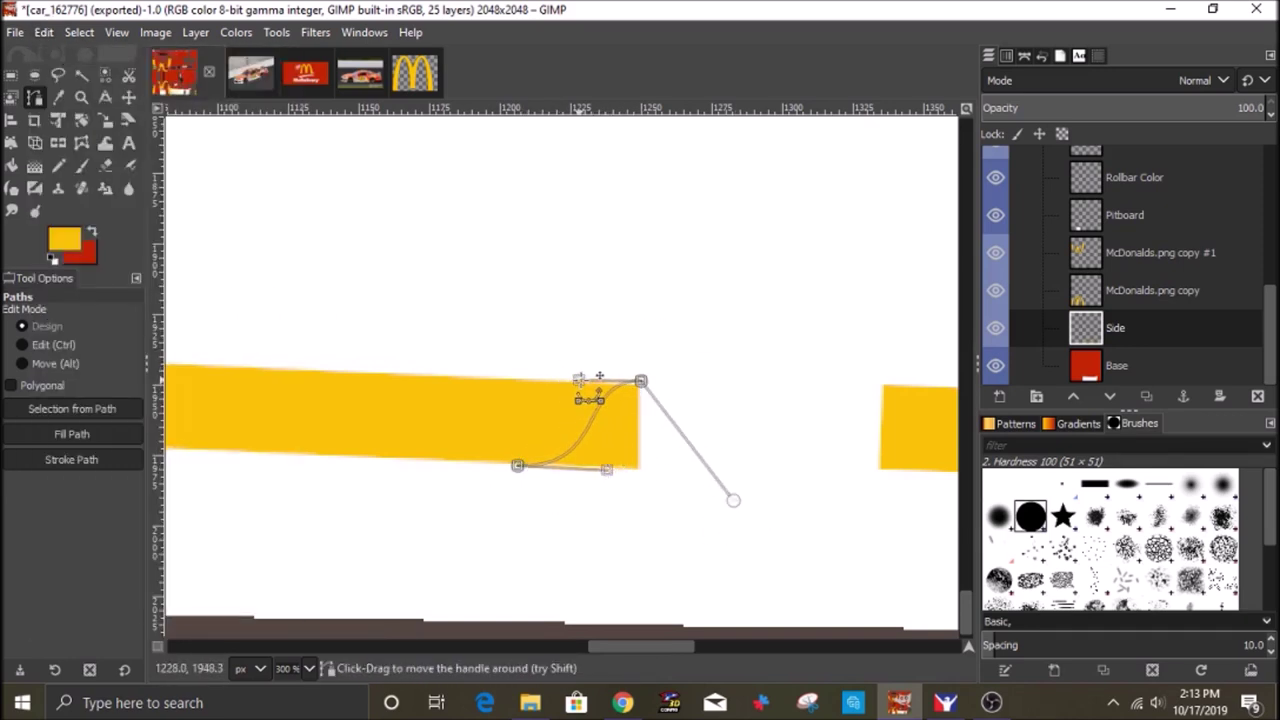
pyautogui.click(6, 410)
pyautogui.press('Delete')
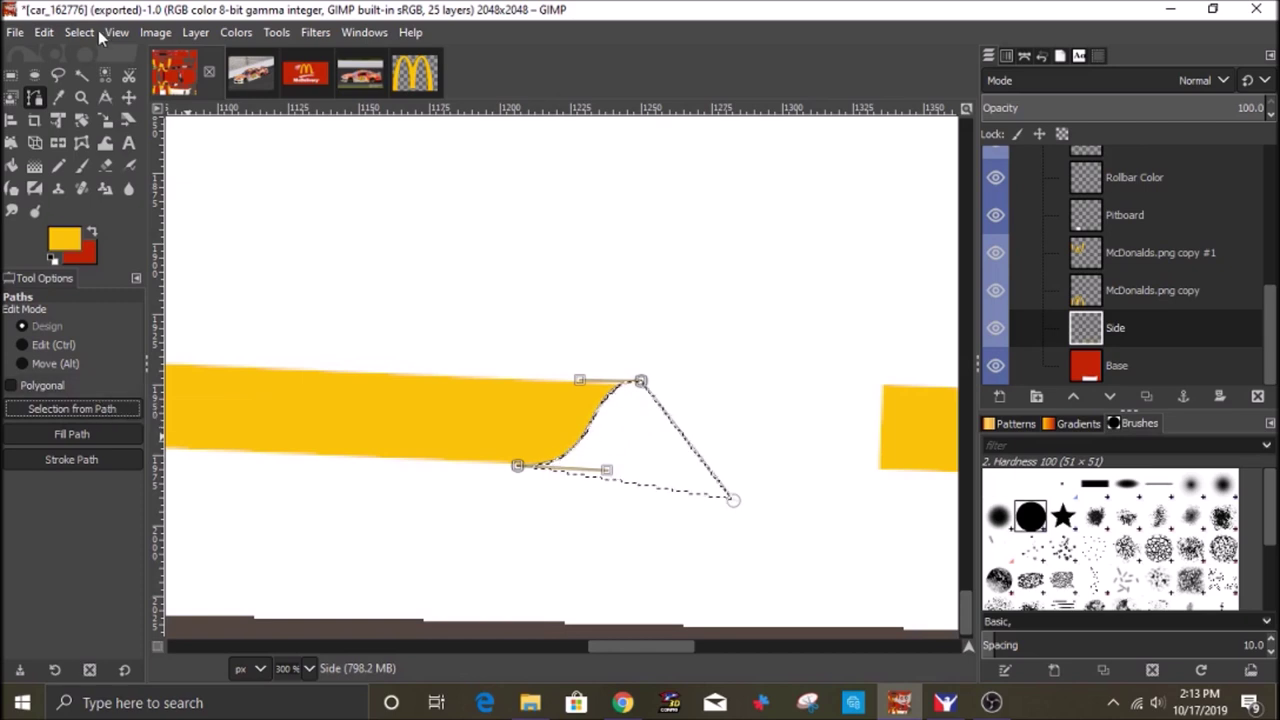
# Clear the selection and erase the second yellow stripe section between the gap and the front wheel arch.
pyautogui.press('m')
pyautogui.moveTo(606, 646); pyautogui.dragTo(658, 648)
pyautogui.press('-')
pyautogui.press('-')
pyautogui.click(105, 166)
pyautogui.moveTo(531, 389); pyautogui.dragTo(930, 396)
# Stroke a new yellow stripe section on the Side layer, in line with the lower stripe and crossing the front wheel arch.
pyautogui.press('b')
pyautogui.click(365, 380)
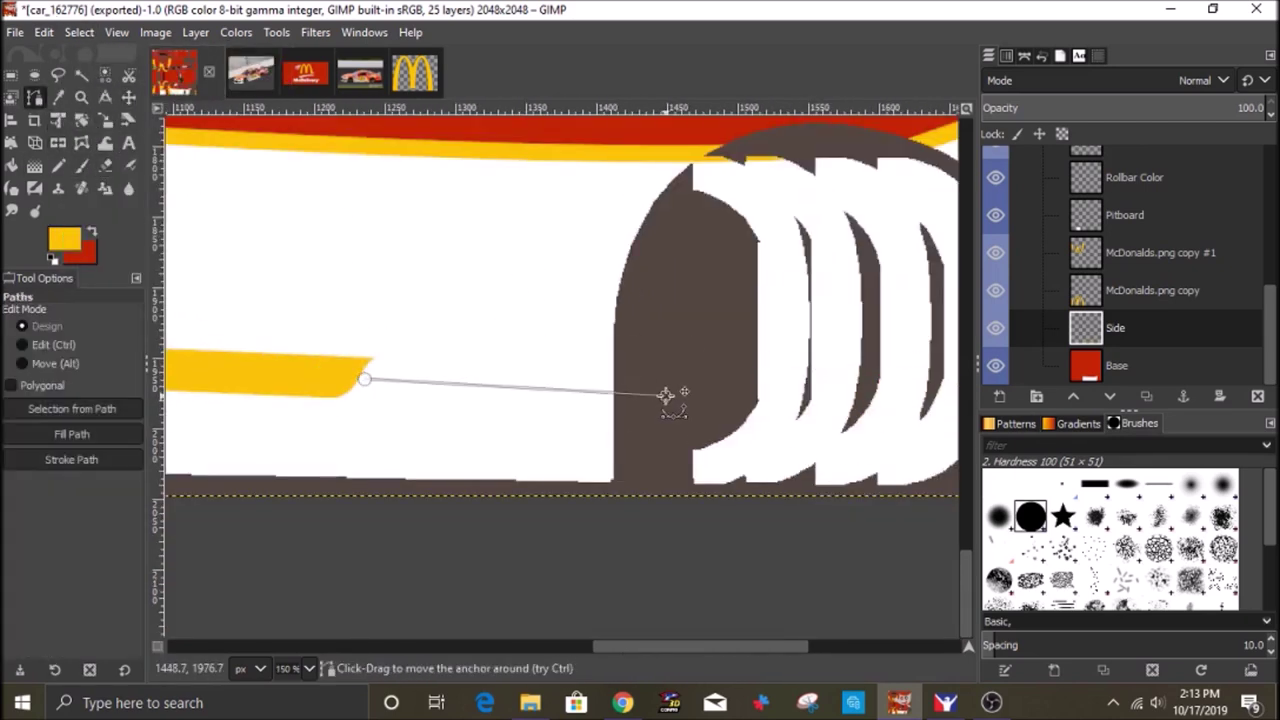
pyautogui.moveTo(365, 380); pyautogui.dragTo(520, 388)
pyautogui.click(71, 459)
pyautogui.click(220, 614)
# Draw a path across the rear end of the new stripe section and bend it into an S-curve, following the reference photo.
pyautogui.click(353, 72)
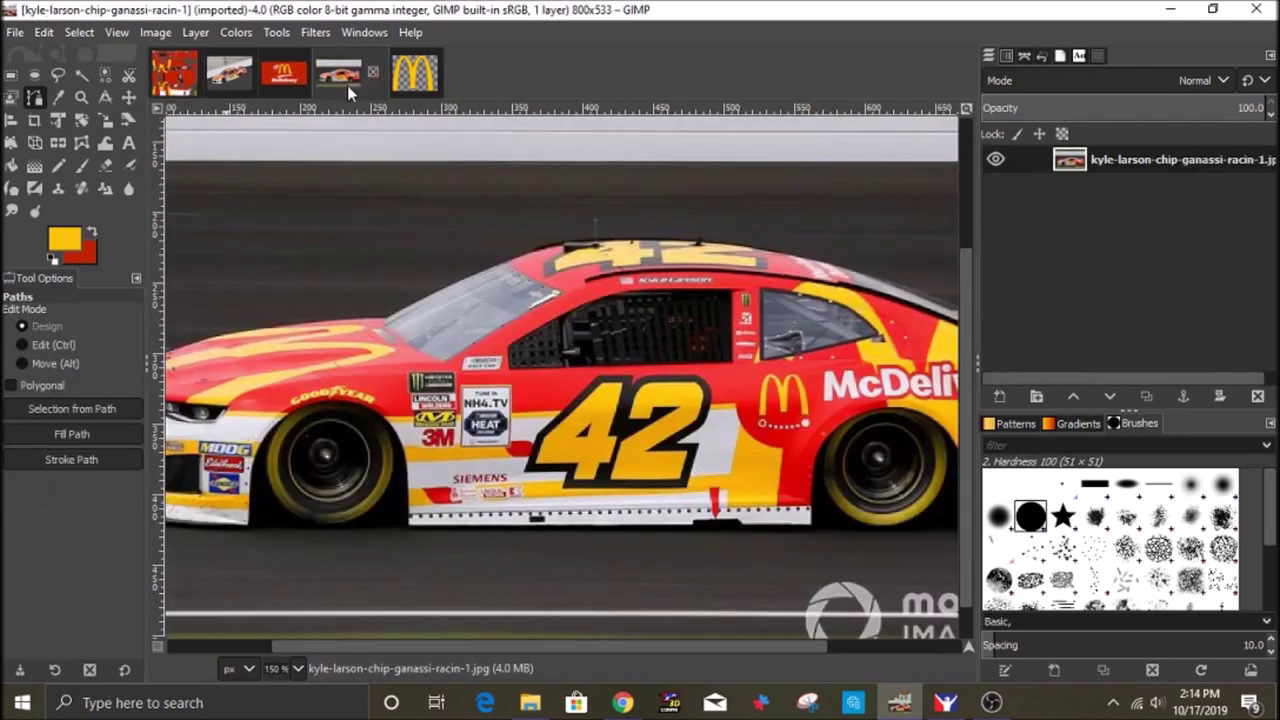
pyautogui.click(173, 72)
pyautogui.scroll(3, 637, 410)
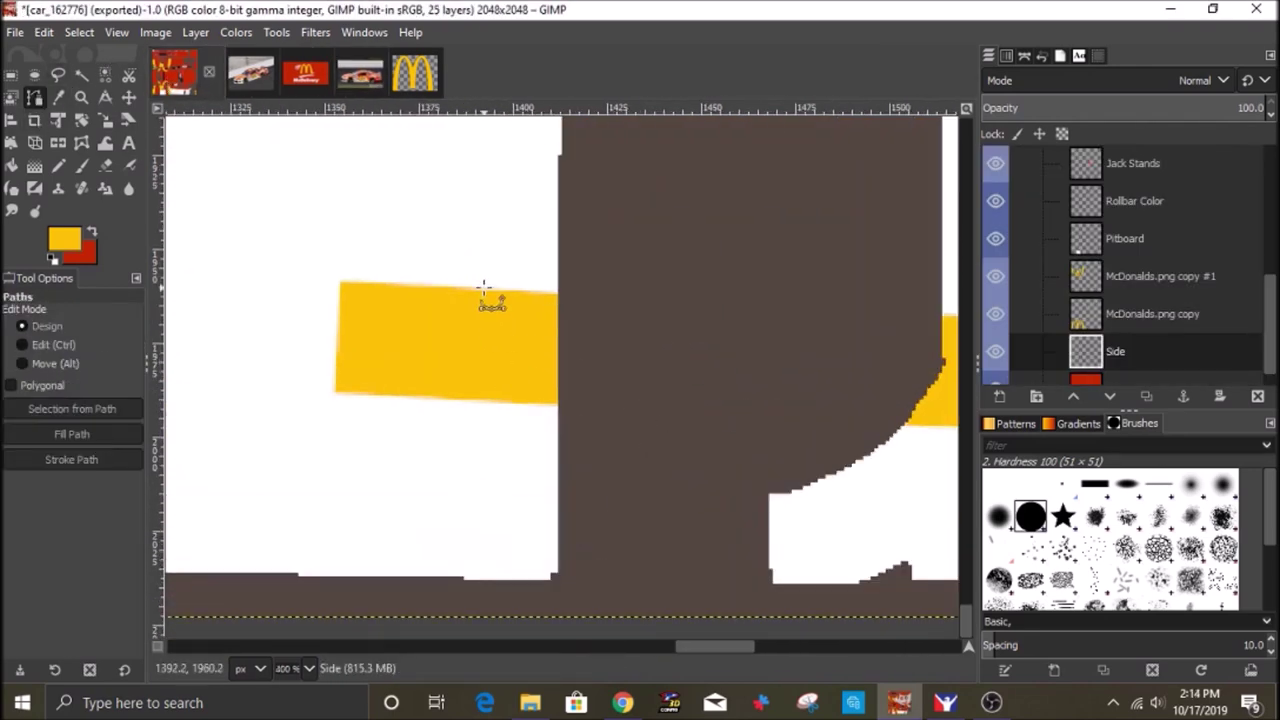
pyautogui.moveTo(422, 332); pyautogui.dragTo(376, 396)
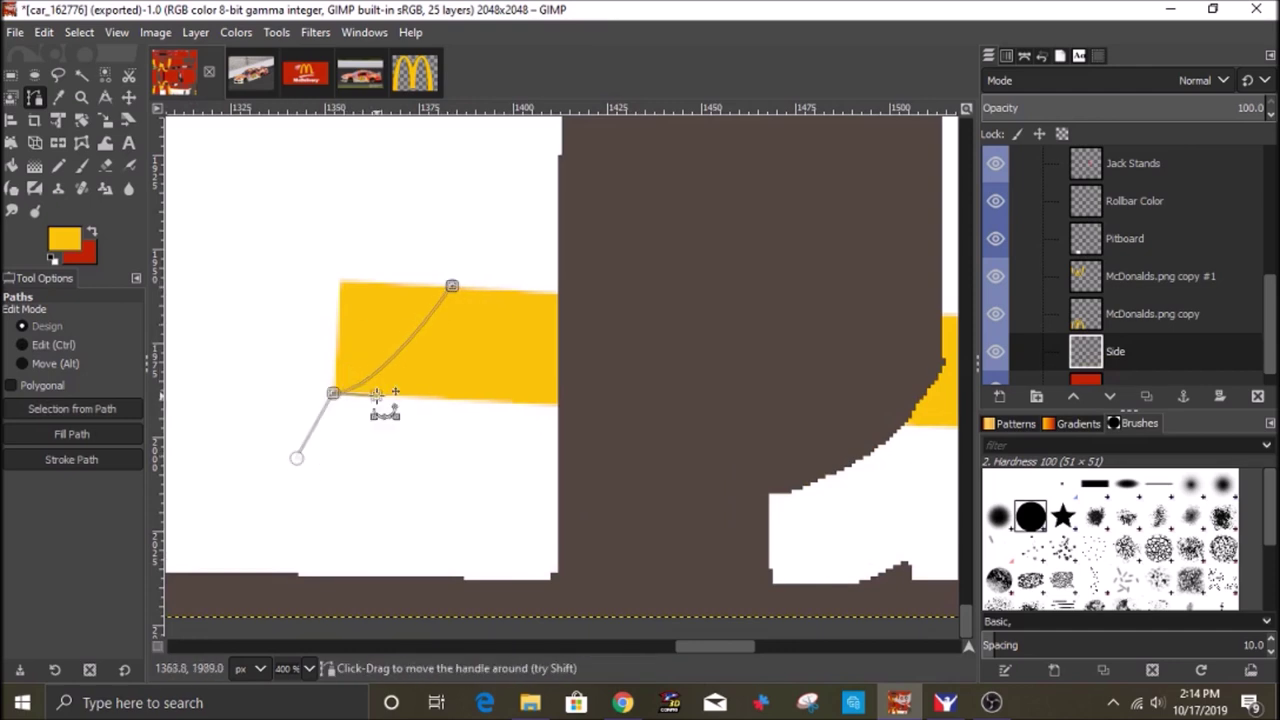
pyautogui.moveTo(446, 295)
pyautogui.mouseDown()
pyautogui.moveTo(383, 285)
pyautogui.moveTo(467, 288)
pyautogui.mouseUp()
pyautogui.click(297, 458)
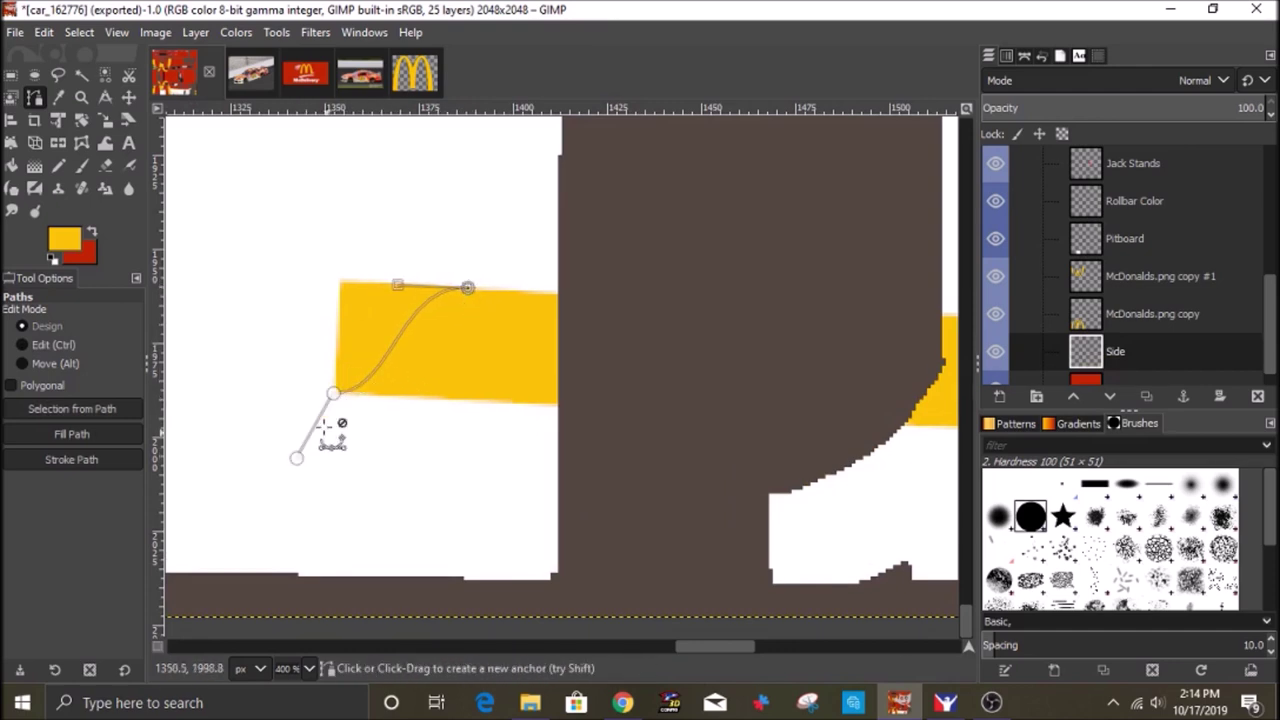
# Extend the path rearward into a slanted block level with the stripe and curve its rear edge to match the front one.
pyautogui.scroll(2, 320, 420)
pyautogui.scroll(-3, 379, 467)
pyautogui.moveTo(347, 480); pyautogui.dragTo(240, 420)
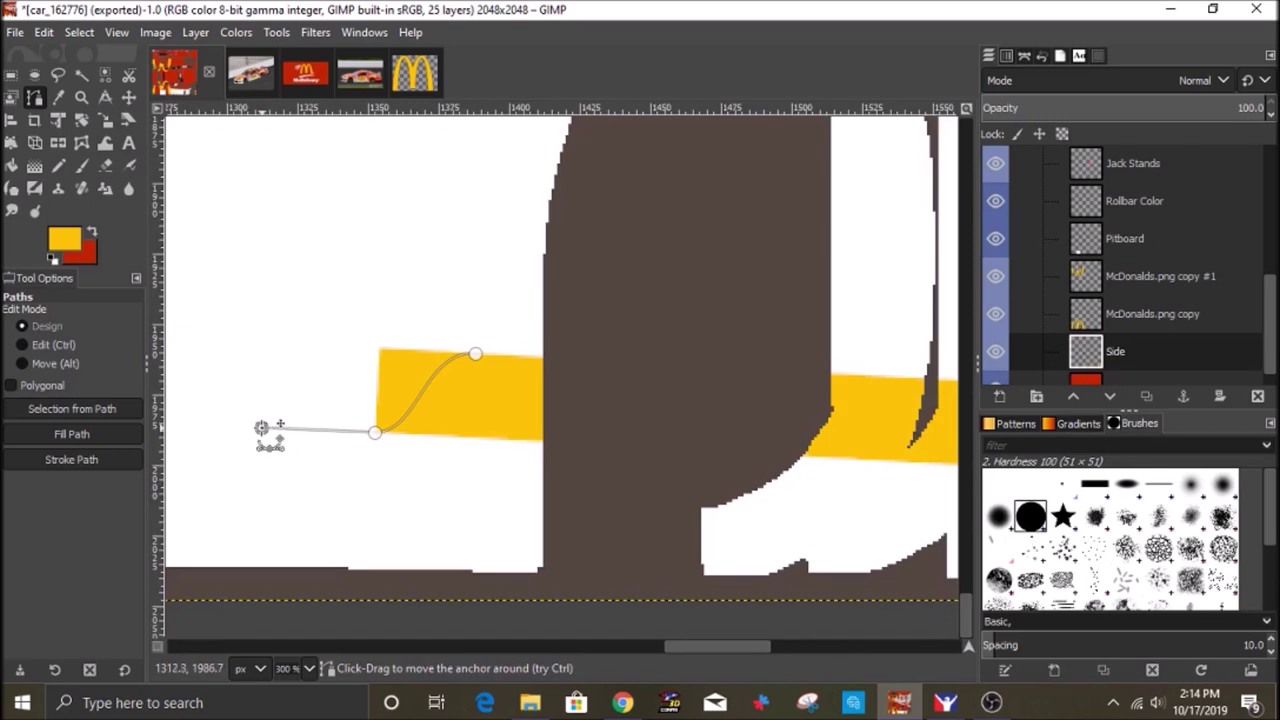
pyautogui.scroll(4, 335, 346)
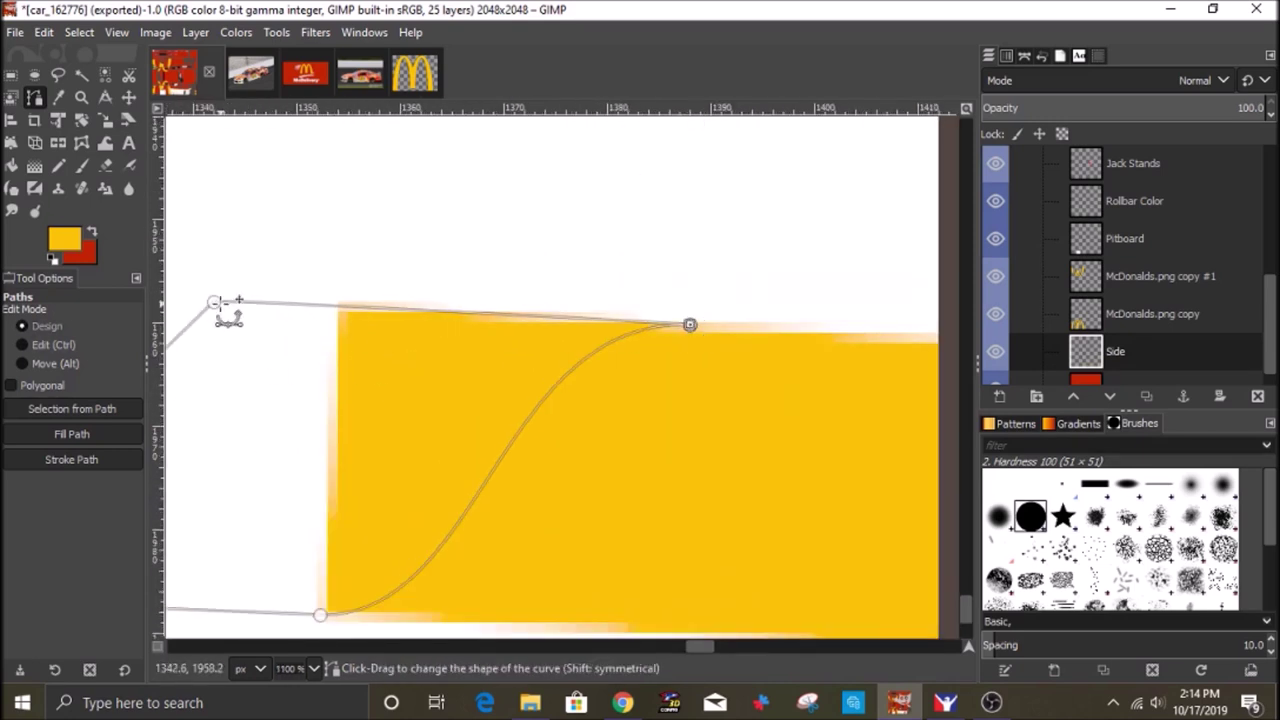
pyautogui.moveTo(219, 303); pyautogui.dragTo(206, 302)
pyautogui.scroll(-2, 356, 373)
pyautogui.moveTo(357, 384); pyautogui.dragTo(591, 379)
pyautogui.moveTo(371, 478); pyautogui.dragTo(347, 479)
pyautogui.moveTo(368, 460); pyautogui.dragTo(403, 458)
pyautogui.moveTo(498, 352); pyautogui.dragTo(434, 333)
# Compare the block with the reference photo and move its lower rear anchor farther back.
pyautogui.scroll(-3, 363, 323)
pyautogui.click(250, 72)
pyautogui.click(175, 70)
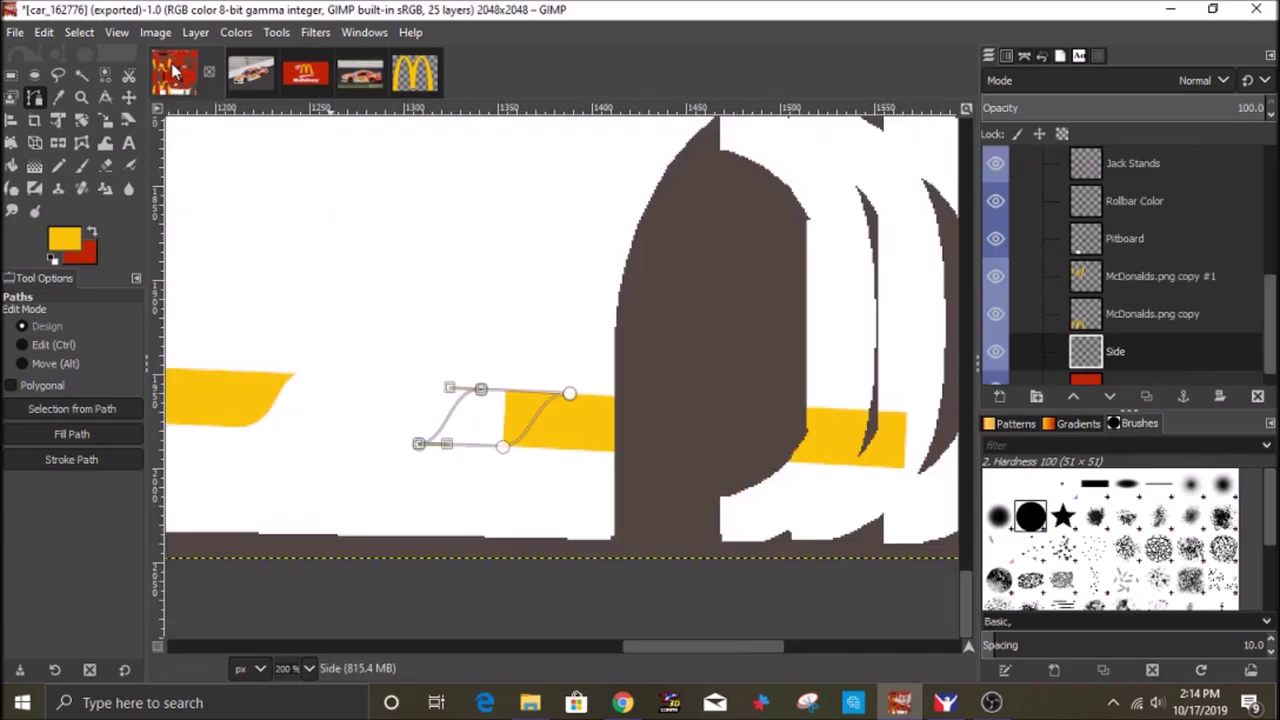
pyautogui.scroll(2, 422, 445)
pyautogui.moveTo(423, 436); pyautogui.dragTo(387, 433)
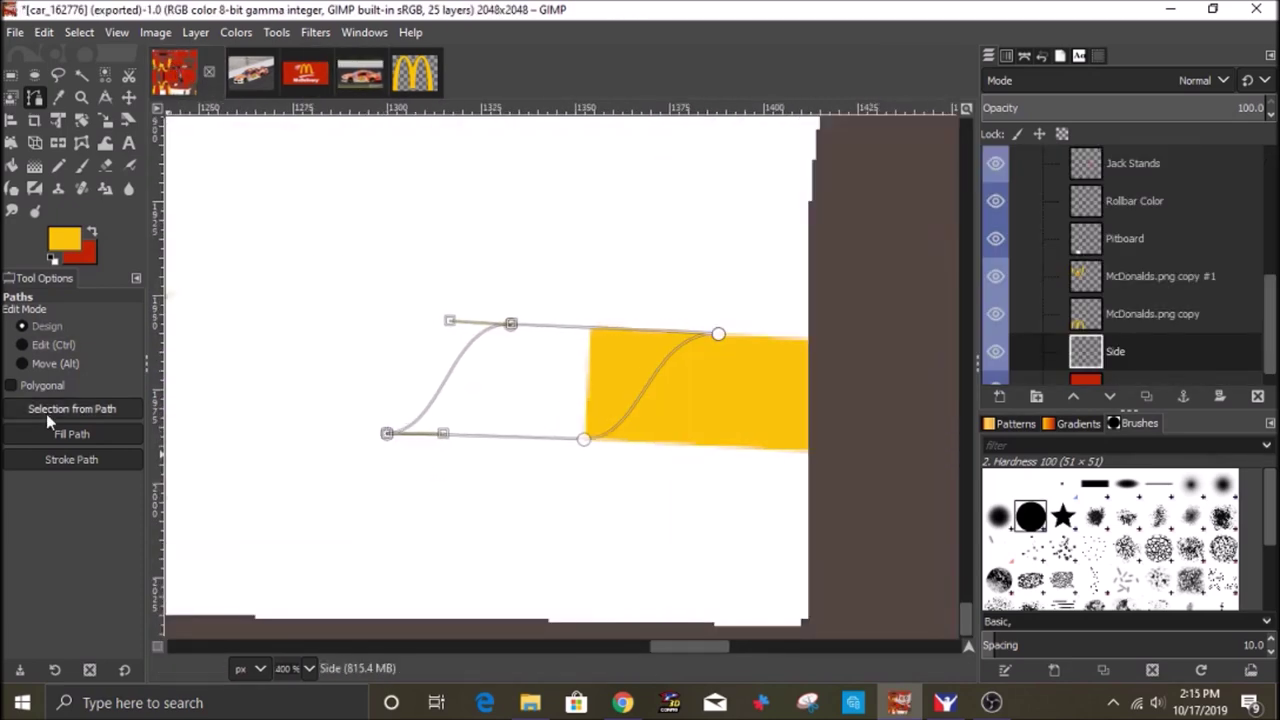
# Turn the block path into a selection, fill it with the red background colour, and clear the selection.
pyautogui.click(42, 418)
pyautogui.rightClick(238, 330)
pyautogui.click(430, 477)
# Erase the yellow stripe overrun on the white pieces beyond the front wheel arch, and recheck the reference side photo.
pyautogui.hotkey('shift', 'e')
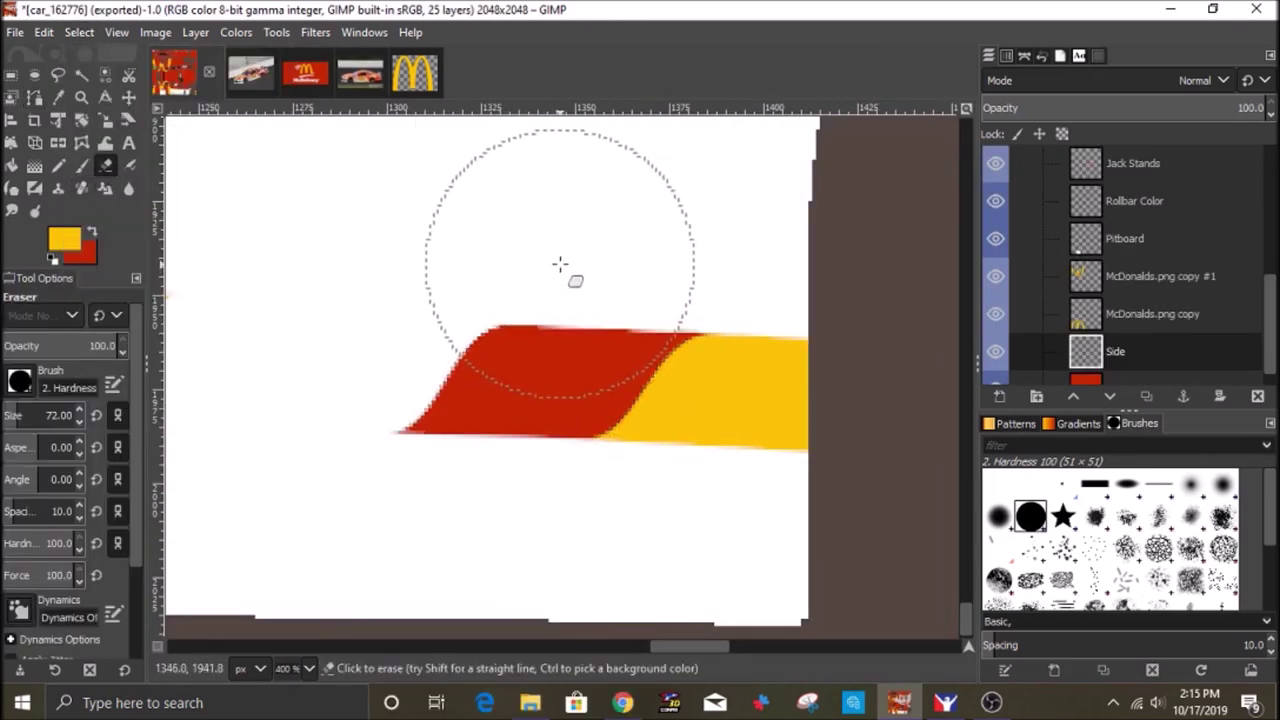
pyautogui.scroll(-5, 568, 460)
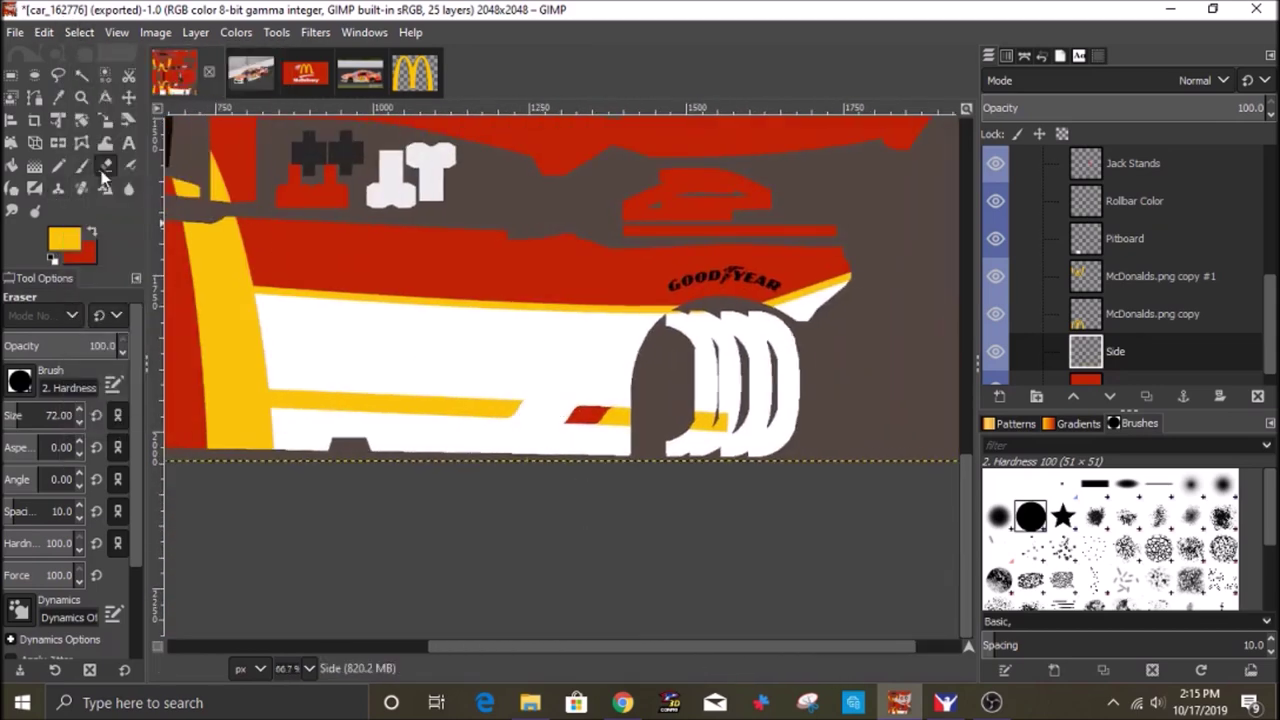
pyautogui.click(368, 72)
pyautogui.click(180, 75)
# Stroke an upper yellow stripe rearward from the front wheel arch on the Side layer, placing its end by the Numbers template.
pyautogui.press('b')
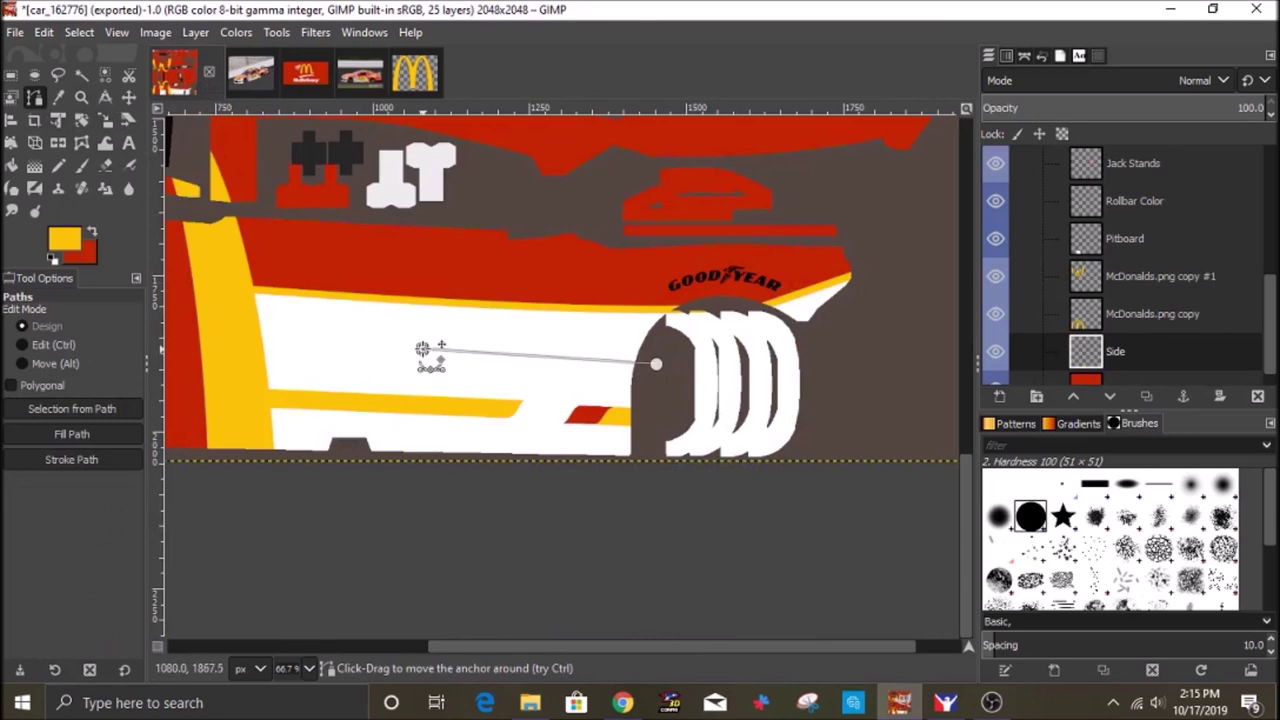
pyautogui.moveTo(426, 354); pyautogui.dragTo(491, 364)
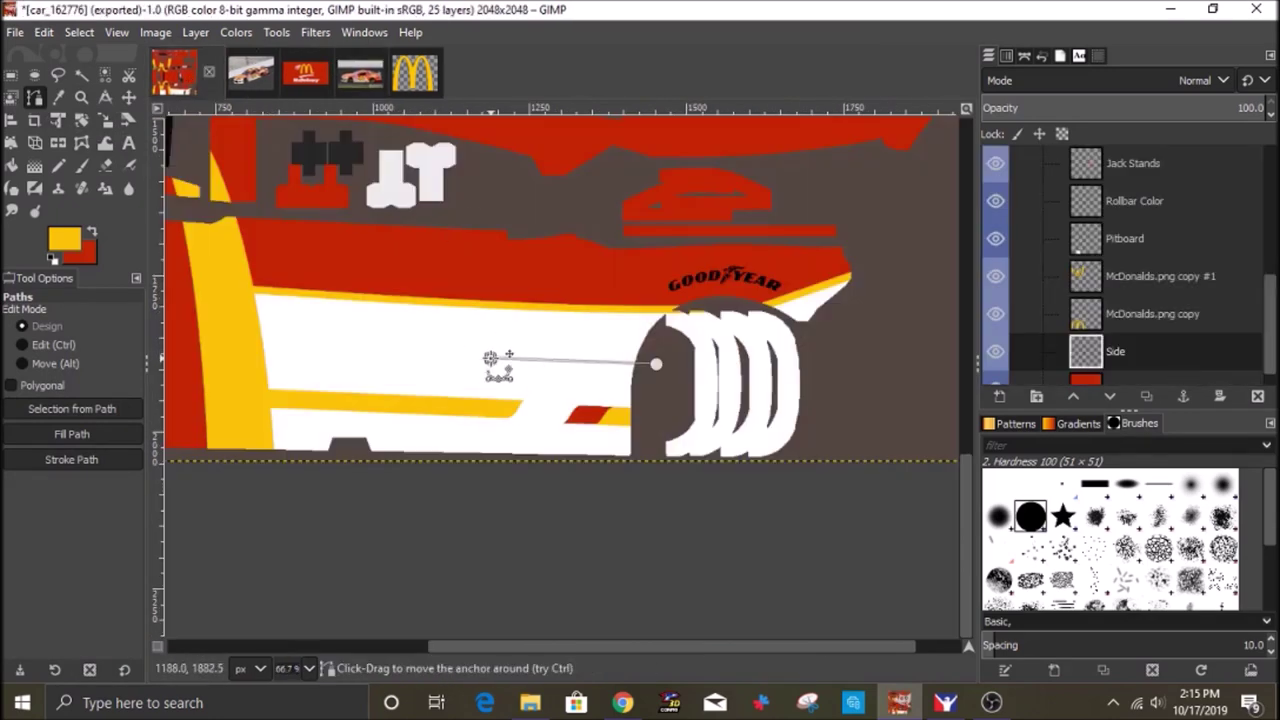
pyautogui.scroll(5, 1212, 250)
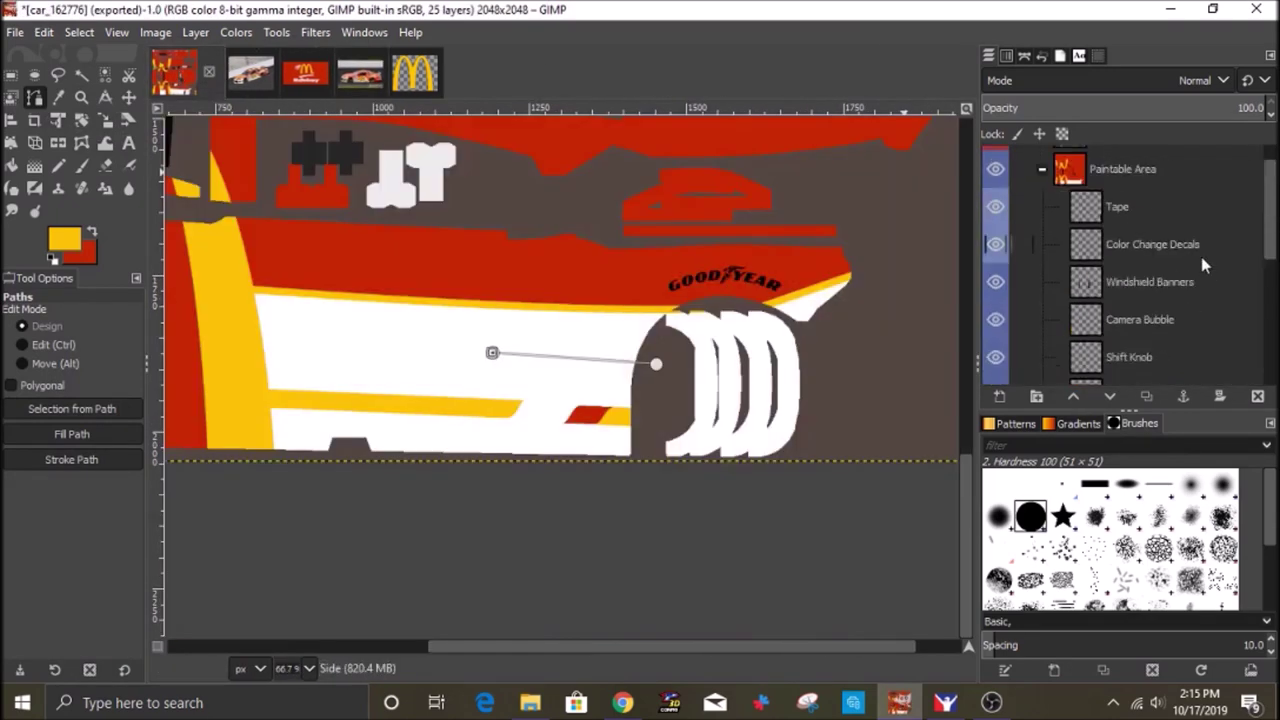
pyautogui.click(996, 277)
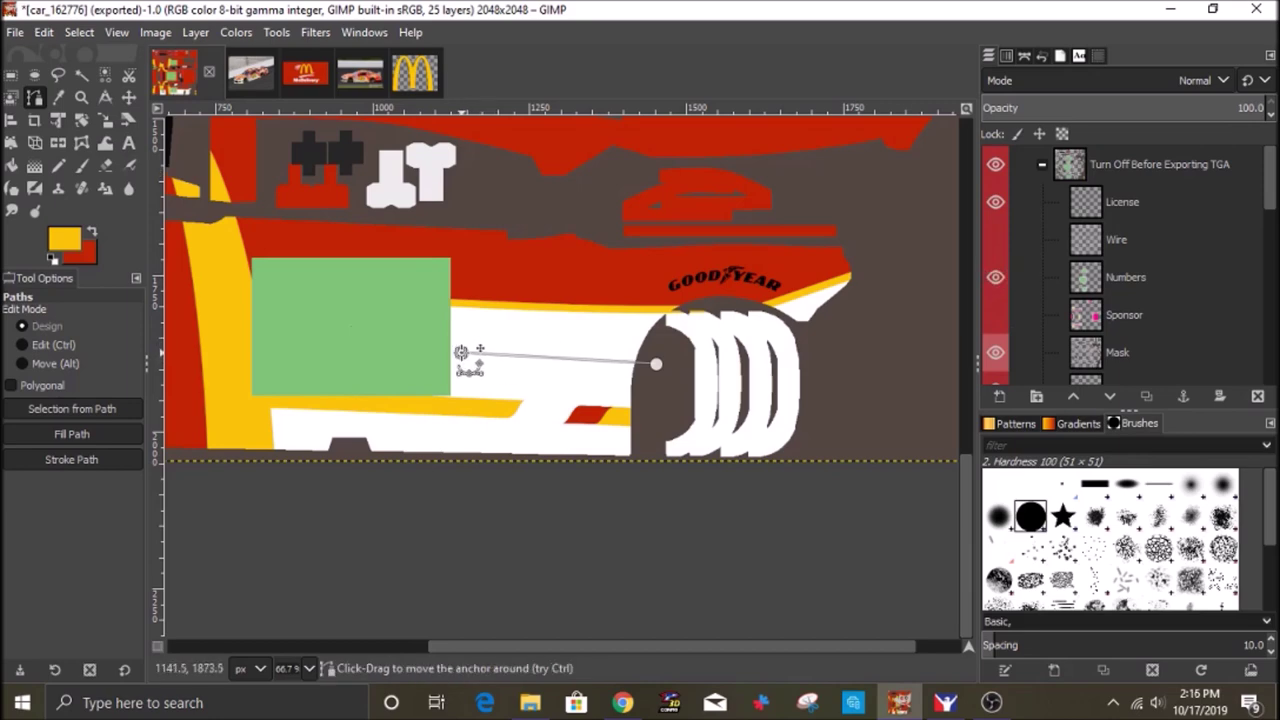
pyautogui.click(996, 285)
pyautogui.scroll(-10, 996, 285)
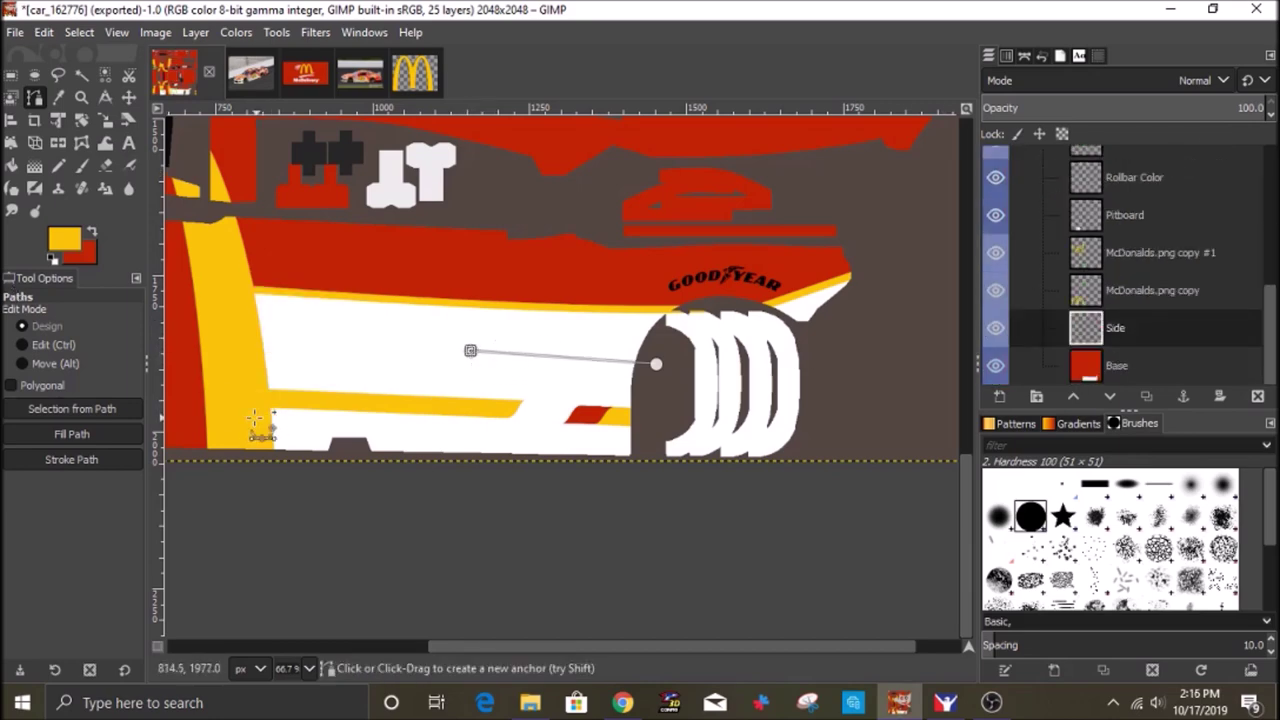
pyautogui.scroll(5, 467, 355)
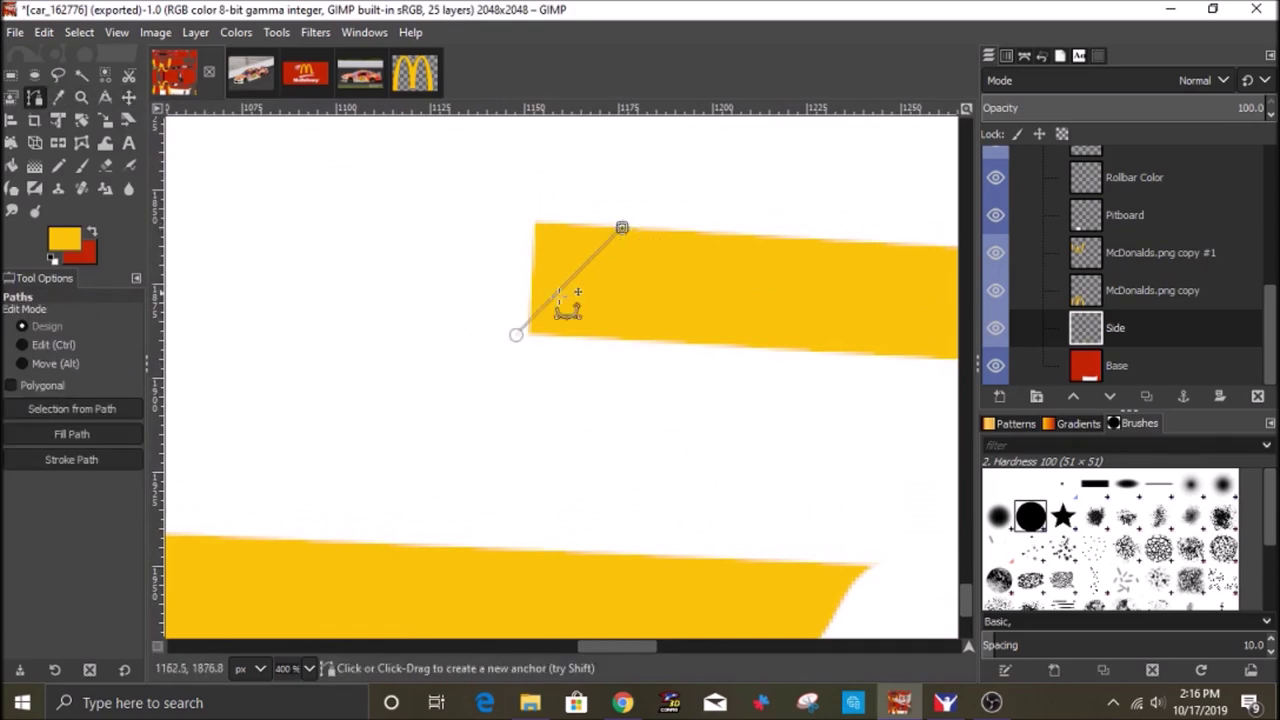
# Draw a closed, slanted S-curved path across the rear end of the upper yellow stripe.
pyautogui.scroll(-5, 391, 351)
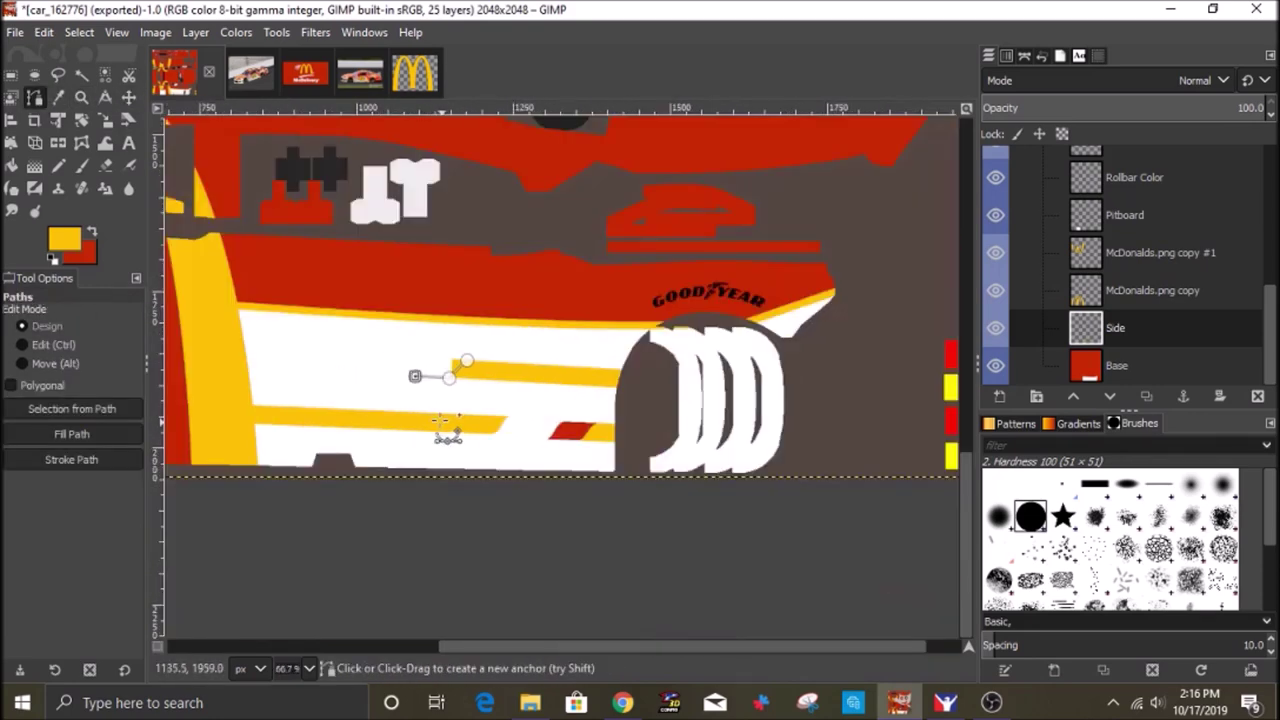
pyautogui.scroll(4, 430, 360)
pyautogui.scroll(2, 555, 350)
pyautogui.scroll(-3, 650, 362)
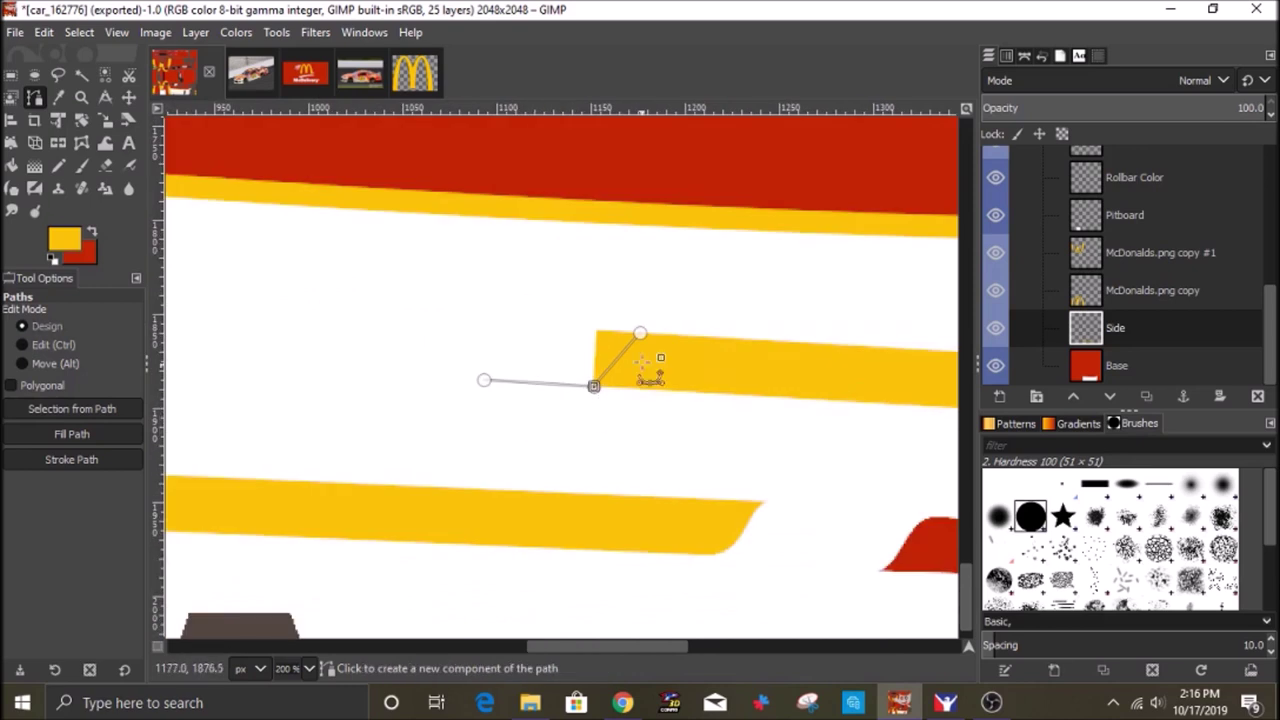
pyautogui.scroll(3, 503, 380)
pyautogui.moveTo(619, 260); pyautogui.dragTo(647, 261)
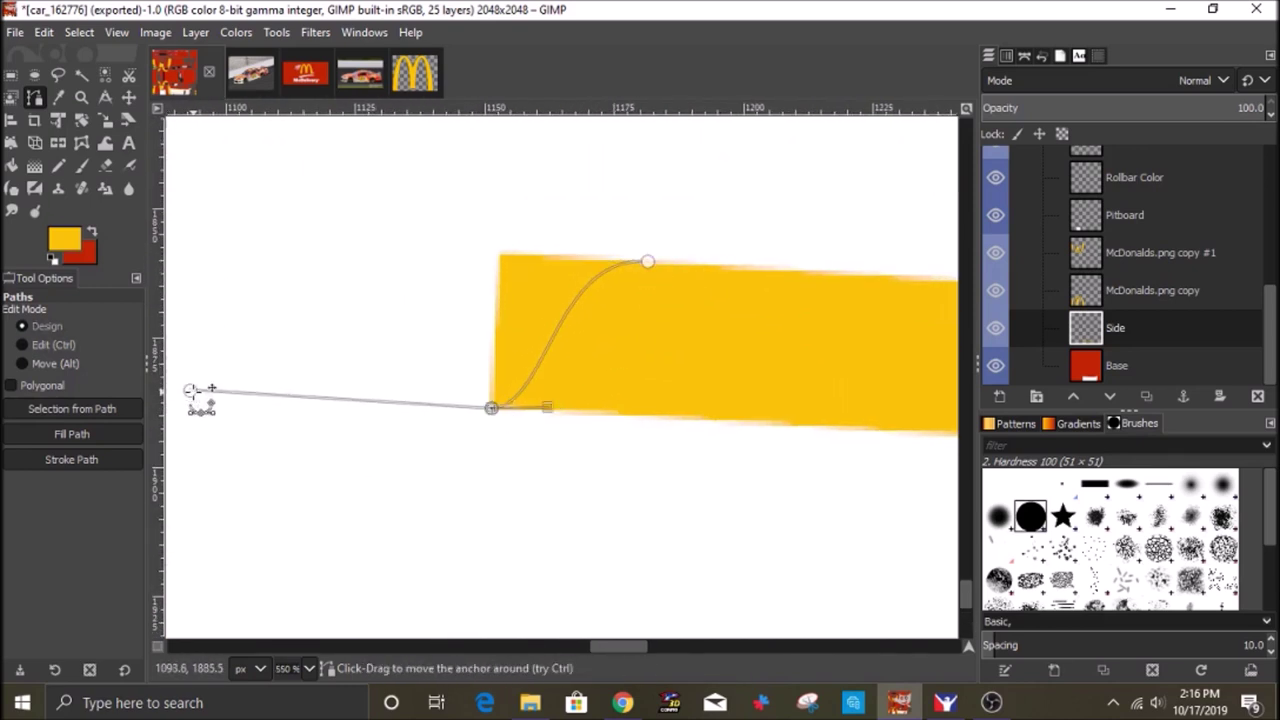
pyautogui.moveTo(258, 338); pyautogui.dragTo(290, 406)
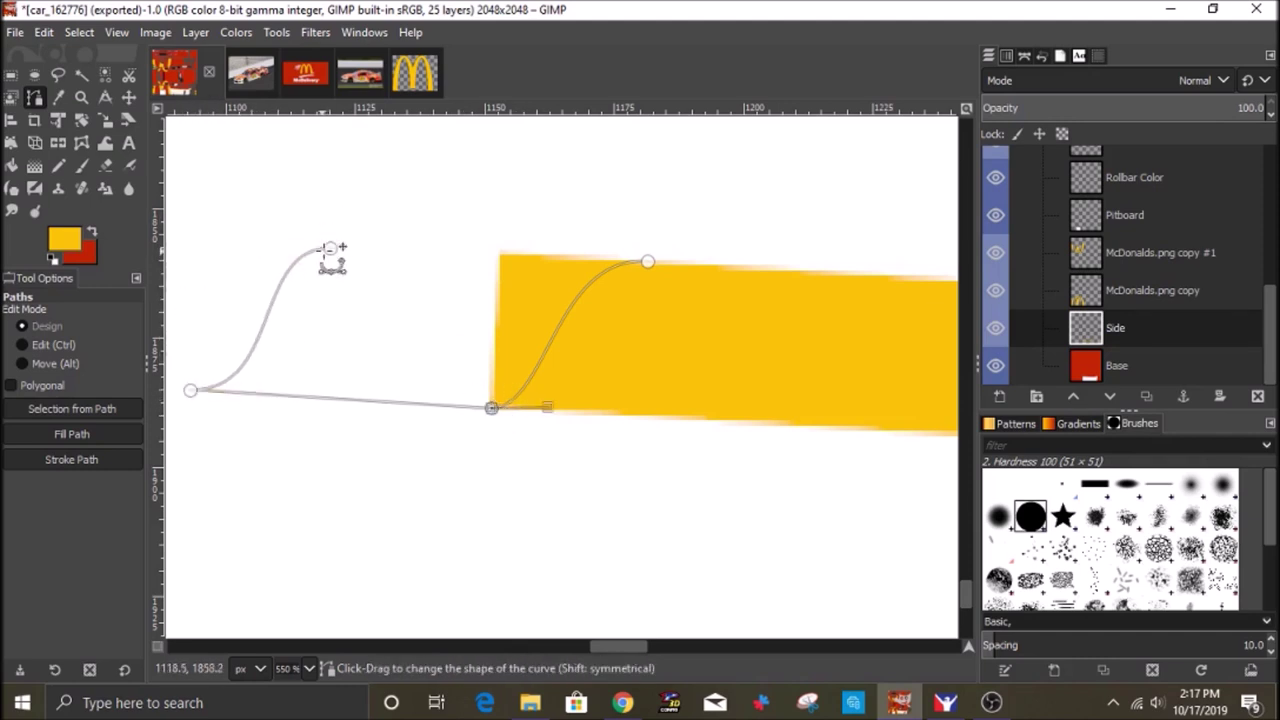
pyautogui.scroll(2, 634, 266)
pyautogui.scroll(-4, 680, 280)
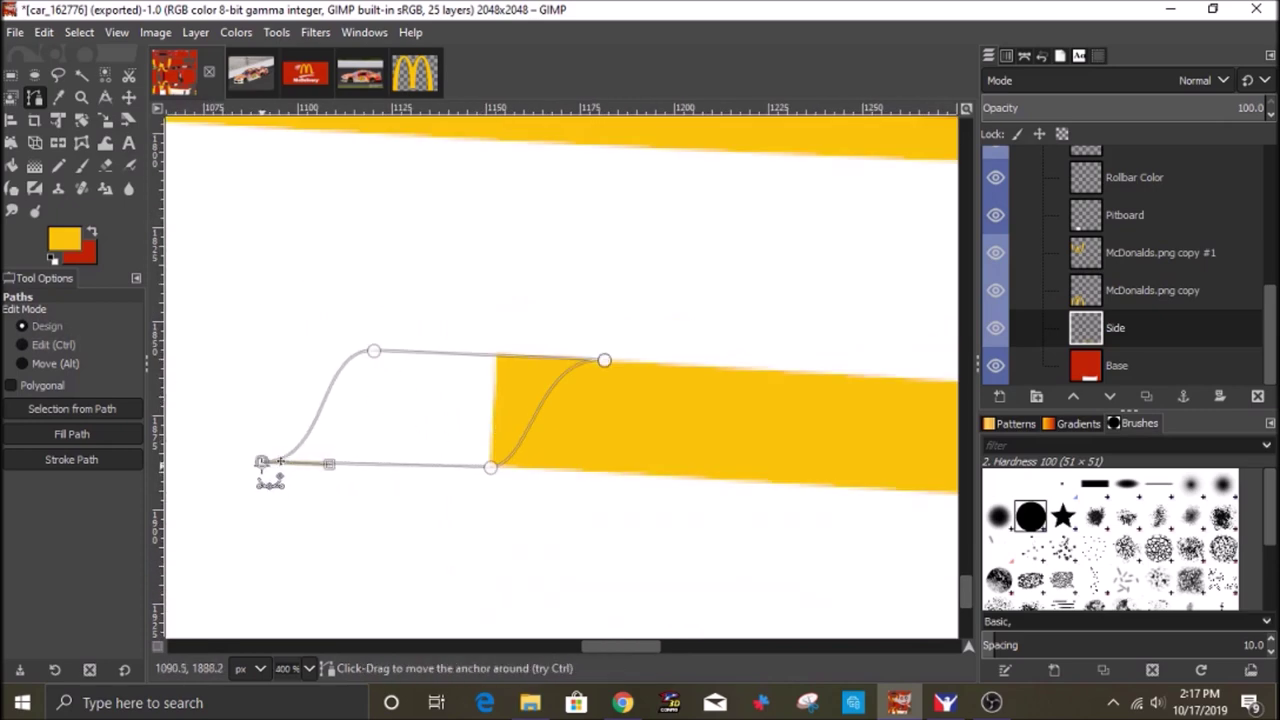
pyautogui.scroll(-4, 406, 400)
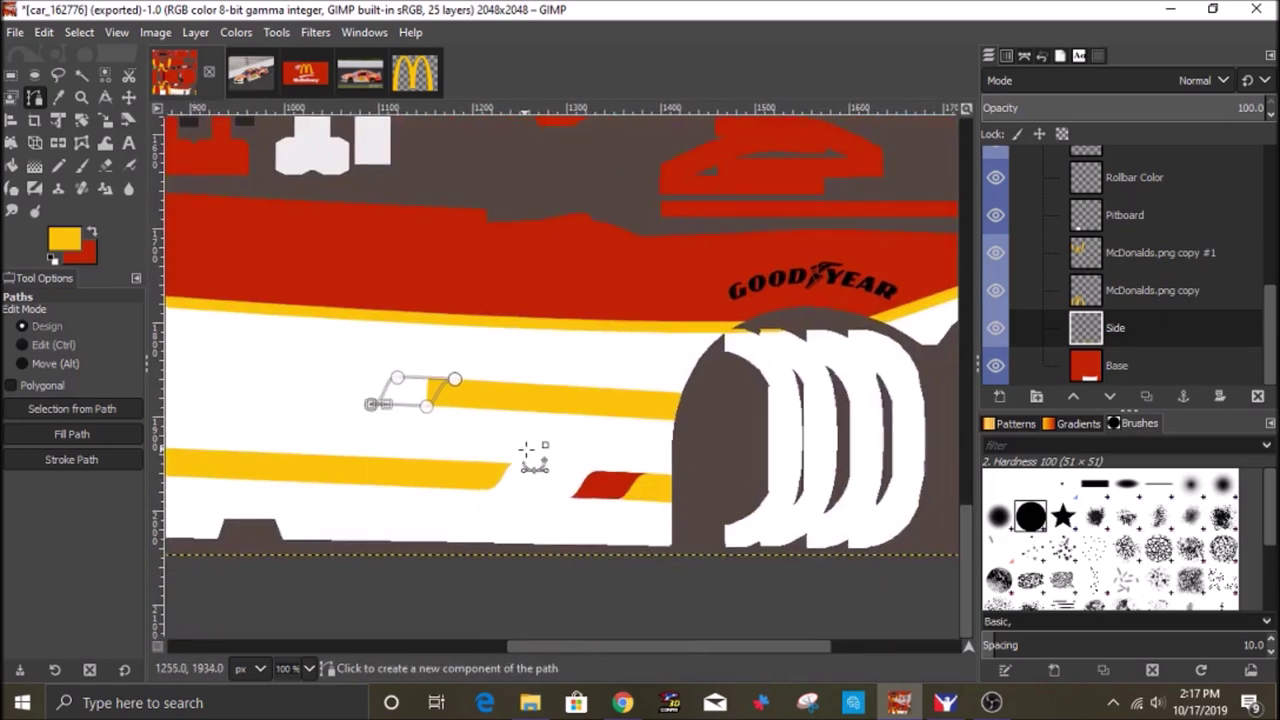
# Refine the block path's curves, turn it into a selection, fill it with red on the Side layer, and clear the selection.
pyautogui.scroll(6, 377, 405)
pyautogui.moveTo(347, 314); pyautogui.dragTo(363, 314)
pyautogui.scroll(2, 634, 237)
pyautogui.moveTo(565, 357); pyautogui.dragTo(580, 357)
pyautogui.rightClick(308, 393)
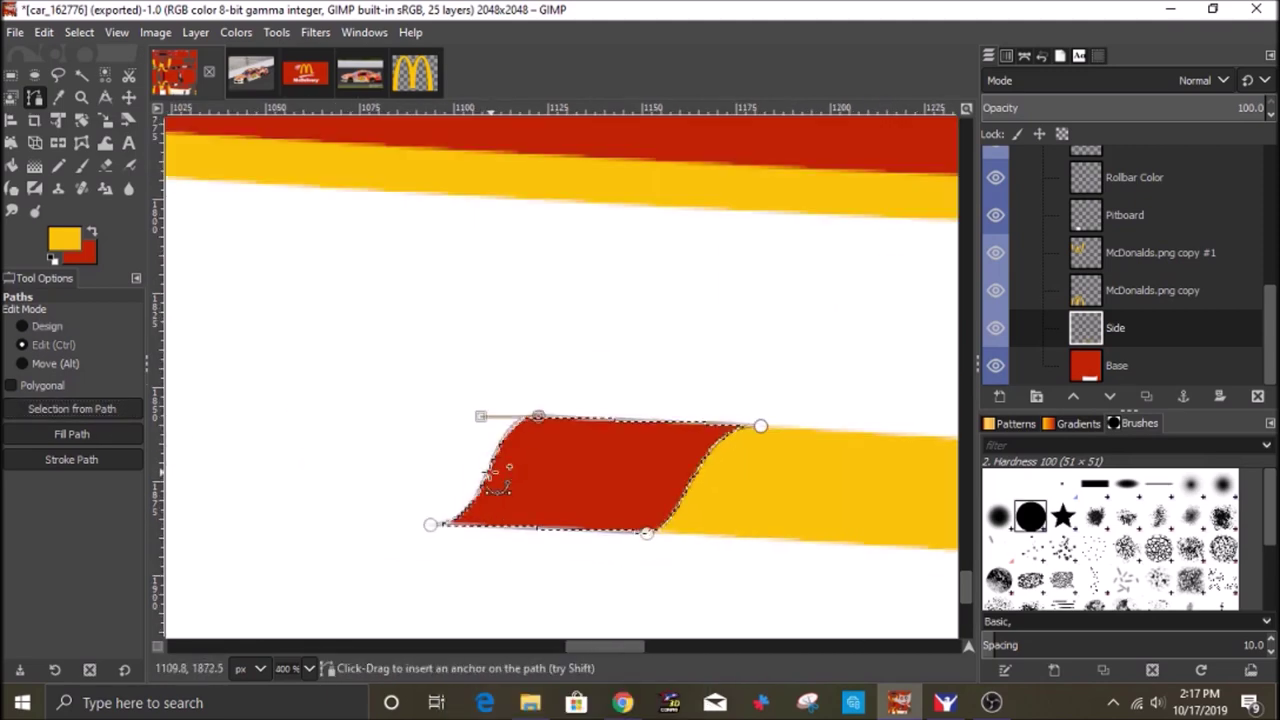
pyautogui.click(79, 32)
pyautogui.click(86, 100)
pyautogui.hotkey('shift', 'e')
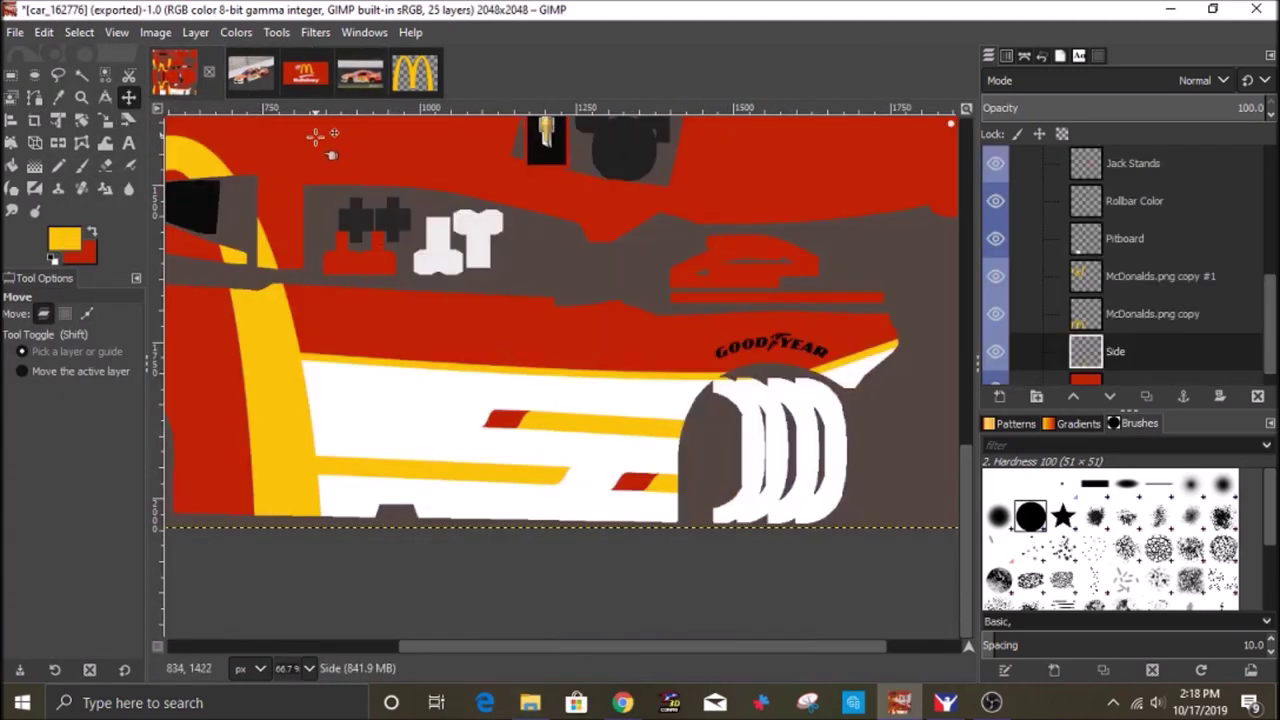
# Recheck the reference photo and erase the stray yellow arch tips by the rear window on both McDonald's arch layers.
pyautogui.click(358, 80)
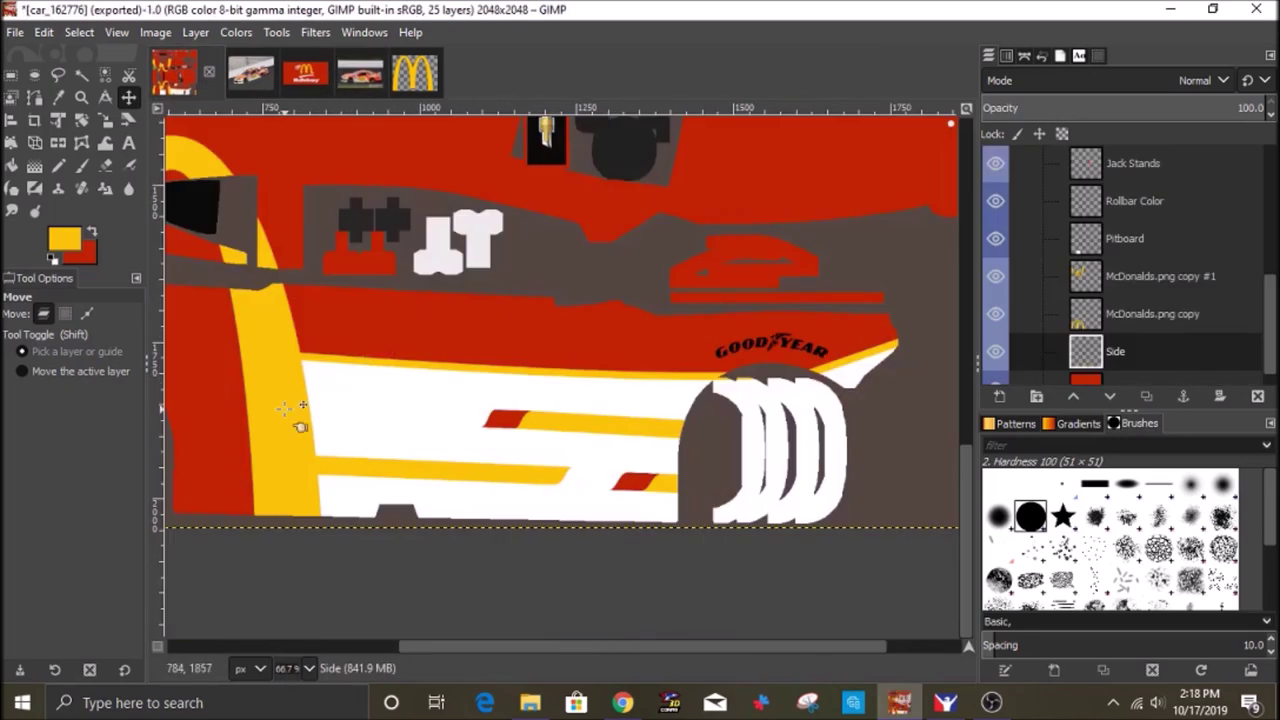
pyautogui.click(286, 423)
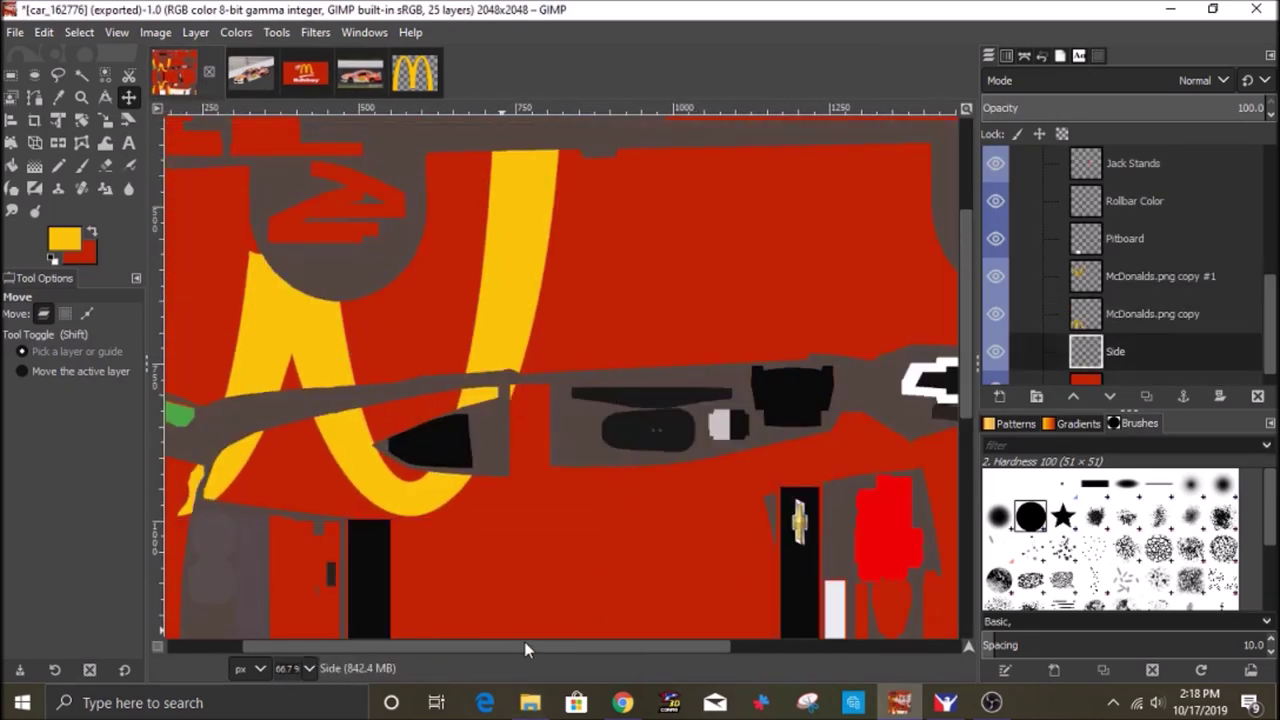
pyautogui.hotkey('shift', 'e')
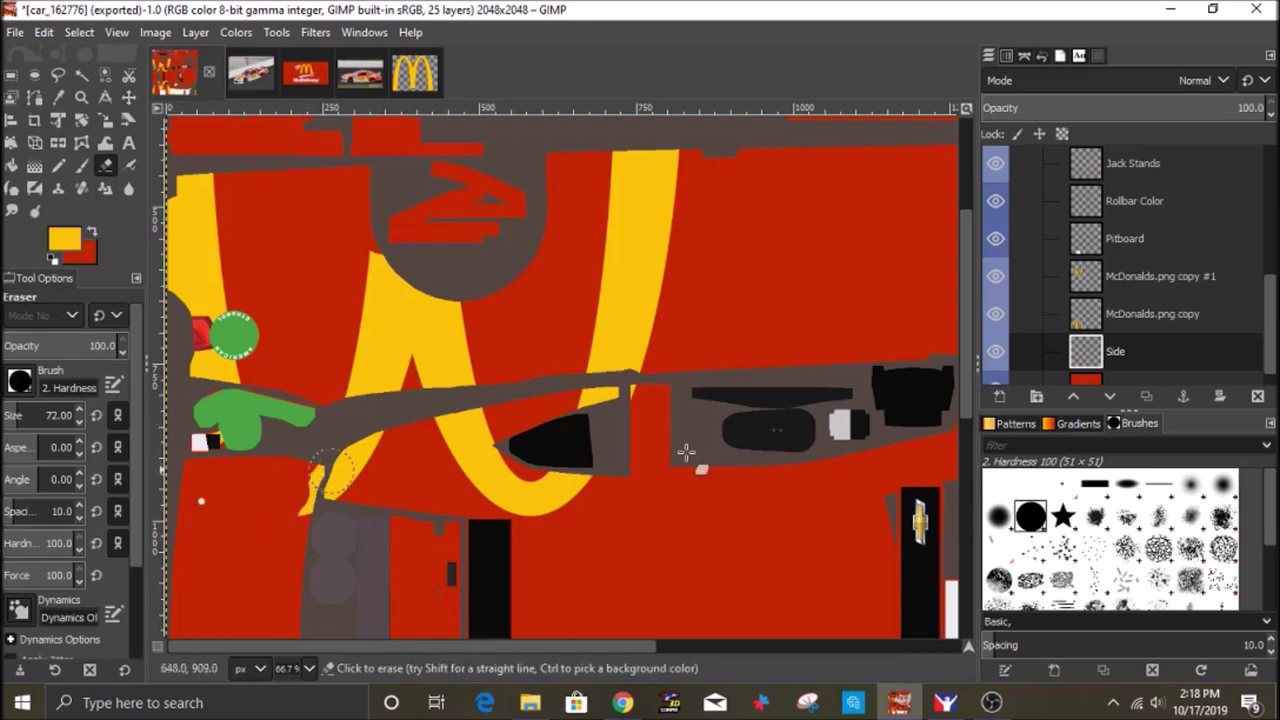
pyautogui.click(1160, 276)
pyautogui.moveTo(303, 466); pyautogui.dragTo(304, 503)
pyautogui.scroll(-8, 306, 500)
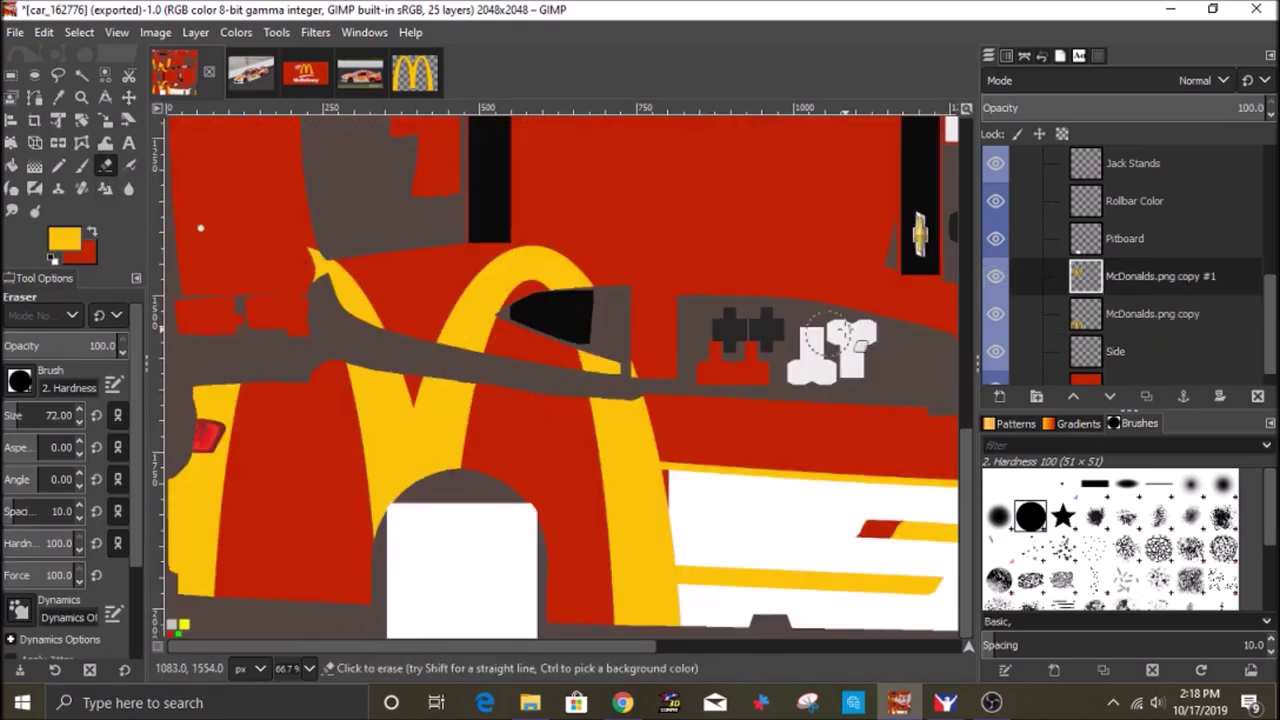
pyautogui.click(1152, 314)
# Paint the small red gap between the yellow arch and the white side panel white on the Base layer.
pyautogui.click(1117, 379)
pyautogui.click(53, 260)
pyautogui.click(92, 231)
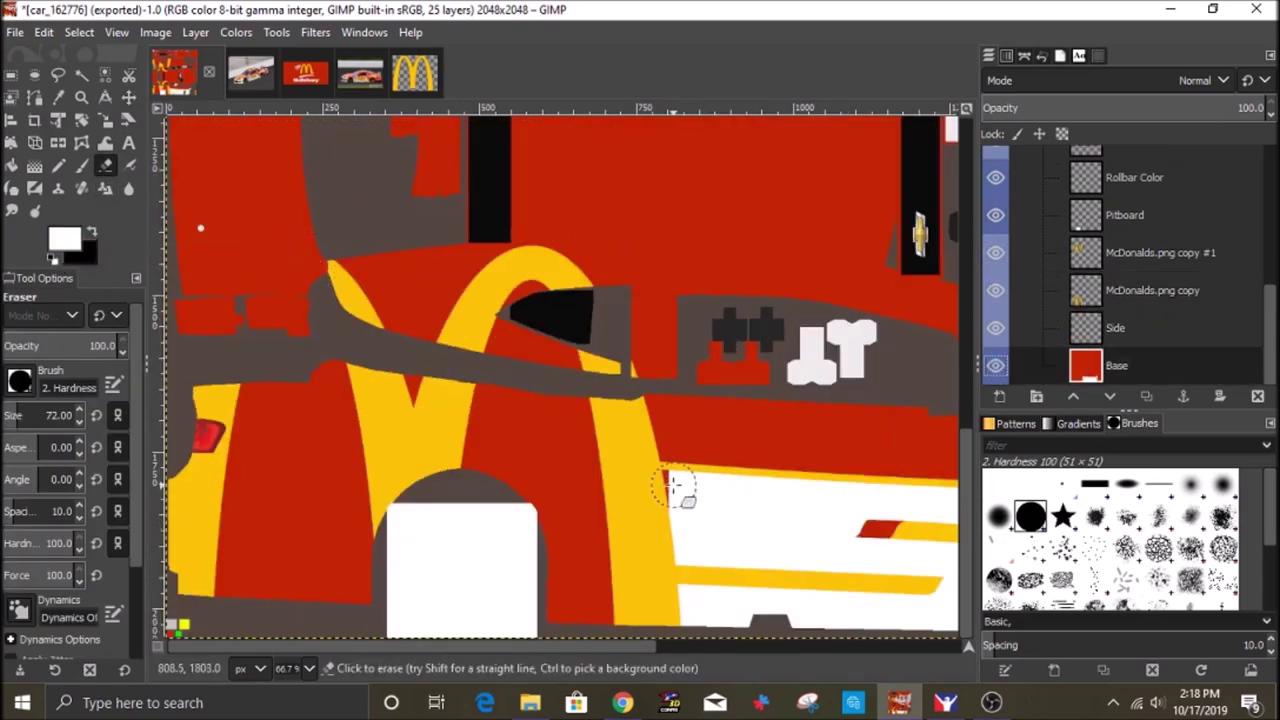
pyautogui.click(672, 487)
pyautogui.click(44, 32)
pyautogui.click(92, 57)
pyautogui.click(82, 166)
# Export the livery, then reload the car's textures in iRacing and view the car from its side.
pyautogui.click(15, 32)
pyautogui.click(90, 325)
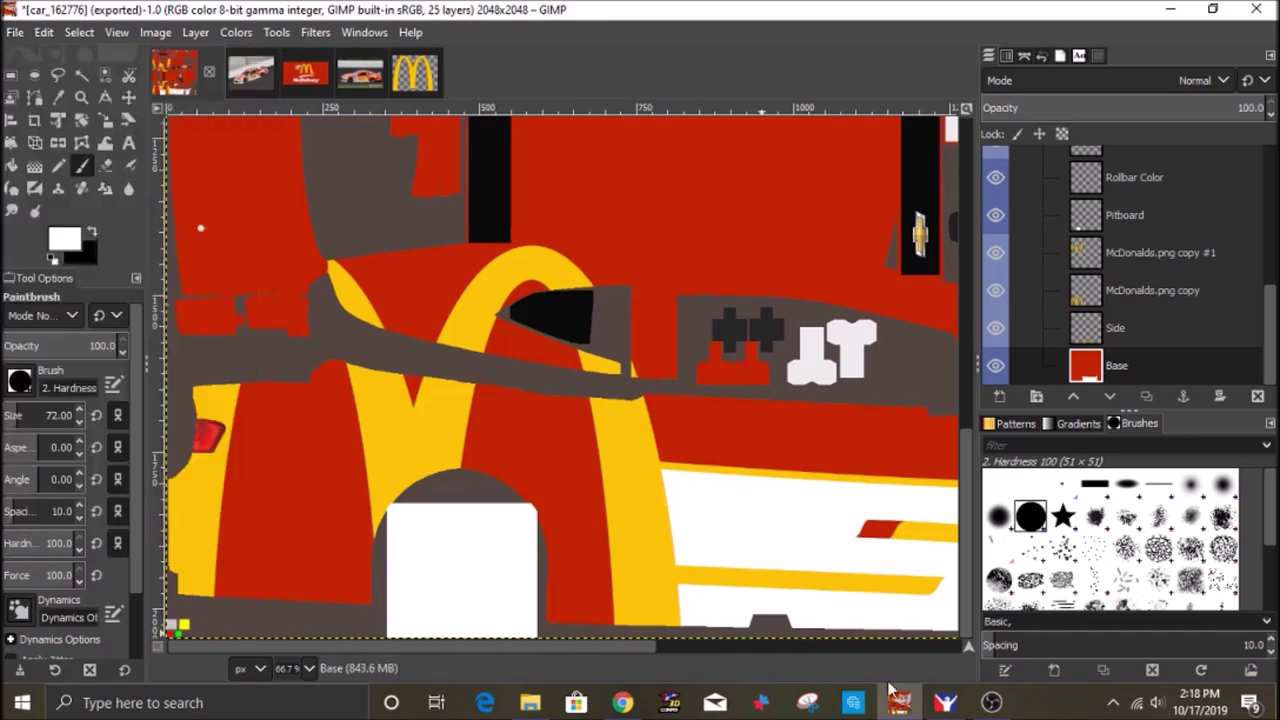
pyautogui.click(945, 702)
pyautogui.hotkey('ctrl', 'r')
pyautogui.moveTo(714, 461); pyautogui.dragTo(706, 479)
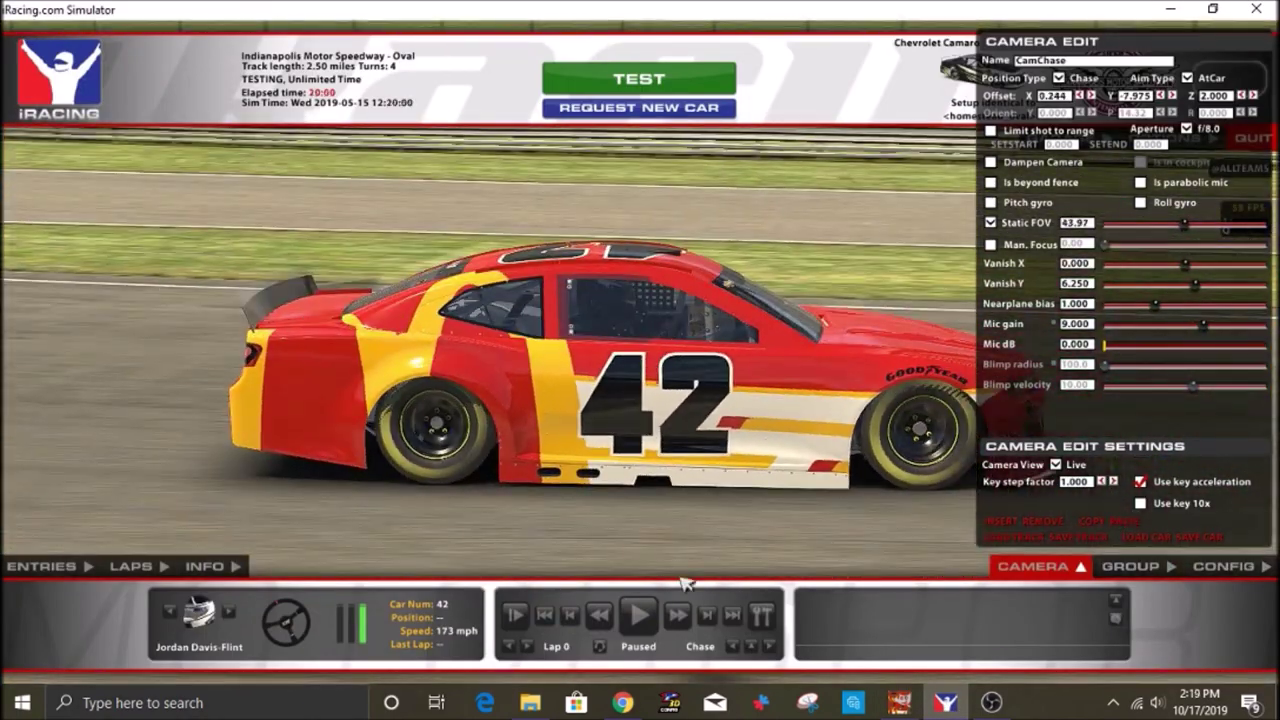
# Switch back to GIMP and compare the template with the reference side photo.
pyautogui.click(899, 703)
pyautogui.click(369, 88)
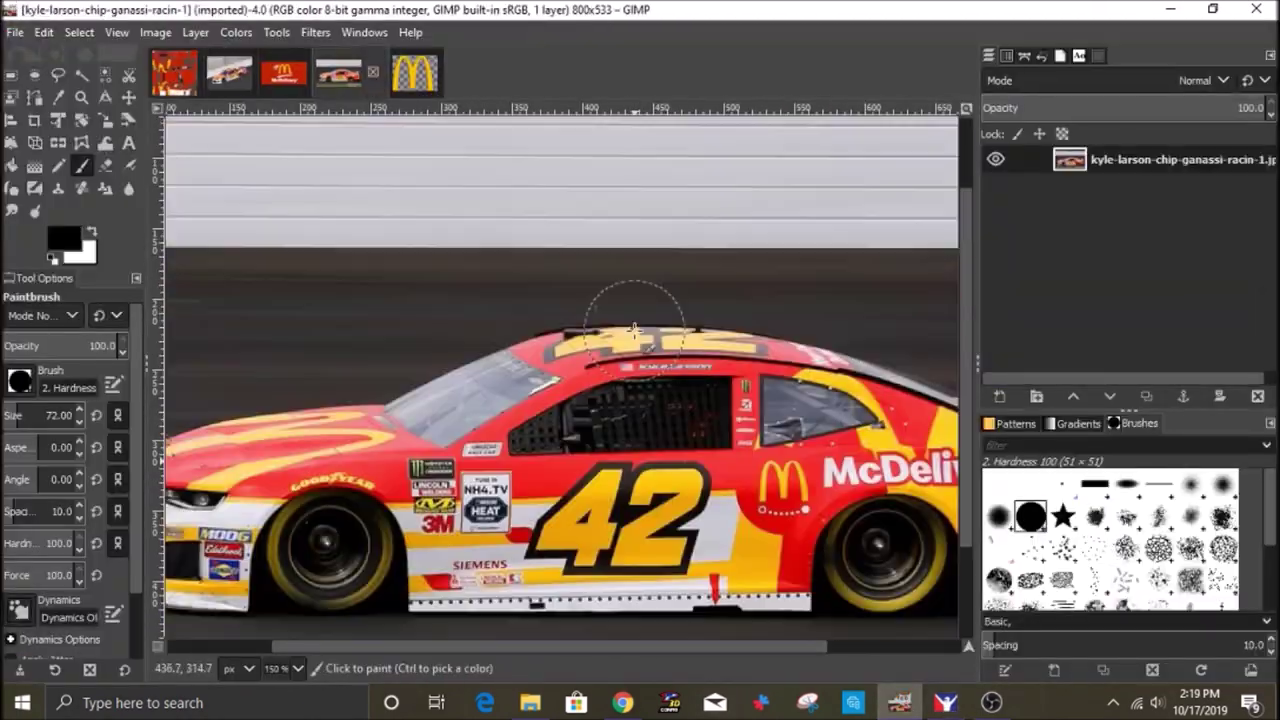
pyautogui.press('m')
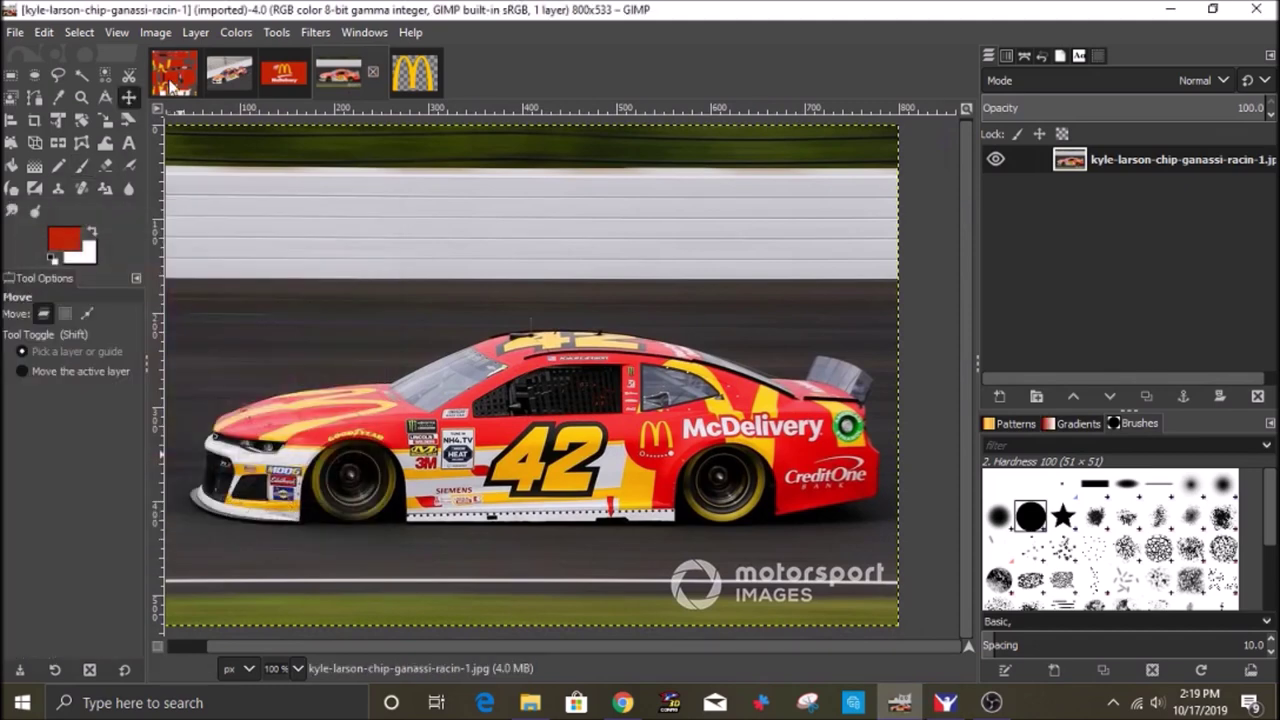
pyautogui.click(170, 88)
pyautogui.click(358, 84)
pyautogui.click(170, 86)
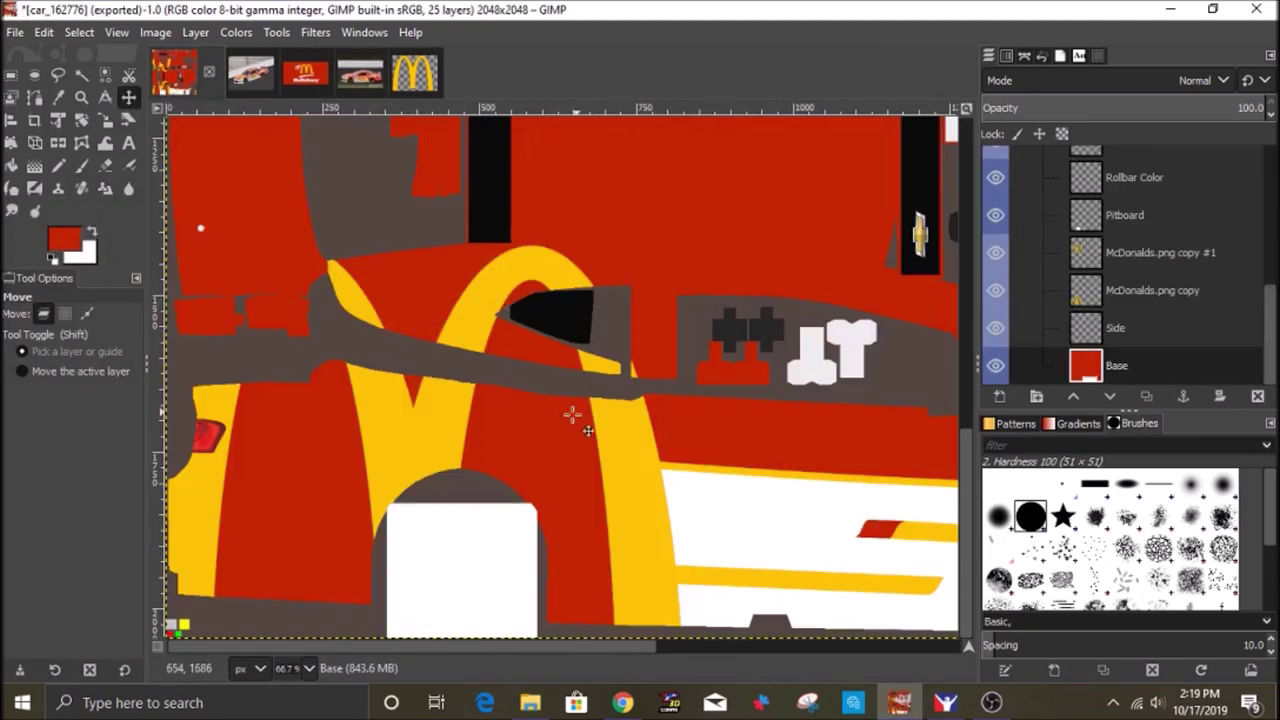
# Crop the Side layer to the lower part of the template, 2046 by 845 px at position 0, 1203.
pyautogui.scroll(-2, 571, 416)
pyautogui.click(749, 460)
pyautogui.click(12, 75)
pyautogui.click(35, 120)
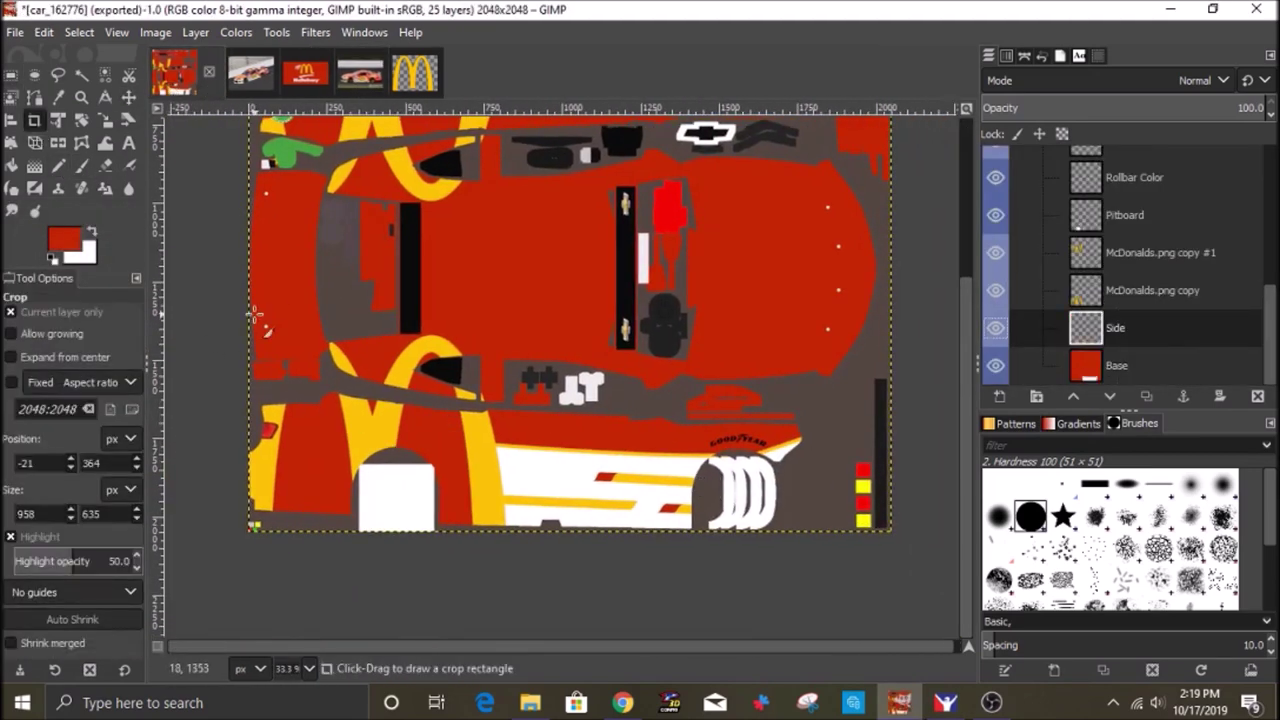
pyautogui.moveTo(890, 267); pyautogui.dragTo(232, 536)
pyautogui.moveTo(508, 293); pyautogui.dragTo(507, 293)
# Duplicate the Side layer, flip the copy vertically, and move it up onto the opposite side panel.
pyautogui.hotkey('shift', 'ctrl', 'd')
pyautogui.rightClick(563, 400)
pyautogui.moveTo(594, 517)
pyautogui.moveTo(748, 586)
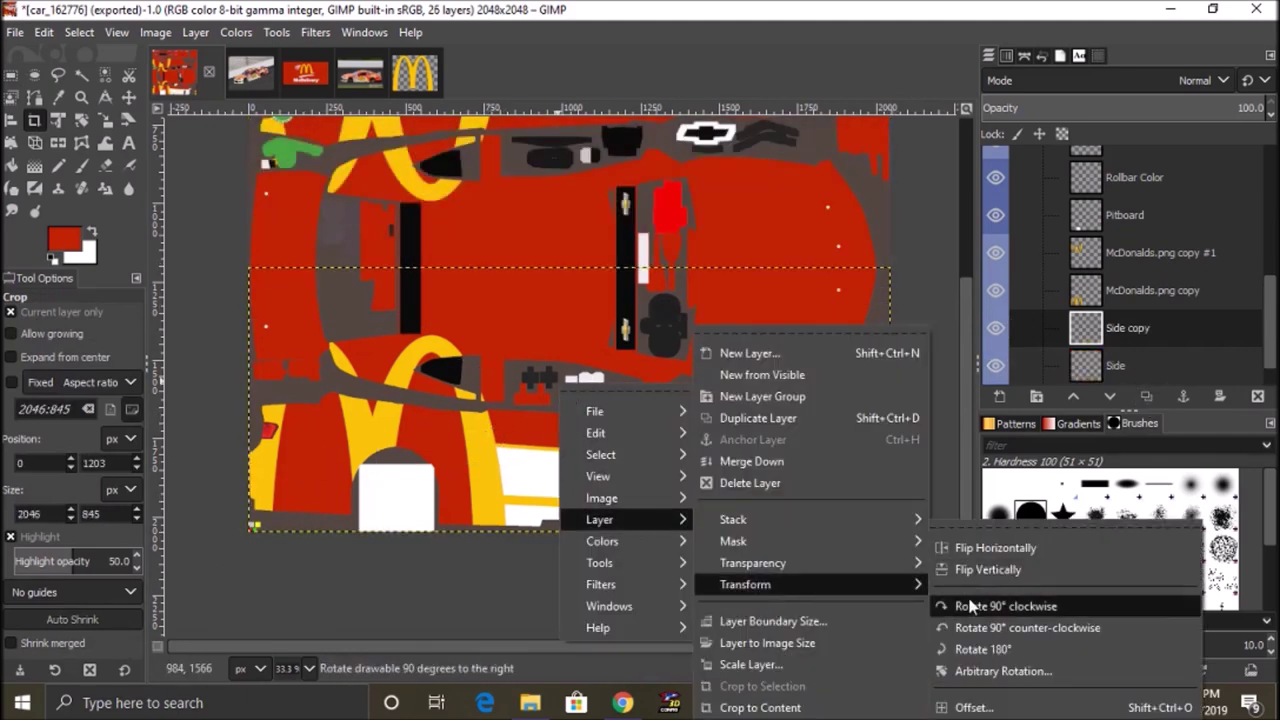
pyautogui.click(995, 562)
pyautogui.click(129, 98)
pyautogui.moveTo(570, 298); pyautogui.dragTo(571, 122)
# On the Base layer, outline the opposite side's striped area with Free Select, following the thin yellow stripe.
pyautogui.scroll(2, 614, 275)
pyautogui.press('pagedown')
pyautogui.press('pagedown')
pyautogui.press('x')
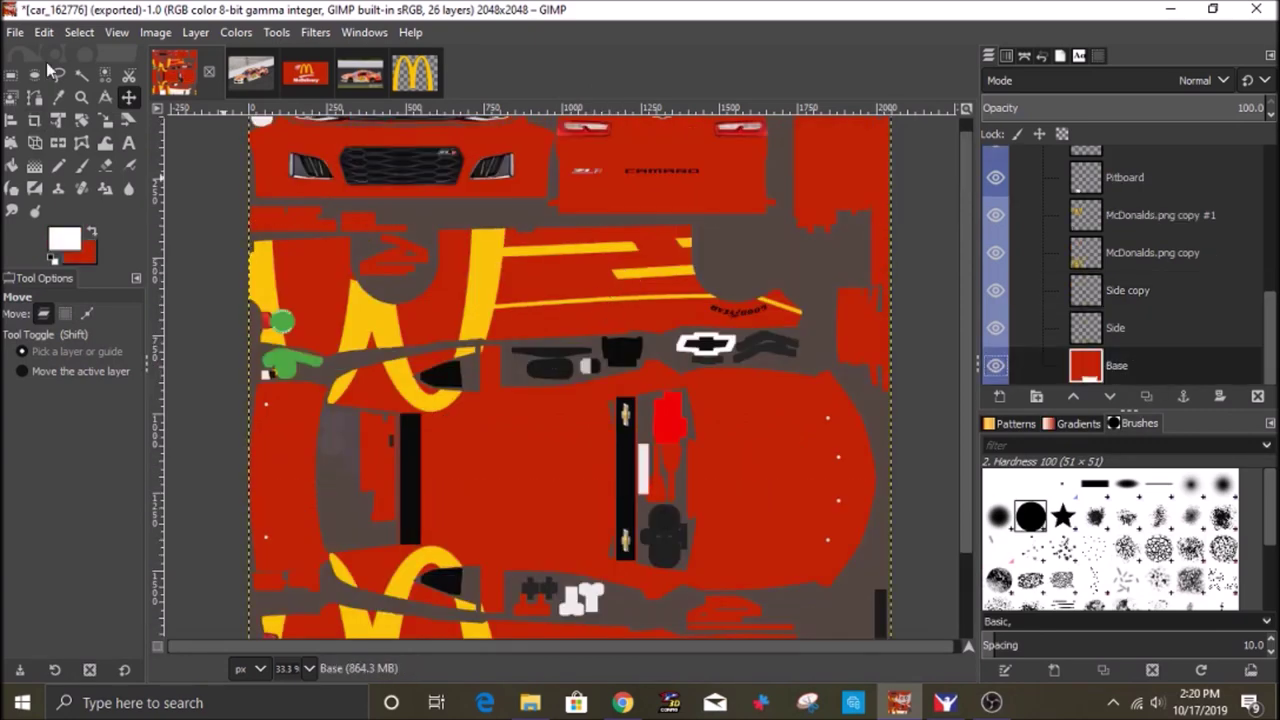
pyautogui.press('f')
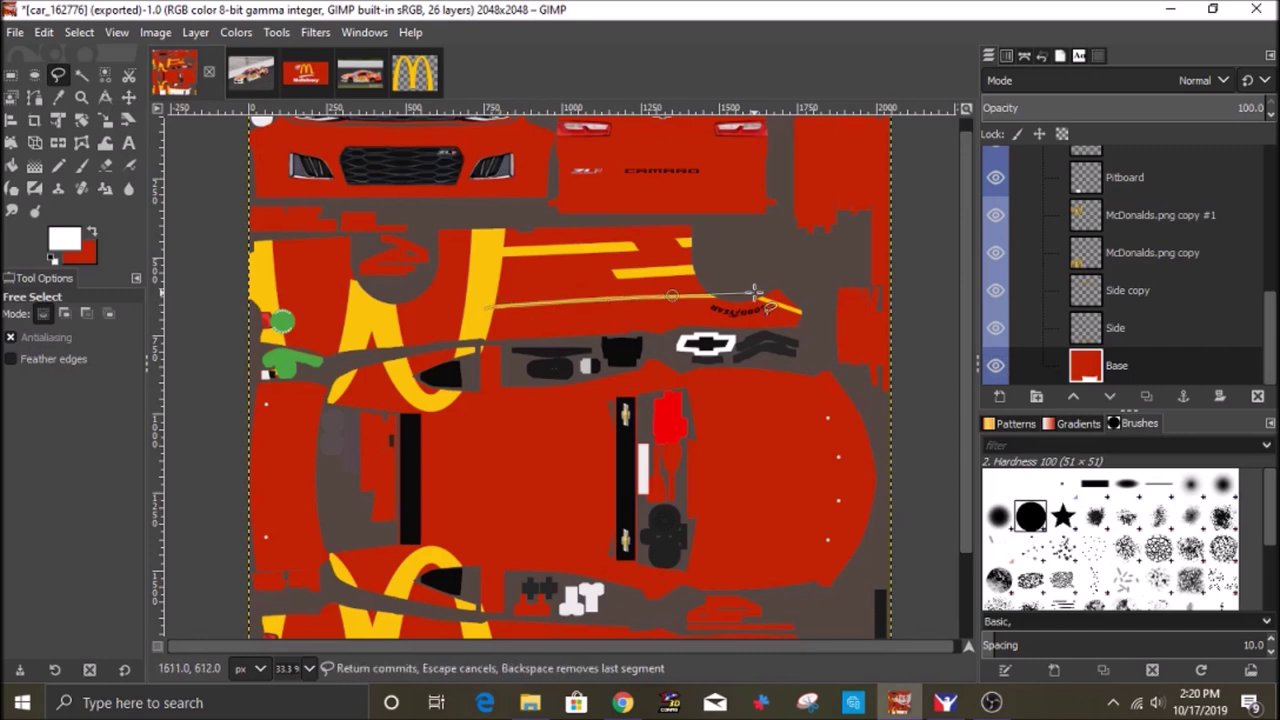
pyautogui.scroll(2, 773, 306)
pyautogui.click(697, 260)
pyautogui.click(337, 255)
pyautogui.click(285, 262)
pyautogui.click(278, 430)
# Fill the outlined side area with the white foreground colour and clear the selection.
pyautogui.rightClick(253, 375)
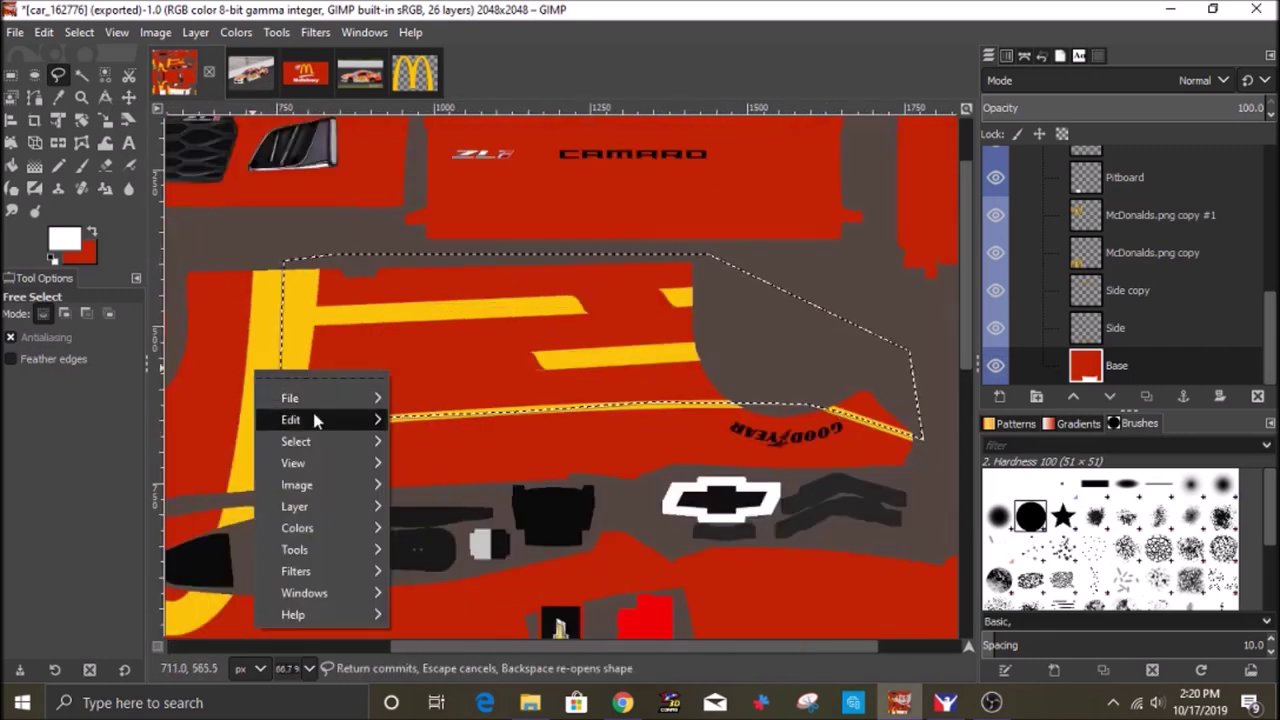
pyautogui.click(470, 425)
pyautogui.click(79, 32)
pyautogui.click(95, 77)
pyautogui.scroll(-2, 432, 333)
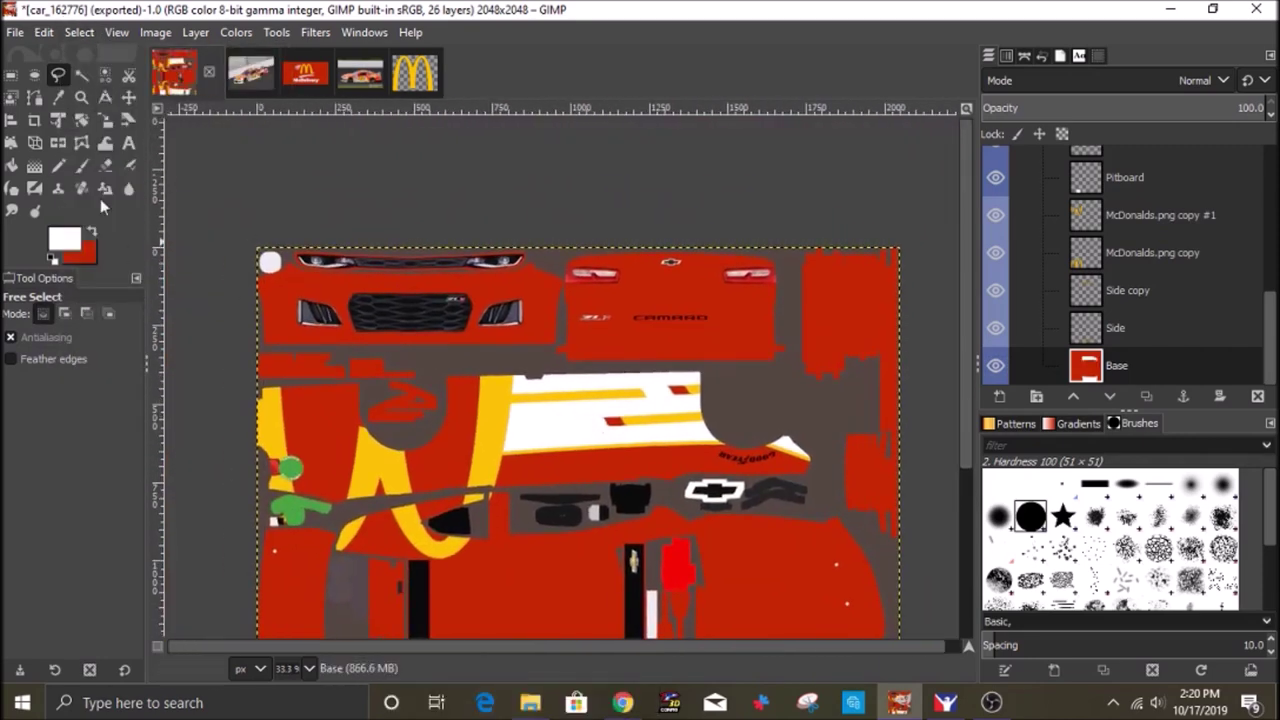
# Select a rectangle around the front bumper, fill it with white, and clear the selection.
pyautogui.press('p')
pyautogui.press('r')
pyautogui.moveTo(228, 235); pyautogui.dragTo(582, 360)
pyautogui.rightClick(296, 273)
pyautogui.moveTo(335, 306)
pyautogui.click(508, 454)
pyautogui.click(79, 32)
pyautogui.click(106, 79)
# Check the reference photos for the nose design and set the foreground colour to the livery's yellow.
pyautogui.click(129, 97)
pyautogui.click(359, 82)
pyautogui.click(174, 75)
pyautogui.click(254, 78)
pyautogui.click(178, 66)
pyautogui.click(64, 238)
pyautogui.click(283, 458)
pyautogui.click(247, 524)
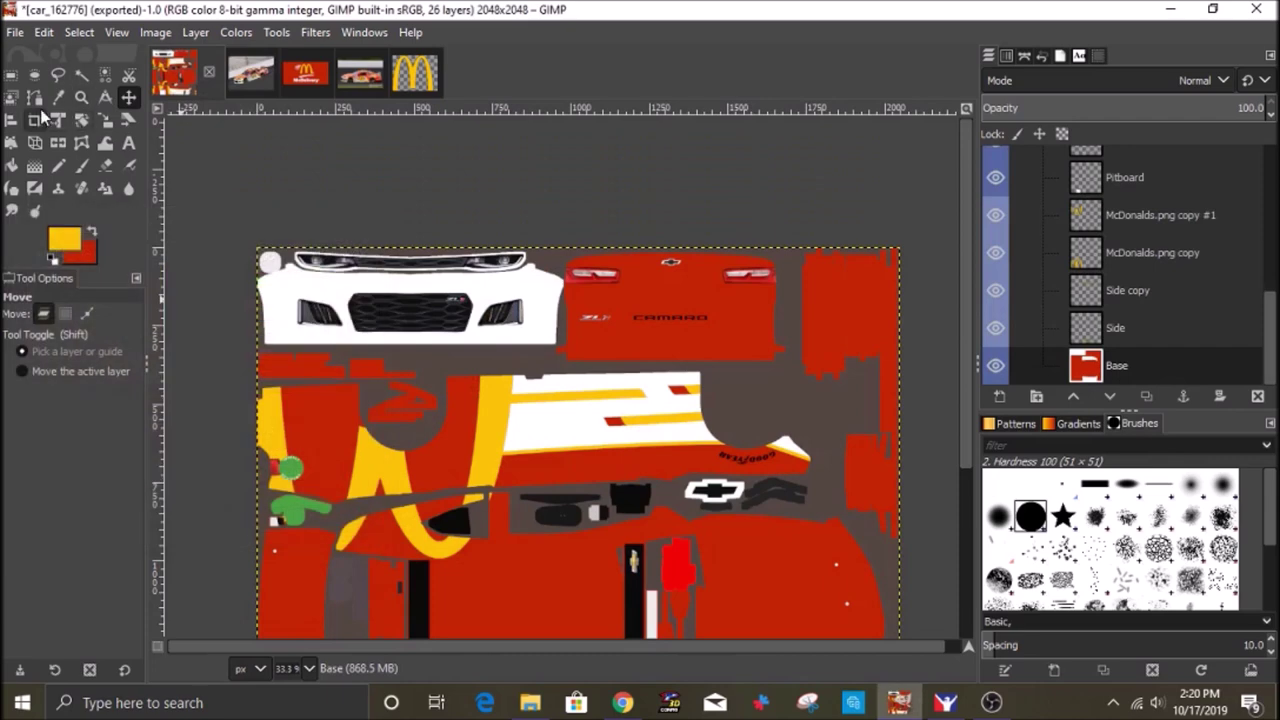
# Draw a straight horizontal path across the front bumper at grille height and try stroking it.
pyautogui.click(35, 98)
pyautogui.scroll(-4, 680, 534)
pyautogui.scroll(2, 370, 396)
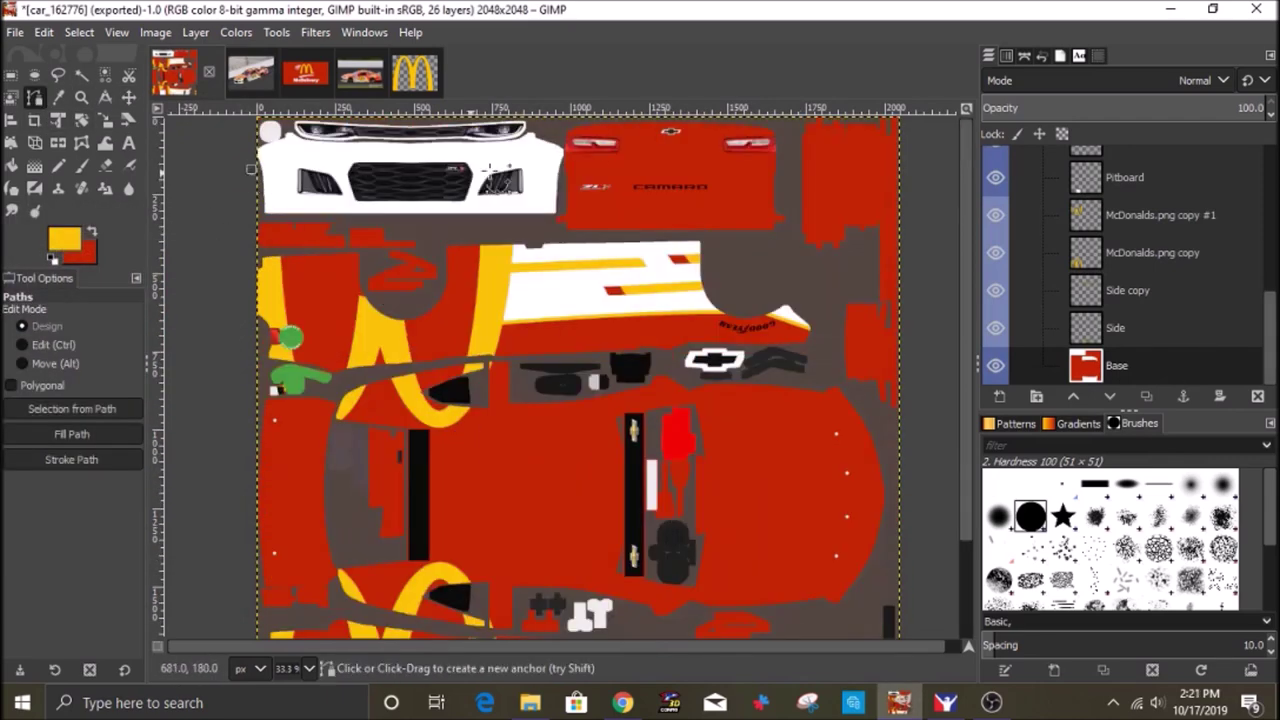
pyautogui.click(71, 459)
pyautogui.click(15, 32)
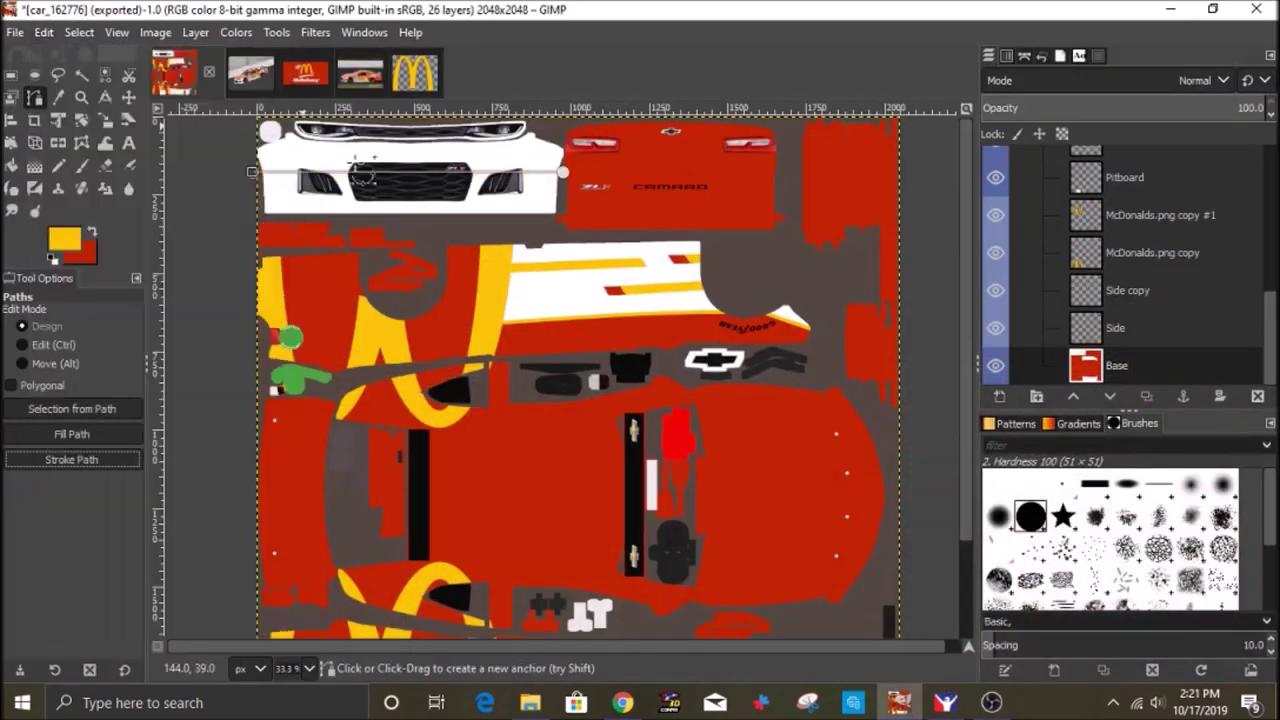
pyautogui.scroll(4, 240, 140)
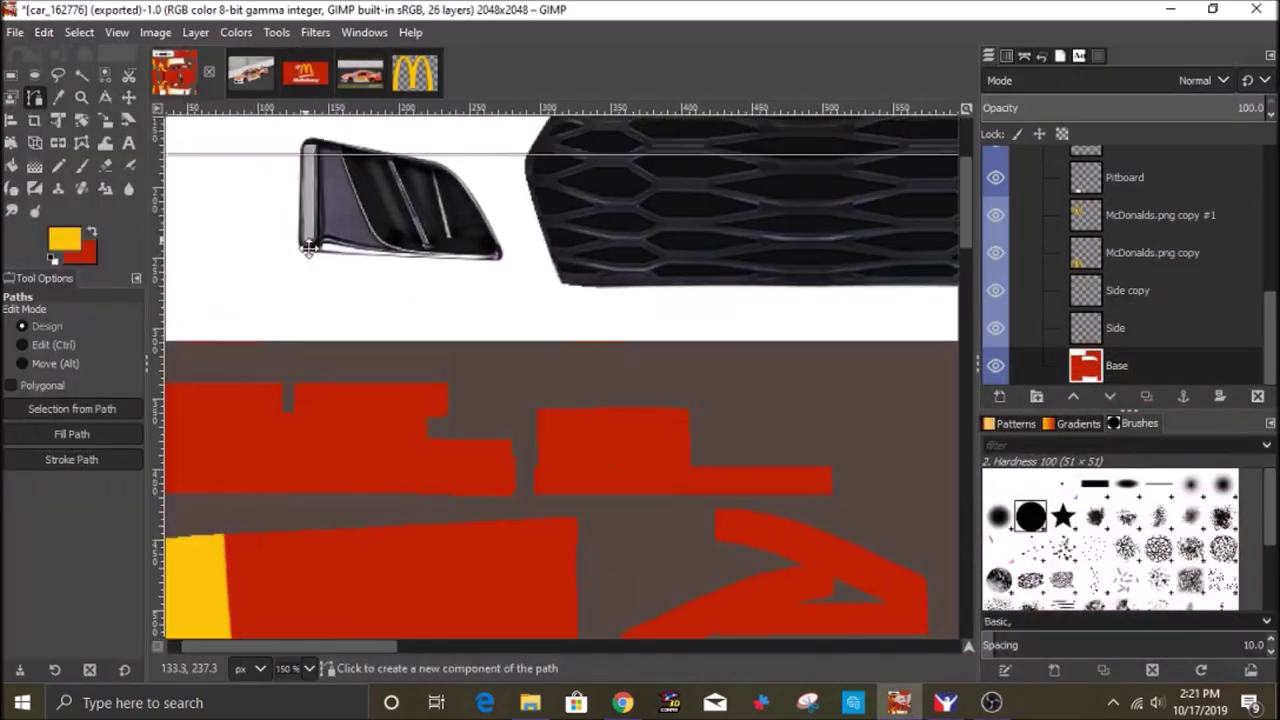
# Stroke the front bumper path in yellow, export car_162776.tga, and check the nose in iRacing.
pyautogui.click(71, 459)
pyautogui.click(15, 32)
pyautogui.click(104, 306)
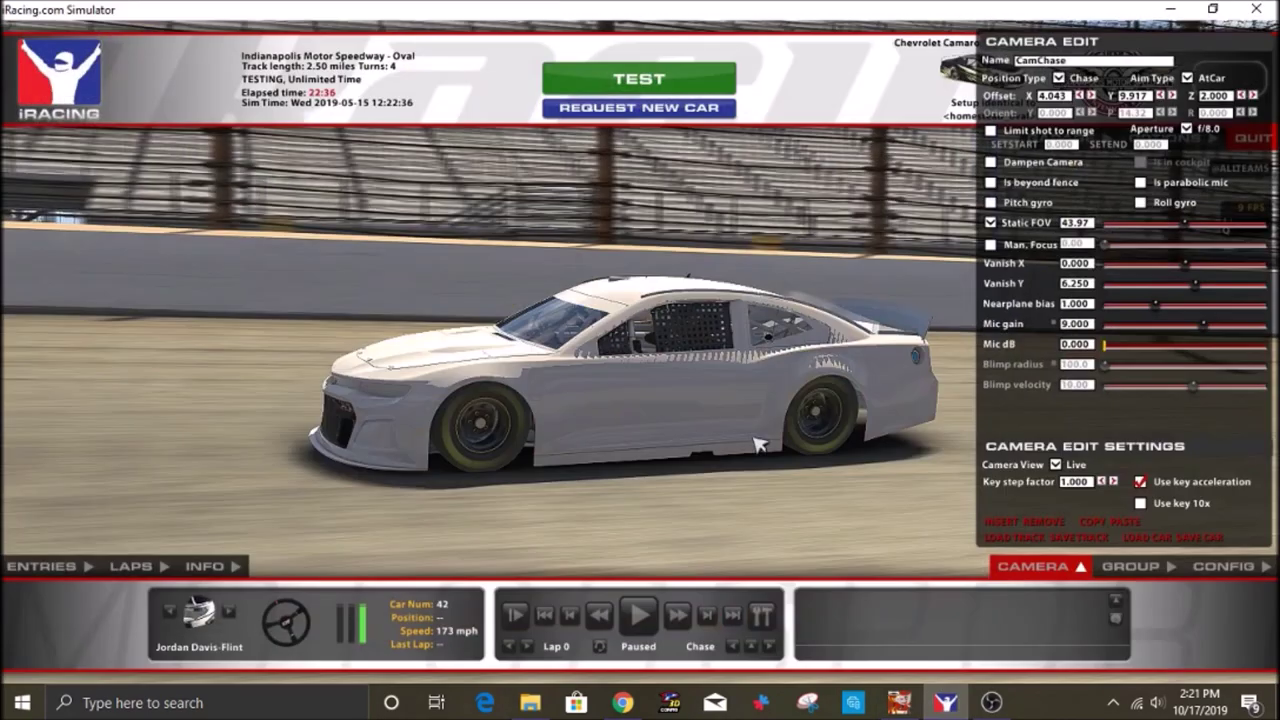
# Undo the bumper stroke, stroke the path again in yellow, and check the nose stripe in iRacing.
pyautogui.click(15, 32)
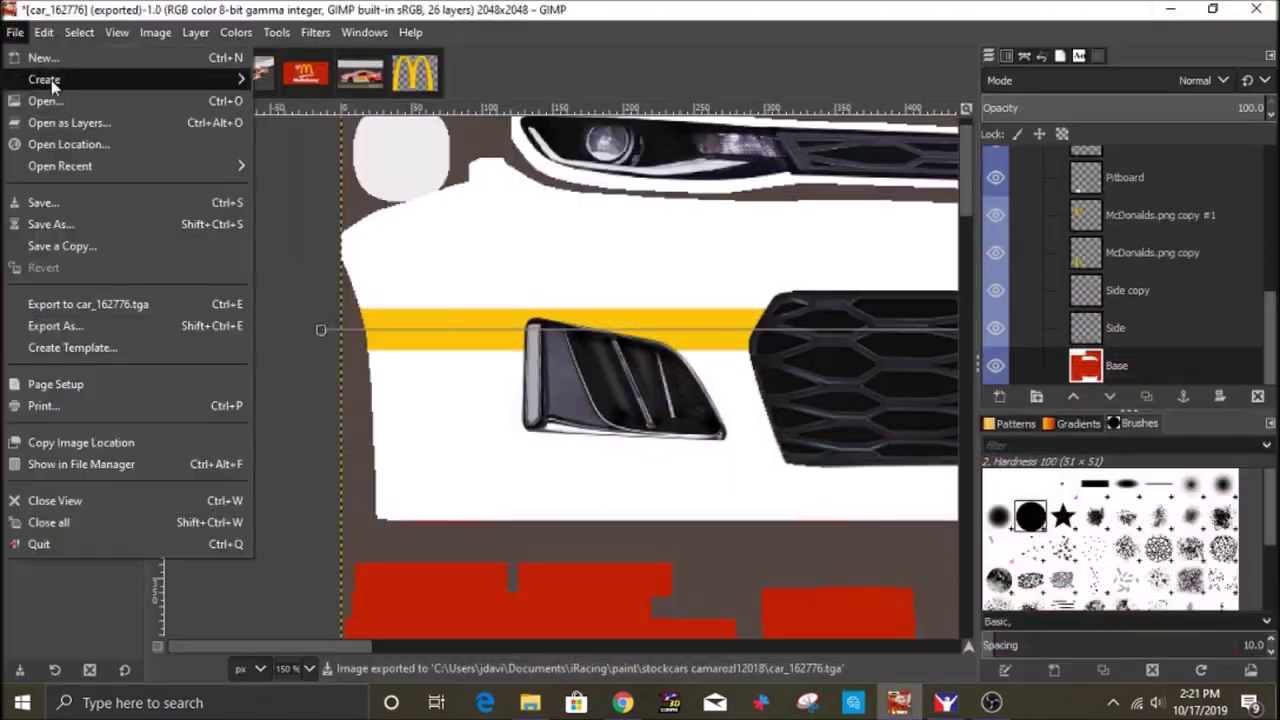
pyautogui.moveTo(44, 33)
pyautogui.click(70, 58)
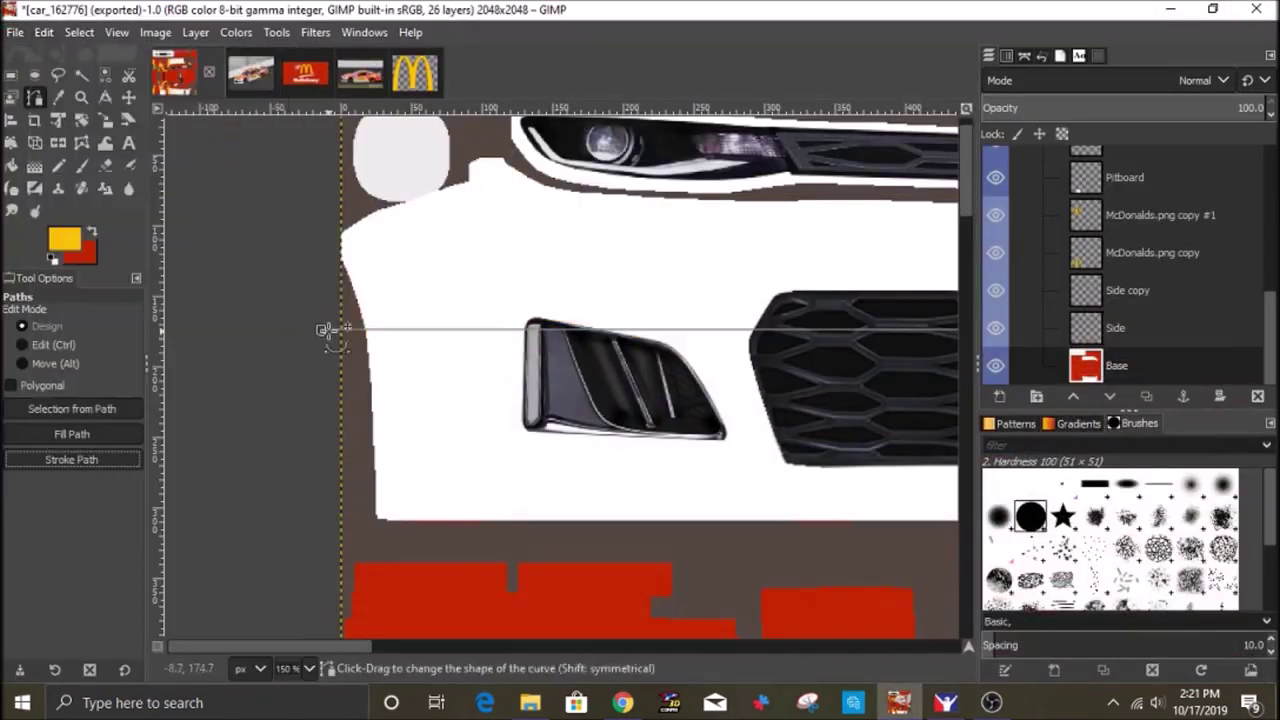
pyautogui.click(99, 461)
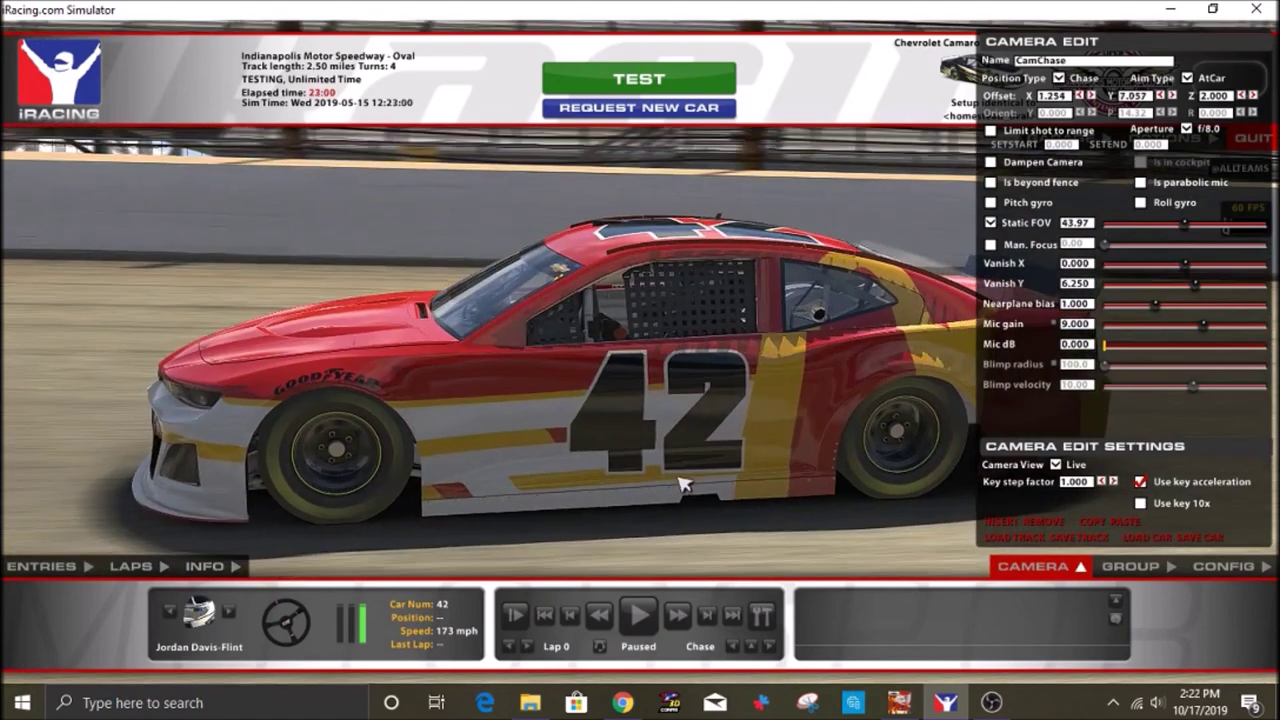
pyautogui.click(623, 705)
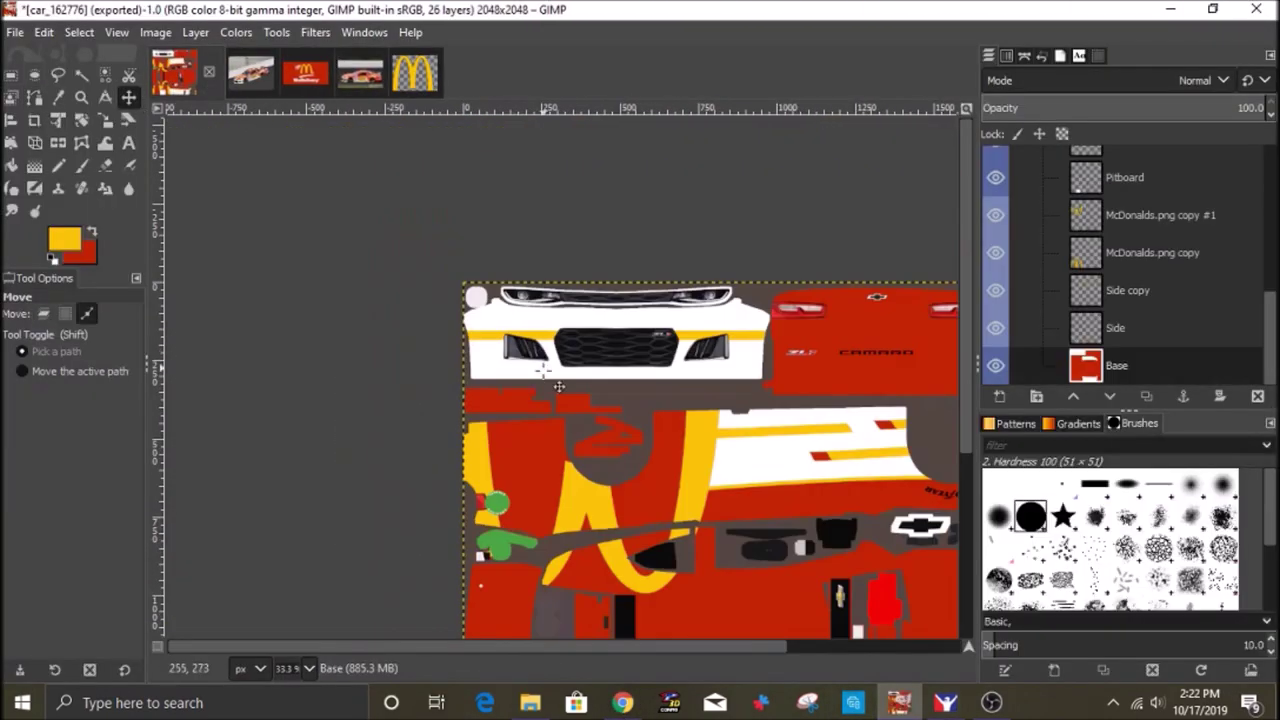
# On the Side layer, outline the lower yellow stripe and its red block with Free Select.
pyautogui.hscroll(2, 737, 343)
pyautogui.scroll(-4, 737, 343)
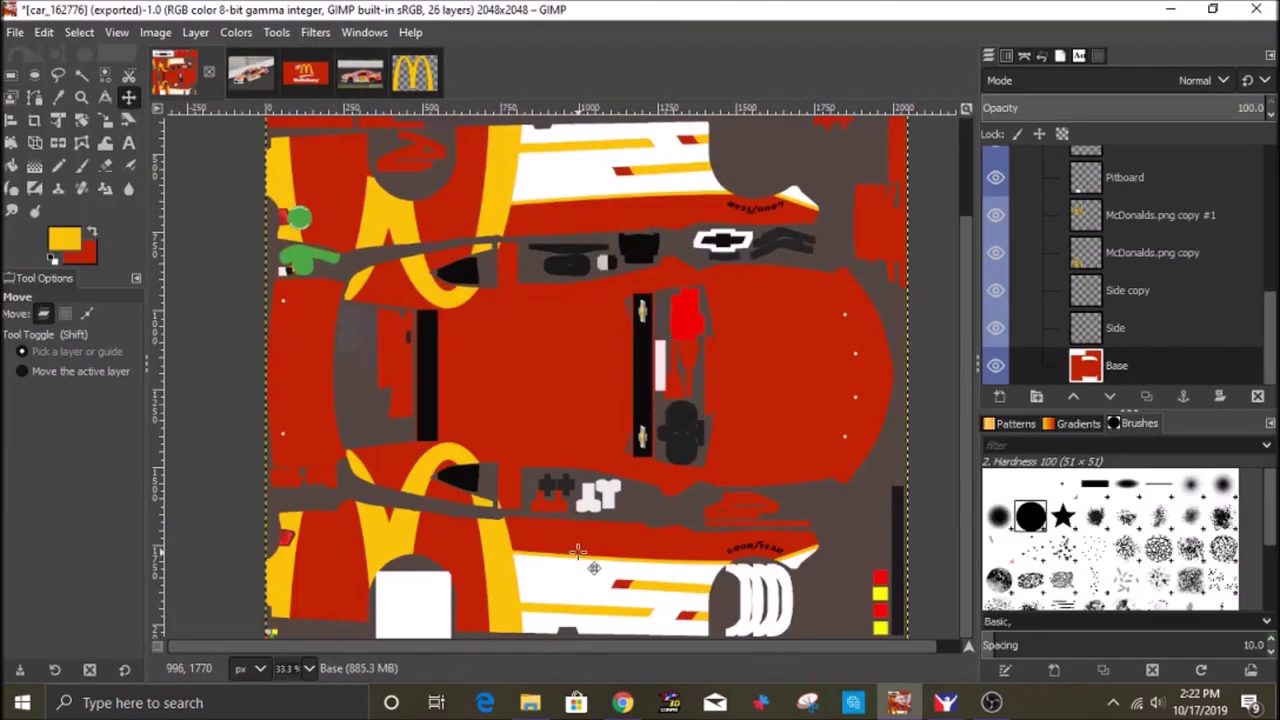
pyautogui.click(1115, 328)
pyautogui.scroll(2, 629, 582)
pyautogui.scroll(-4, 627, 500)
pyautogui.click(58, 78)
pyautogui.click(395, 352)
pyautogui.click(811, 373)
pyautogui.click(791, 422)
pyautogui.click(391, 398)
pyautogui.click(395, 352)
# Cut the outlined lower stripe pieces, paste them as a new layer, and nudge them slightly up.
pyautogui.hotkey('ctrl', 'c')
pyautogui.press('Delete')
pyautogui.hotkey('ctrl', 'v')
pyautogui.rightClick(1158, 328)
pyautogui.click(1046, 136)
pyautogui.click(129, 98)
pyautogui.moveTo(768, 393); pyautogui.dragTo(769, 385)
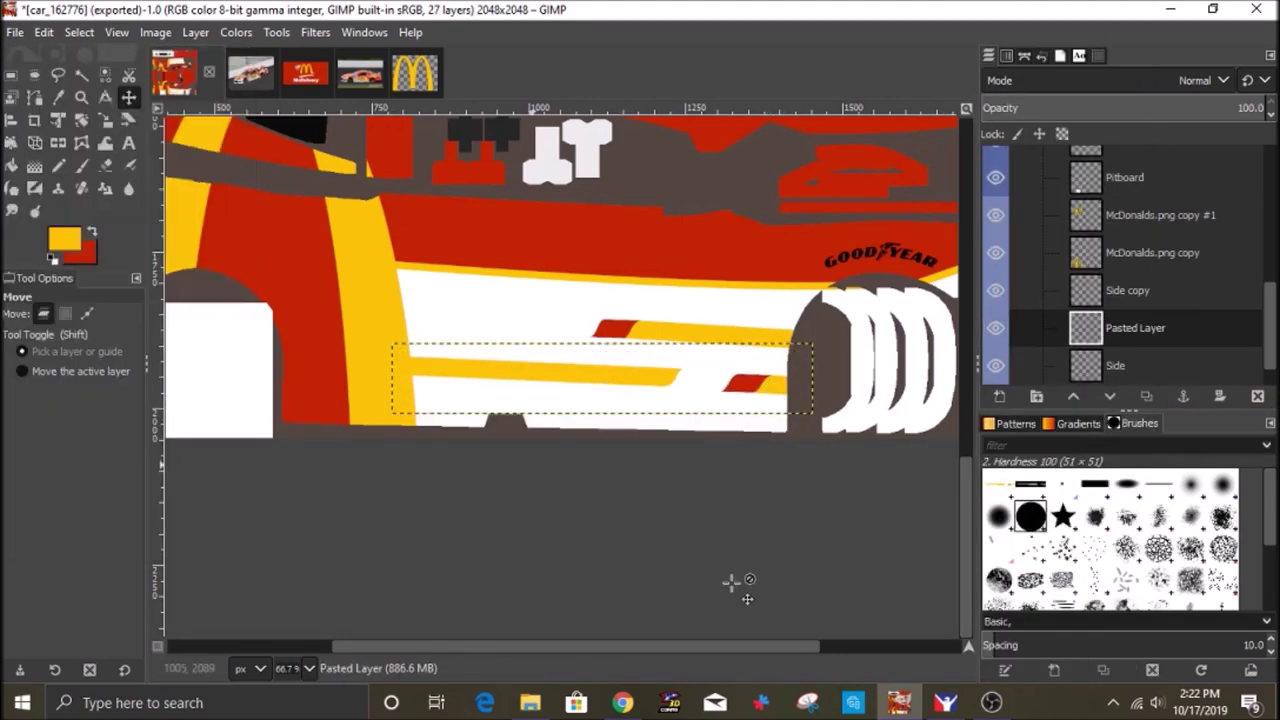
# Merge the pasted stripe layer into Side, and outline the opposite side's matching stripe pieces with Free Select on Side copy.
pyautogui.rightClick(1158, 336)
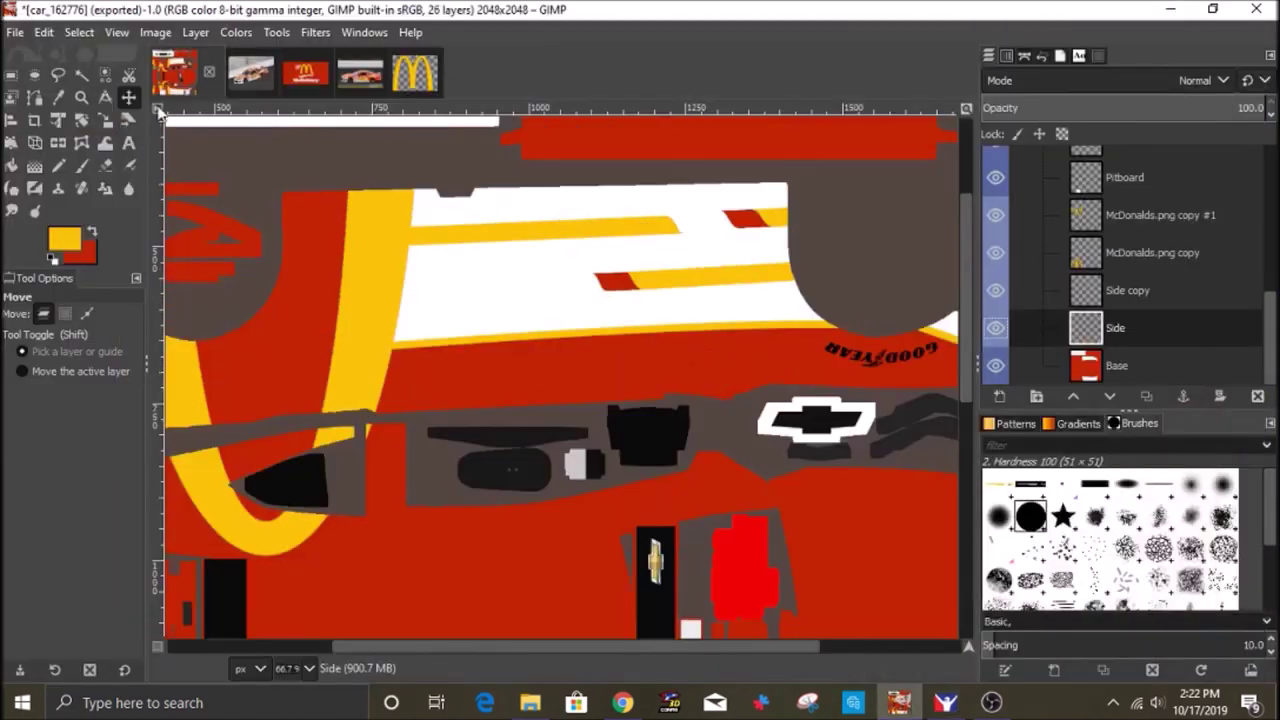
pyautogui.press('f')
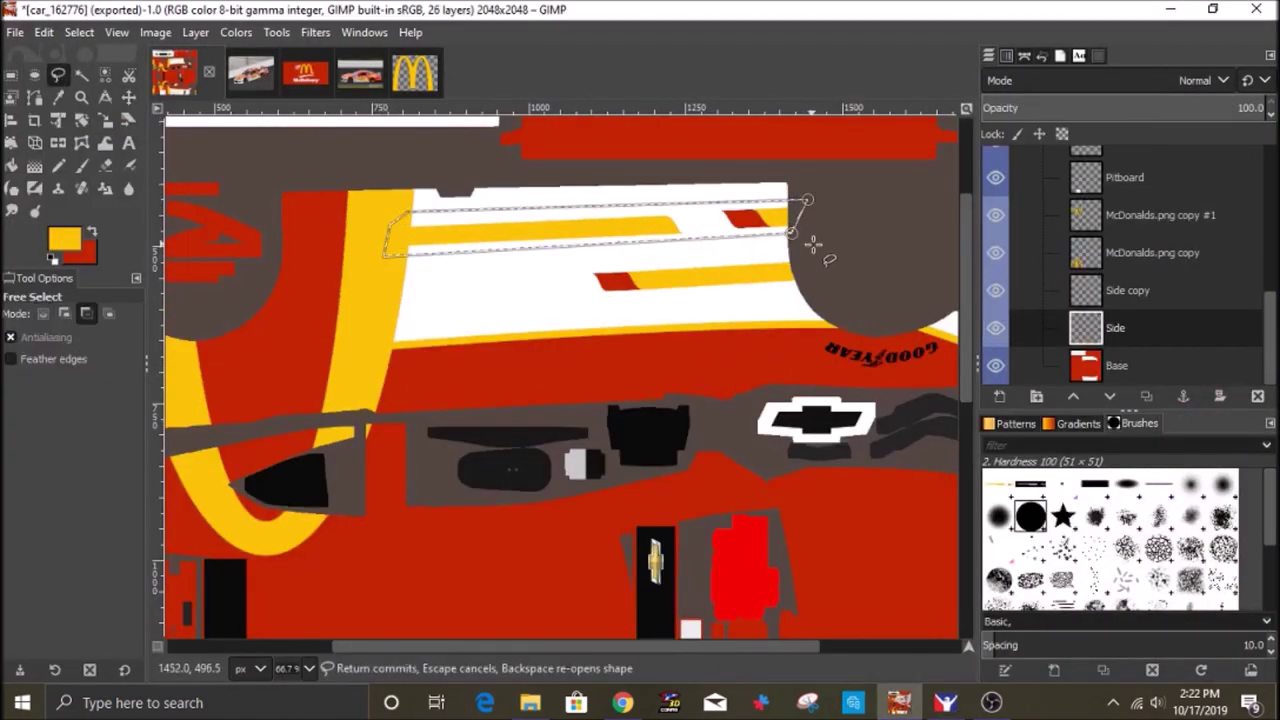
pyautogui.click(1127, 291)
# Cut the outlined stripe pieces, paste them as a new layer nudged slightly down, and merge it into Side copy.
pyautogui.hotkey('ctrl', 'x')
pyautogui.hotkey('ctrl', 'v')
pyautogui.rightClick(1127, 291)
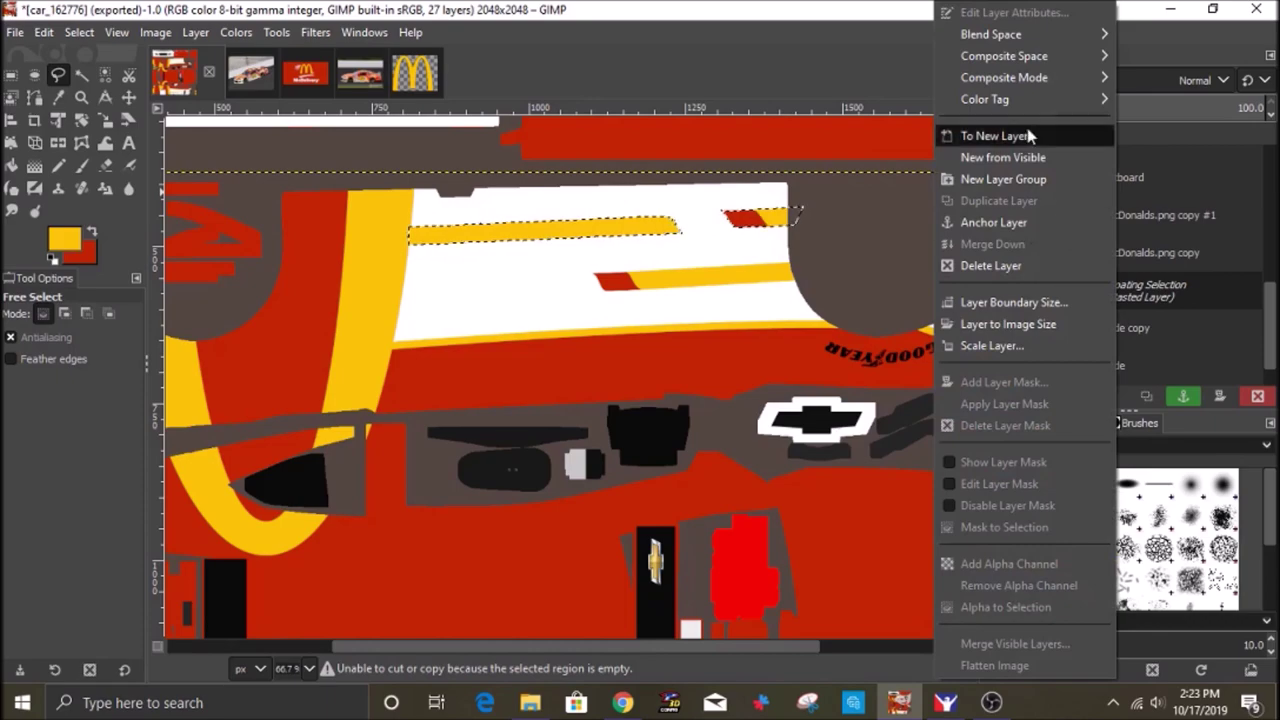
pyautogui.click(1030, 135)
pyautogui.press('m')
pyautogui.moveTo(592, 268); pyautogui.dragTo(593, 252)
pyautogui.click(945, 703)
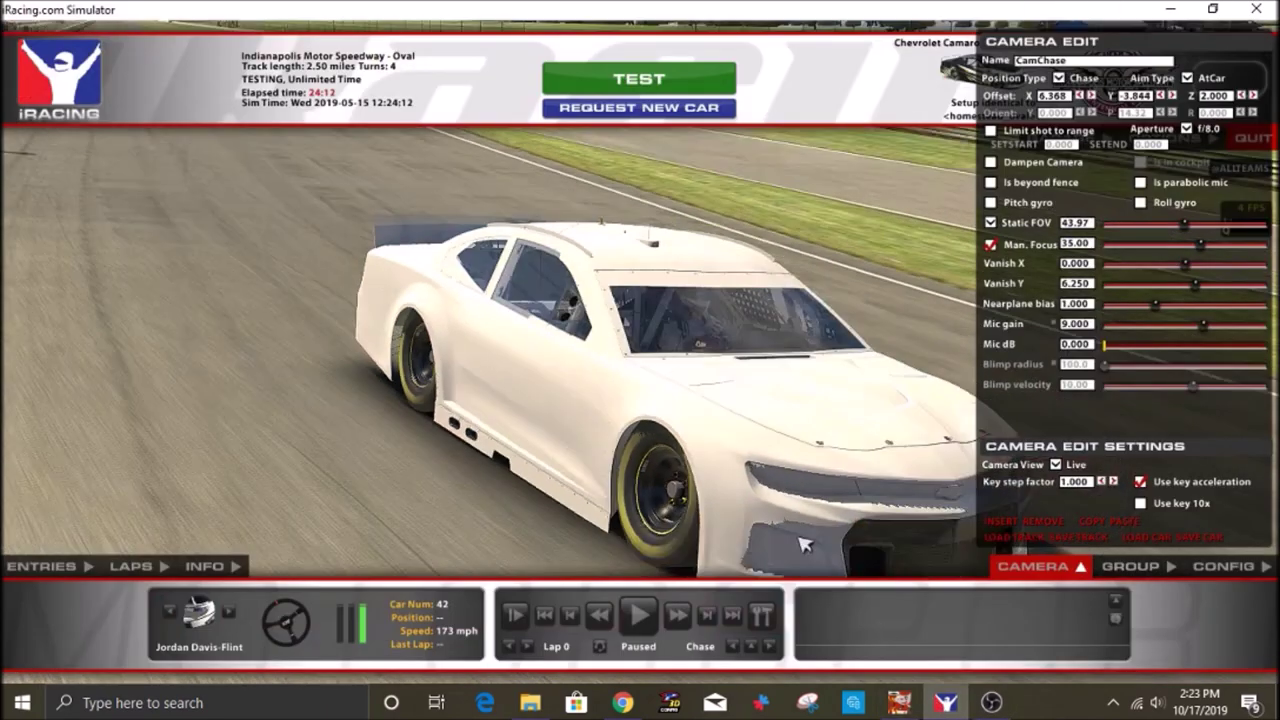
pyautogui.click(903, 703)
pyautogui.rightClick(1124, 290)
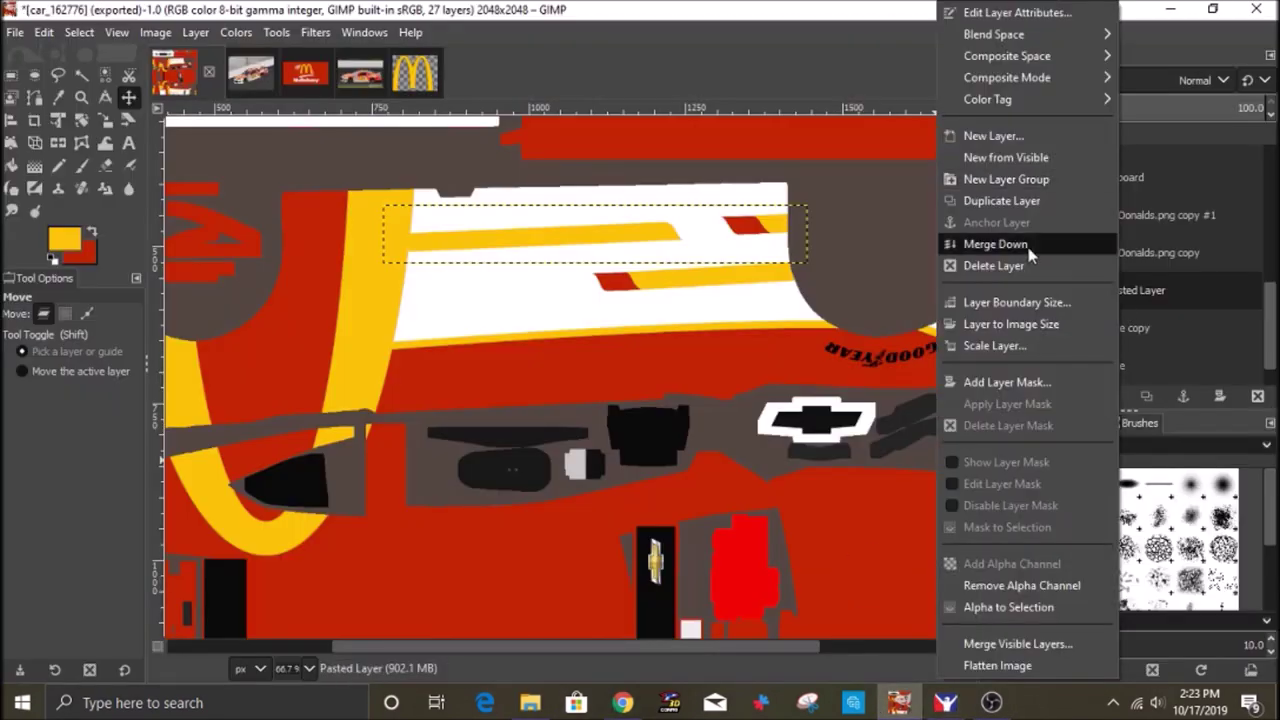
pyautogui.click(1031, 247)
# On the Base layer, select a rectangle of about 984 × 56 px around the nose's yellow stripe, after checking the reference photo.
pyautogui.click(742, 366)
pyautogui.scroll(-2, 742, 366)
pyautogui.click(346, 76)
pyautogui.click(178, 75)
pyautogui.scroll(2, 430, 241)
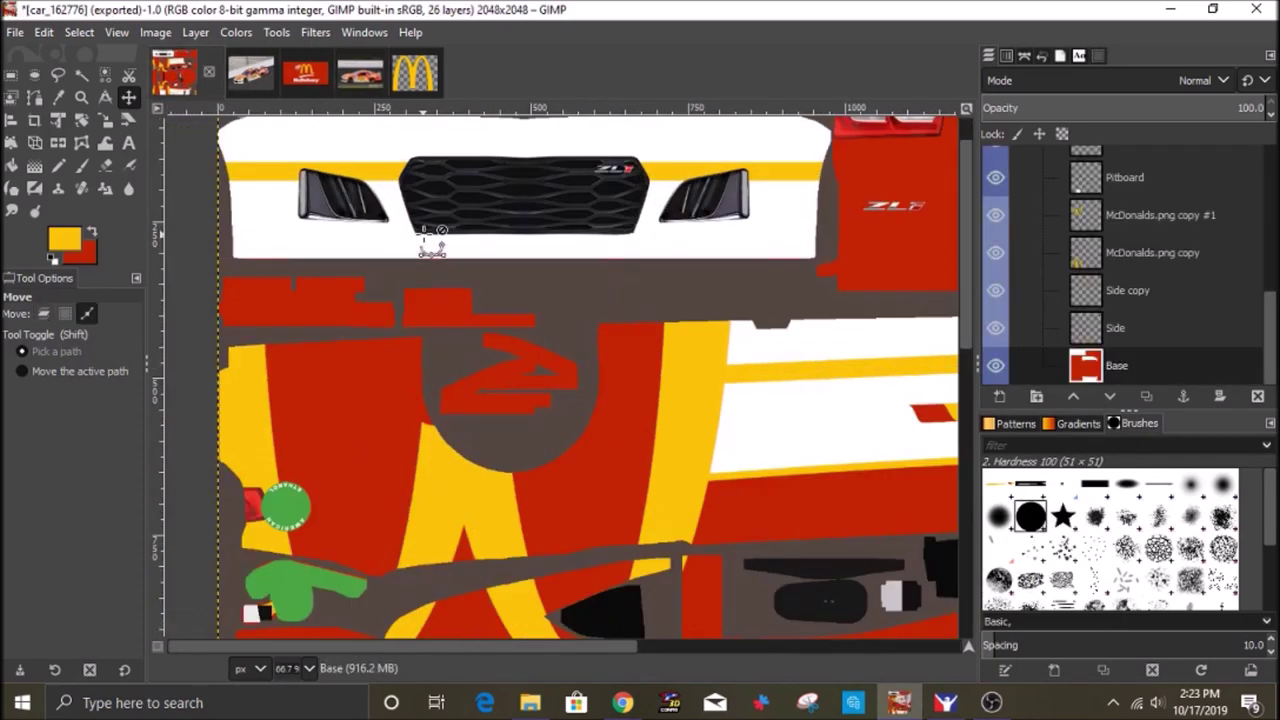
pyautogui.scroll(1, 430, 241)
pyautogui.press('r')
pyautogui.moveTo(216, 233); pyautogui.dragTo(834, 266)
# Copy the selected nose stripe, paste it as a new layer, and move it down as a second stripe through the lower grille.
pyautogui.hotkey('ctrl', 'c')
pyautogui.hotkey('ctrl', 'v')
pyautogui.rightClick(1138, 370)
pyautogui.click(1013, 139)
pyautogui.press('m')
pyautogui.moveTo(255, 248)
pyautogui.mouseDown()
pyautogui.moveTo(256, 317)
pyautogui.moveTo(257, 303)
pyautogui.moveTo(273, 319)
pyautogui.mouseUp()
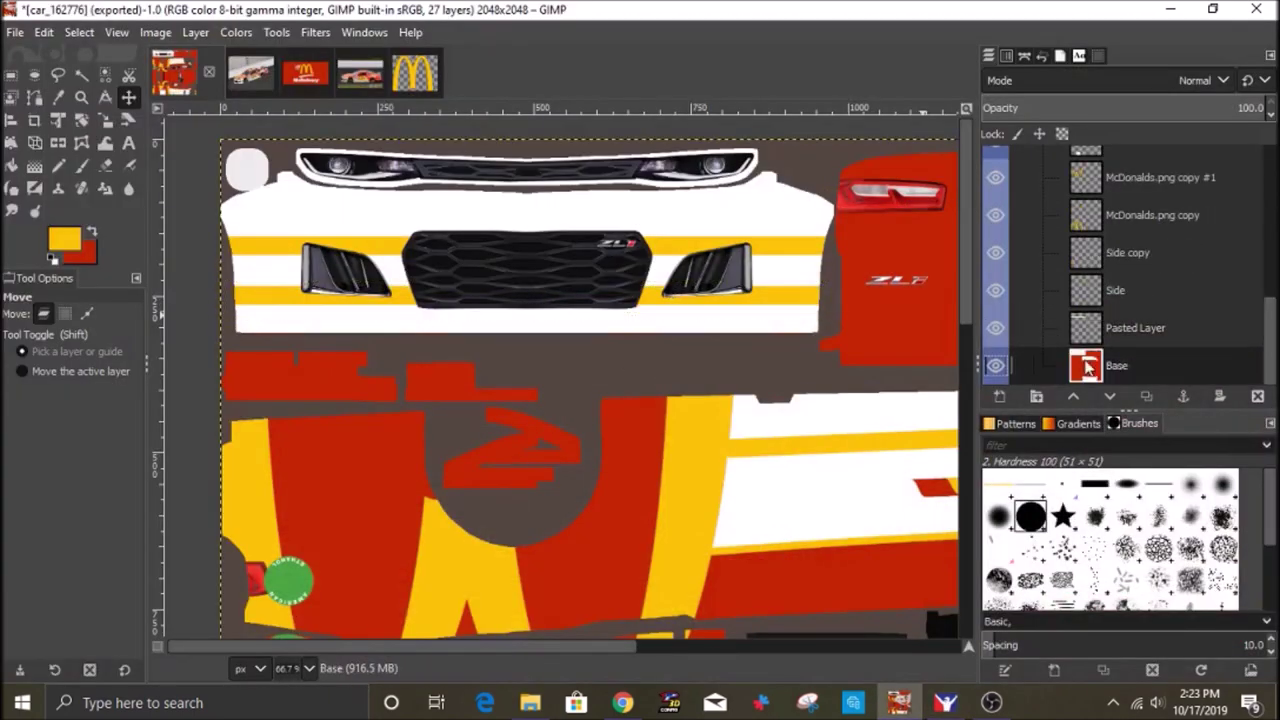
# Set the foreground colour to white and switch to the Paintbrush for the Base layer.
pyautogui.click(72, 247)
pyautogui.click(257, 460)
pyautogui.click(249, 523)
pyautogui.click(82, 166)
pyautogui.scroll(-3, 694, 325)
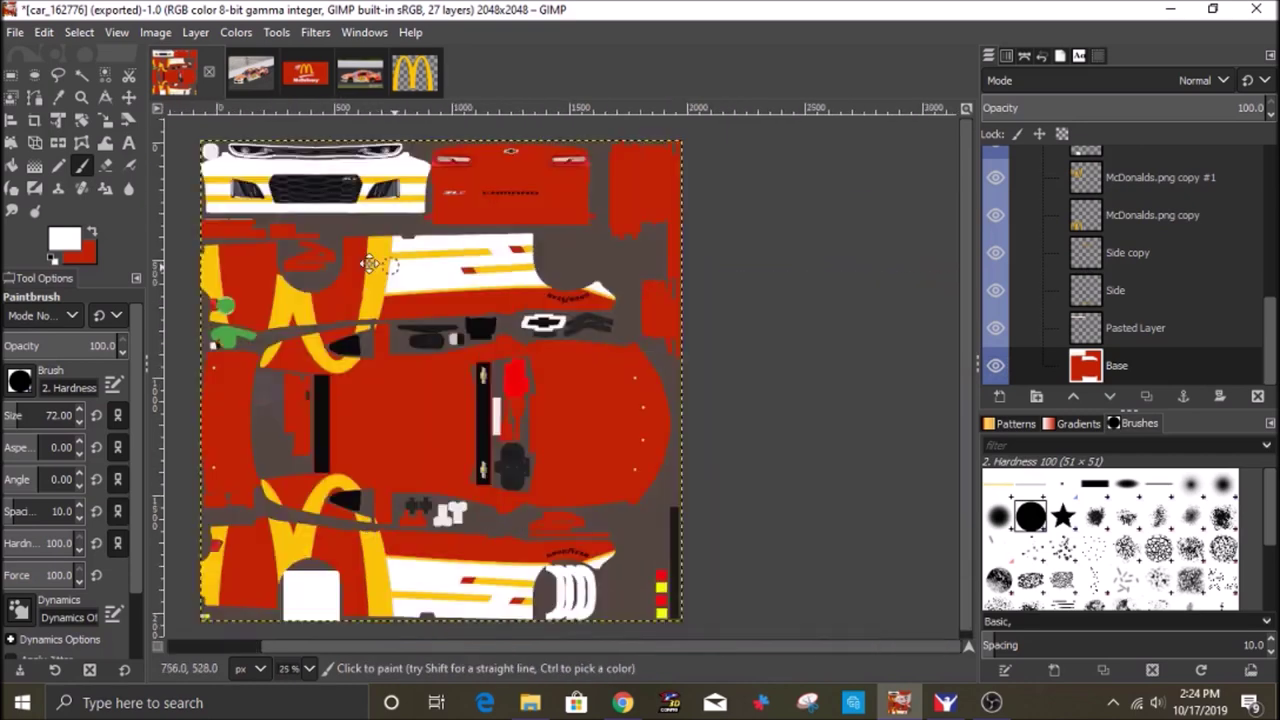
# Examine the car's side and rear quarter paint in the race reference photos.
pyautogui.click(354, 66)
pyautogui.click(230, 78)
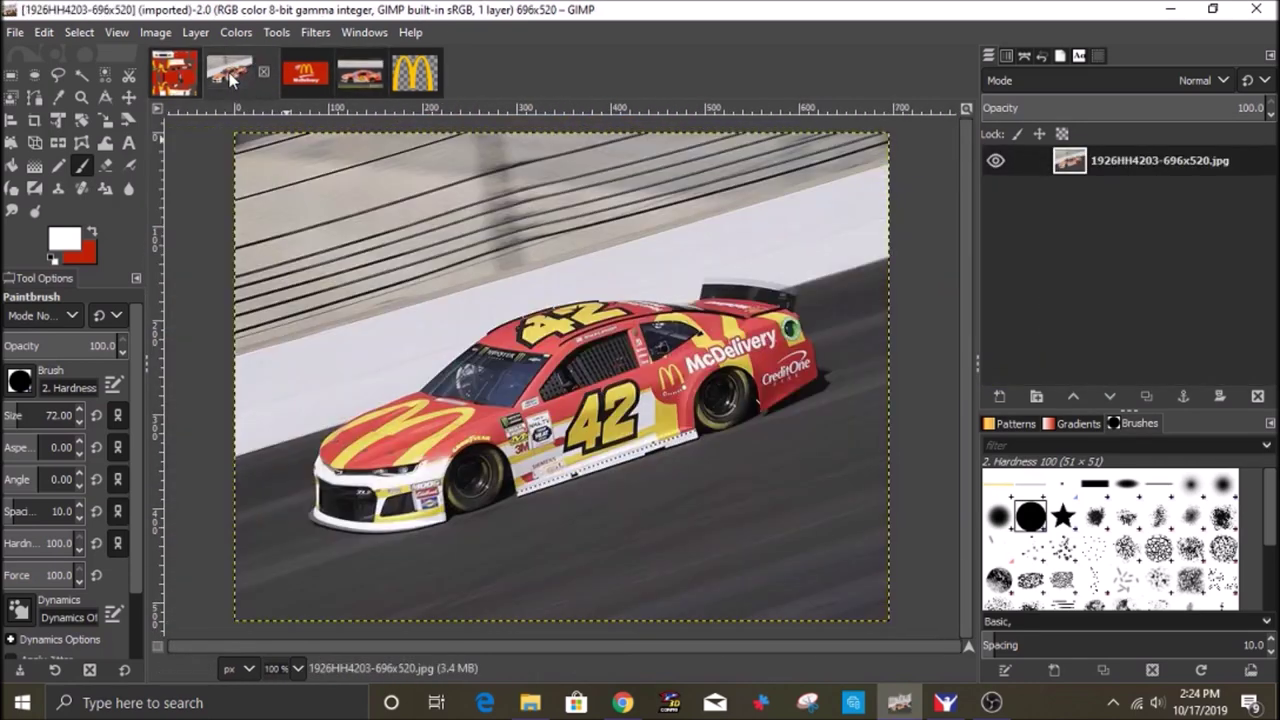
pyautogui.scroll(2, 653, 362)
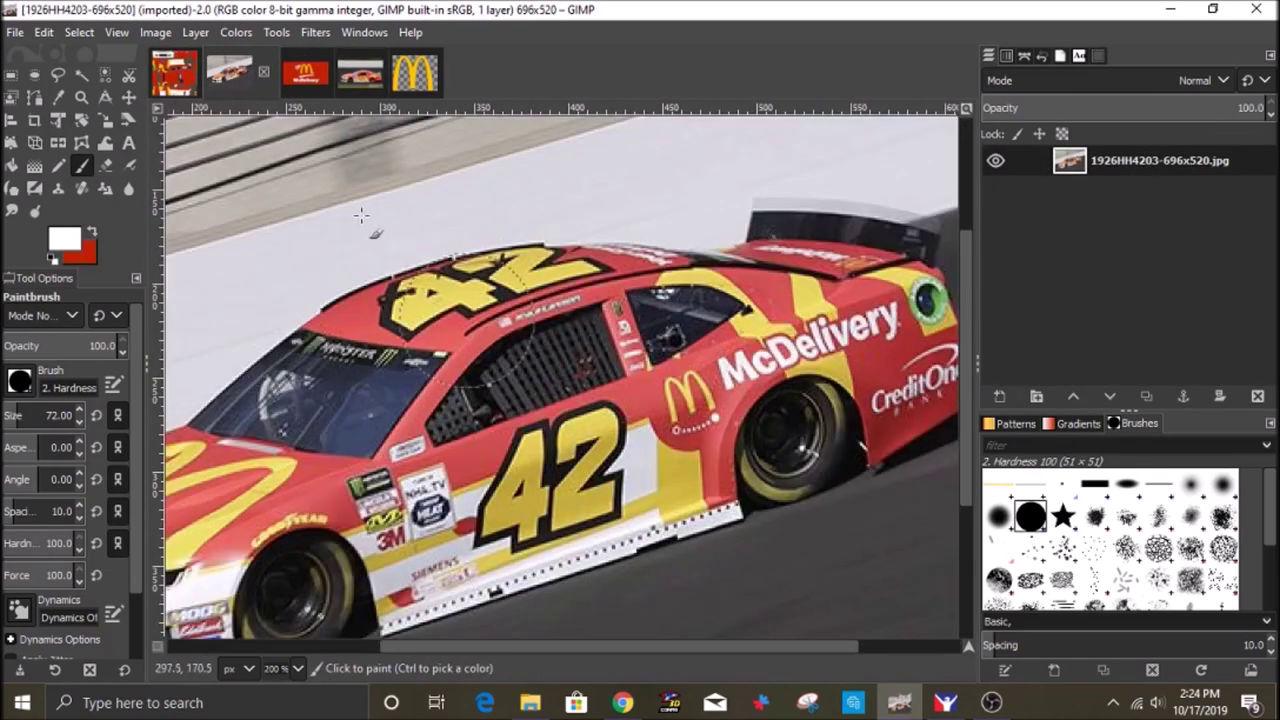
pyautogui.scroll(-2, 597, 355)
pyautogui.click(129, 98)
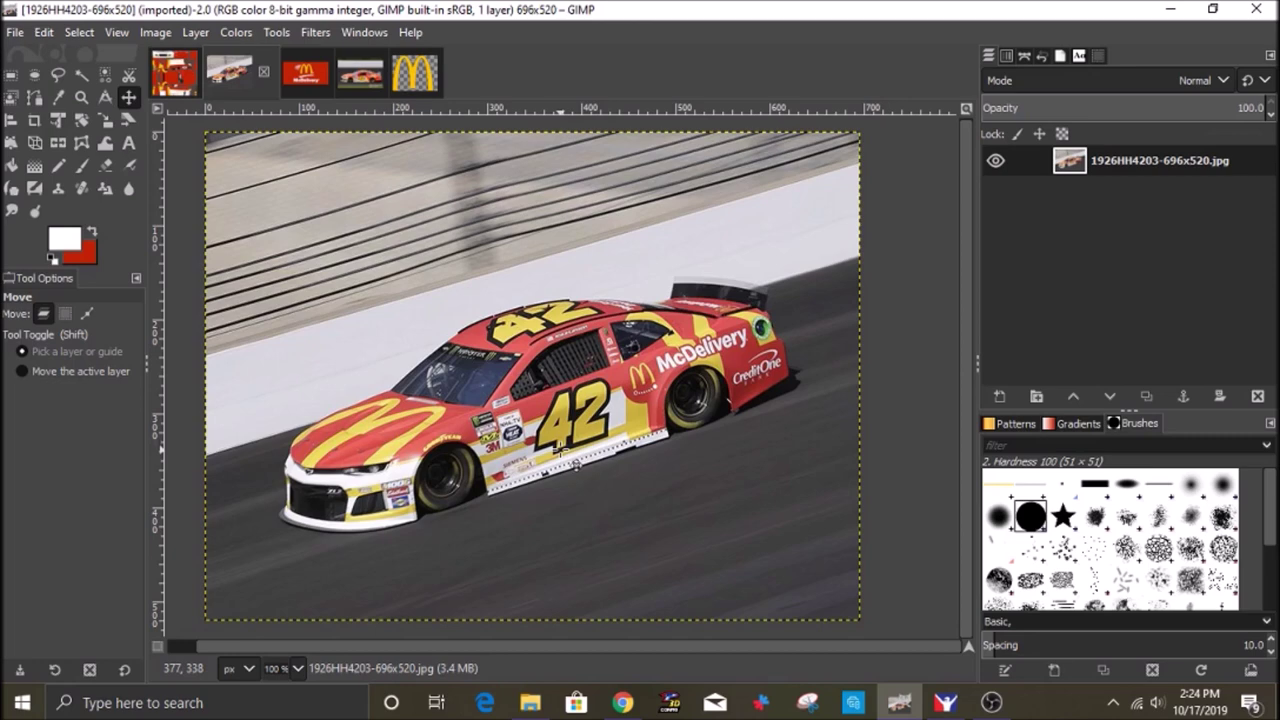
pyautogui.click(186, 80)
# Delete the lower rear yellow pieces near the bumper from the McDonald's.png copy and McDonald's.png copy #1 layers.
pyautogui.click(12, 75)
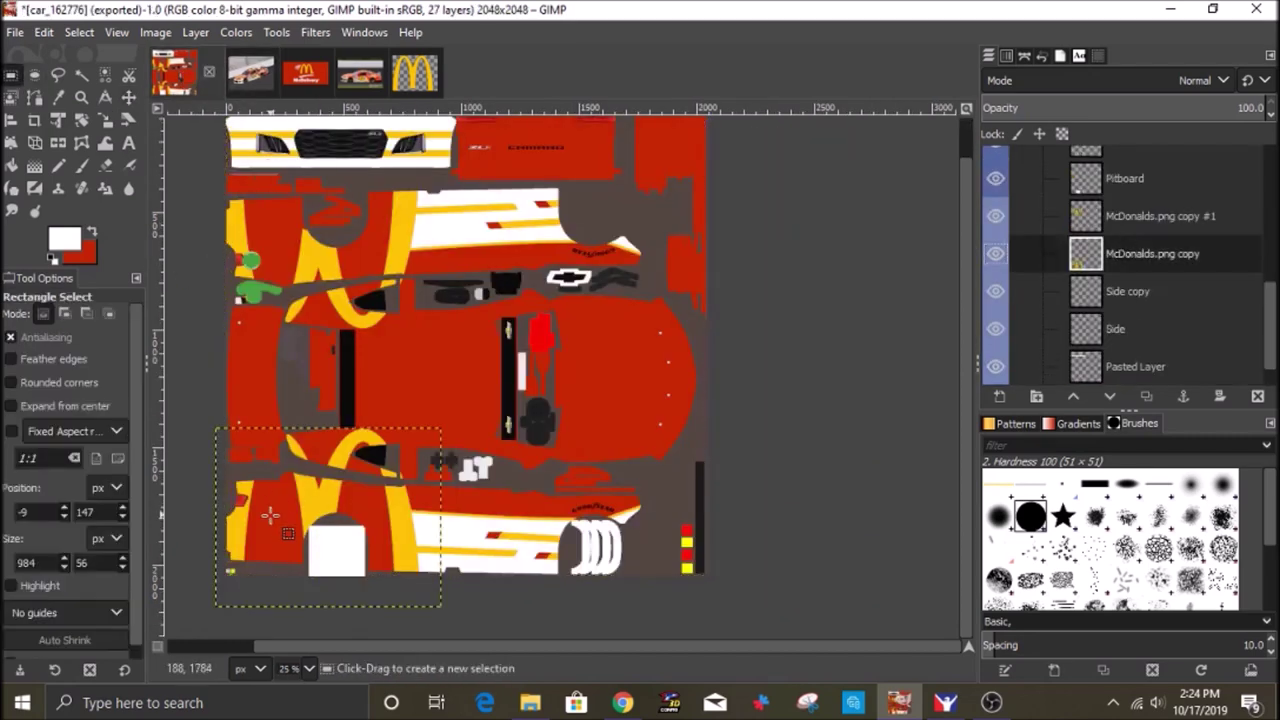
pyautogui.click(364, 78)
pyautogui.click(180, 80)
pyautogui.moveTo(214, 517); pyautogui.dragTo(283, 588)
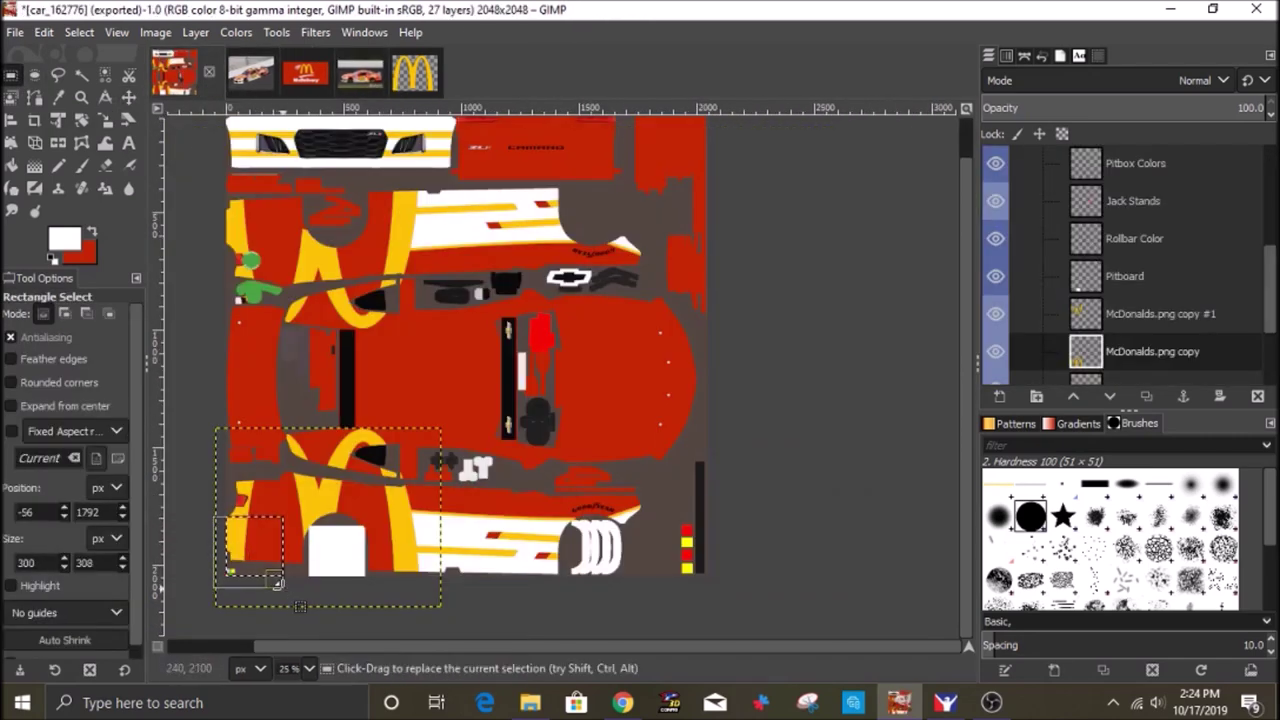
pyautogui.press('Delete')
pyautogui.click(1140, 315)
pyautogui.moveTo(188, 190); pyautogui.dragTo(284, 243)
pyautogui.press('Delete')
pyautogui.hotkey('ctrl', 'shift', 'a')
pyautogui.click(129, 98)
# Select the Base layer, swap the colours so red is the foreground, and check the side-view reference photo.
pyautogui.scroll(-3, 1136, 370)
pyautogui.click(1136, 374)
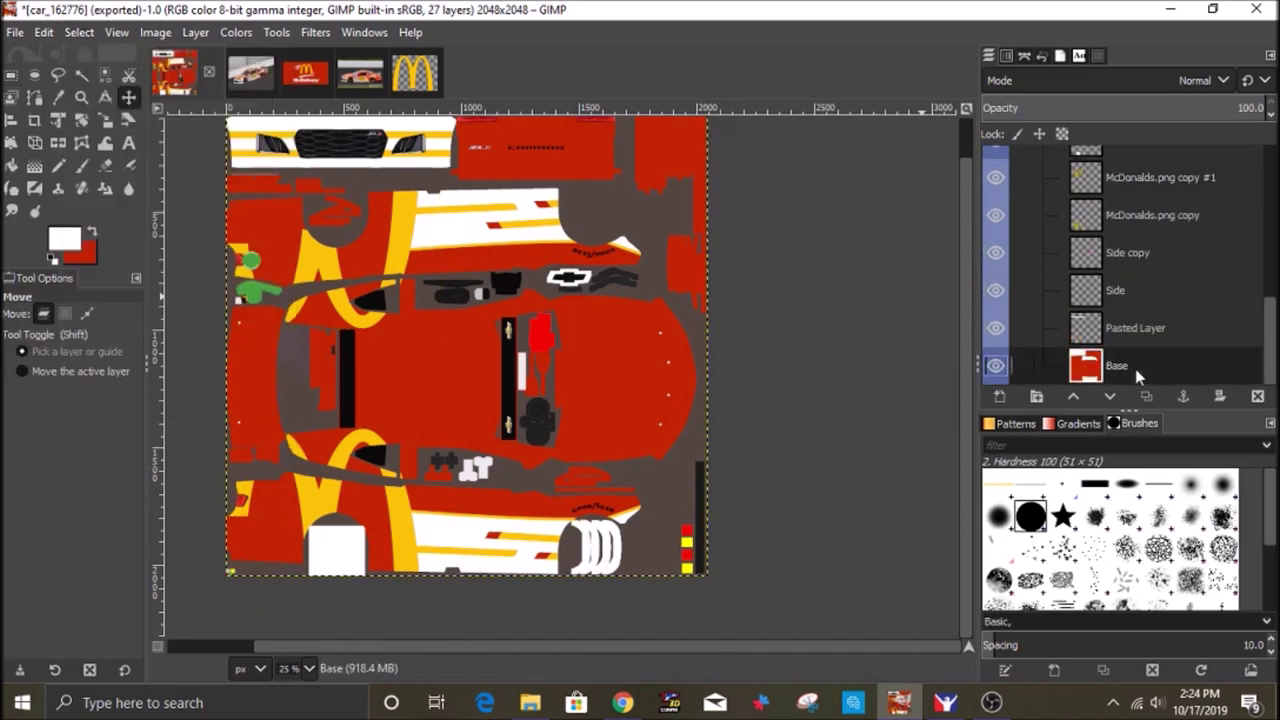
pyautogui.scroll(3, 532, 446)
pyautogui.click(360, 76)
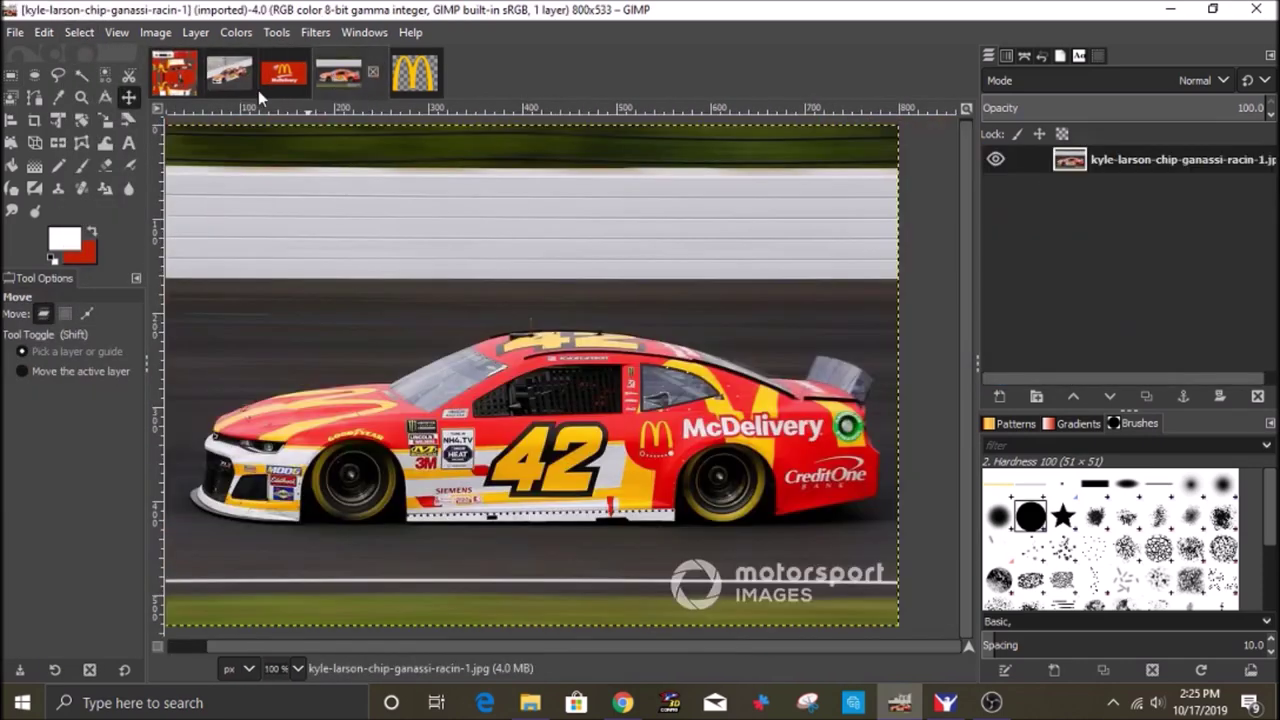
pyautogui.click(186, 78)
pyautogui.click(92, 232)
pyautogui.click(352, 80)
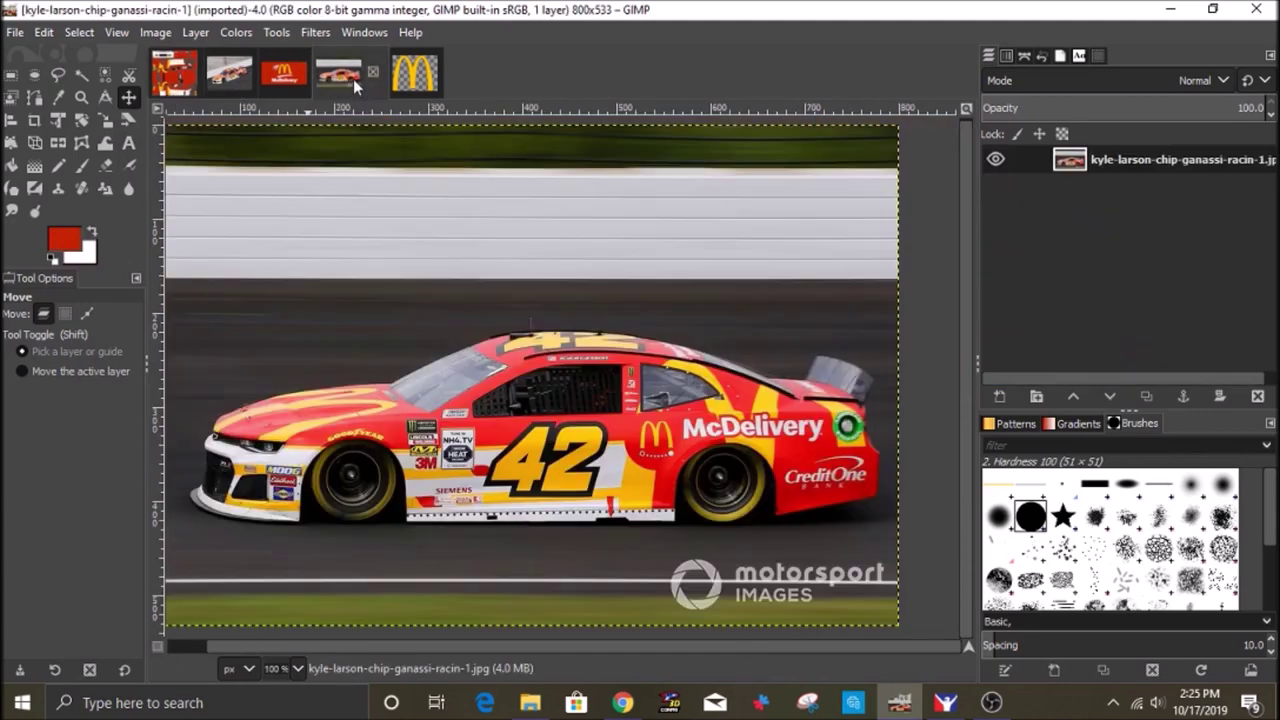
# In the McDonalds logo image, erase the small mark beside the lower end of the arches' outer leg.
pyautogui.click(416, 76)
pyautogui.click(106, 166)
pyautogui.click(340, 76)
pyautogui.click(414, 76)
pyautogui.moveTo(860, 602); pyautogui.dragTo(888, 626)
pyautogui.click(106, 121)
pyautogui.moveTo(258, 137); pyautogui.dragTo(349, 210)
pyautogui.click(748, 248)
pyautogui.click(902, 248)
# Add a new transparent layer named Side to the logo image and place it beneath the McDonald's.png layer.
pyautogui.click(999, 397)
pyautogui.click(1128, 614)
pyautogui.moveTo(1100, 162); pyautogui.dragTo(1100, 204)
# Scale down the McDonald's.png arches layer so it fits inside the canvas with space around it.
pyautogui.click(1122, 162)
pyautogui.moveTo(258, 137); pyautogui.dragTo(469, 305)
pyautogui.moveTo(667, 461); pyautogui.dragTo(575, 360)
pyautogui.click(903, 248)
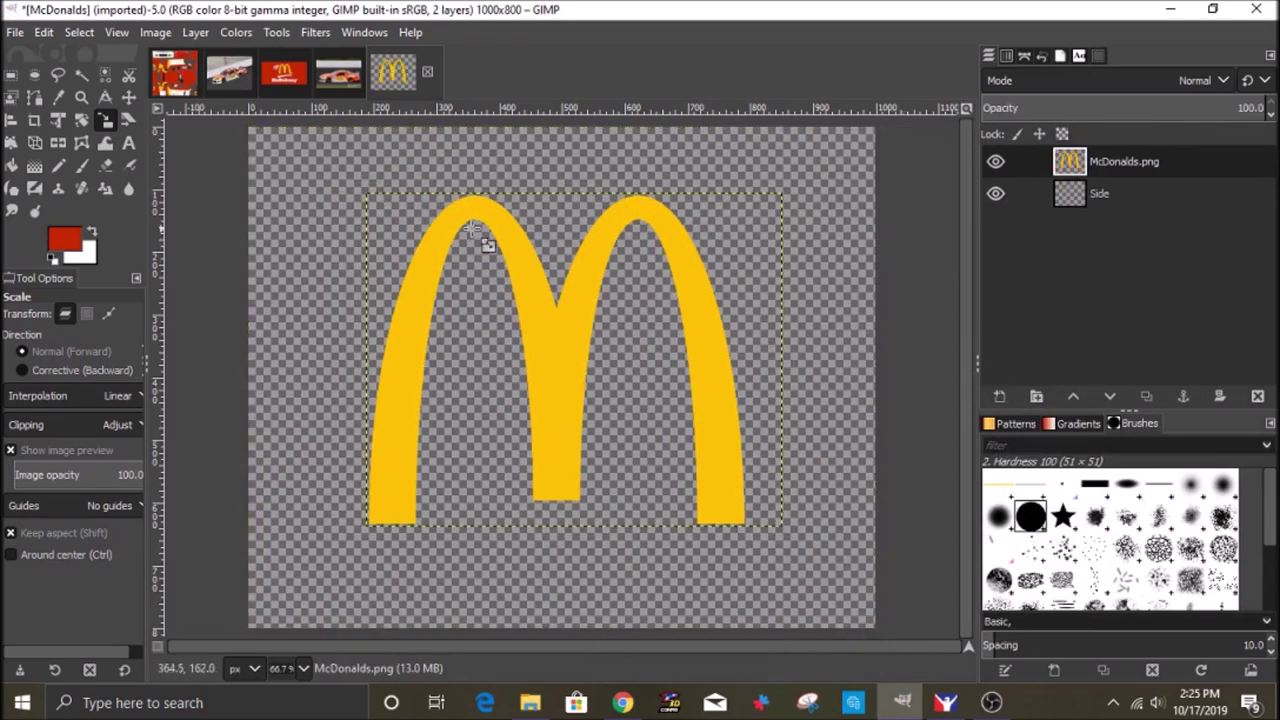
# Crop the arches layer tightly around the yellow M.
pyautogui.click(11, 76)
pyautogui.click(34, 121)
pyautogui.moveTo(356, 183); pyautogui.dragTo(751, 590)
pyautogui.scroll(4, 741, 521)
pyautogui.moveTo(790, 457); pyautogui.dragTo(763, 457)
pyautogui.click(462, 408)
pyautogui.scroll(-4, 462, 408)
# Move the arches toward the canvas centre and add a vertical and a horizontal guide crossing there.
pyautogui.click(129, 98)
pyautogui.moveTo(491, 368); pyautogui.dragTo(510, 398)
pyautogui.scroll(-1, 511, 400)
pyautogui.moveTo(547, 114); pyautogui.dragTo(608, 397)
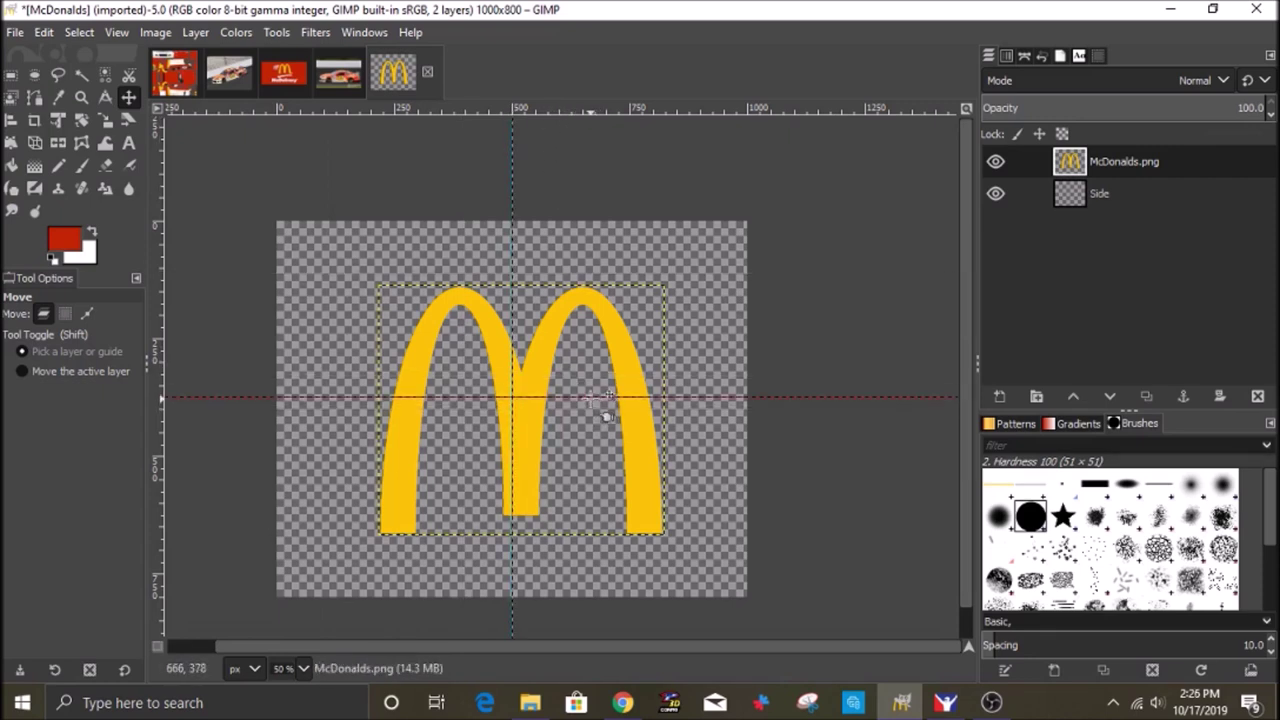
# On the Side layer, select a 712 × 712 px circle around the guide crossing, fill it with red, and clear the selection.
pyautogui.press('e')
pyautogui.moveTo(689, 549); pyautogui.dragTo(679, 553)
pyautogui.click(1099, 193)
pyautogui.rightClick(402, 336)
pyautogui.moveTo(450, 378)
pyautogui.click(606, 454)
pyautogui.click(79, 33)
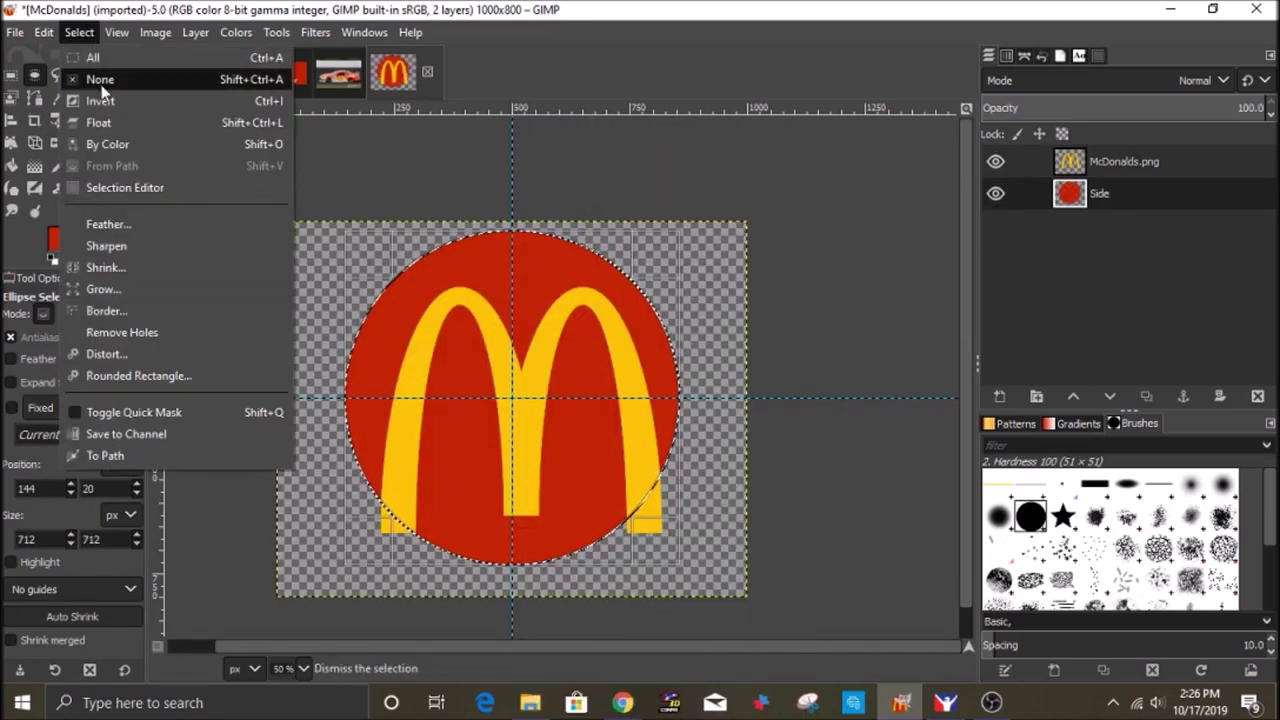
pyautogui.click(97, 80)
# Scale the arches layer to 439 × 385 px and centre it on the vertical guide inside the red circle.
pyautogui.press('m')
pyautogui.moveTo(512, 357); pyautogui.dragTo(497, 340)
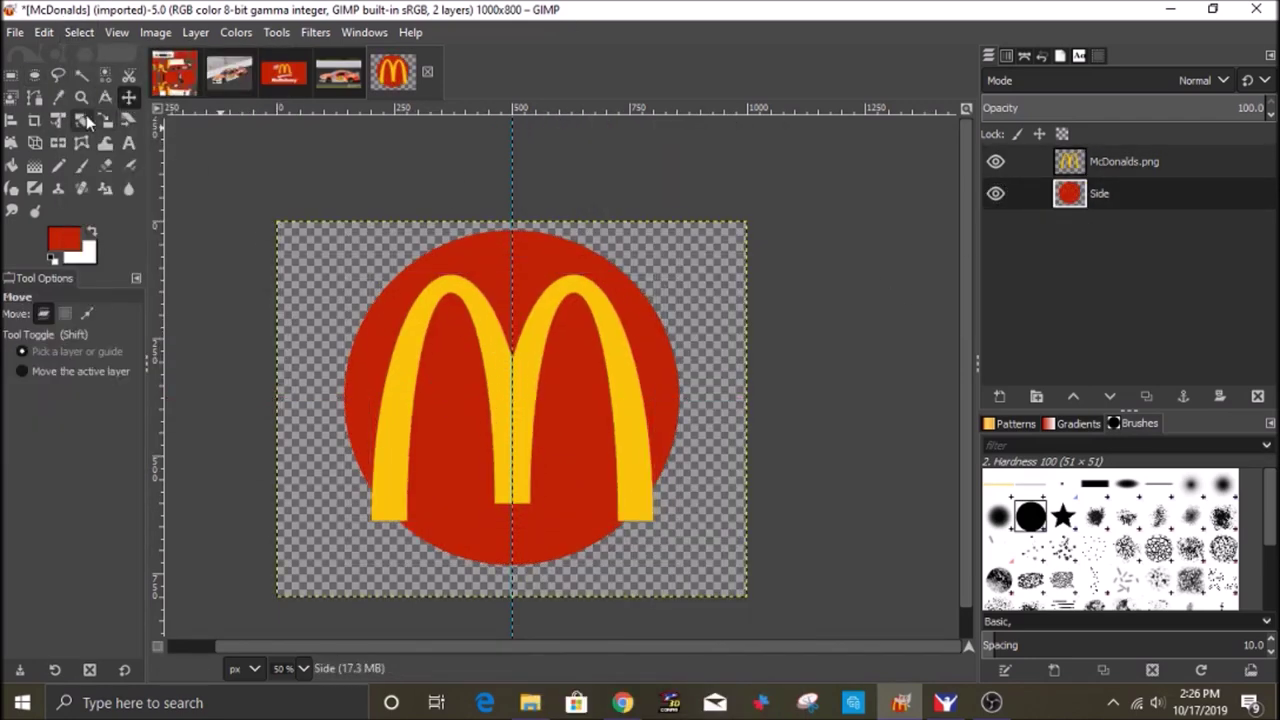
pyautogui.click(105, 120)
pyautogui.click(420, 280)
pyautogui.click(1124, 161)
pyautogui.moveTo(362, 294); pyautogui.dragTo(387, 338)
pyautogui.moveTo(654, 520); pyautogui.dragTo(614, 484)
pyautogui.moveTo(503, 391); pyautogui.dragTo(503, 368)
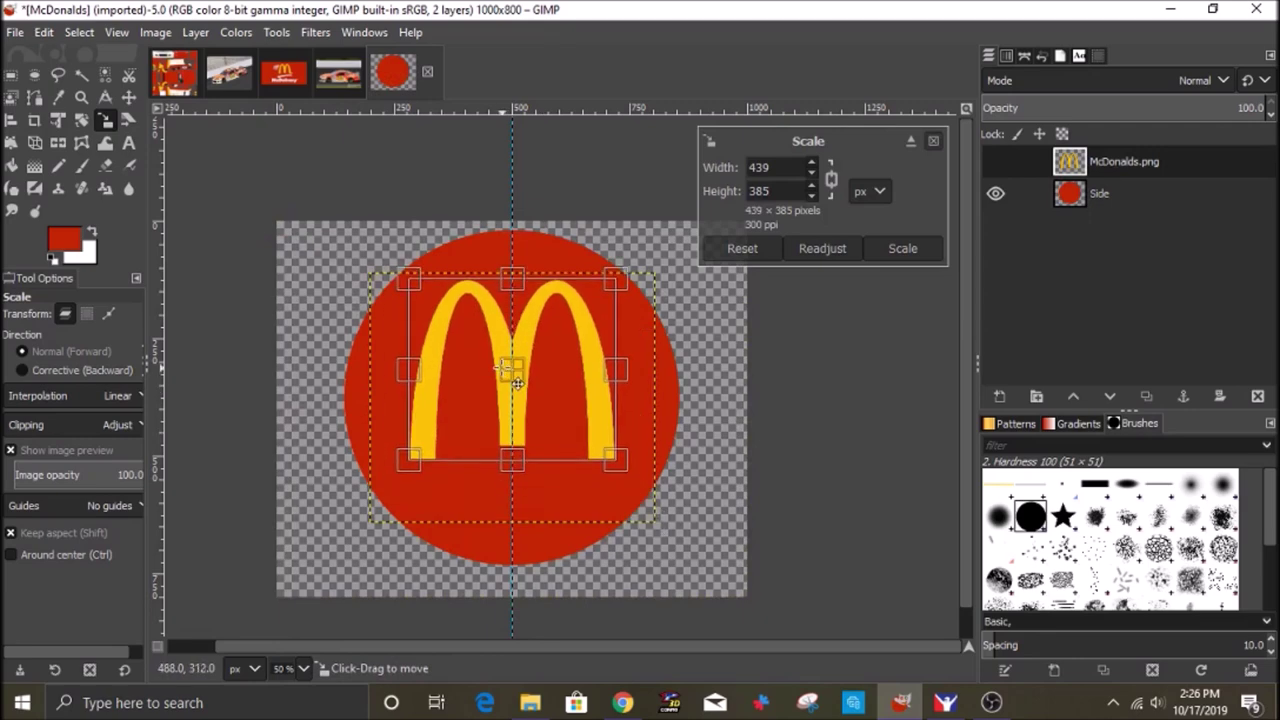
pyautogui.click(890, 249)
# Recheck the reference photo and set vertical guides through the arches' outer legs and a horizontal guide below them.
pyautogui.click(155, 75)
pyautogui.click(371, 70)
pyautogui.click(416, 81)
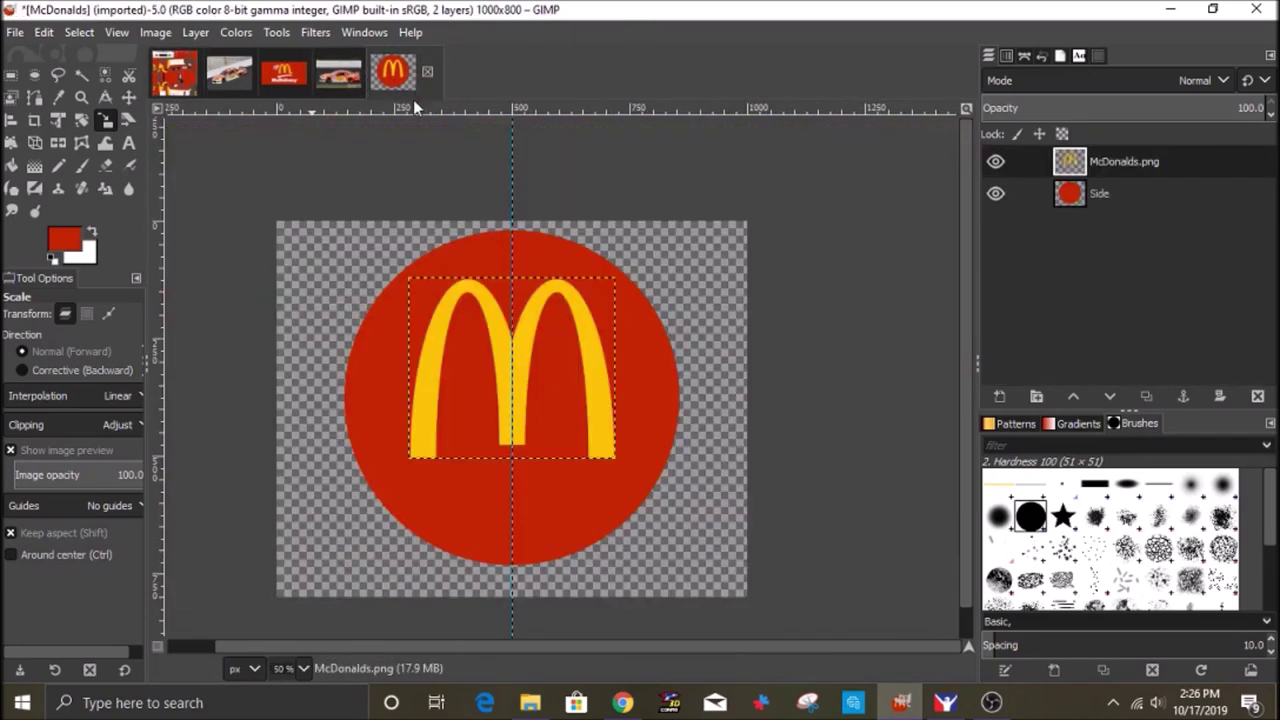
pyautogui.press('m')
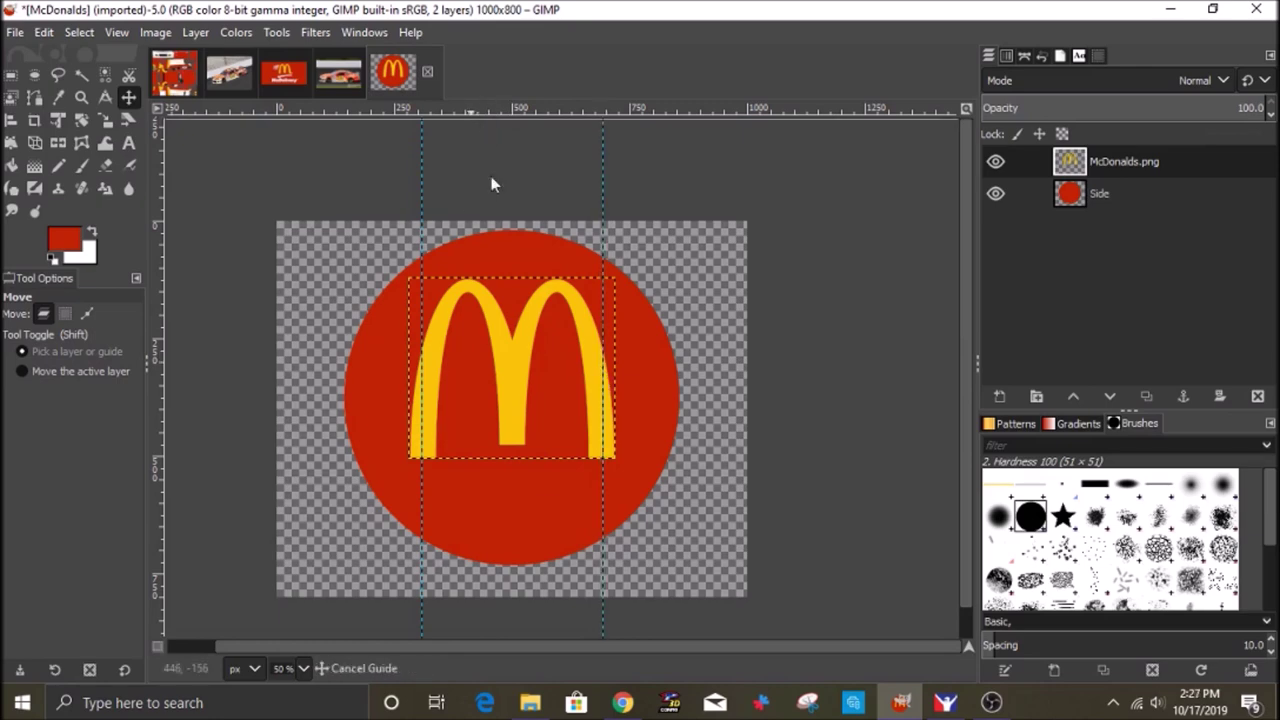
pyautogui.moveTo(544, 478); pyautogui.dragTo(545, 478)
pyautogui.scroll(1, 537, 535)
pyautogui.click(1111, 193)
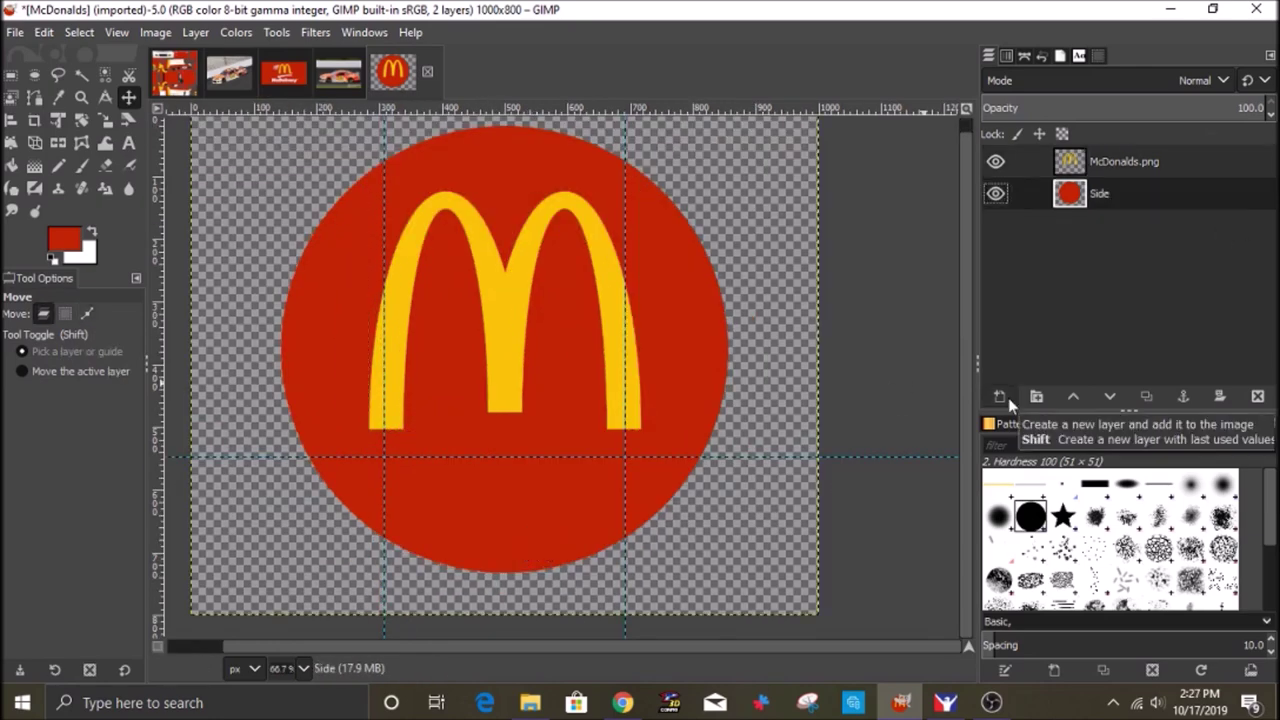
pyautogui.click(1003, 398)
pyautogui.click(1245, 174)
# On the Side layer, draw a 60 × 60 px circle at the guide crossing below the left leg and outline it in white.
pyautogui.press('e')
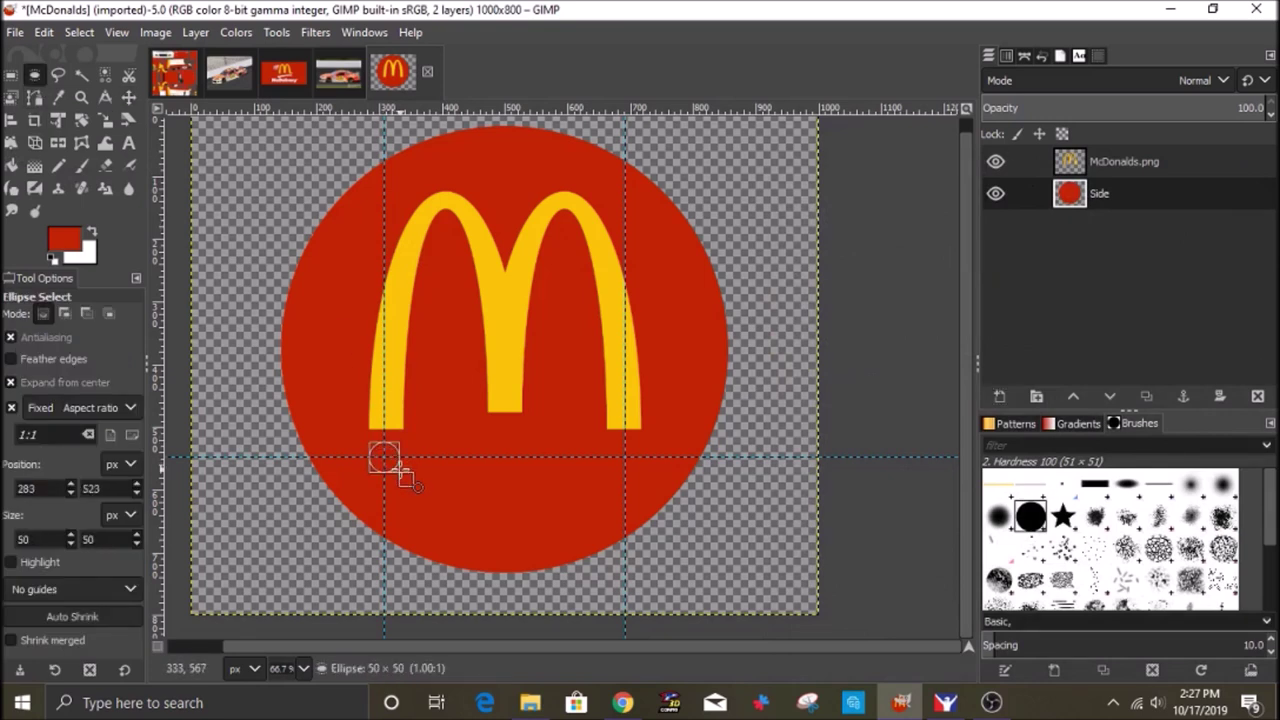
pyautogui.moveTo(405, 473); pyautogui.dragTo(402, 471)
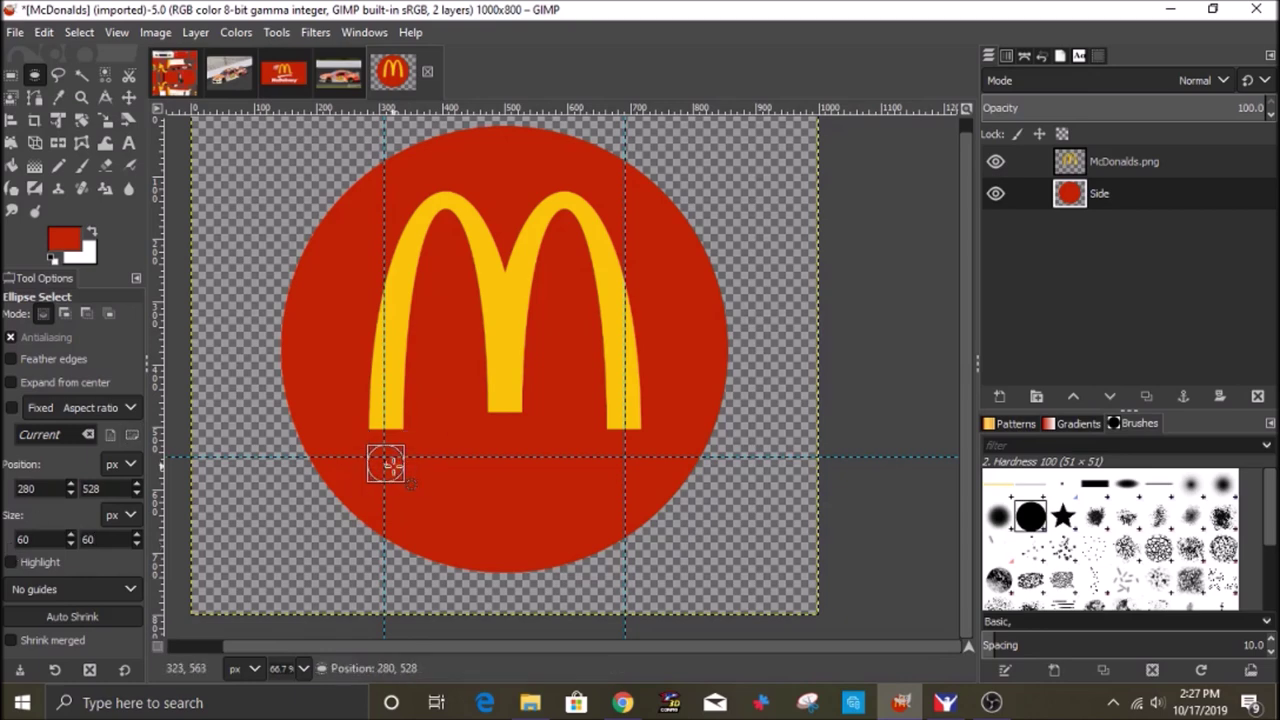
pyautogui.rightClick(357, 462)
pyautogui.moveTo(400, 530)
pyautogui.click(550, 706)
pyautogui.click(79, 32)
pyautogui.click(102, 78)
pyautogui.click(129, 97)
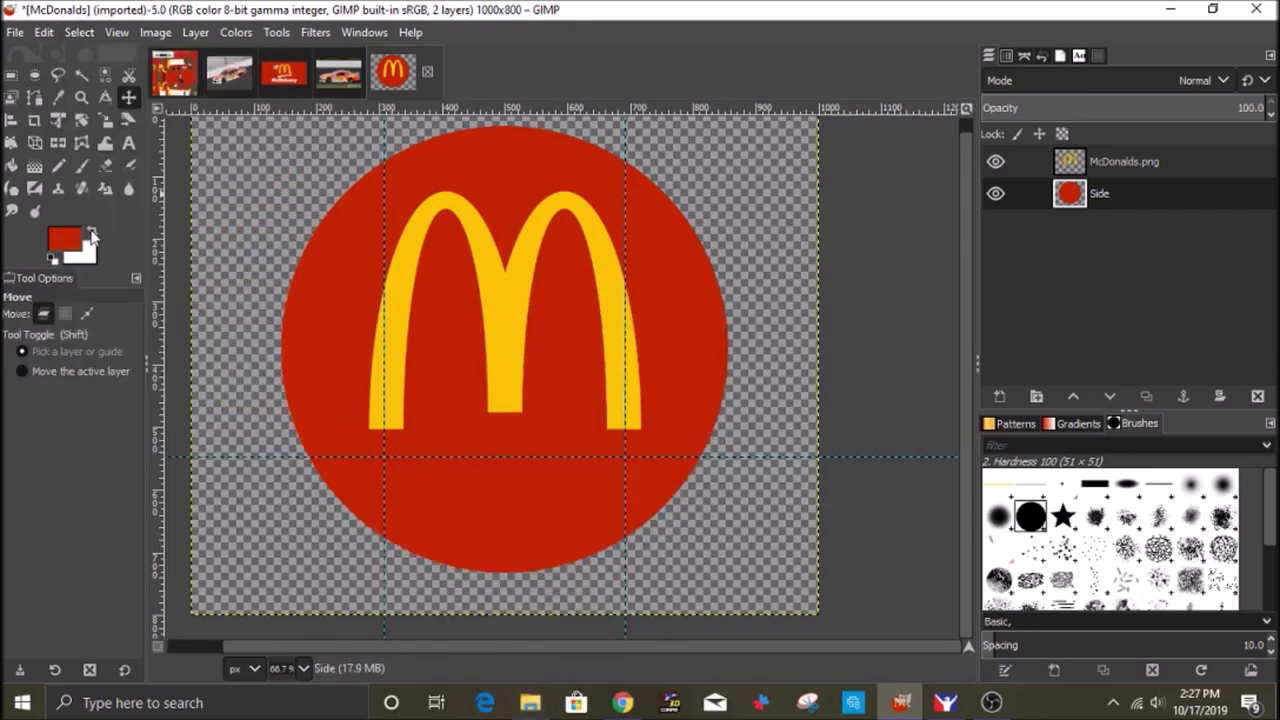
pyautogui.click(92, 232)
pyautogui.rightClick(322, 369)
pyautogui.click(486, 584)
pyautogui.click(529, 654)
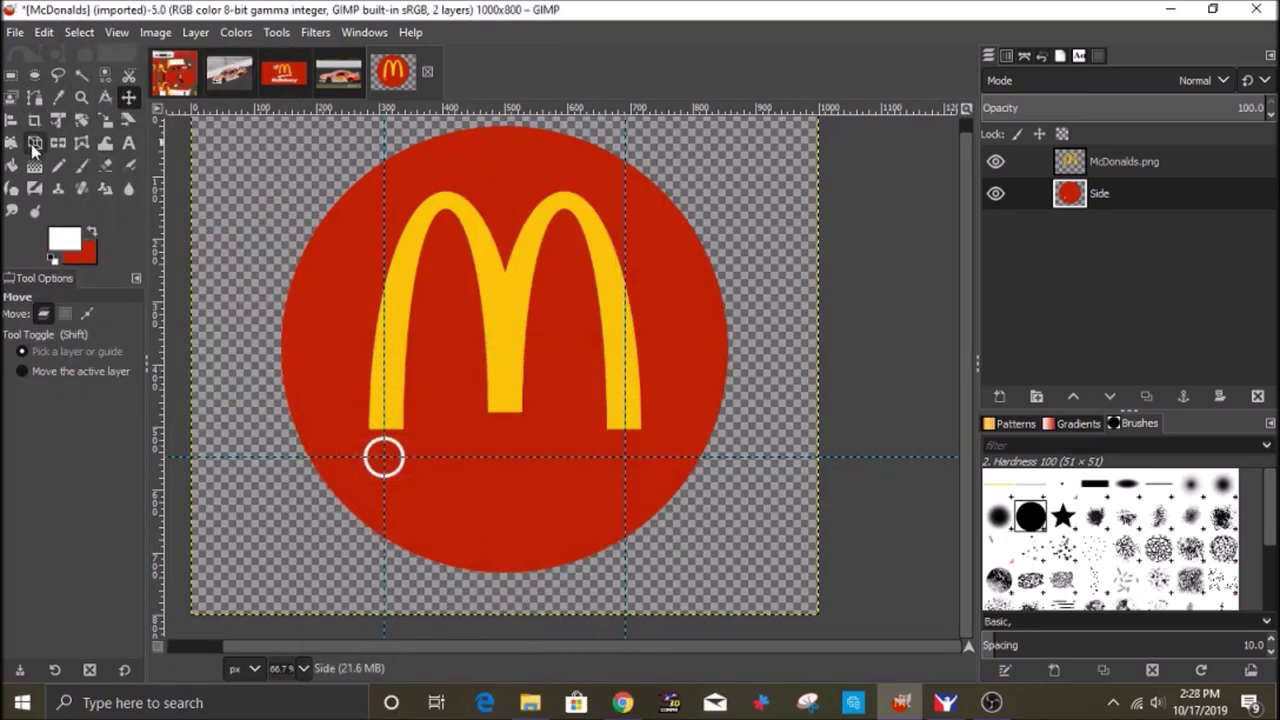
# Select a 60 × 60 px circle below the right leg and fill it with white.
pyautogui.press('e')
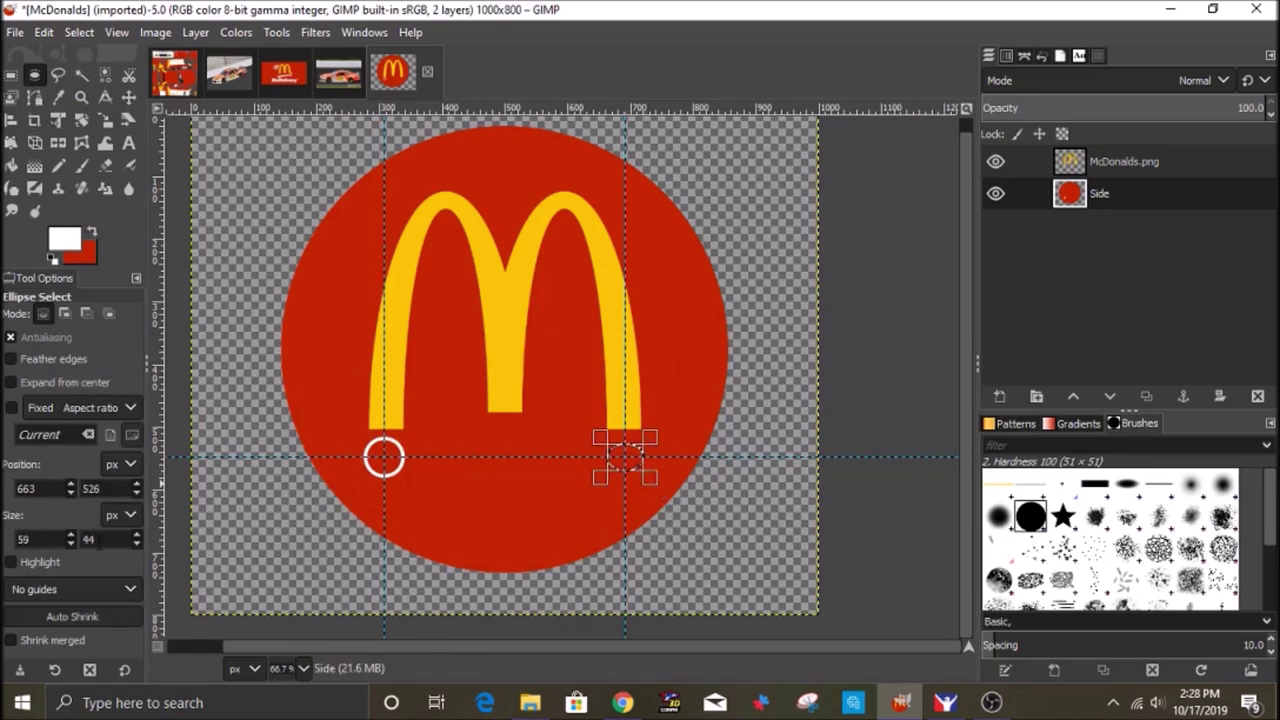
pyautogui.rightClick(625, 462)
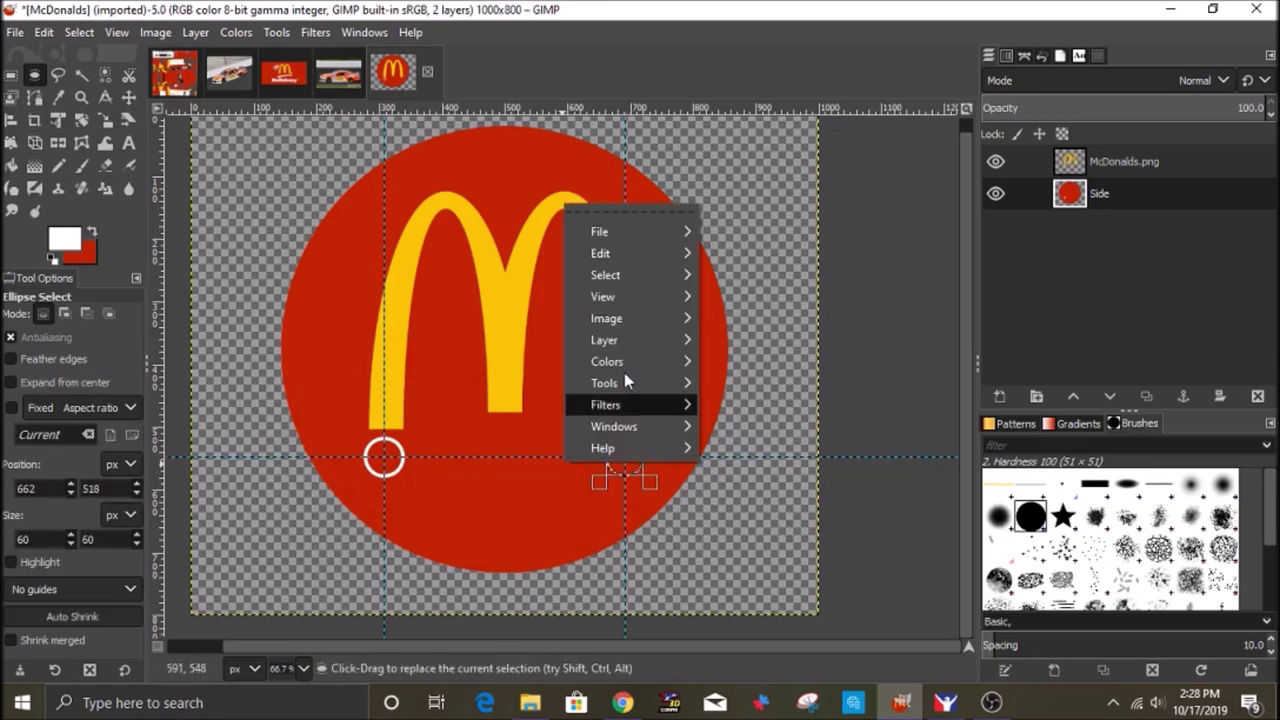
pyautogui.click(752, 449)
pyautogui.click(127, 97)
# Add stepped horizontal guides below the arches and paint three descending white dots beside the ring with a size 30 brush.
pyautogui.click(338, 72)
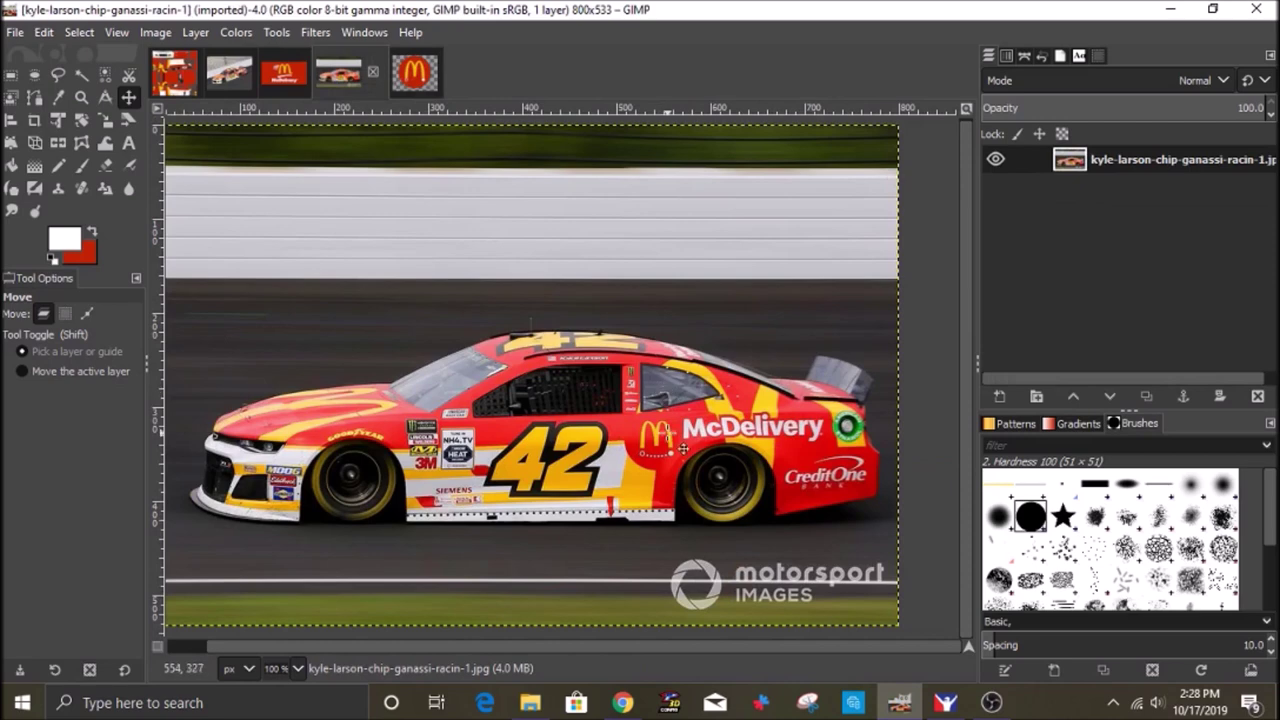
pyautogui.click(414, 72)
pyautogui.moveTo(458, 107); pyautogui.dragTo(489, 480)
pyautogui.moveTo(460, 120); pyautogui.dragTo(527, 471)
pyautogui.press('+')
pyautogui.press('+')
pyautogui.press('p')
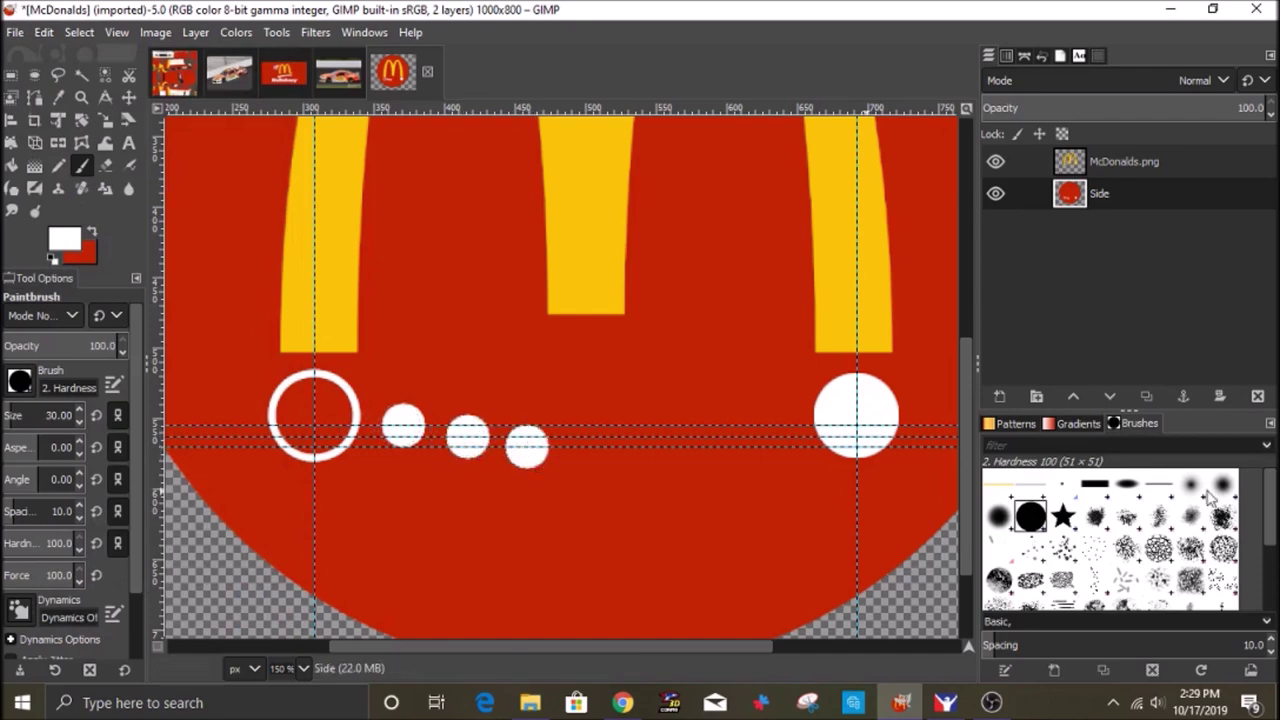
pyautogui.click(34, 119)
pyautogui.moveTo(368, 381); pyautogui.dragTo(570, 491)
pyautogui.click(507, 439)
pyautogui.click(44, 32)
pyautogui.click(57, 62)
# Select the three white dots with a rectangle, copy them, and paste them as a new layer.
pyautogui.click(12, 76)
pyautogui.moveTo(373, 387); pyautogui.dragTo(562, 496)
pyautogui.hotkey('ctrl', 'c')
pyautogui.hotkey('ctrl', 'v')
pyautogui.rightClick(1116, 198)
pyautogui.click(992, 136)
# Flip the pasted dots layer horizontally.
pyautogui.rightClick(479, 443)
pyautogui.moveTo(522, 573)
pyautogui.moveTo(655, 586)
pyautogui.click(915, 540)
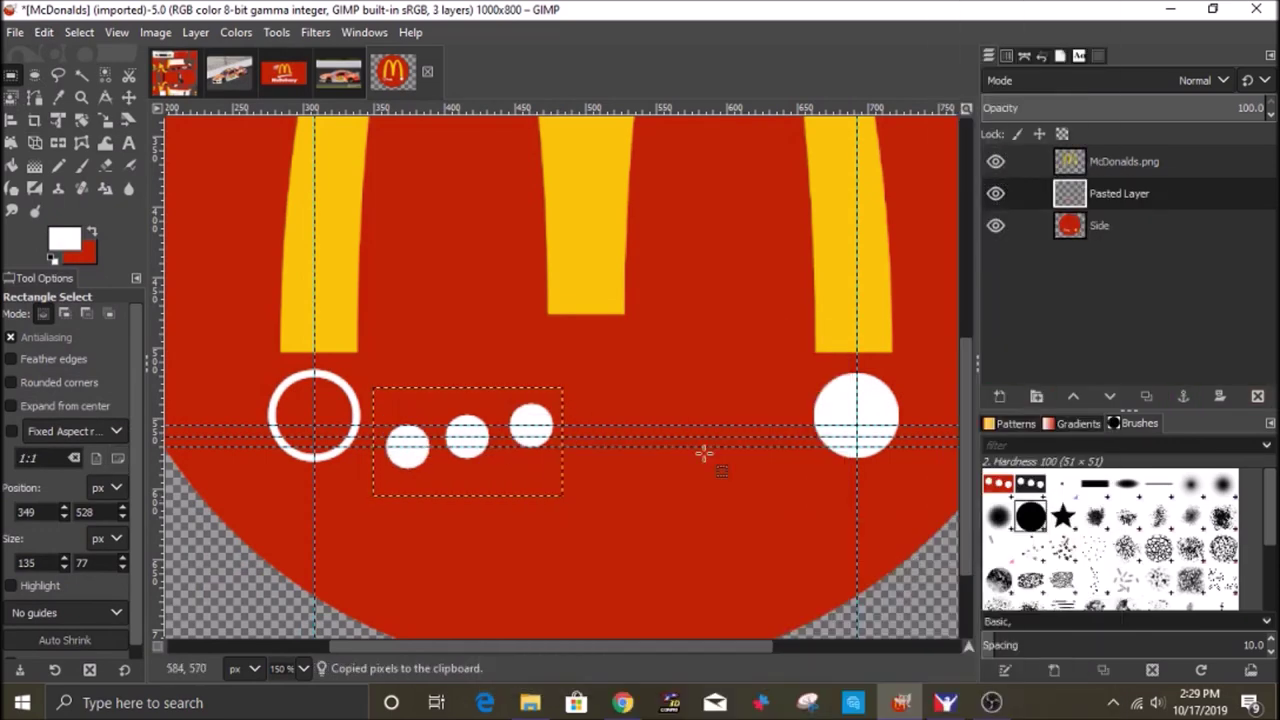
# Move the flipped dots right so they rise toward the solid white circle, mirroring the first three dots.
pyautogui.click(129, 98)
pyautogui.hotkey('shift', 'Right')
pyautogui.hotkey('shift', 'Right')
pyautogui.hotkey('shift', 'Right')
pyautogui.hotkey('shift', 'Right')
pyautogui.hotkey('shift', 'Right')
pyautogui.hotkey('shift', 'Right')
pyautogui.hotkey('shift', 'Right')
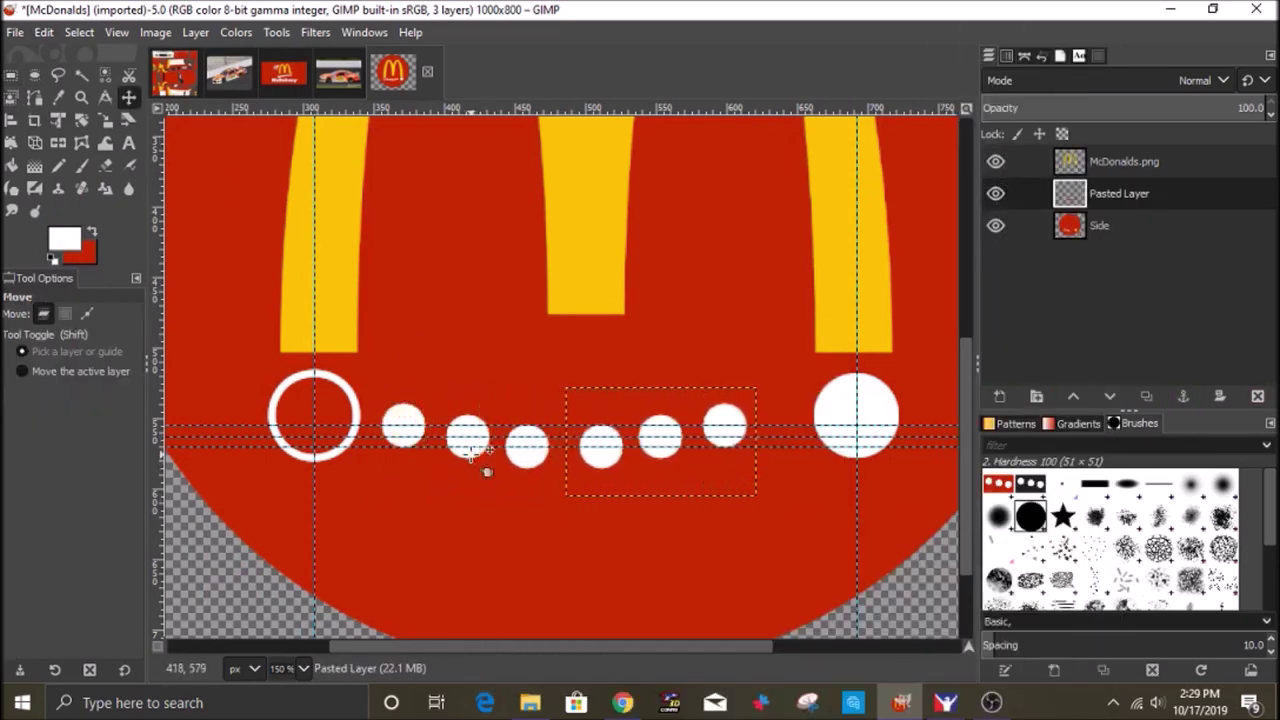
# Merge the pasted layer of flipped dots down into the Side layer.
pyautogui.click(84, 166)
pyautogui.rightClick(1118, 193)
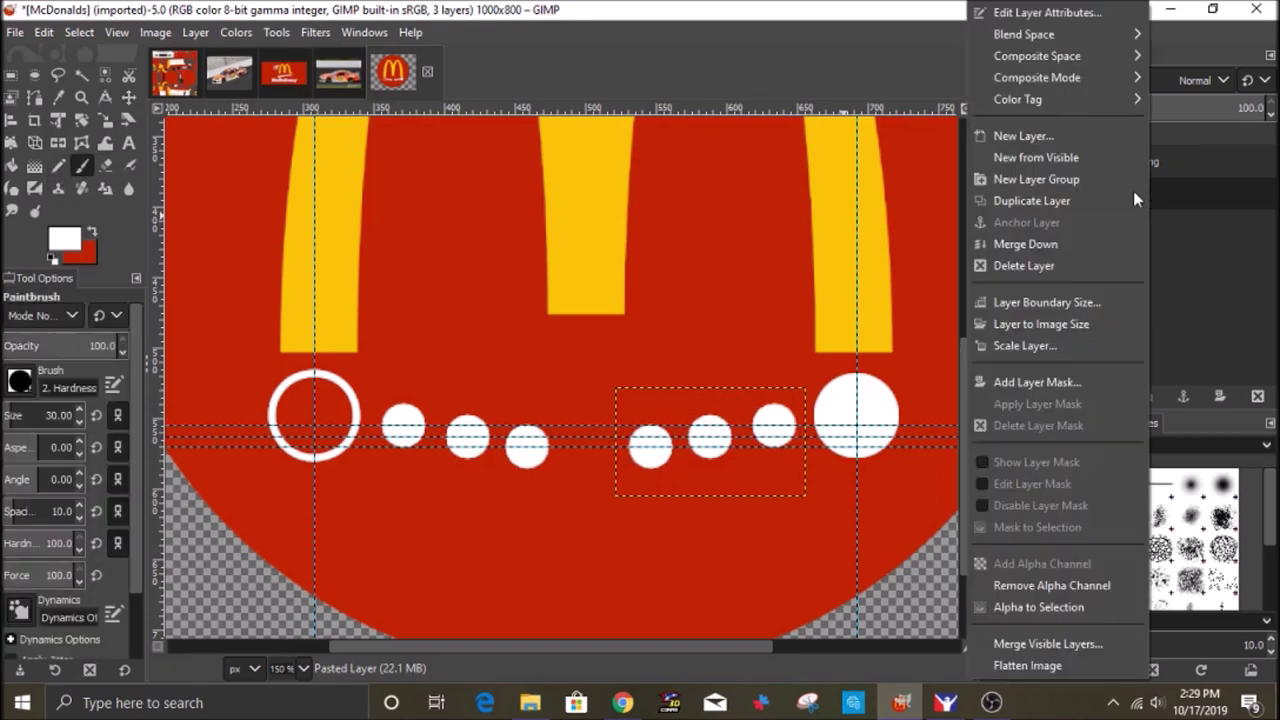
pyautogui.click(1160, 246)
# Clear the extra horizontal guides and paint a white size 30 dot in the gap midway between the two groups of three.
pyautogui.press('m')
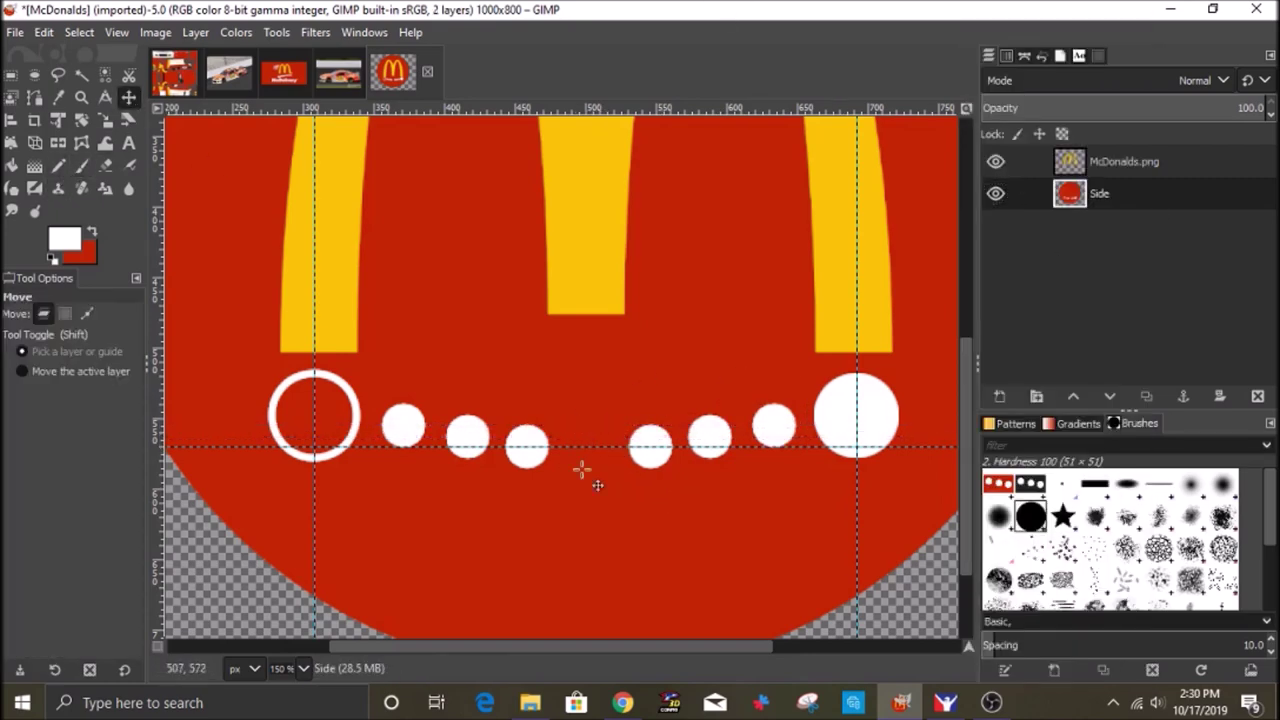
pyautogui.press('p')
pyautogui.press('m')
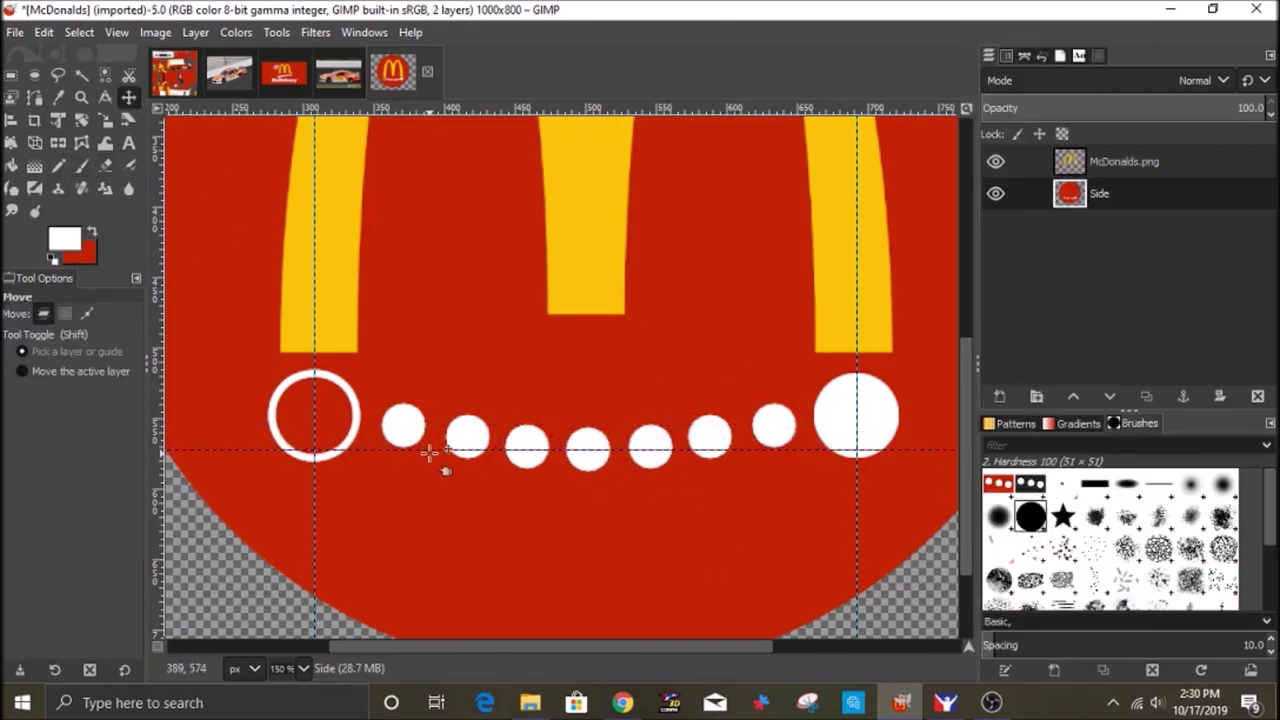
# Merge the McDonalds.png arches layer down into the Side layer.
pyautogui.press('-')
pyautogui.press('-')
pyautogui.press('-')
pyautogui.click(1120, 163)
pyautogui.rightClick(1120, 165)
pyautogui.click(975, 246)
# Crop the merged emblem layer to 758 × 754 px and copy it into the car template.
pyautogui.click(35, 120)
pyautogui.moveTo(402, 212); pyautogui.dragTo(762, 563)
pyautogui.moveTo(579, 522); pyautogui.dragTo(580, 525)
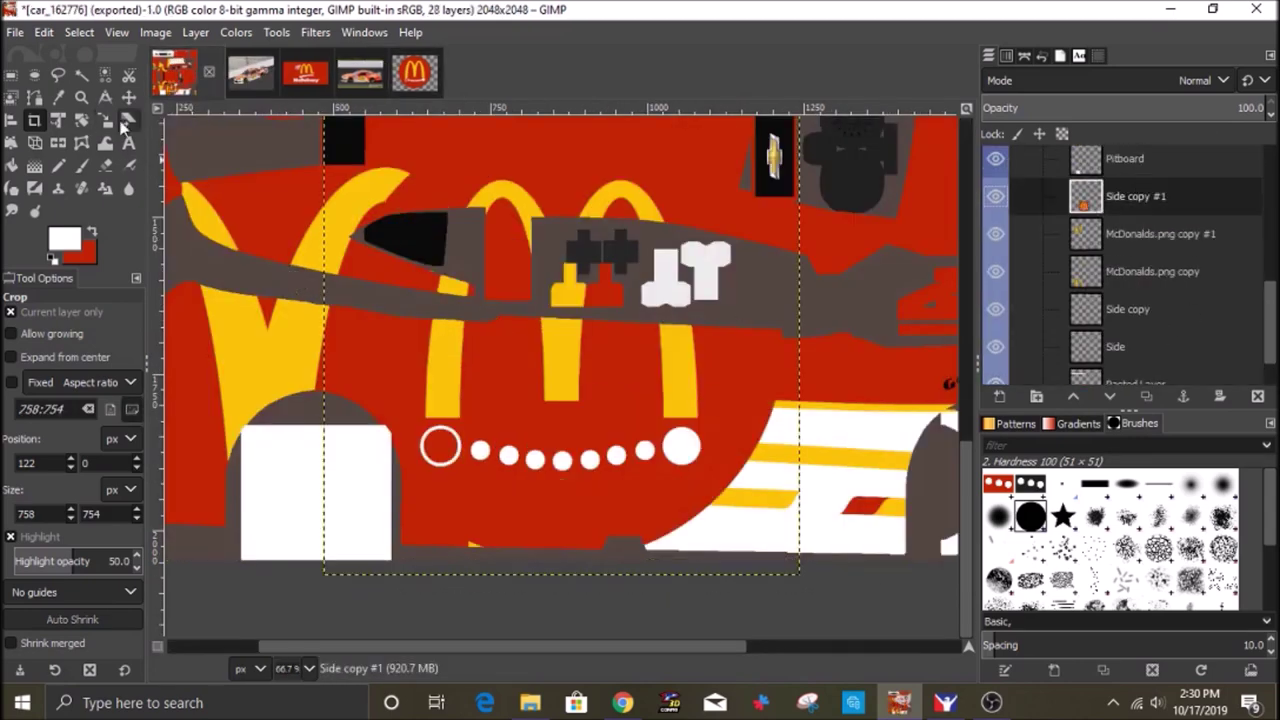
# Scale the emblem to 248 × 247 px and position it on the car side between the rear wheel and the white panel.
pyautogui.hotkey('shift', 's')
pyautogui.click(590, 345)
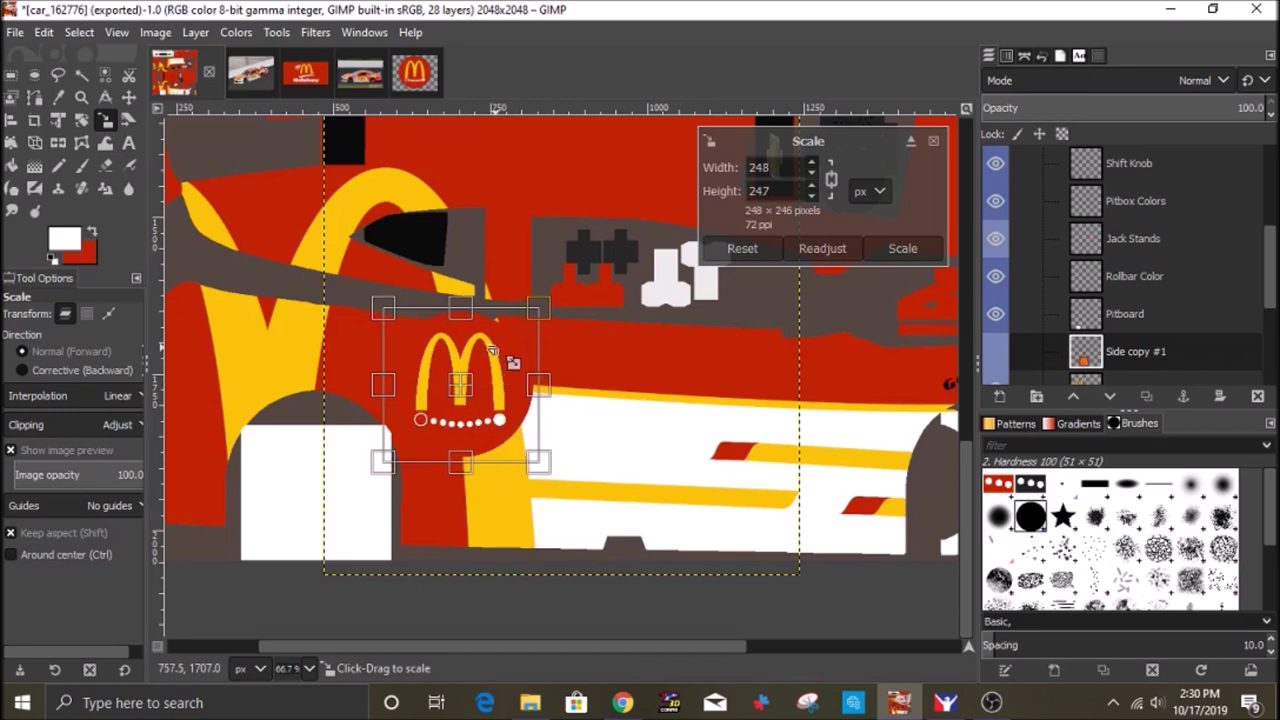
pyautogui.press('Return')
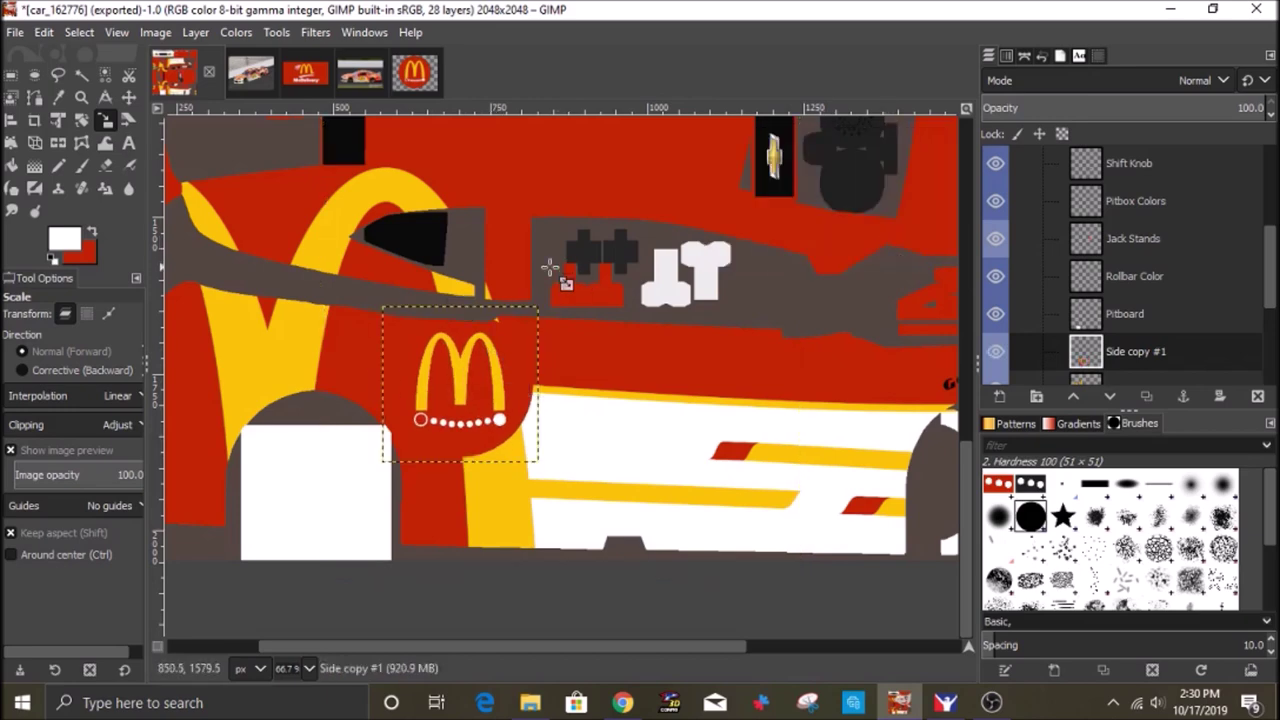
pyautogui.press('m')
pyautogui.moveTo(460, 399); pyautogui.dragTo(463, 397)
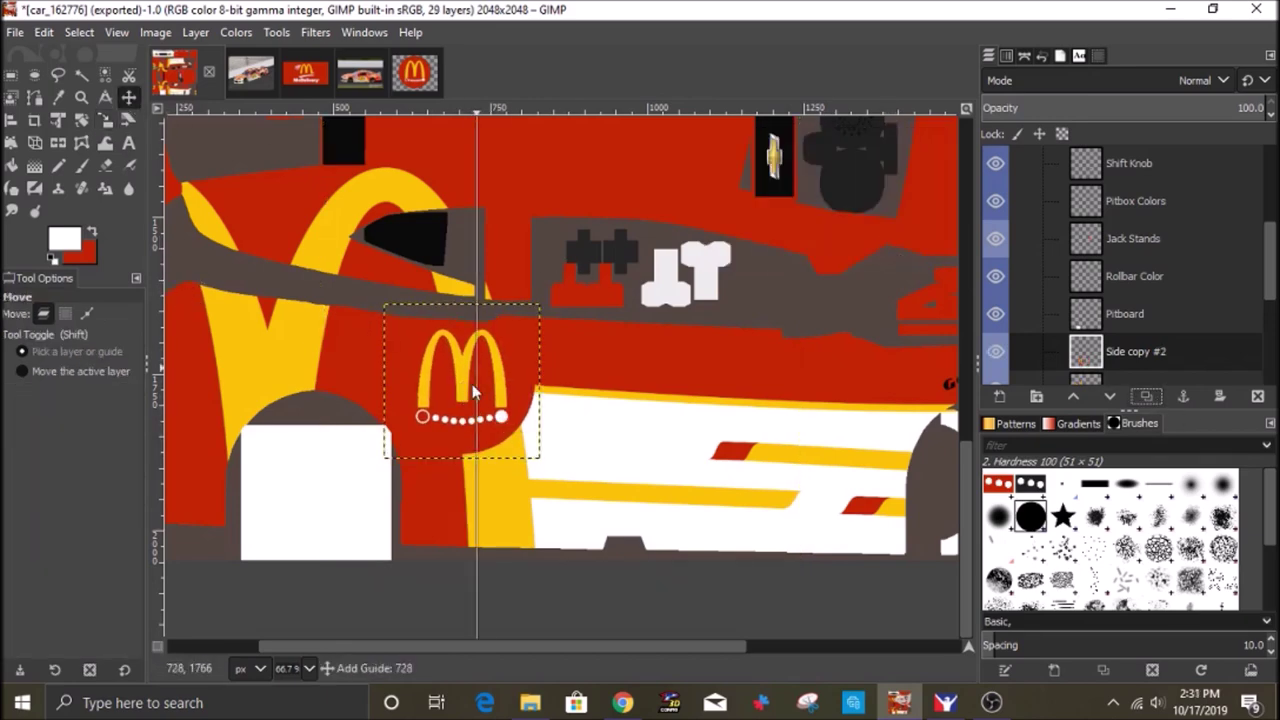
# Rotate a duplicate of the emblem by 180° and place it at the matching spot on the opposite car side.
pyautogui.moveTo(475, 383); pyautogui.dragTo(476, 206)
pyautogui.rightClick(476, 207)
pyautogui.moveTo(541, 347)
pyautogui.moveTo(690, 585)
pyautogui.click(875, 606)
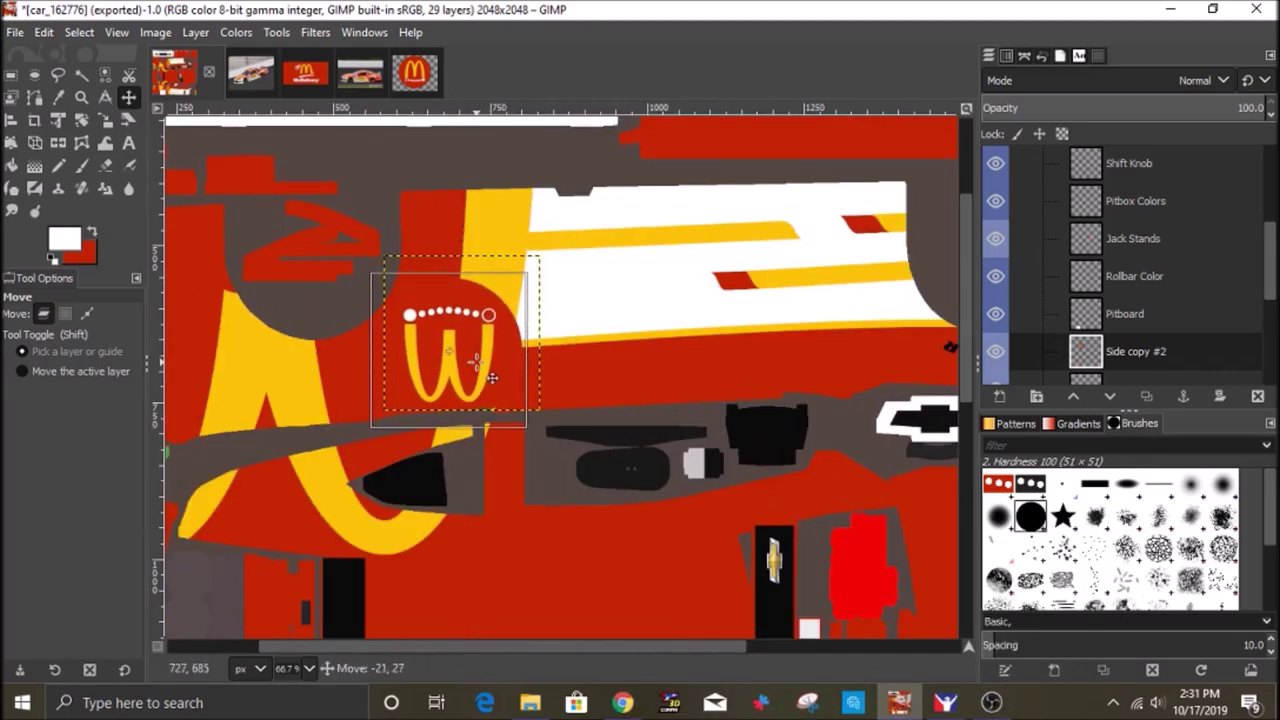
pyautogui.press('End')
# Export the updated livery, reload the car textures in iRacing and inspect the side emblem.
pyautogui.hotkey('shift', 'ctrl', 'j')
pyautogui.click(15, 32)
pyautogui.click(57, 303)
pyautogui.click(945, 703)
pyautogui.hotkey('ctrl', 'r')
pyautogui.scroll(3, 834, 484)
pyautogui.scroll(-5, 834, 484)
pyautogui.scroll(3, 838, 470)
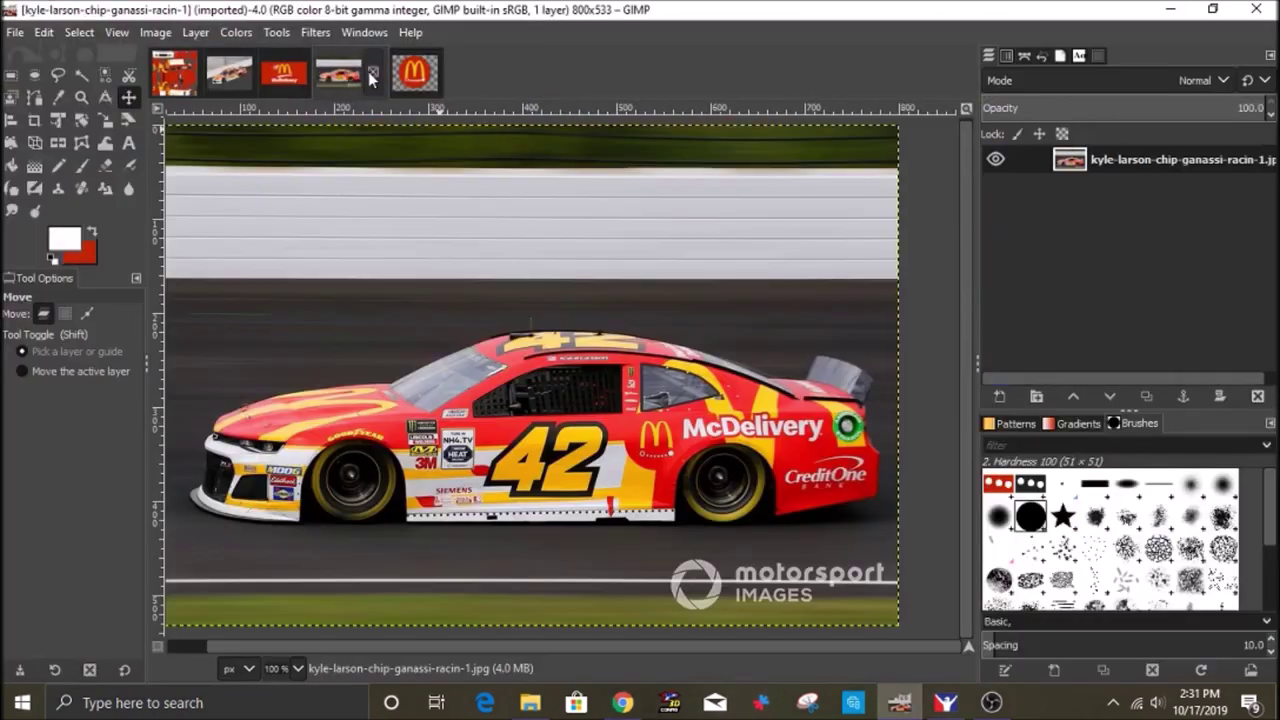
# Back in GIMP, scale the upright side emblem layer (Side copy #1) down to 234 × 233 px.
pyautogui.click(175, 72)
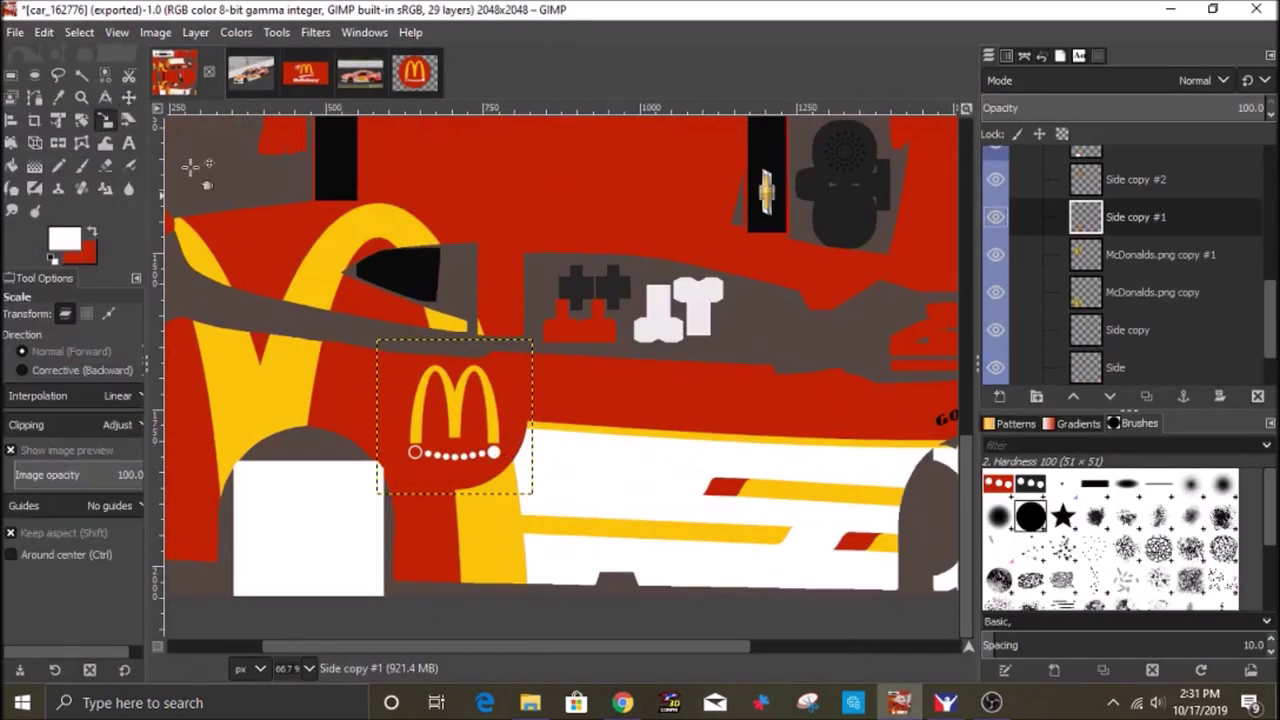
pyautogui.click(406, 347)
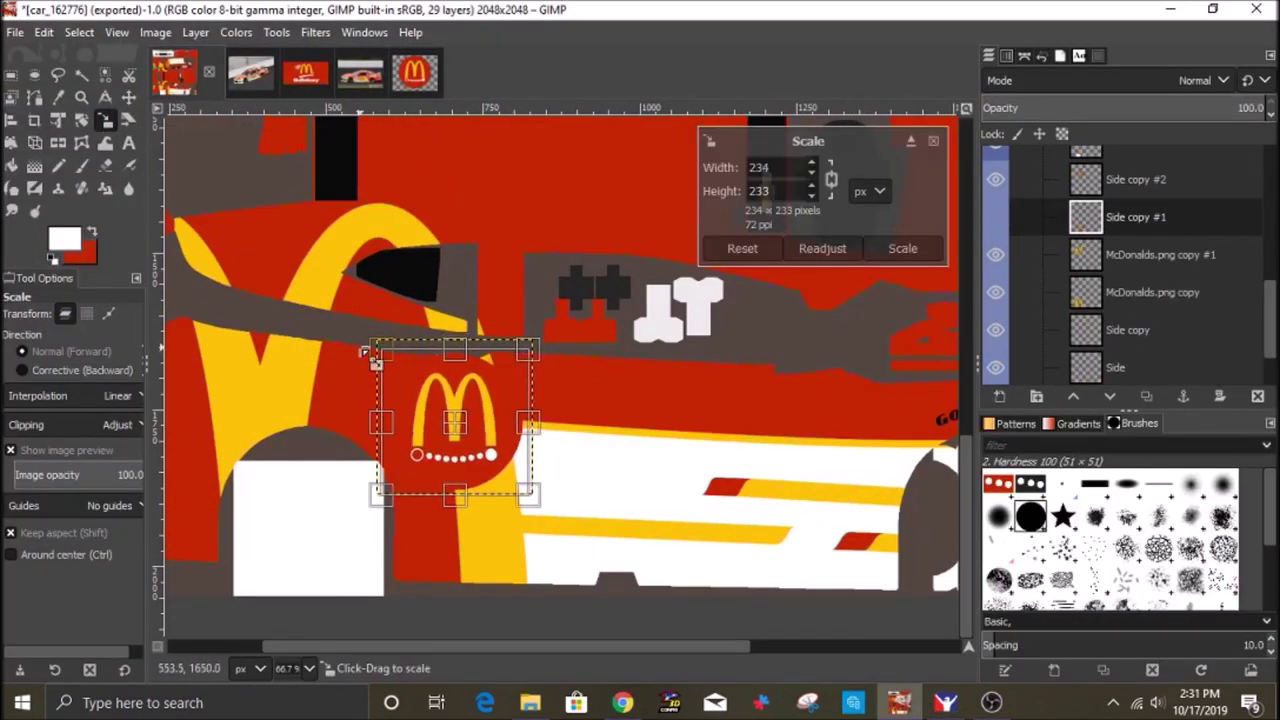
pyautogui.click(902, 248)
# Scale the upside-down emblem layer (Side copy #2) on the opposite car side down slightly to match.
pyautogui.click(1136, 180)
pyautogui.scroll(12, 811, 317)
pyautogui.click(499, 569)
pyautogui.moveTo(499, 569); pyautogui.dragTo(491, 562)
pyautogui.click(903, 248)
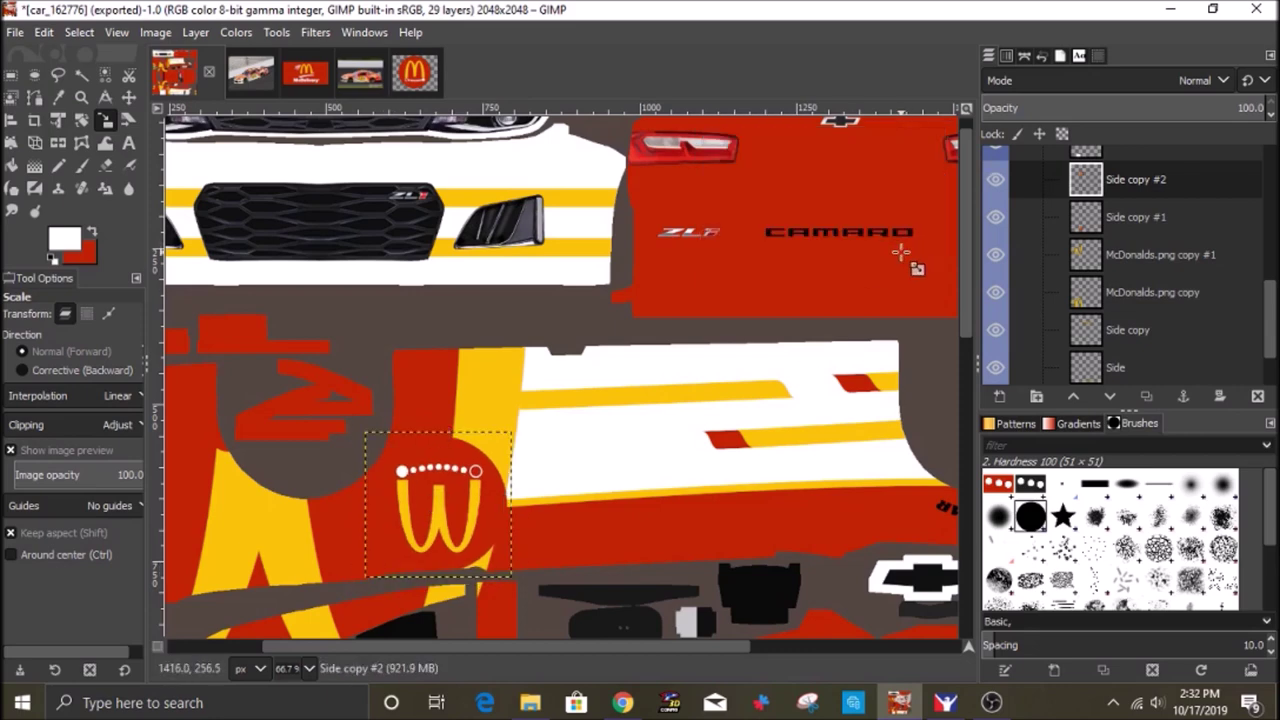
# Crop the Logo.jpg layer to the McDelivery wordmark at 640 × 143 px.
pyautogui.click(305, 72)
pyautogui.click(34, 120)
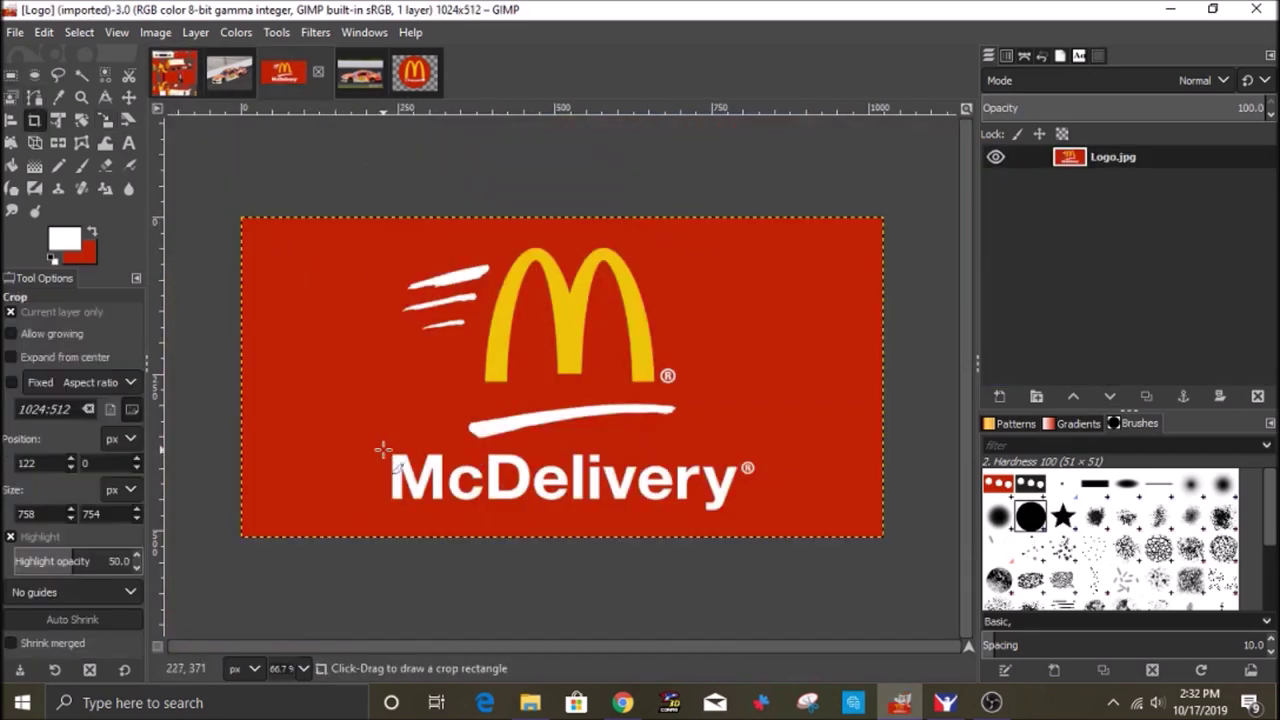
pyautogui.moveTo(771, 523); pyautogui.dragTo(771, 527)
pyautogui.moveTo(397, 456); pyautogui.dragTo(377, 452)
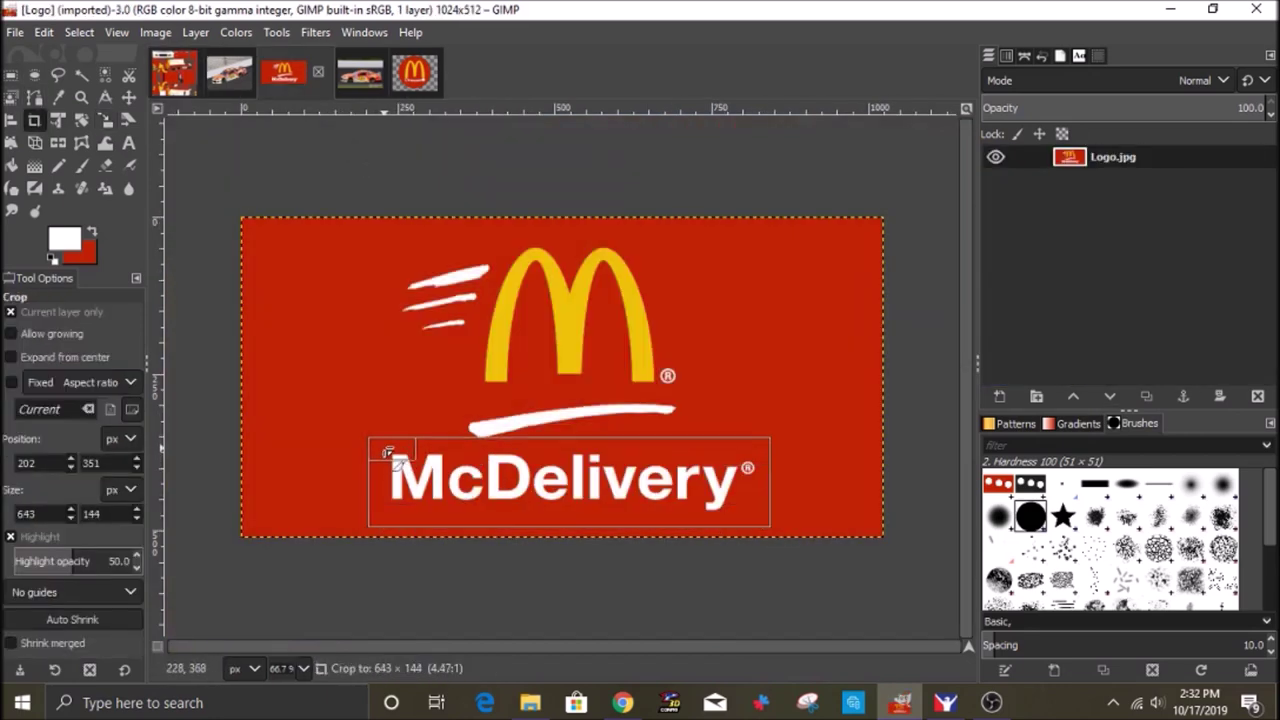
pyautogui.click(530, 490)
# Check the side-view reference photo and sample the wordmark's red background as the foreground color.
pyautogui.click(355, 72)
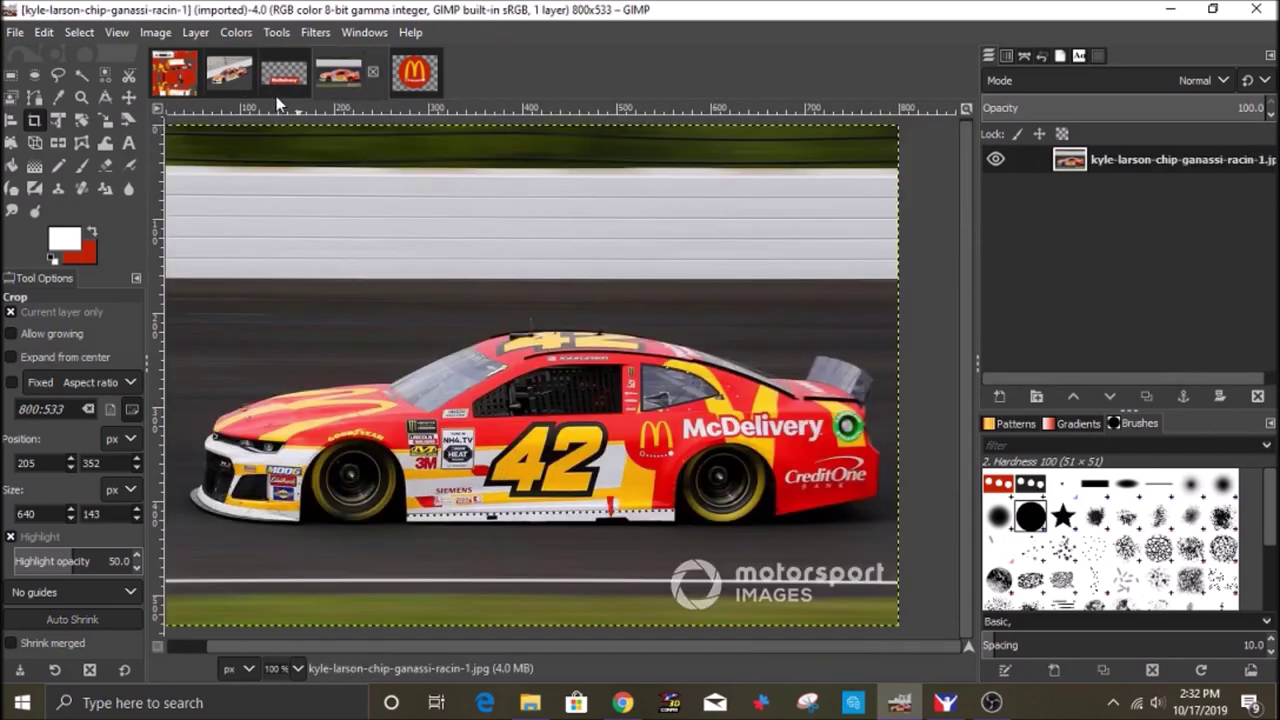
pyautogui.click(175, 73)
pyautogui.click(415, 73)
pyautogui.click(284, 73)
pyautogui.click(59, 98)
pyautogui.click(328, 405)
pyautogui.click(65, 239)
pyautogui.doubleClick(332, 432)
pyautogui.click(371, 215)
pyautogui.click(236, 33)
pyautogui.click(434, 234)
# Move the McDelivery layer up on its canvas and scale it slightly smaller.
pyautogui.click(129, 98)
pyautogui.moveTo(367, 419); pyautogui.dragTo(359, 367)
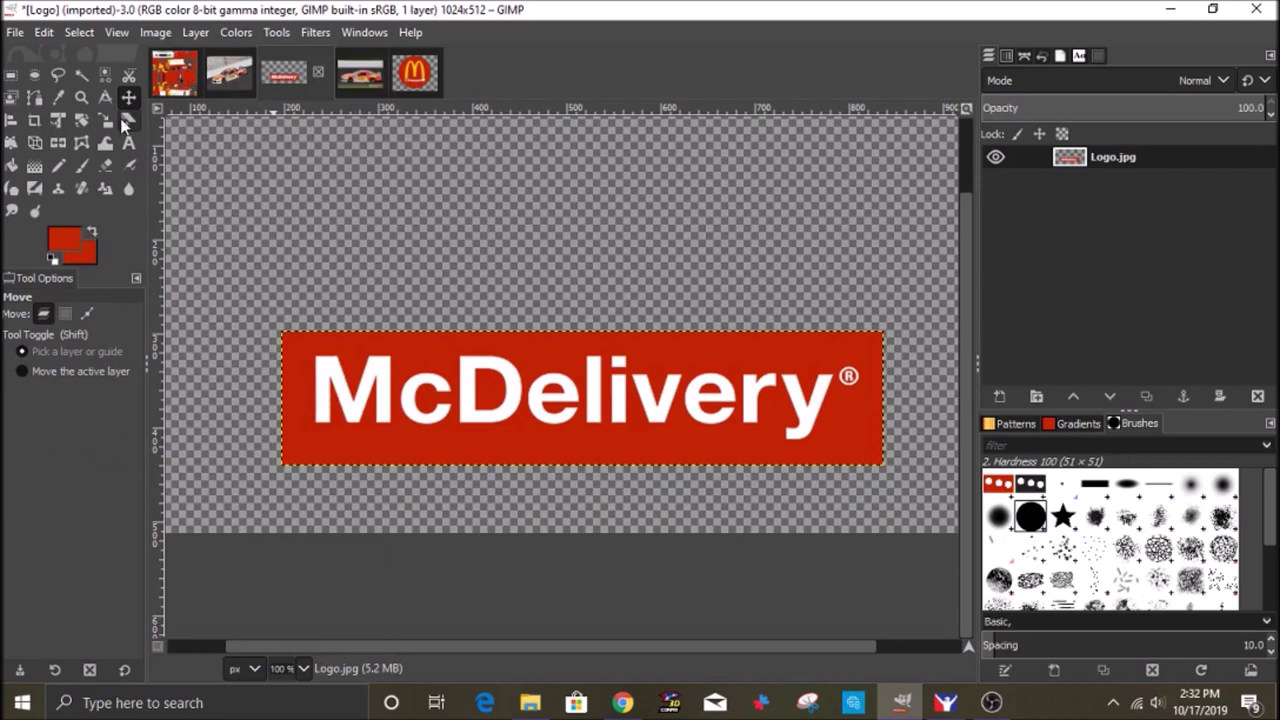
pyautogui.click(106, 121)
pyautogui.click(300, 345)
pyautogui.click(885, 257)
pyautogui.click(236, 33)
pyautogui.click(85, 124)
pyautogui.moveTo(285, 336); pyautogui.dragTo(290, 338)
pyautogui.click(885, 259)
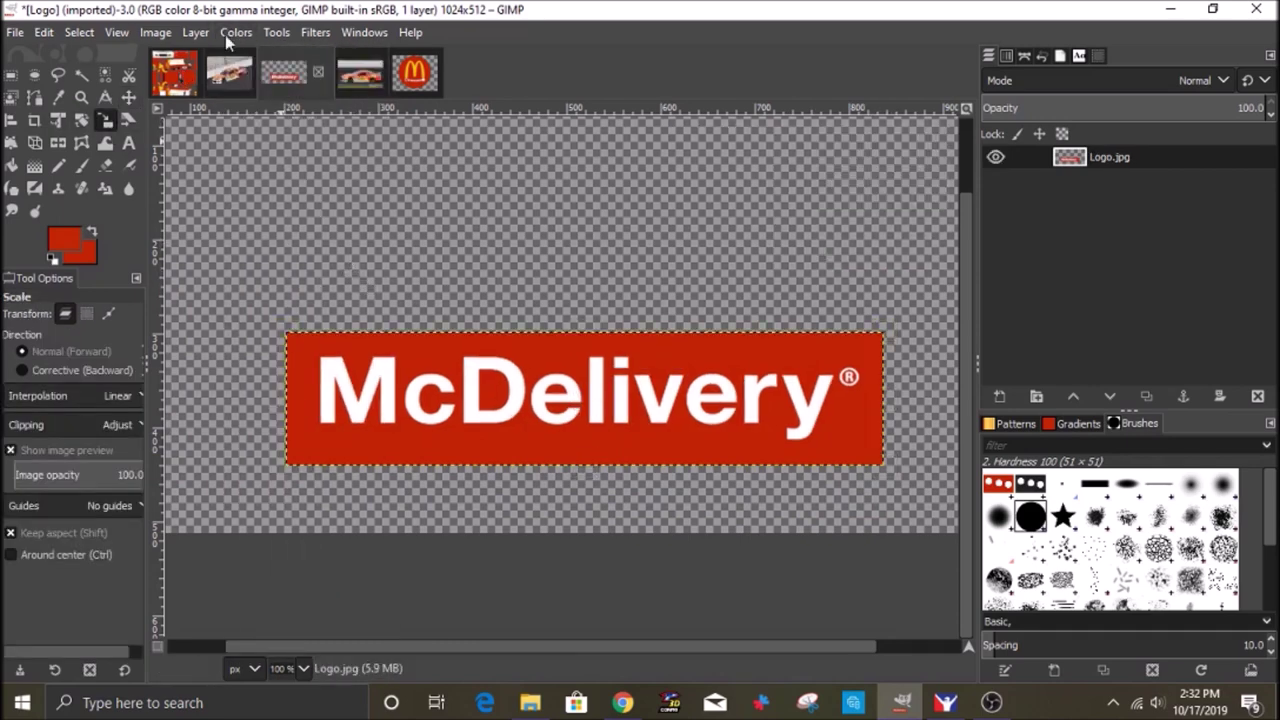
# Remove the red background from the McDelivery wordmark with Color to Alpha.
pyautogui.click(236, 33)
pyautogui.click(352, 567)
pyautogui.click(322, 305)
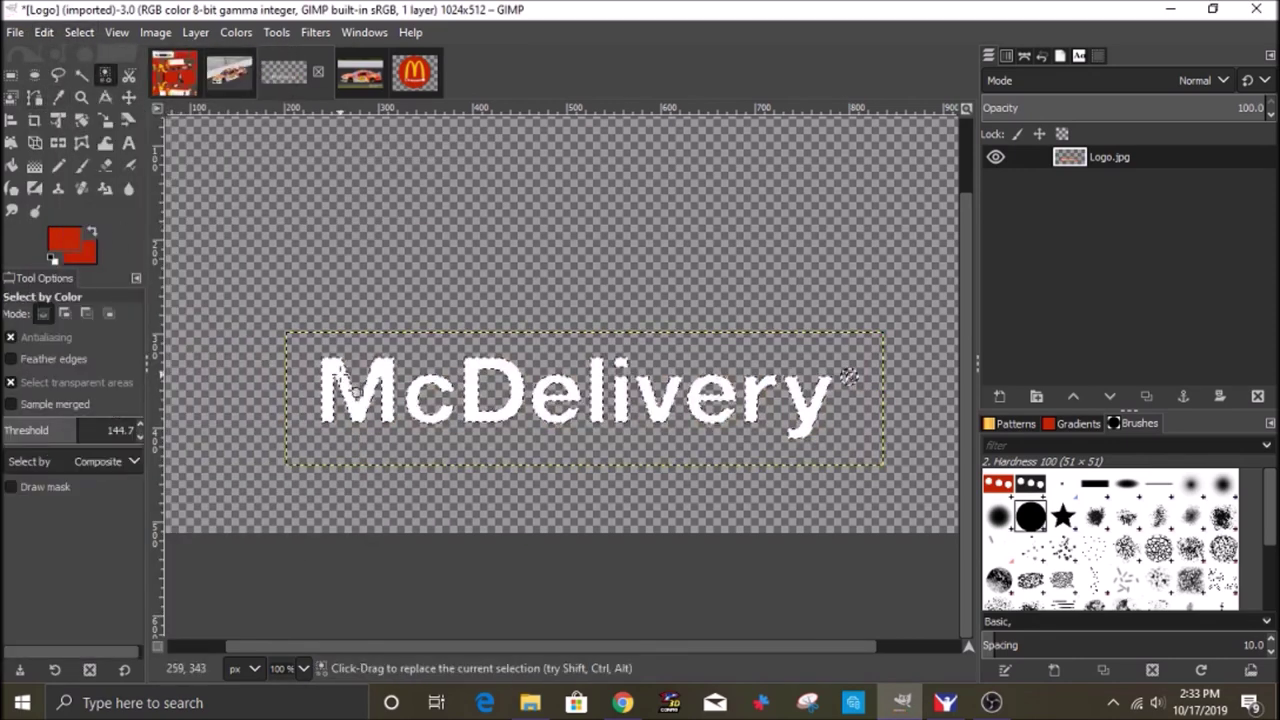
# Grow the selection around the McDelivery letters, and shrink it by 5 px to form a border outline.
pyautogui.rightClick(344, 382)
pyautogui.moveTo(383, 448)
pyautogui.click(566, 541)
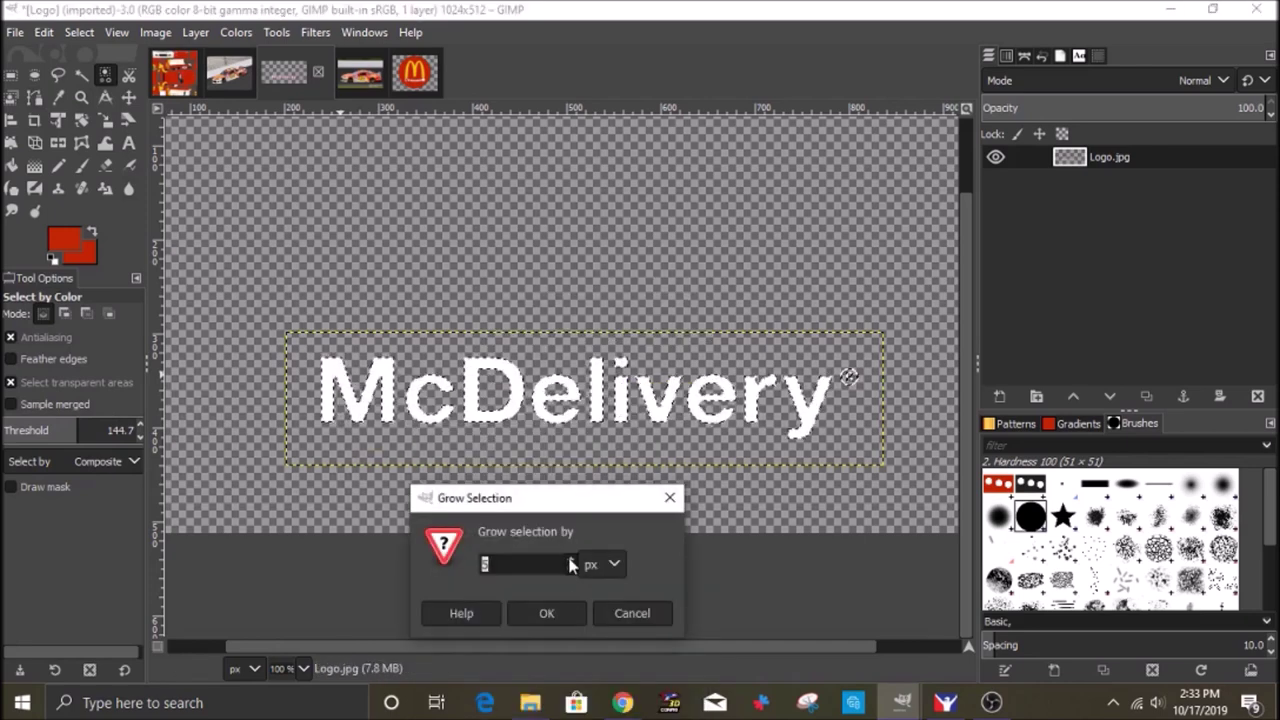
pyautogui.click(547, 613)
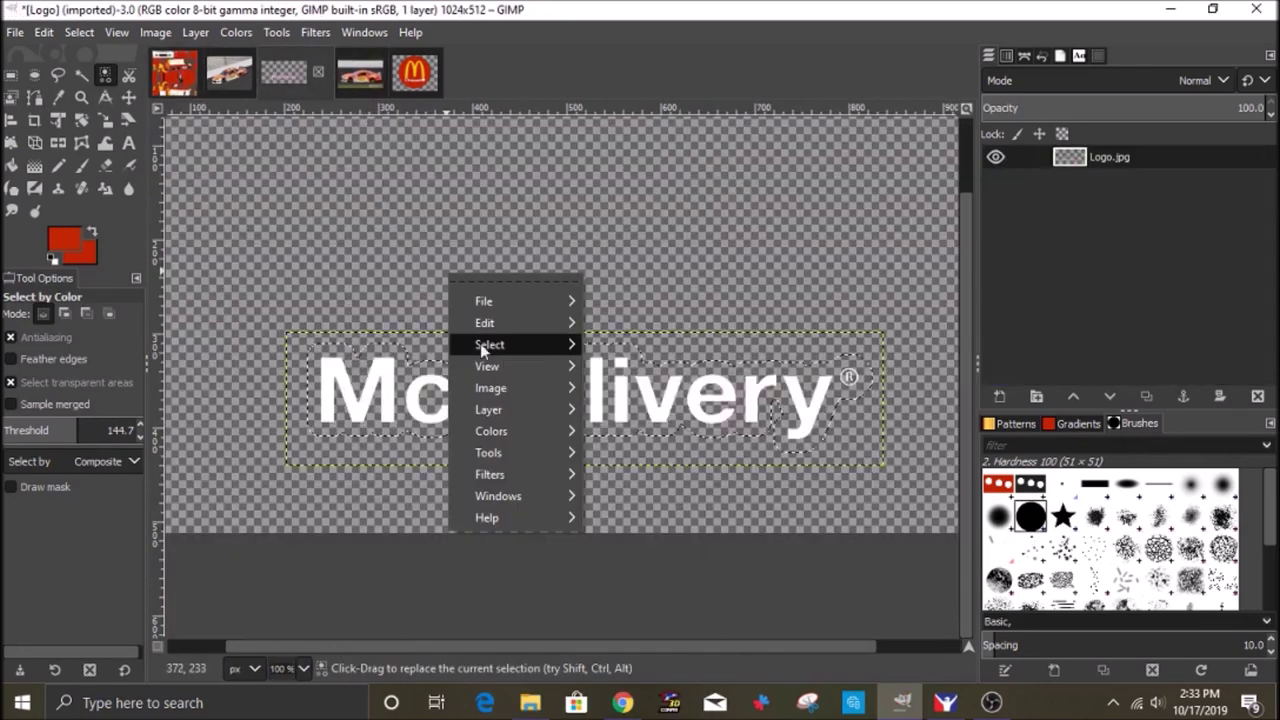
pyautogui.click(663, 419)
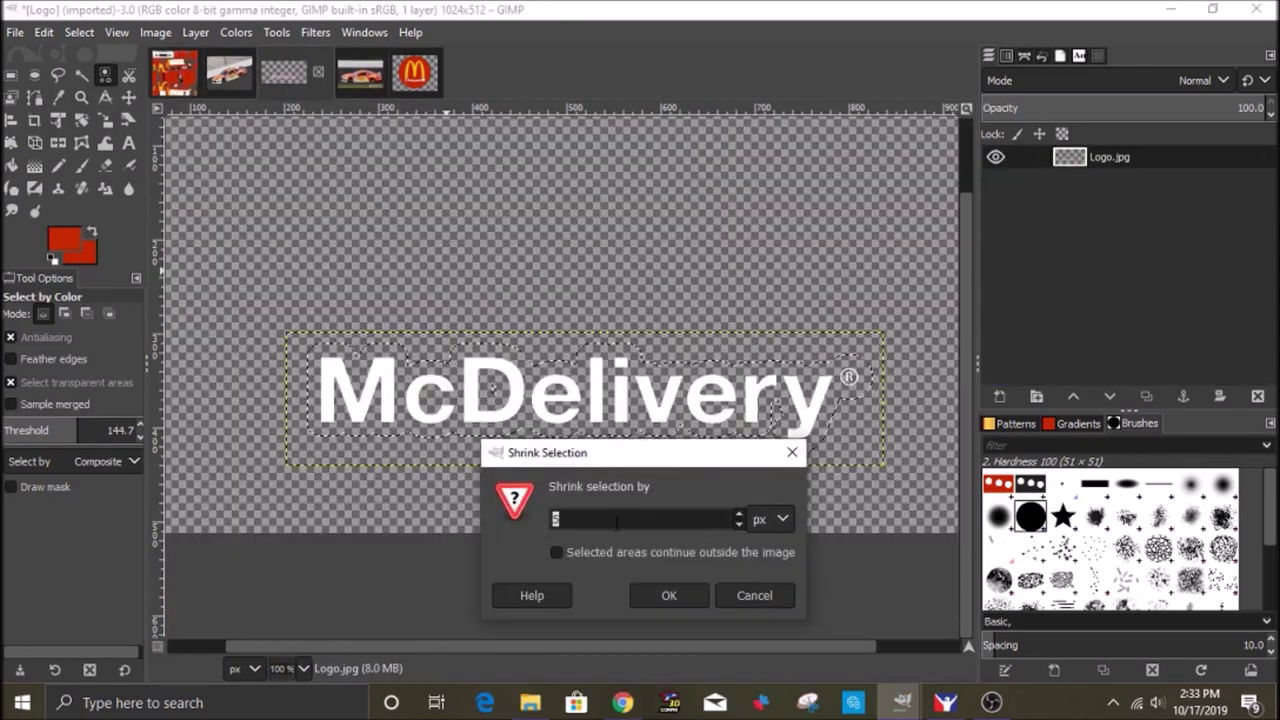
pyautogui.click(679, 594)
# Fill the grown selection with red on the lower Logo.jpg layer, deselect it, and paint the remaining gaps between letters red.
pyautogui.click(1106, 181)
pyautogui.rightClick(612, 368)
pyautogui.moveTo(629, 406)
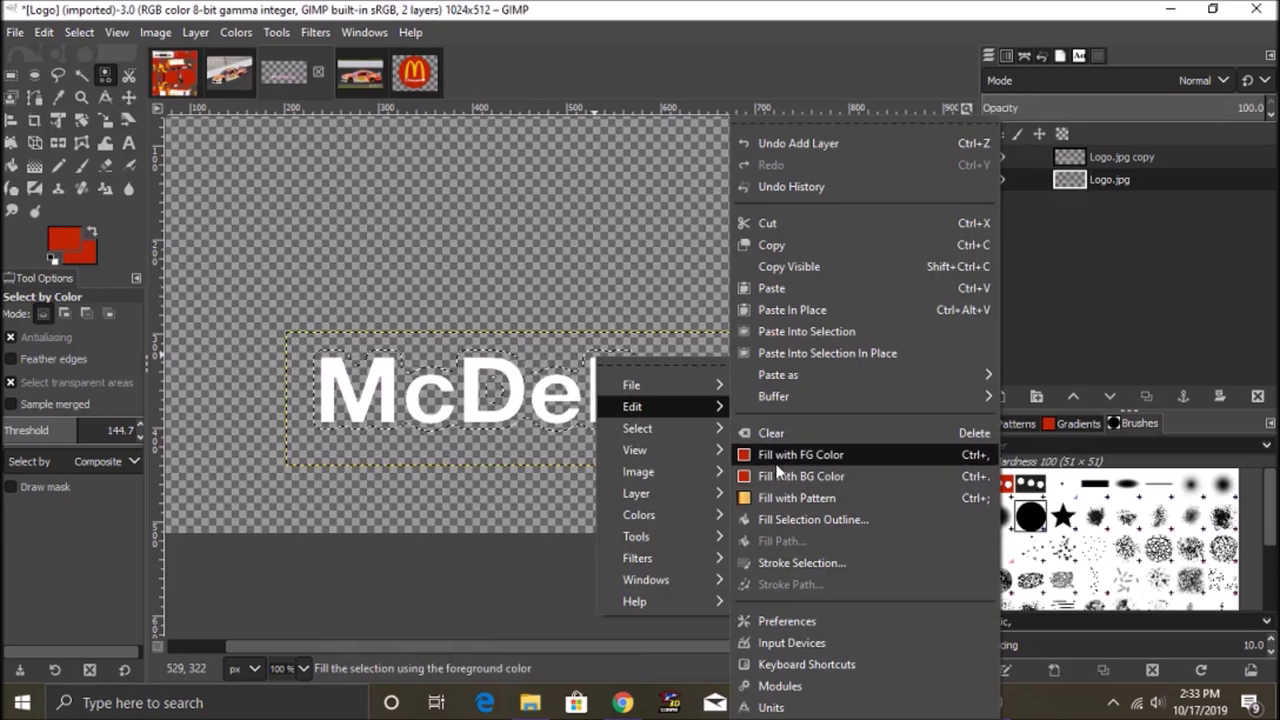
pyautogui.click(829, 474)
pyautogui.click(79, 32)
pyautogui.click(95, 80)
pyautogui.click(80, 172)
pyautogui.click(495, 393)
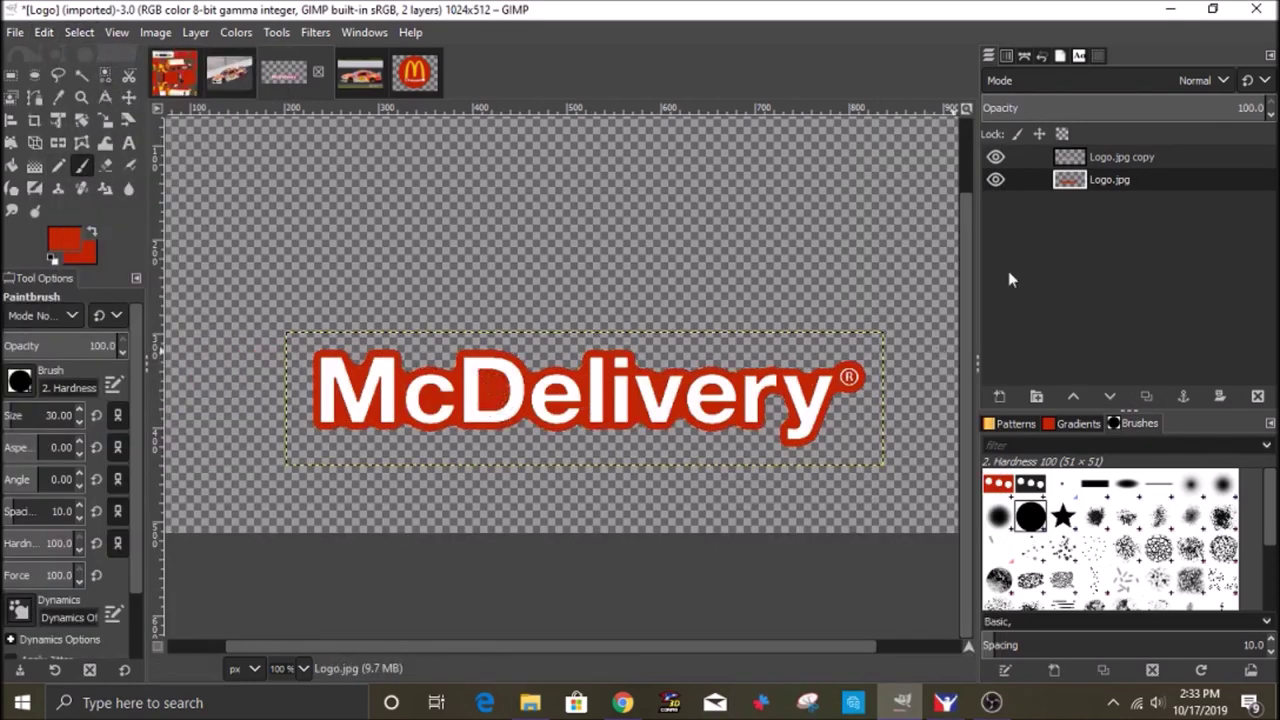
# Merge the white lettering copy down onto the red outline and copy the wordmark into the car template.
pyautogui.rightClick(1129, 158)
pyautogui.click(1000, 238)
pyautogui.moveTo(1063, 160); pyautogui.dragTo(317, 386)
# Position the McDelivery wordmark above the rear wheel arch and scale it to fit between the taillight and the emblem.
pyautogui.click(129, 98)
pyautogui.moveTo(1128, 367); pyautogui.dragTo(1128, 163)
pyautogui.moveTo(543, 381); pyautogui.dragTo(350, 481)
pyautogui.click(106, 120)
pyautogui.moveTo(170, 434); pyautogui.dragTo(221, 446)
pyautogui.click(903, 248)
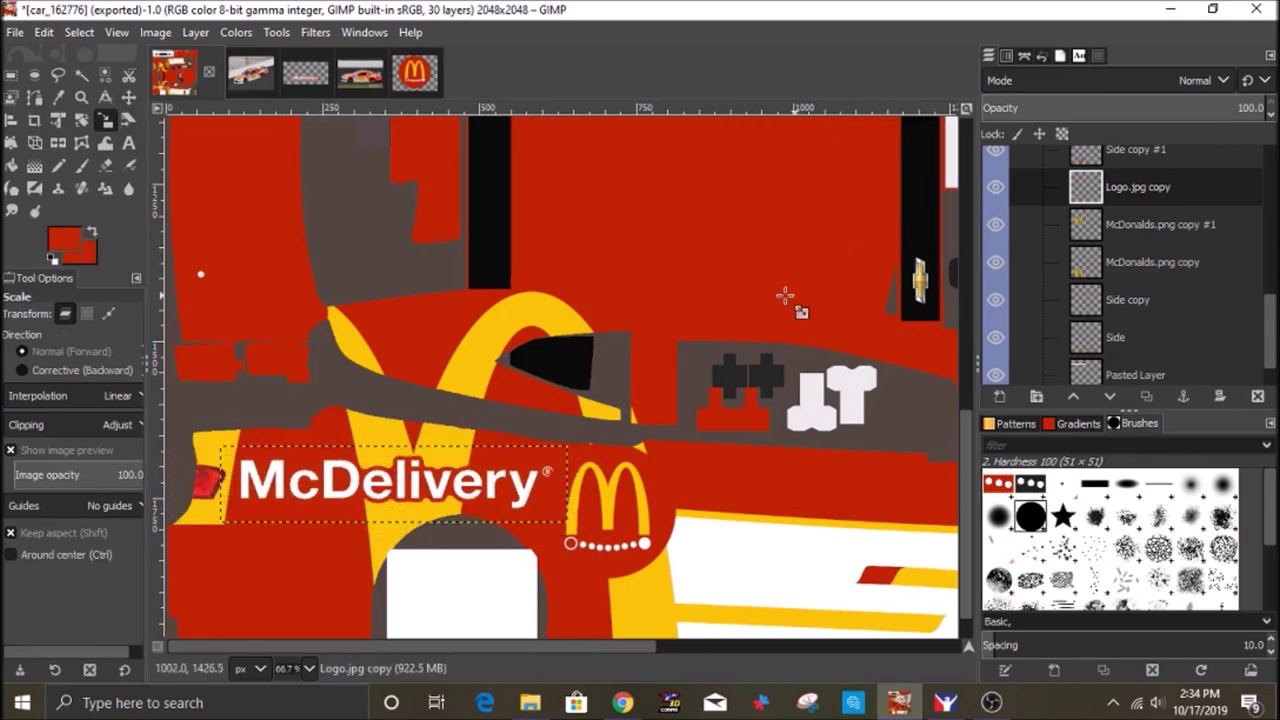
# Raise the wordmark layer above Side copy #2 and nudge it into line with the emblem.
pyautogui.moveTo(1130, 197); pyautogui.dragTo(1128, 176)
pyautogui.click(129, 98)
pyautogui.moveTo(399, 486); pyautogui.dragTo(400, 486)
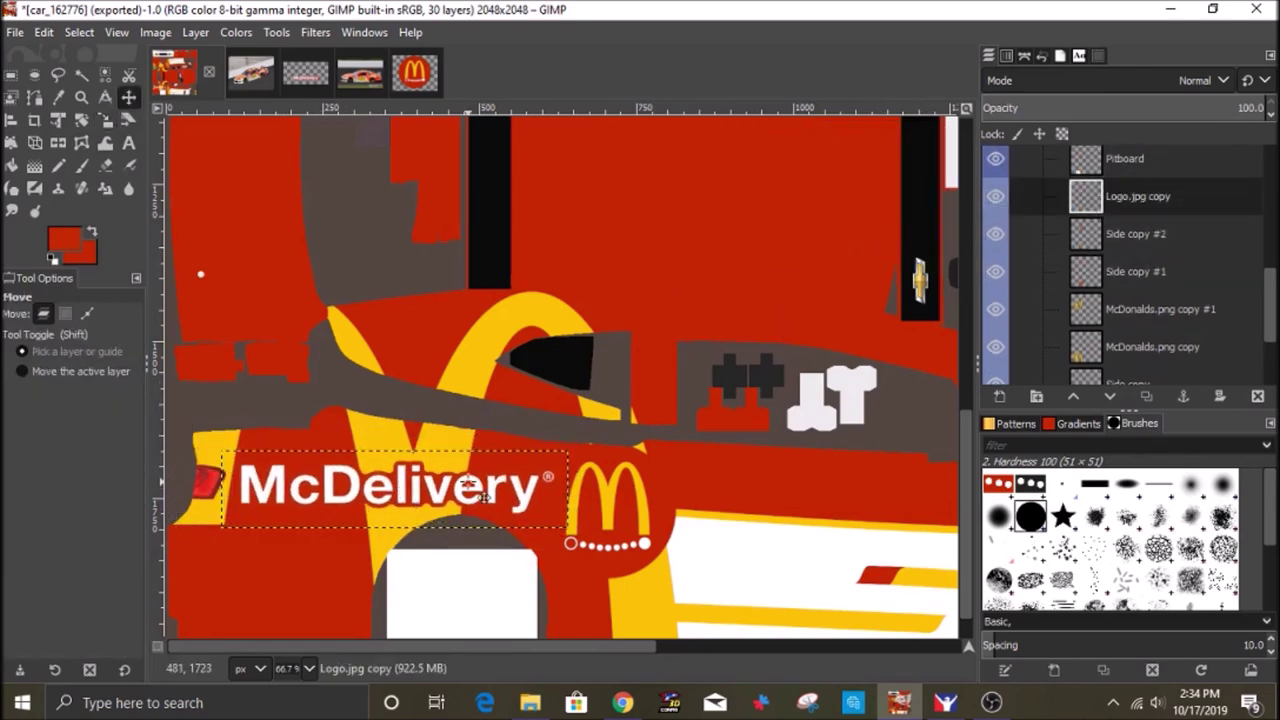
# Duplicate the McDelivery wordmark, place the copy on the opposite car side and rotate it by 180°.
pyautogui.click(1146, 398)
pyautogui.moveTo(477, 486); pyautogui.dragTo(447, 482)
pyautogui.rightClick(423, 222)
pyautogui.moveTo(480, 358)
pyautogui.moveTo(615, 583)
pyautogui.click(850, 647)
# Rotate the upside-down wordmark slightly to follow the body line.
pyautogui.click(82, 121)
pyautogui.moveTo(194, 360); pyautogui.dragTo(191, 366)
pyautogui.click(902, 271)
# Scale the upside-down wordmark down and shift it toward the taillight, comparing it with the reference photo.
pyautogui.click(129, 98)
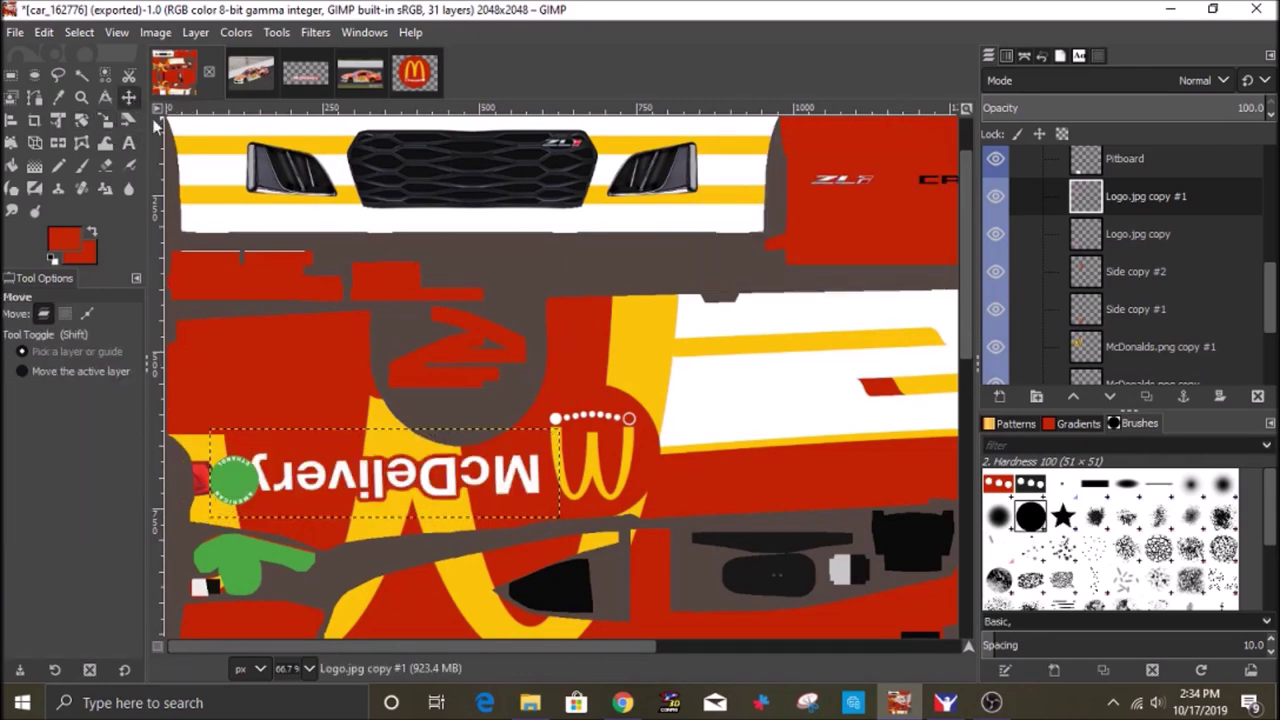
pyautogui.click(355, 77)
pyautogui.click(163, 84)
pyautogui.click(106, 121)
pyautogui.moveTo(223, 520); pyautogui.dragTo(250, 515)
pyautogui.click(902, 249)
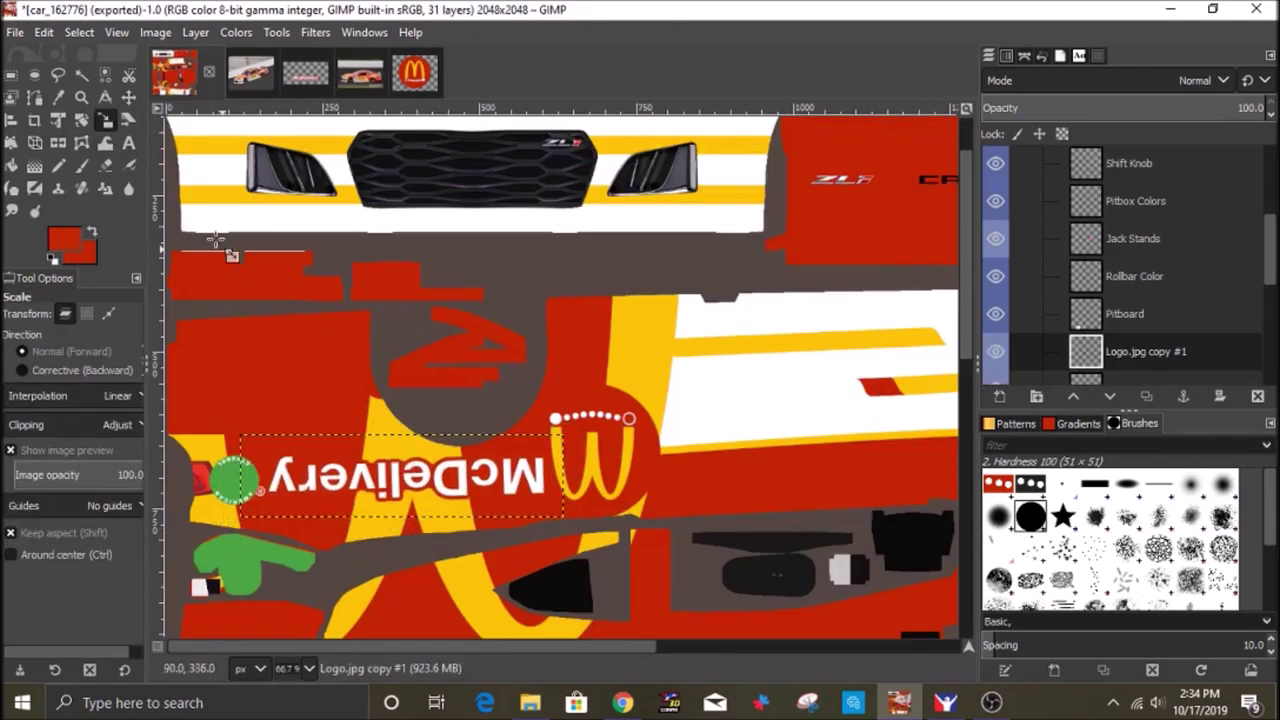
pyautogui.click(129, 98)
pyautogui.moveTo(387, 482); pyautogui.dragTo(374, 486)
pyautogui.click(365, 78)
pyautogui.click(176, 86)
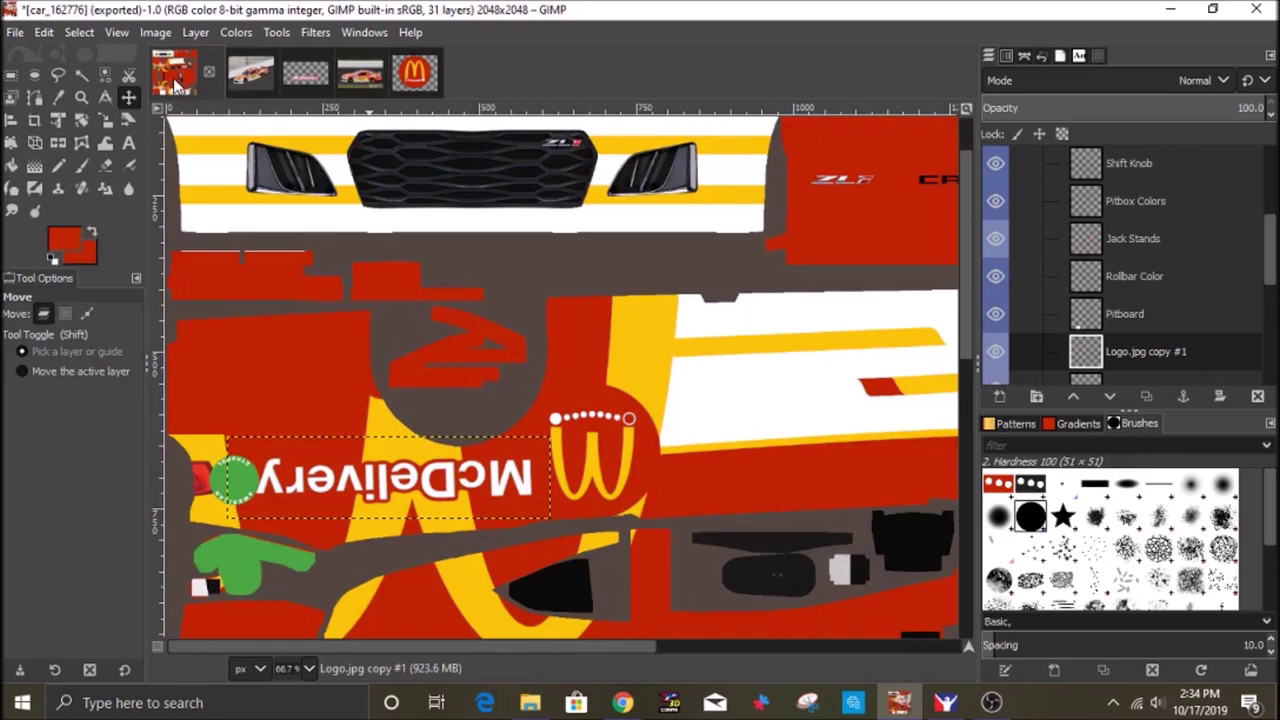
# Rotate the upright McDelivery wordmark by 1.76° and move it up slightly above the rear wheel arch.
pyautogui.scroll(-10, 341, 367)
pyautogui.hotkey('shift', 'r')
pyautogui.moveTo(583, 313); pyautogui.dragTo(588, 320)
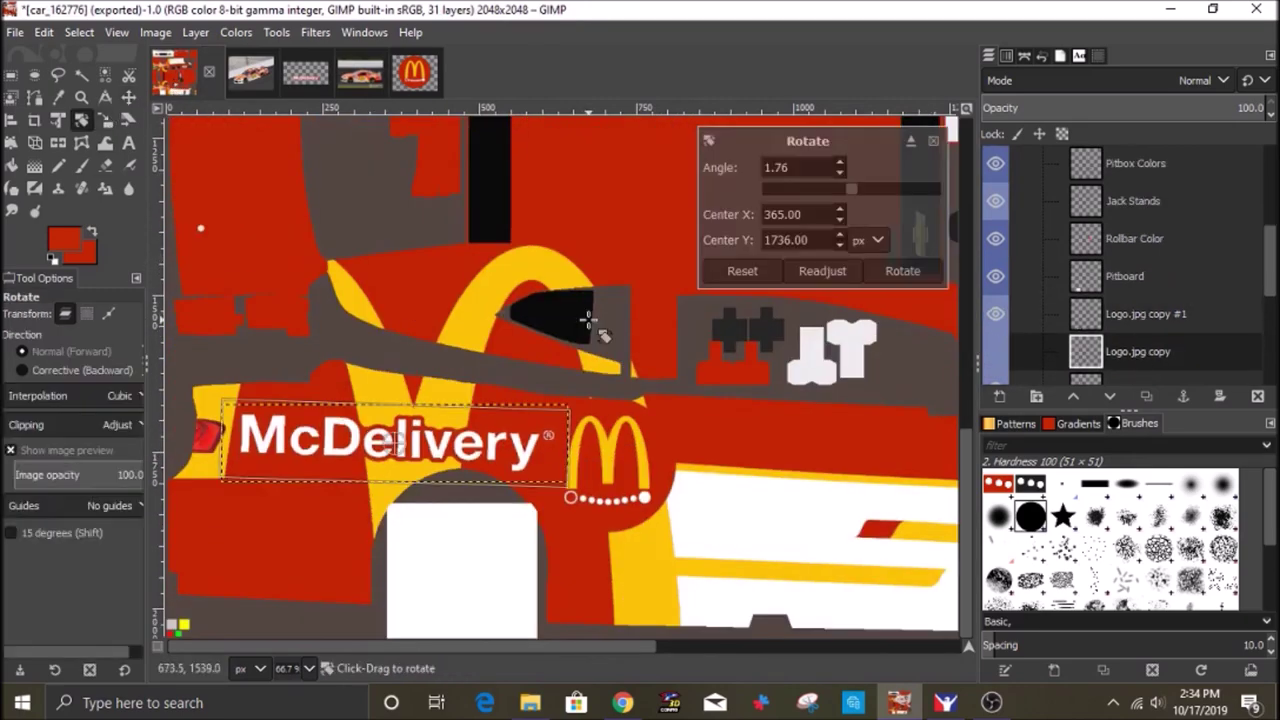
pyautogui.click(902, 271)
pyautogui.click(129, 97)
pyautogui.moveTo(400, 440); pyautogui.dragTo(400, 434)
# Export the livery, reload the car textures in iRacing and check the McDelivery wordmark on the car side.
pyautogui.scroll(-10, 1063, 363)
pyautogui.click(1125, 364)
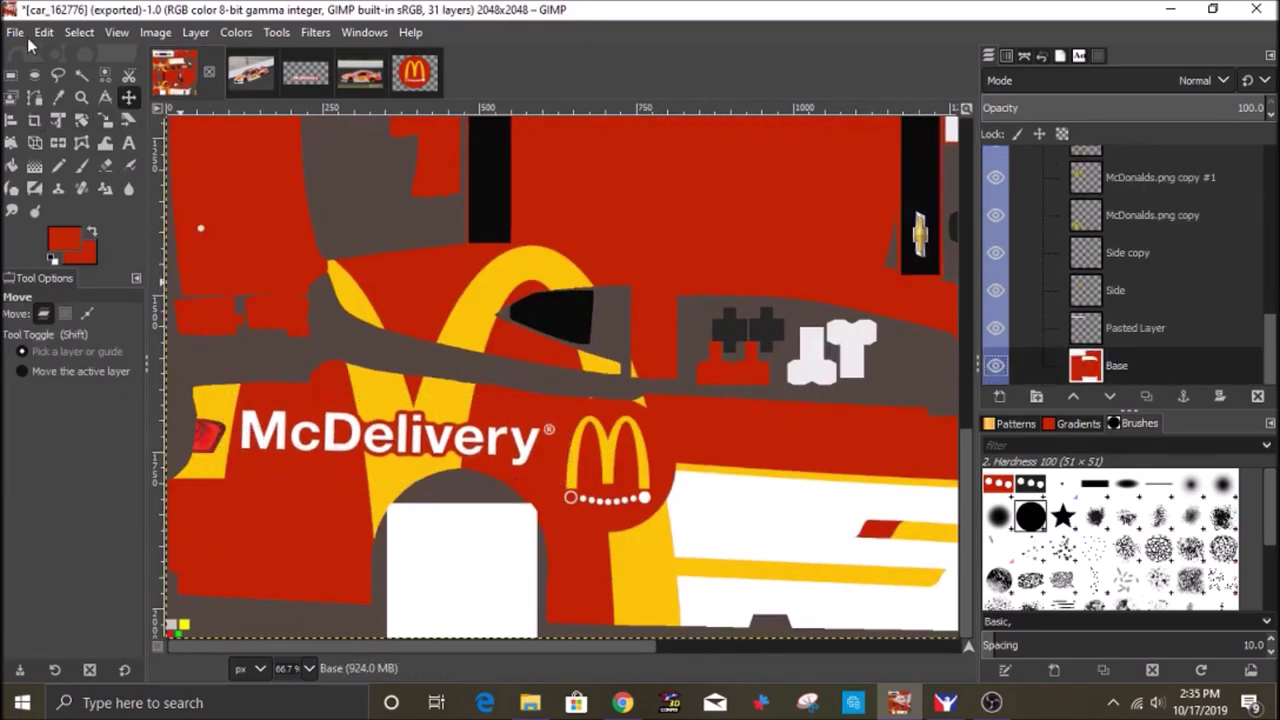
pyautogui.click(943, 704)
pyautogui.hotkey('ctrl', 'r')
pyautogui.press('d')
pyautogui.press('a')
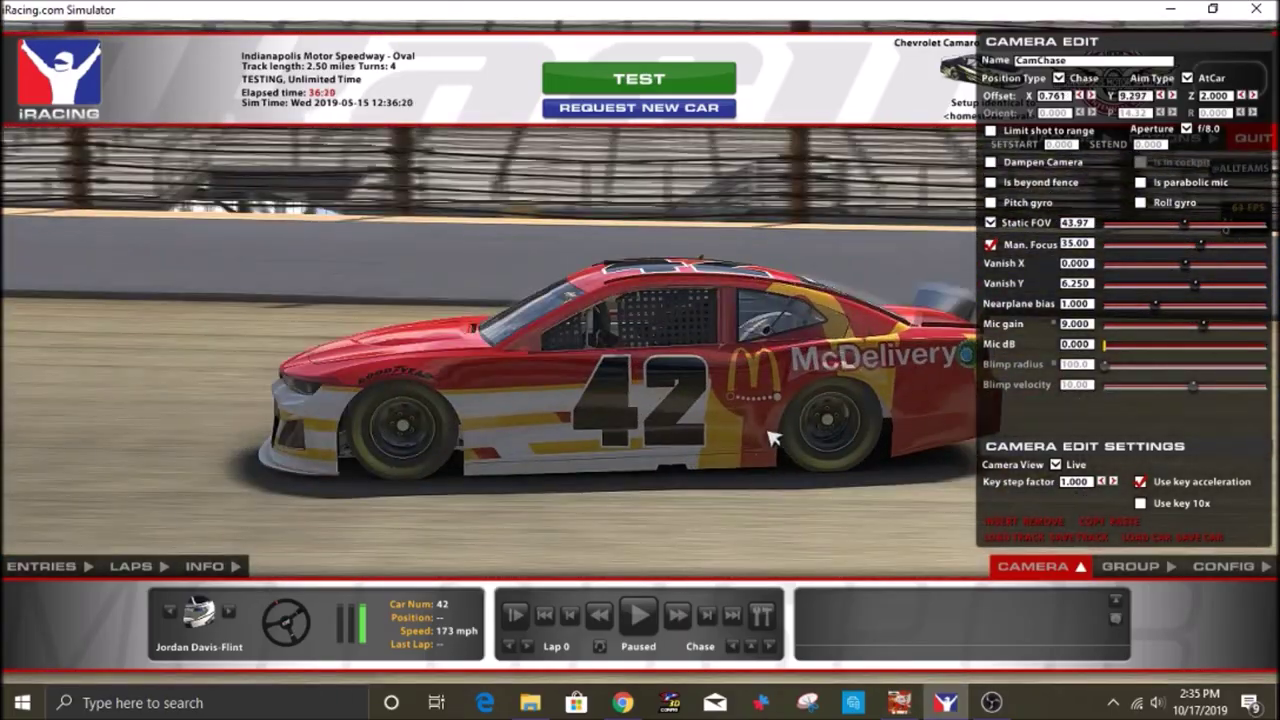
# Return to GIMP, check the reference photo, and show the Wire layer over the lower side of the car template.
pyautogui.click(905, 704)
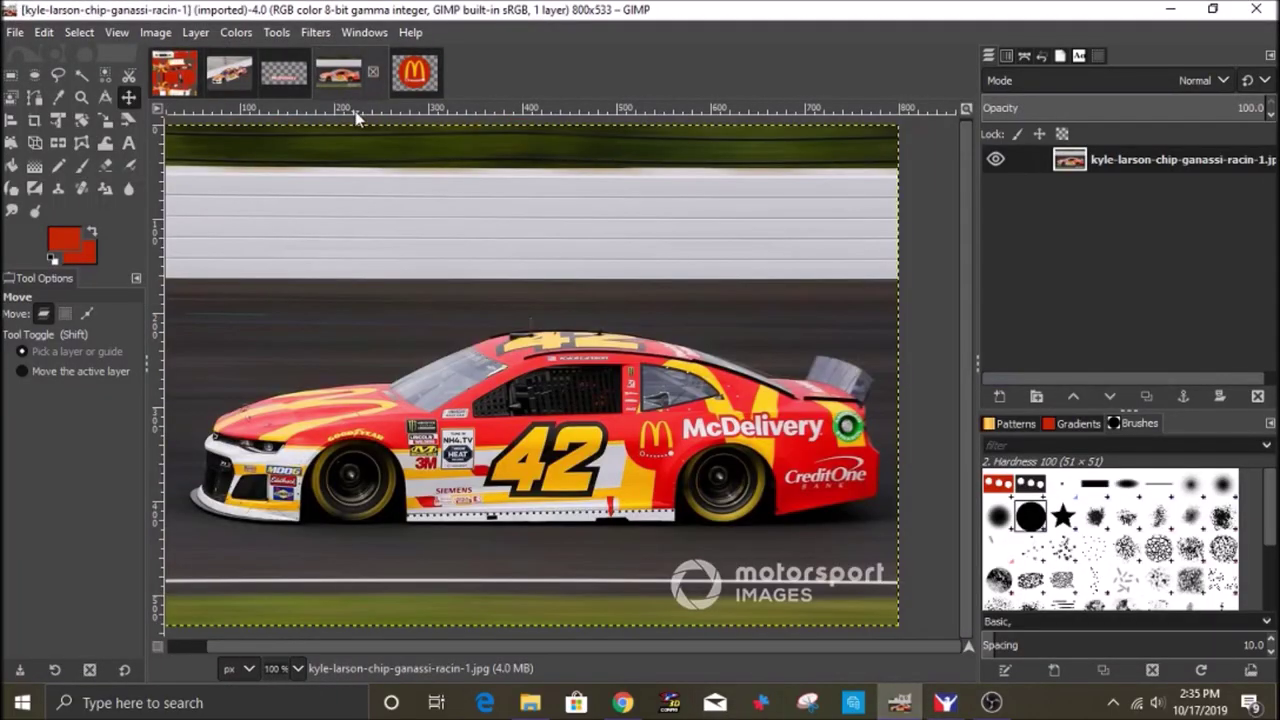
pyautogui.click(176, 73)
pyautogui.moveTo(622, 646); pyautogui.dragTo(738, 645)
pyautogui.scroll(15, 1169, 322)
pyautogui.click(1042, 164)
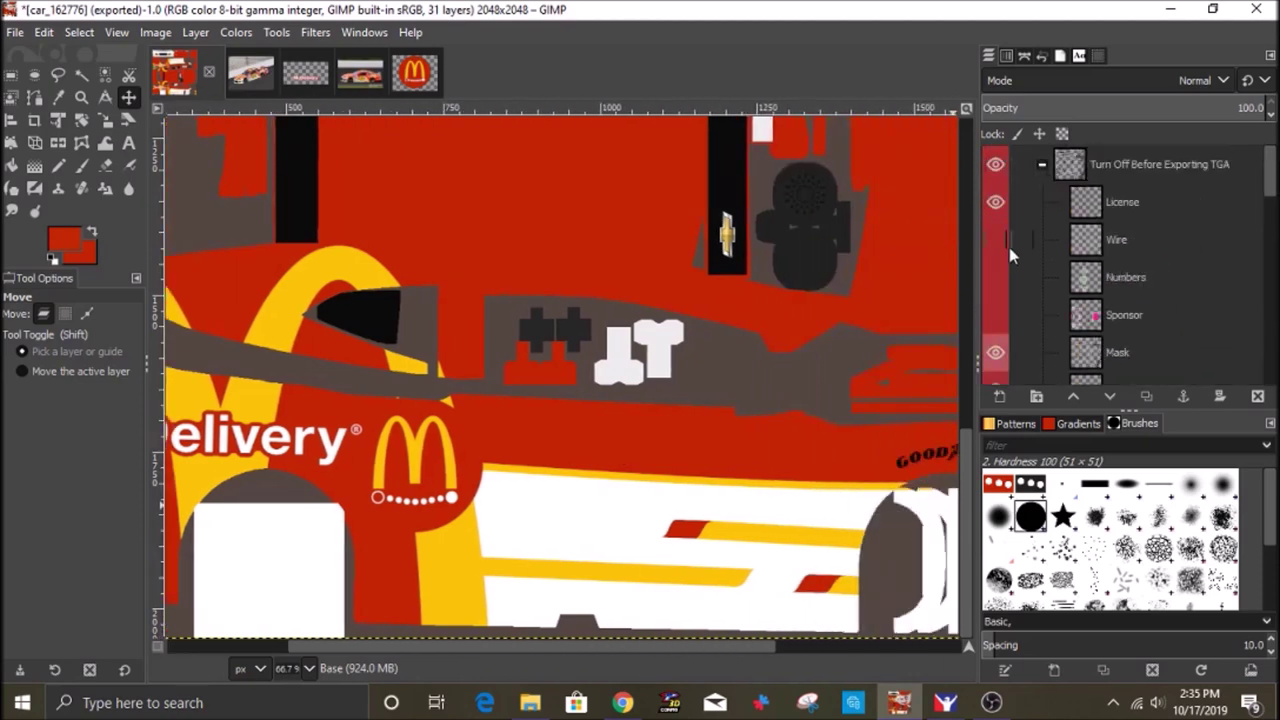
pyautogui.click(995, 240)
pyautogui.scroll(-10, 1030, 260)
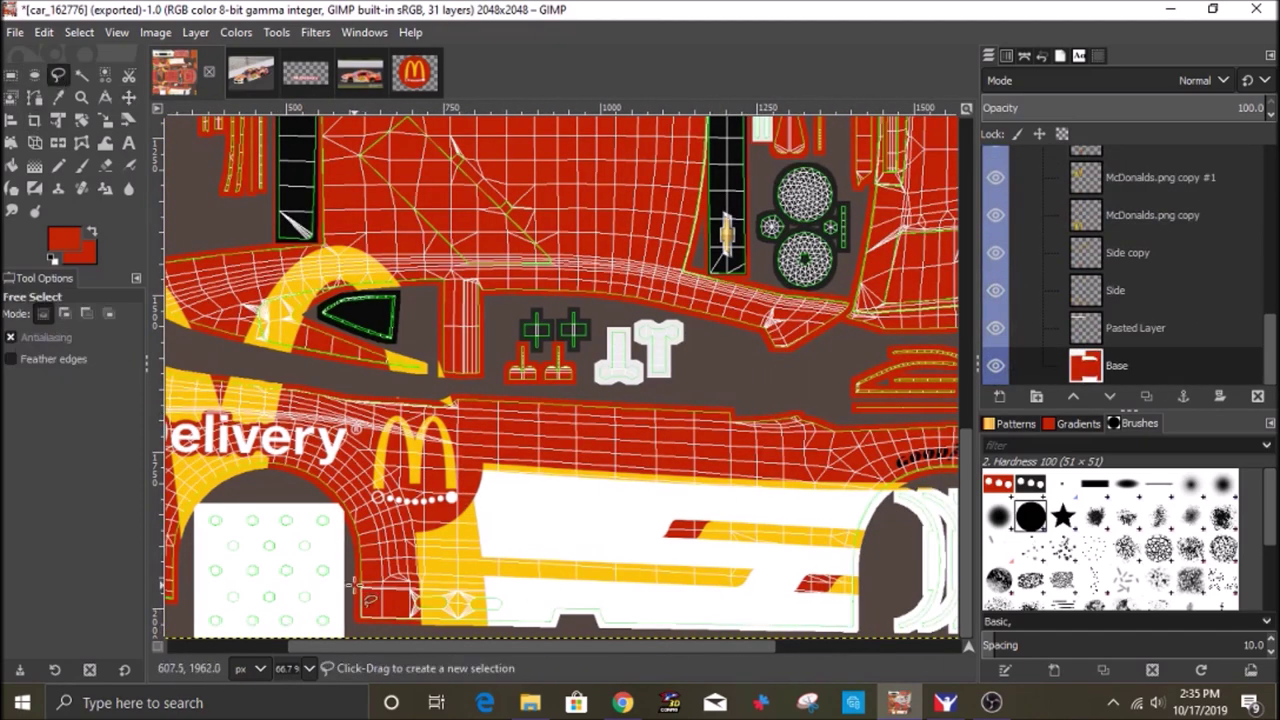
# Recolor the Wire layer so its mesh lines are black.
pyautogui.scroll(10, 1130, 300)
pyautogui.click(1116, 240)
pyautogui.click(236, 32)
pyautogui.click(266, 536)
pyautogui.moveTo(263, 381); pyautogui.dragTo(112, 381)
pyautogui.click(334, 476)
# Outline the side-skirt strip along the car's lower edge with Free Select and make Base the active layer.
pyautogui.scroll(-10, 1130, 300)
pyautogui.click(1117, 366)
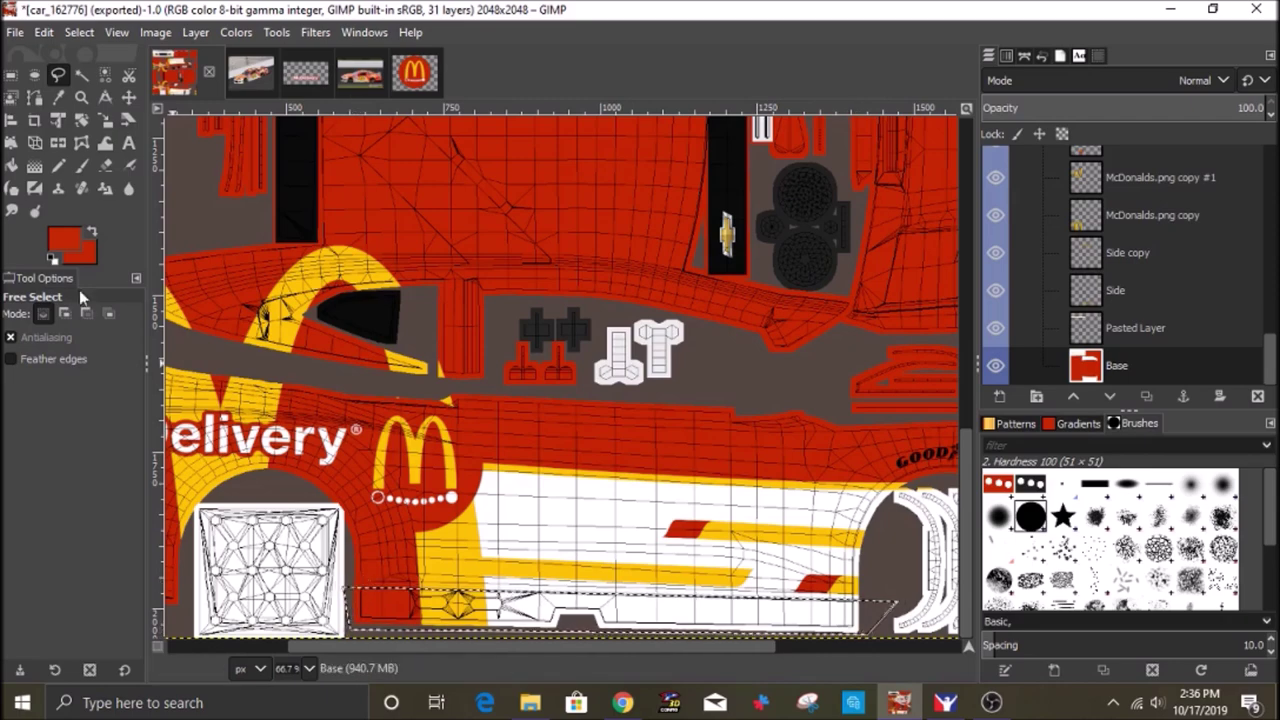
# Fill the outlined side-skirt strip with white on Base, clear that strip on McDonalds.png copy, and deselect.
pyautogui.click(53, 260)
pyautogui.rightClick(386, 442)
pyautogui.moveTo(430, 483)
pyautogui.click(569, 482)
pyautogui.click(1152, 216)
pyautogui.rightClick(560, 453)
pyautogui.moveTo(600, 491)
pyautogui.click(744, 478)
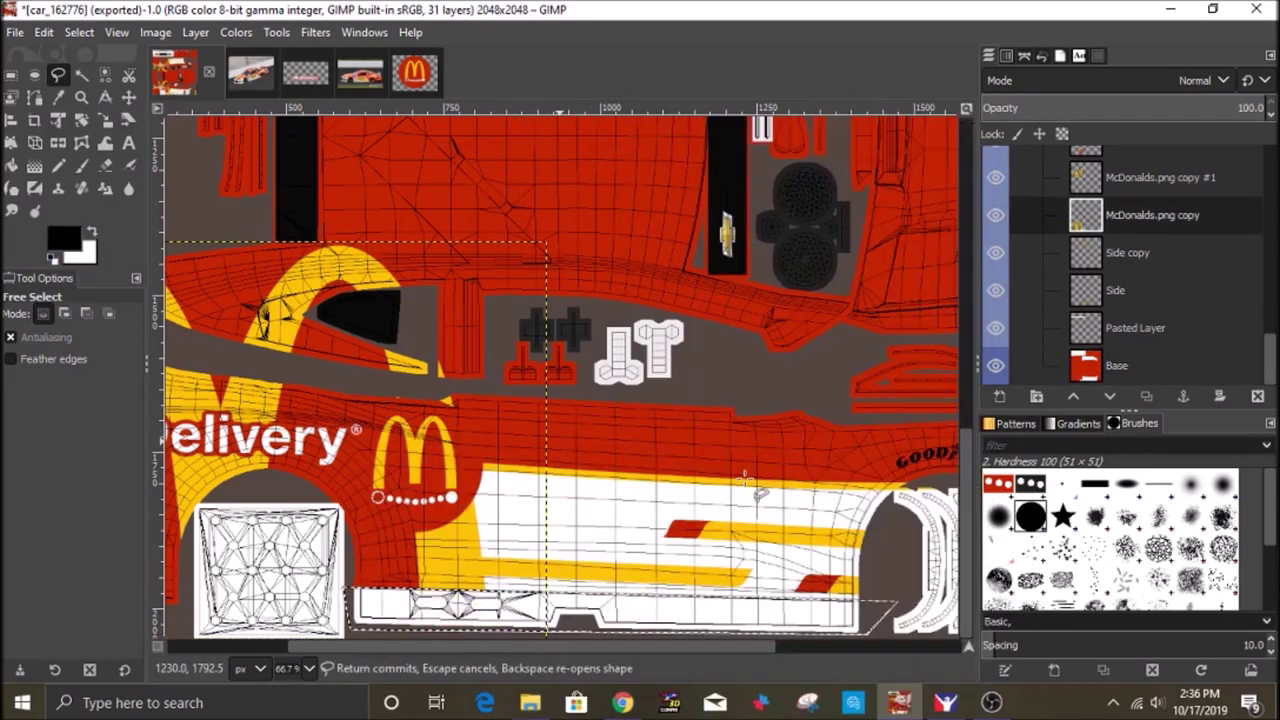
pyautogui.click(79, 33)
pyautogui.click(102, 79)
# Outline the matching side-skirt strip on the upside-down side of the car template with Free Select.
pyautogui.scroll(12, 315, 388)
pyautogui.click(348, 406)
pyautogui.click(882, 390)
pyautogui.click(866, 357)
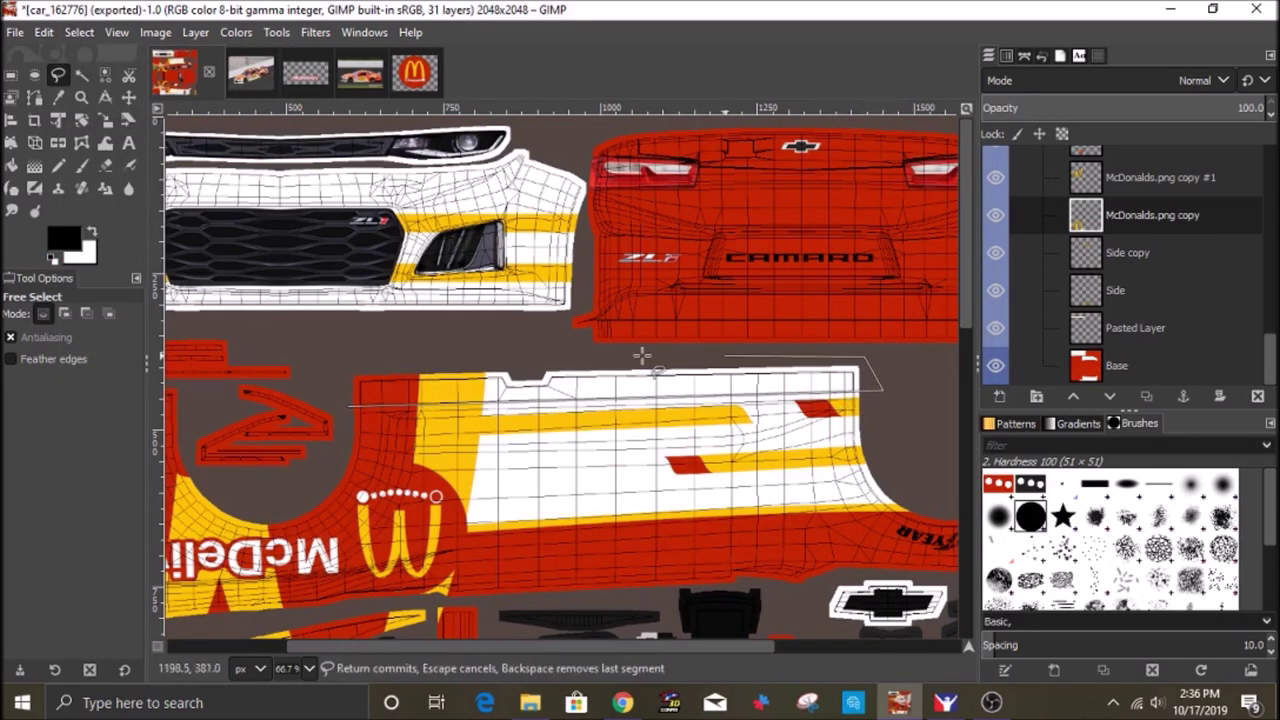
pyautogui.click(344, 356)
pyautogui.click(348, 406)
# Clear the outlined strip on McDonalds.png copy #1, fill it with white on Base, and deselect.
pyautogui.click(1131, 177)
pyautogui.click(1220, 366)
pyautogui.rightClick(346, 409)
pyautogui.click(129, 97)
pyautogui.click(79, 33)
pyautogui.click(102, 79)
# Hide the Wire layer, export the livery, and check the white side skirts on the car in iRacing.
pyautogui.moveTo(1271, 357); pyautogui.dragTo(1273, 180)
pyautogui.click(996, 240)
pyautogui.click(1042, 165)
pyautogui.scroll(-5, 1120, 260)
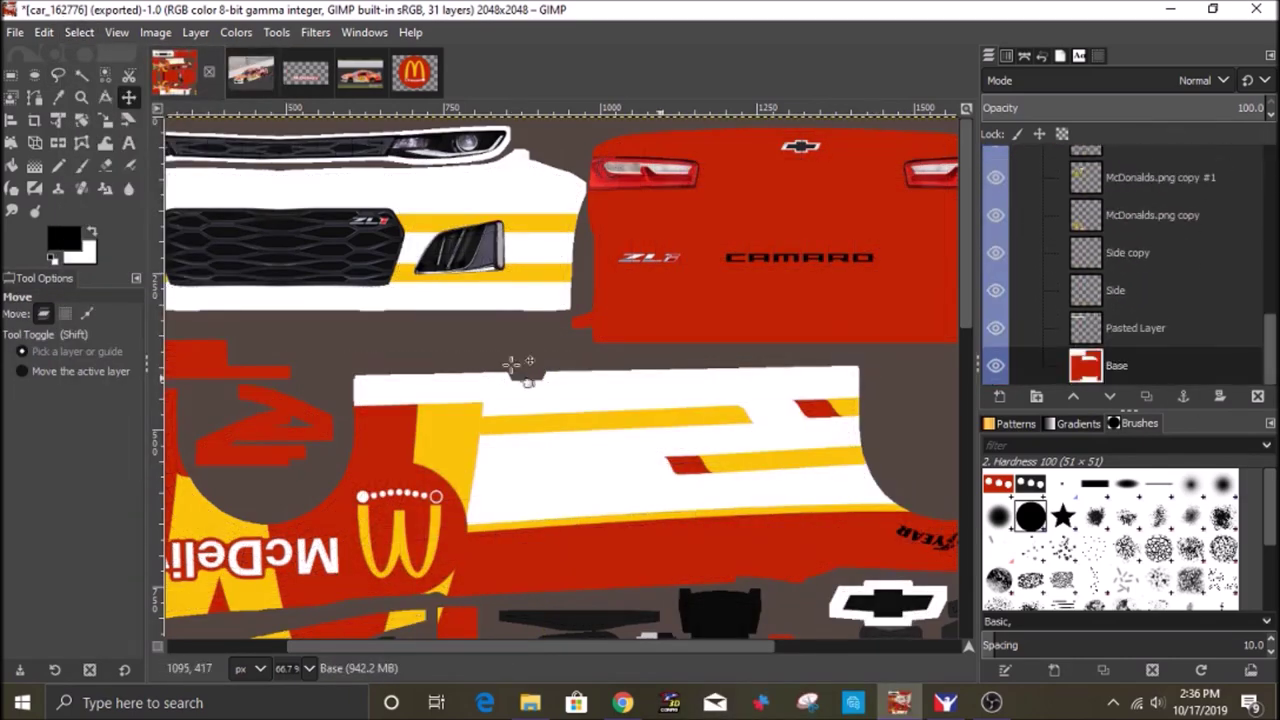
pyautogui.click(15, 32)
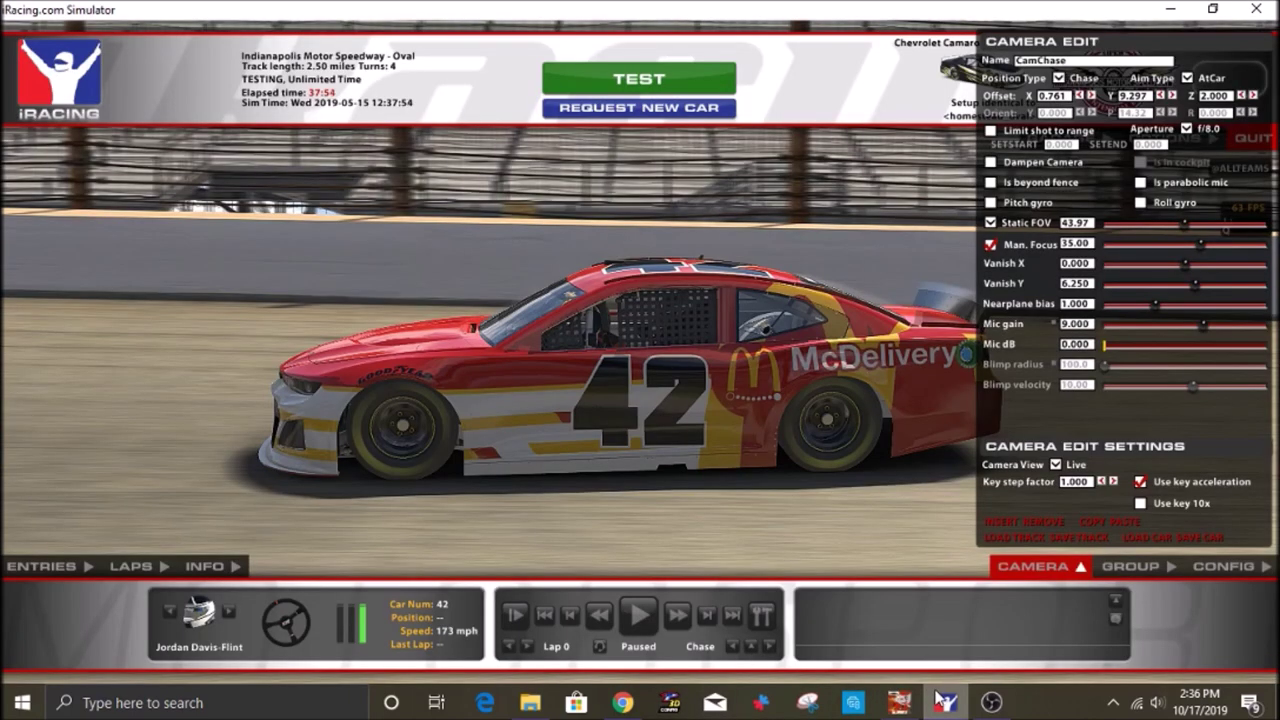
pyautogui.press('d')
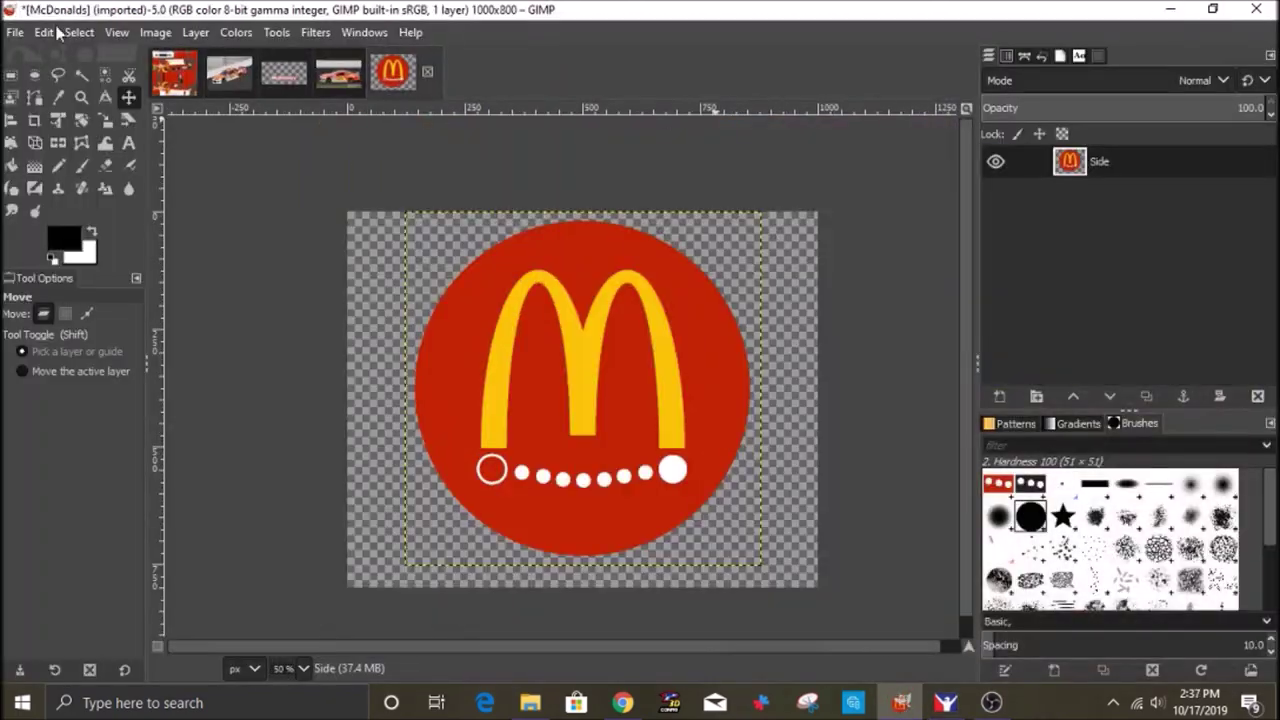
# Add McDonalds.png to the car template as a new layer and rotate the arches 90° counter-clockwise.
pyautogui.click(56, 30)
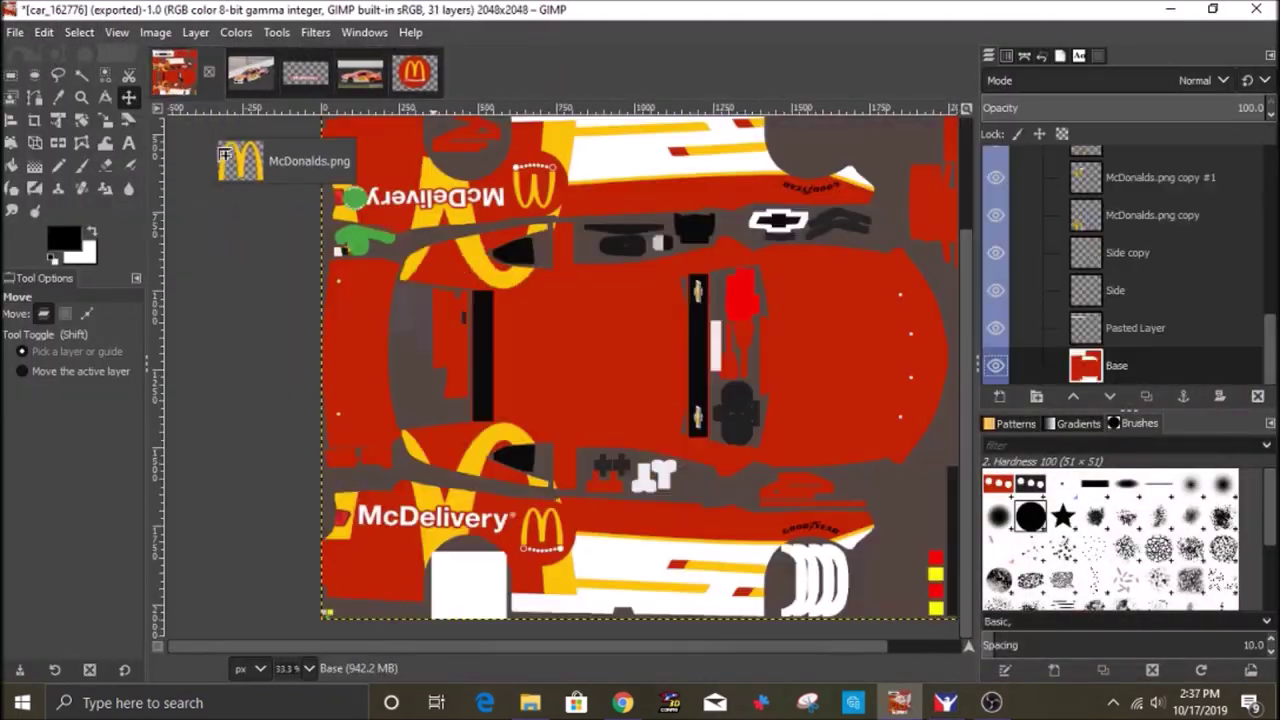
pyautogui.rightClick(625, 347)
pyautogui.moveTo(703, 478)
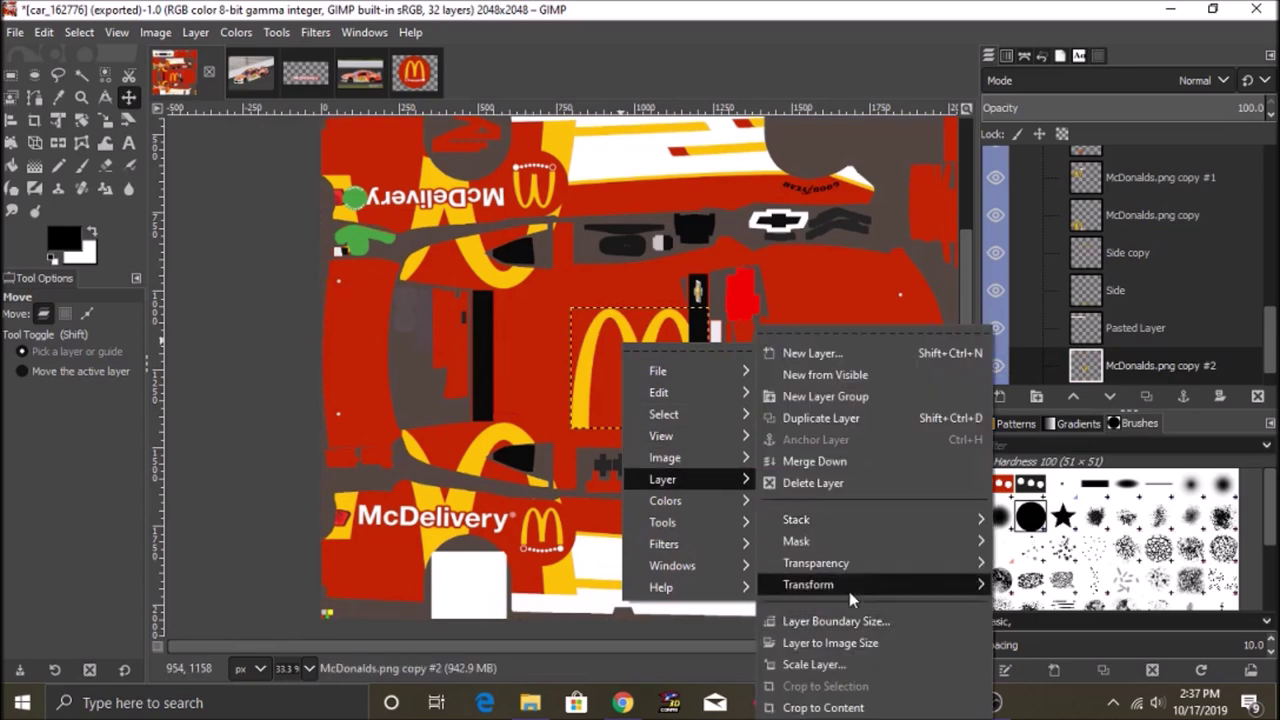
pyautogui.moveTo(850, 586)
pyautogui.click(1070, 618)
# Enlarge the rotated McDonald's arches to span the hood and move them into place over it.
pyautogui.click(105, 120)
pyautogui.click(650, 355)
pyautogui.moveTo(700, 299); pyautogui.dragTo(728, 267)
pyautogui.moveTo(657, 352); pyautogui.dragTo(876, 350)
pyautogui.moveTo(803, 431); pyautogui.dragTo(777, 461)
pyautogui.click(903, 248)
pyautogui.click(129, 97)
pyautogui.moveTo(833, 370); pyautogui.dragTo(839, 361)
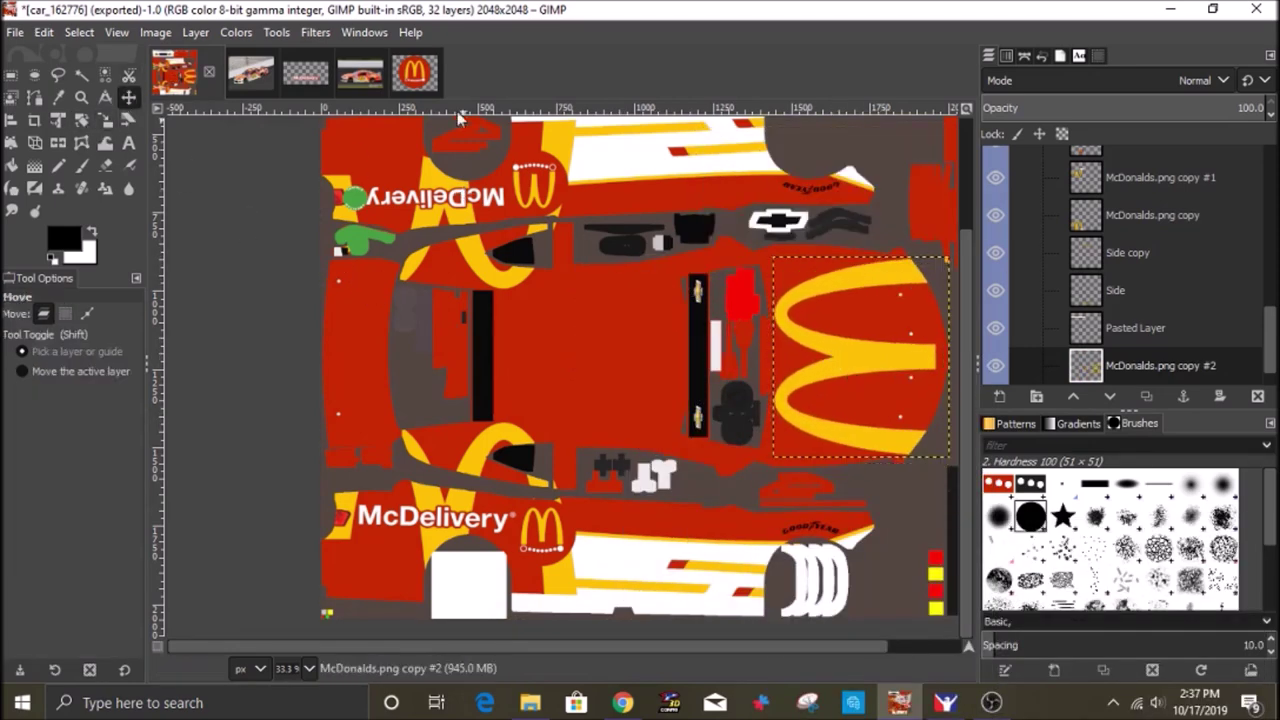
# Stretch the hood arches layer to 636 × 643 px without keeping the aspect ratio.
pyautogui.hotkey('shift', 's')
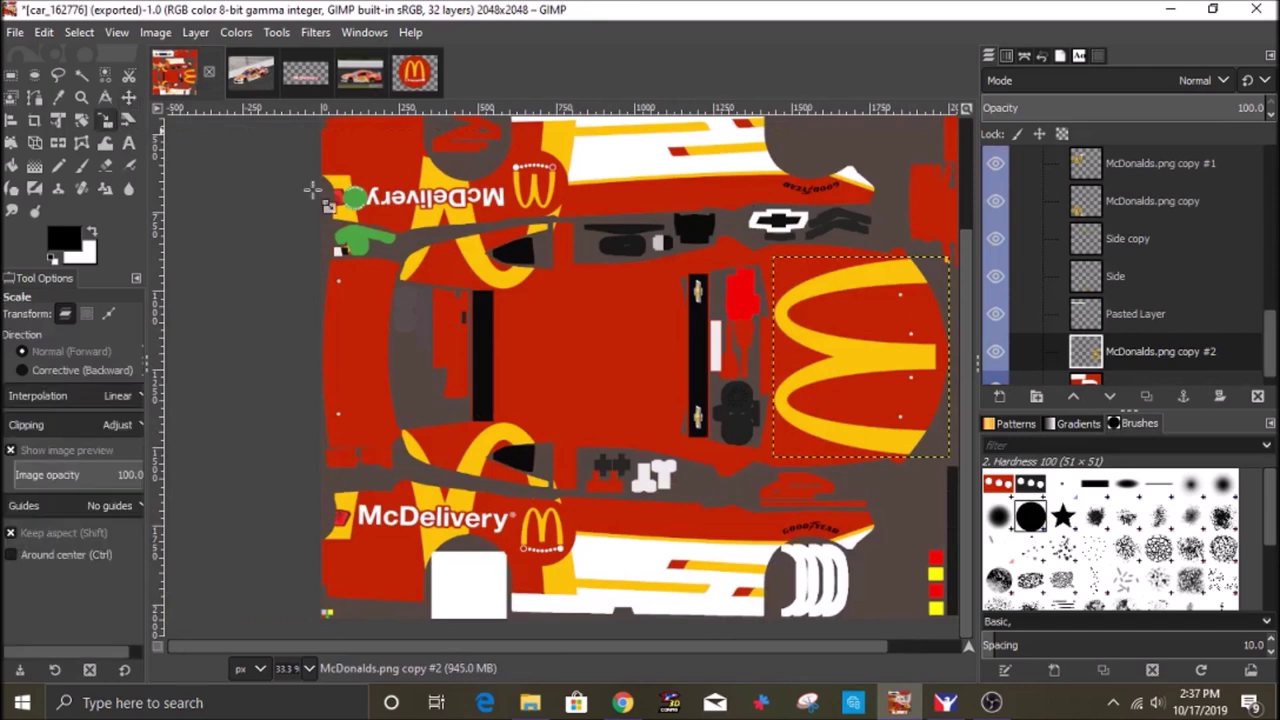
pyautogui.click(314, 191)
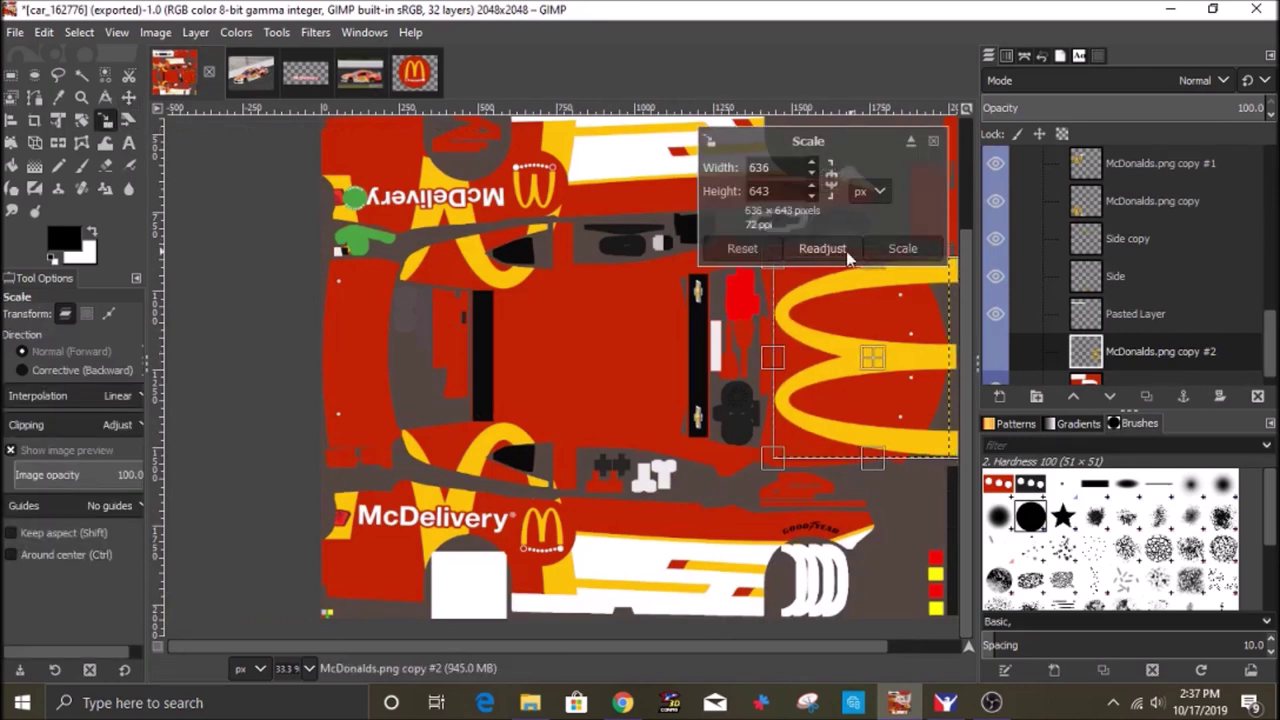
pyautogui.click(902, 248)
pyautogui.press('i')
pyautogui.press('m')
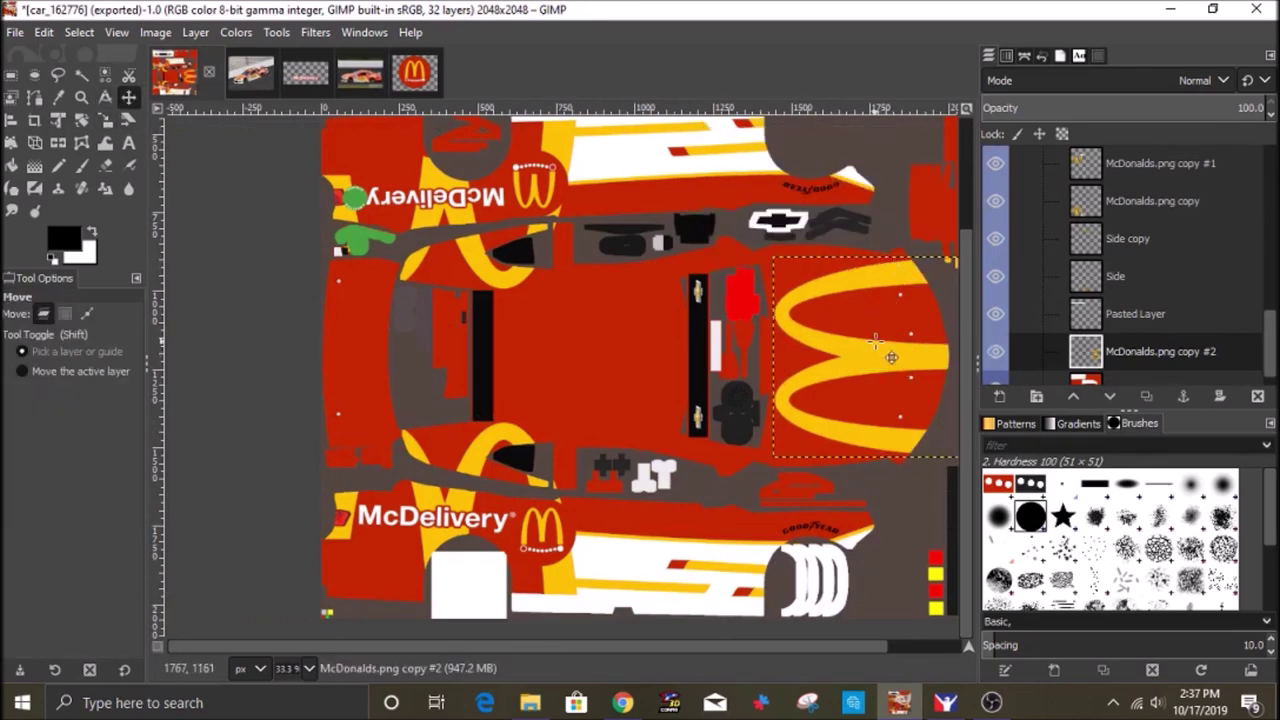
# Make Base active, export the livery, and orbit the iRacing camera to inspect the hood arches.
pyautogui.click(1130, 378)
pyautogui.click(15, 32)
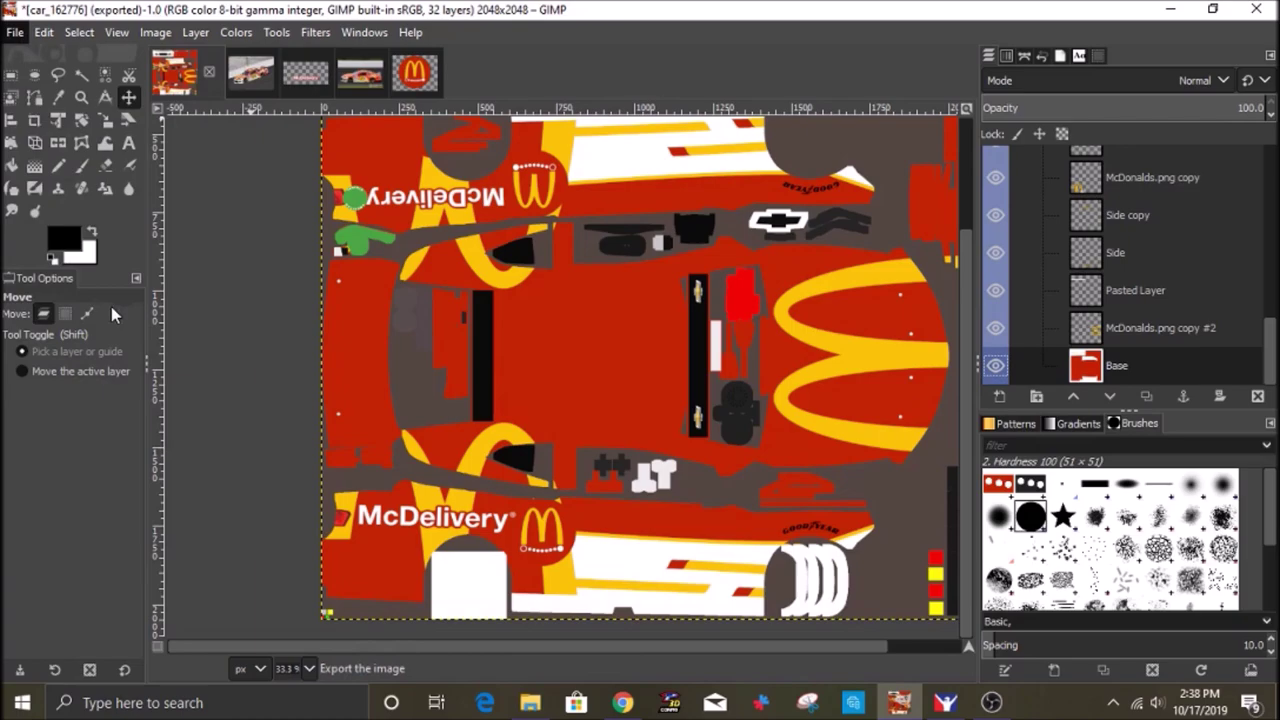
pyautogui.click(100, 306)
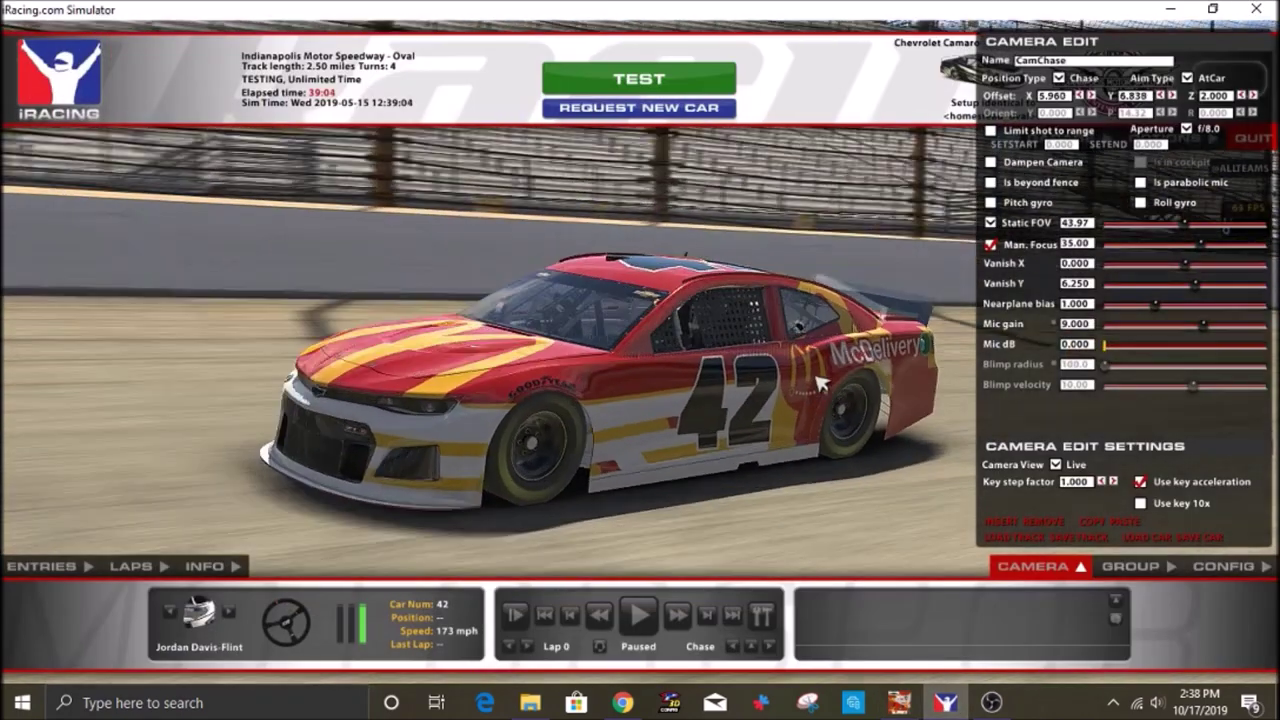
pyautogui.click(1161, 96)
pyautogui.click(1253, 96)
pyautogui.click(1172, 96)
# Return to GIMP, nudge the hood arches slightly toward the car's nose, and switch to iRacing to check them.
pyautogui.click(899, 702)
pyautogui.click(372, 70)
pyautogui.click(175, 73)
pyautogui.click(1110, 185)
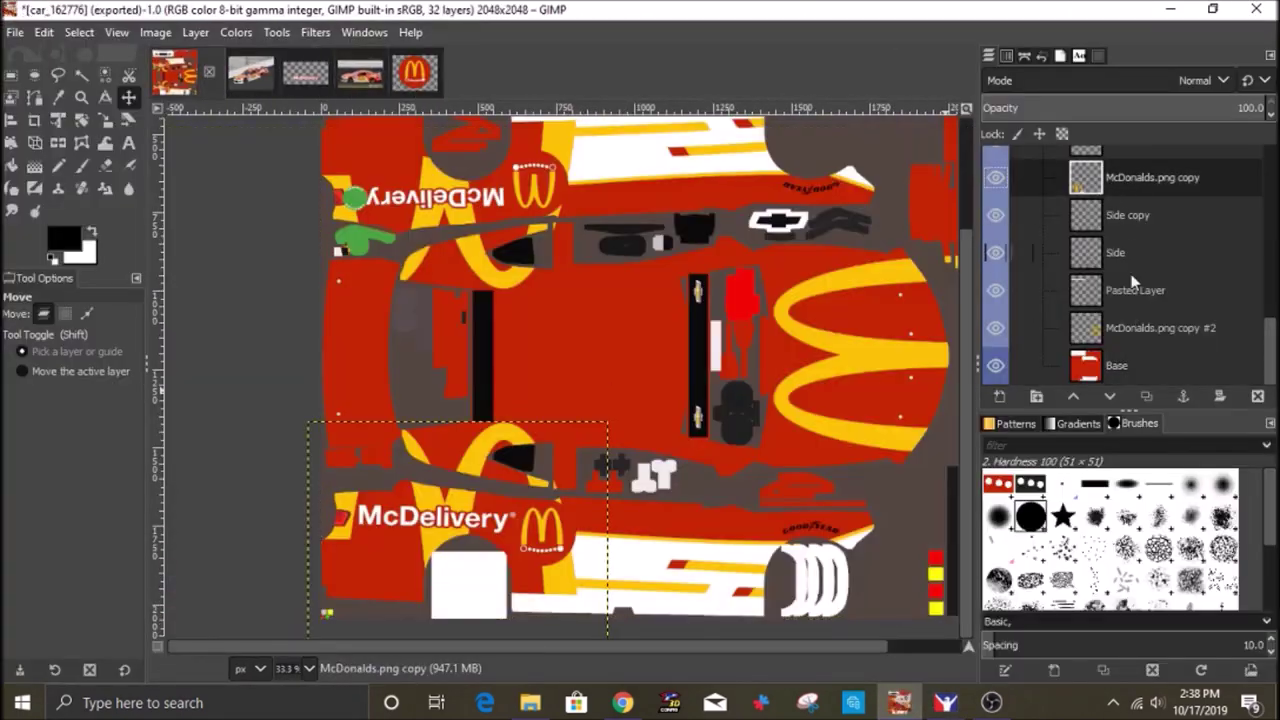
pyautogui.click(1138, 328)
pyautogui.moveTo(878, 360); pyautogui.dragTo(885, 359)
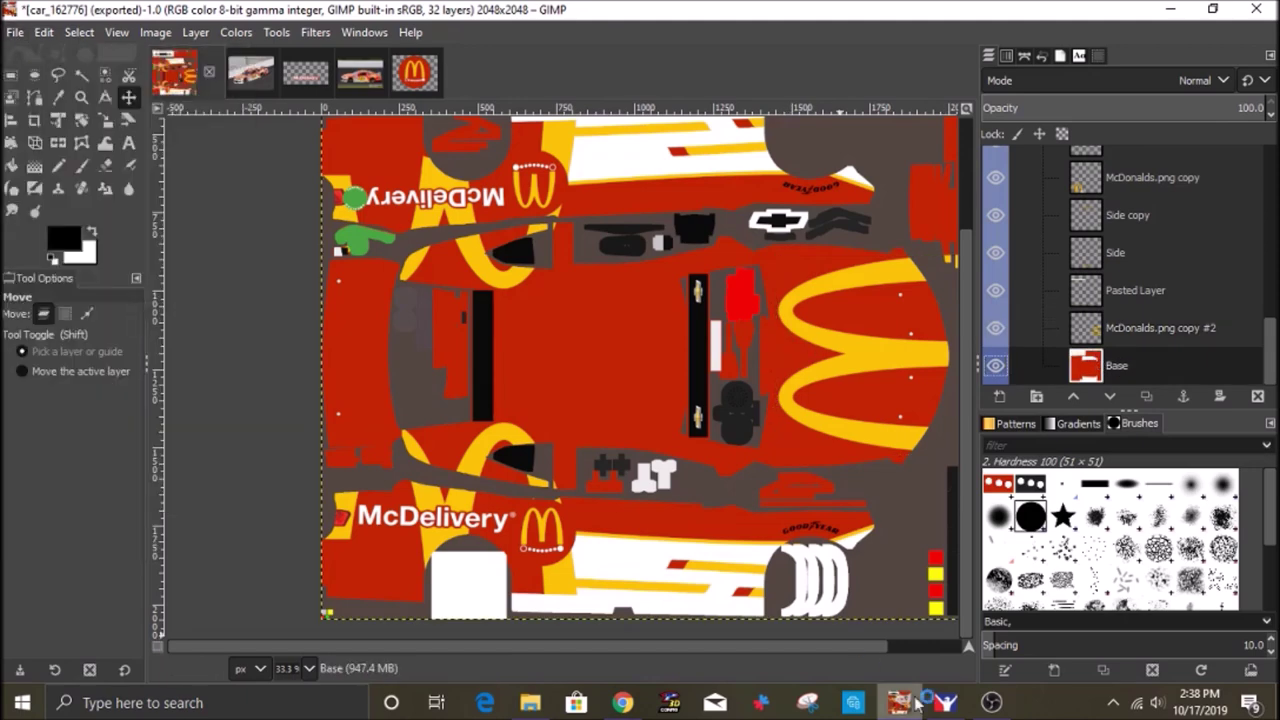
pyautogui.click(945, 702)
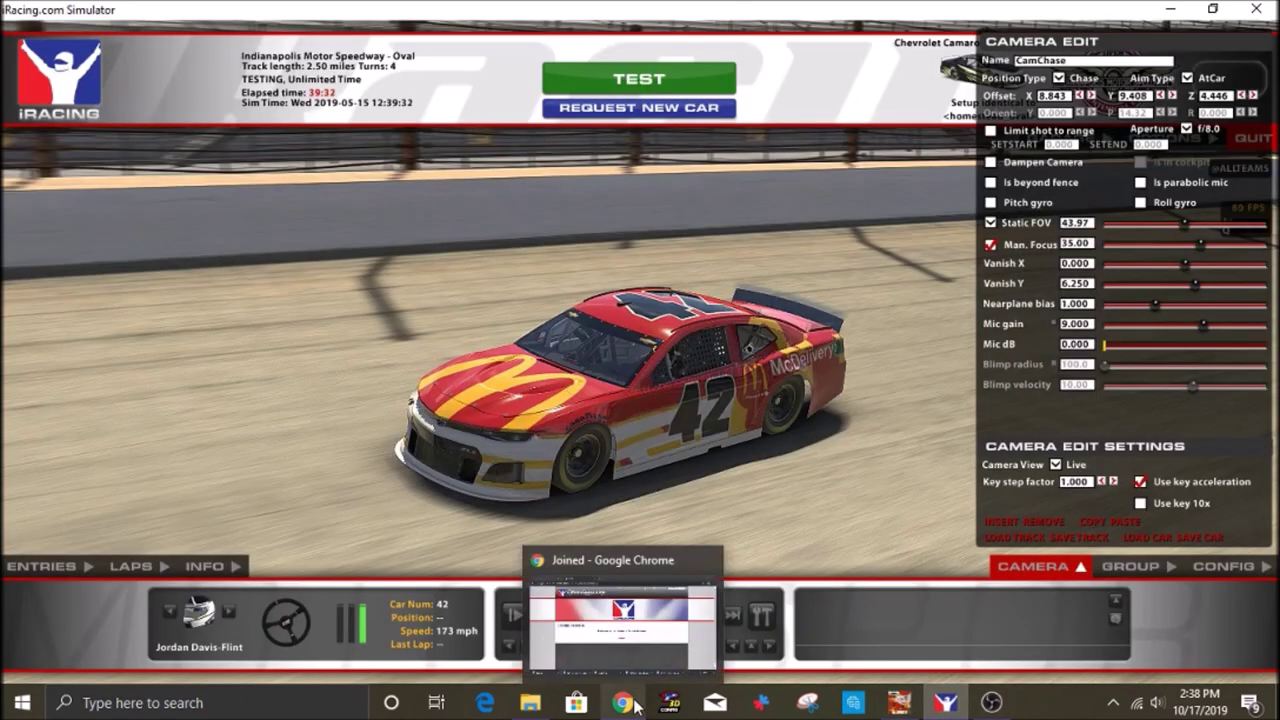
# In GIMP, place the Credit One logo behind the rear wheel, put a 180° rotated duplicate on the opposite side, and export.
pyautogui.click(898, 702)
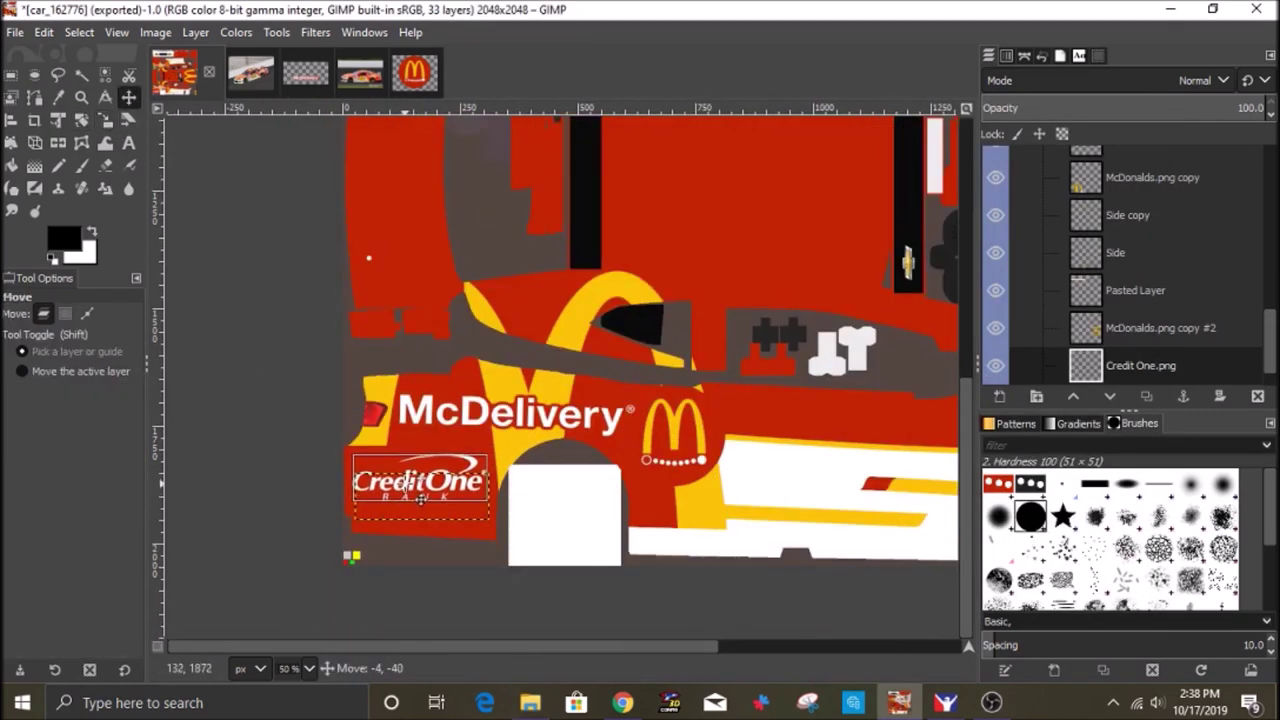
pyautogui.click(1146, 397)
pyautogui.moveTo(430, 485); pyautogui.dragTo(430, 386)
pyautogui.rightClick(430, 386)
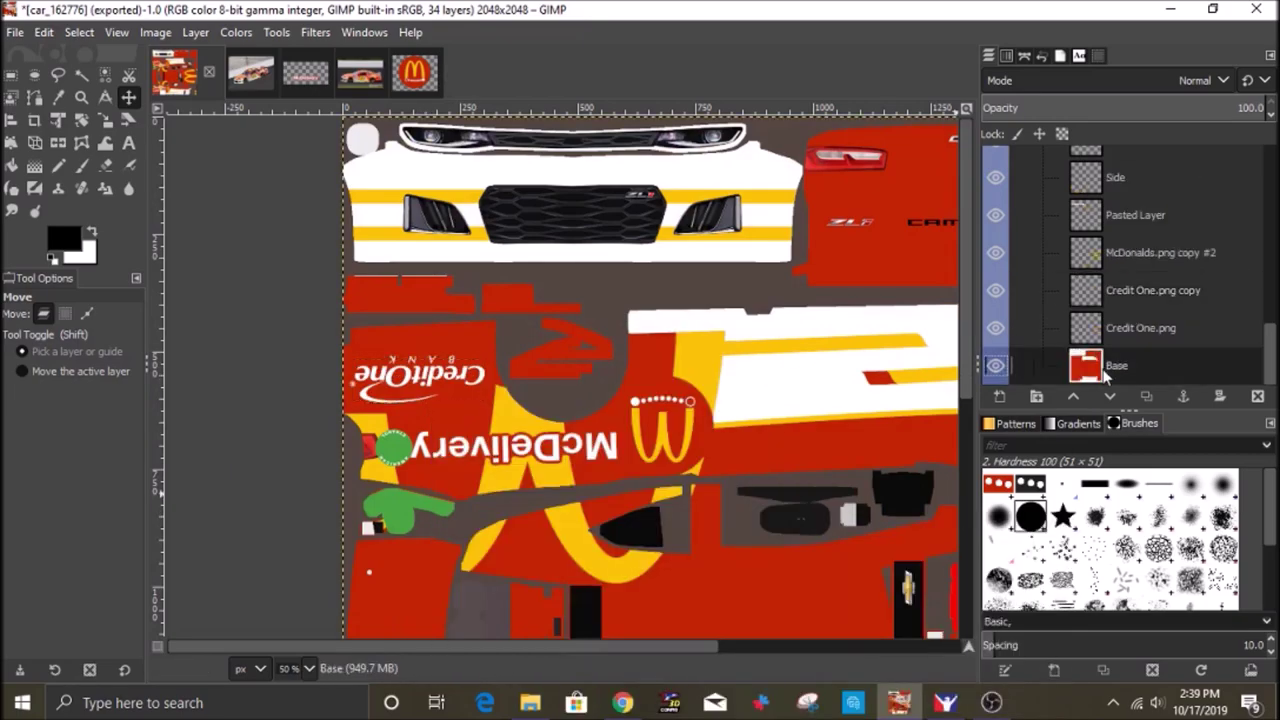
pyautogui.click(15, 32)
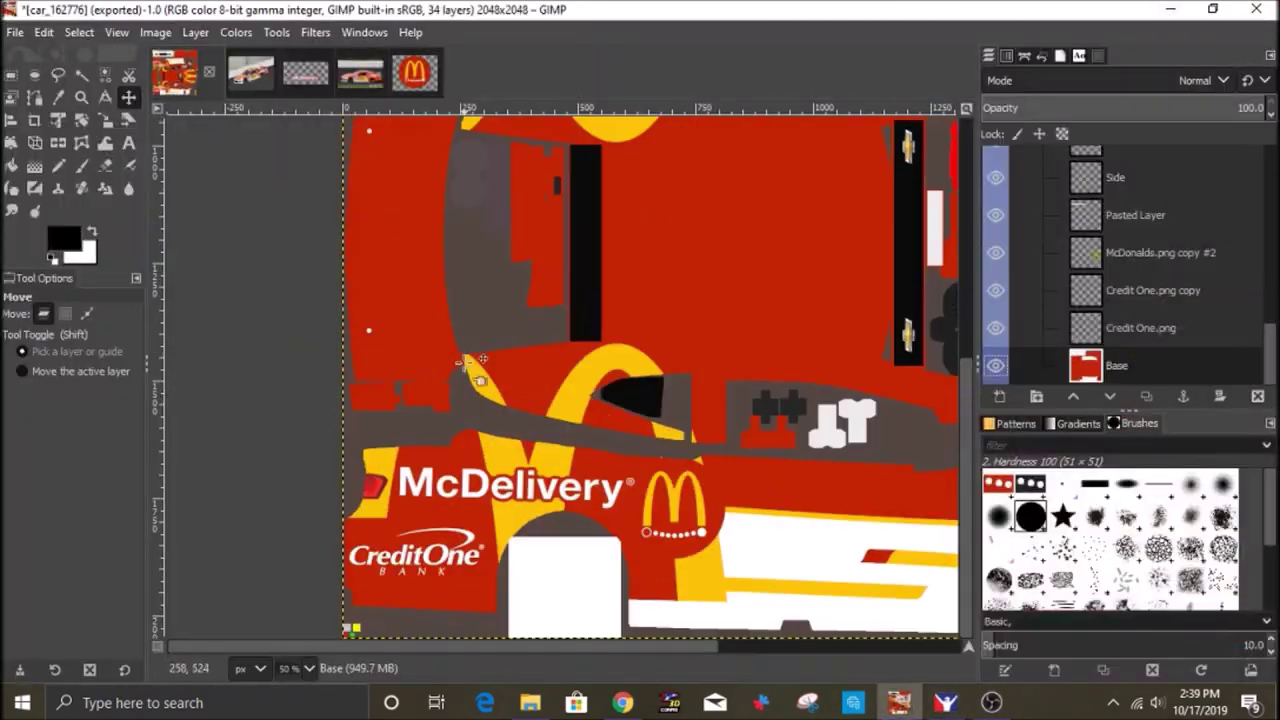
# Compare with both reference photos and scale the lower side's round McDonald's emblem, Side copy #1, to 220 × 219 px.
pyautogui.click(248, 72)
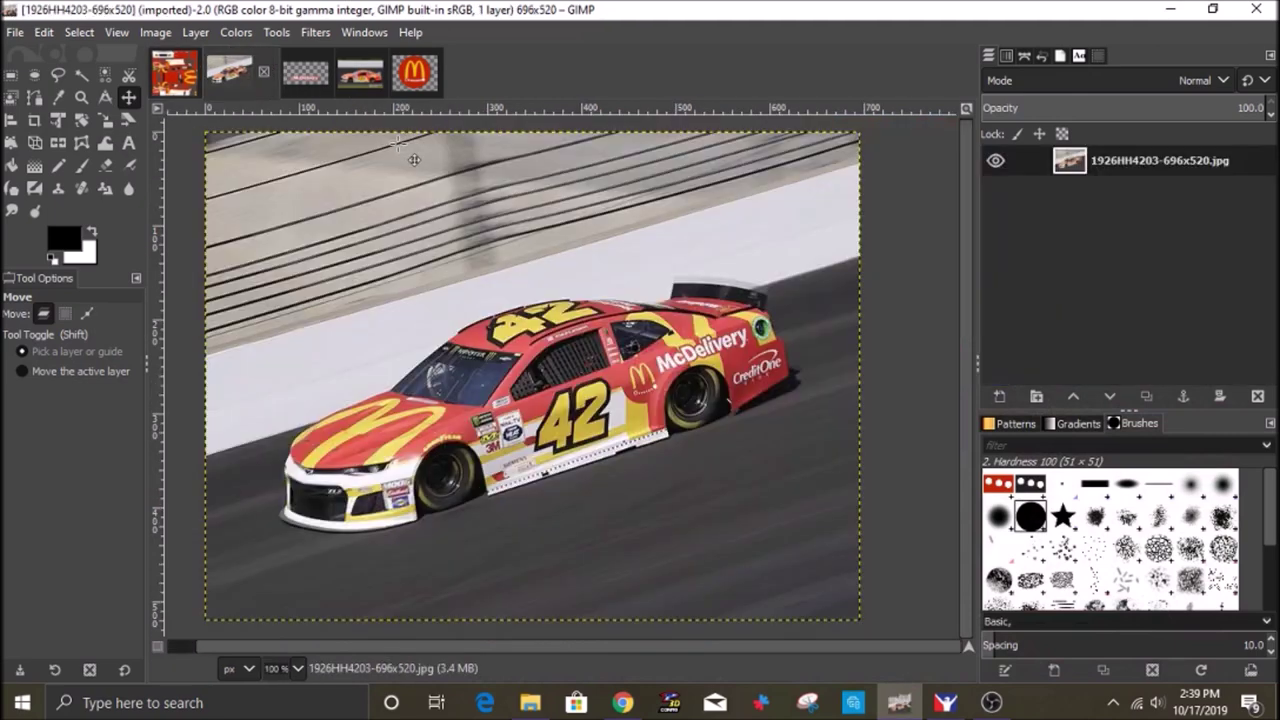
pyautogui.click(170, 84)
pyautogui.click(360, 76)
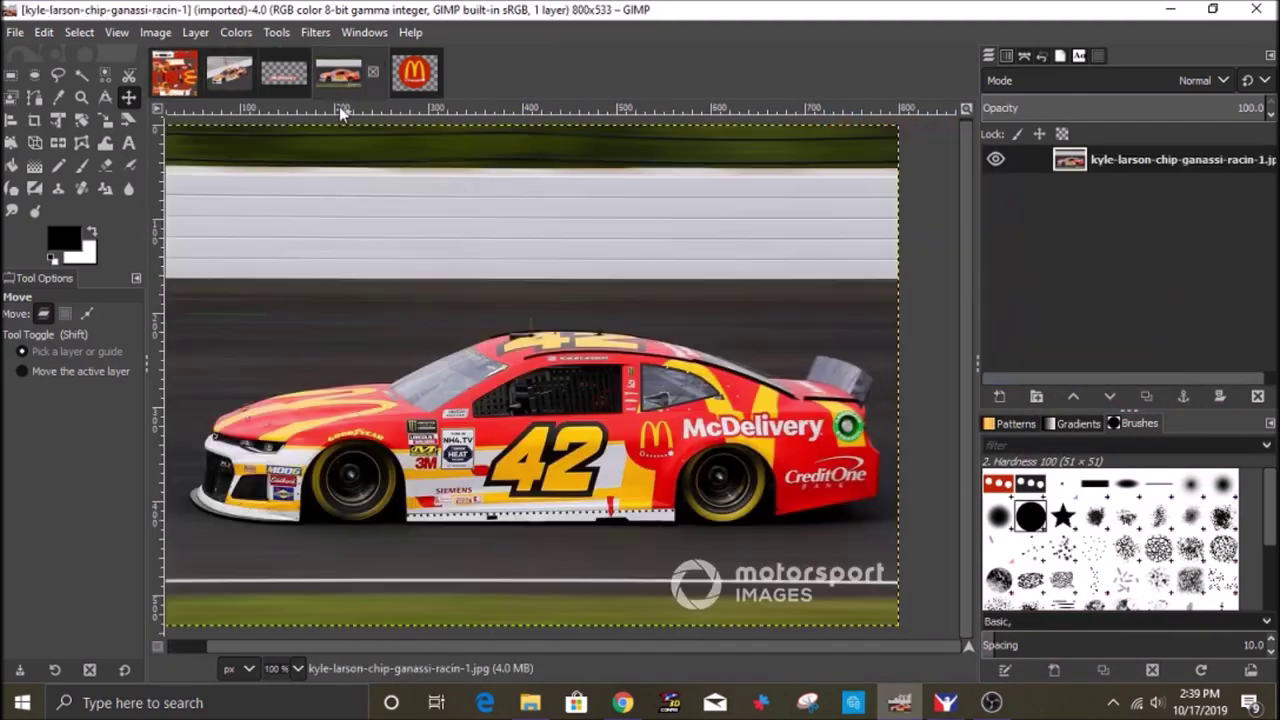
pyautogui.click(182, 90)
pyautogui.scroll(2, 1121, 236)
pyautogui.click(1121, 193)
pyautogui.click(106, 120)
pyautogui.moveTo(715, 564); pyautogui.dragTo(711, 560)
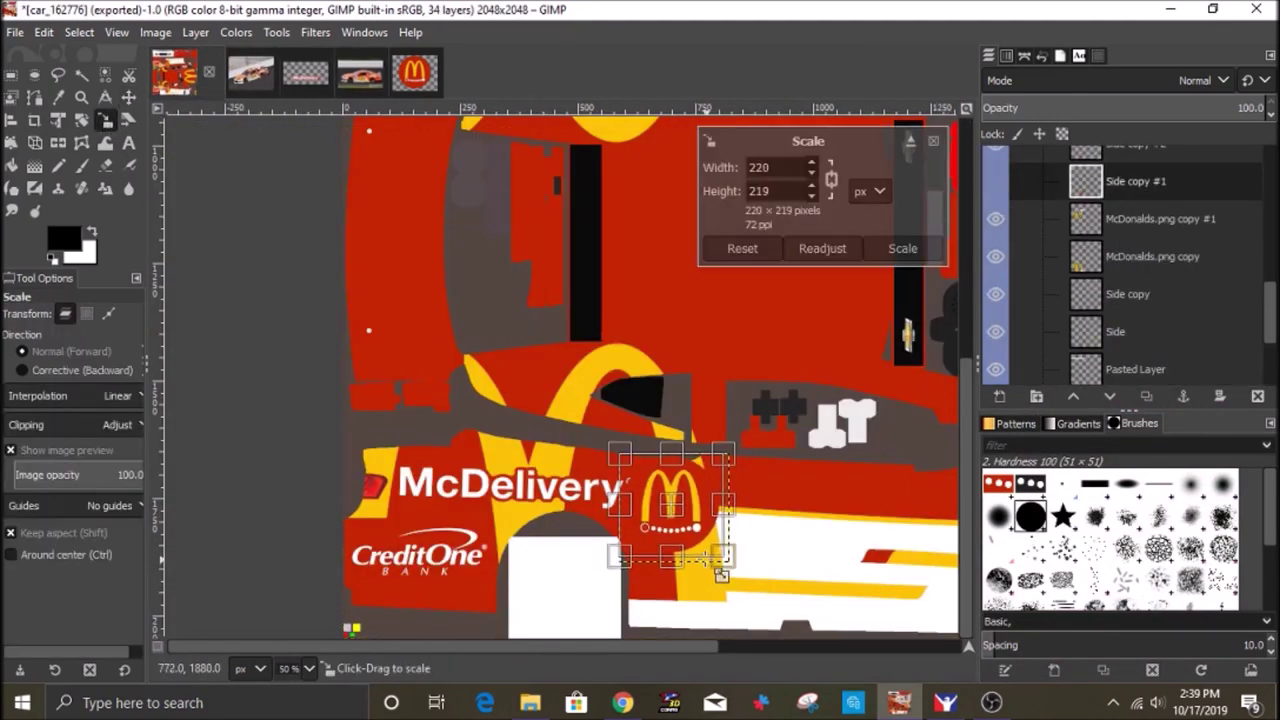
pyautogui.click(900, 251)
# Scale down the round McDonald's emblem on the opposite side of the car to match.
pyautogui.scroll(2, 1131, 208)
pyautogui.click(1131, 217)
pyautogui.scroll(6, 740, 320)
pyautogui.moveTo(740, 306); pyautogui.dragTo(710, 301)
pyautogui.scroll(-4, 733, 412)
pyautogui.scroll(2, 728, 400)
pyautogui.click(903, 248)
pyautogui.scroll(-6, 1134, 317)
# Make Base active, export the livery, and reload the car textures in iRacing to inspect the resized emblems.
pyautogui.click(1120, 365)
pyautogui.scroll(-4, 751, 397)
pyautogui.scroll(4, 680, 400)
pyautogui.scroll(-4, 562, 404)
pyautogui.click(129, 97)
pyautogui.scroll(7, 680, 430)
pyautogui.scroll(-7, 640, 450)
pyautogui.moveTo(580, 647)
pyautogui.mouseDown()
pyautogui.moveTo(702, 648)
pyautogui.moveTo(598, 648)
pyautogui.mouseUp()
pyautogui.click(15, 32)
pyautogui.click(88, 316)
pyautogui.click(945, 703)
pyautogui.hotkey('ctrl', 'r')
pyautogui.press('d')
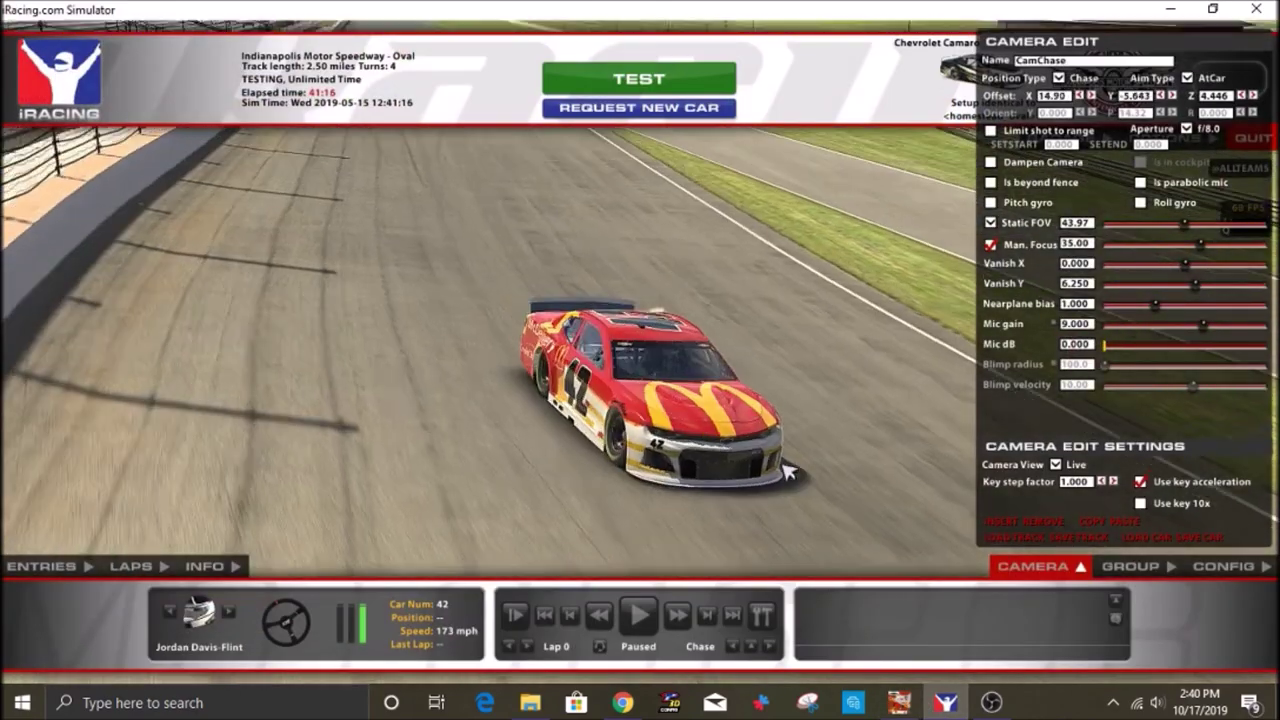
# Return to GIMP and select both Goodyear decals on the Color Change Decals layer with one rectangular selection.
pyautogui.hotkey('alt', 'Tab')
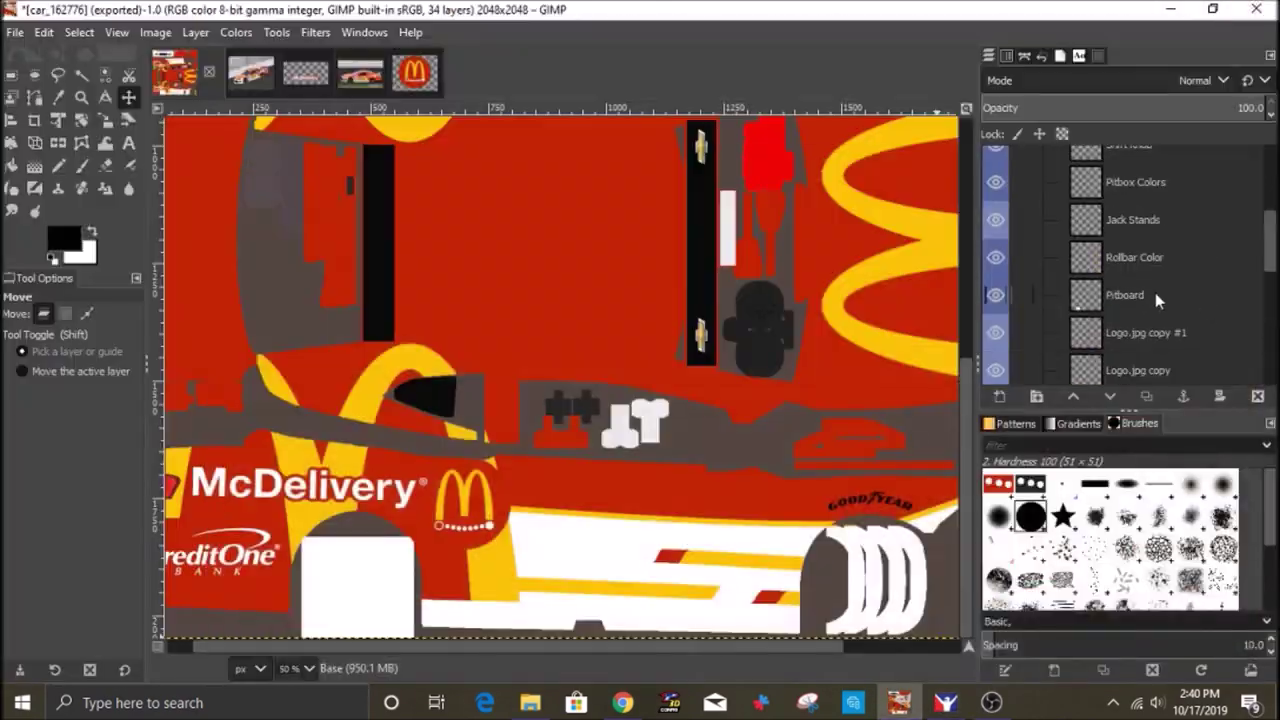
pyautogui.click(12, 75)
pyautogui.moveTo(802, 482); pyautogui.dragTo(927, 523)
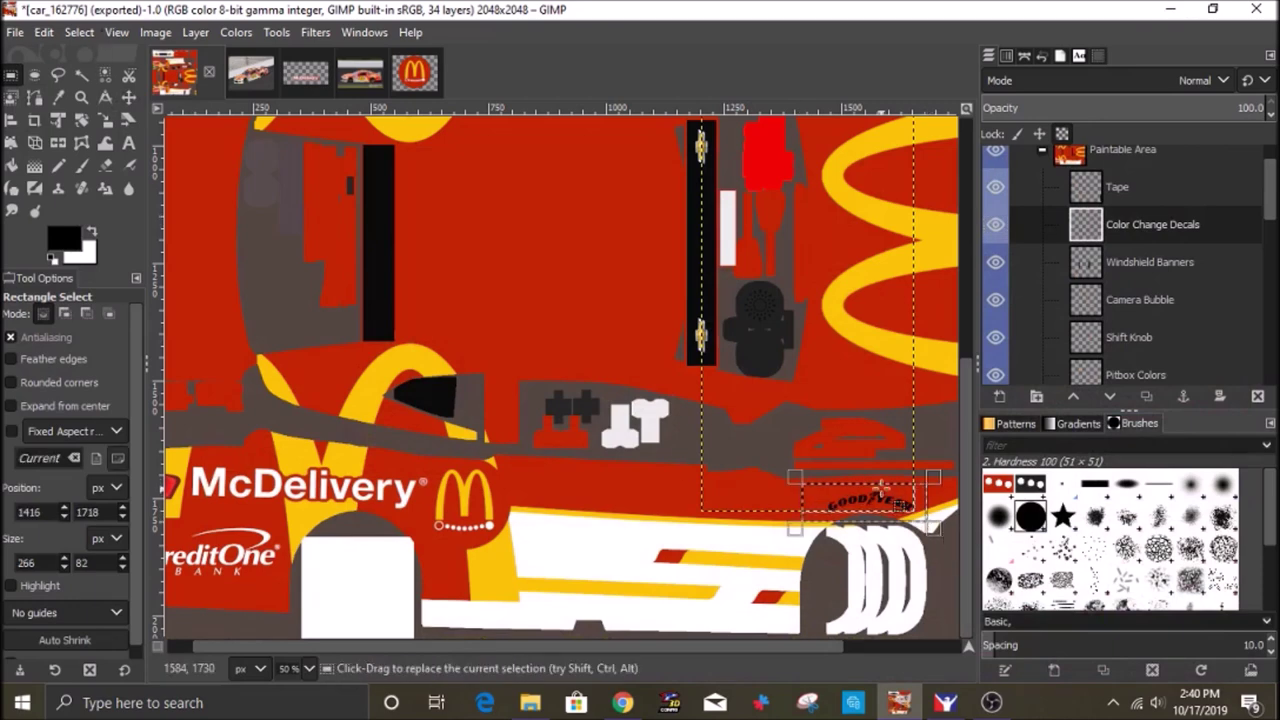
pyautogui.moveTo(877, 472); pyautogui.dragTo(877, 177)
pyautogui.scroll(4, 877, 177)
# Colorize the Goodyear decals yellow with hue 0.1275 and saturation 1.0, adjust the lightness, and deselect.
pyautogui.click(236, 32)
pyautogui.click(320, 536)
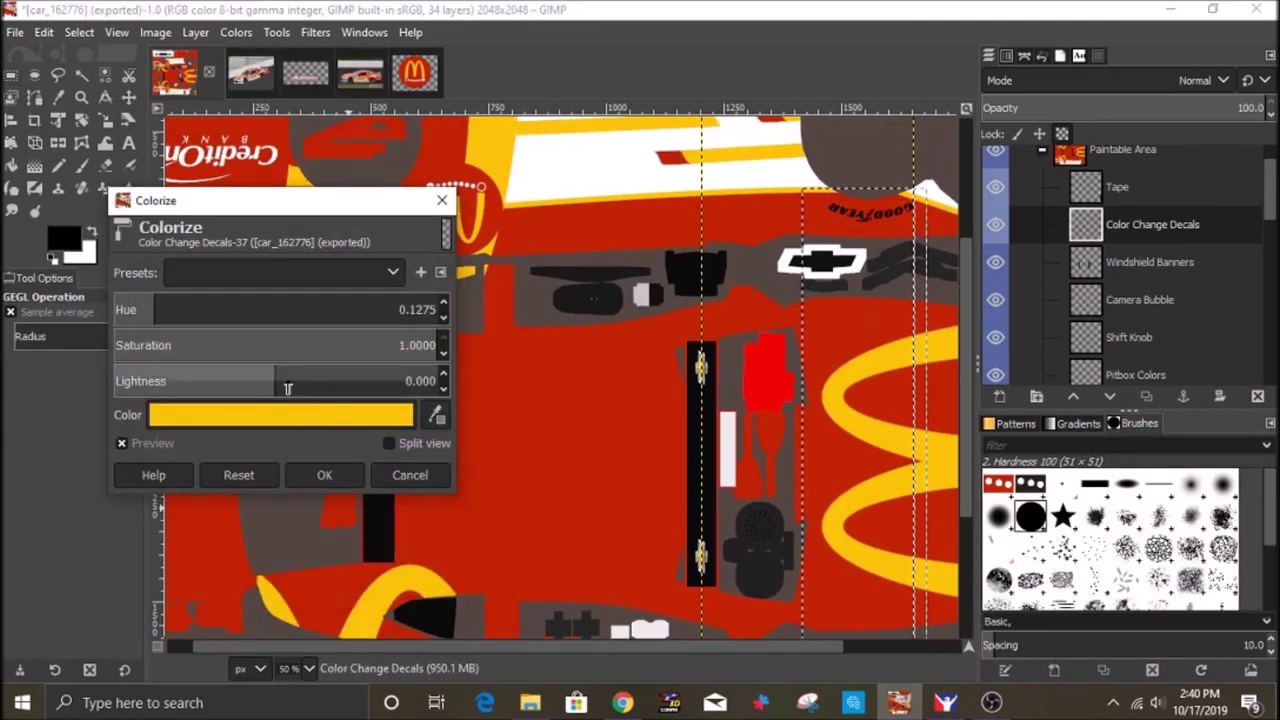
pyautogui.moveTo(291, 374); pyautogui.dragTo(225, 384)
pyautogui.click(324, 474)
pyautogui.hotkey('ctrl', 'shift', 'a')
# Make Base the active layer and check the side reference photo for the remaining sponsor decals.
pyautogui.scroll(-4, 748, 240)
pyautogui.scroll(-15, 1131, 365)
pyautogui.click(1131, 365)
pyautogui.scroll(4, 503, 406)
pyautogui.click(358, 82)
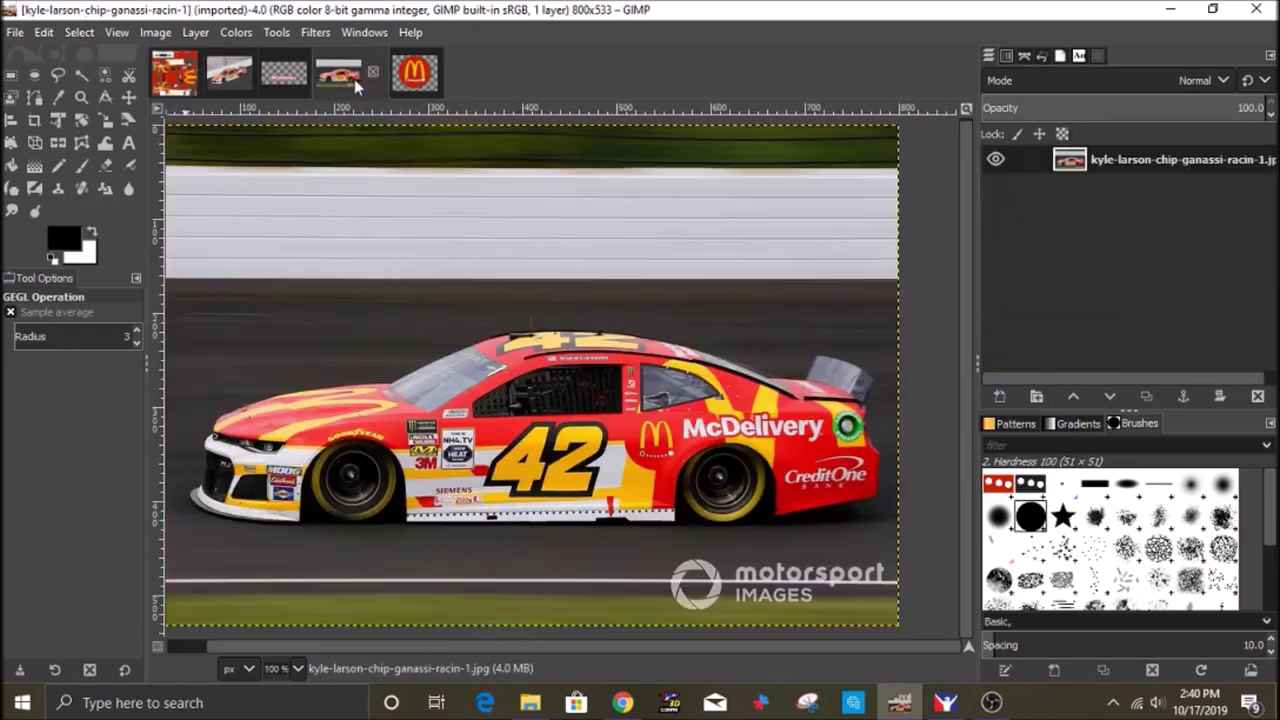
pyautogui.click(176, 75)
# Search File Explorer for "monster" and open the Monster 3(1) logo image in GIMP.
pyautogui.click(530, 703)
pyautogui.click(1030, 256)
pyautogui.write('monster')
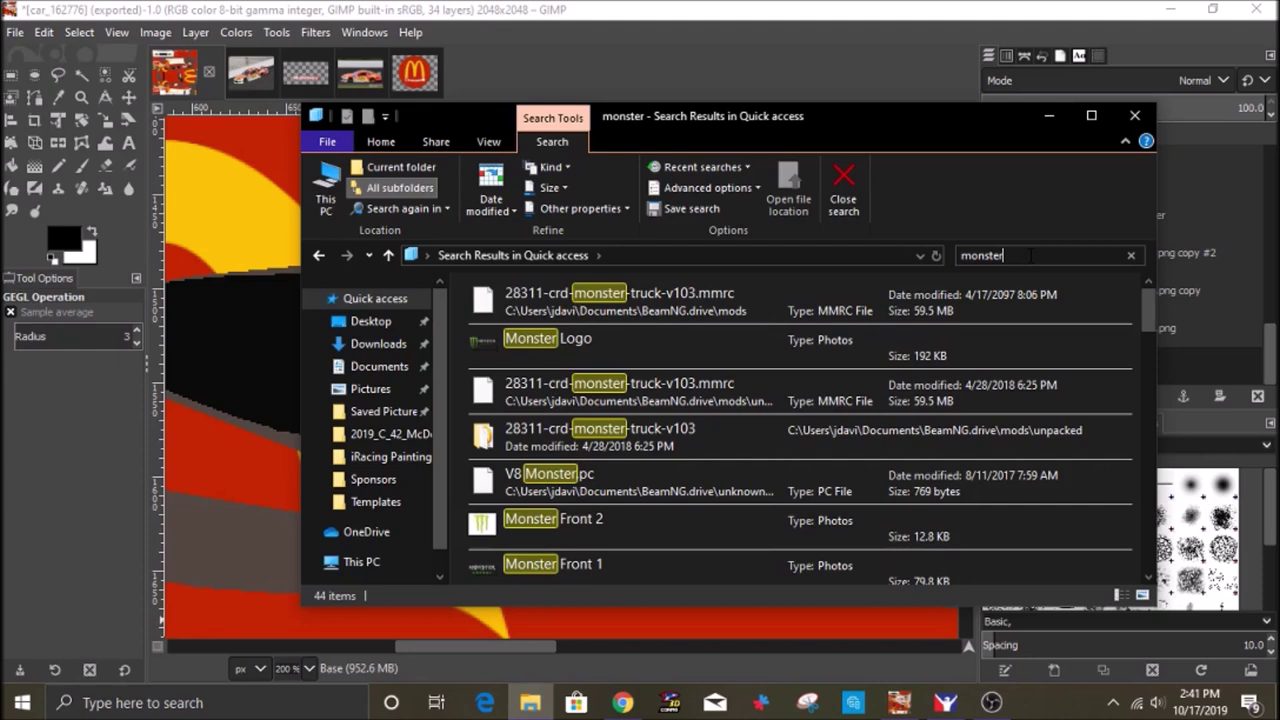
pyautogui.scroll(-4, 655, 446)
pyautogui.scroll(1, 620, 420)
pyautogui.rightClick(550, 390)
pyautogui.click(592, 546)
pyautogui.click(1053, 119)
# Scale the Monster logo layer slightly smaller and center it within its canvas.
pyautogui.click(236, 32)
pyautogui.click(84, 98)
pyautogui.click(105, 120)
pyautogui.moveTo(600, 480); pyautogui.dragTo(592, 469)
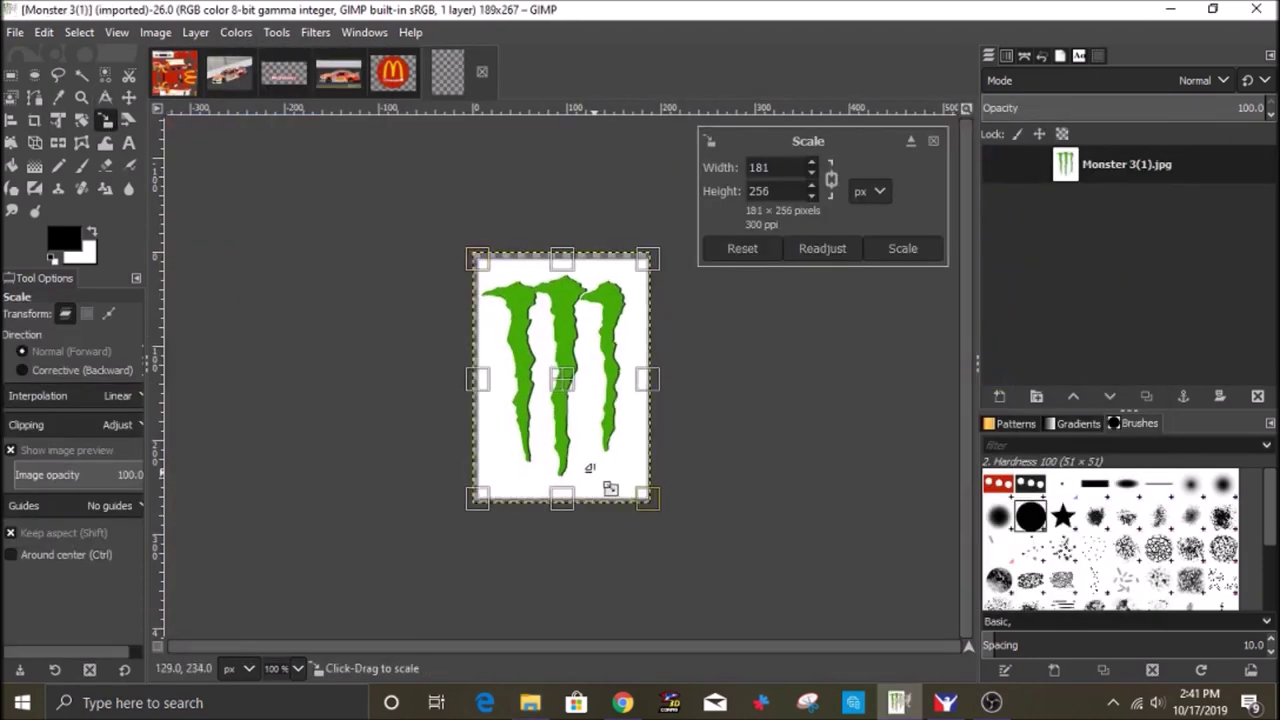
pyautogui.moveTo(500, 288); pyautogui.dragTo(503, 293)
pyautogui.click(903, 248)
# Turn the Monster logo's white background transparent with Color to Alpha.
pyautogui.click(236, 32)
pyautogui.click(300, 571)
pyautogui.click(320, 443)
# Select the green Monster claws by color, grow the selection around them, and shrink it to a narrower outline.
pyautogui.click(105, 74)
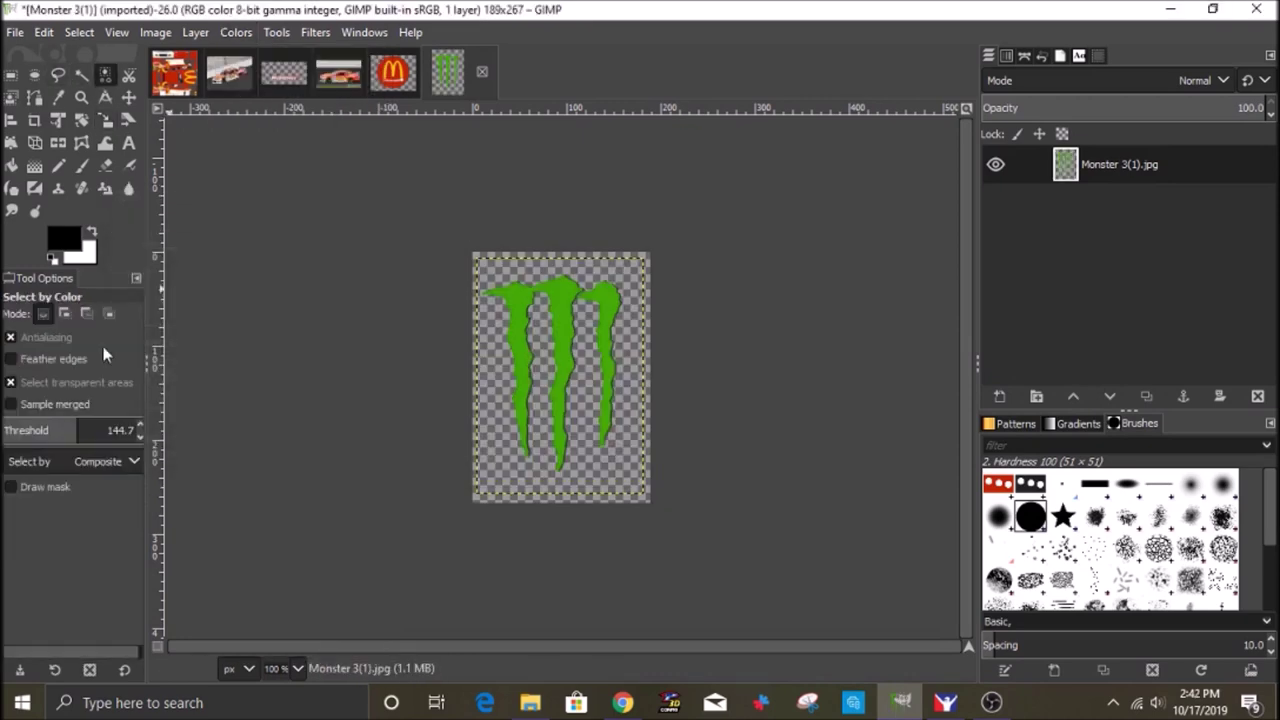
pyautogui.scroll(3, 540, 387)
pyautogui.scroll(-2, 523, 270)
pyautogui.rightClick(560, 345)
pyautogui.moveTo(600, 414)
pyautogui.click(733, 540)
pyautogui.click(786, 606)
pyautogui.rightClick(494, 259)
pyautogui.moveTo(540, 322)
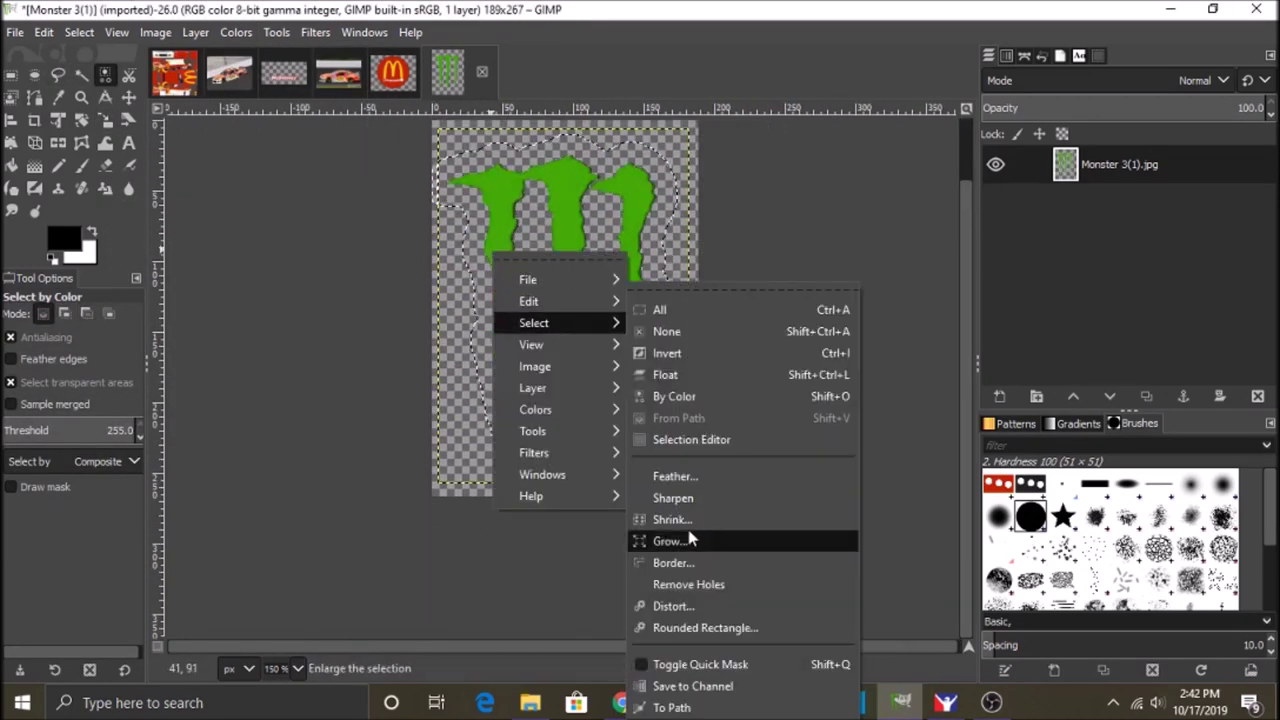
pyautogui.click(688, 521)
pyautogui.click(710, 598)
# Duplicate the Monster logo layer and fill the outline selection with black on the lower layer.
pyautogui.click(1146, 397)
pyautogui.click(1120, 203)
pyautogui.rightClick(560, 292)
pyautogui.moveTo(602, 331)
pyautogui.click(775, 450)
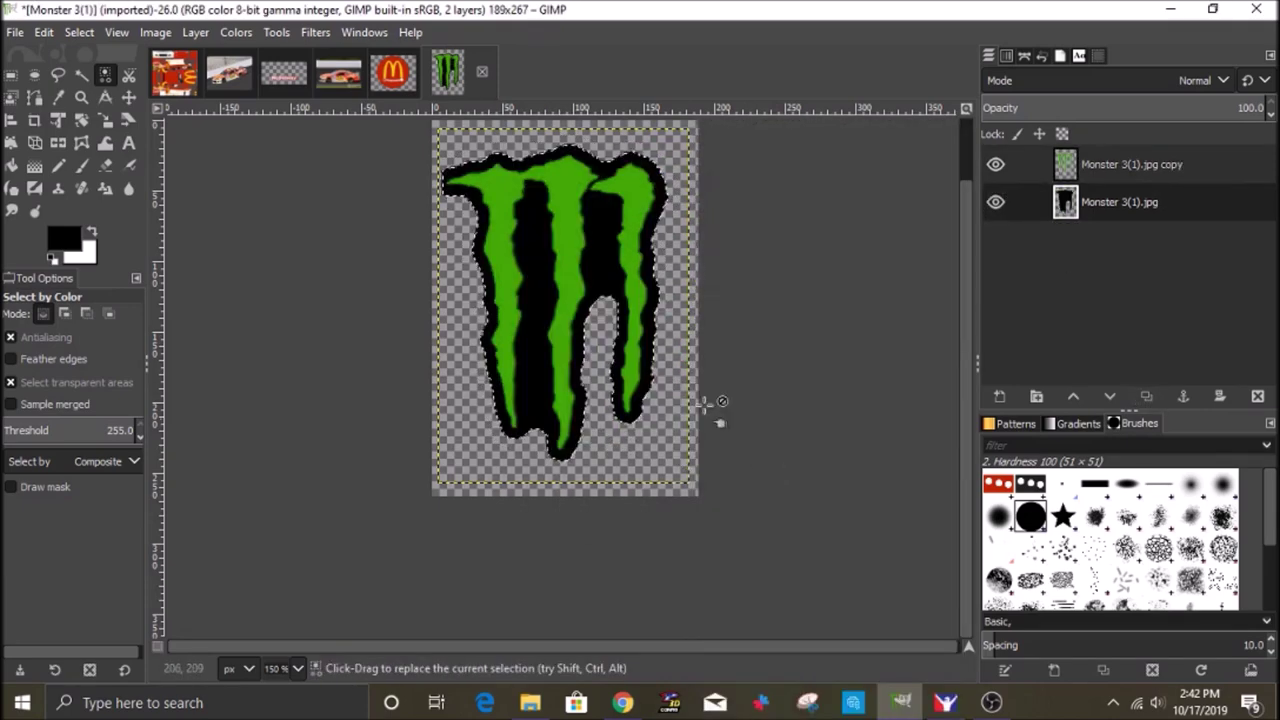
# Deselect, paint the gap between the middle and last claws black with a size 30 brush, and merge the logo layers.
pyautogui.click(79, 33)
pyautogui.click(117, 84)
pyautogui.press('p')
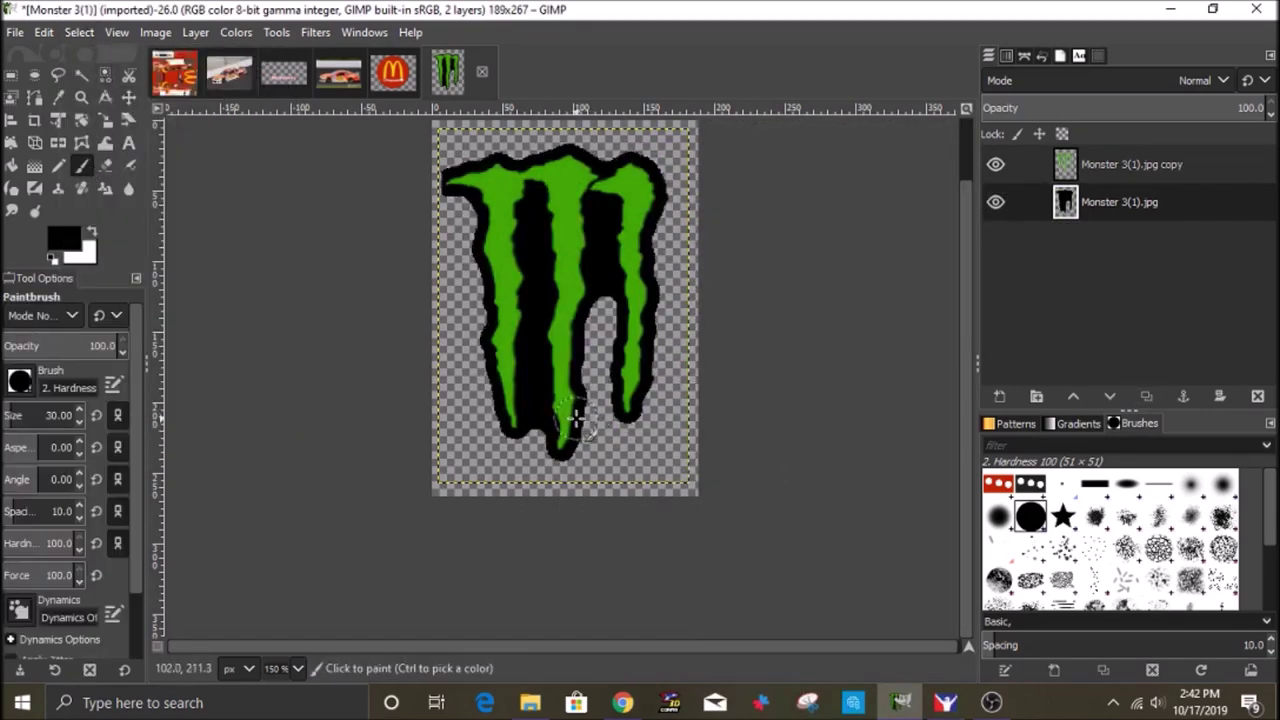
pyautogui.moveTo(597, 390); pyautogui.dragTo(600, 315)
pyautogui.rightClick(1110, 165)
pyautogui.click(1020, 243)
# Copy the outlined Monster logo into the car template and scale it down to fit the red pillar behind the side window.
pyautogui.moveTo(1110, 165)
pyautogui.mouseDown()
pyautogui.moveTo(764, 168)
pyautogui.moveTo(366, 238)
pyautogui.moveTo(450, 290)
pyautogui.mouseUp()
pyautogui.hotkey('shift', 's')
pyautogui.moveTo(483, 229)
pyautogui.mouseDown()
pyautogui.moveTo(567, 348)
pyautogui.moveTo(535, 330)
pyautogui.mouseUp()
pyautogui.click(903, 248)
pyautogui.press('m')
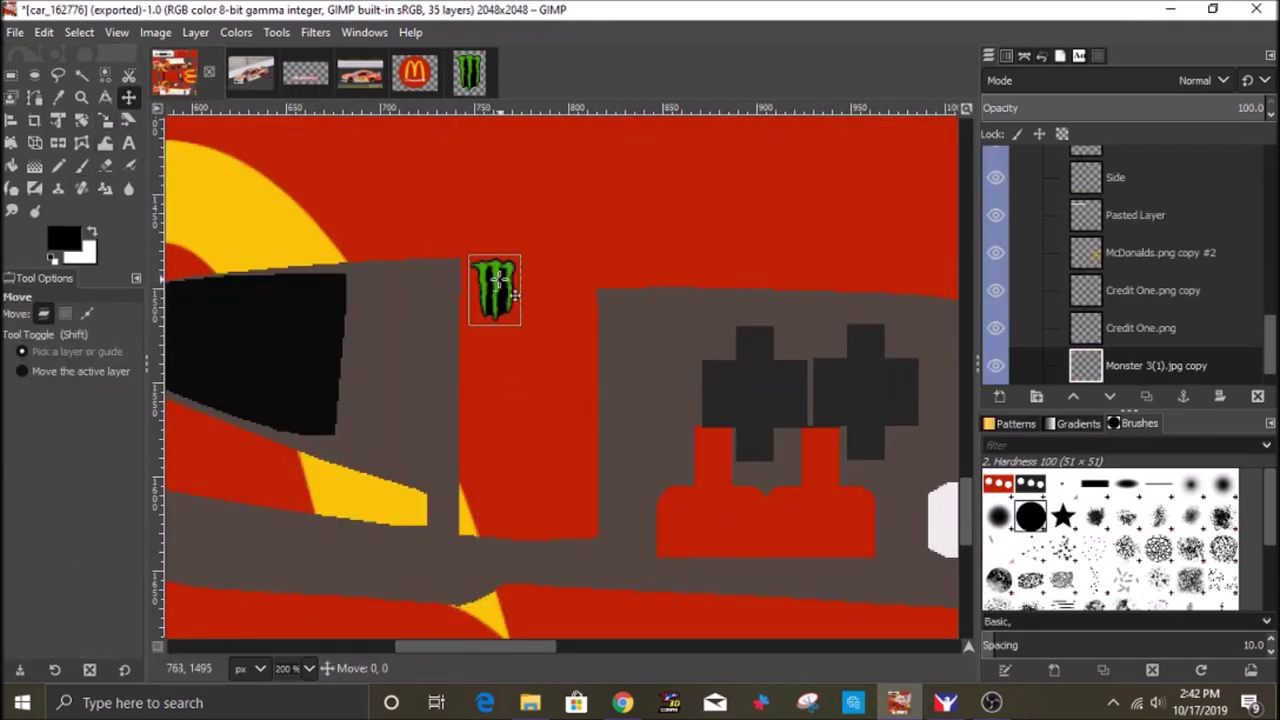
# Compare the Monster logo with the side reference photo, then rescale and nudge it near the top of the red pillar.
pyautogui.click(357, 88)
pyautogui.click(175, 76)
pyautogui.click(83, 120)
pyautogui.click(106, 120)
pyautogui.click(499, 290)
pyautogui.moveTo(499, 290); pyautogui.dragTo(506, 286)
pyautogui.click(906, 246)
pyautogui.click(357, 68)
pyautogui.click(175, 74)
pyautogui.click(1110, 377)
# Search the image files for "cessna" and add the Cessna White logo to the car template as a new layer.
pyautogui.click(530, 703)
pyautogui.doubleClick(984, 256)
pyautogui.write('cessna')
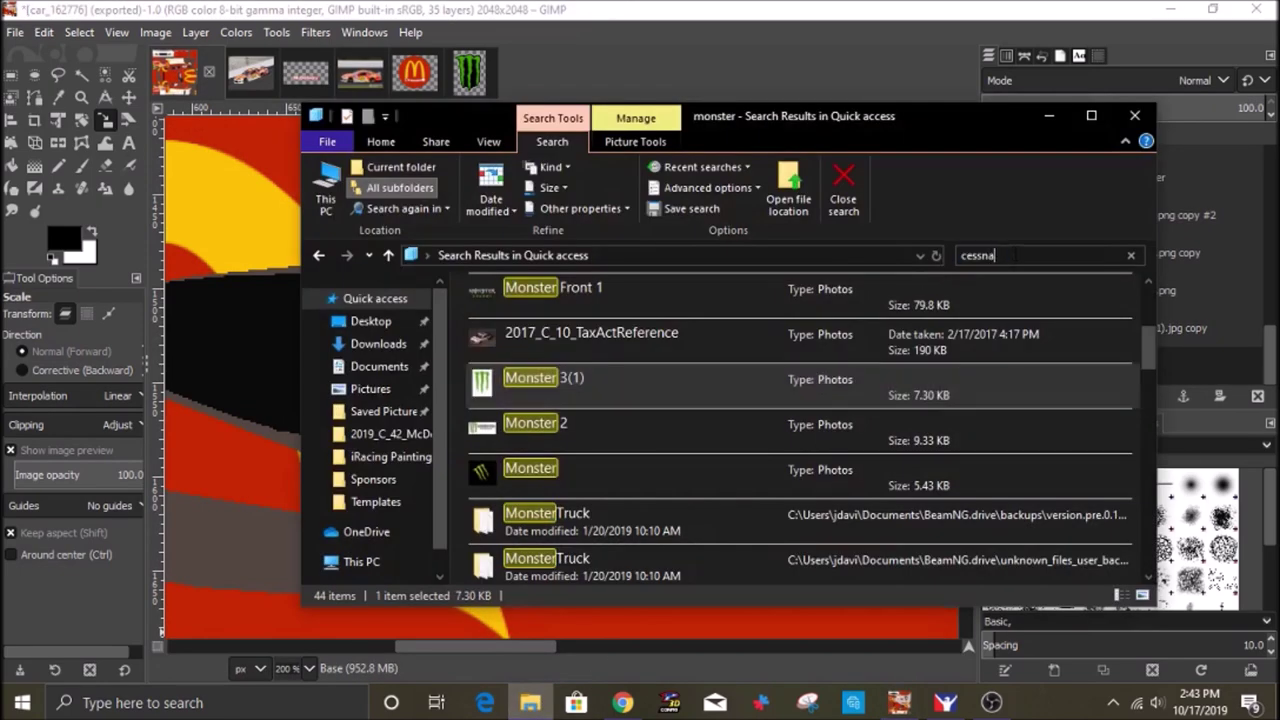
pyautogui.scroll(-3, 566, 419)
pyautogui.scroll(2, 566, 419)
pyautogui.moveTo(557, 477); pyautogui.dragTo(230, 220)
# Scale the Cessna logo down to pillar width and place it directly below the Monster logo.
pyautogui.click(391, 326)
pyautogui.moveTo(363, 186); pyautogui.dragTo(473, 287)
pyautogui.moveTo(800, 560); pyautogui.dragTo(500, 342)
pyautogui.click(903, 248)
pyautogui.press('m')
pyautogui.click(691, 400)
# Examine the car reference photos for the next sponsor logo on the pillar behind the side window.
pyautogui.click(360, 74)
pyautogui.click(175, 74)
pyautogui.click(540, 706)
pyautogui.click(699, 45)
pyautogui.click(253, 73)
pyautogui.click(360, 74)
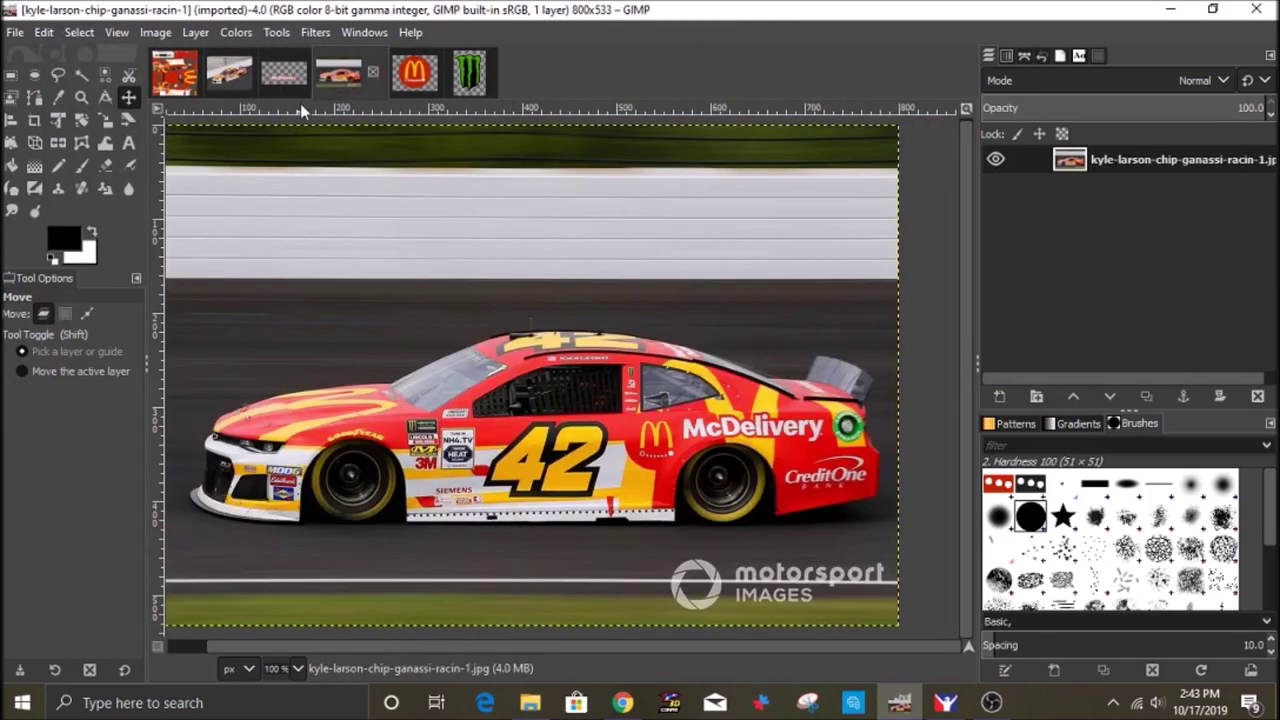
pyautogui.click(175, 74)
# Search the image files for "clover", add the Clover logo to the car template, and recolor it white.
pyautogui.click(530, 706)
pyautogui.click(985, 257)
pyautogui.write('clover')
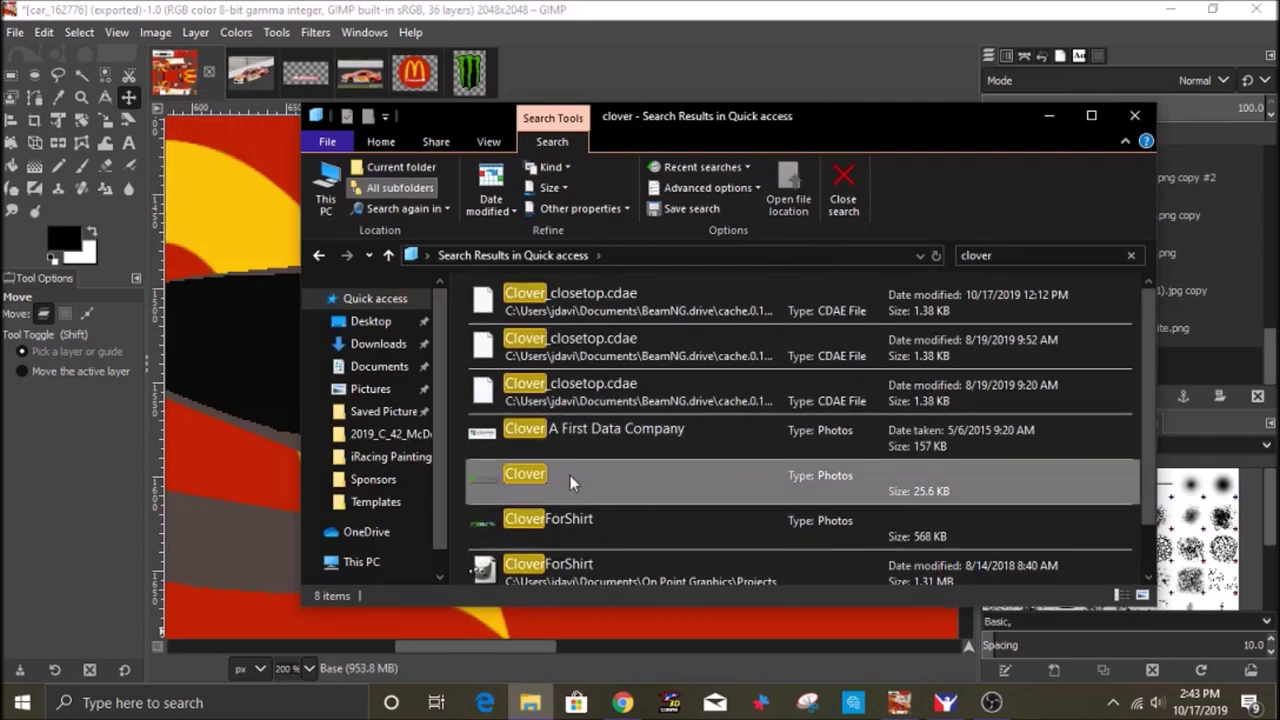
pyautogui.moveTo(571, 480); pyautogui.dragTo(297, 412)
pyautogui.click(236, 32)
pyautogui.click(277, 413)
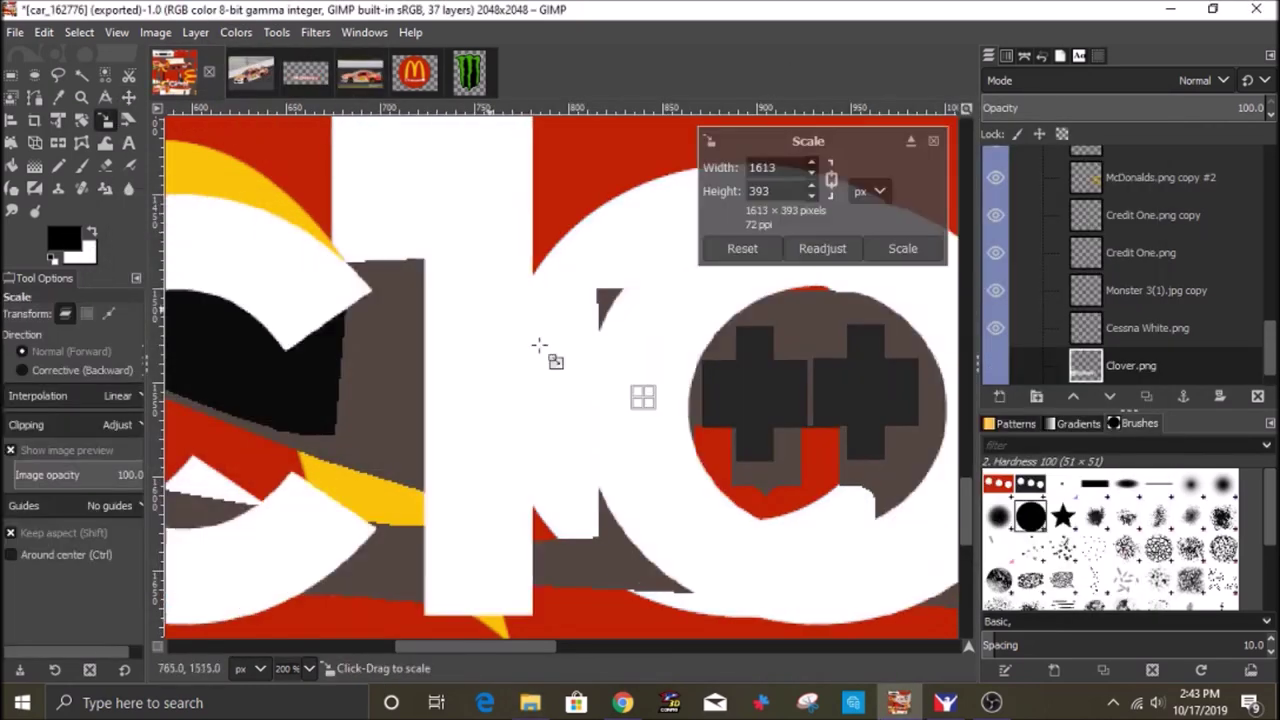
# Scale the Clover logo to about 32 × 8 pixels and place it below the Cessna logo.
pyautogui.moveTo(537, 343); pyautogui.dragTo(666, 443)
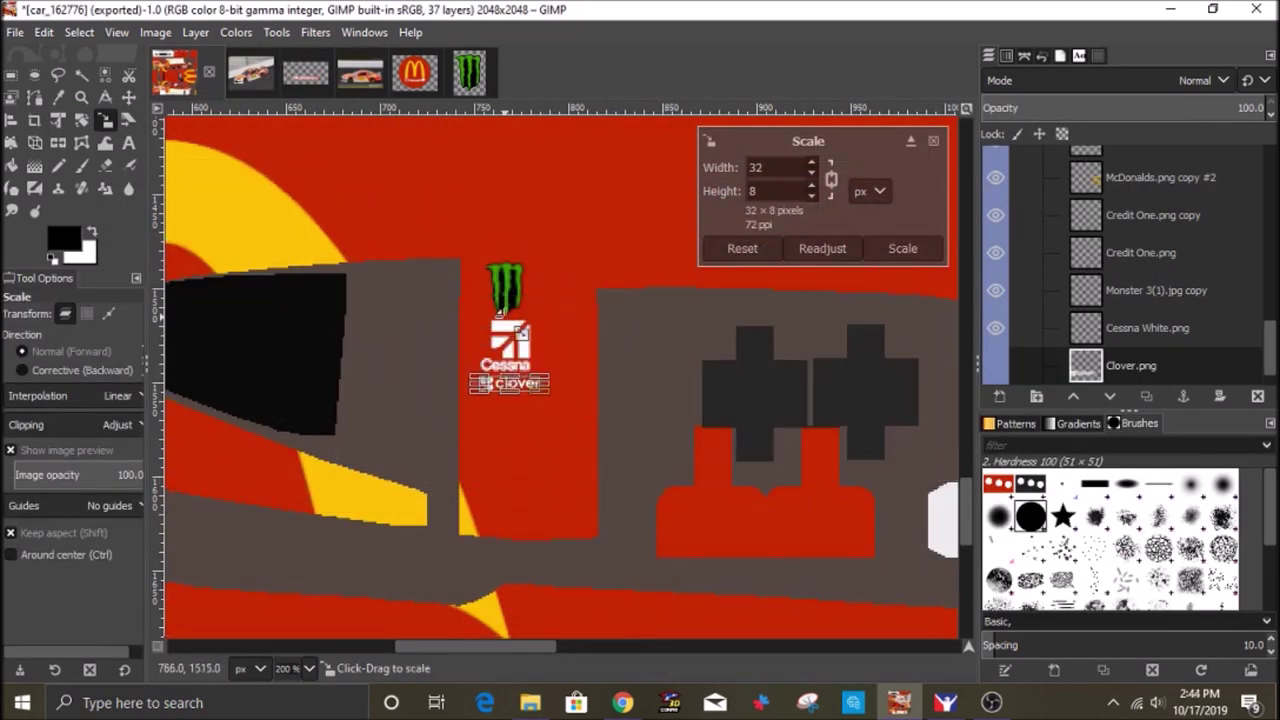
pyautogui.click(903, 248)
pyautogui.press('m')
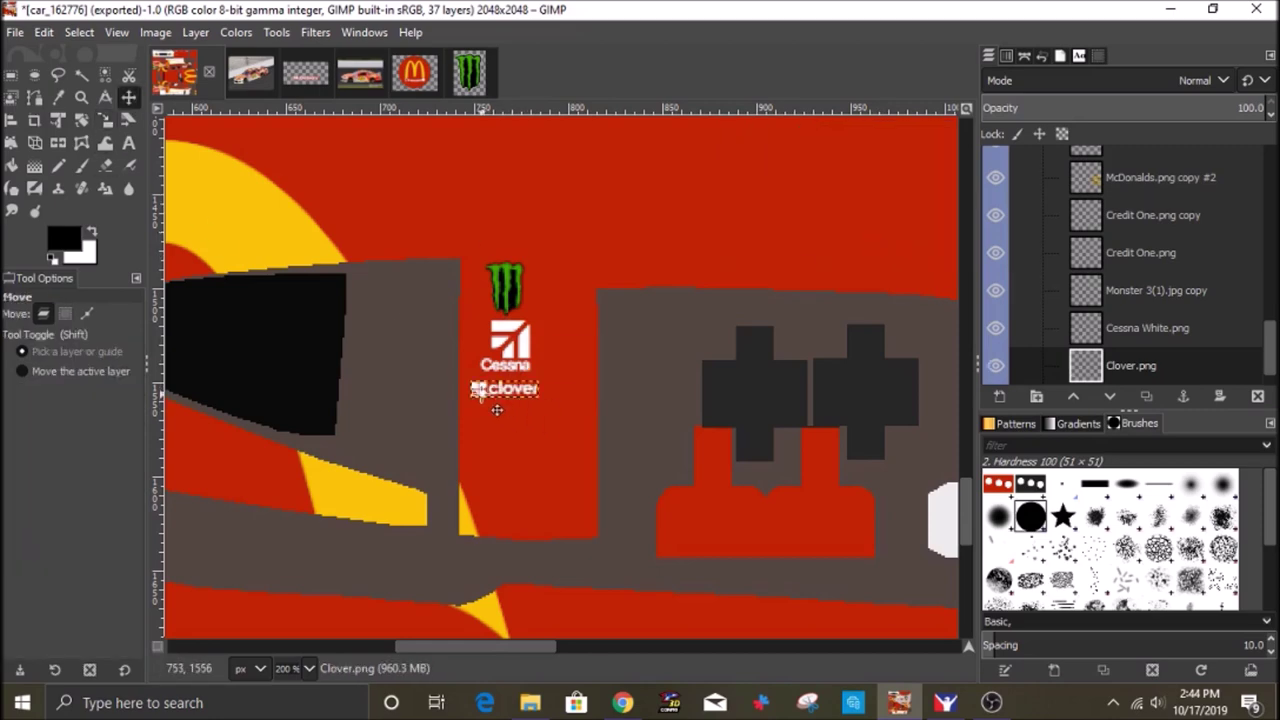
pyautogui.click(1152, 365)
# Search the image files for "freigh" and add the Freightliner logo to the car template as a new layer.
pyautogui.click(530, 703)
pyautogui.click(1010, 256)
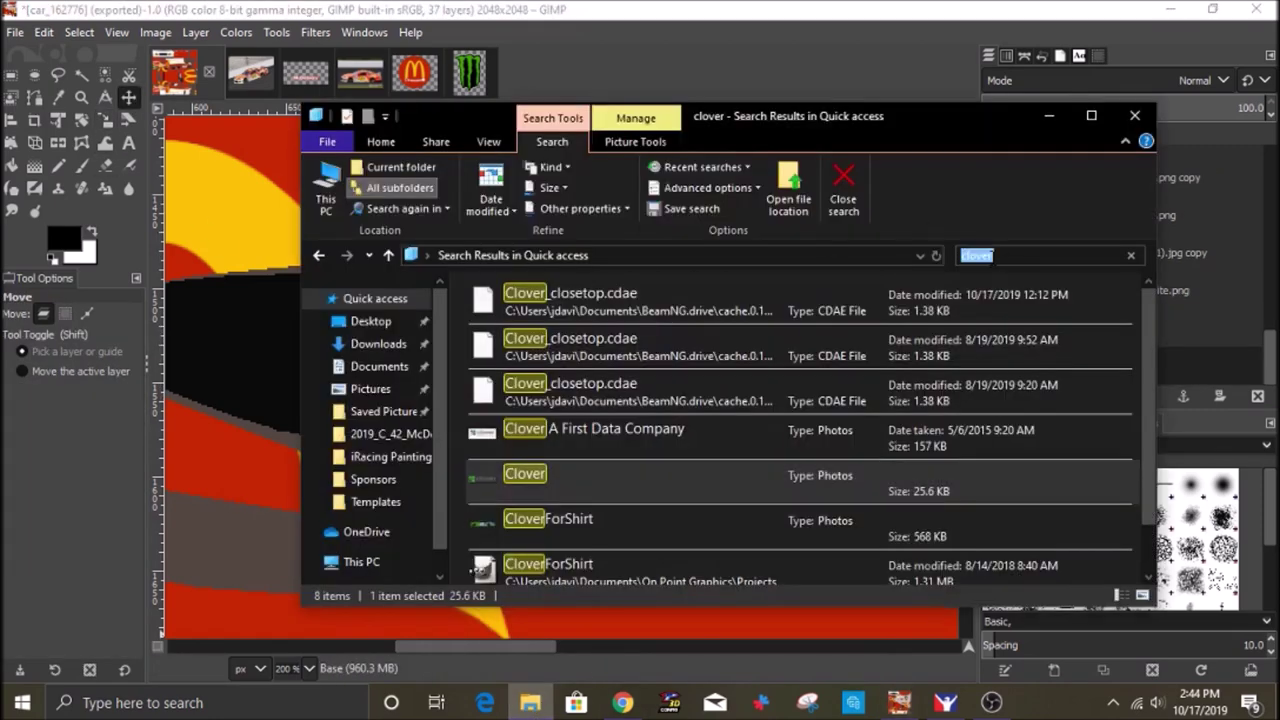
pyautogui.write('freigh')
pyautogui.moveTo(522, 294); pyautogui.dragTo(225, 294)
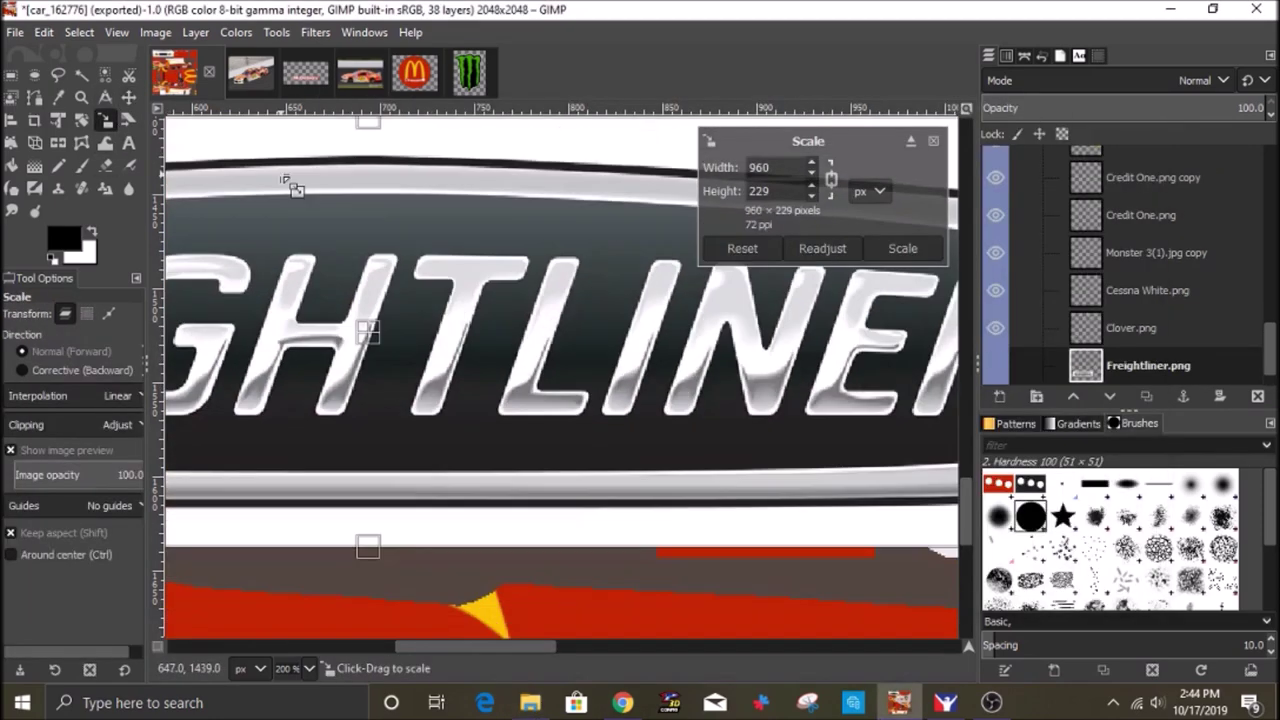
# Scale down the Freightliner logo and place it over the red bodywork above the side window.
pyautogui.moveTo(286, 183); pyautogui.dragTo(586, 480)
pyautogui.press('Return')
pyautogui.click(129, 97)
pyautogui.moveTo(540, 400); pyautogui.dragTo(536, 300)
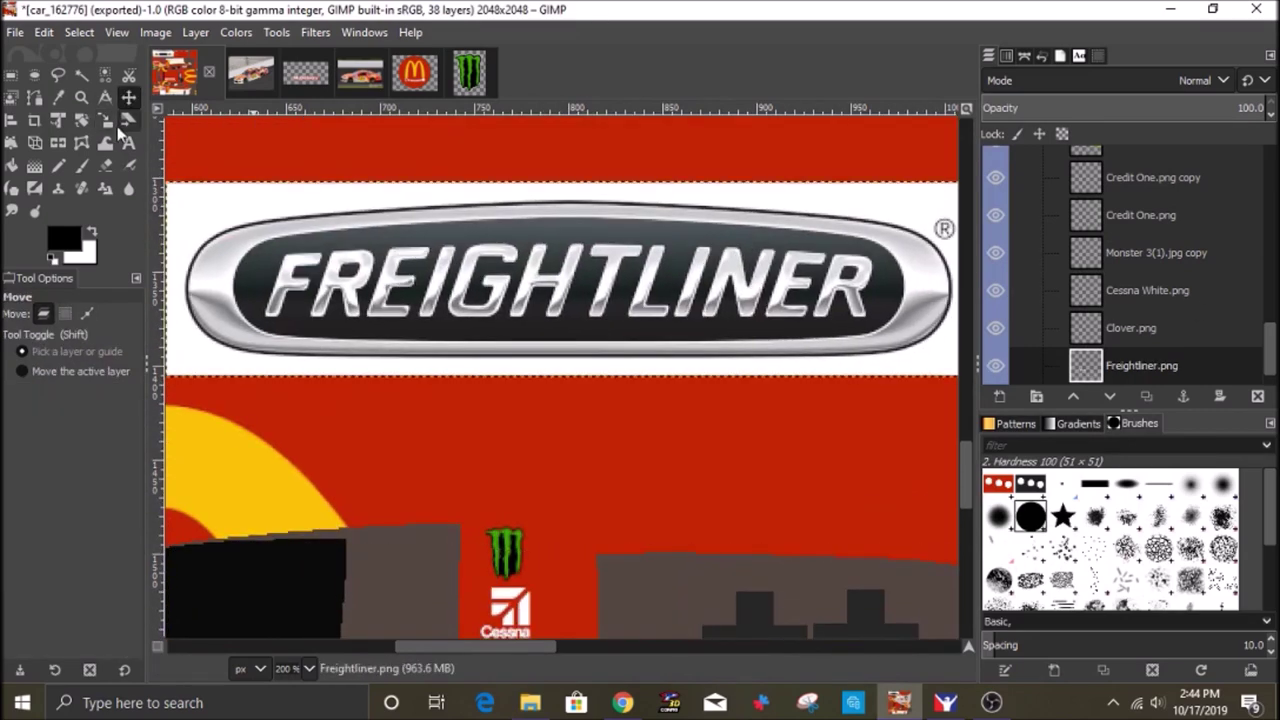
pyautogui.click(106, 120)
pyautogui.click(560, 280)
pyautogui.moveTo(940, 360); pyautogui.dragTo(862, 344)
pyautogui.press('Return')
# Remove the Freightliner logo's white background with Color to Alpha.
pyautogui.click(236, 32)
pyautogui.click(280, 579)
pyautogui.click(324, 458)
# Colorize the Freightliner logo white at full lightness and erase its registered-trademark symbol.
pyautogui.click(236, 32)
pyautogui.click(266, 536)
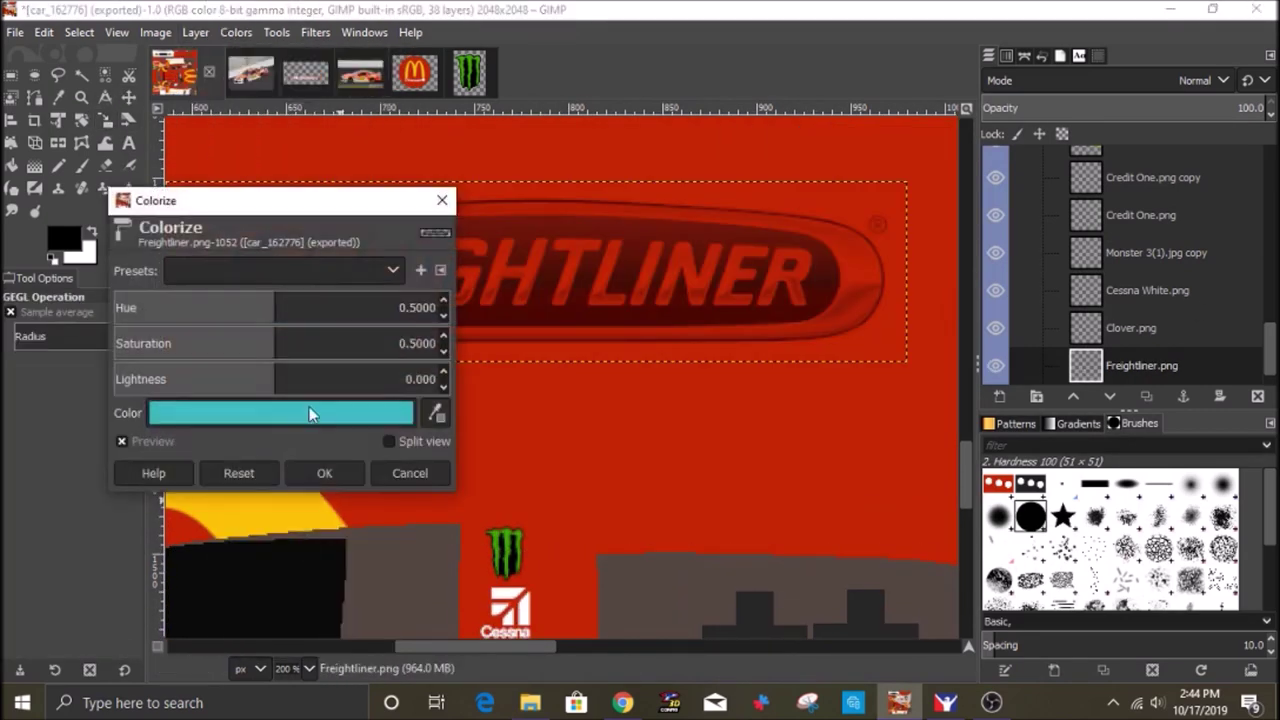
pyautogui.click(294, 342)
pyautogui.moveTo(290, 378); pyautogui.dragTo(440, 380)
pyautogui.click(324, 474)
pyautogui.click(106, 166)
pyautogui.click(878, 224)
# Scale the Freightliner logo to about 31 px wide and place it directly below the Clover logo.
pyautogui.click(106, 120)
pyautogui.click(540, 272)
pyautogui.moveTo(170, 183); pyautogui.dragTo(339, 224)
pyautogui.moveTo(624, 296)
pyautogui.mouseDown()
pyautogui.moveTo(614, 330)
pyautogui.moveTo(682, 522)
pyautogui.moveTo(768, 490)
pyautogui.moveTo(758, 478)
pyautogui.mouseUp()
pyautogui.moveTo(900, 520); pyautogui.dragTo(433, 279)
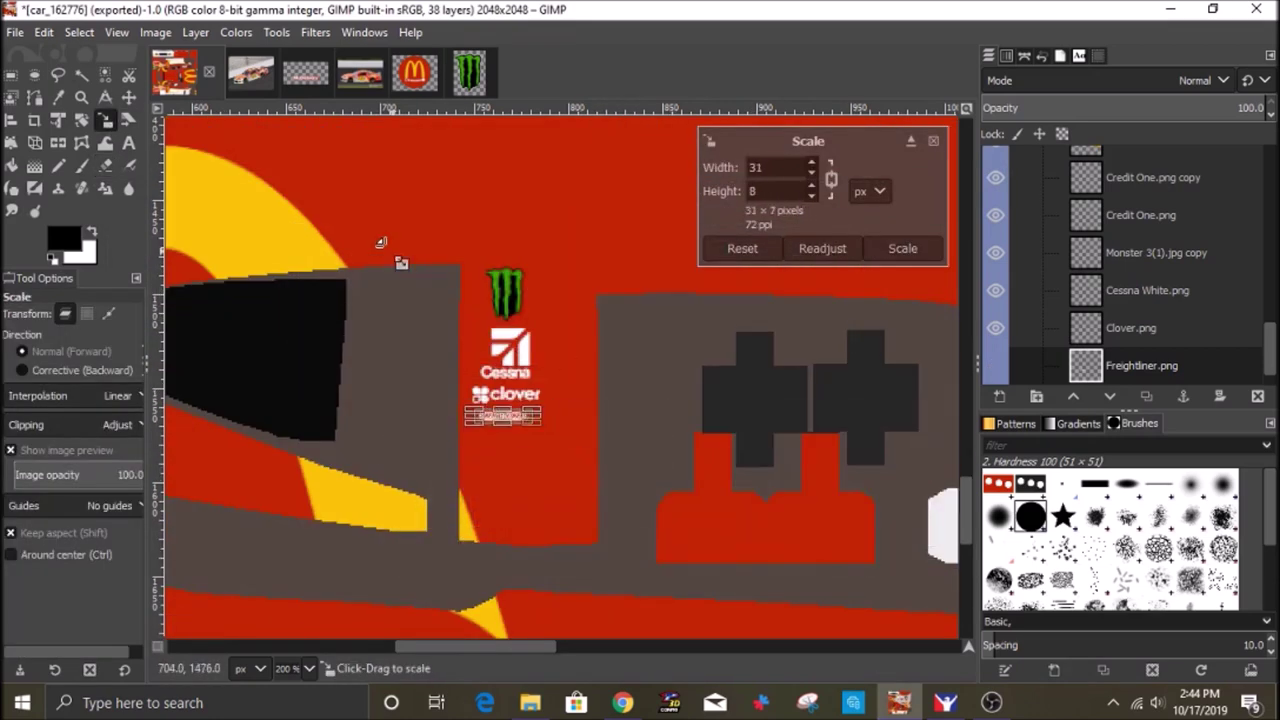
pyautogui.press('Return')
pyautogui.press('m')
pyautogui.moveTo(497, 418); pyautogui.dragTo(493, 418)
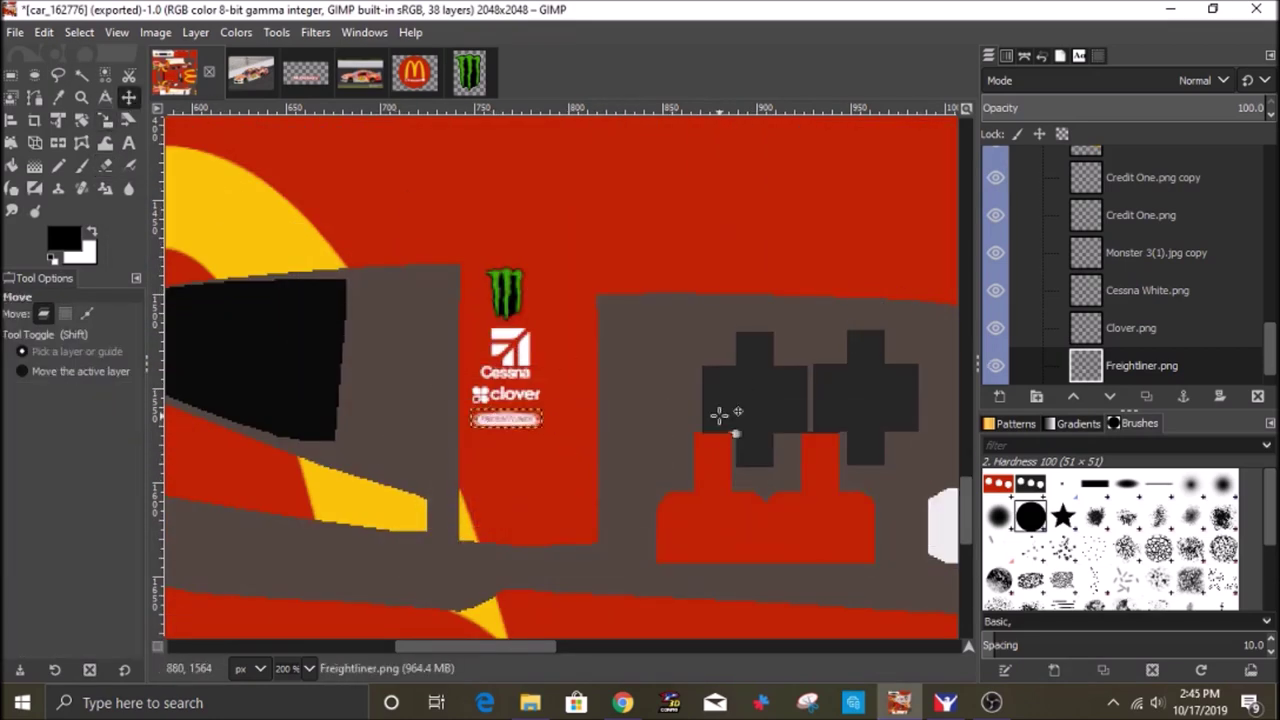
# Search the computer's files for "coke" and add the Coke.png logo to the car paint as a layer.
pyautogui.click(530, 703)
pyautogui.click(980, 255)
pyautogui.write('coke')
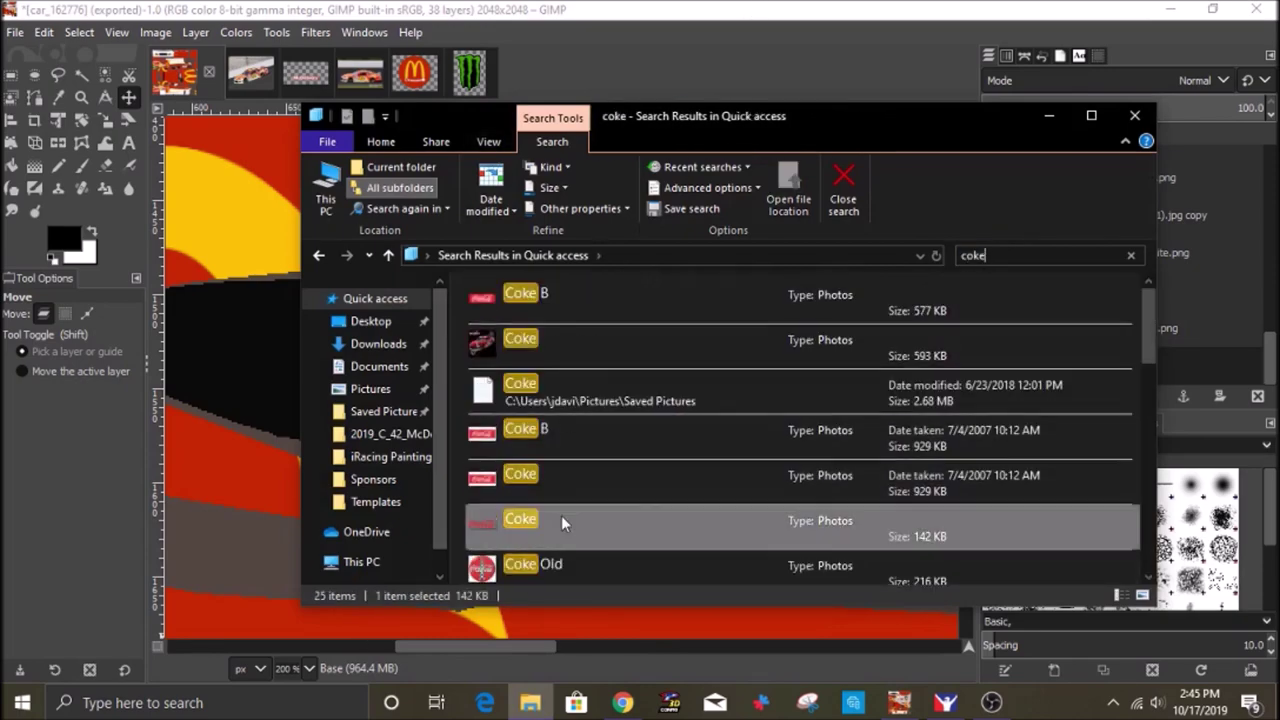
pyautogui.moveTo(561, 515); pyautogui.dragTo(290, 440)
# Colorize the Coca-Cola logo white and scale it down to fit the window pillar.
pyautogui.click(233, 36)
pyautogui.click(266, 535)
pyautogui.click(300, 411)
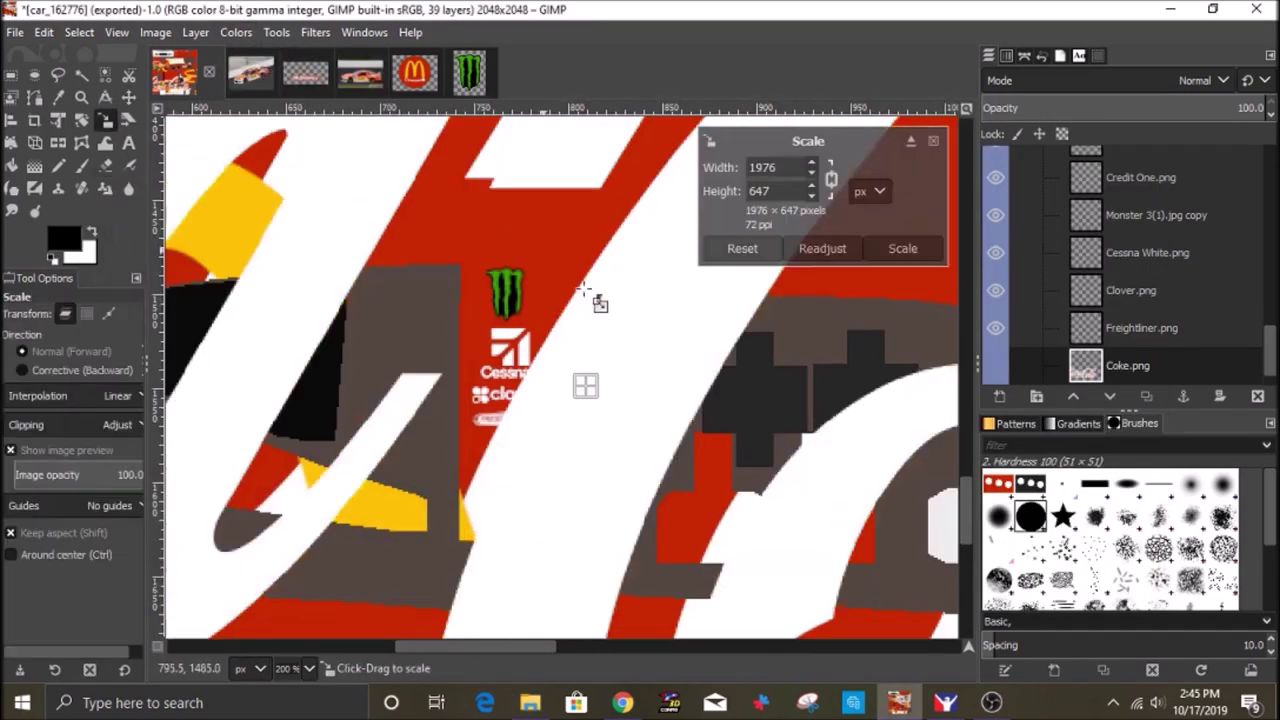
pyautogui.moveTo(597, 297); pyautogui.dragTo(755, 604)
pyautogui.click(903, 248)
# Space out the Monster, Cessna, Clover, Freightliner and Coca-Cola logos in a column down the window pillar.
pyautogui.press('m')
pyautogui.moveTo(552, 562); pyautogui.dragTo(556, 580)
pyautogui.moveTo(551, 478); pyautogui.dragTo(557, 533)
pyautogui.moveTo(546, 453); pyautogui.dragTo(560, 528)
pyautogui.moveTo(554, 410); pyautogui.dragTo(558, 428)
pyautogui.moveTo(550, 366); pyautogui.dragTo(575, 405)
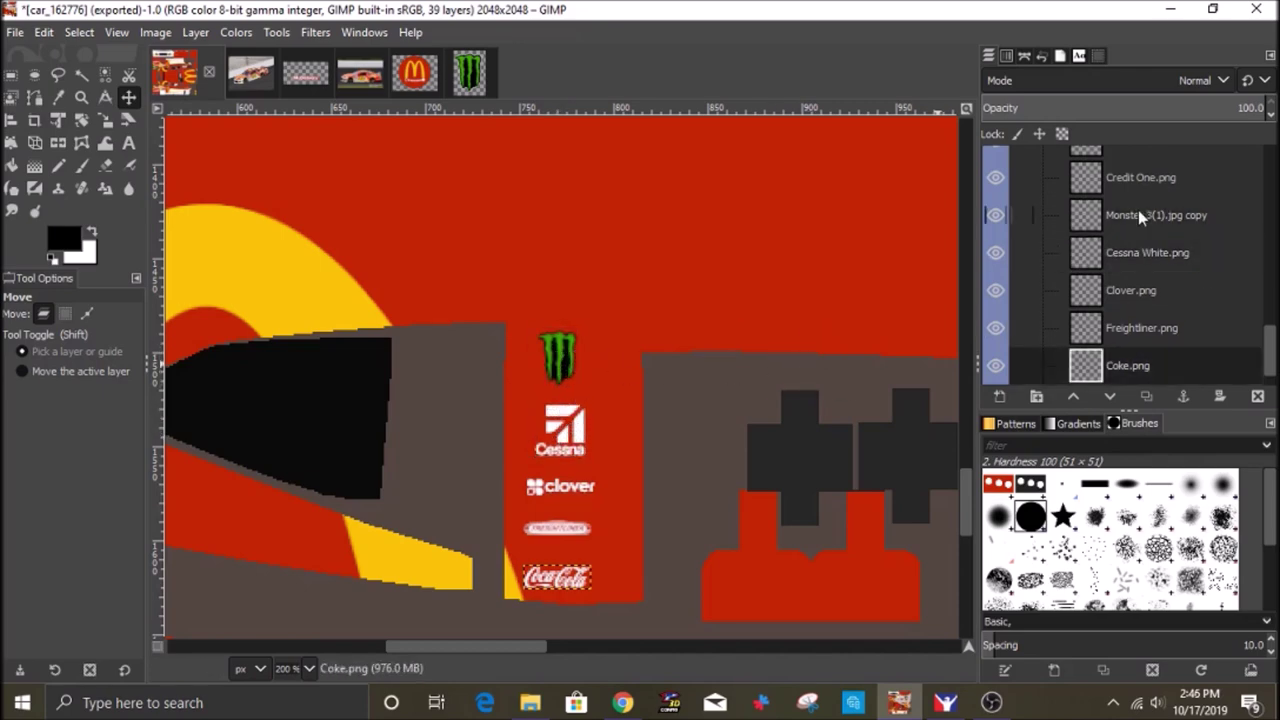
# Merge the window-pillar logo layers down into Coke.png and export the car paint to car_162776.tga.
pyautogui.rightClick(1139, 213)
pyautogui.click(1040, 246)
pyautogui.click(15, 33)
pyautogui.click(80, 311)
# Reload the car paint in iRacing to check the pillar logos, and nudge the merged logo column slightly in GIMP.
pyautogui.click(945, 703)
pyautogui.hotkey('ctrl', 'r')
pyautogui.moveTo(814, 371); pyautogui.dragTo(800, 323)
pyautogui.scroll(-5, 800, 323)
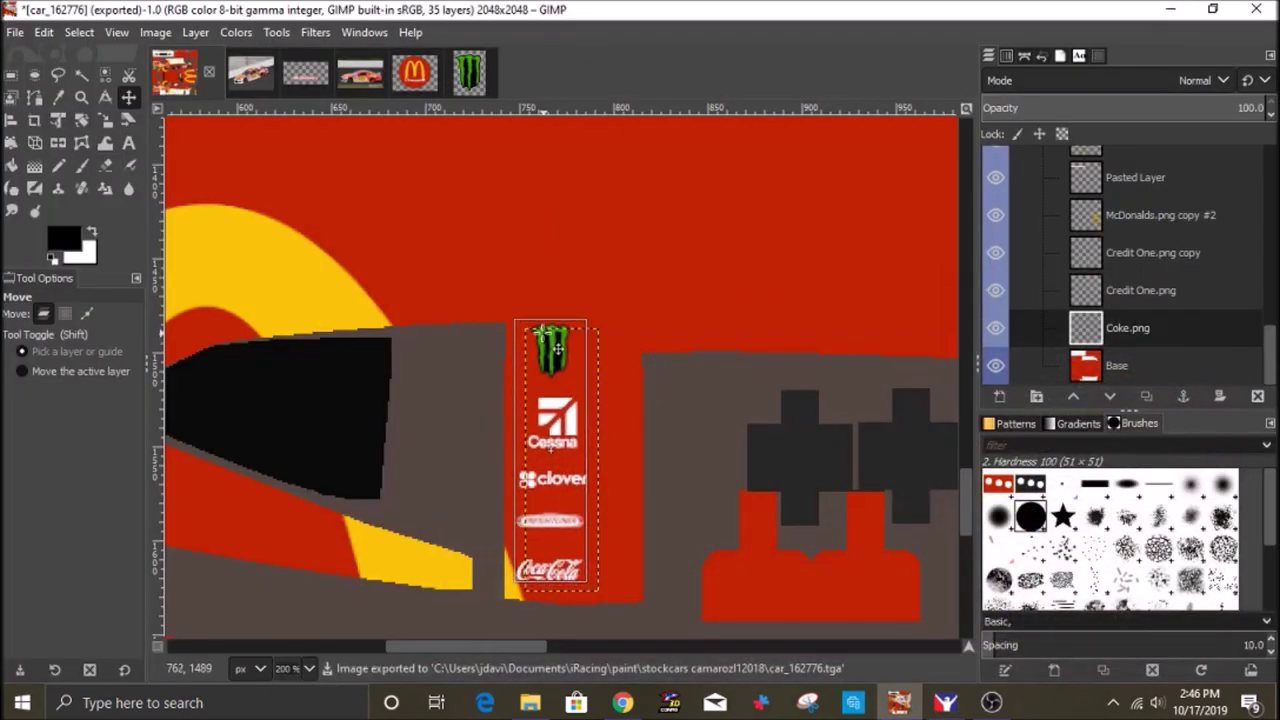
pyautogui.click(40, 33)
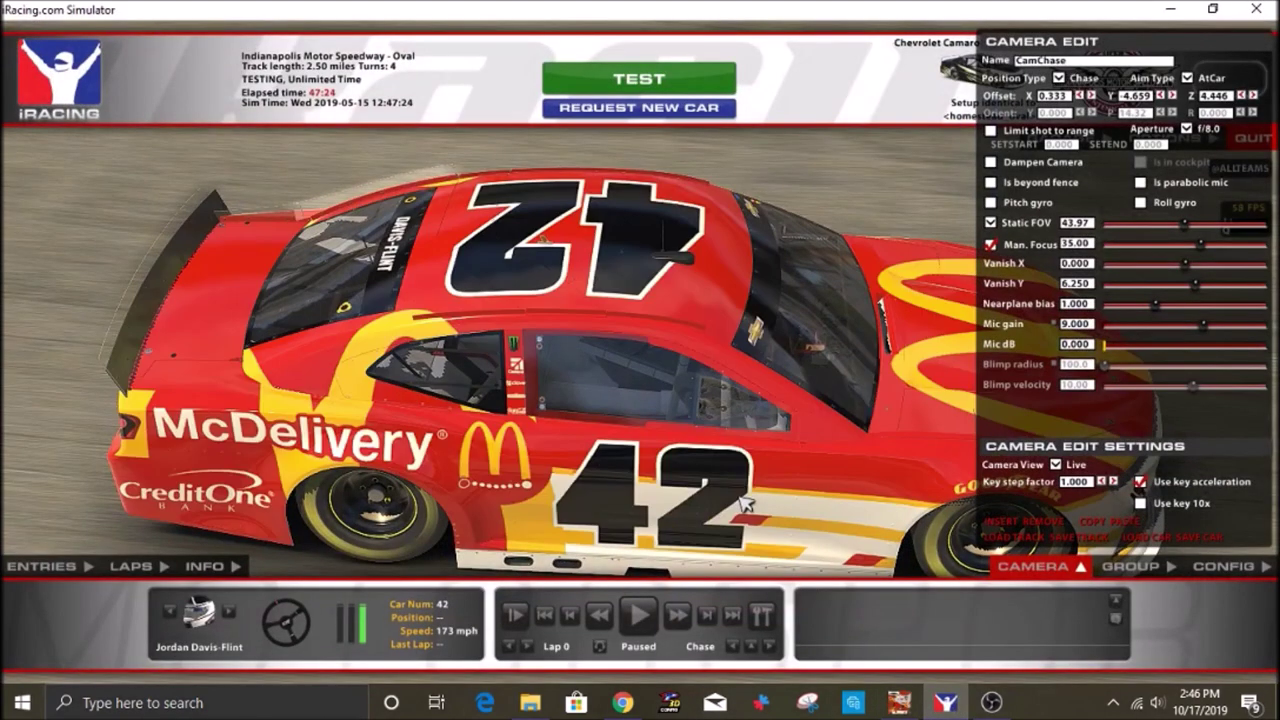
pyautogui.click(1178, 12)
# Duplicate the merged logo column, rotate the copy 180 degrees onto the opposite window pillar and export the paint.
pyautogui.click(1146, 397)
pyautogui.rightClick(536, 381)
pyautogui.moveTo(562, 511)
pyautogui.moveTo(752, 587)
pyautogui.click(950, 657)
pyautogui.moveTo(550, 403); pyautogui.dragTo(560, 276)
pyautogui.hotkey('ctrl', 'e')
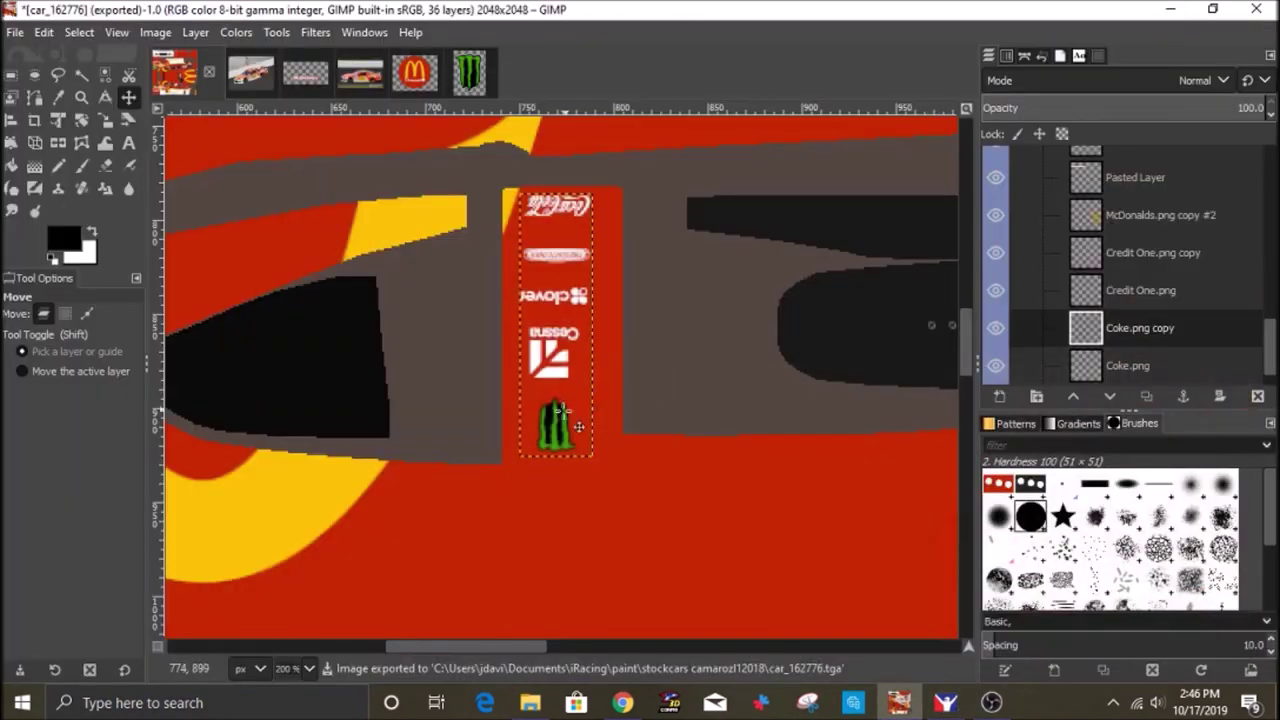
# Search the files for "MENCS" and add MENCS.png as a layer above Side copy.
pyautogui.scroll(-3, 503, 289)
pyautogui.click(503, 289)
pyautogui.scroll(-5, 503, 289)
pyautogui.scroll(6, 1141, 221)
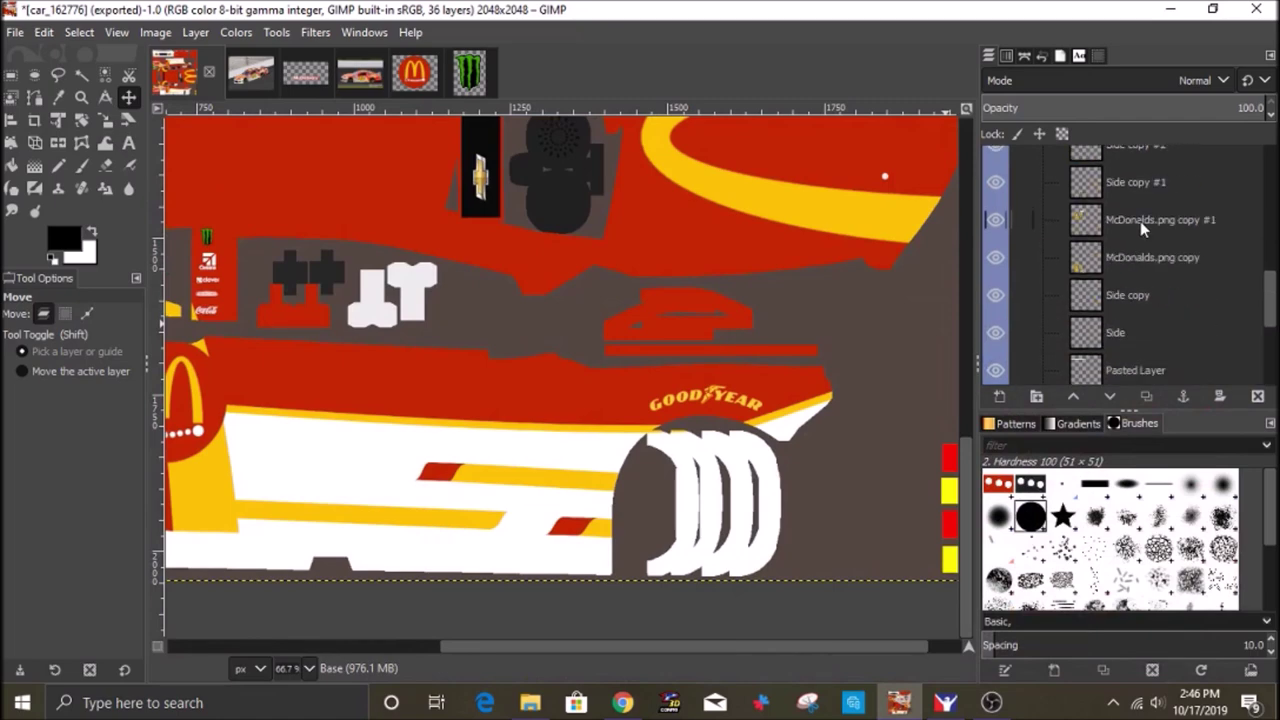
pyautogui.click(1134, 304)
pyautogui.click(530, 702)
pyautogui.click(1040, 255)
pyautogui.write('MENCS')
pyautogui.scroll(-3, 557, 463)
pyautogui.click(644, 341)
pyautogui.moveTo(644, 346); pyautogui.dragTo(238, 400)
# Scale down the Monster Energy Cup Series logo and place it on the fender beside the Goodyear lettering.
pyautogui.click(105, 120)
pyautogui.click(506, 331)
pyautogui.moveTo(863, 493); pyautogui.dragTo(463, 301)
pyautogui.moveTo(370, 259); pyautogui.dragTo(514, 383)
pyautogui.moveTo(400, 324); pyautogui.dragTo(567, 400)
pyautogui.click(903, 248)
# Check the reference car photo and add the Lincoln Electric.png logo to the car paint.
pyautogui.click(356, 78)
pyautogui.click(172, 82)
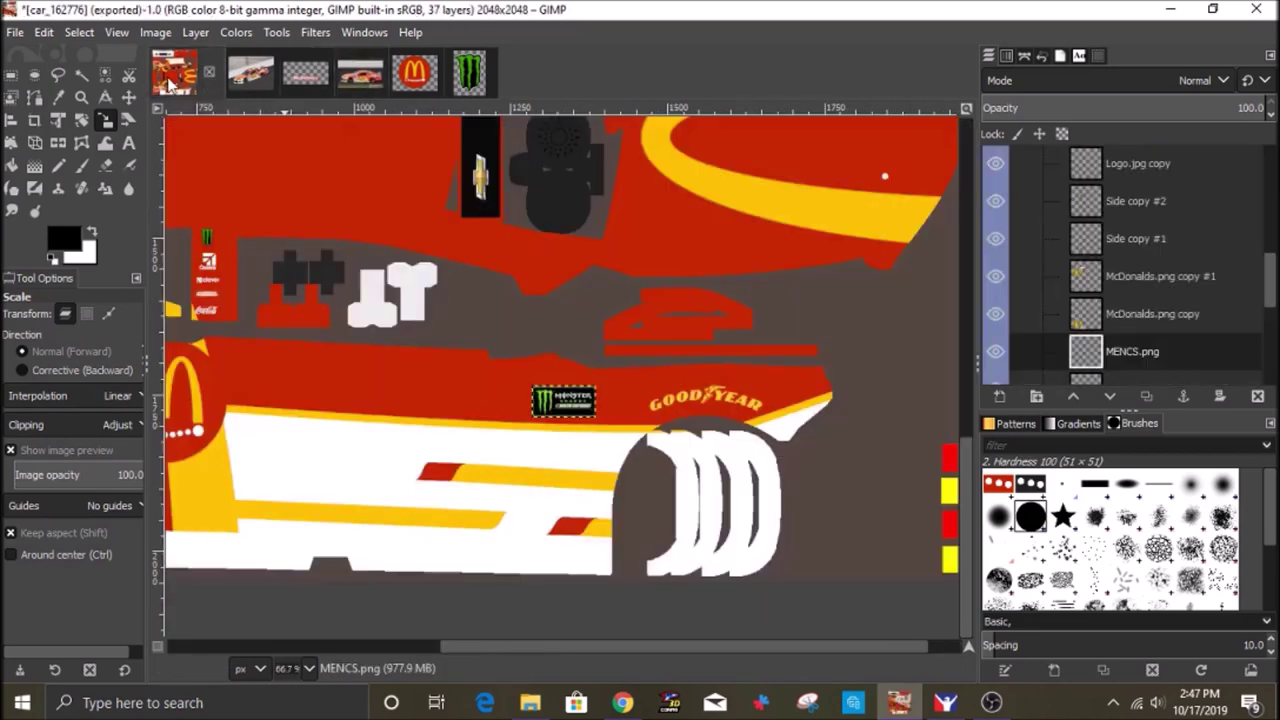
pyautogui.click(129, 97)
pyautogui.press('1')
pyautogui.scroll(-1, 1133, 352)
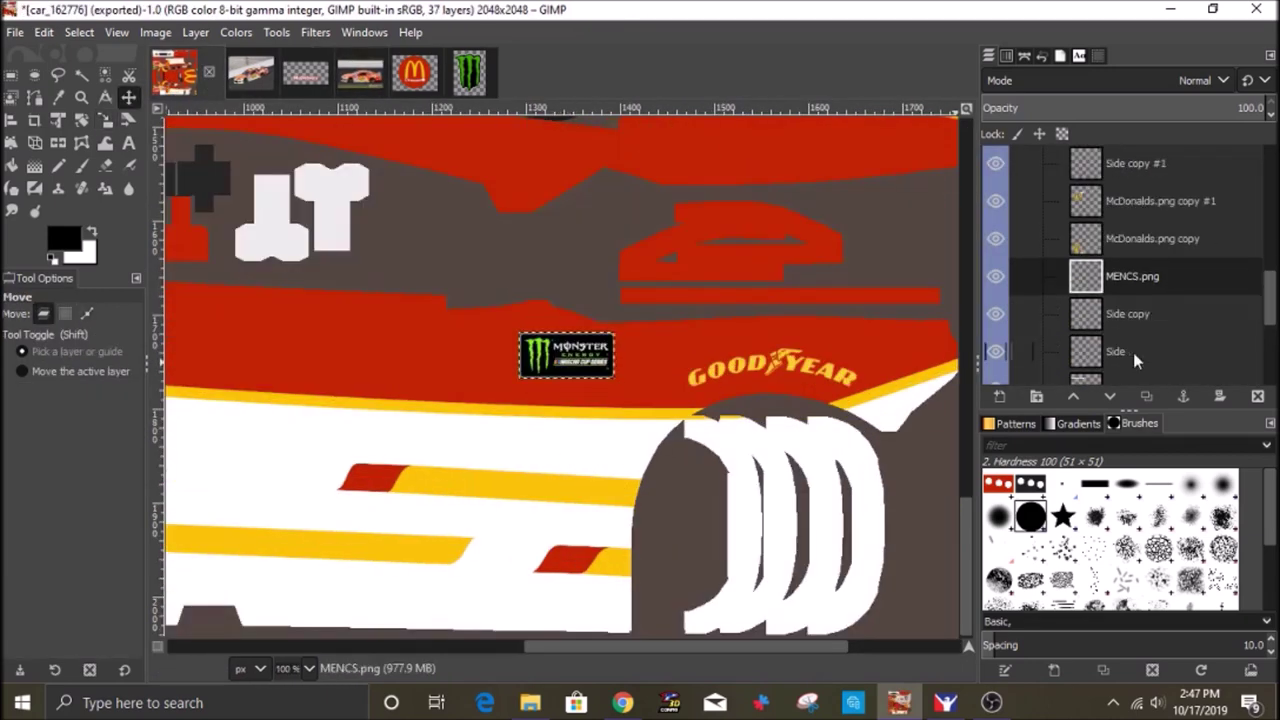
pyautogui.hotkey('alt', 'Tab')
pyautogui.write('Lincoln')
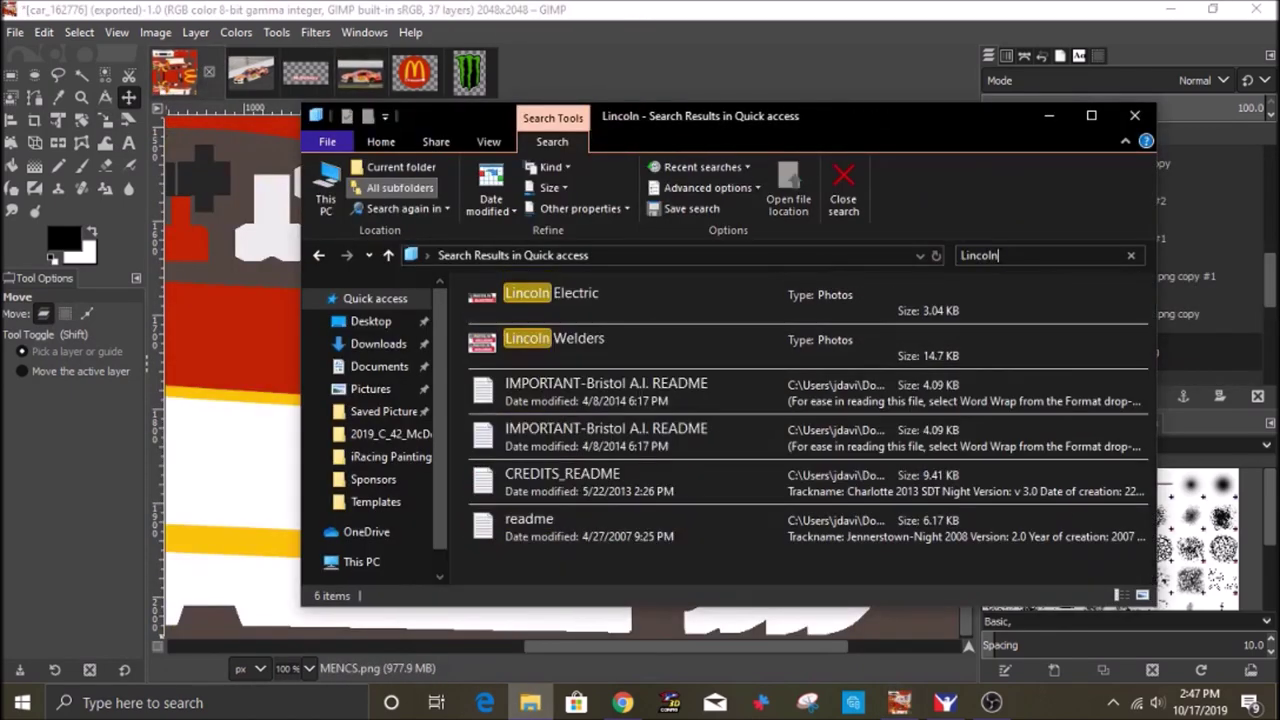
pyautogui.click(1049, 116)
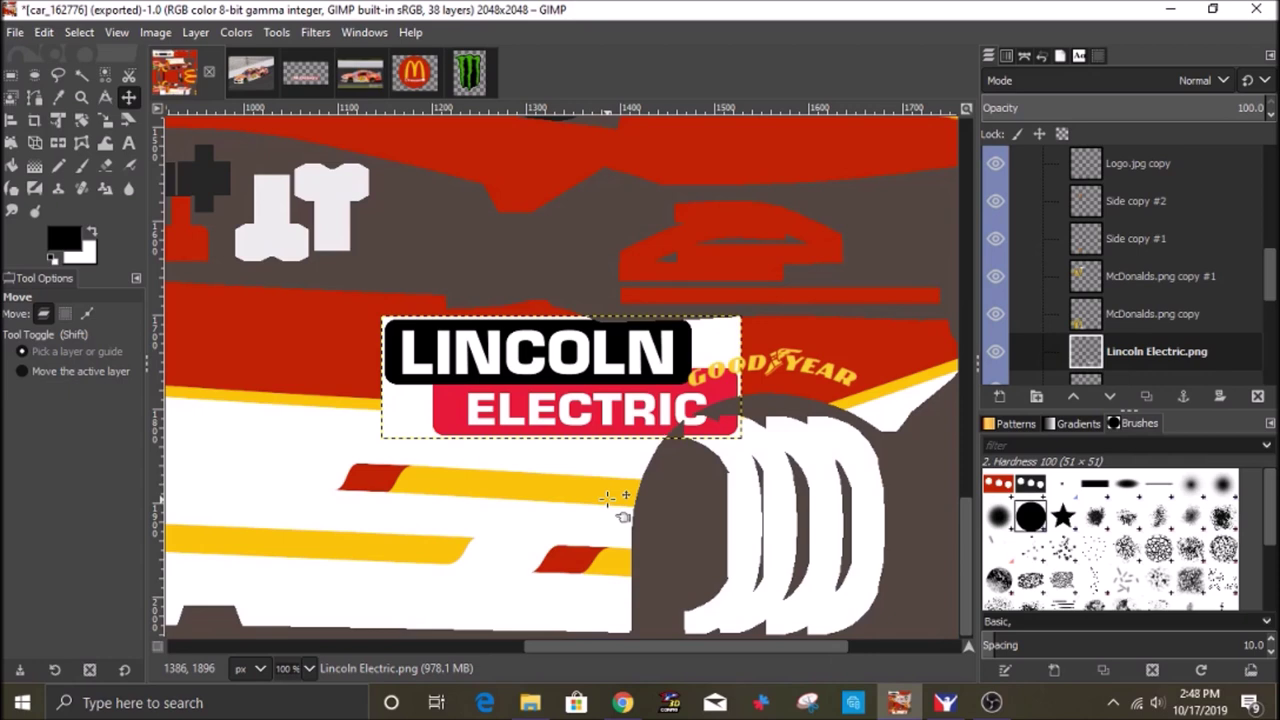
# Scale the Lincoln Electric logo to the Monster logo's width and place it directly underneath.
pyautogui.hotkey('shift', 's')
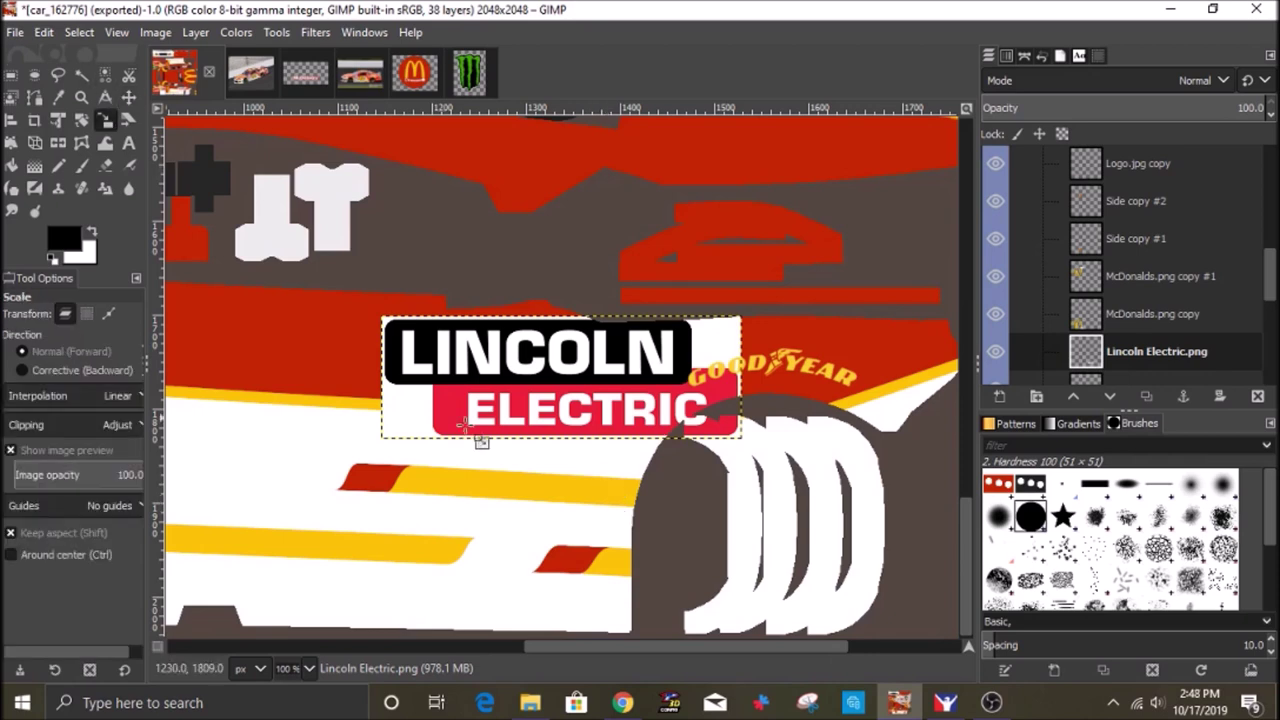
pyautogui.moveTo(395, 329); pyautogui.dragTo(531, 374)
pyautogui.moveTo(639, 402); pyautogui.dragTo(642, 421)
pyautogui.moveTo(756, 446); pyautogui.dragTo(655, 400)
pyautogui.click(882, 249)
# Consult the reference photo, search the files for "mech" and add the Mechanix.jpg logo to the paint.
pyautogui.click(364, 78)
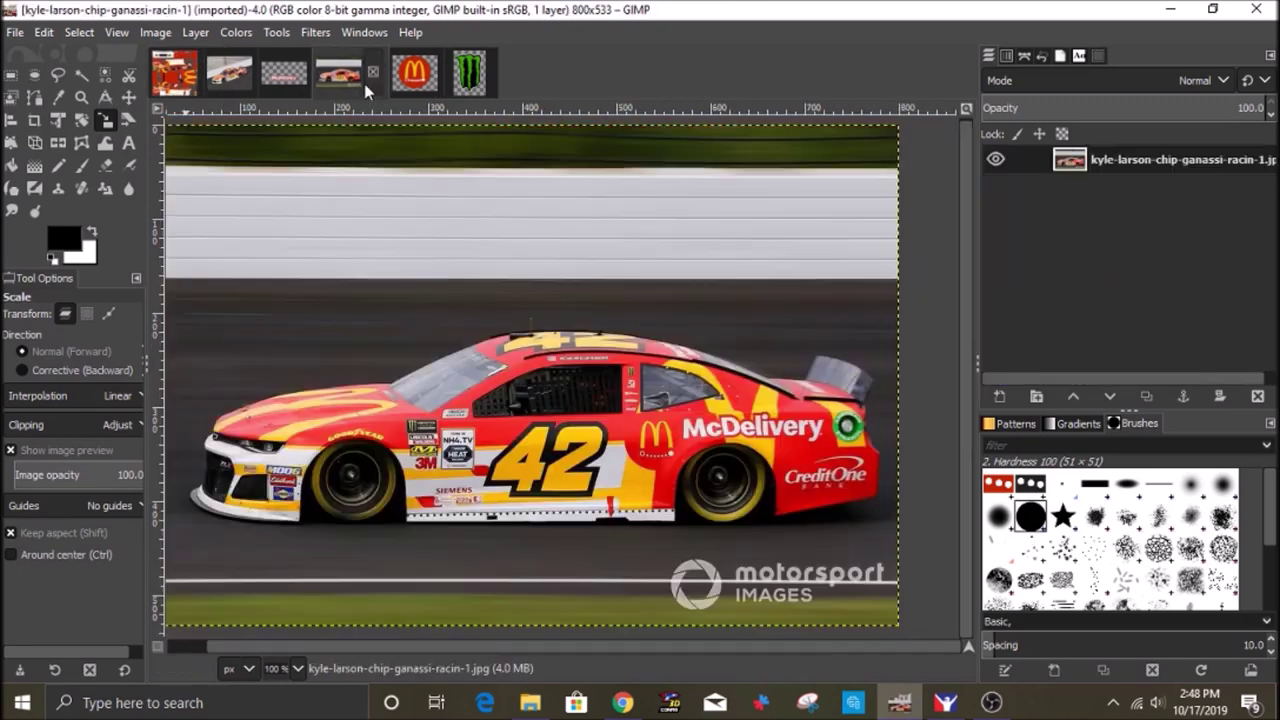
pyautogui.click(170, 82)
pyautogui.click(530, 702)
pyautogui.click(984, 256)
pyautogui.write('mech')
pyautogui.moveTo(600, 350); pyautogui.dragTo(240, 400)
# Scale down the Mechanix Wear logo to fit beneath the Lincoln Electric logo.
pyautogui.click(709, 395)
pyautogui.moveTo(395, 312); pyautogui.dragTo(534, 365)
pyautogui.moveTo(638, 412); pyautogui.dragTo(604, 419)
pyautogui.click(894, 249)
# Add a vertical guide through the fender logos and align the Lincoln Electric and Mechanix logos under the Monster logo.
pyautogui.click(128, 97)
pyautogui.moveTo(158, 290); pyautogui.dragTo(569, 414)
pyautogui.moveTo(583, 373); pyautogui.dragTo(586, 392)
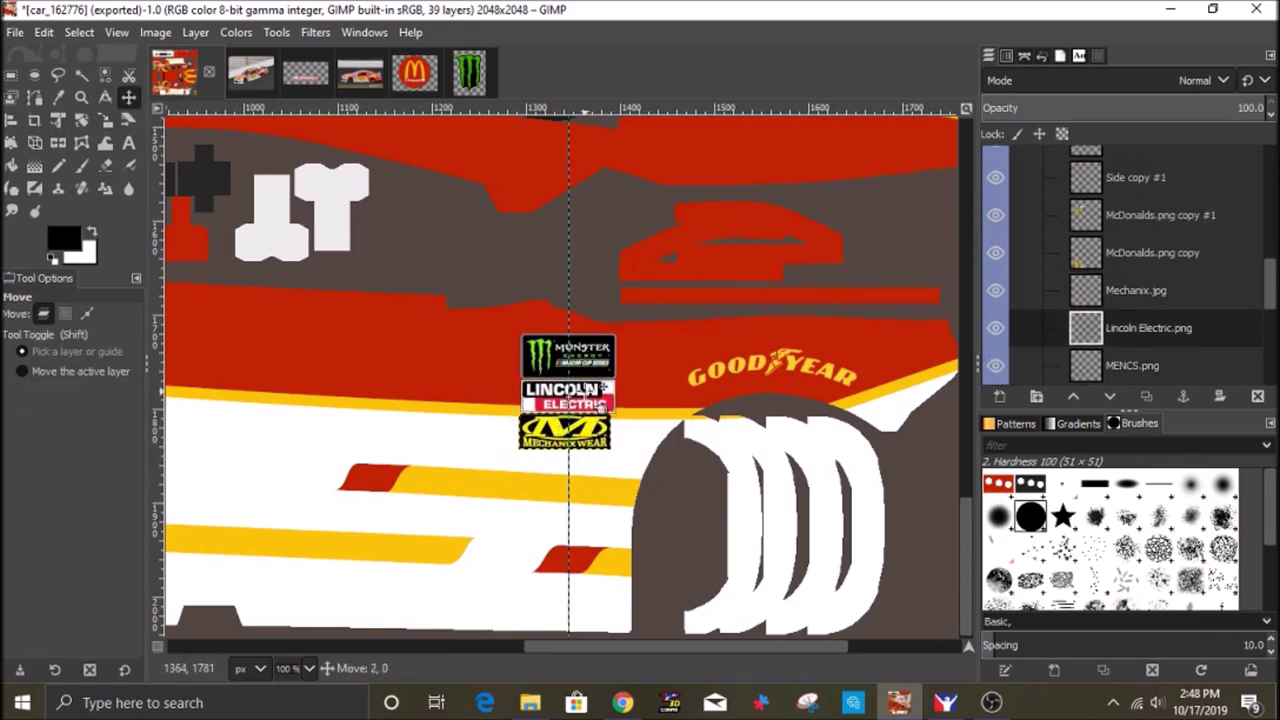
pyautogui.scroll(3, 584, 395)
pyautogui.click(582, 392)
pyautogui.moveTo(574, 466); pyautogui.dragTo(586, 466)
pyautogui.scroll(-3, 585, 448)
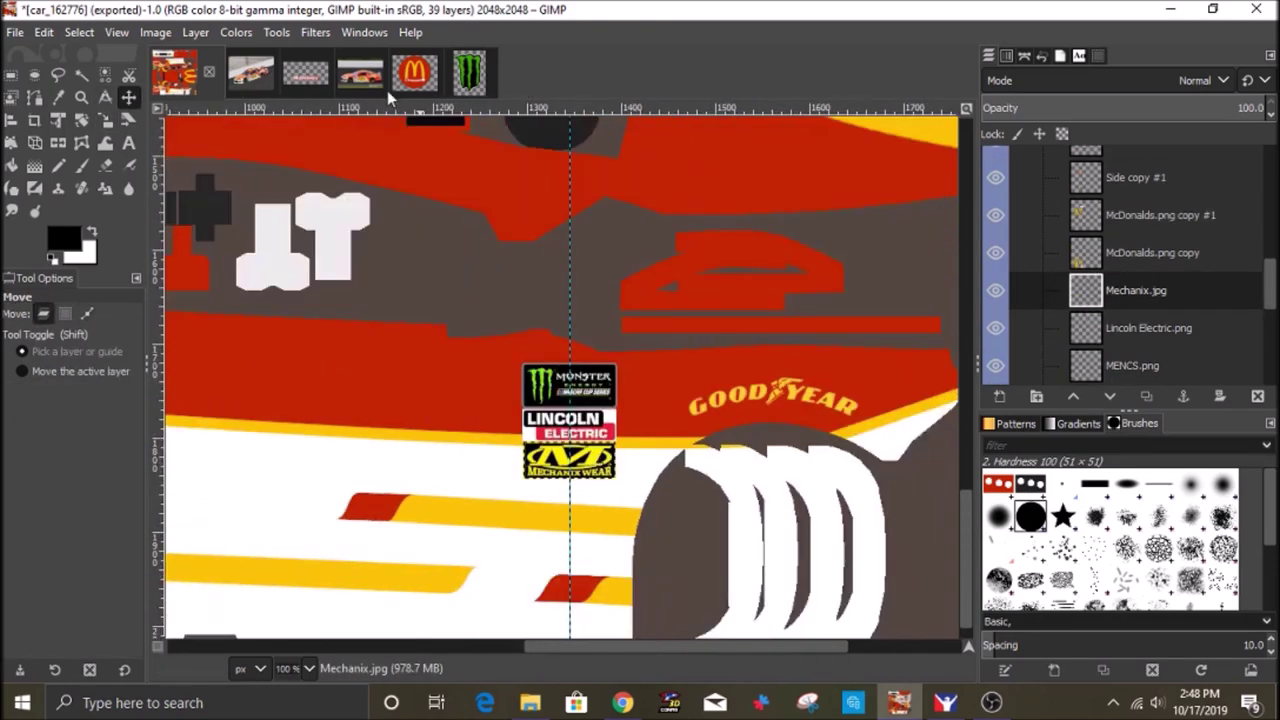
# Consult the reference photo, search the files for "3m" and add the 3m.png logo to the paint.
pyautogui.click(360, 75)
pyautogui.click(176, 76)
pyautogui.click(530, 702)
pyautogui.click(1000, 256)
pyautogui.write('3m')
pyautogui.moveTo(1149, 294); pyautogui.dragTo(1154, 577)
pyautogui.click(1135, 116)
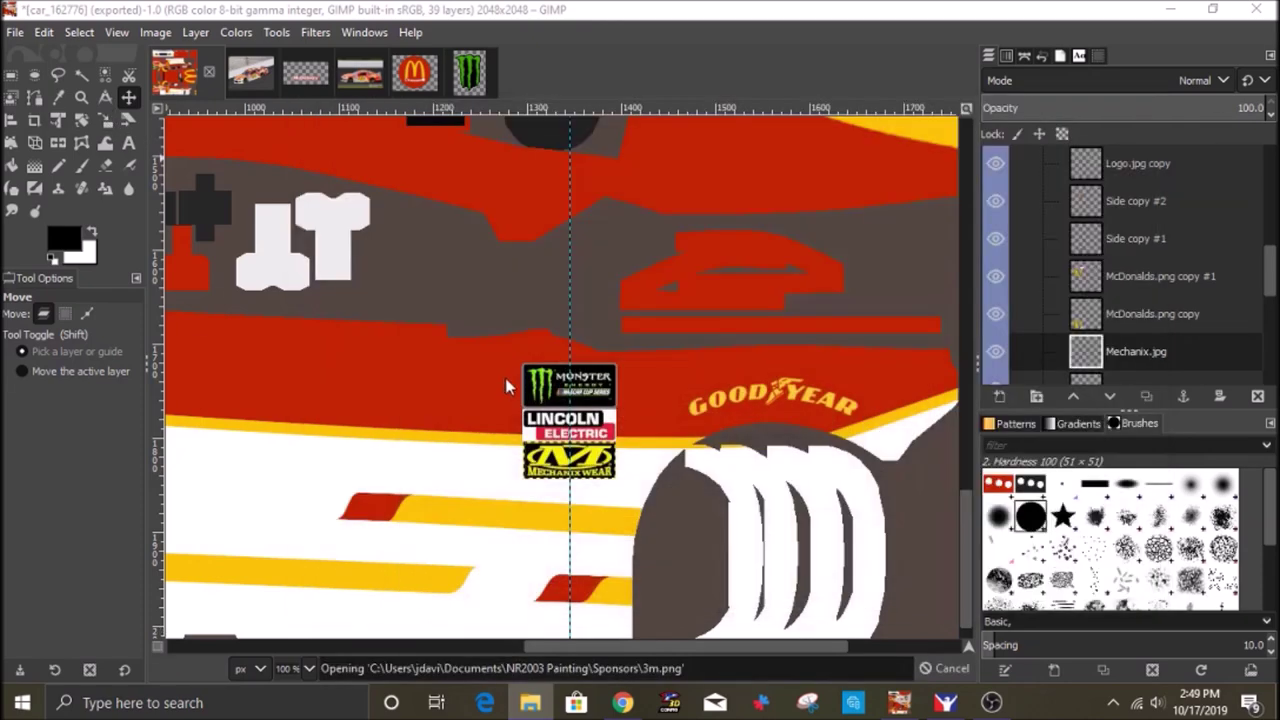
# Scale down the 3M logo and place it under the Mechanix logo, aligned with the column's left edge.
pyautogui.click(106, 120)
pyautogui.click(531, 340)
pyautogui.moveTo(445, 317); pyautogui.dragTo(554, 373)
pyautogui.moveTo(616, 406); pyautogui.dragTo(539, 505)
pyautogui.press('Return')
pyautogui.press('m')
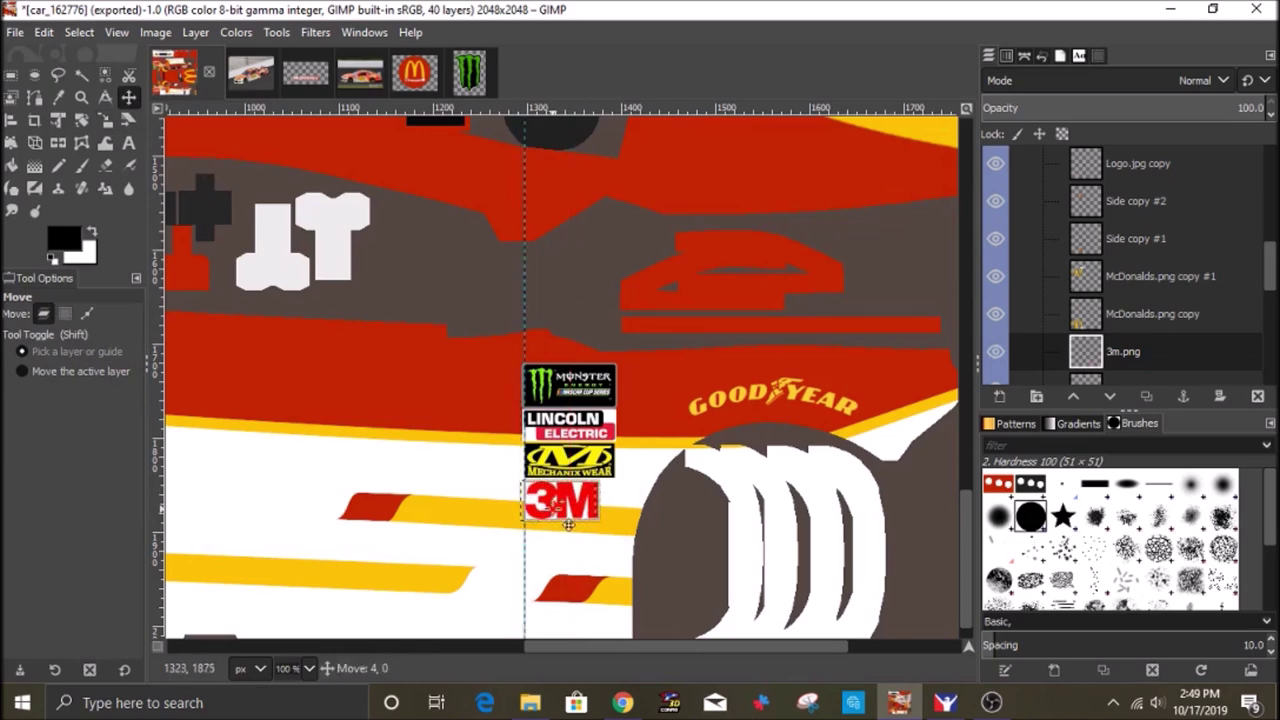
pyautogui.scroll(3, 568, 524)
pyautogui.scroll(-3, 571, 520)
pyautogui.scroll(-2, 1128, 360)
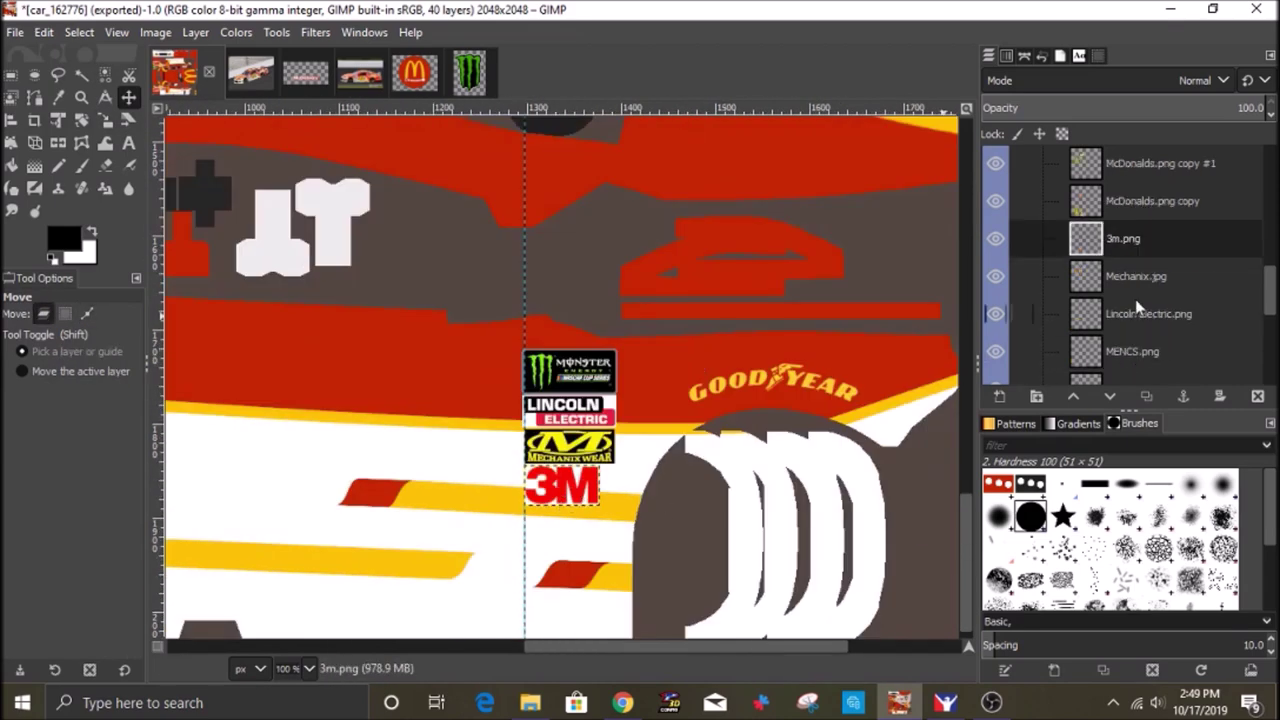
# Merge the Mechanix and Lincoln Electric layers down into MENCS.png.
pyautogui.rightClick(1135, 285)
pyautogui.click(1020, 263)
pyautogui.rightClick(1135, 280)
pyautogui.click(1020, 263)
# Duplicate the merged MENCS logo column, rotate the copy 180 degrees and move it onto the opposite fender.
pyautogui.click(196, 32)
pyautogui.moveTo(291, 292)
pyautogui.click(443, 391)
pyautogui.moveTo(588, 420); pyautogui.dragTo(591, 183)
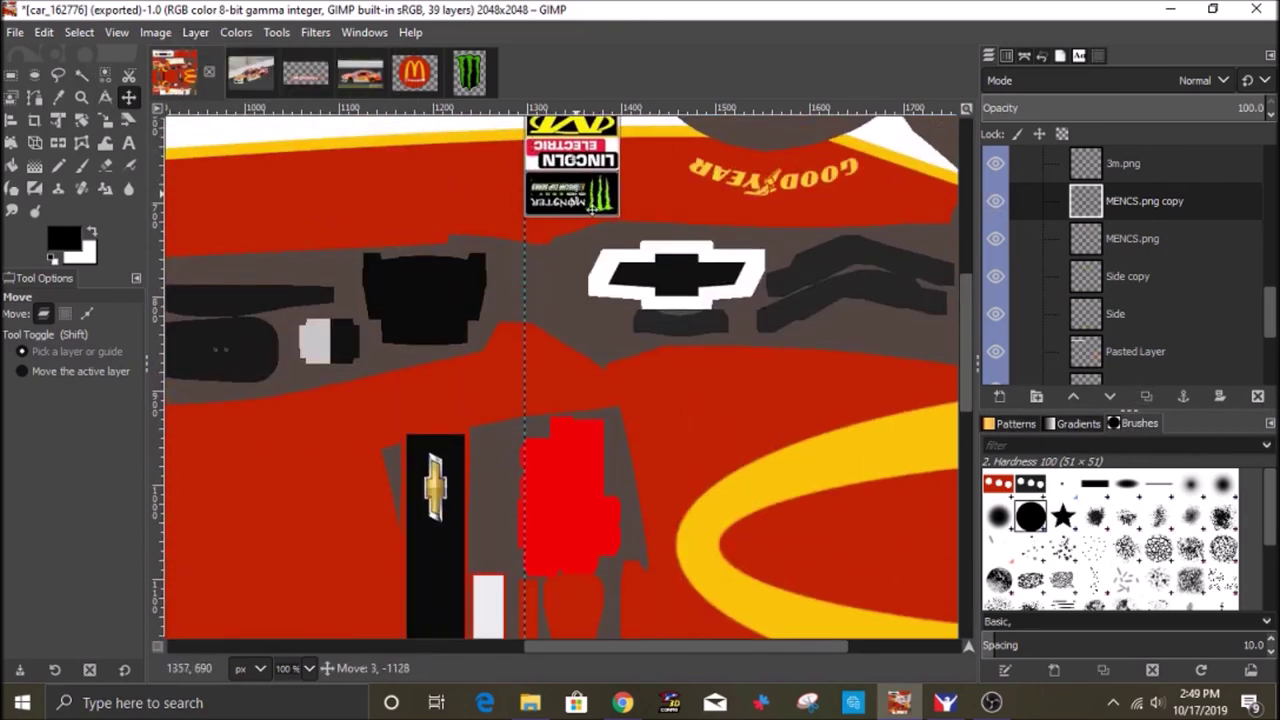
pyautogui.scroll(3, 585, 212)
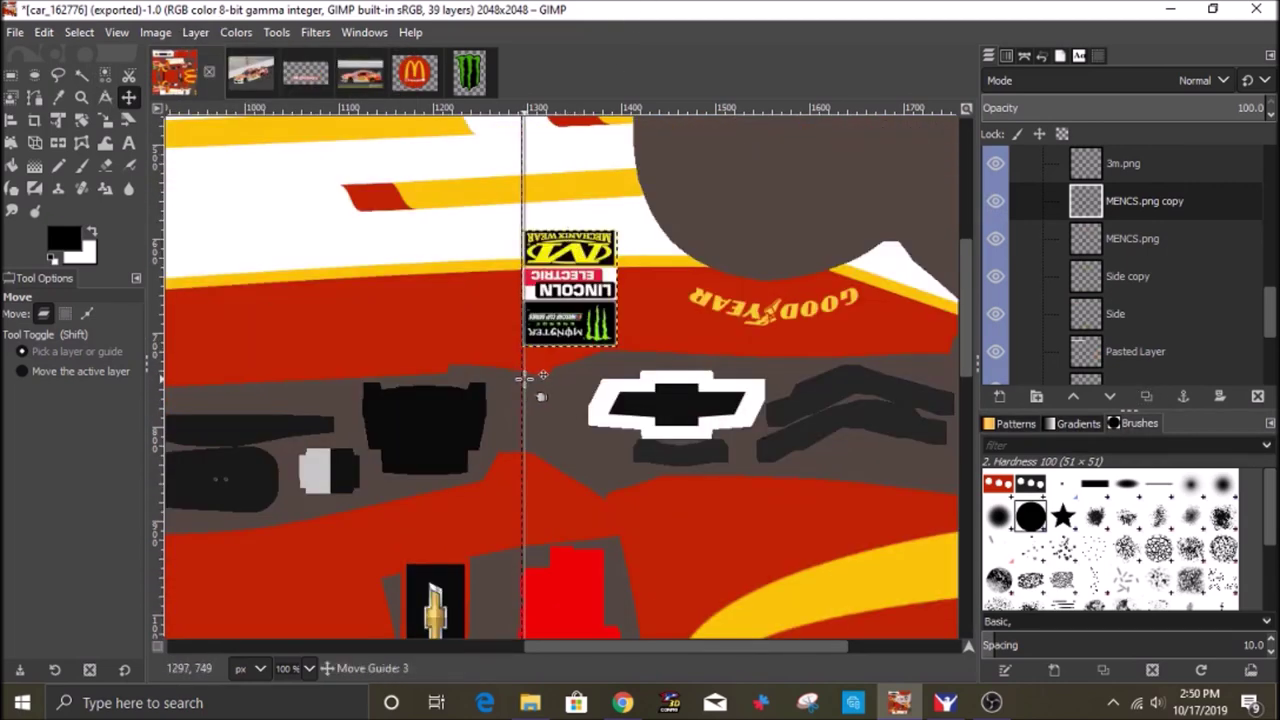
# Duplicate the 3M logo, rotate the copy 180 degrees and place it beside the Mechanix logo on the opposite fender.
pyautogui.scroll(-13, 766, 423)
pyautogui.rightClick(362, 228)
pyautogui.moveTo(405, 349)
pyautogui.click(575, 414)
pyautogui.moveTo(563, 473); pyautogui.dragTo(564, 246)
pyautogui.scroll(4, 564, 246)
pyautogui.moveTo(564, 247); pyautogui.dragTo(564, 252)
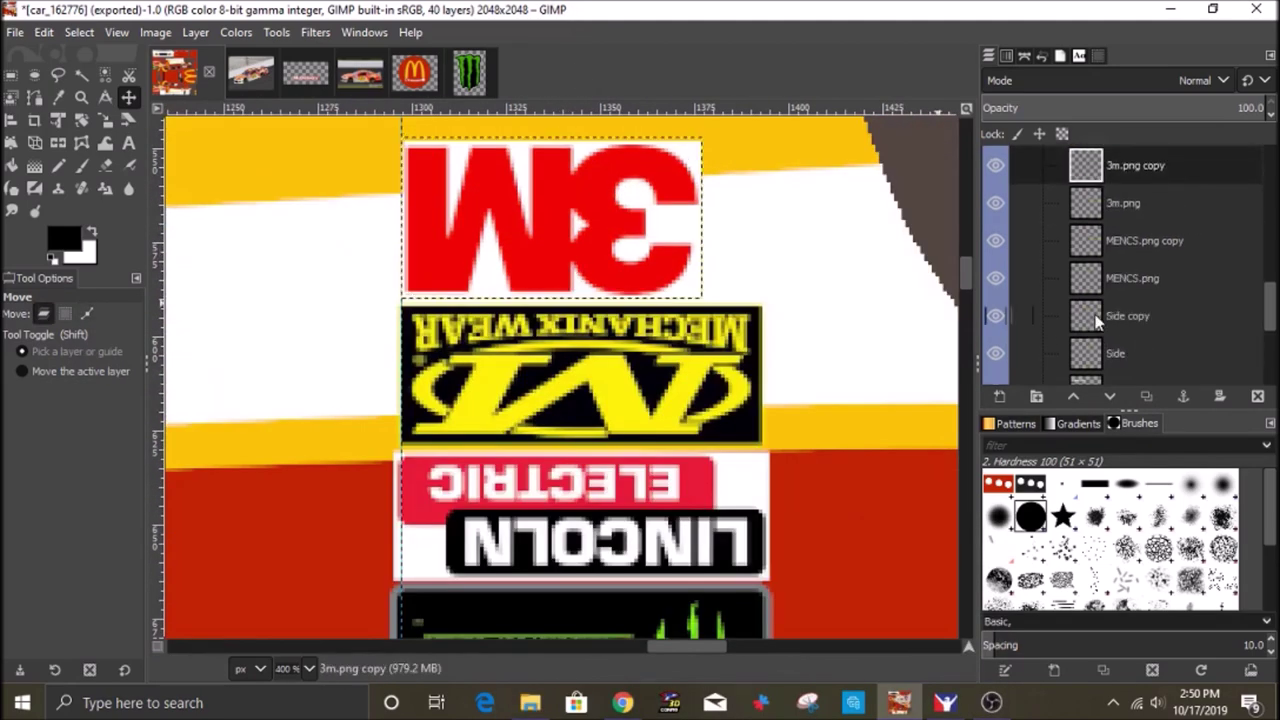
# Consult the reference car photo and add the Nascar Race Car.png logo to the car paint.
pyautogui.keyDown('ctrl'); pyautogui.scroll(-4, 580, 454); pyautogui.keyUp('ctrl')
pyautogui.scroll(4, 624, 326)
pyautogui.click(357, 86)
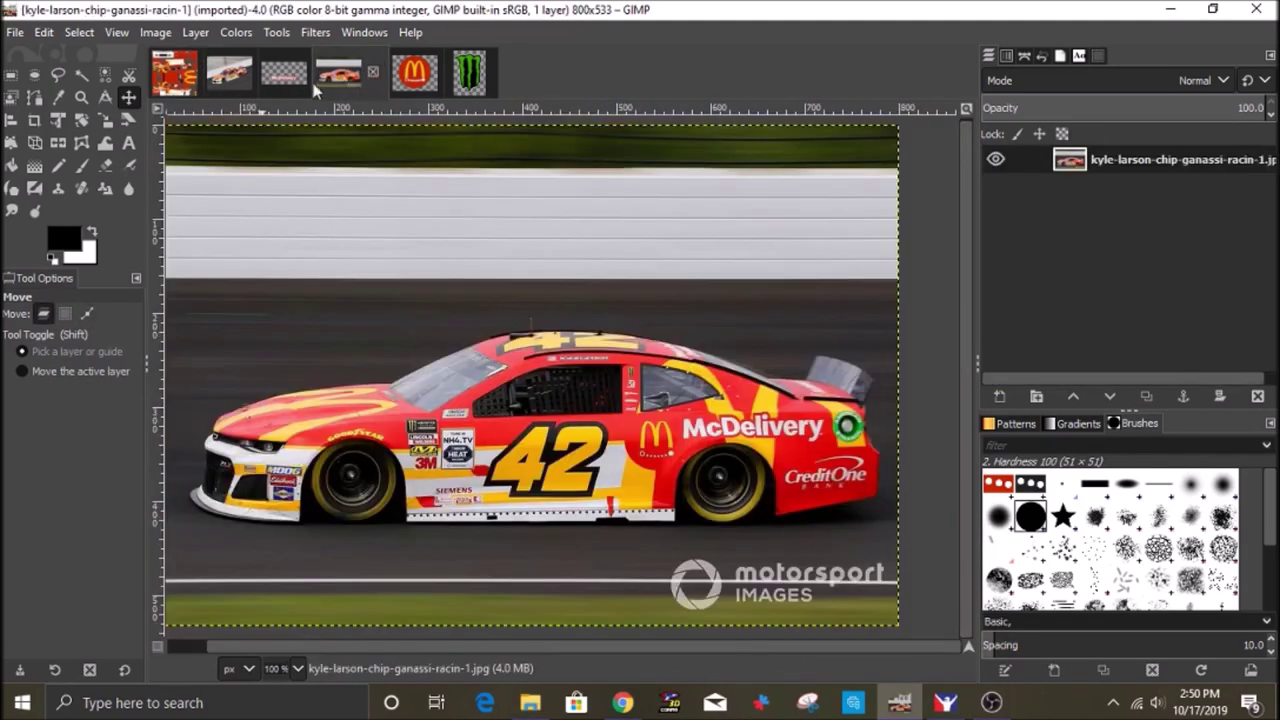
pyautogui.click(184, 68)
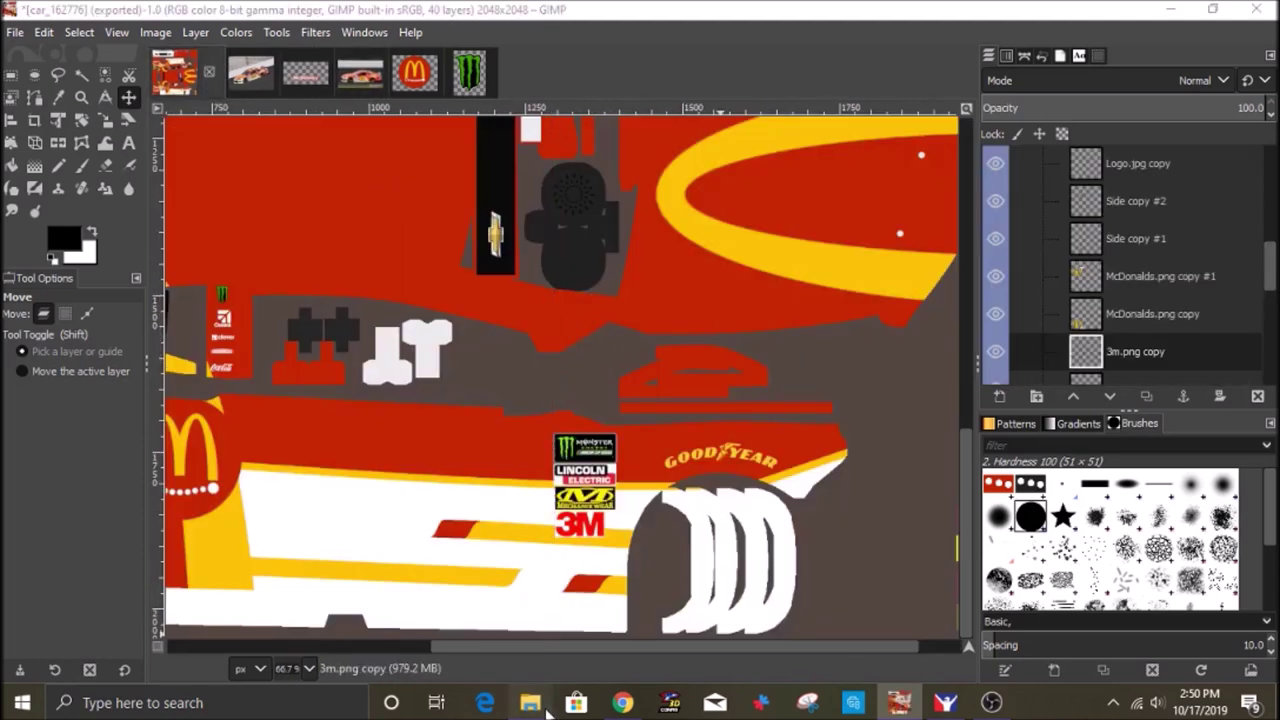
pyautogui.click(530, 703)
pyautogui.scroll(-10, 572, 467)
pyautogui.moveTo(545, 510); pyautogui.dragTo(179, 408)
# Scale down the Nascar Race Car logo to fit the narrow red corner above the fender.
pyautogui.click(105, 120)
pyautogui.moveTo(676, 412); pyautogui.dragTo(616, 392)
pyautogui.click(903, 248)
# Duplicate the Nascar Race Car logo and move the copy away from the original.
pyautogui.click(1147, 397)
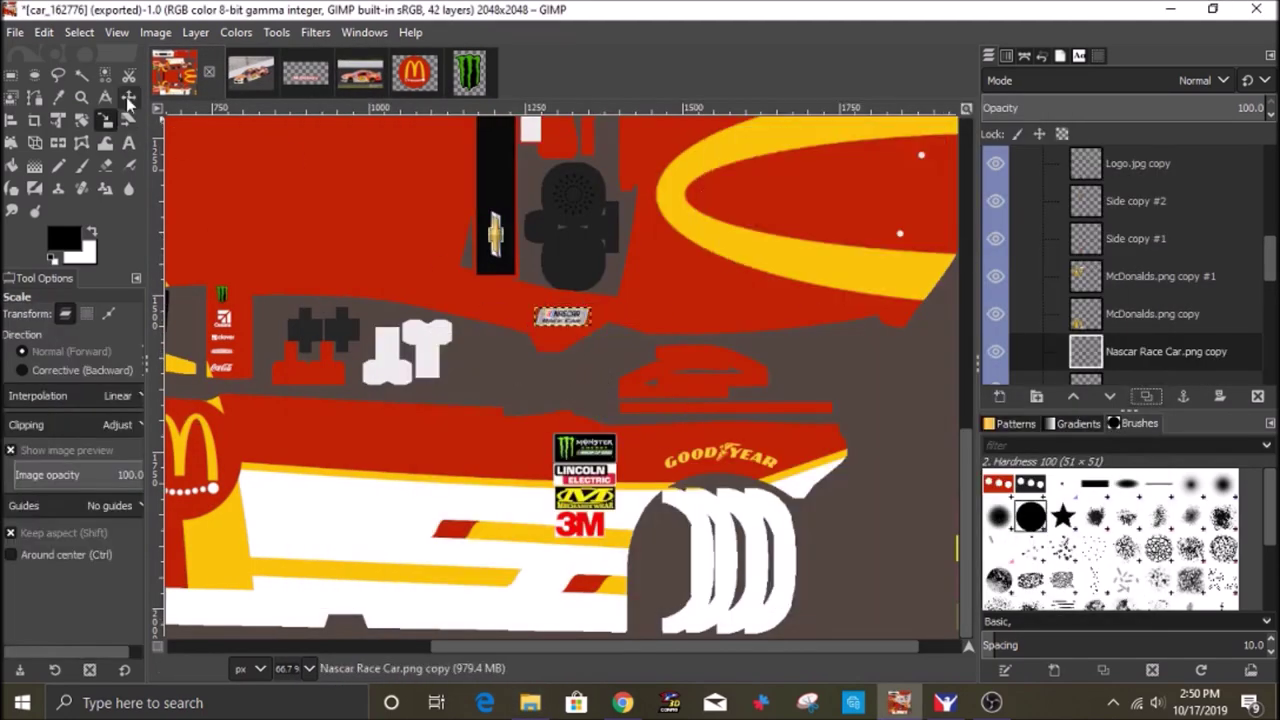
pyautogui.click(128, 97)
pyautogui.moveTo(563, 317); pyautogui.dragTo(557, 260)
# Rotate the original Nascar Race Car logo by about -39 degrees and move it up into the red corner below the hood.
pyautogui.scroll(-2, 1157, 320)
pyautogui.click(1157, 318)
pyautogui.scroll(-5, 546, 272)
pyautogui.scroll(2, 546, 272)
pyautogui.hotkey('shift', 'r')
pyautogui.moveTo(555, 320); pyautogui.dragTo(482, 358)
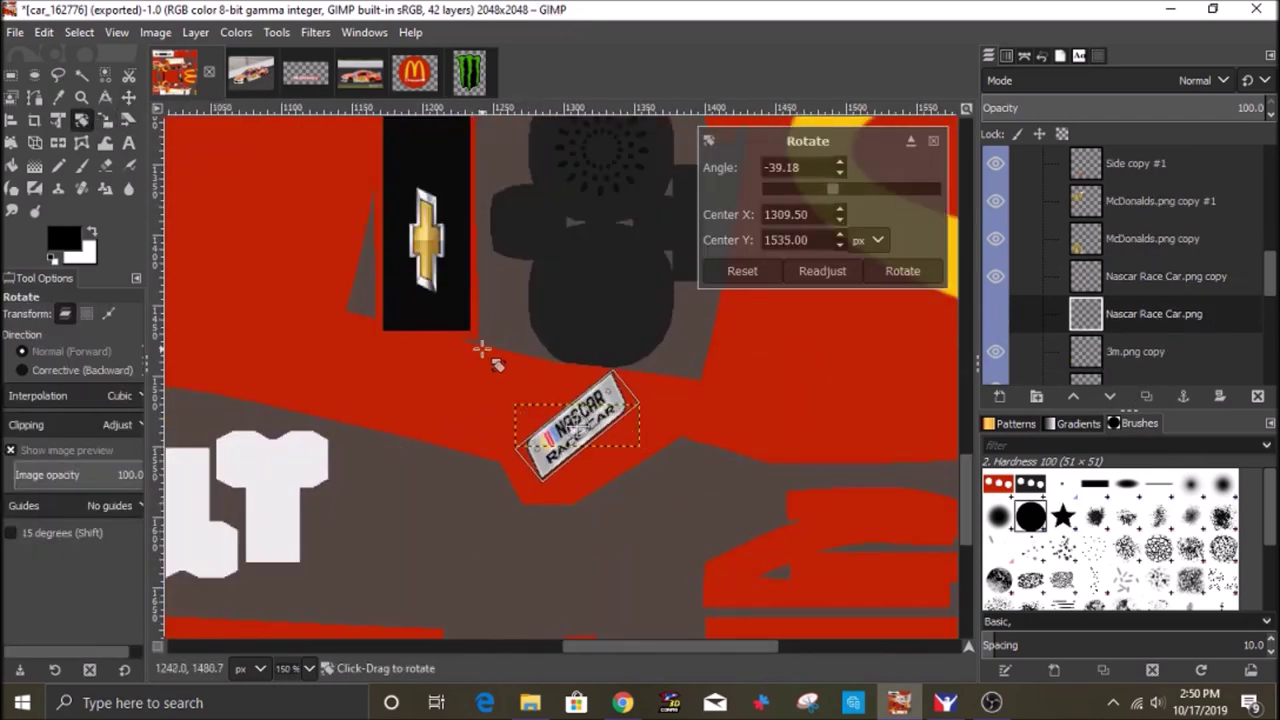
pyautogui.press('Return')
pyautogui.press('m')
pyautogui.moveTo(576, 436); pyautogui.dragTo(579, 388)
# Rotate the Nascar Race Car logo copy by about -148 degrees and shift it within the opposite red corner.
pyautogui.click(1128, 284)
pyautogui.scroll(10, 600, 400)
pyautogui.hotkey('shift', 'r')
pyautogui.moveTo(530, 371); pyautogui.dragTo(597, 470)
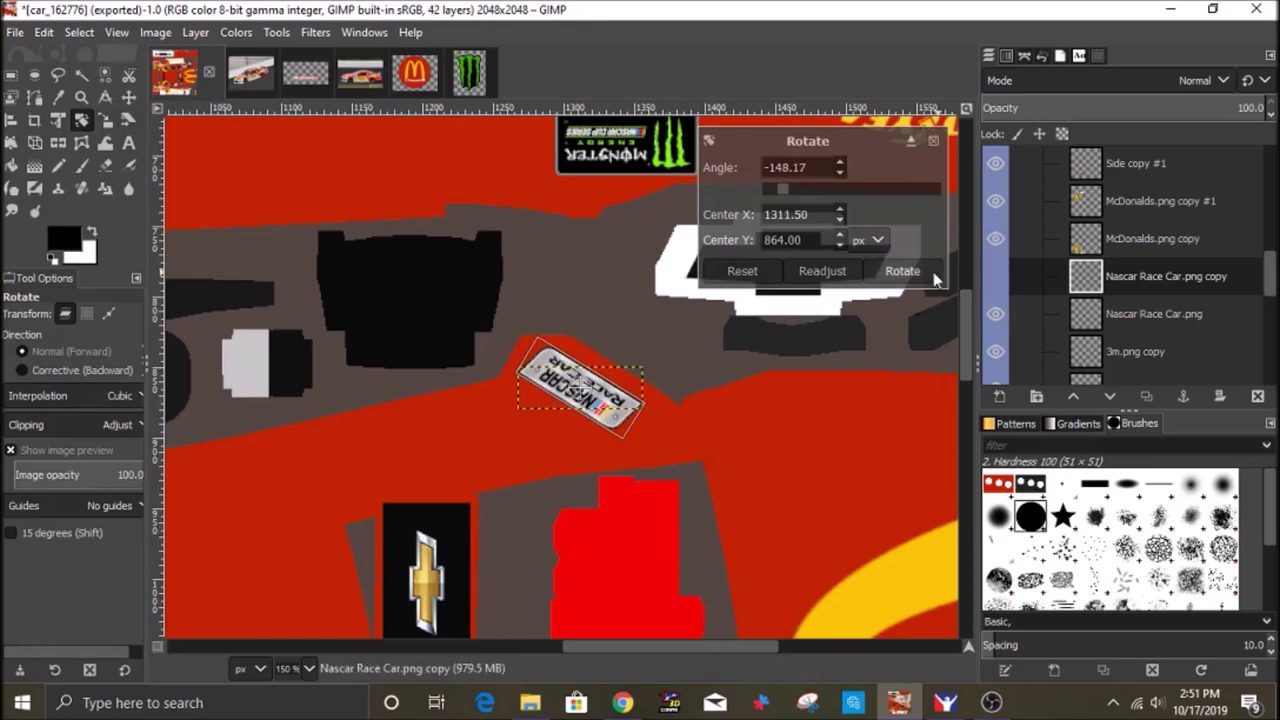
pyautogui.click(903, 271)
pyautogui.click(129, 97)
pyautogui.moveTo(572, 404); pyautogui.dragTo(587, 418)
# Export the updated car paint and reload the car textures in the iRacing simulator to check the new logos, returning to GIMP.
pyautogui.scroll(-3, 585, 418)
pyautogui.scroll(-5, 585, 430)
pyautogui.scroll(-5, 1130, 280)
pyautogui.click(15, 32)
pyautogui.click(80, 322)
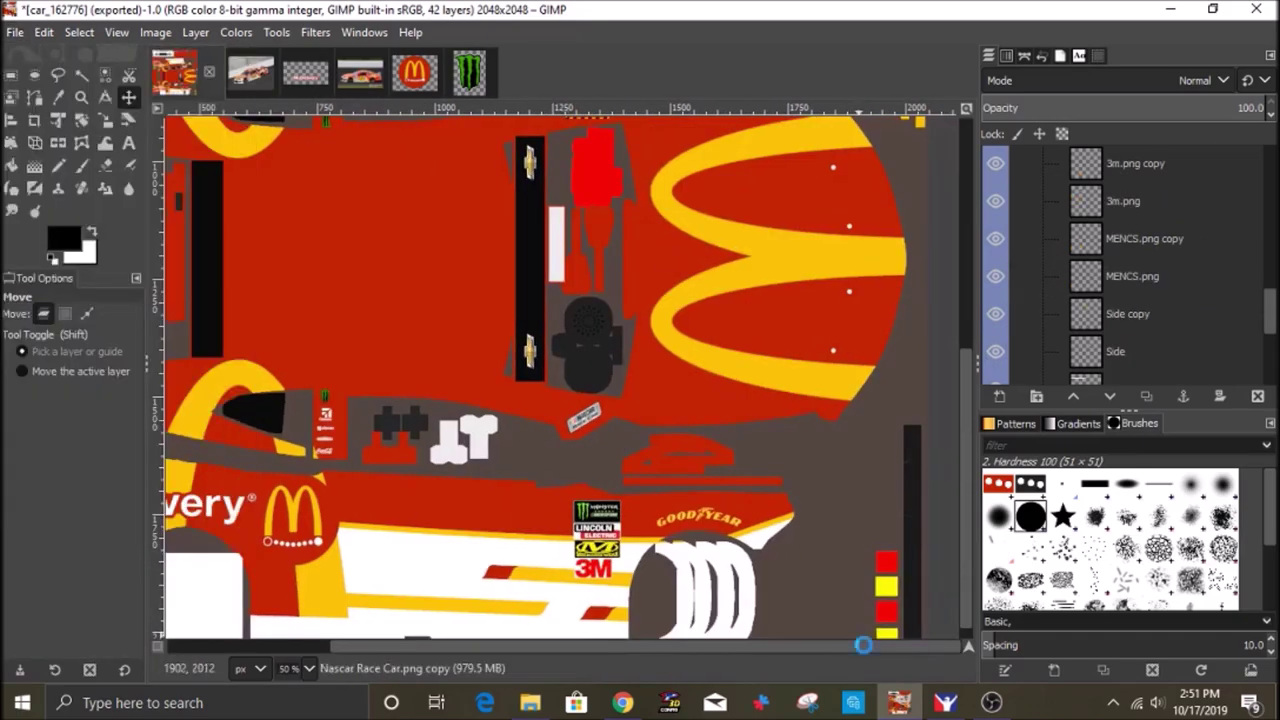
pyautogui.click(946, 703)
pyautogui.hotkey('ctrl', 'r')
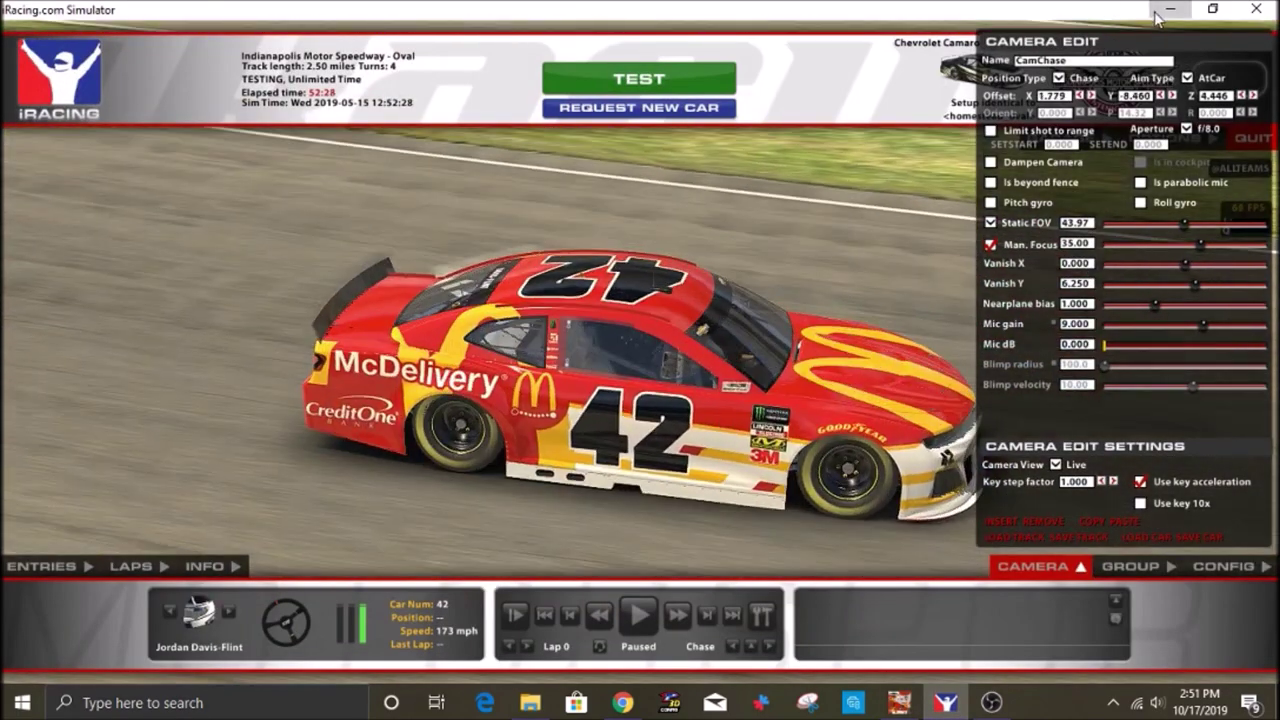
pyautogui.click(1168, 11)
# Rotate the original Nascar Race Car logo slightly and scale its layer down to about 91 x 73 px.
pyautogui.scroll(1, 1108, 257)
pyautogui.click(1110, 246)
pyautogui.scroll(3, 600, 445)
pyautogui.click(82, 120)
pyautogui.moveTo(627, 317); pyautogui.dragTo(634, 331)
pyautogui.click(903, 271)
pyautogui.click(105, 120)
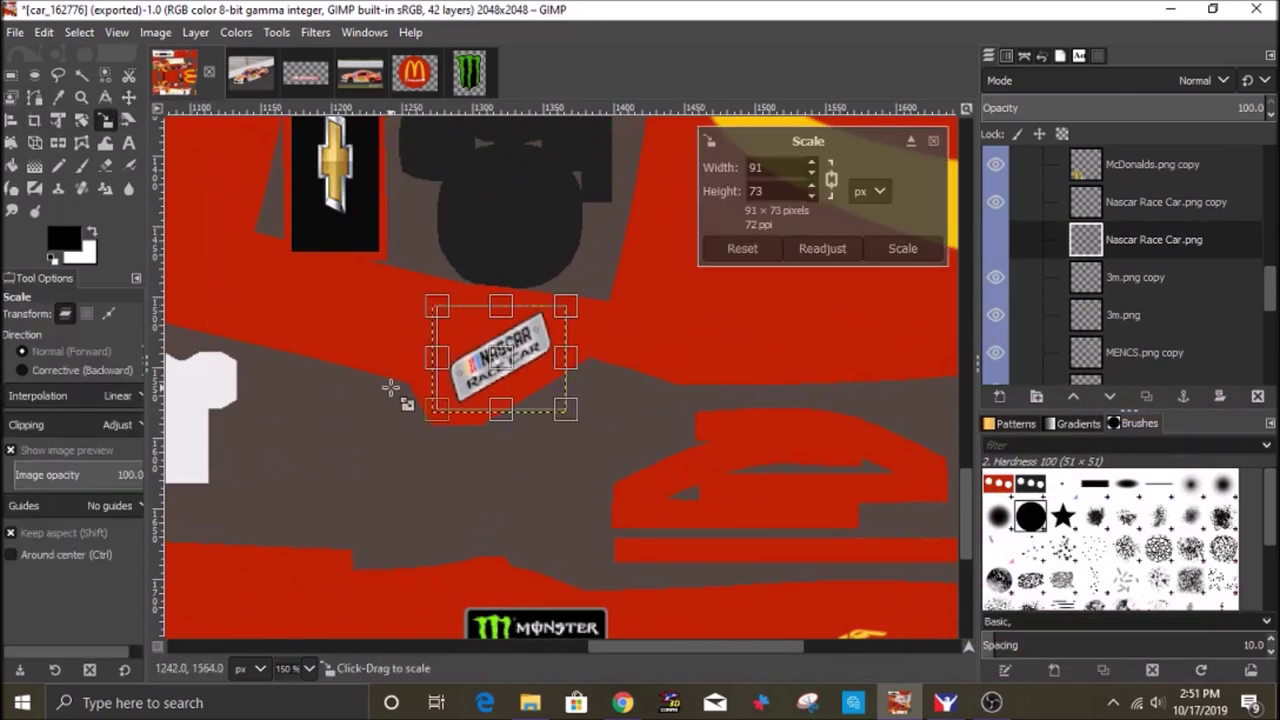
pyautogui.click(903, 249)
# Adjust the rotation of the Nascar Race Car logo copy on the opposite corner and scale it down slightly.
pyautogui.scroll(15, 700, 400)
pyautogui.click(1150, 203)
pyautogui.click(82, 120)
pyautogui.click(644, 449)
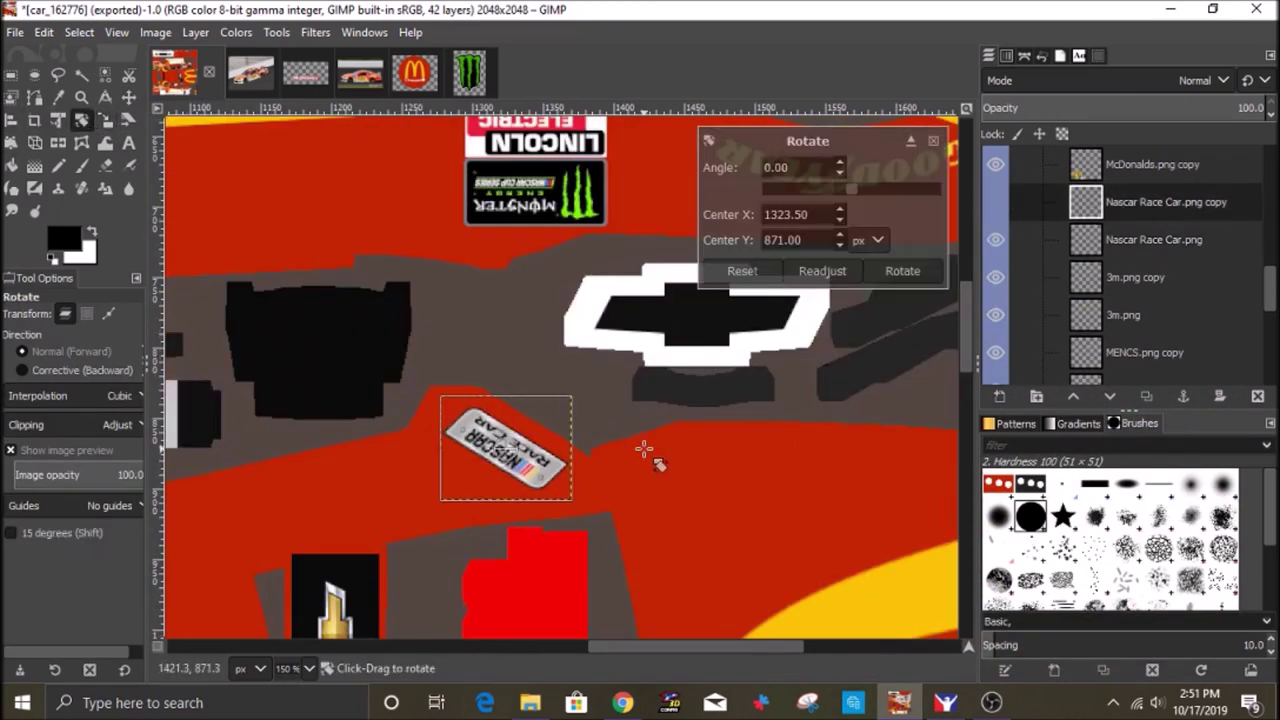
pyautogui.click(862, 278)
pyautogui.hotkey('shift', 's')
pyautogui.click(745, 484)
pyautogui.click(903, 249)
# Export the paint again, reload the textures in iRacing and orbit the camera around the car to inspect the logos.
pyautogui.click(15, 33)
pyautogui.click(100, 304)
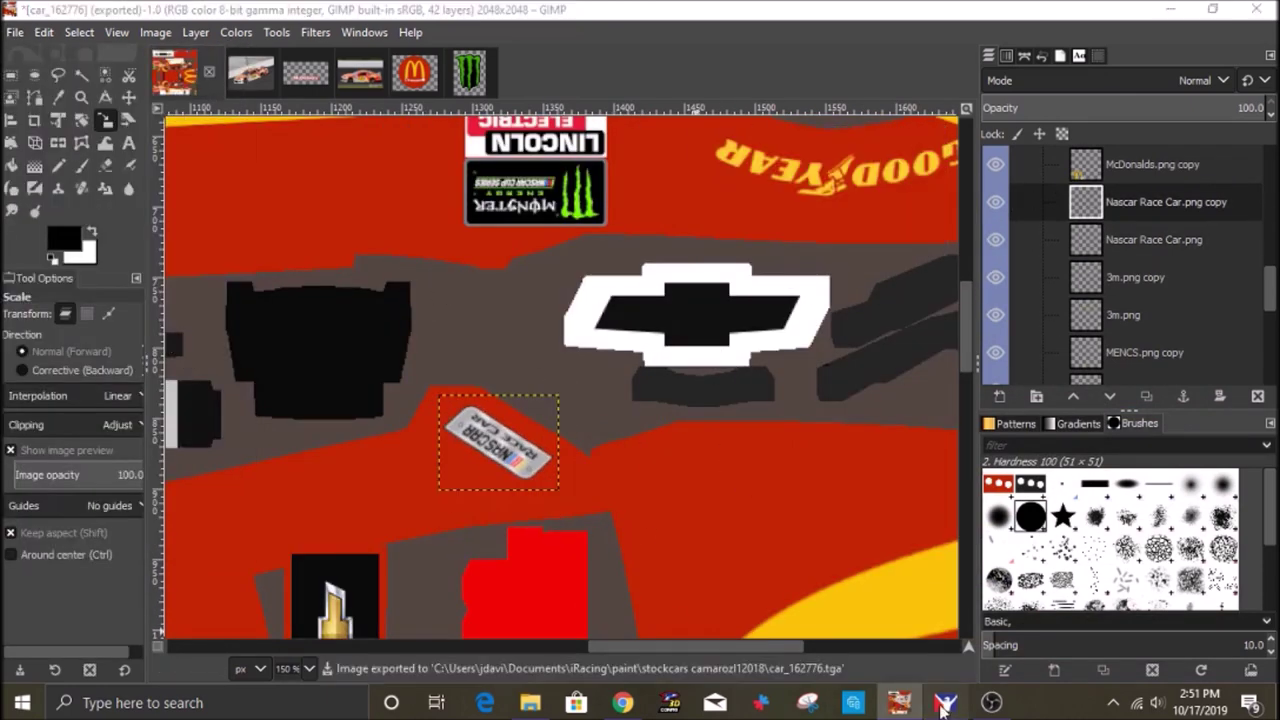
pyautogui.click(945, 703)
pyautogui.hotkey('ctrl', 'r')
pyautogui.moveTo(880, 512); pyautogui.dragTo(845, 488)
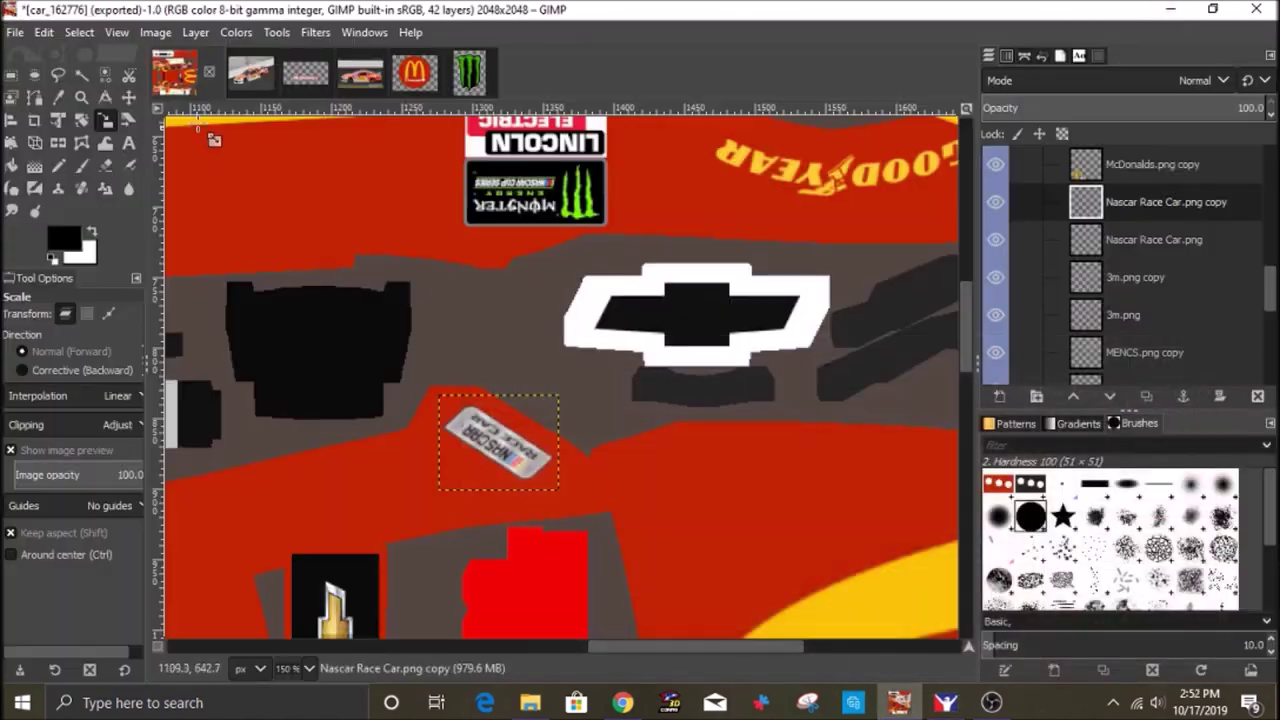
# Fine-tune the rotation of the Nascar Race Car logo copy and nudge it slightly toward the hood.
pyautogui.hotkey('shift', 'r')
pyautogui.click(594, 614)
pyautogui.press('Return')
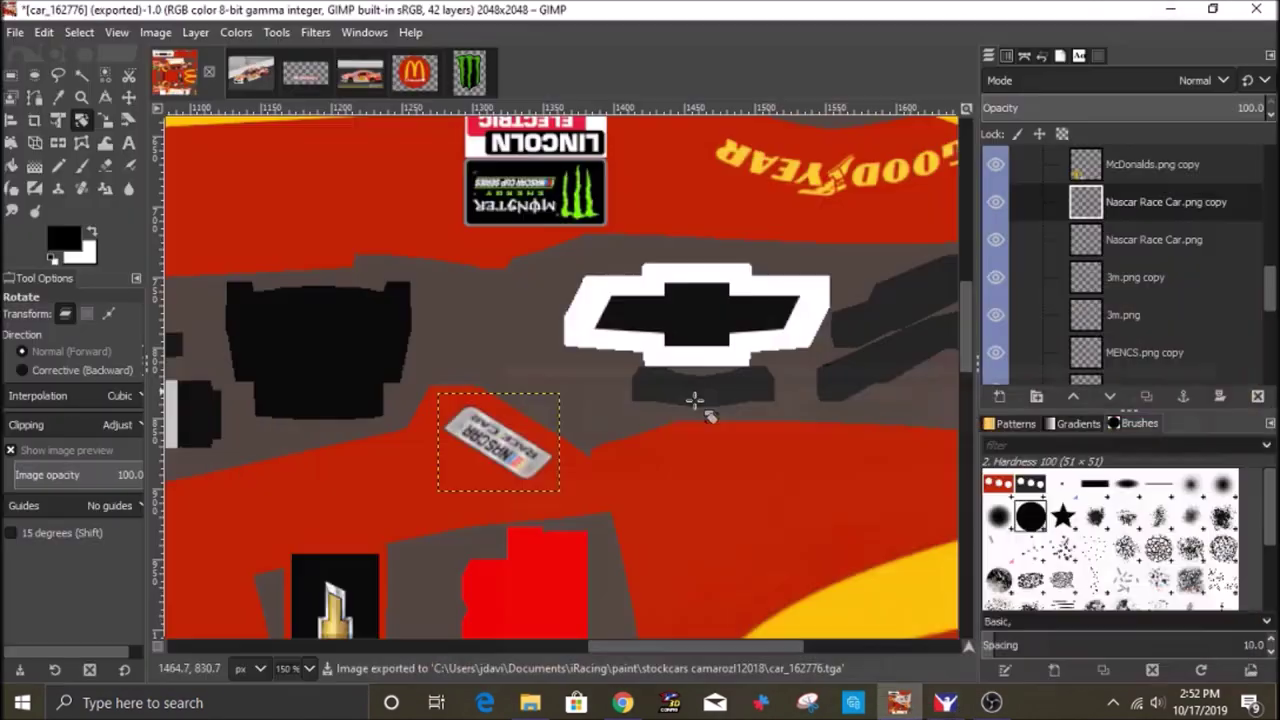
pyautogui.press('Delete')
pyautogui.press('m')
pyautogui.moveTo(483, 432); pyautogui.dragTo(492, 440)
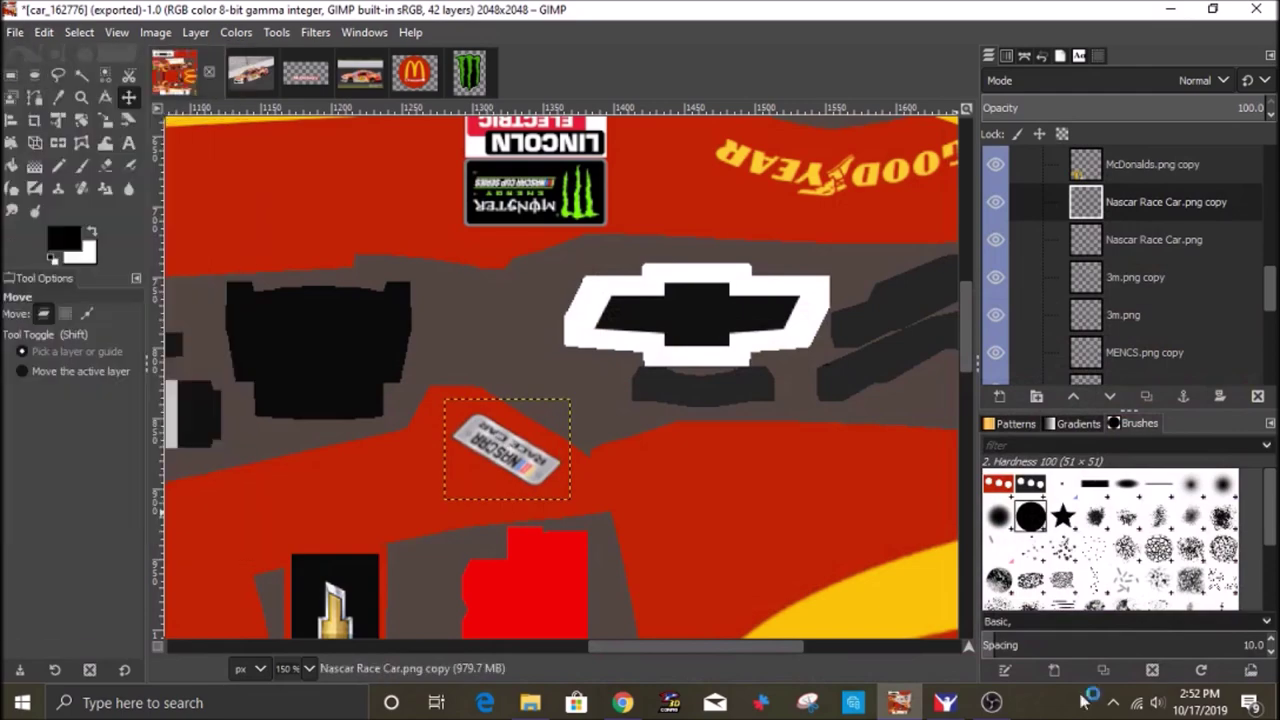
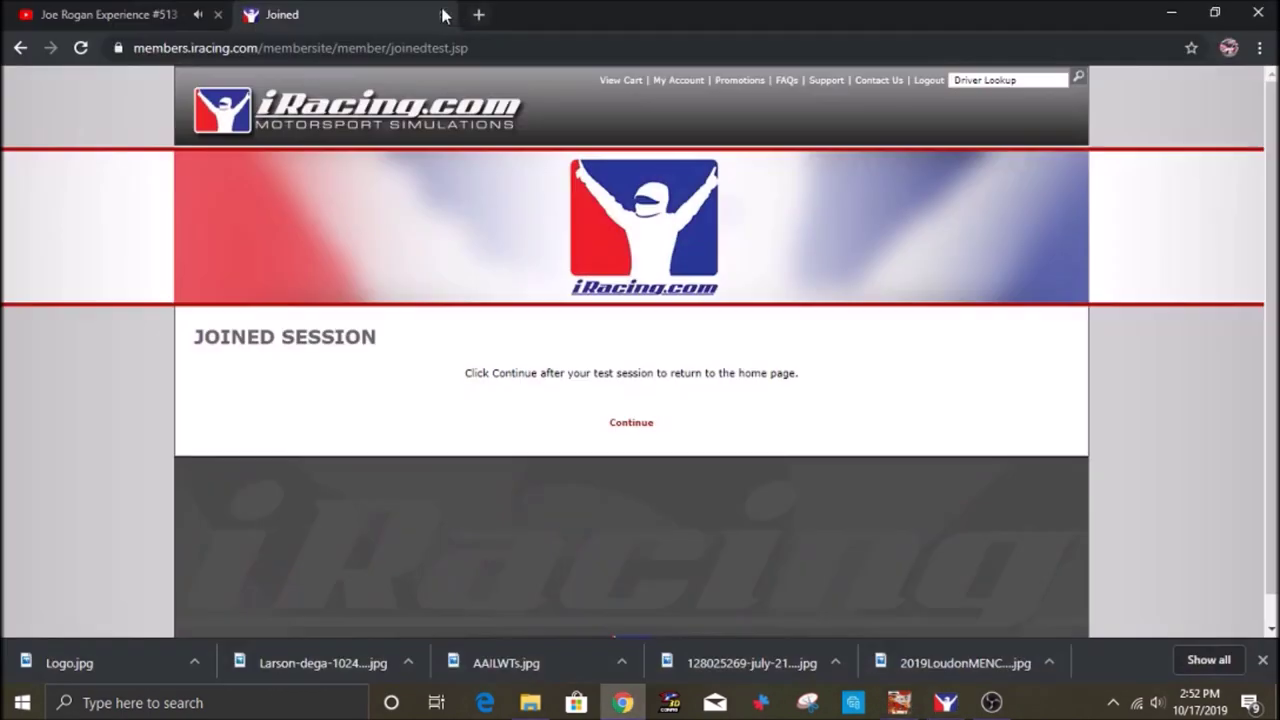
# Switch to Chrome and search for images of "nascar heat 4 tv", followed by "nascar heat pro league".
pyautogui.click(474, 14)
pyautogui.write('nascar heat 4')
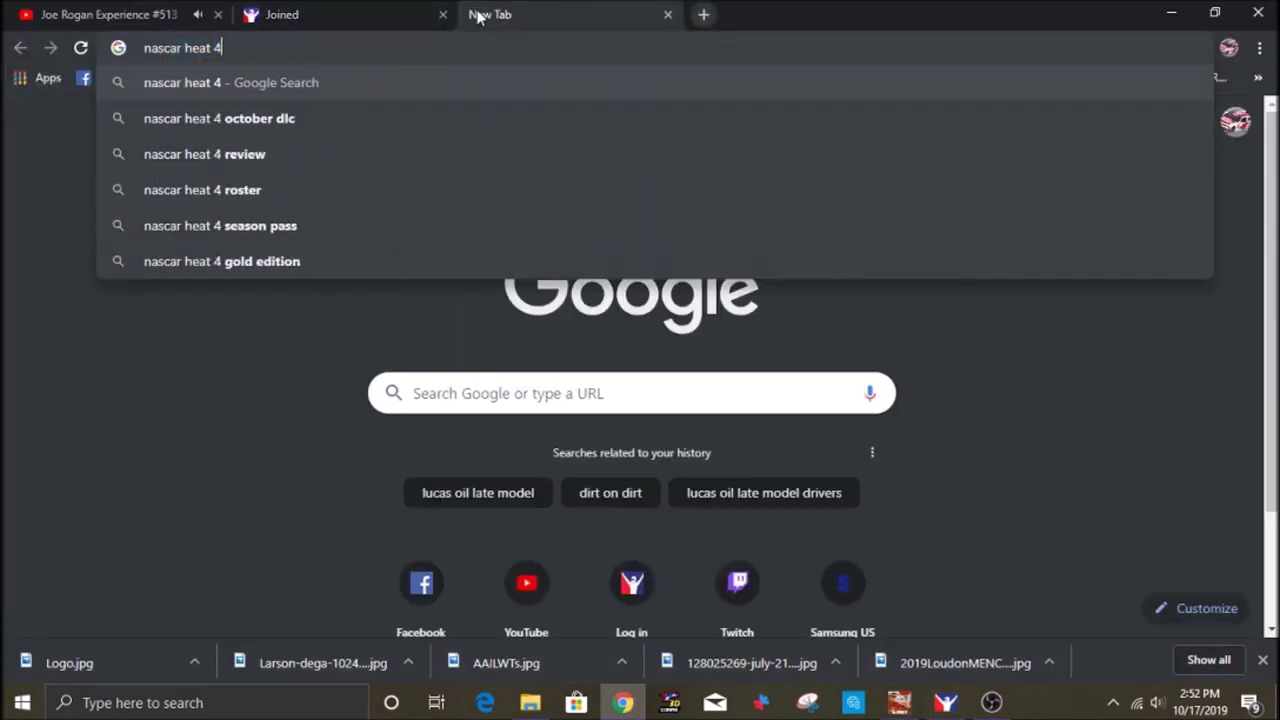
pyautogui.write(' tv')
pyautogui.press('Return')
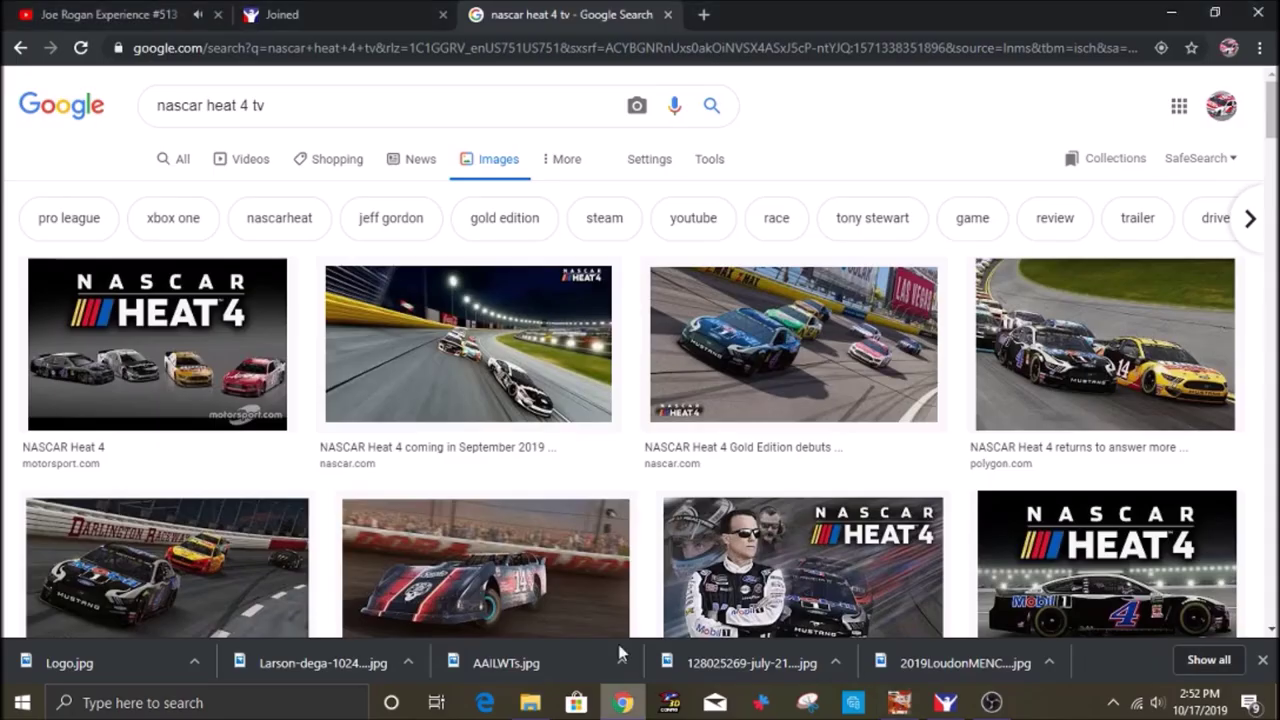
pyautogui.write('eat')
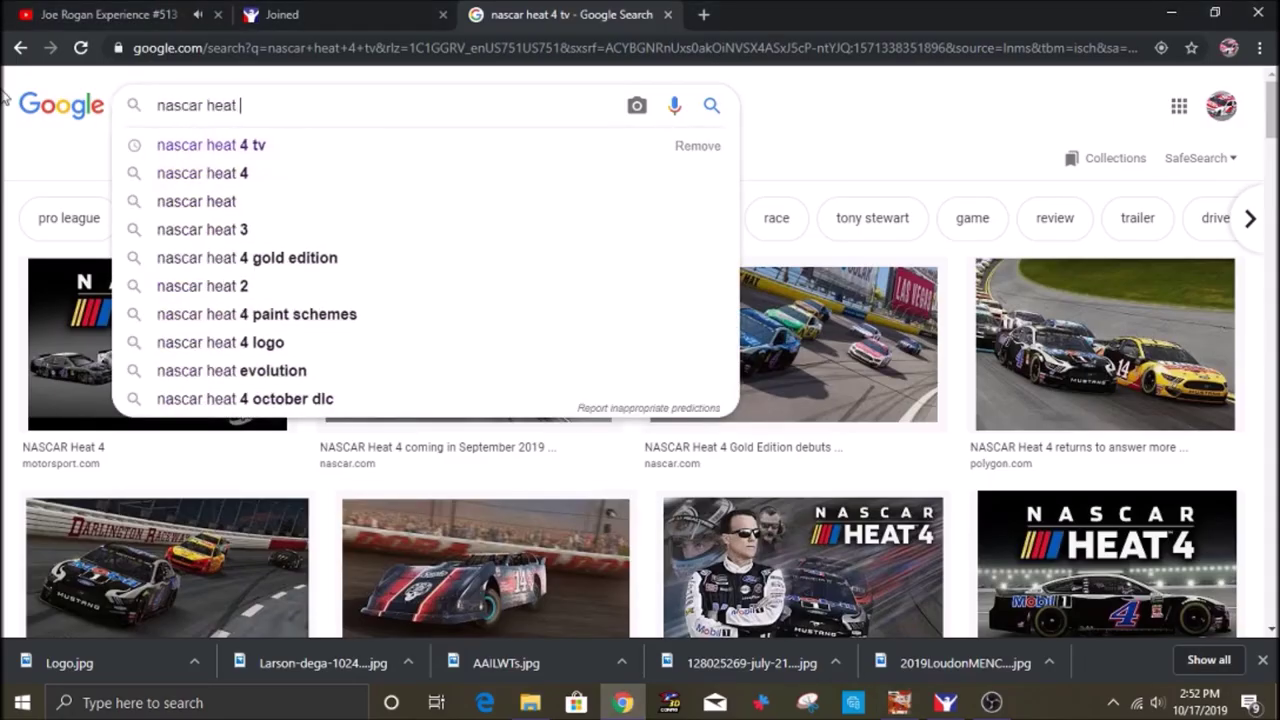
pyautogui.write(' pro league')
pyautogui.press('Return')
# Open the eNASCAR Heat Pro League logo image and save it as ProLeague in the NR2003 Painting Sponsors folder.
pyautogui.click(170, 335)
pyautogui.rightClick(840, 338)
pyautogui.click(894, 540)
pyautogui.click(178, 44)
pyautogui.click(176, 44)
pyautogui.scroll(-3, 249, 264)
pyautogui.doubleClick(246, 207)
pyautogui.doubleClick(230, 248)
pyautogui.click(267, 353)
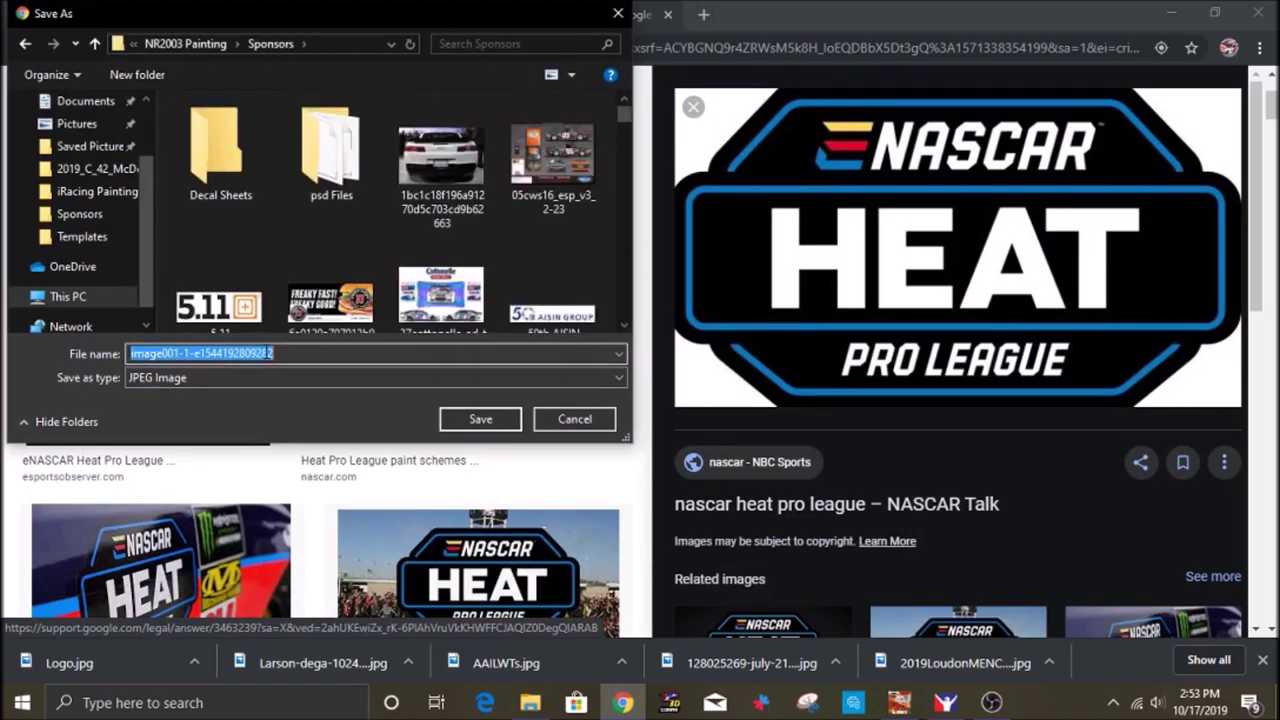
pyautogui.press('Return')
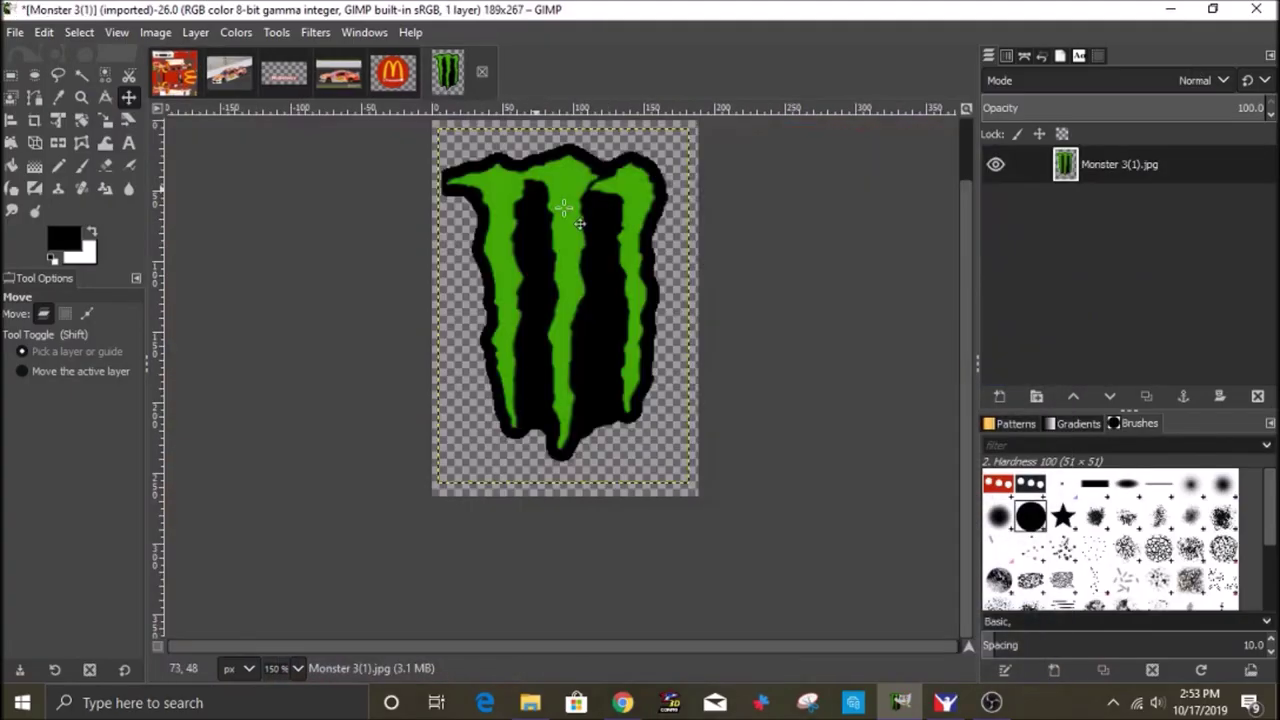
# Fill the Monster 3(1).jpg layer with the white background color.
pyautogui.scroll(-1, 564, 208)
pyautogui.rightClick(414, 255)
pyautogui.moveTo(450, 303)
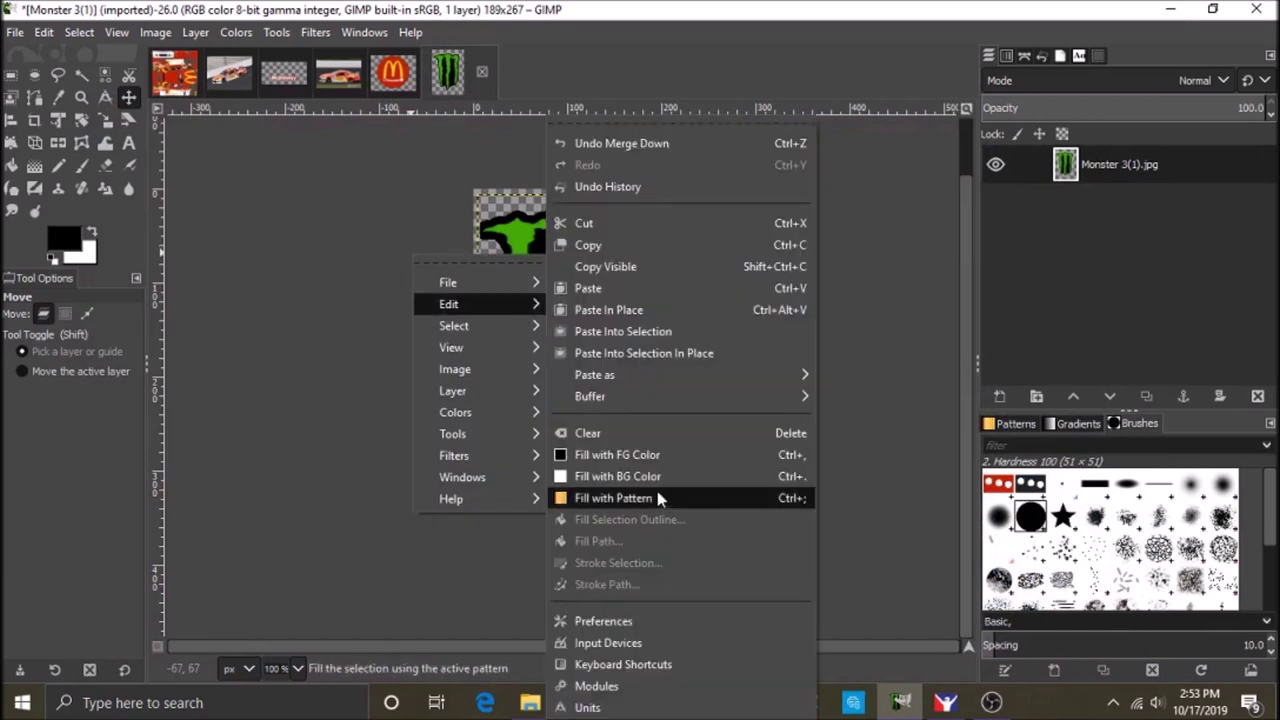
pyautogui.click(640, 477)
pyautogui.scroll(1, 574, 412)
# Consult the NH4.TV decal in the reference car photo, choose a yellow foreground color and fill the Monster 3(1).jpg layer with it.
pyautogui.click(333, 77)
pyautogui.scroll(2, 487, 453)
pyautogui.scroll(-1, 487, 453)
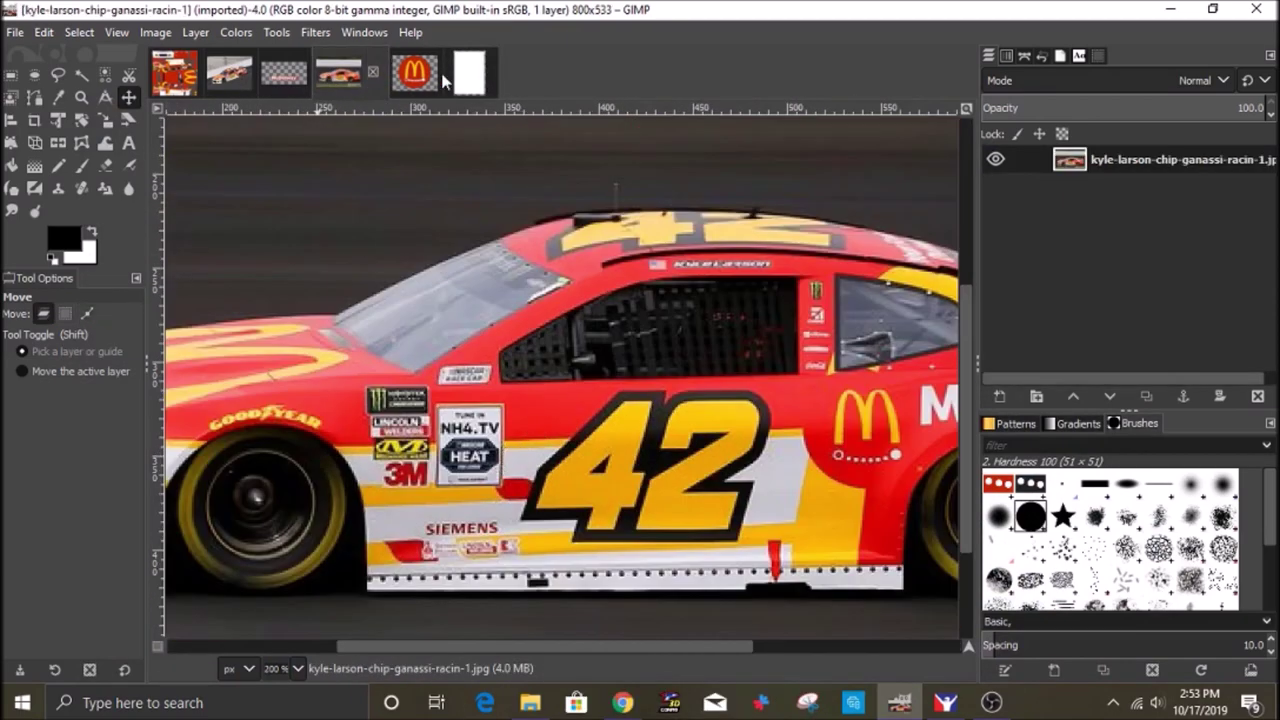
pyautogui.click(474, 76)
pyautogui.click(66, 239)
pyautogui.click(336, 459)
pyautogui.click(248, 524)
pyautogui.rightClick(562, 365)
pyautogui.moveTo(631, 419)
pyautogui.click(757, 454)
# Select the yellow rectangle and shrink the selection inward for the decal's border.
pyautogui.rightClick(452, 251)
pyautogui.moveTo(491, 323)
pyautogui.click(651, 355)
pyautogui.press('2')
pyautogui.rightClick(557, 365)
pyautogui.moveTo(600, 414)
pyautogui.click(710, 517)
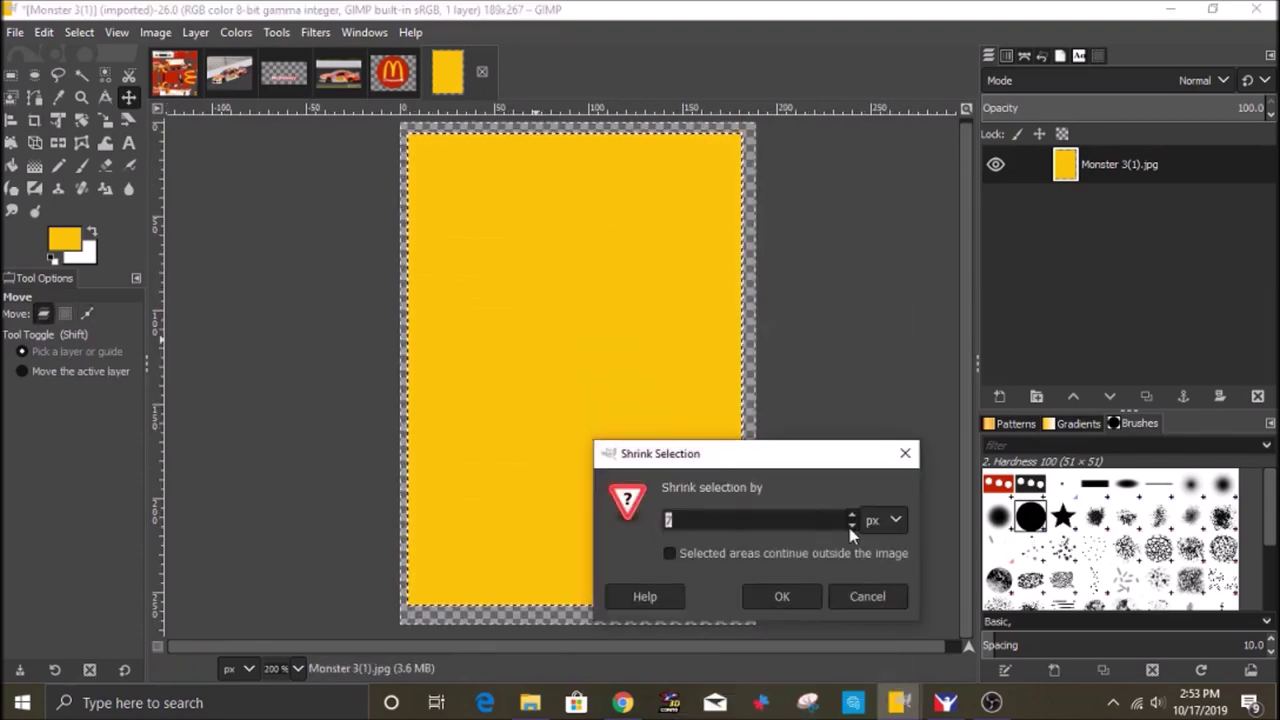
pyautogui.click(782, 596)
# Adjust the selection inside the yellow edge, set the foreground color to red and fill the selected area.
pyautogui.click(105, 75)
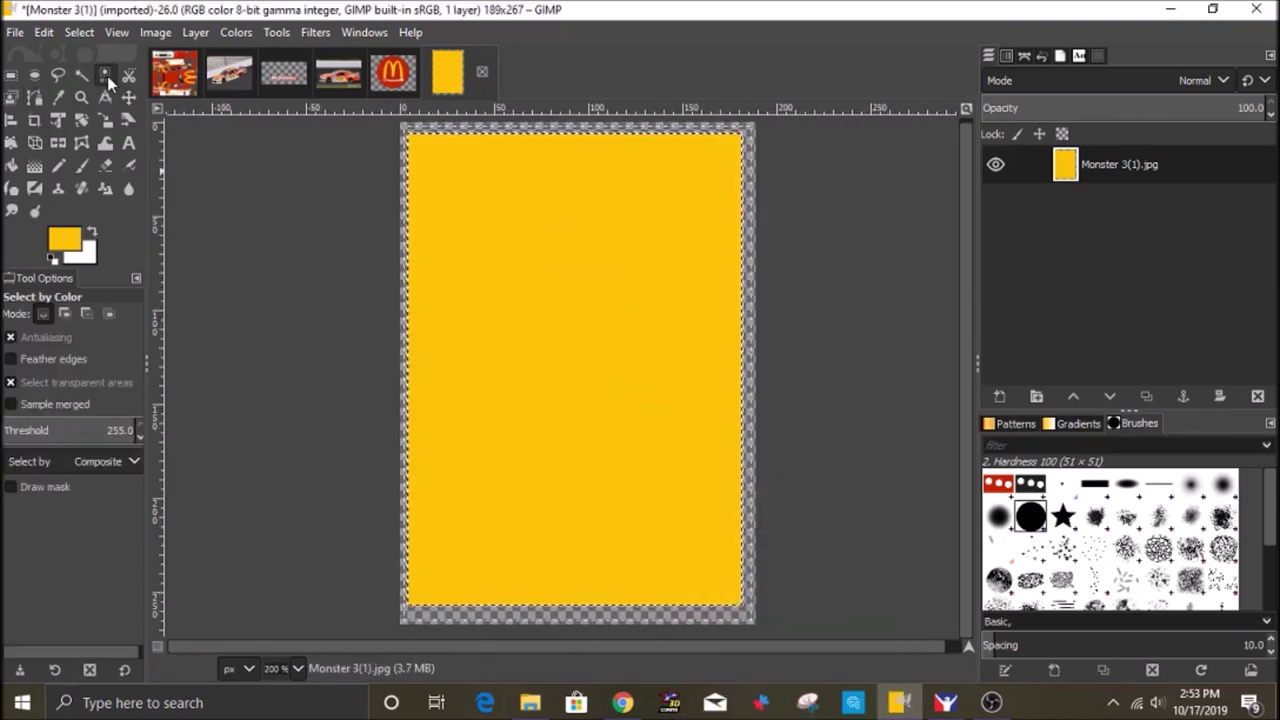
pyautogui.rightClick(498, 250)
pyautogui.moveTo(594, 318)
pyautogui.click(690, 563)
pyautogui.click(65, 239)
pyautogui.click(283, 479)
pyautogui.click(248, 523)
pyautogui.rightClick(312, 444)
pyautogui.click(505, 462)
# Shrink the selection again and fill it with white, leaving thin yellow and red borders around the panel.
pyautogui.rightClick(400, 353)
pyautogui.moveTo(460, 426)
pyautogui.click(610, 519)
pyautogui.click(640, 607)
pyautogui.rightClick(395, 403)
pyautogui.moveTo(432, 443)
pyautogui.click(580, 477)
# Find ProLeague.jpg, add it to the decal as a layer and scale it to about 166 x 93 px inside the borders.
pyautogui.click(530, 702)
pyautogui.doubleClick(1050, 256)
pyautogui.write('ProLeague')
pyautogui.click(514, 289)
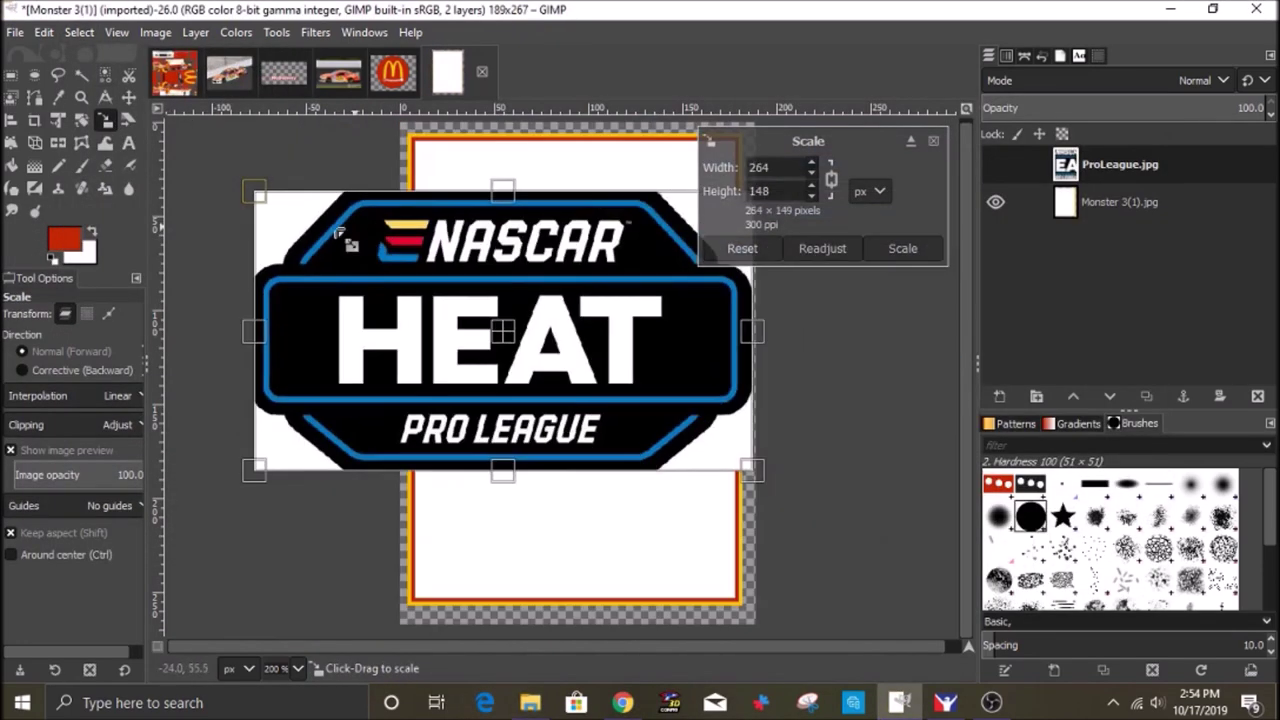
pyautogui.moveTo(757, 471); pyautogui.dragTo(661, 478)
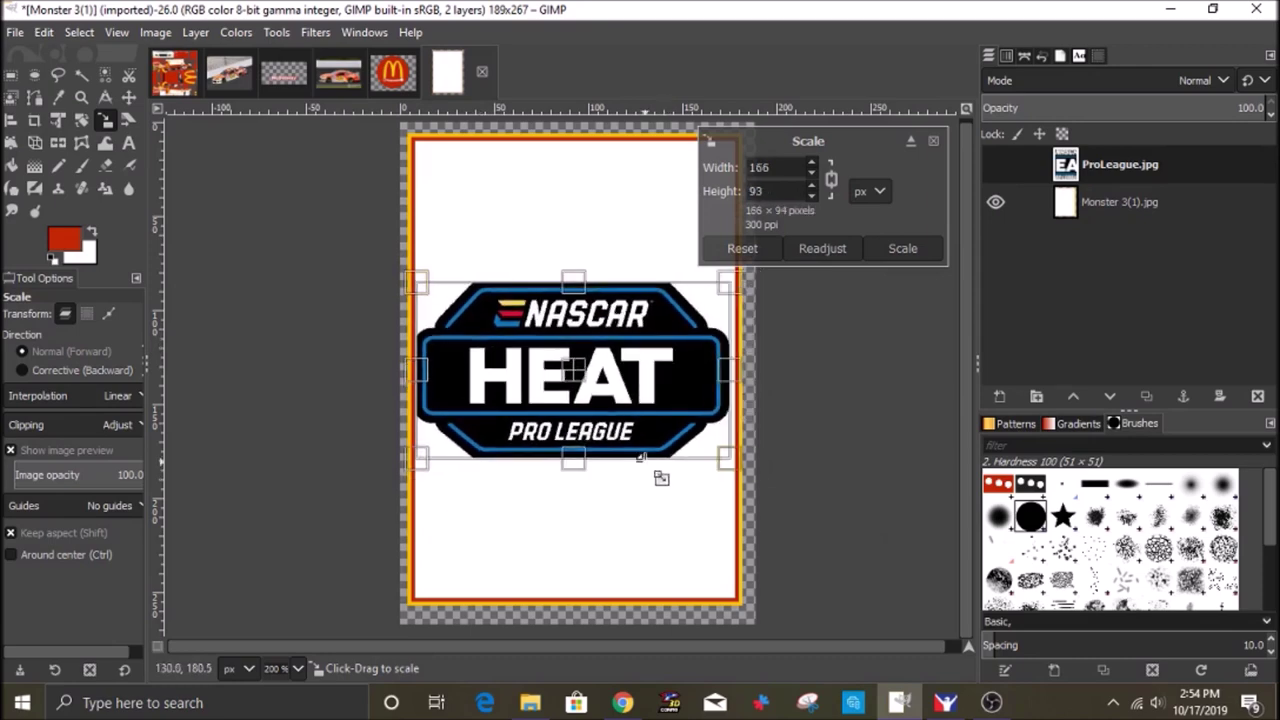
pyautogui.click(903, 248)
# Compare the decal with the reference car photos and move the ProLeague logo lower in the white panel.
pyautogui.click(338, 80)
pyautogui.click(232, 78)
pyautogui.click(350, 78)
pyautogui.click(464, 76)
pyautogui.click(129, 98)
pyautogui.moveTo(567, 405); pyautogui.dragTo(585, 449)
# Search Google Images in Chrome for "nascar heat pro league decal" and open the photo of the NH4.TV stickers.
pyautogui.click(621, 703)
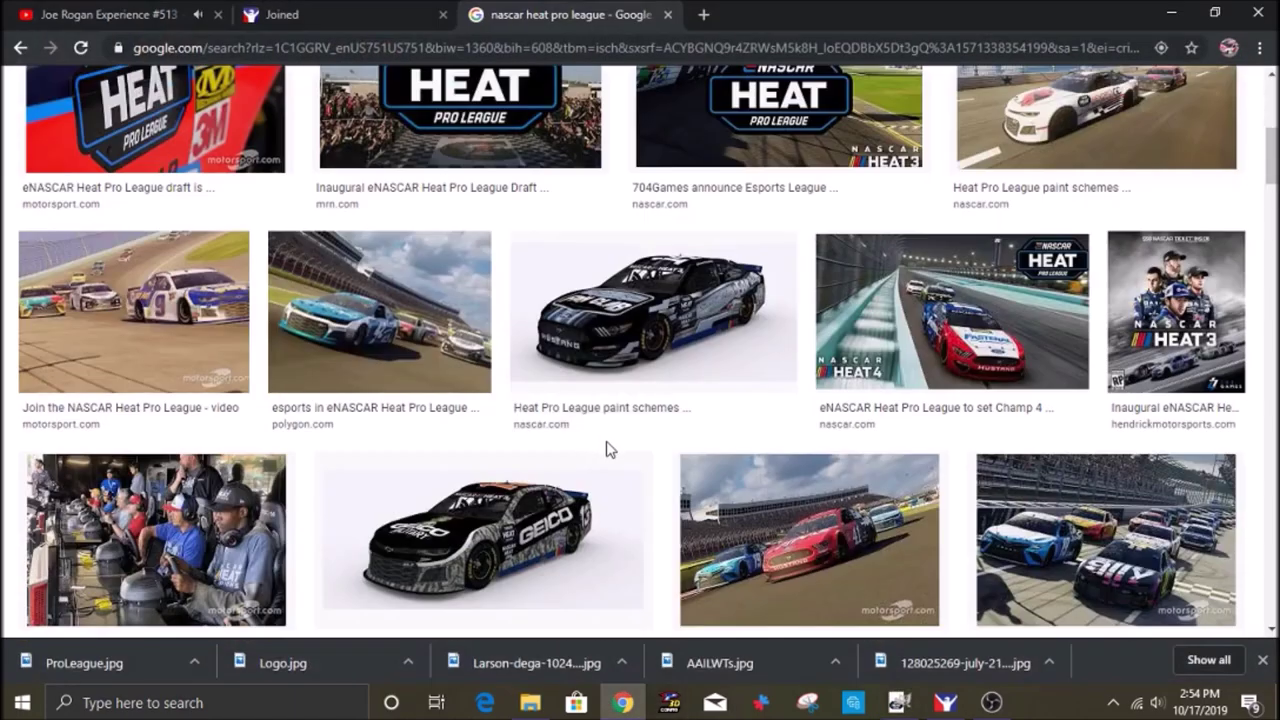
pyautogui.scroll(5, 610, 437)
pyautogui.write('cal')
pyautogui.press('Return')
pyautogui.scroll(-4, 819, 470)
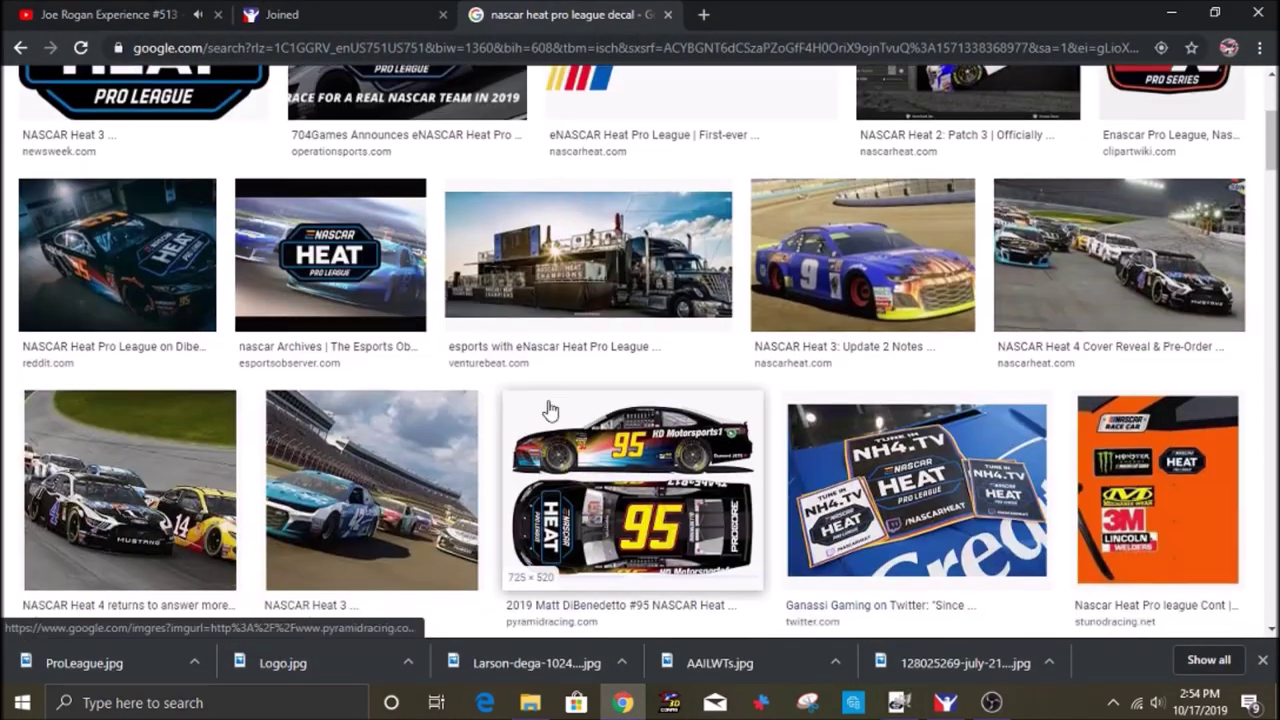
pyautogui.click(819, 470)
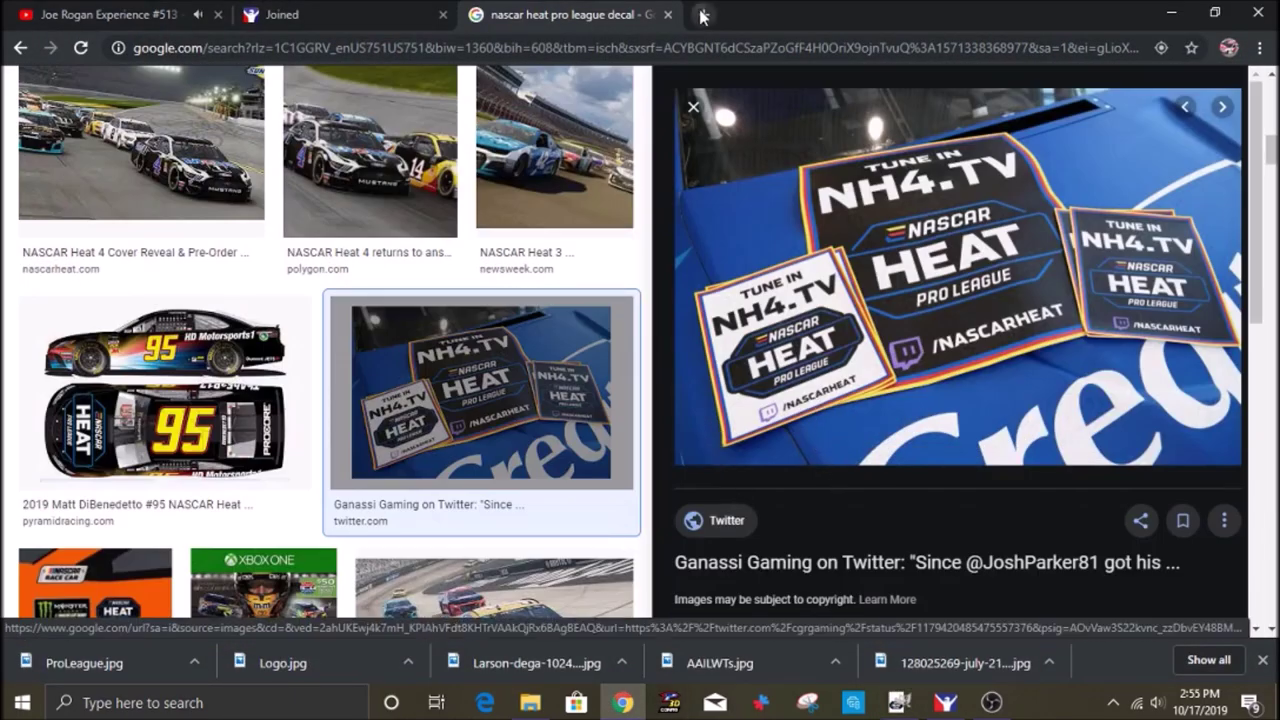
# Search for "twitch logo" images, save the transparent purple Twitch icon as Twitch, and return to the decal in GIMP.
pyautogui.click(703, 15)
pyautogui.write('twitch logo')
pyautogui.press('Return')
pyautogui.click(251, 157)
pyautogui.click(1071, 357)
pyautogui.rightClick(975, 305)
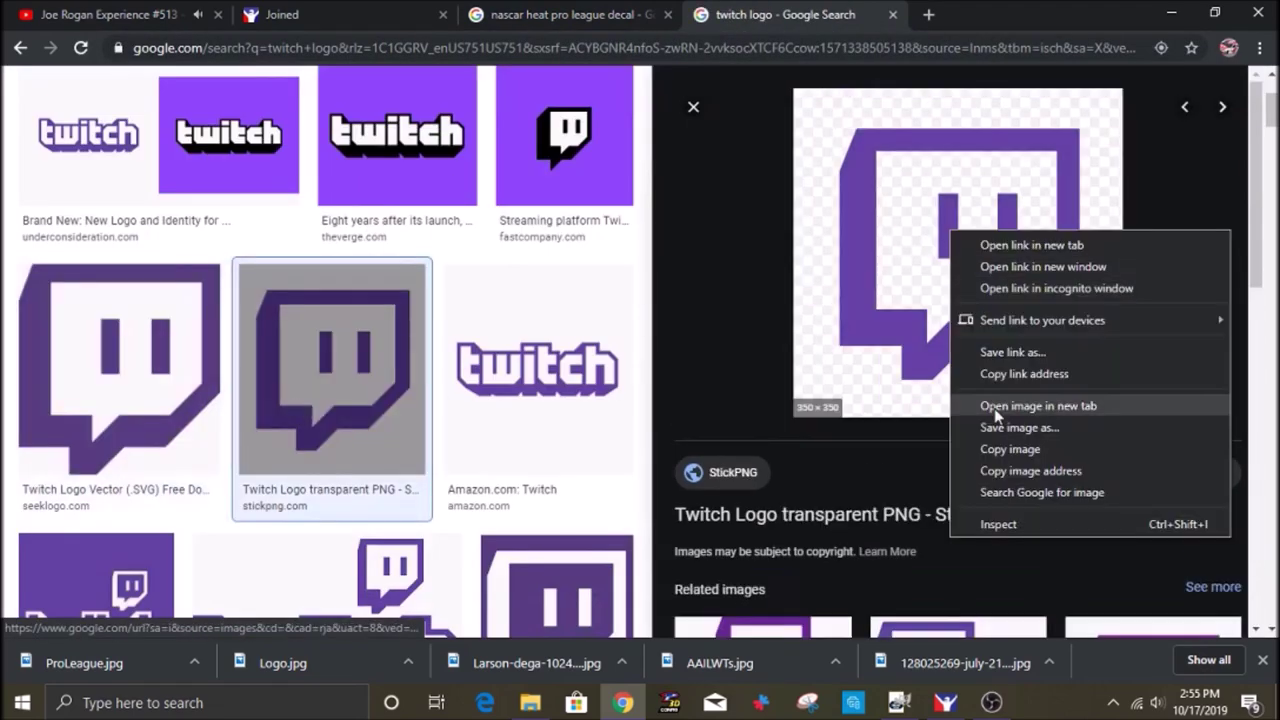
pyautogui.click(1012, 427)
pyautogui.write('Twitch')
pyautogui.press('Return')
pyautogui.click(893, 14)
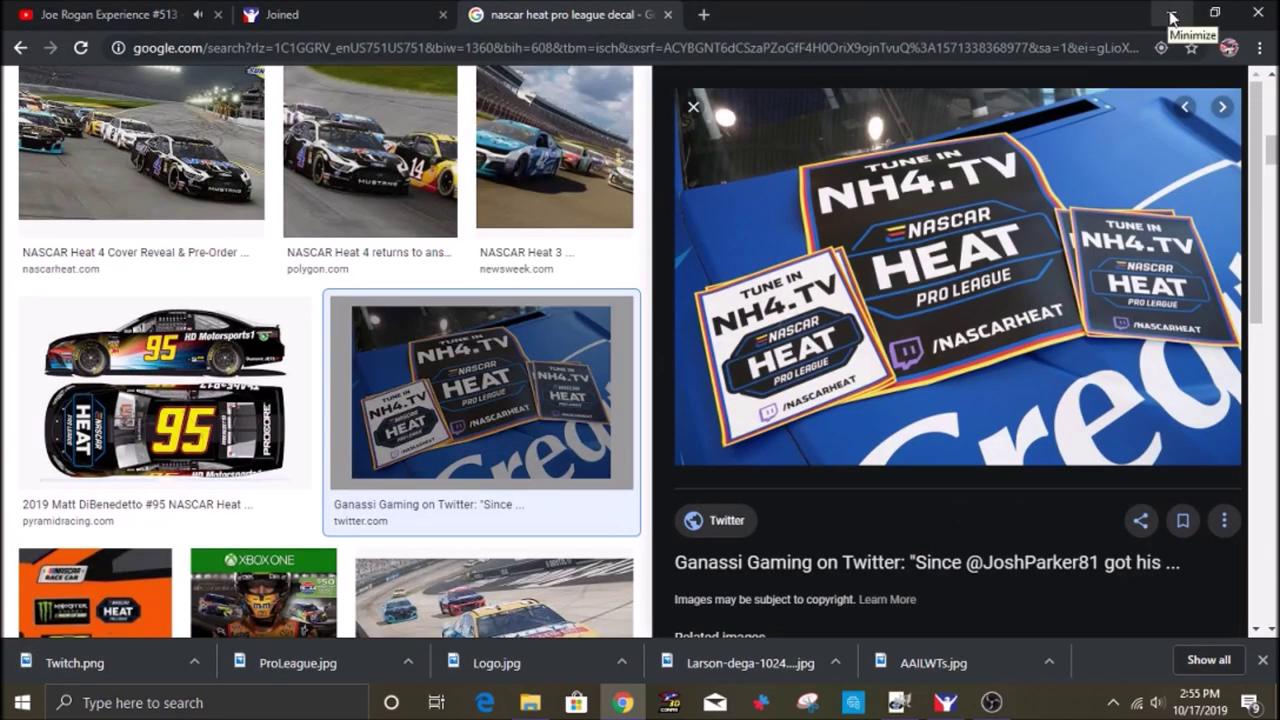
pyautogui.click(1172, 17)
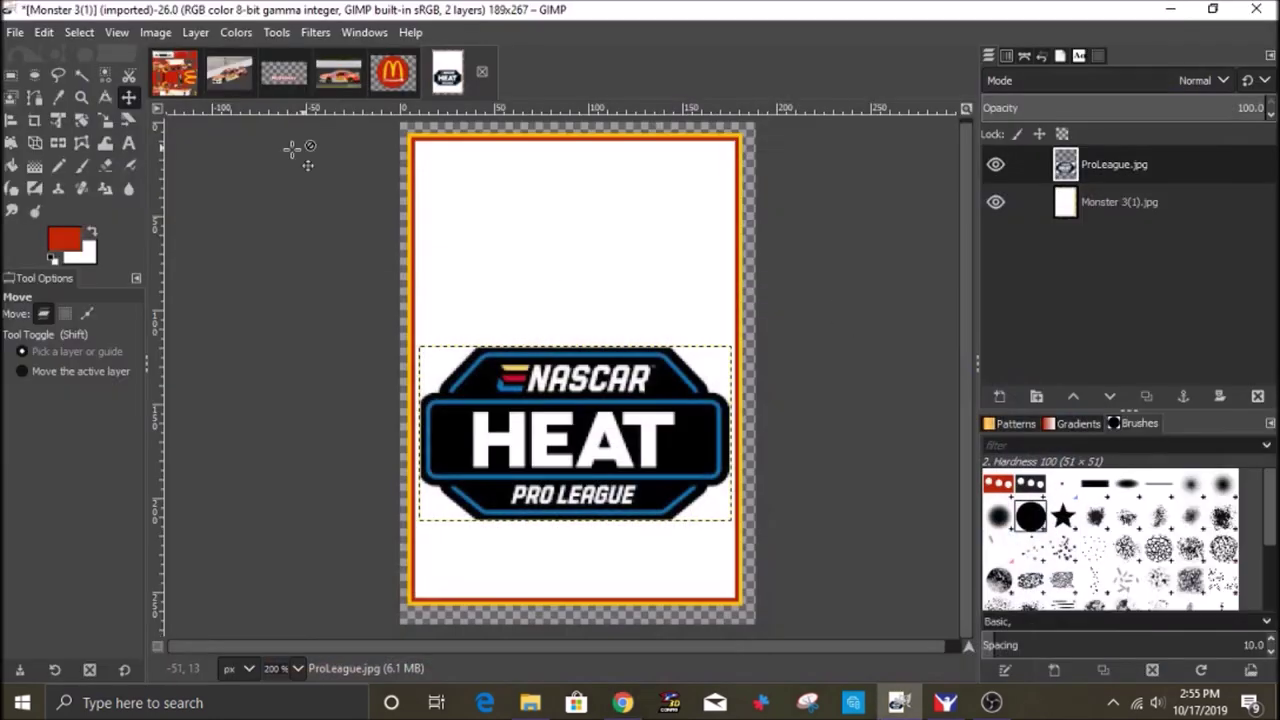
# Add the text "TUNE IN" above the HEAT logo and set its font to High School USA Sans.
pyautogui.click(128, 143)
pyautogui.click(505, 166)
pyautogui.click(90, 327)
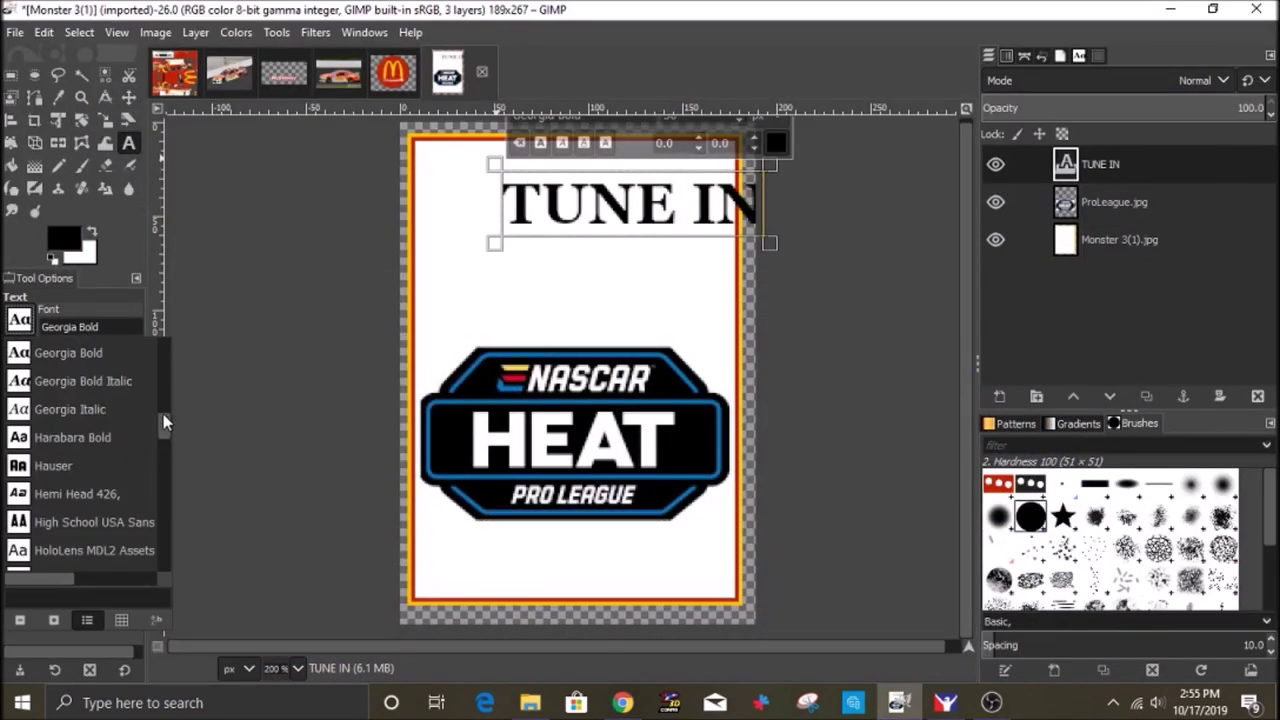
pyautogui.click(80, 478)
pyautogui.click(20, 324)
pyautogui.scroll(3, 67, 484)
pyautogui.click(67, 490)
pyautogui.click(20, 326)
pyautogui.click(70, 379)
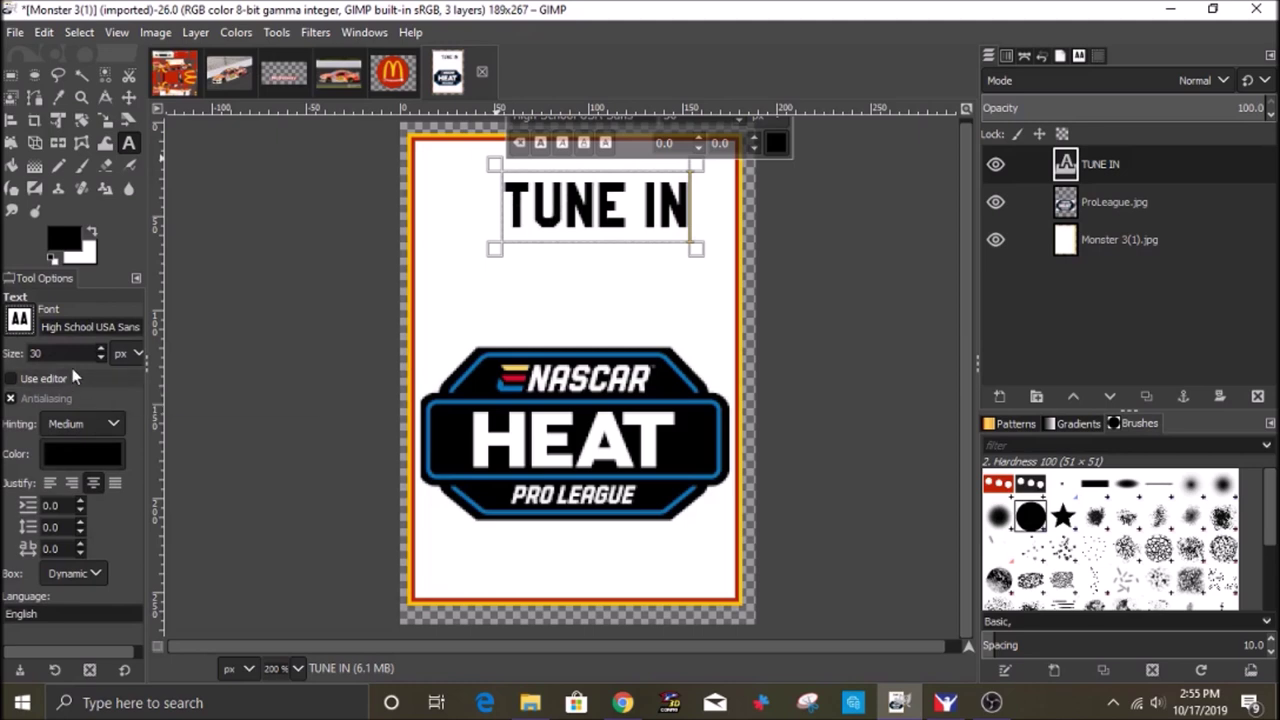
# Browse the font list and try Ebrima Bold on the "TUNE IN" text.
pyautogui.click(20, 323)
pyautogui.scroll(3, 72, 395)
pyautogui.moveTo(164, 415); pyautogui.dragTo(168, 340)
pyautogui.scroll(1, 100, 400)
pyautogui.scroll(-10, 65, 464)
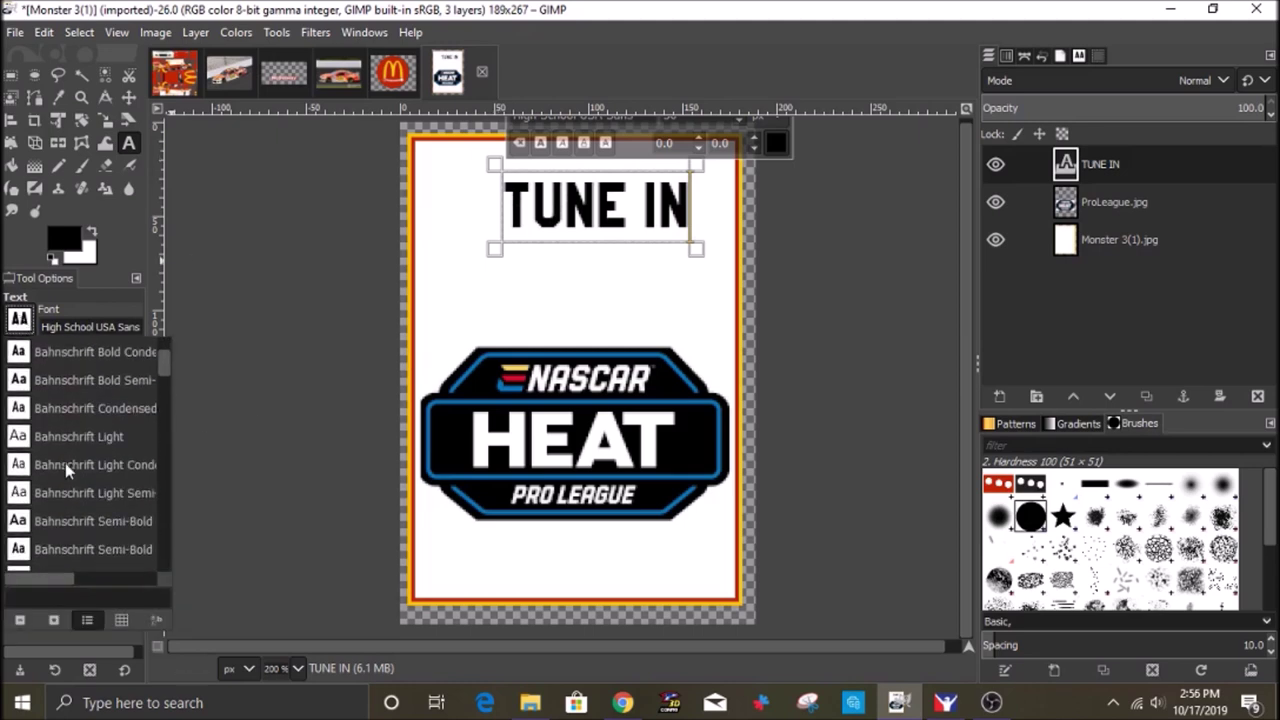
pyautogui.scroll(-5, 63, 490)
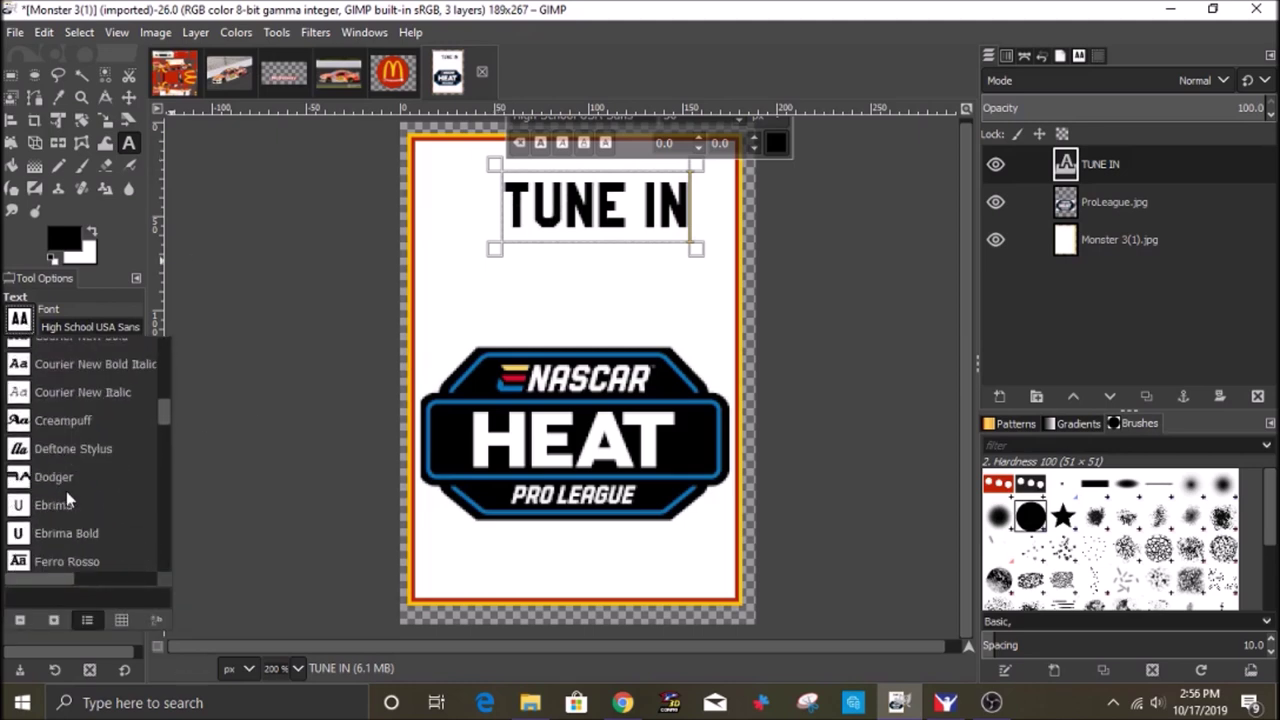
pyautogui.click(66, 491)
# Set the font of the "TUNE IN" text to Jersey M54.
pyautogui.click(20, 322)
pyautogui.scroll(-8, 66, 480)
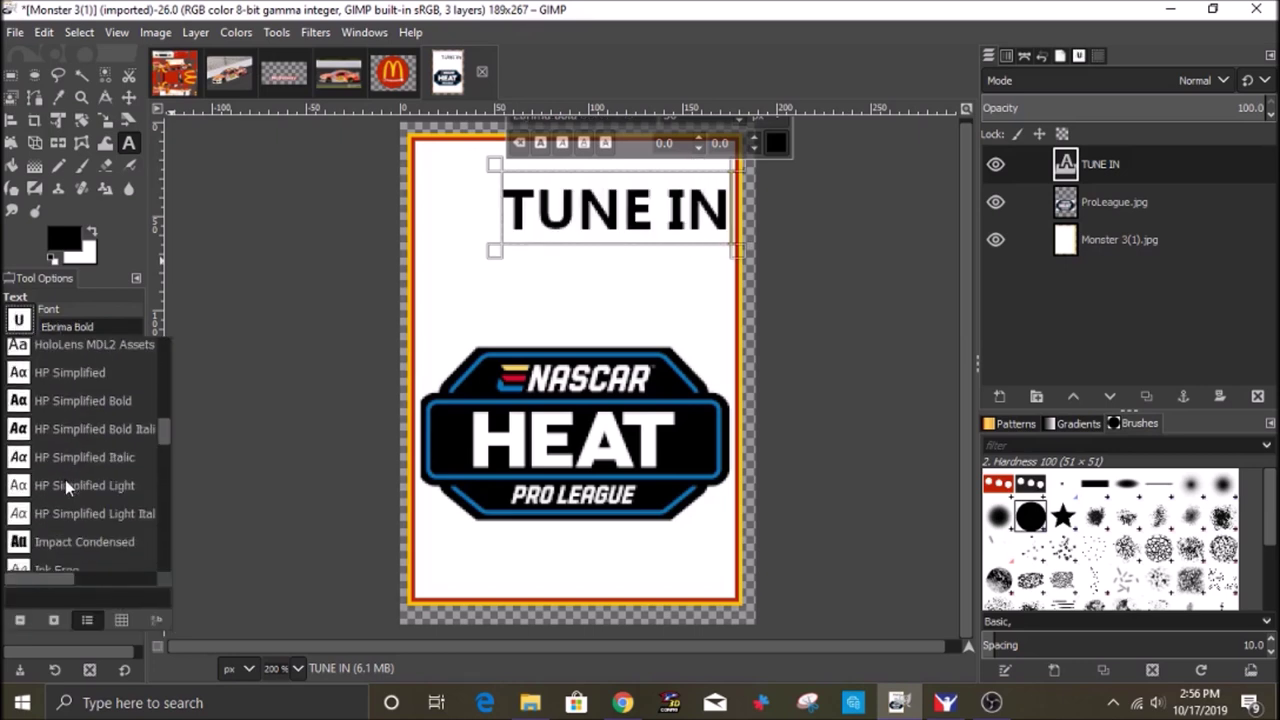
pyautogui.click(79, 501)
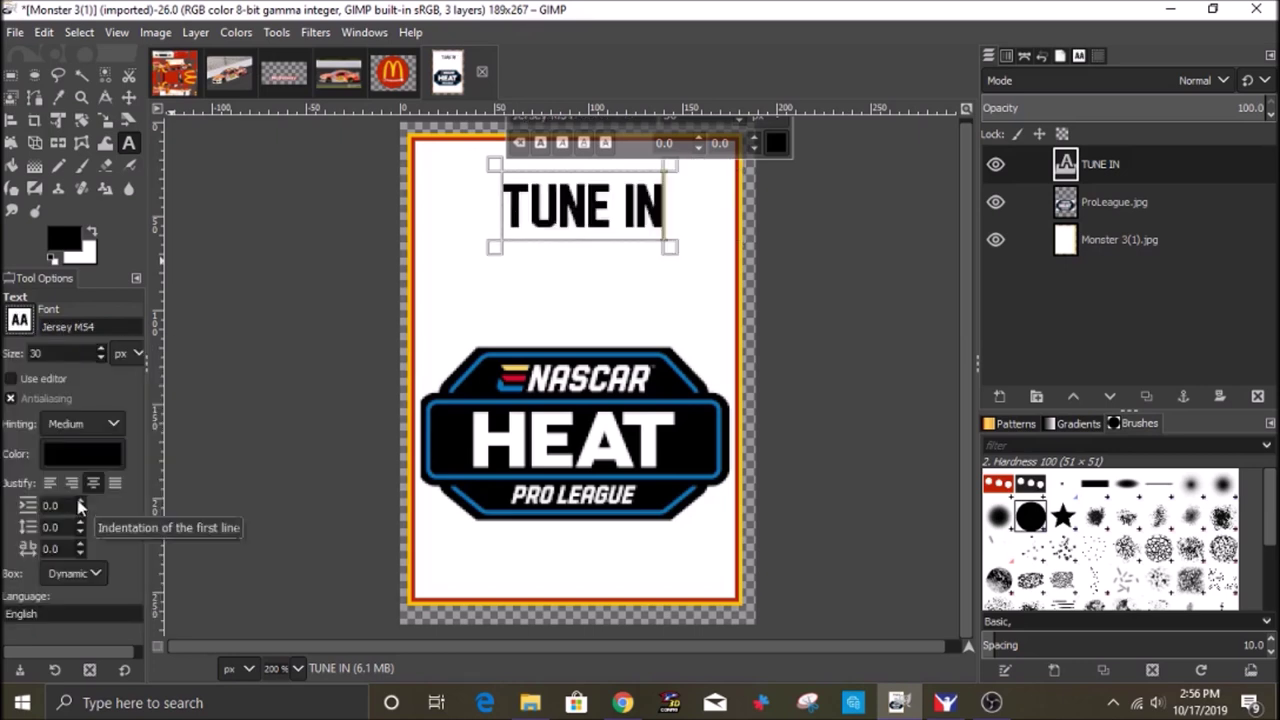
# Set the "TUNE IN" text size to 32 px and try Microsoft YaHei Bold and Montserrat Bold on it.
pyautogui.click(104, 357)
pyautogui.click(104, 357)
pyautogui.click(20, 322)
pyautogui.scroll(-7, 60, 450)
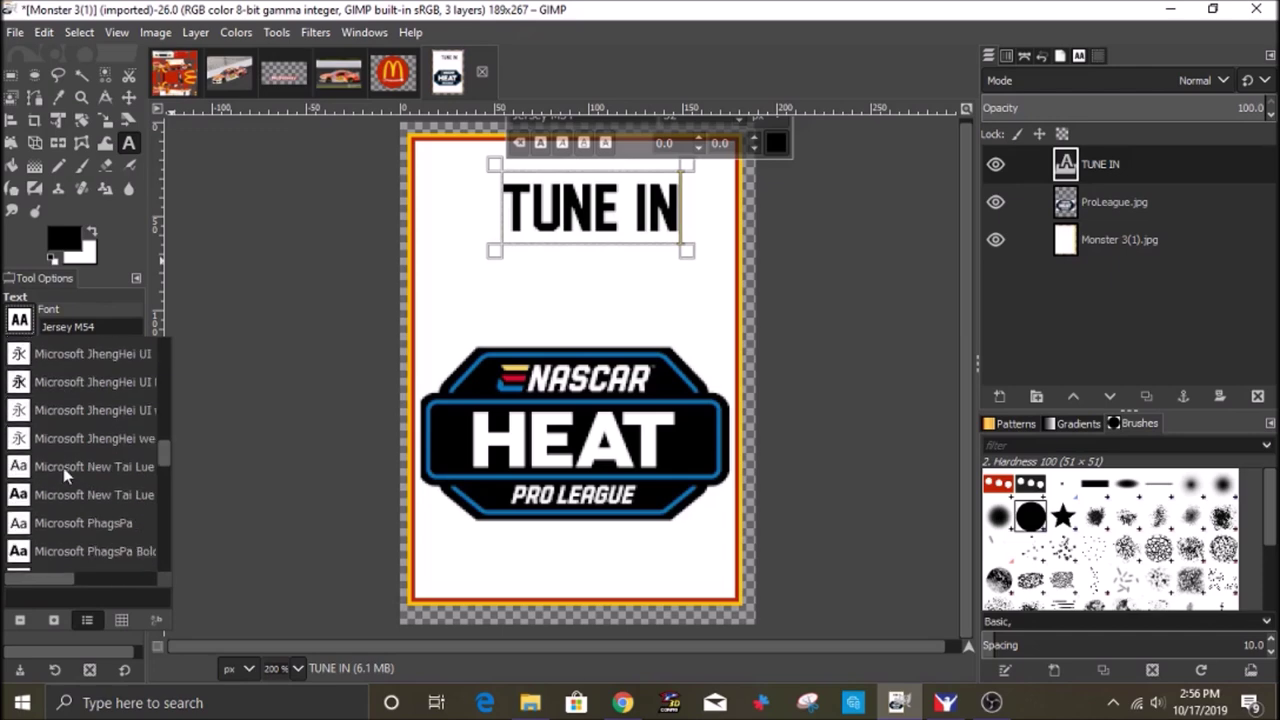
pyautogui.click(67, 472)
pyautogui.click(20, 322)
pyautogui.scroll(-3, 63, 484)
pyautogui.click(63, 441)
pyautogui.click(13, 321)
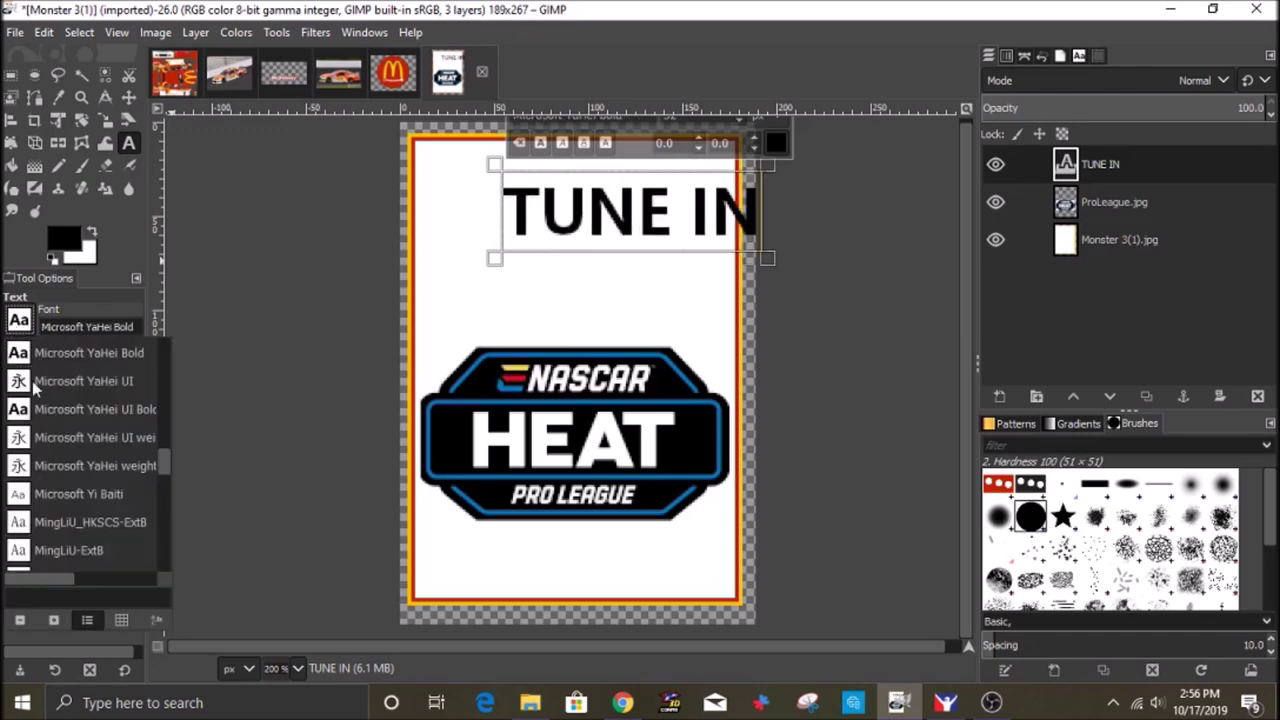
pyautogui.scroll(-7, 72, 432)
pyautogui.click(88, 474)
pyautogui.click(24, 321)
pyautogui.scroll(-5, 80, 506)
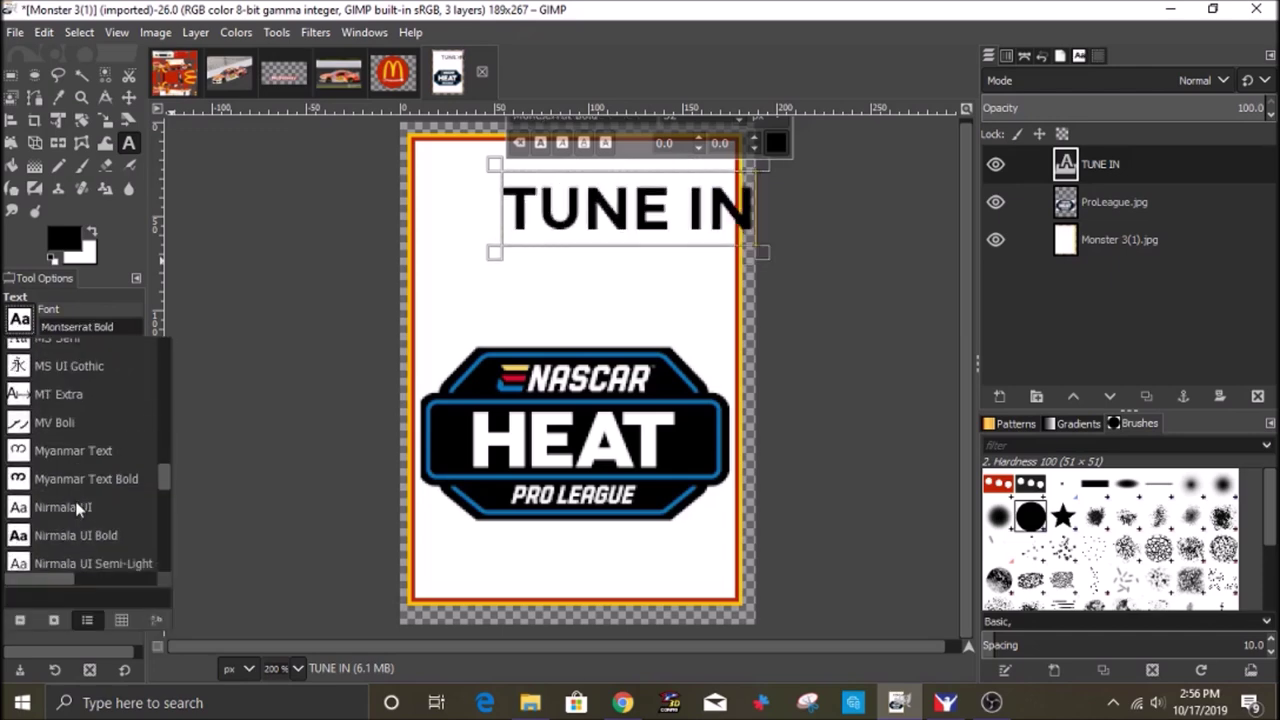
pyautogui.click(80, 560)
# Set the "TUNE IN" font to Arial Heavy and move the text inside the decal's border.
pyautogui.click(22, 321)
pyautogui.scroll(20, 80, 514)
pyautogui.scroll(-3, 79, 510)
pyautogui.click(77, 463)
pyautogui.click(129, 98)
pyautogui.moveTo(563, 221); pyautogui.dragTo(496, 199)
# Set the "TUNE IN" letter spacing to -2.0 and reduce its font size.
pyautogui.click(129, 145)
pyautogui.click(530, 195)
pyautogui.click(79, 553)
pyautogui.tripleClick(79, 553)
pyautogui.doubleClick(82, 543)
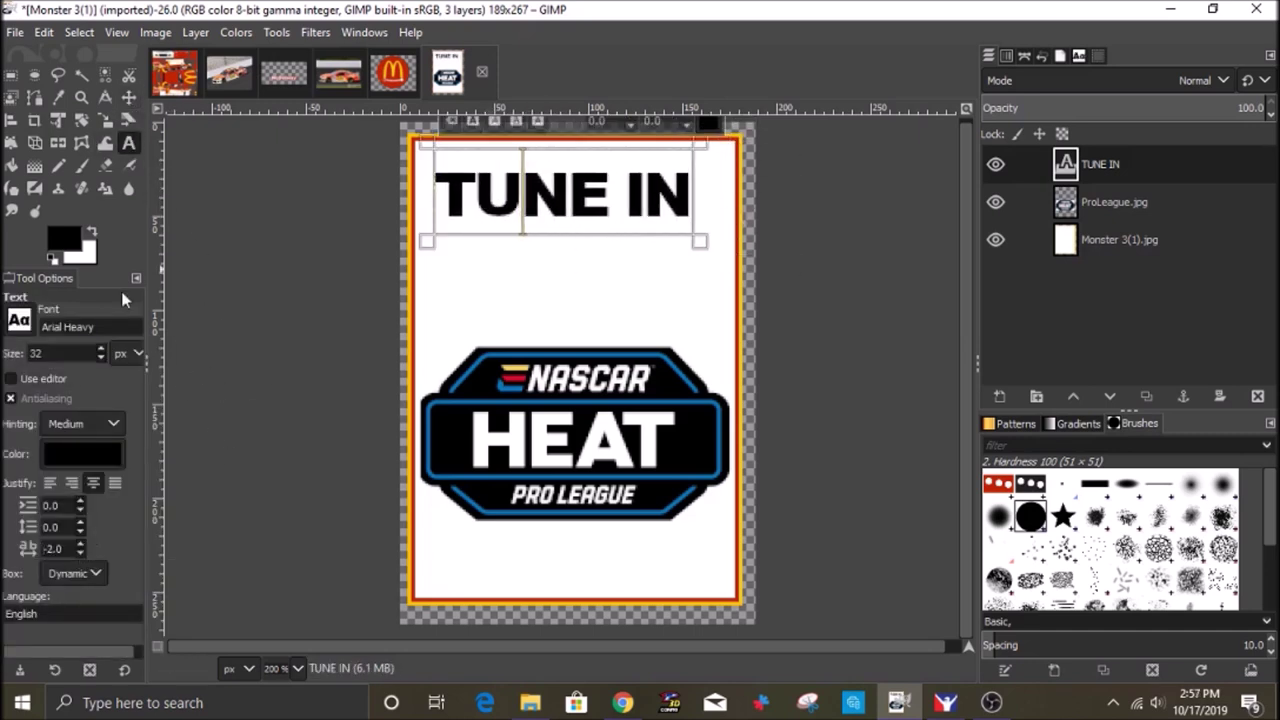
pyautogui.tripleClick(101, 358)
pyautogui.tripleClick(101, 358)
pyautogui.click(101, 358)
# Centre the "TUNE IN" text horizontally near the decal's upper edge.
pyautogui.click(129, 98)
pyautogui.moveTo(576, 362); pyautogui.dragTo(576, 340)
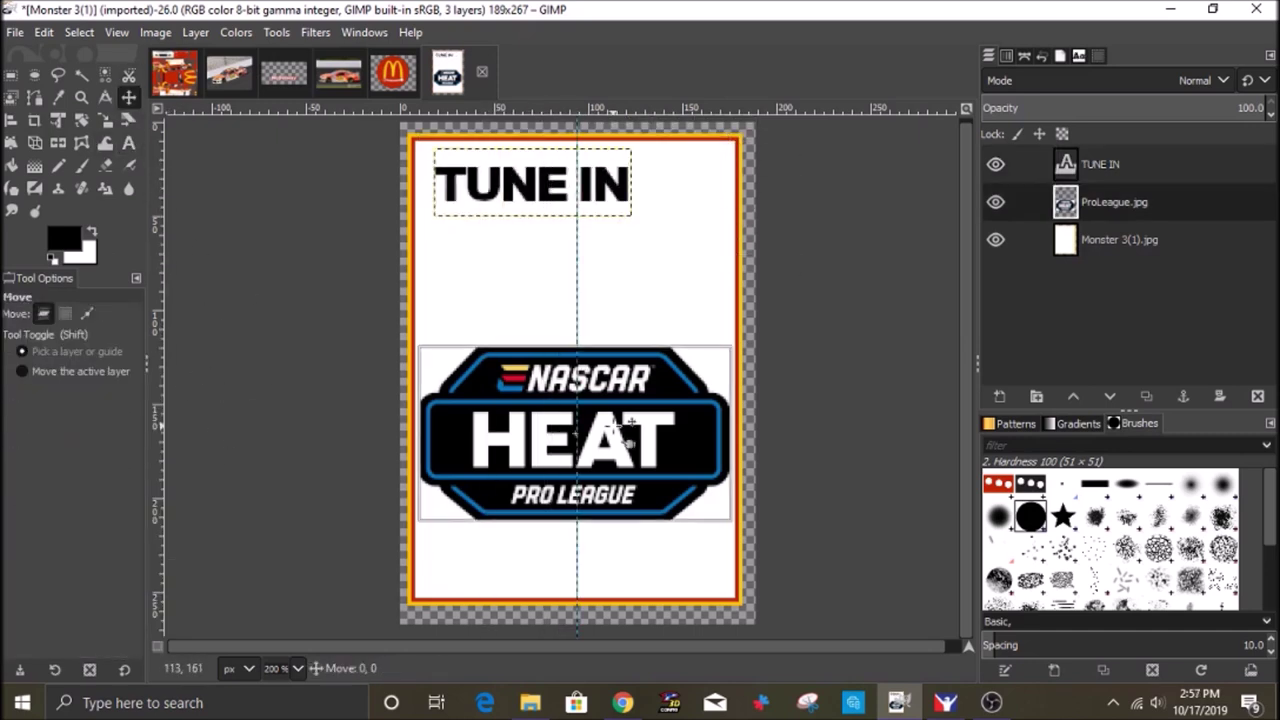
pyautogui.moveTo(597, 200)
pyautogui.mouseDown()
pyautogui.moveTo(651, 220)
pyautogui.moveTo(597, 199)
pyautogui.mouseUp()
# Add the text "NH4.TV" in 40 px Arial Heavy between "TUNE IN" and the HEAT logo.
pyautogui.click(1127, 248)
pyautogui.press('t')
pyautogui.moveTo(432, 214); pyautogui.dragTo(722, 342)
pyautogui.write('NH4.TV')
pyautogui.click(101, 350)
pyautogui.moveTo(432, 290); pyautogui.dragTo(386, 290)
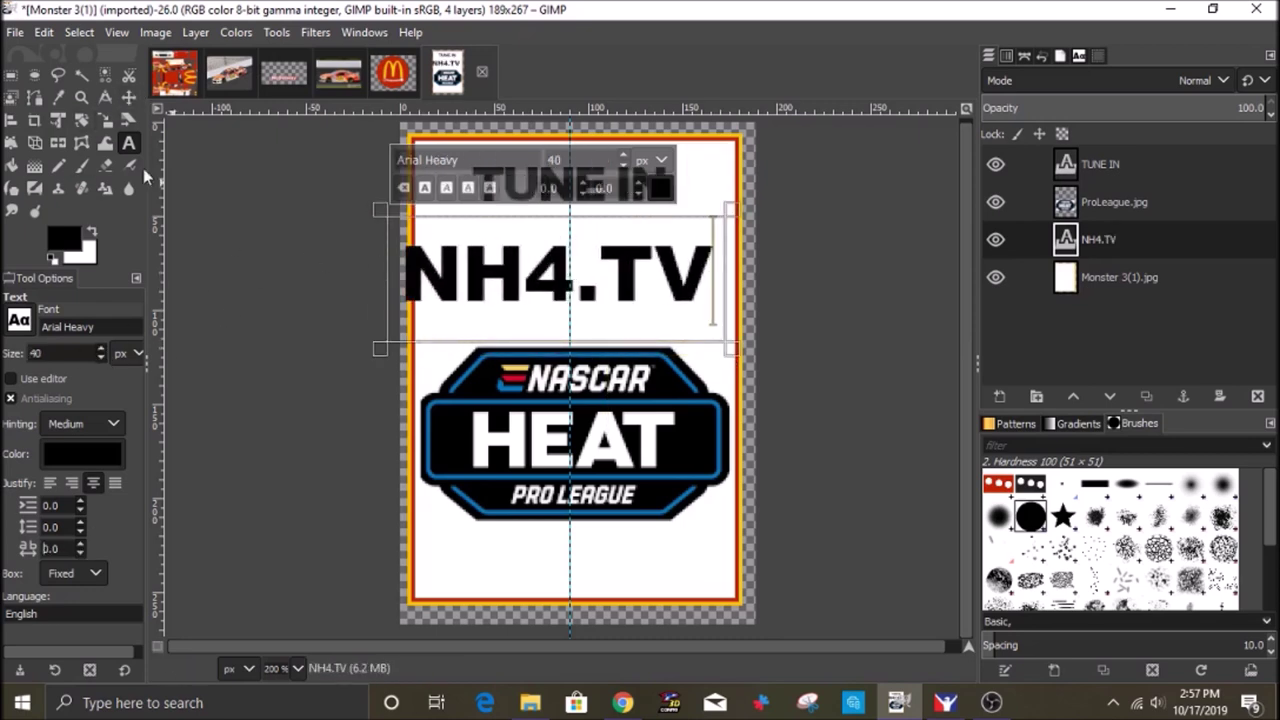
# Centre the "NH4.TV" text within the decal's border and move the HEAT logo slightly up beneath it.
pyautogui.click(128, 97)
pyautogui.moveTo(567, 287); pyautogui.dragTo(496, 274)
pyautogui.click(1105, 280)
pyautogui.moveTo(606, 442); pyautogui.dragTo(606, 433)
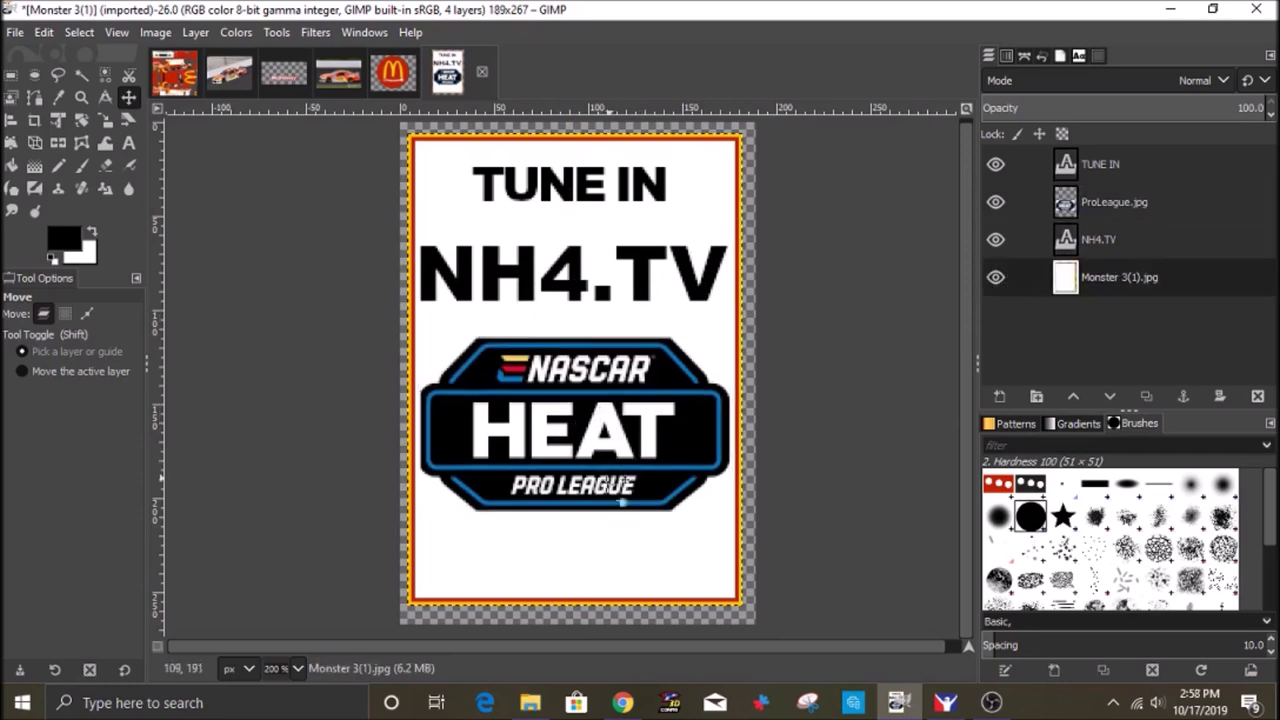
# Search the files for "twitch", add Twitch.png to the decal as a layer, and scale it down.
pyautogui.click(530, 702)
pyautogui.doubleClick(994, 256)
pyautogui.write('twitch')
pyautogui.moveTo(520, 298); pyautogui.dragTo(240, 345)
pyautogui.click(105, 120)
pyautogui.moveTo(872, 135); pyautogui.dragTo(870, 461)
pyautogui.click(903, 248)
# Strengthen the Twitch logo by repeatedly duplicating its layer and merging each copy down.
pyautogui.click(1146, 396)
pyautogui.rightClick(1127, 279)
pyautogui.click(1046, 247)
pyautogui.click(1146, 396)
pyautogui.rightClick(1127, 279)
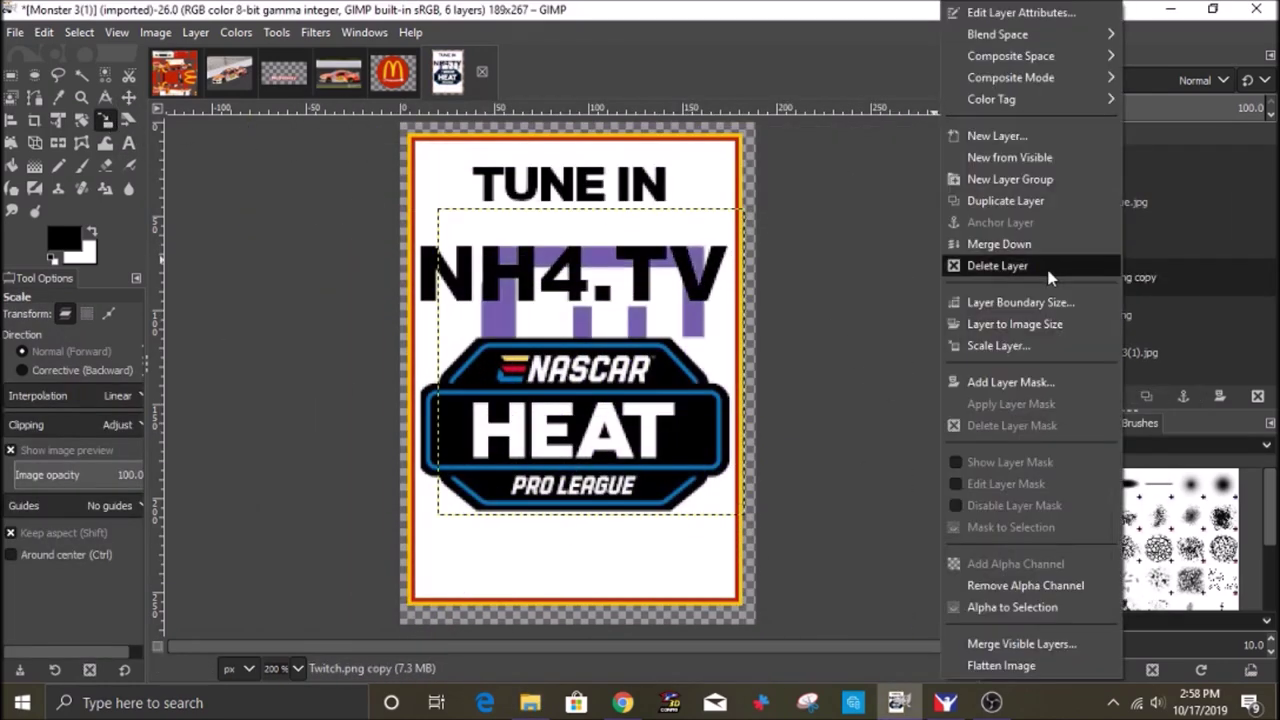
pyautogui.click(1049, 247)
pyautogui.click(1146, 396)
pyautogui.click(1043, 250)
# Shrink the Twitch logo to a small icon and place it below the HEAT logo.
pyautogui.click(612, 366)
pyautogui.moveTo(742, 513); pyautogui.dragTo(596, 367)
pyautogui.moveTo(517, 288); pyautogui.dragTo(560, 540)
pyautogui.moveTo(634, 614); pyautogui.dragTo(537, 517)
pyautogui.moveTo(509, 488); pyautogui.dragTo(475, 554)
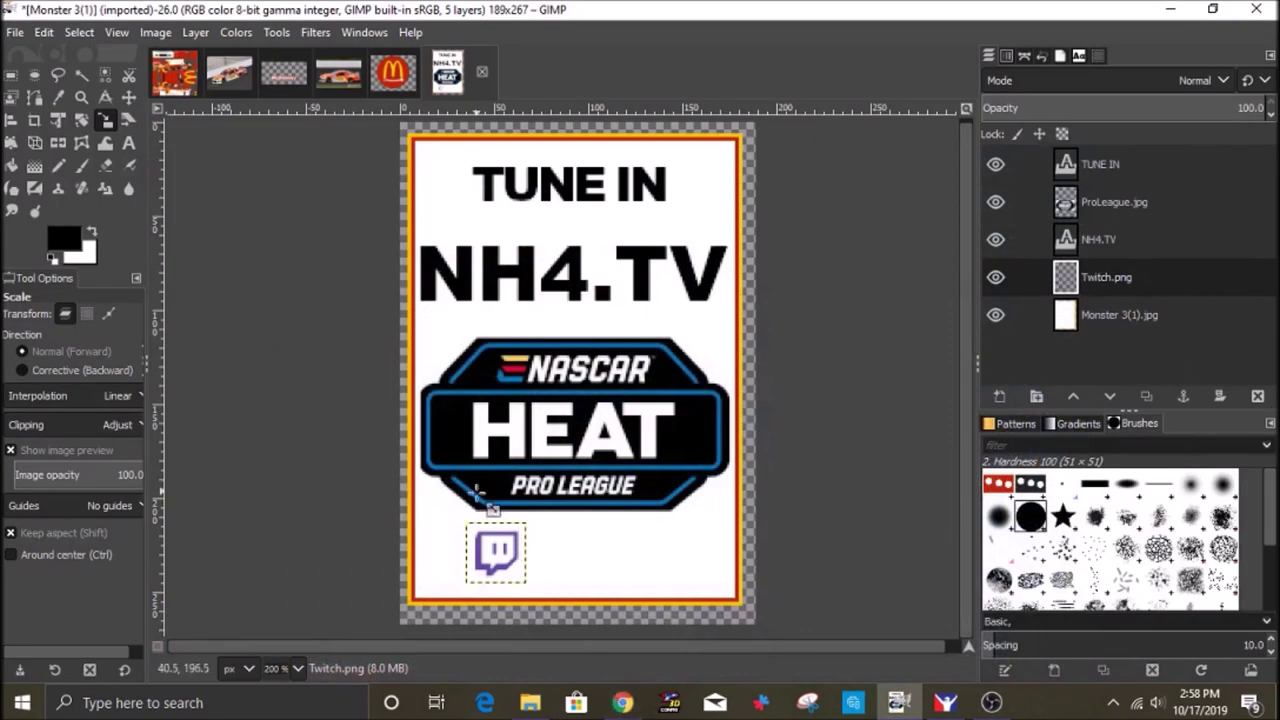
pyautogui.click(903, 248)
# Add the text "/NASCARHEAT" in Arial Heavy beside the Twitch icon and reduce its size to fit the decal.
pyautogui.press('t')
pyautogui.click(530, 530)
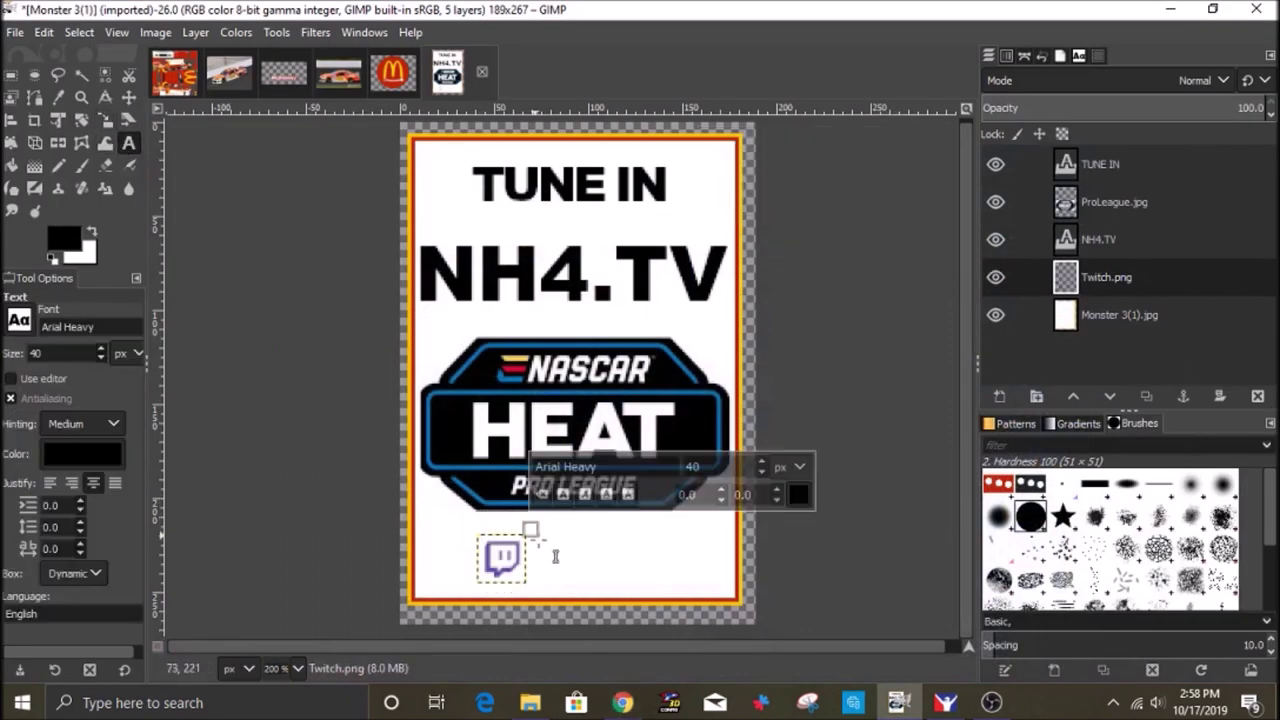
pyautogui.write('/NASCARHEAT')
pyautogui.click(101, 358)
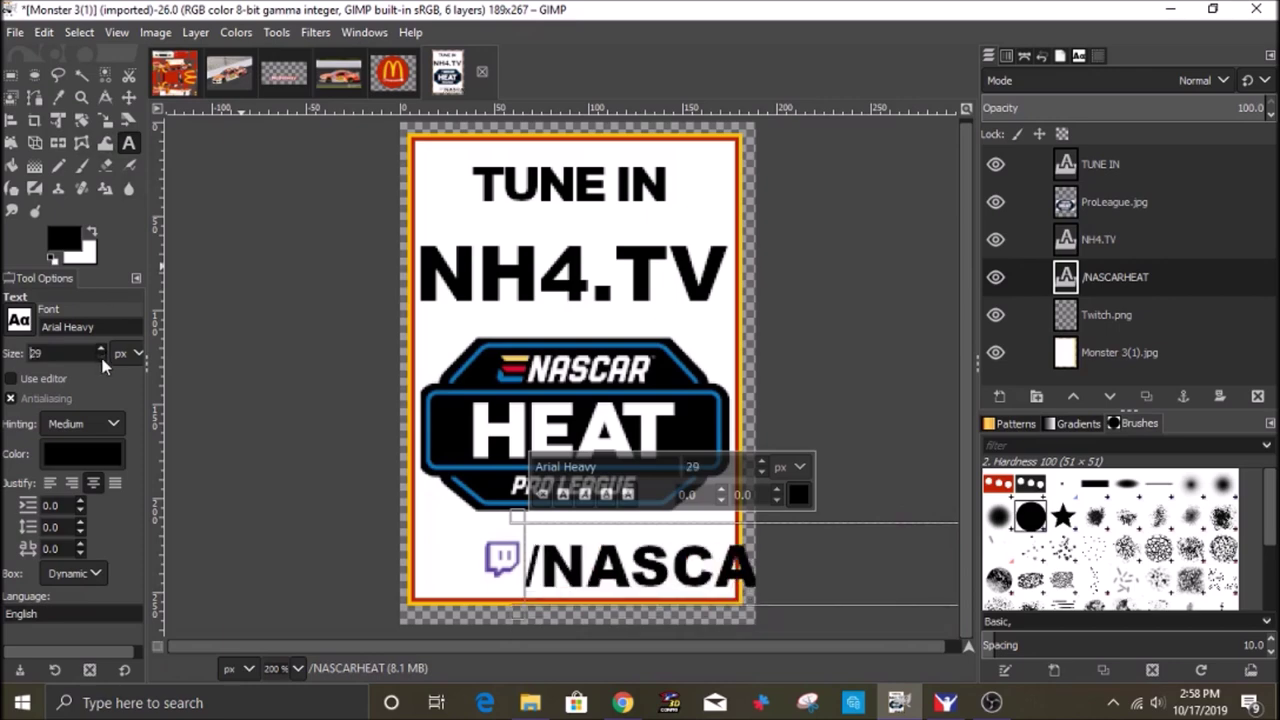
# Arrange the Twitch icon and the "/NASCARHEAT" text side by side, centred below the HEAT logo.
pyautogui.press('m')
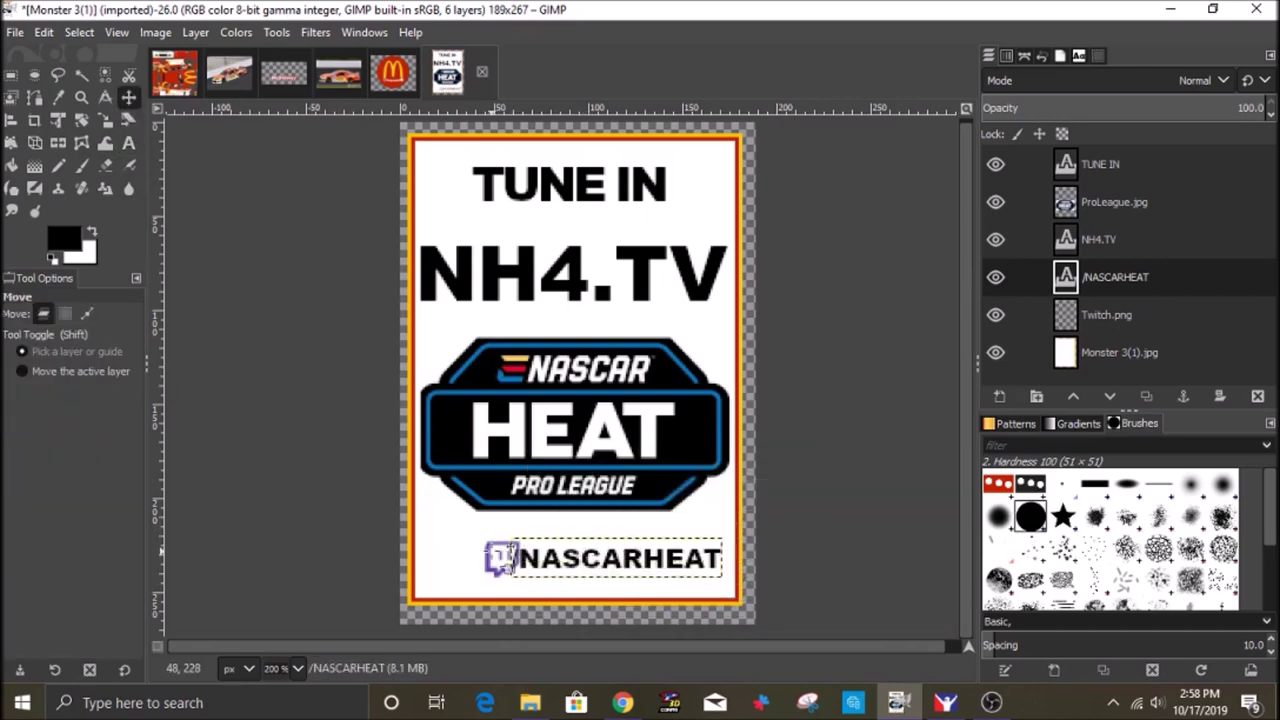
pyautogui.moveTo(498, 567); pyautogui.dragTo(461, 567)
pyautogui.moveTo(540, 575); pyautogui.dragTo(520, 575)
pyautogui.click(1100, 355)
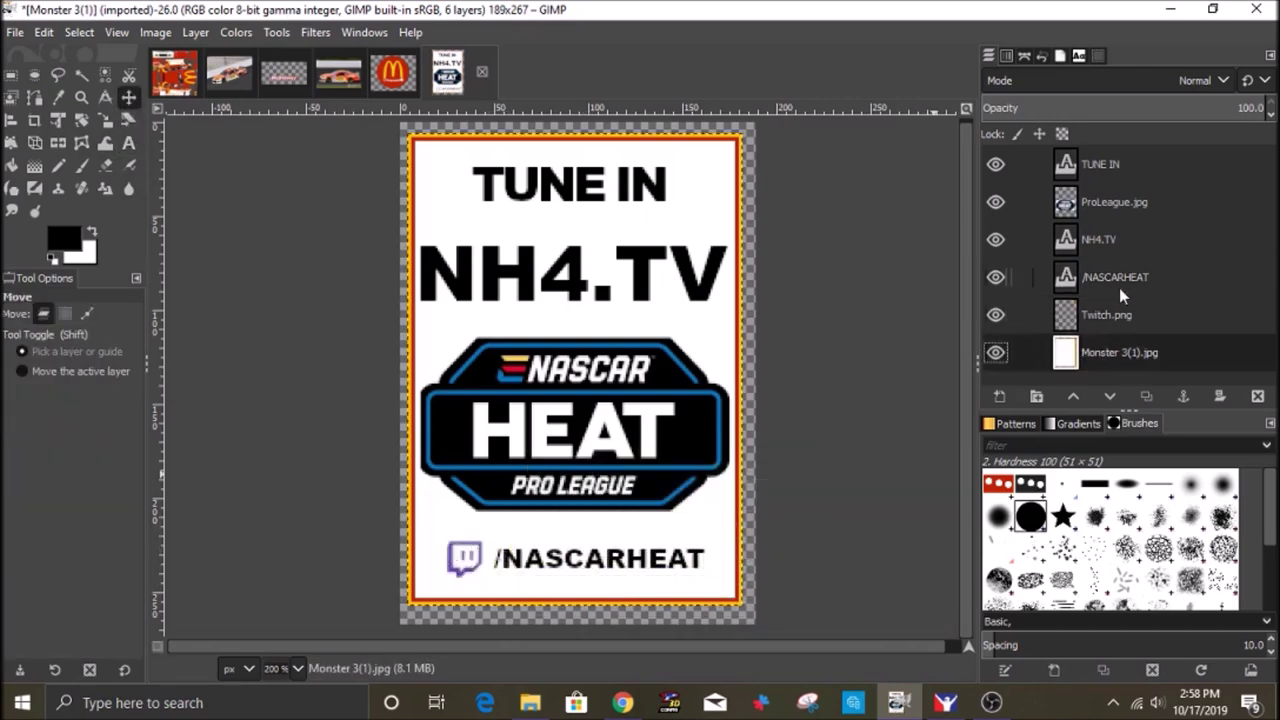
# Merge the text, ProLeague and Twitch layers down into the decal's Monster 3(1).jpg background layer.
pyautogui.rightClick(1108, 169)
pyautogui.click(1080, 243)
pyautogui.rightClick(1078, 168)
pyautogui.click(1150, 243)
pyautogui.rightClick(1121, 168)
pyautogui.click(1072, 243)
pyautogui.rightClick(1092, 170)
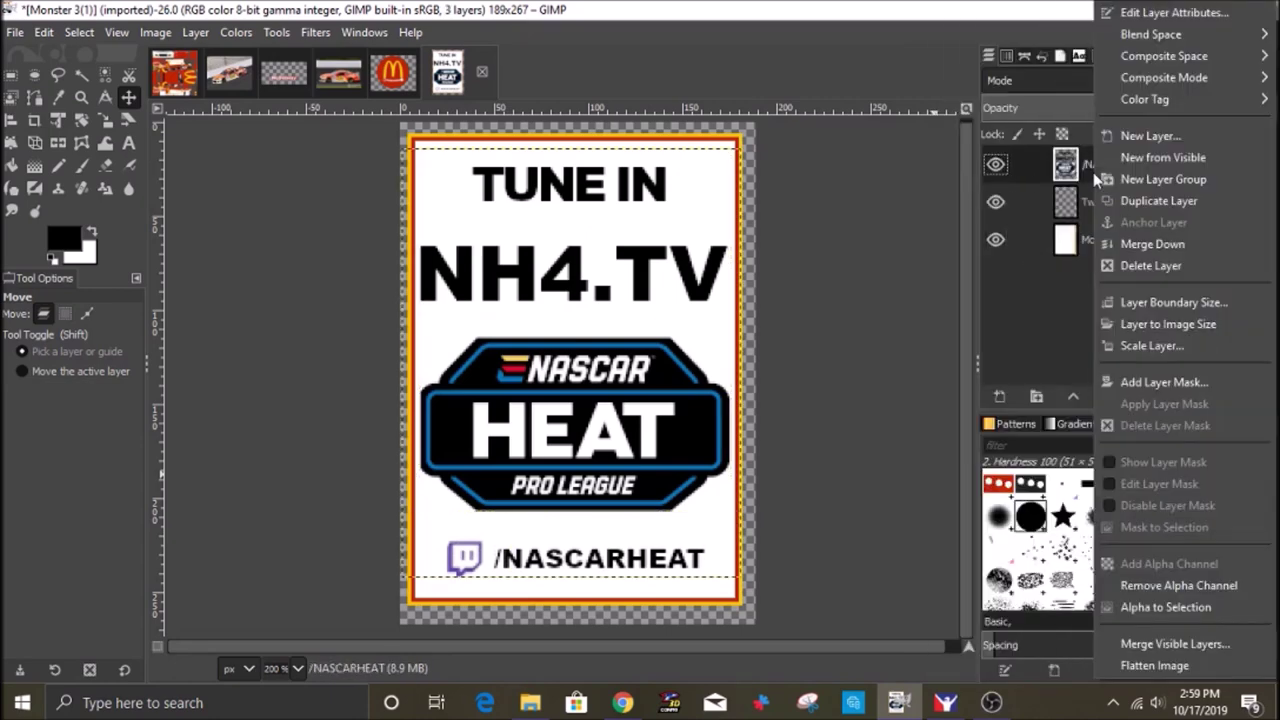
pyautogui.click(1120, 243)
# Crop the decal layer to the yellow outer border.
pyautogui.click(34, 121)
pyautogui.moveTo(742, 607); pyautogui.dragTo(408, 136)
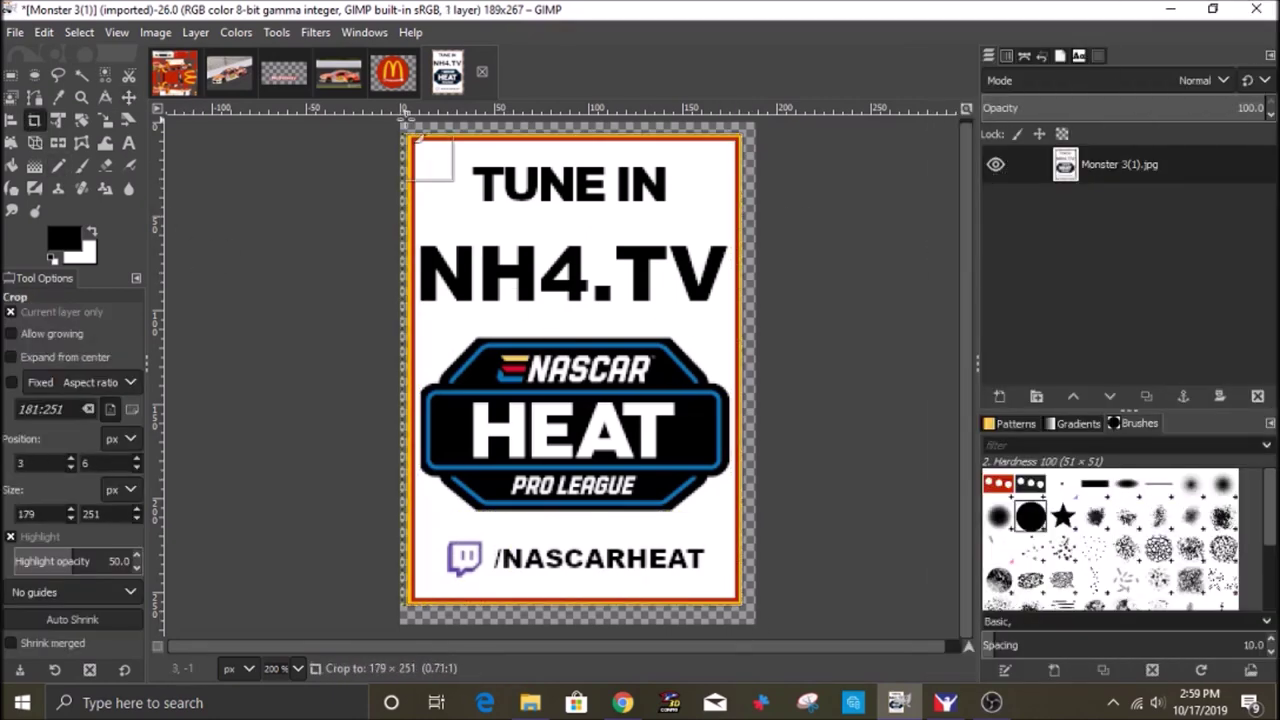
pyautogui.scroll(7, 405, 408)
pyautogui.scroll(-8, 480, 414)
pyautogui.press('Return')
# Copy the finished decal into the car template, move it toward the side, and check the reference photo.
pyautogui.moveTo(1105, 166); pyautogui.dragTo(386, 295)
pyautogui.click(129, 98)
pyautogui.moveTo(509, 397); pyautogui.dragTo(402, 437)
pyautogui.click(364, 78)
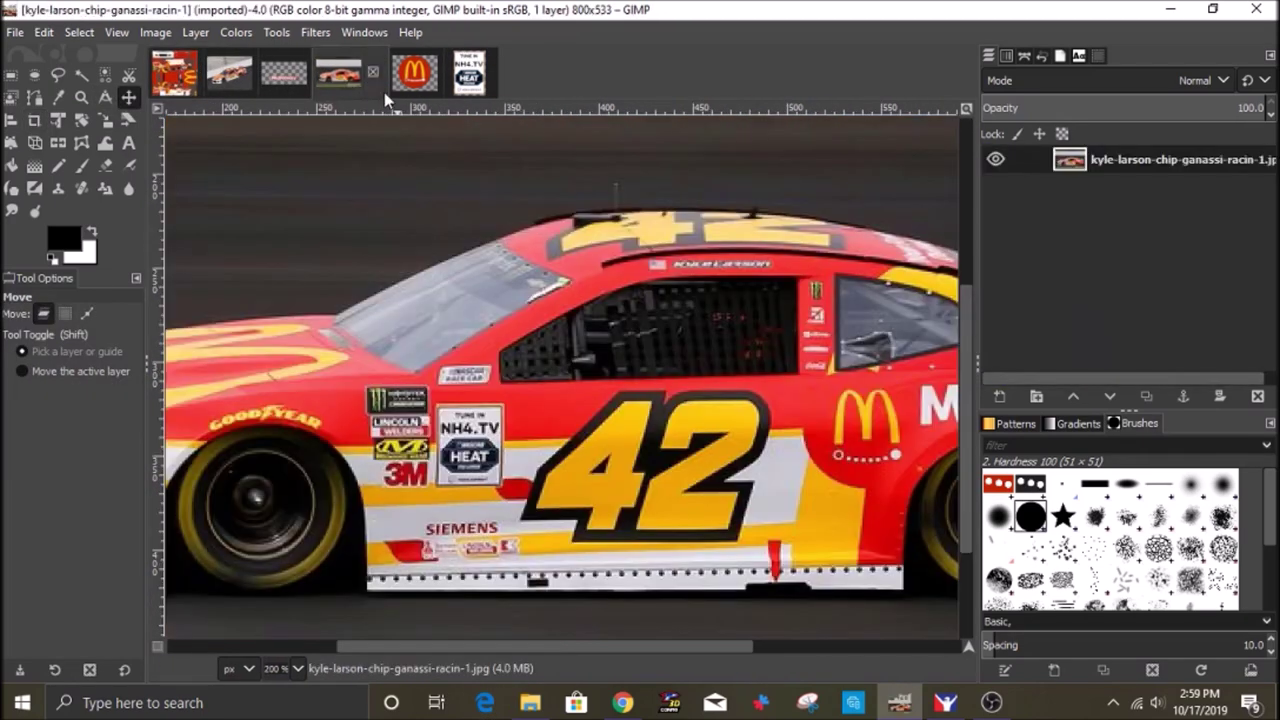
# Scale the NH4.TV decal to match the reference photo and place it beside the stacked sponsor logos.
pyautogui.click(176, 76)
pyautogui.click(105, 120)
pyautogui.moveTo(306, 188); pyautogui.dragTo(332, 226)
pyautogui.click(362, 76)
pyautogui.click(176, 76)
pyautogui.moveTo(387, 542); pyautogui.dragTo(384, 390)
pyautogui.moveTo(432, 214); pyautogui.dragTo(420, 201)
pyautogui.click(903, 248)
# Duplicate the NH4.TV decal, move the copy beside the opposite side's sponsor logos, and rotate it 180°.
pyautogui.scroll(-1, 583, 370)
pyautogui.click(129, 98)
pyautogui.click(1146, 397)
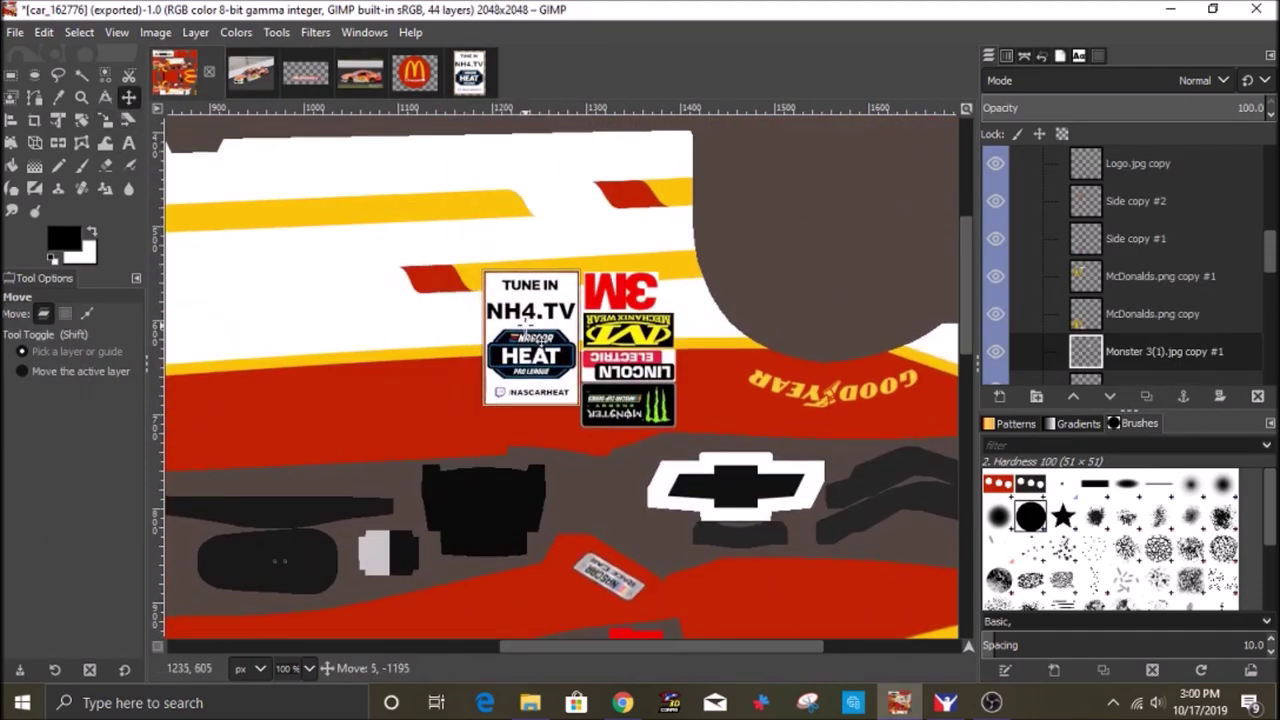
pyautogui.rightClick(532, 342)
pyautogui.moveTo(590, 461)
pyautogui.moveTo(722, 584)
pyautogui.click(962, 648)
# Show the Numbers guide layer in the "Turn Off Before Exporting" group.
pyautogui.scroll(-3, 450, 394)
pyautogui.scroll(-18, 1100, 373)
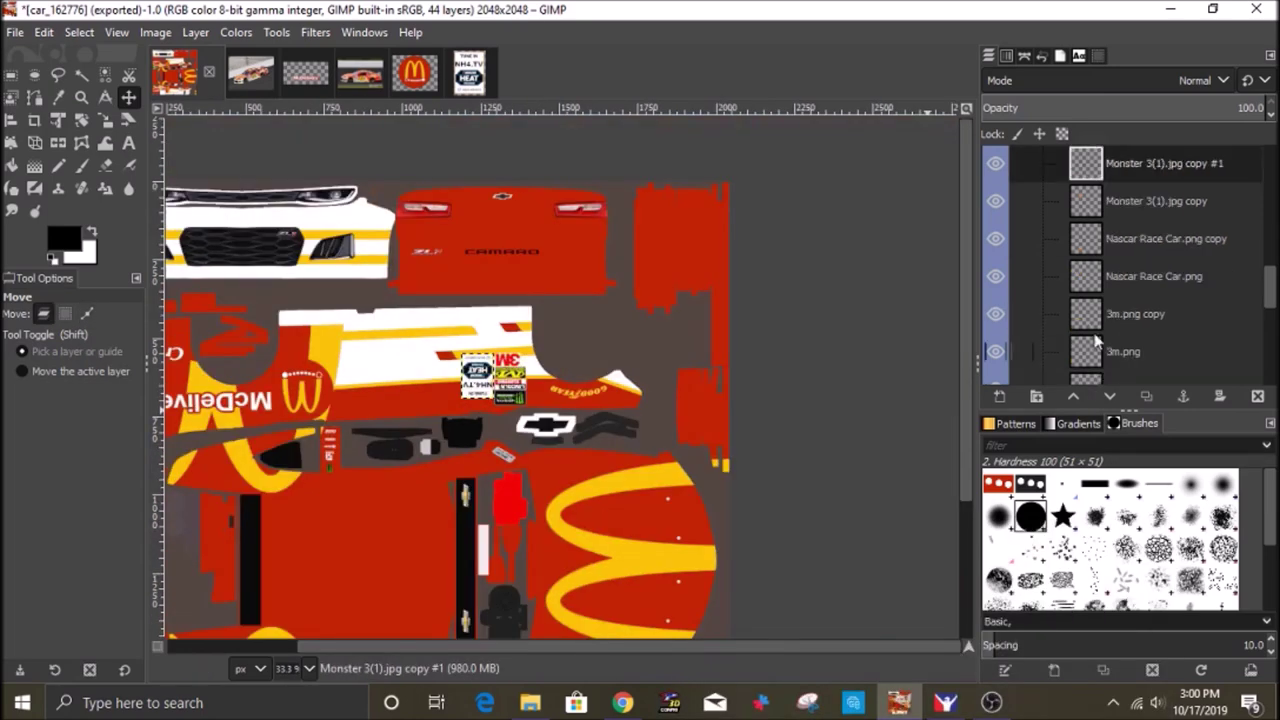
pyautogui.click(1102, 368)
pyautogui.moveTo(655, 410); pyautogui.dragTo(802, 173)
pyautogui.scroll(20, 1123, 270)
pyautogui.click(1123, 168)
pyautogui.click(1042, 165)
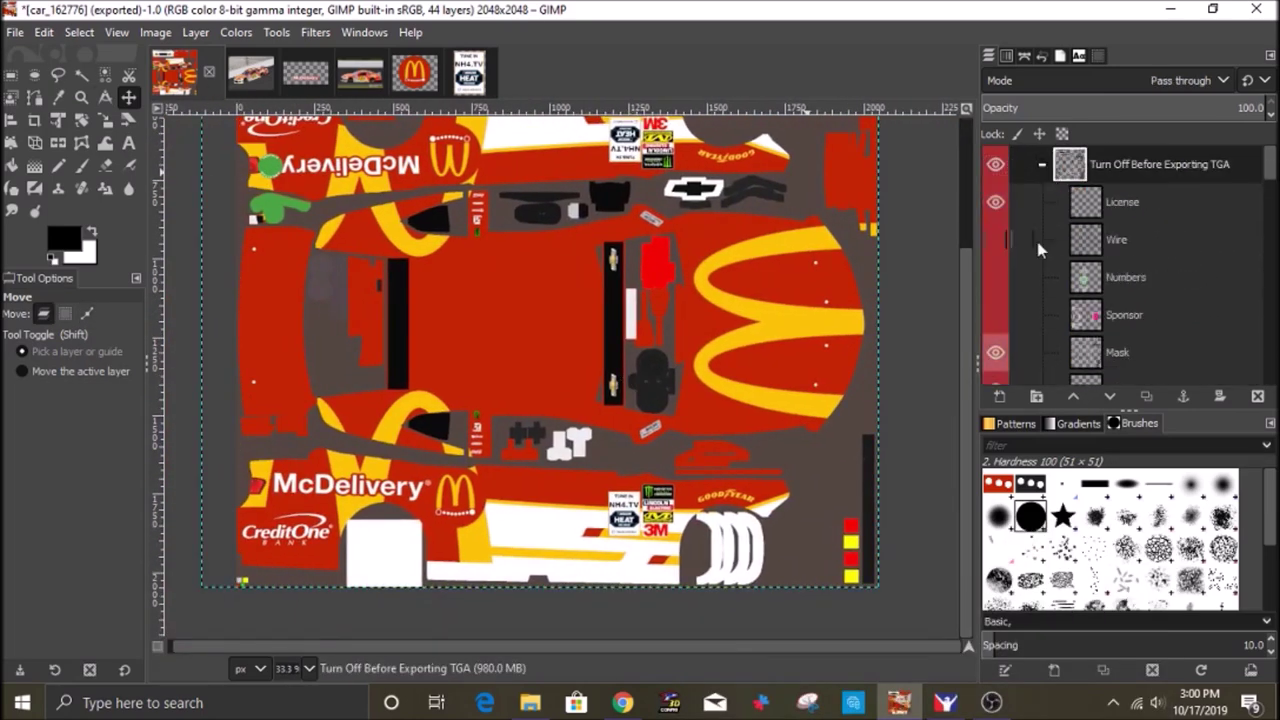
pyautogui.click(995, 279)
# Reorder the sponsor logo layers and merge four of them down into their neighbours.
pyautogui.scroll(-20, 1120, 268)
pyautogui.scroll(7, 1125, 258)
pyautogui.moveTo(1122, 216); pyautogui.dragTo(1122, 270)
pyautogui.click(1121, 294)
pyautogui.rightClick(1130, 256)
pyautogui.click(1138, 234)
pyautogui.rightClick(1132, 154)
pyautogui.click(1145, 244)
pyautogui.scroll(5, 1148, 312)
pyautogui.click(1140, 255)
pyautogui.scroll(-2, 1140, 252)
pyautogui.moveTo(1143, 185); pyautogui.dragTo(1143, 312)
pyautogui.rightClick(1141, 295)
pyautogui.click(1071, 244)
pyautogui.moveTo(1145, 222); pyautogui.dragTo(1143, 312)
pyautogui.rightClick(1136, 297)
pyautogui.click(1065, 244)
# Adjust the NH4.TV decal's position beside the door number guide and hide the guide.
pyautogui.click(611, 552)
pyautogui.scroll(2, 611, 552)
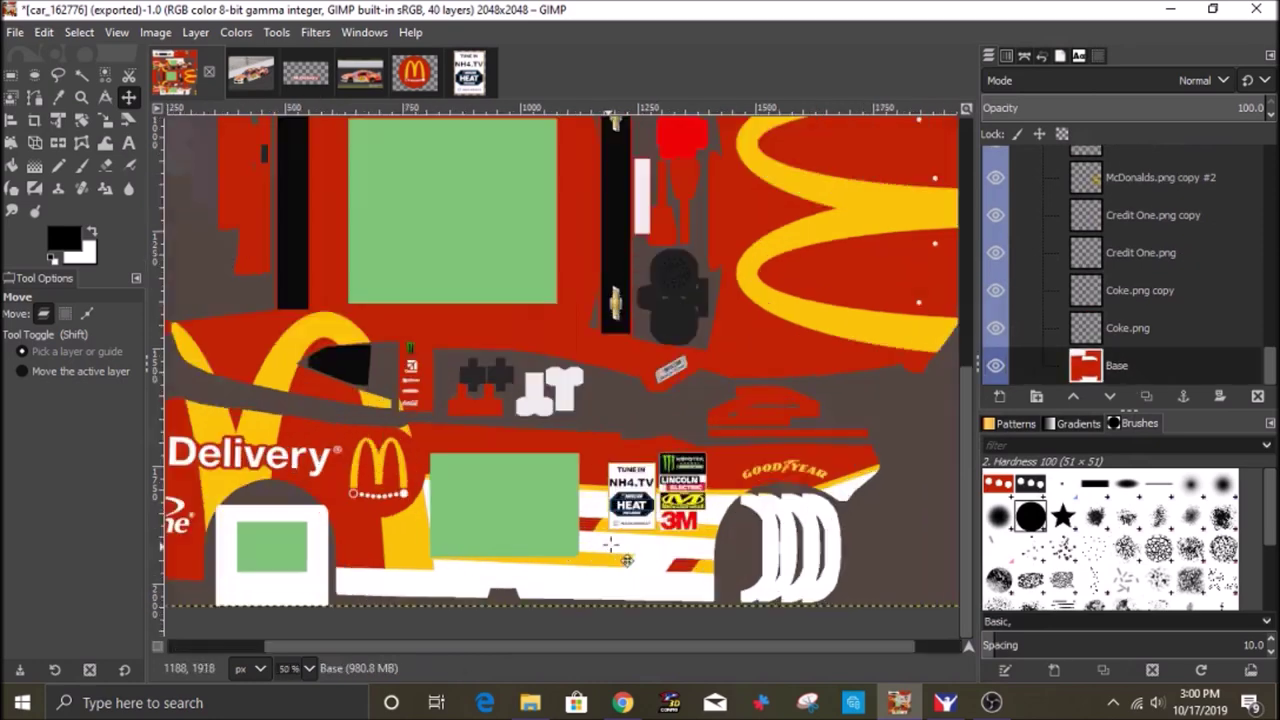
pyautogui.moveTo(632, 506); pyautogui.dragTo(632, 504)
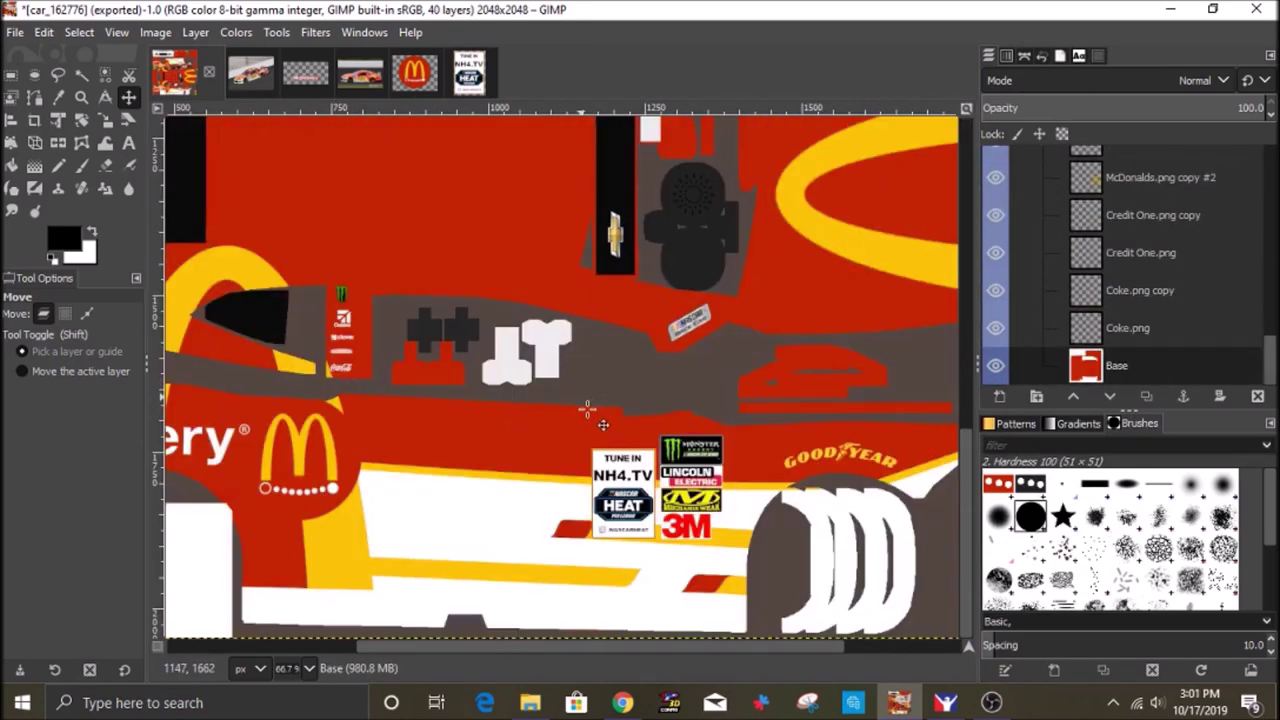
# Export the paint over the car's TGA file, reload it in iRacing, and examine the decals around the car.
pyautogui.click(15, 32)
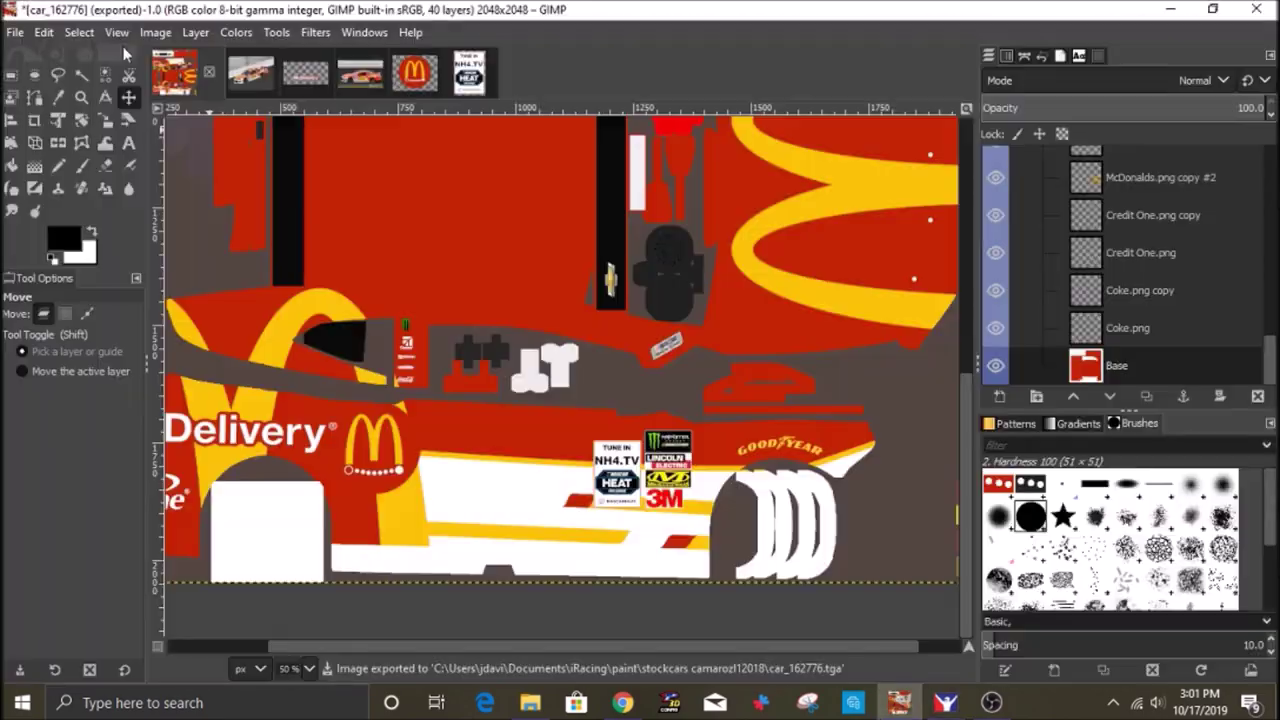
pyautogui.click(930, 704)
pyautogui.hotkey('ctrl', 'r')
pyautogui.press('d')
pyautogui.press('w')
pyautogui.press('d')
pyautogui.press('s')
pyautogui.press('a')
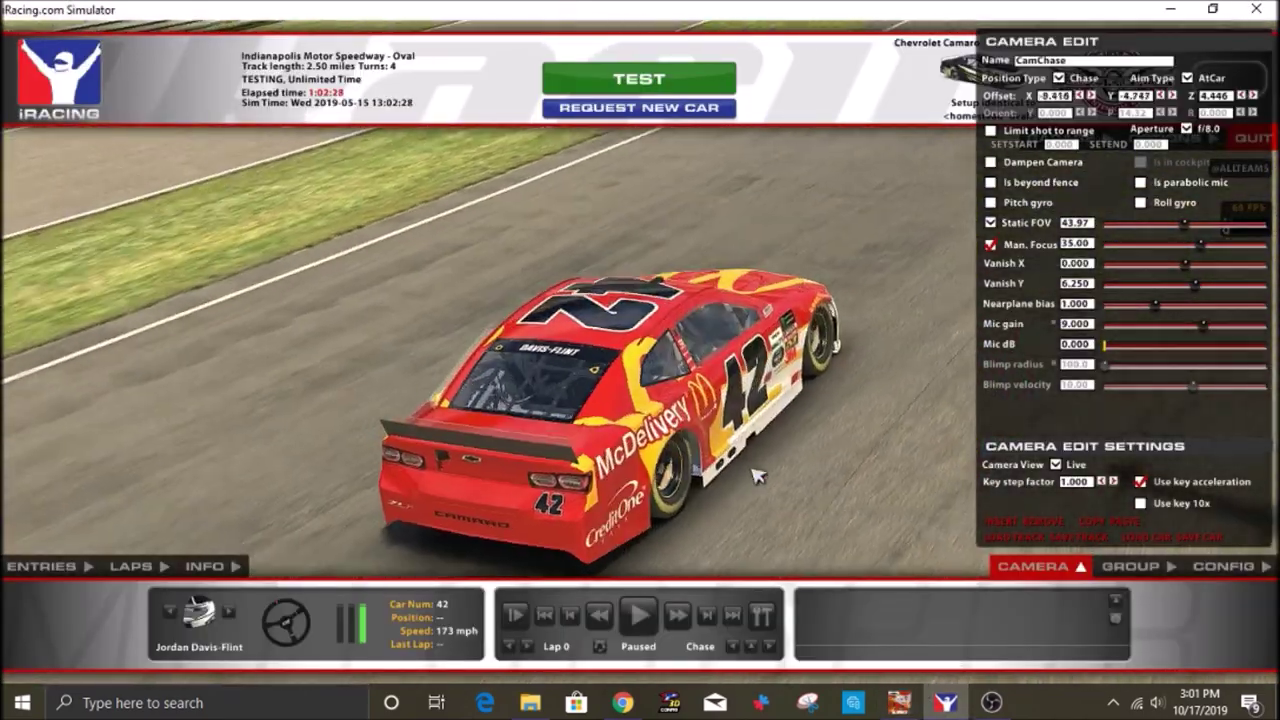
pyautogui.press('w')
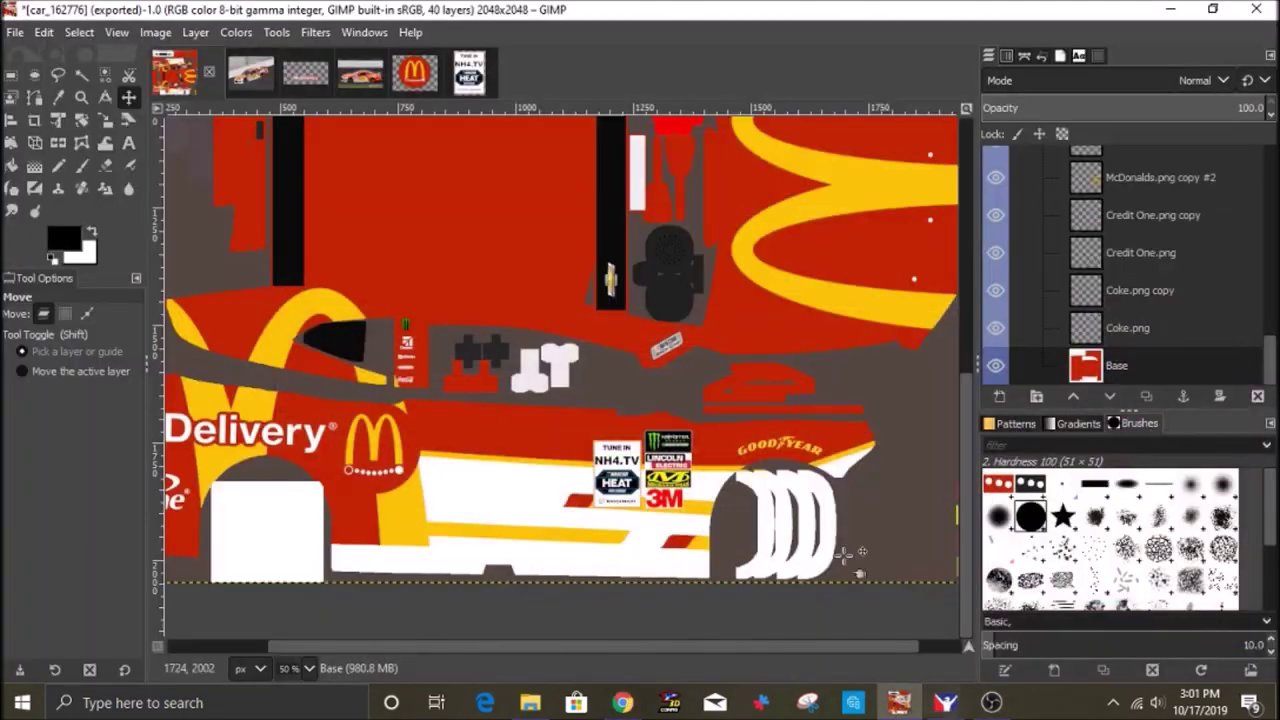
# Find the Siemens logo file, add it to the car template in GIMP, and move it onto the white side area.
pyautogui.click(350, 80)
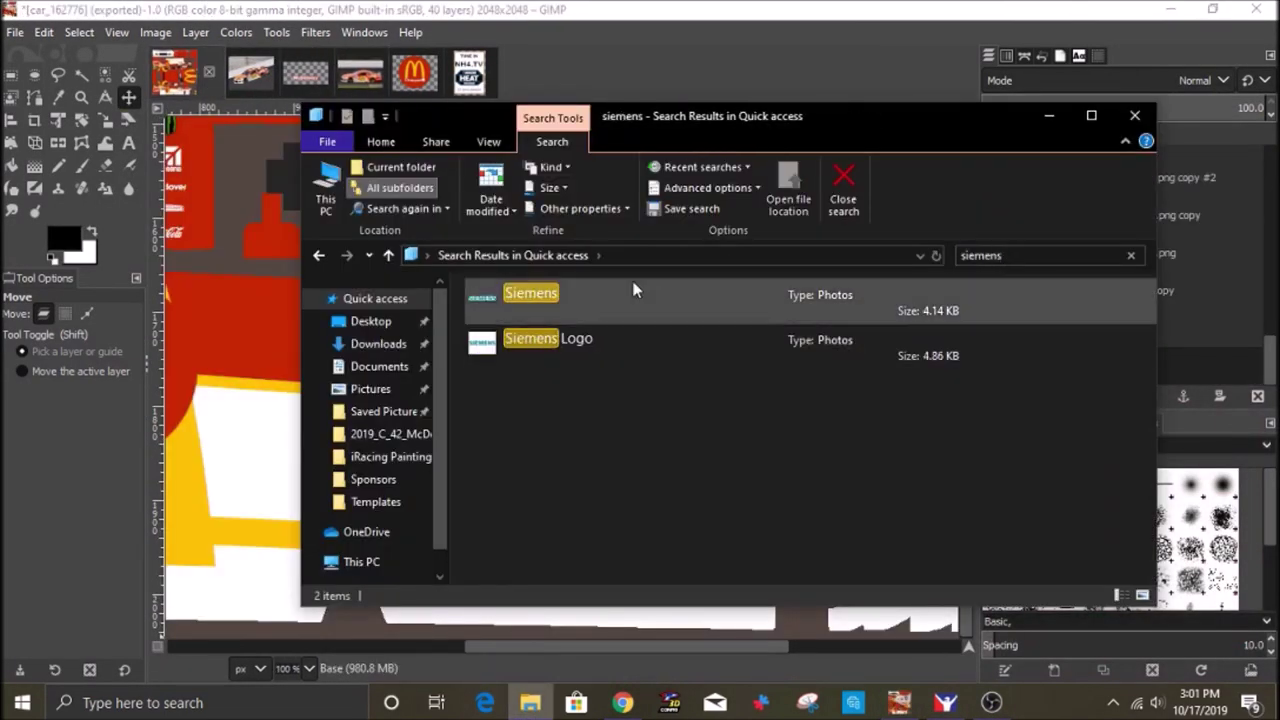
pyautogui.doubleClick(634, 290)
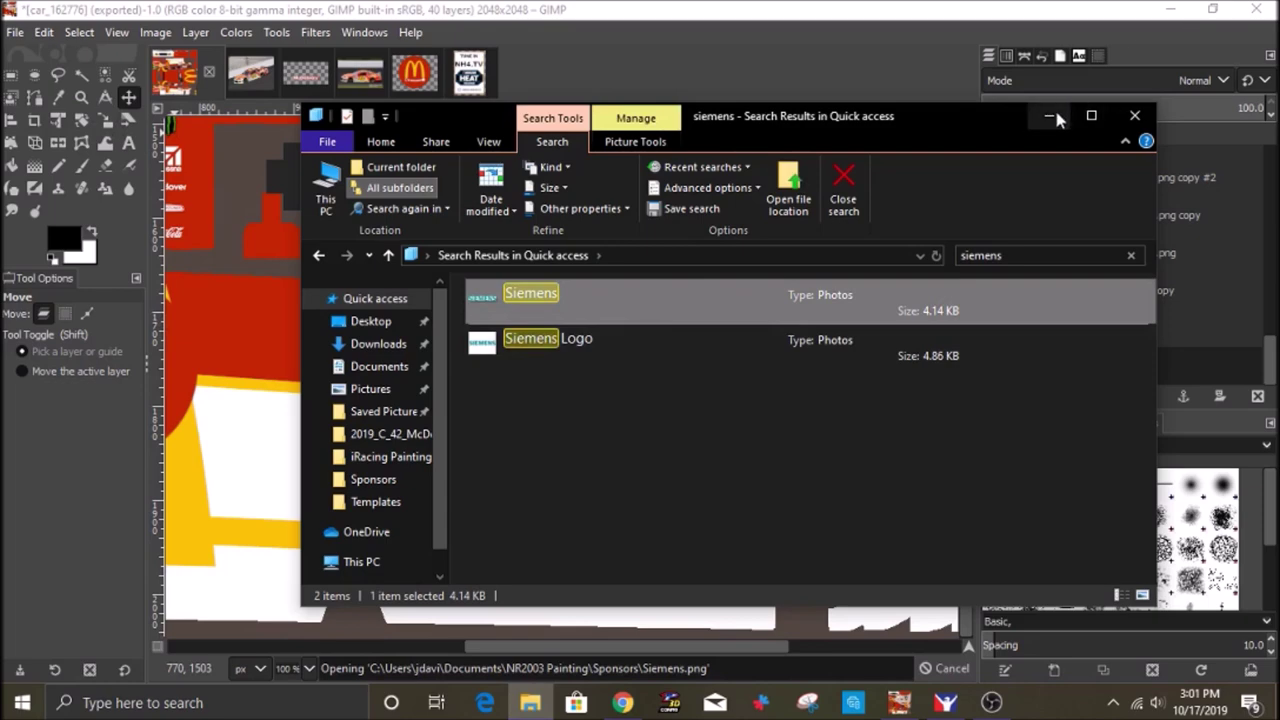
pyautogui.click(1054, 116)
pyautogui.click(236, 32)
pyautogui.click(105, 120)
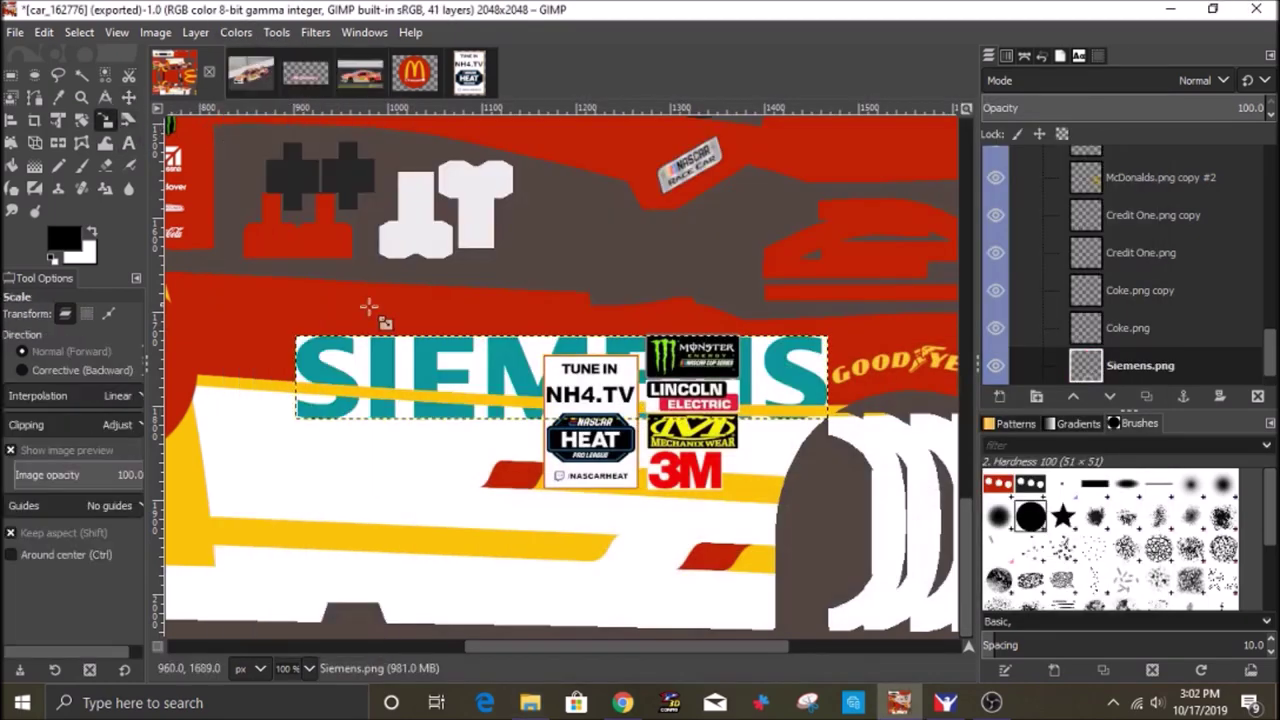
pyautogui.click(562, 377)
pyautogui.moveTo(562, 377); pyautogui.dragTo(501, 462)
pyautogui.click(903, 249)
# Recolor the Siemens logo with the car's red using Bucket Fill.
pyautogui.click(236, 32)
pyautogui.click(262, 578)
pyautogui.click(335, 443)
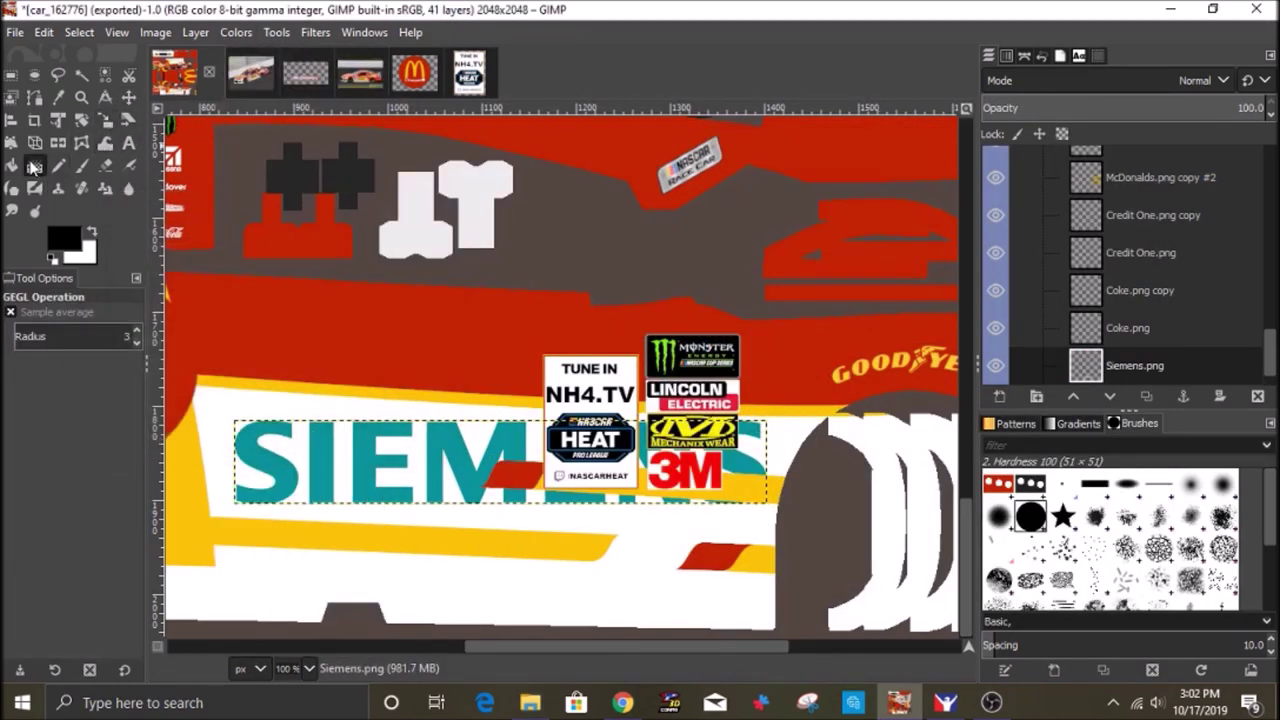
pyautogui.click(12, 166)
pyautogui.click(64, 238)
pyautogui.click(334, 471)
pyautogui.click(248, 523)
pyautogui.click(266, 462)
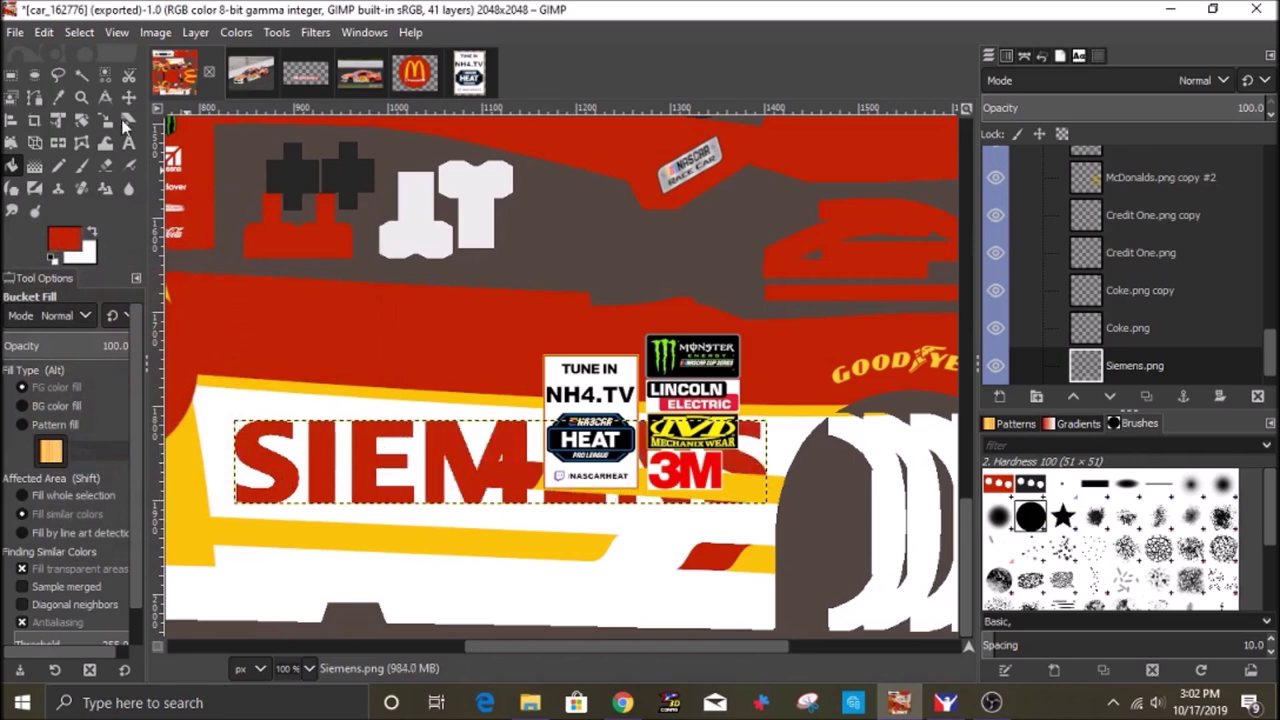
# Scale the Siemens logo down and position it directly beneath the NH4.TV decal on the white side area.
pyautogui.click(105, 119)
pyautogui.click(890, 590)
pyautogui.moveTo(708, 528); pyautogui.dragTo(684, 526)
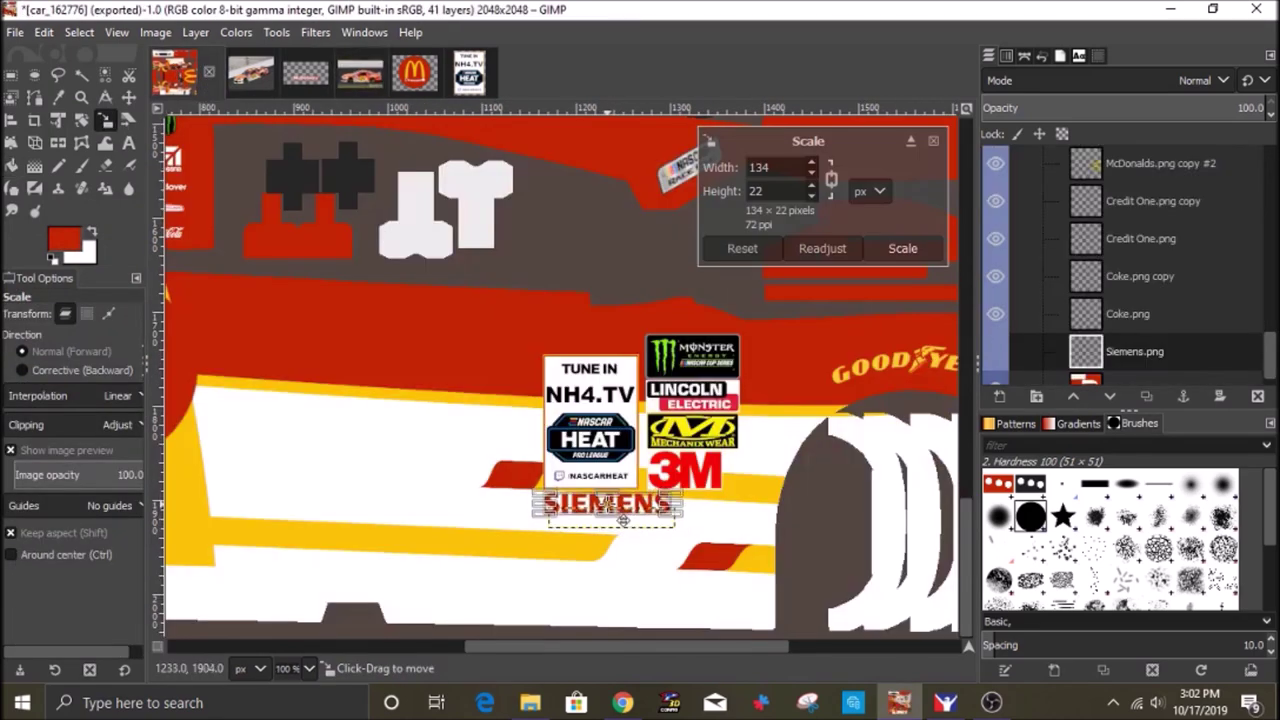
pyautogui.press('Return')
pyautogui.press('m')
pyautogui.moveTo(575, 522); pyautogui.dragTo(576, 531)
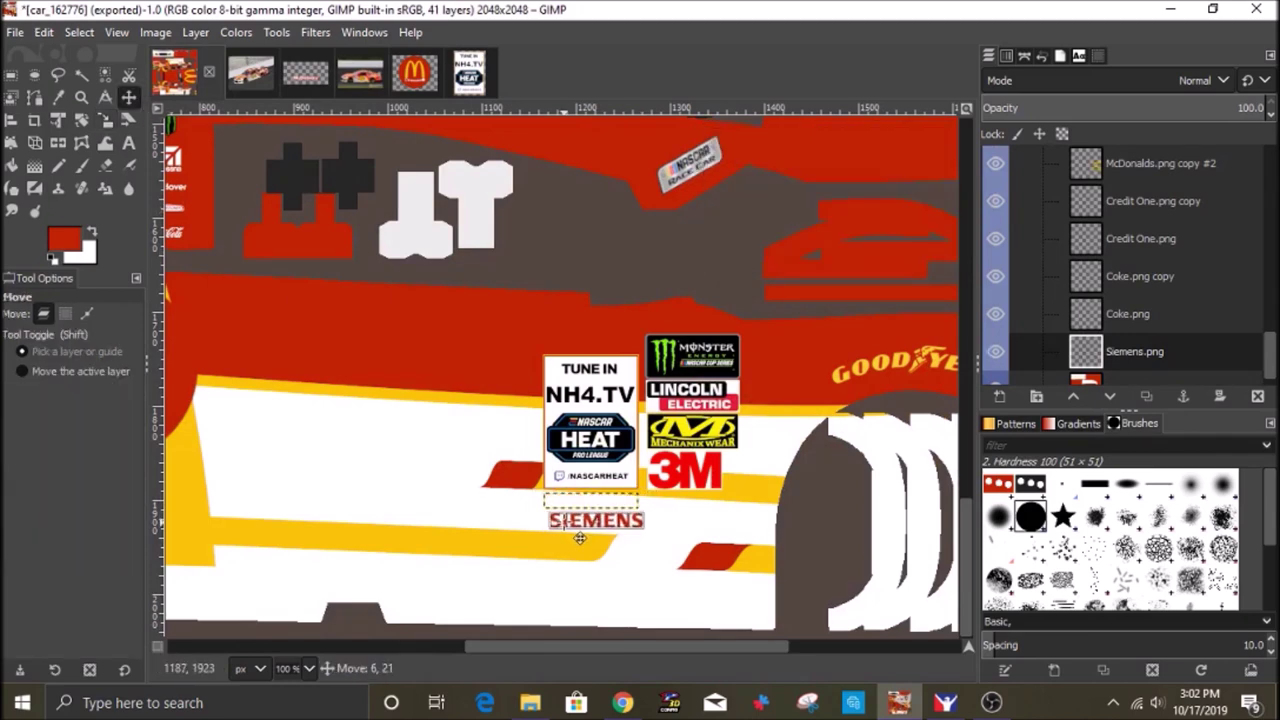
# Place a duplicate of the Siemens logo at the matching spot on the opposite side and rotate it 180°.
pyautogui.scroll(-2, 588, 220)
pyautogui.moveTo(590, 208); pyautogui.dragTo(578, 354)
pyautogui.scroll(5, 585, 235)
pyautogui.scroll(2, 579, 354)
pyautogui.rightClick(578, 354)
pyautogui.moveTo(620, 490)
pyautogui.moveTo(850, 584)
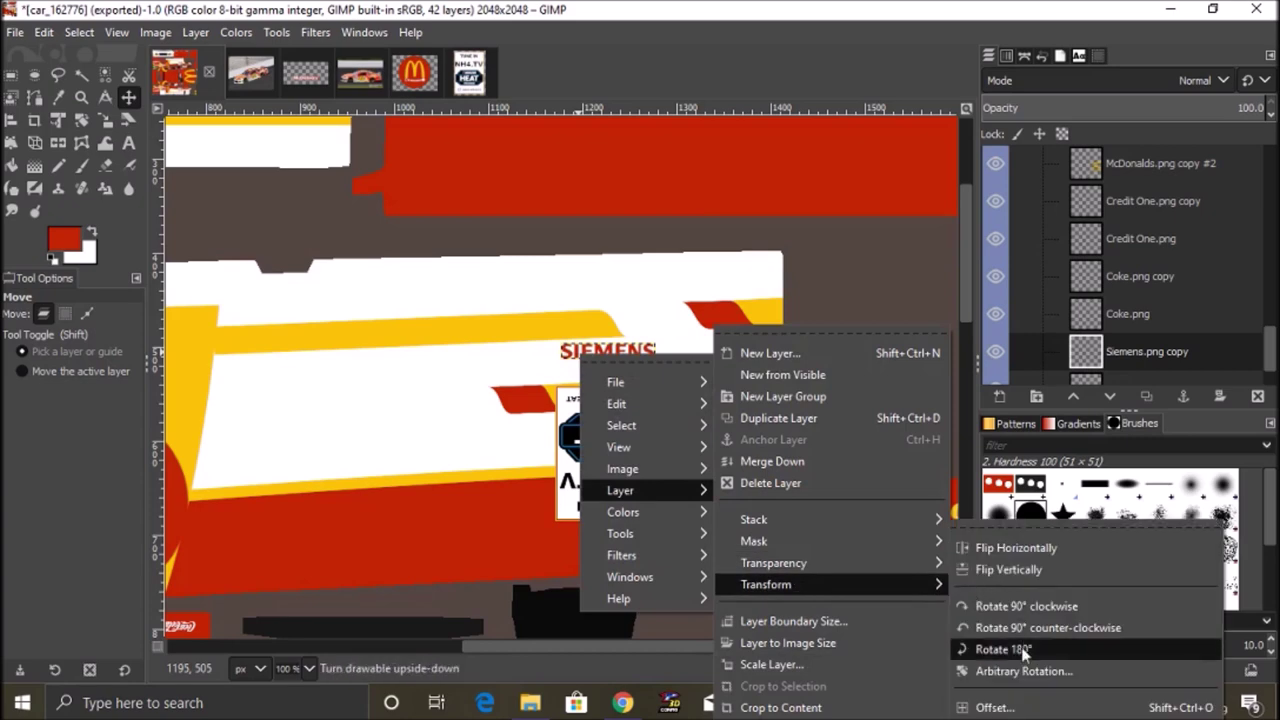
pyautogui.click(1000, 649)
# Search the sponsor files for "sherwin" and open the Sherwin Williams Secondary logo in GIMP.
pyautogui.click(359, 72)
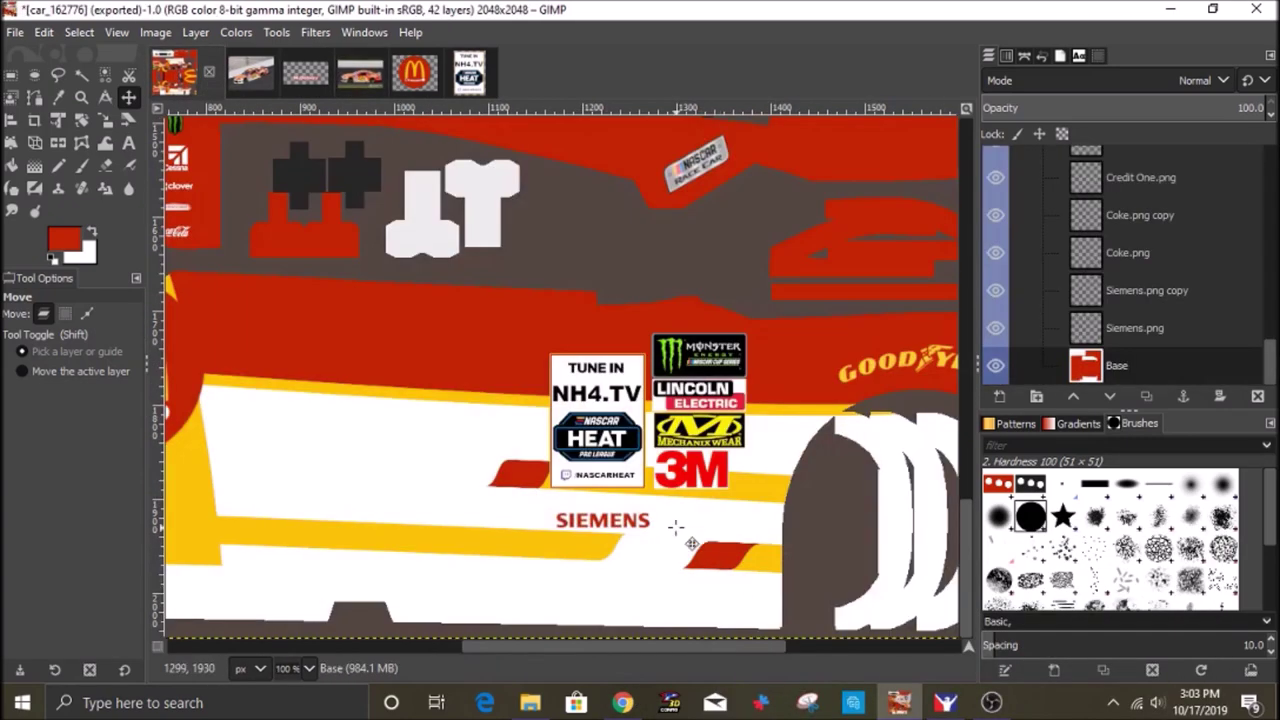
pyautogui.click(350, 78)
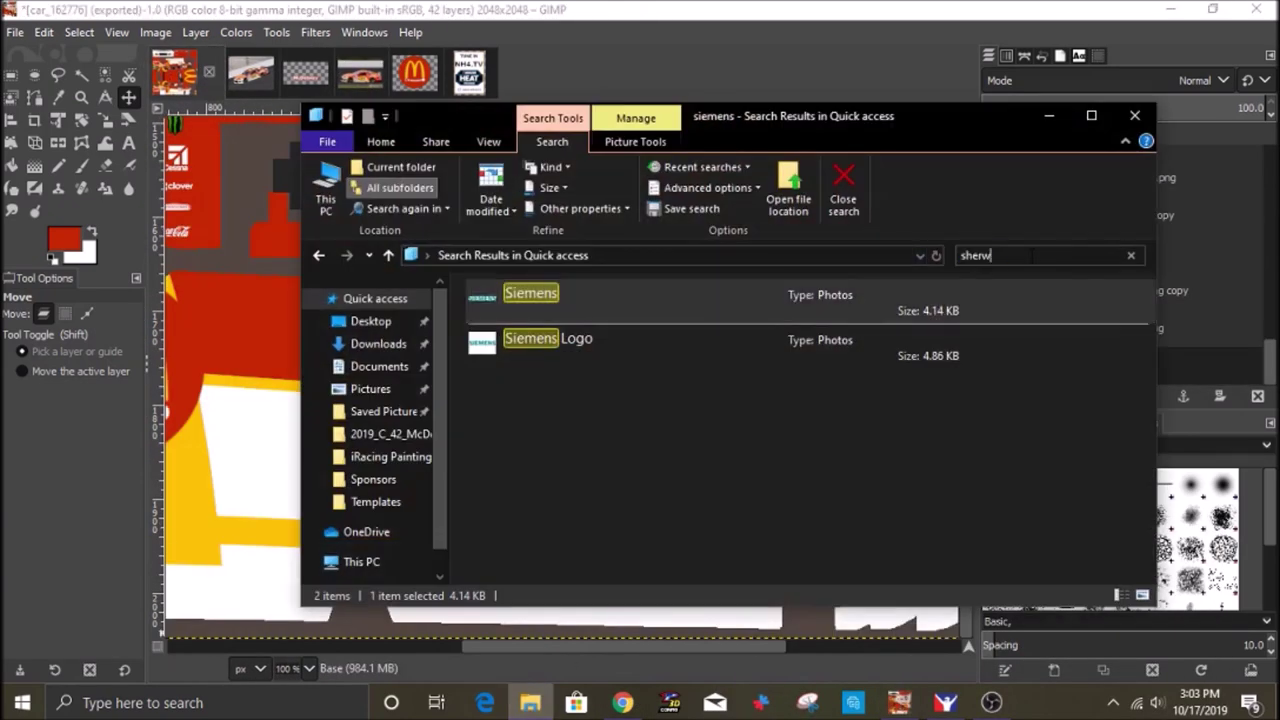
pyautogui.write('sherwin')
pyautogui.rightClick(597, 345)
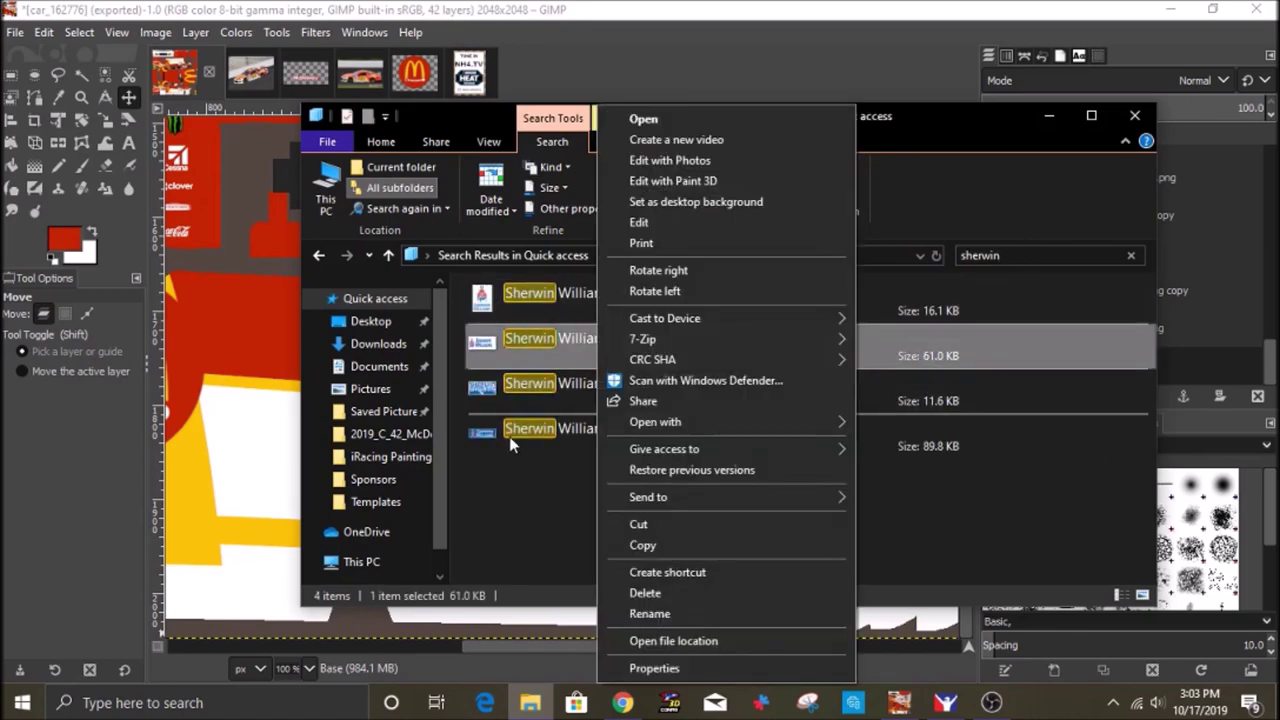
pyautogui.moveTo(652, 428)
pyautogui.click(930, 422)
pyautogui.click(1048, 117)
# Select the Sherwin Williams logo's blue by color, fill it with the car's red, and clear the selection.
pyautogui.scroll(2, 514, 372)
pyautogui.click(105, 76)
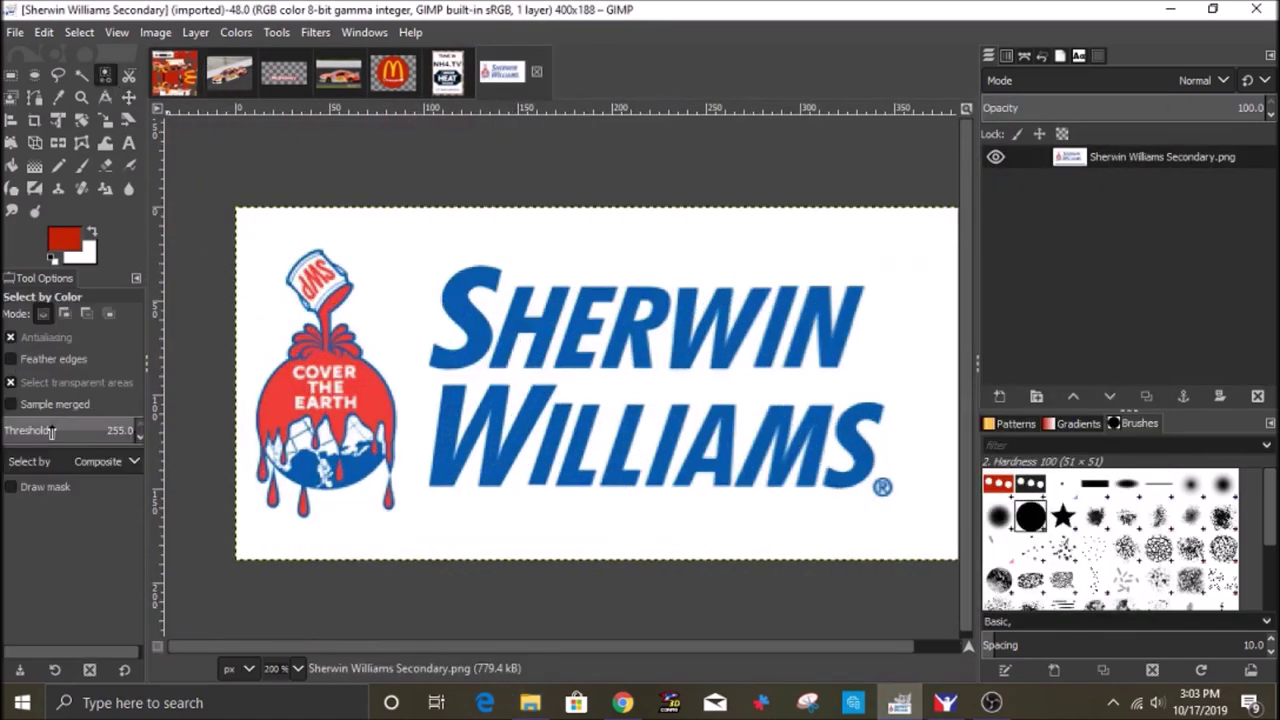
pyautogui.click(450, 430)
pyautogui.hotkey('shift', 'b')
pyautogui.click(450, 432)
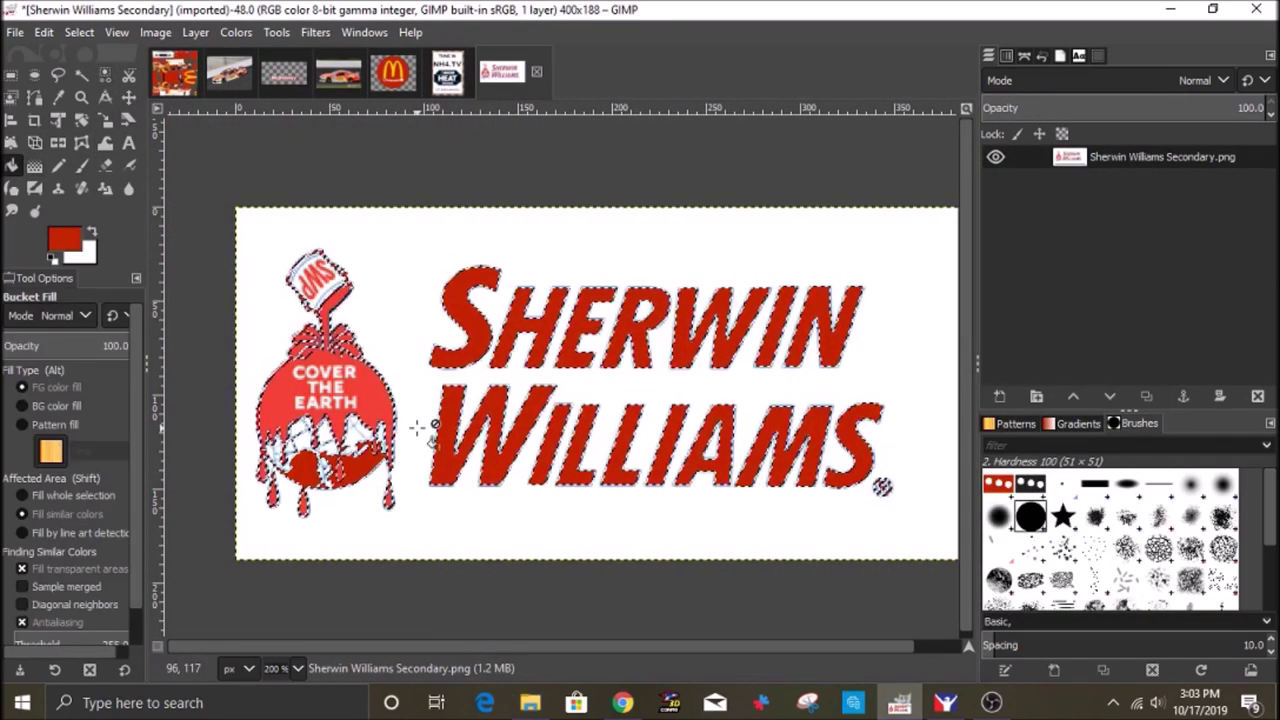
pyautogui.click(44, 32)
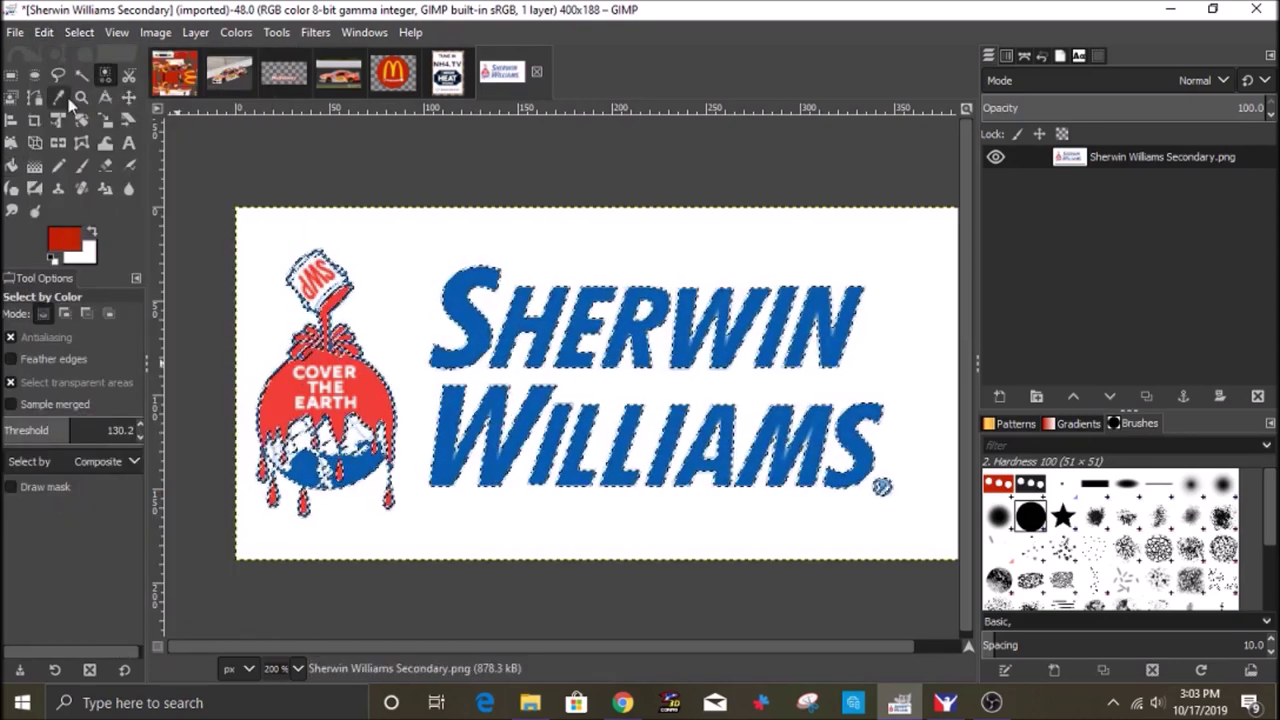
pyautogui.hotkey('shift', 'b')
pyautogui.click(482, 334)
pyautogui.hotkey('ctrl', 'shift', 'a')
# Grow a selection around the Sherwin Williams artwork and delete the background outside it, keeping a thin white outline.
pyautogui.hotkey('shift', 'o')
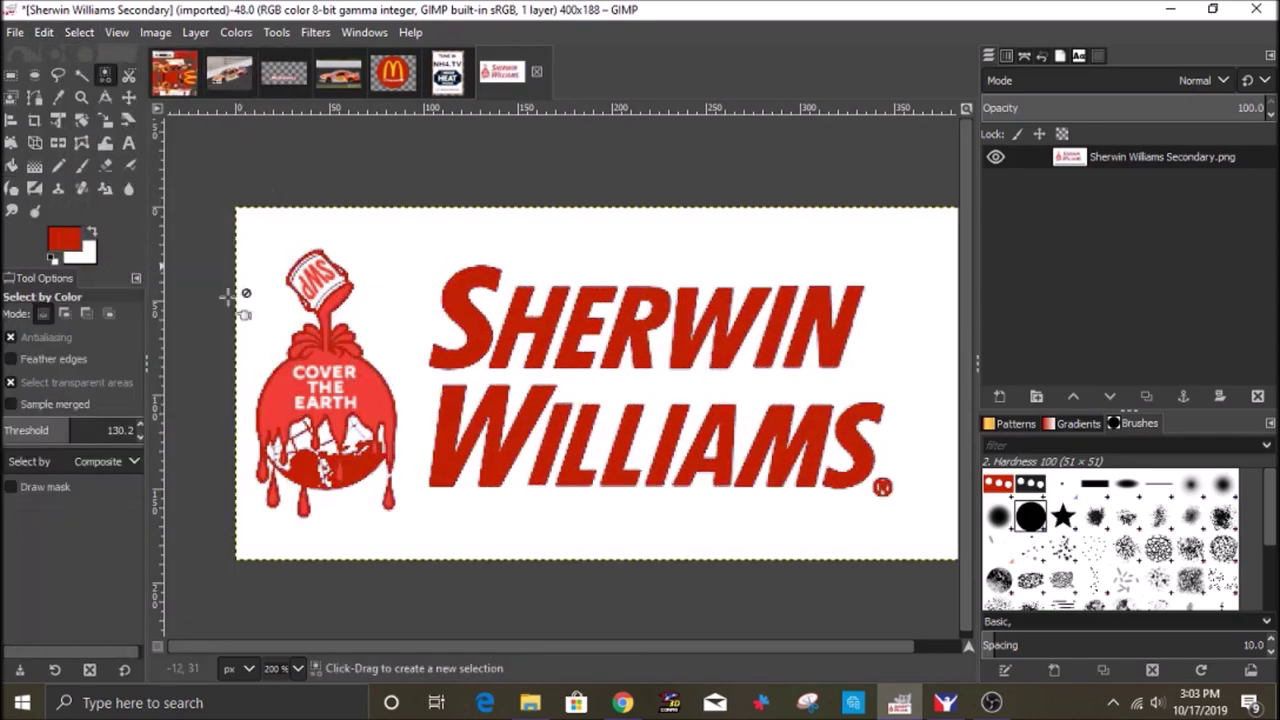
pyautogui.click(305, 270)
pyautogui.rightClick(334, 292)
pyautogui.moveTo(371, 351)
pyautogui.click(520, 540)
pyautogui.click(551, 605)
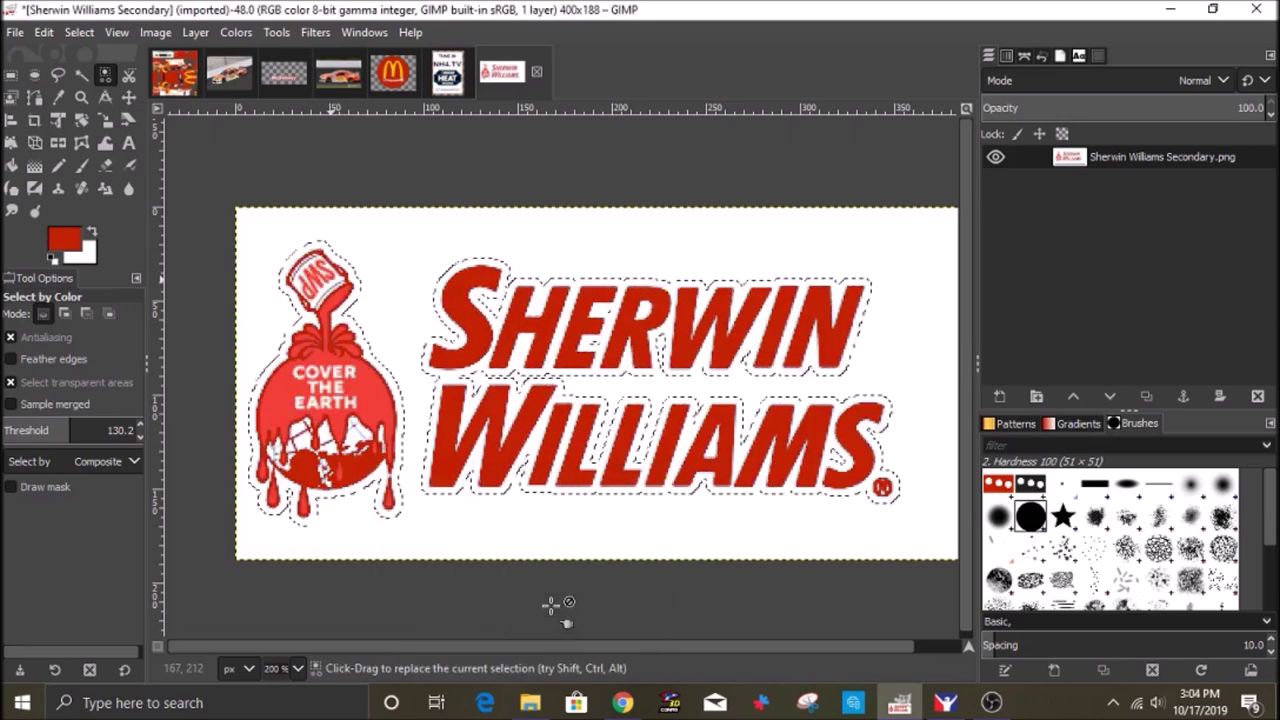
pyautogui.click(79, 32)
pyautogui.click(95, 98)
pyautogui.press('Delete')
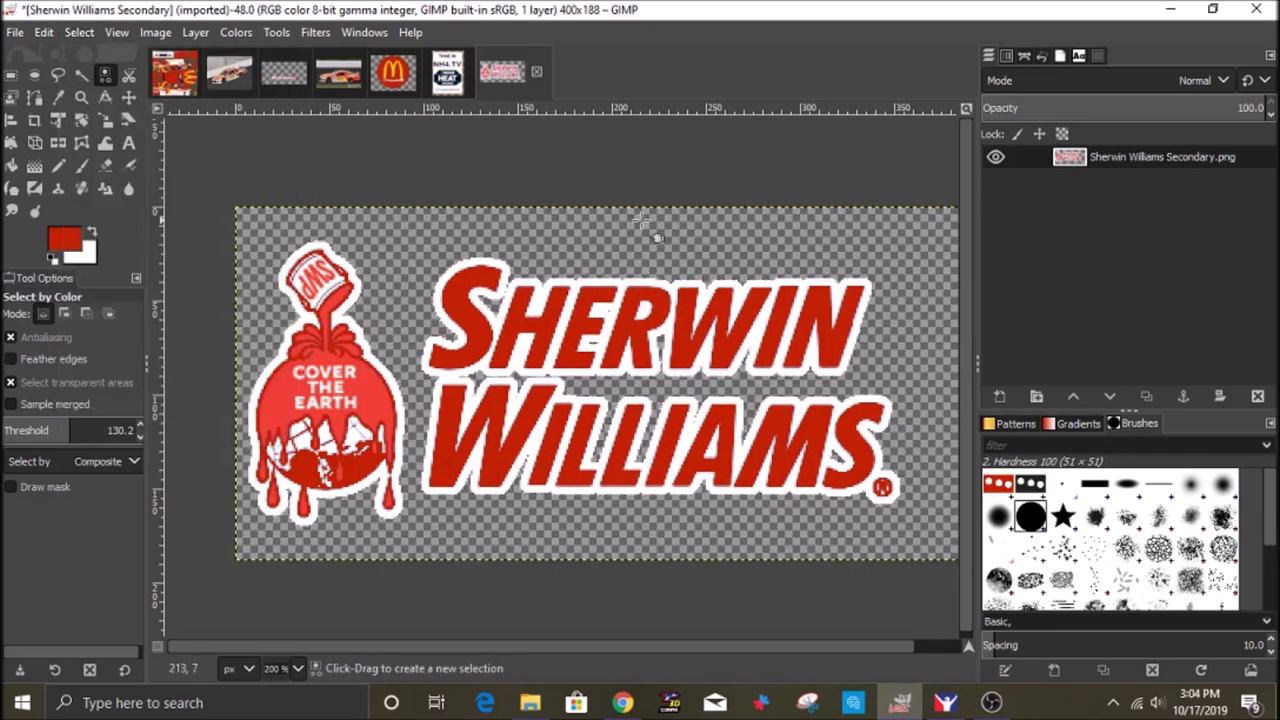
# Add the Sherwin Williams logo to the car template as a layer between Siemens.png and Base.
pyautogui.moveTo(190, 80); pyautogui.dragTo(240, 190)
pyautogui.click(106, 119)
pyautogui.moveTo(1165, 362); pyautogui.dragTo(1160, 335)
pyautogui.scroll(10, 1135, 267)
pyautogui.moveTo(1130, 229); pyautogui.dragTo(1117, 290)
pyautogui.rightClick(1120, 284)
pyautogui.click(1043, 242)
pyautogui.rightClick(1138, 314)
pyautogui.click(1043, 242)
pyautogui.scroll(-3, 597, 449)
pyautogui.scroll(-2, 597, 449)
pyautogui.scroll(2, 580, 404)
pyautogui.scroll(3, 580, 404)
pyautogui.click(1183, 314)
# Scale the Sherwin Williams logo down to fit just beneath the Siemens logo, following the reference photo.
pyautogui.moveTo(286, 249); pyautogui.dragTo(558, 372)
pyautogui.scroll(-2, 690, 400)
pyautogui.moveTo(704, 313); pyautogui.dragTo(756, 500)
pyautogui.click(359, 84)
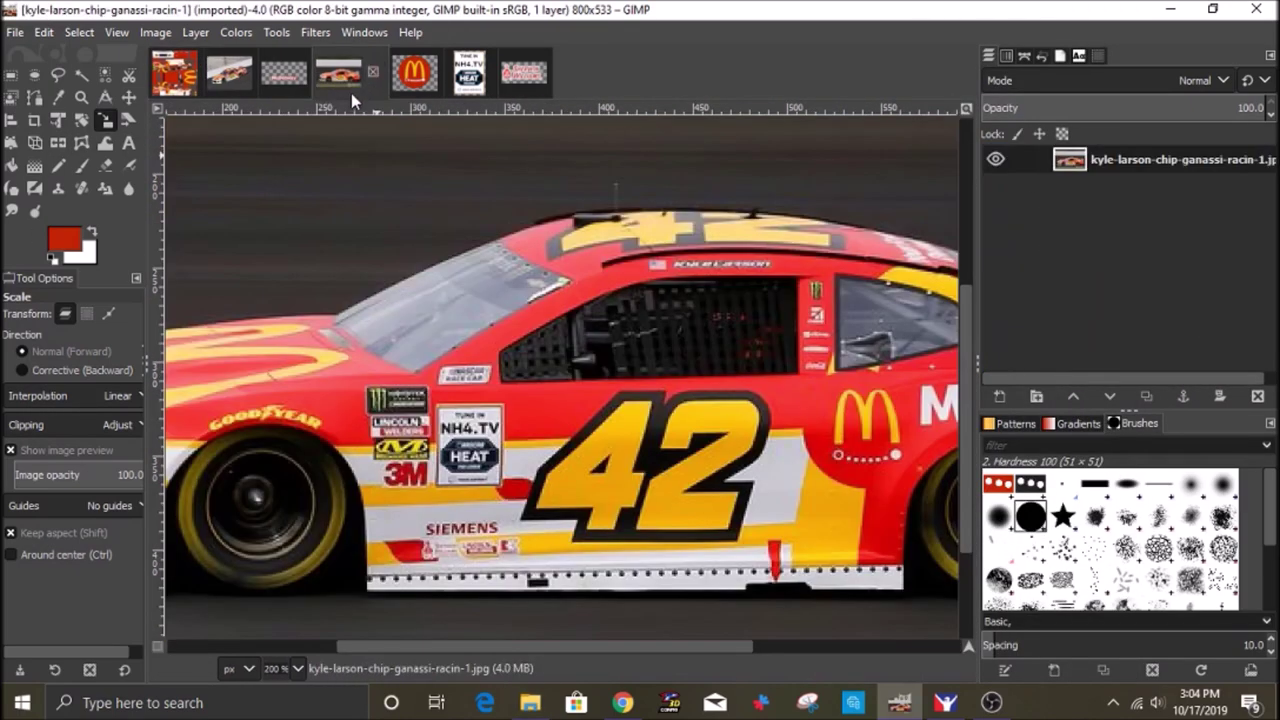
pyautogui.click(178, 72)
pyautogui.moveTo(858, 430); pyautogui.dragTo(585, 533)
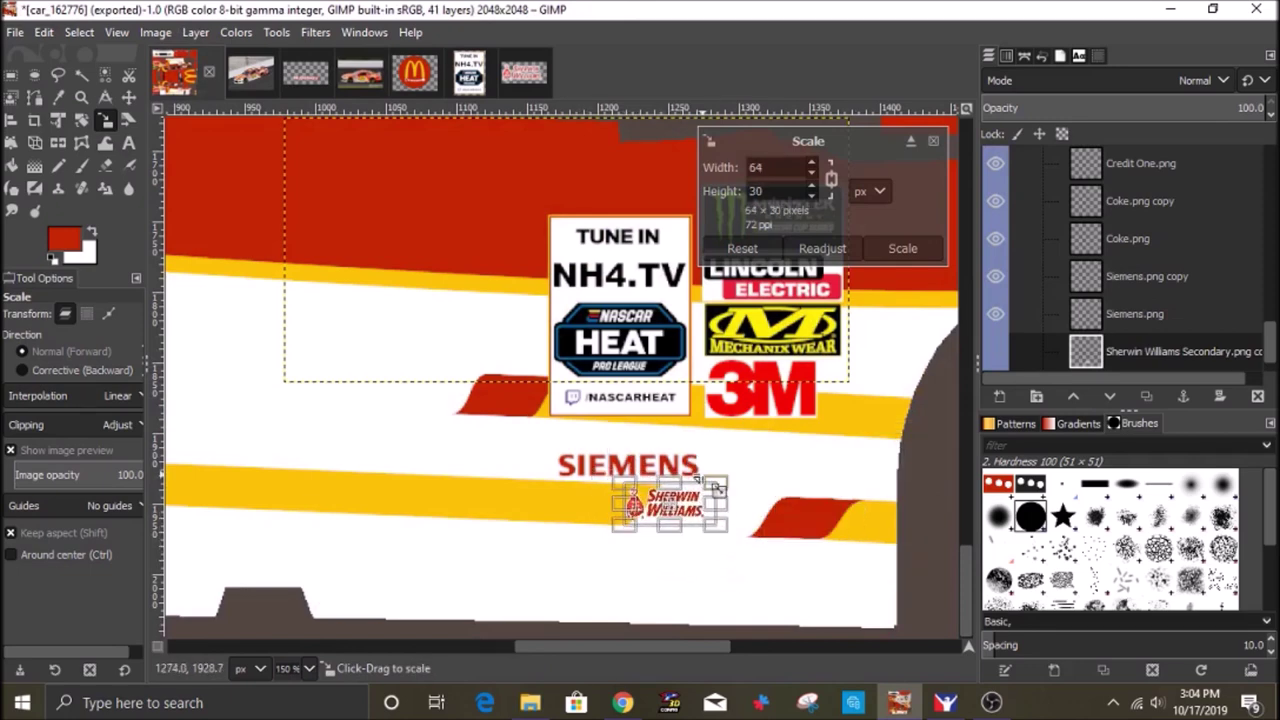
pyautogui.click(902, 248)
# Shift the Siemens logo toward the front wheel, following the sponsor placement in the reference photo.
pyautogui.click(128, 97)
pyautogui.click(244, 80)
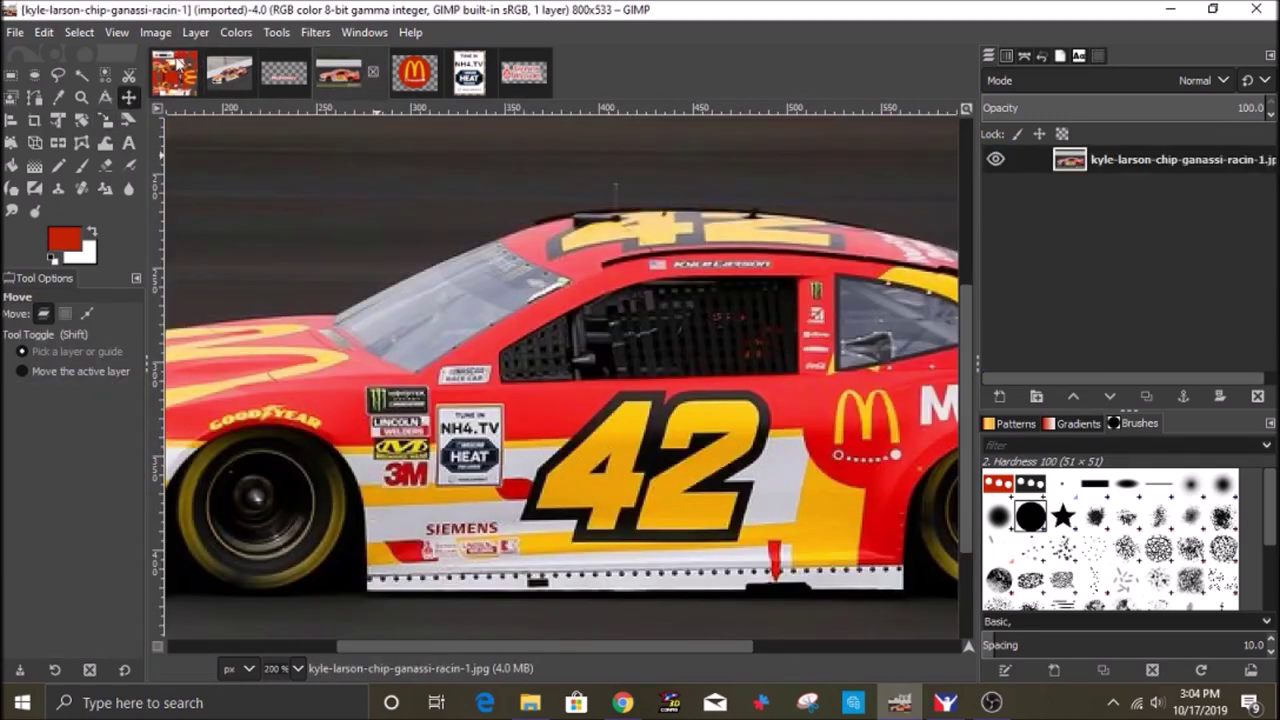
pyautogui.click(170, 72)
pyautogui.moveTo(687, 462); pyautogui.dragTo(770, 463)
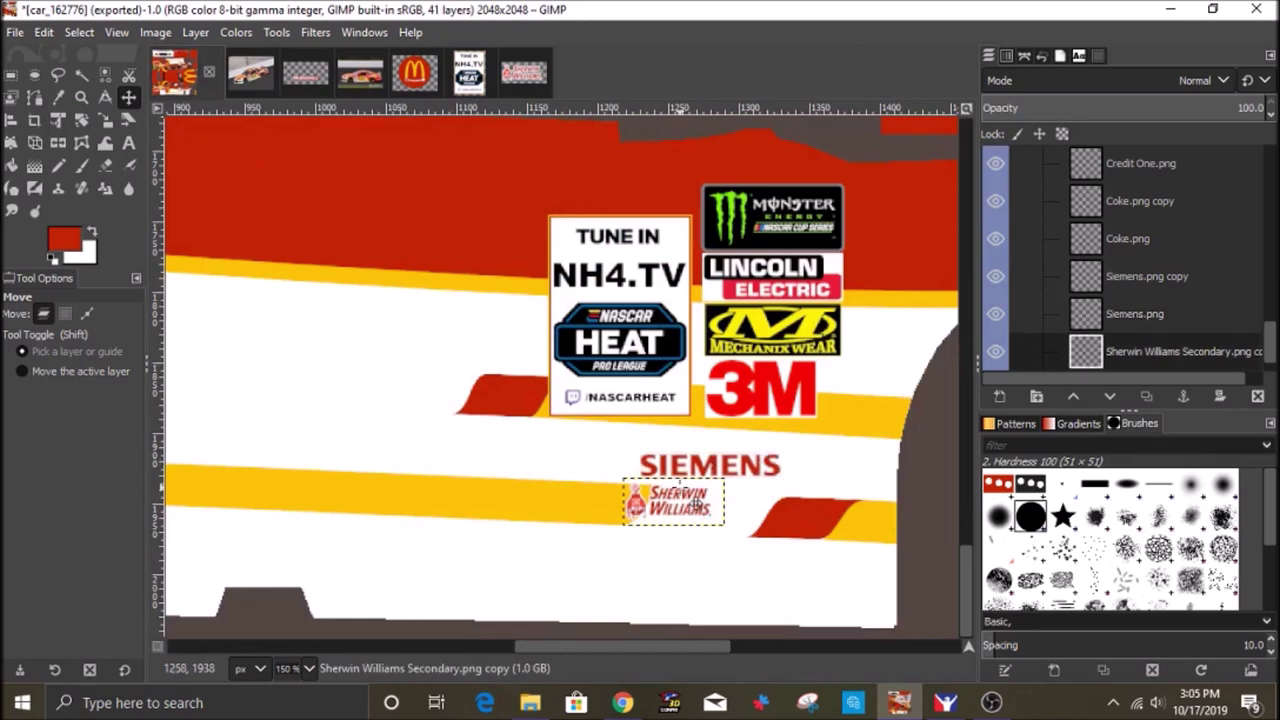
# Place a copy of the Sherwin Williams logo rotated 180° on the opposite side and align the Siemens copy with it.
pyautogui.moveTo(741, 506); pyautogui.dragTo(742, 239)
pyautogui.rightClick(742, 239)
pyautogui.moveTo(813, 375)
pyautogui.moveTo(934, 586)
pyautogui.click(740, 648)
pyautogui.click(764, 319)
pyautogui.click(775, 233)
pyautogui.moveTo(702, 289); pyautogui.dragTo(785, 288)
pyautogui.click(1120, 345)
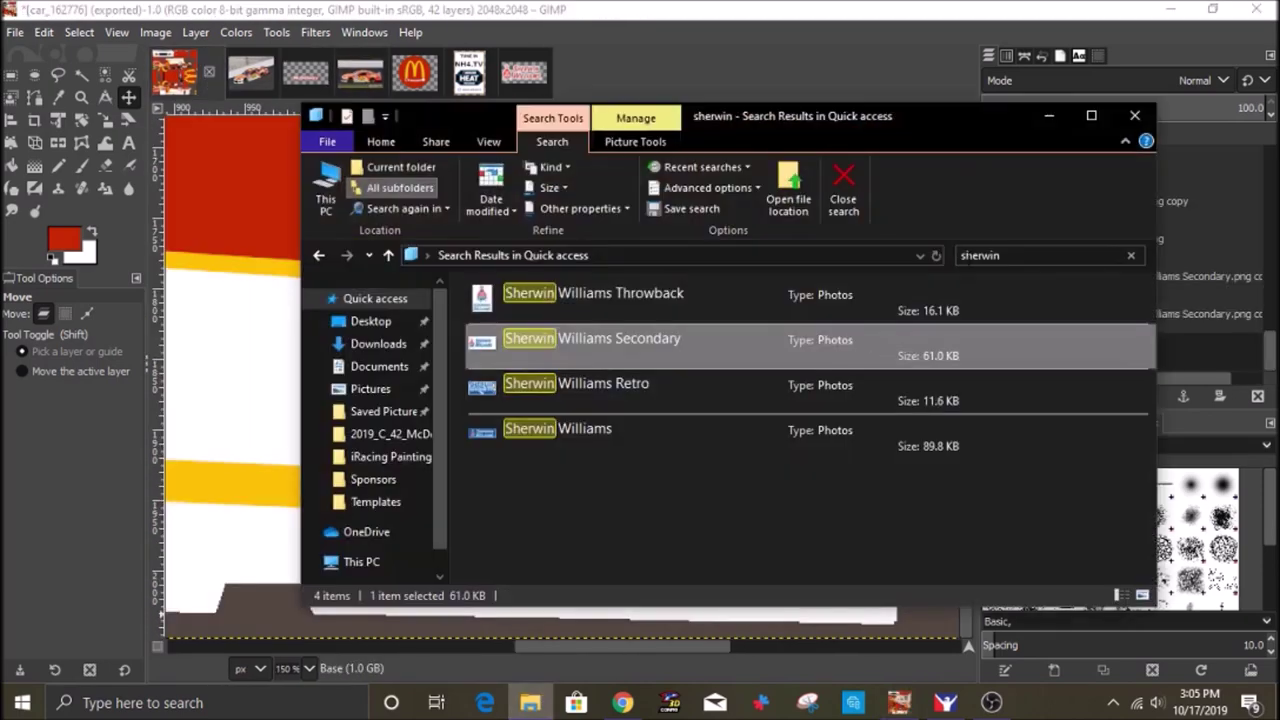
# Search the sponsor files for "lincol" and open the Lincoln Electric logo in GIMP.
pyautogui.write('lincol')
pyautogui.rightClick(552, 296)
pyautogui.moveTo(638, 426)
pyautogui.click(868, 427)
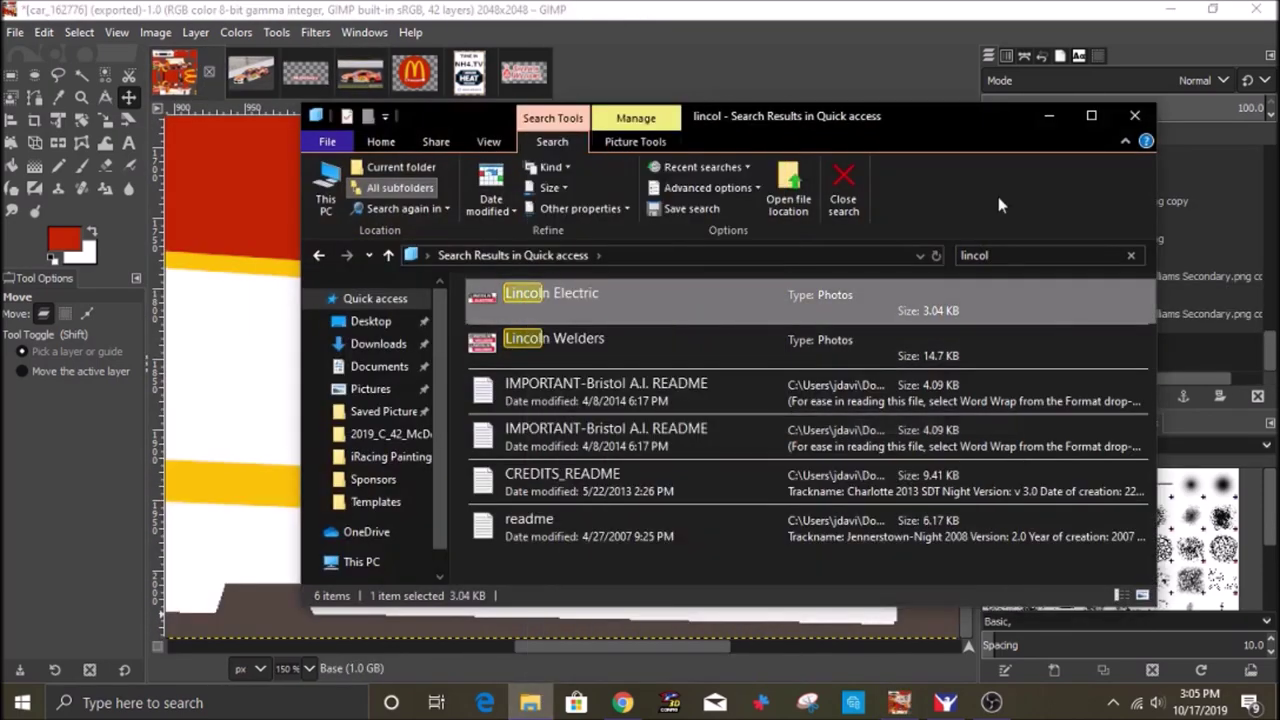
pyautogui.click(1049, 116)
pyautogui.press('u')
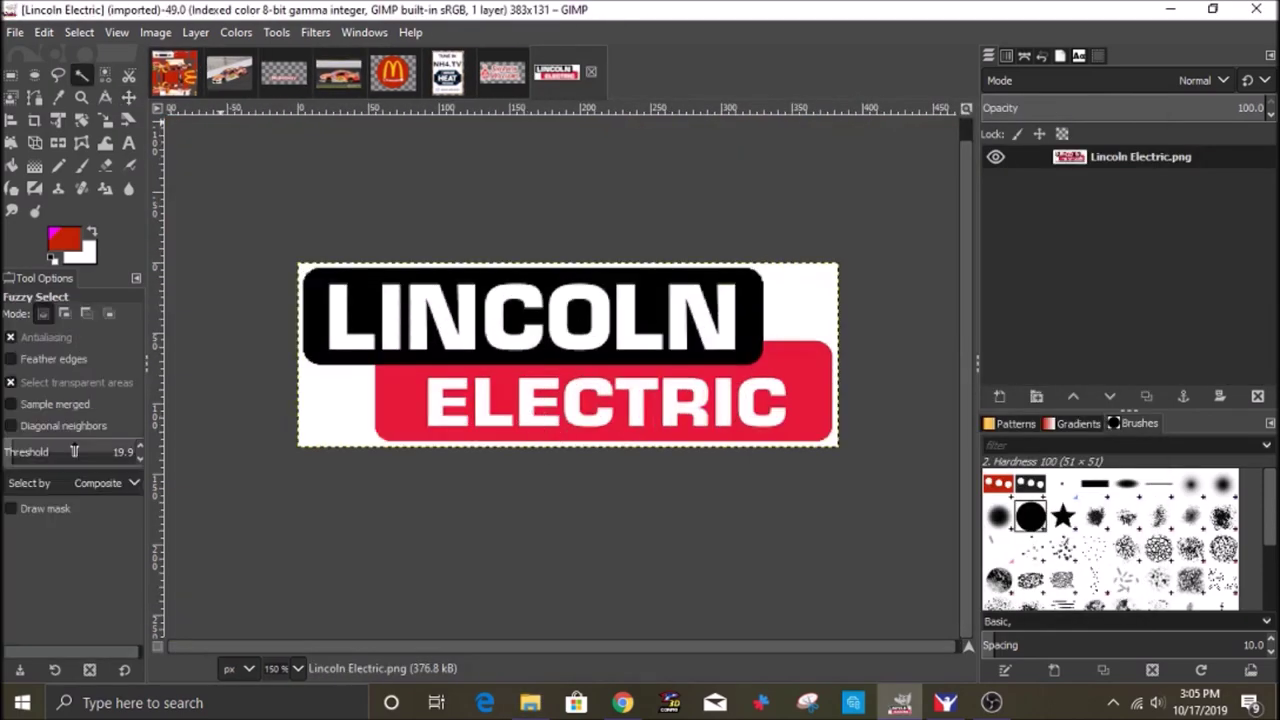
pyautogui.hotkey('shift', 's')
pyautogui.click(79, 34)
pyautogui.click(96, 77)
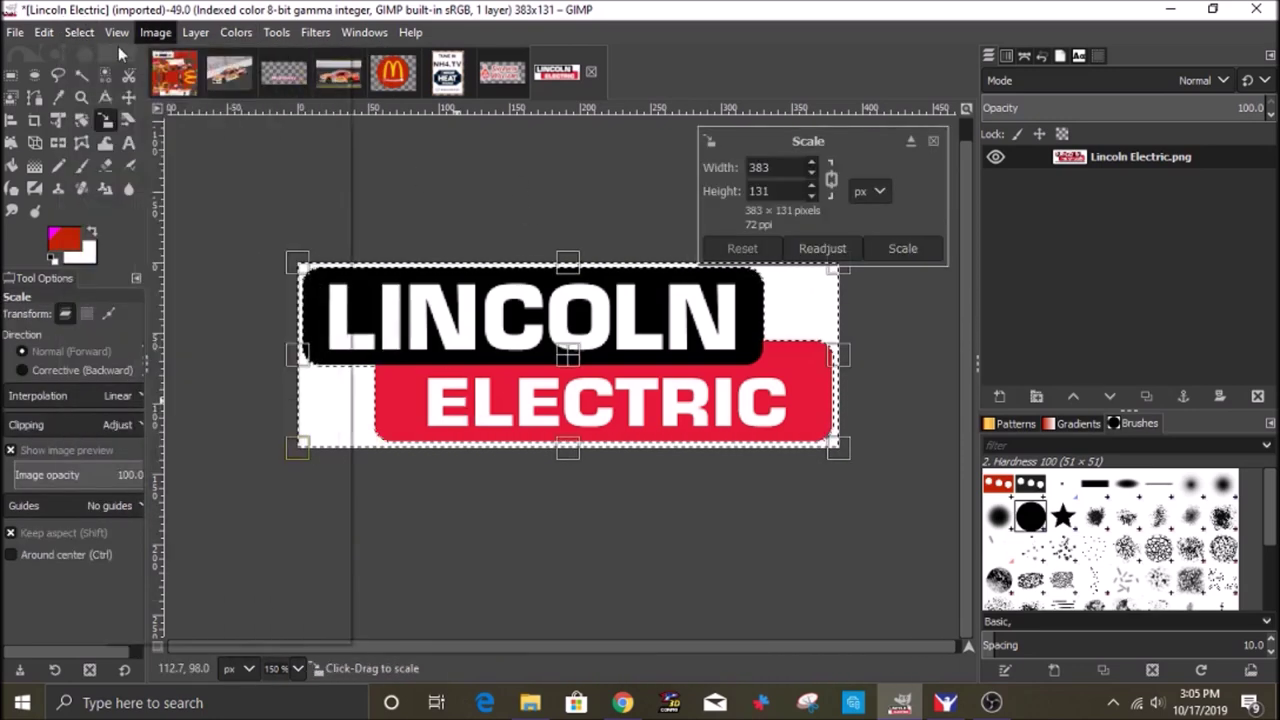
pyautogui.click(359, 317)
pyautogui.click(903, 249)
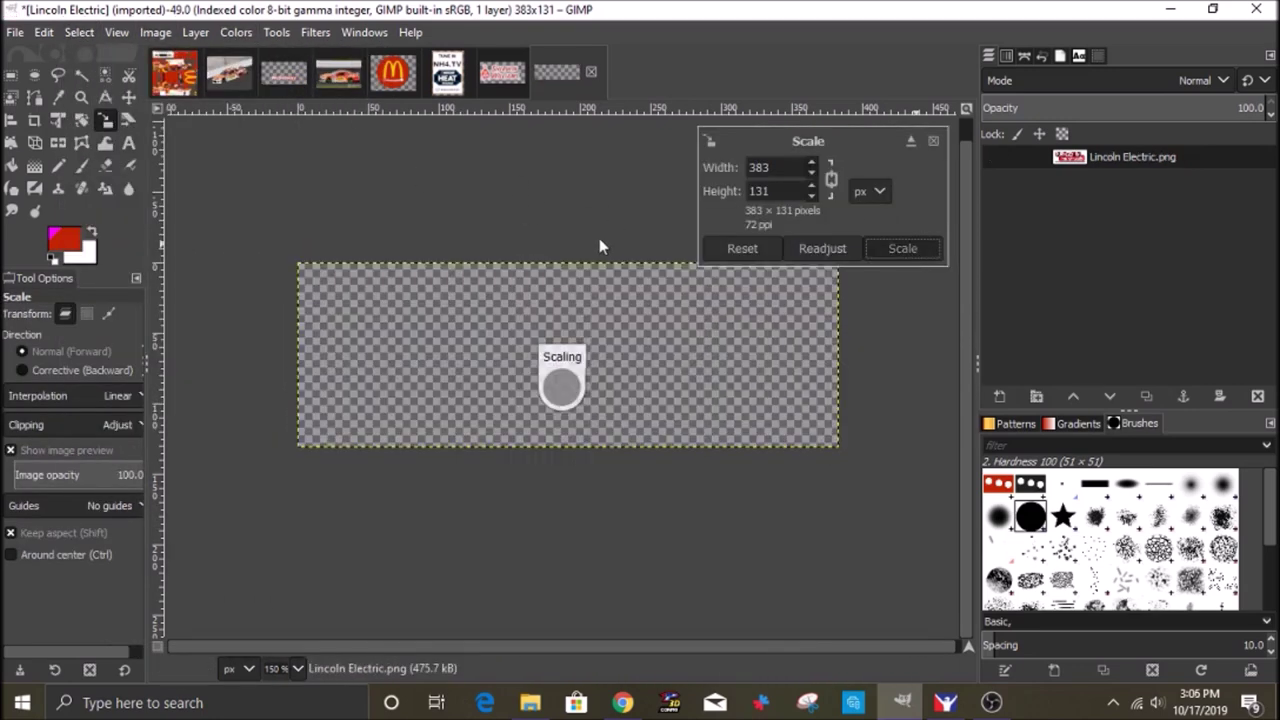
# Save the car template as 2019_C_42_McDelivery in the iRacing Painting project folder of the same name.
pyautogui.click(175, 73)
pyautogui.click(15, 33)
pyautogui.click(77, 226)
pyautogui.scroll(-4, 230, 253)
pyautogui.doubleClick(231, 252)
pyautogui.doubleClick(250, 182)
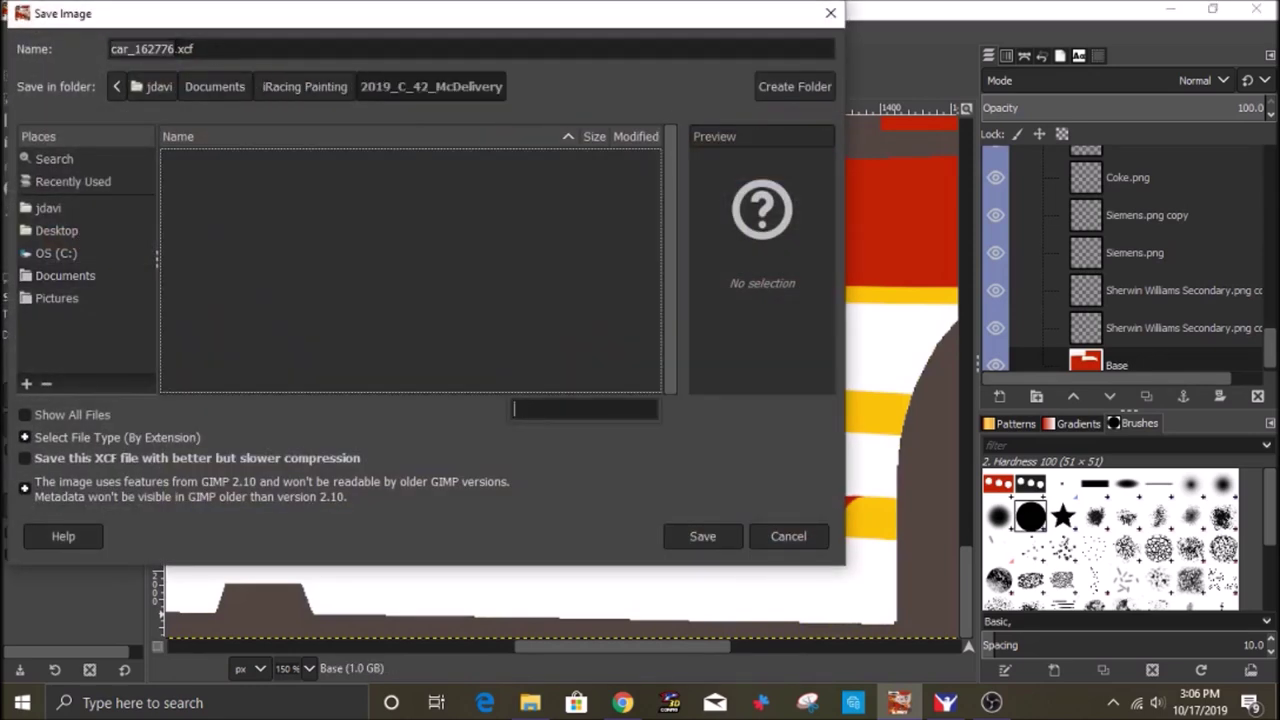
pyautogui.write('2019_C_42_McDelivery')
pyautogui.press('Return')
# Select the white background around the Lincoln Electric logo with Fuzzy Select and delete it.
pyautogui.click(578, 72)
pyautogui.press('u')
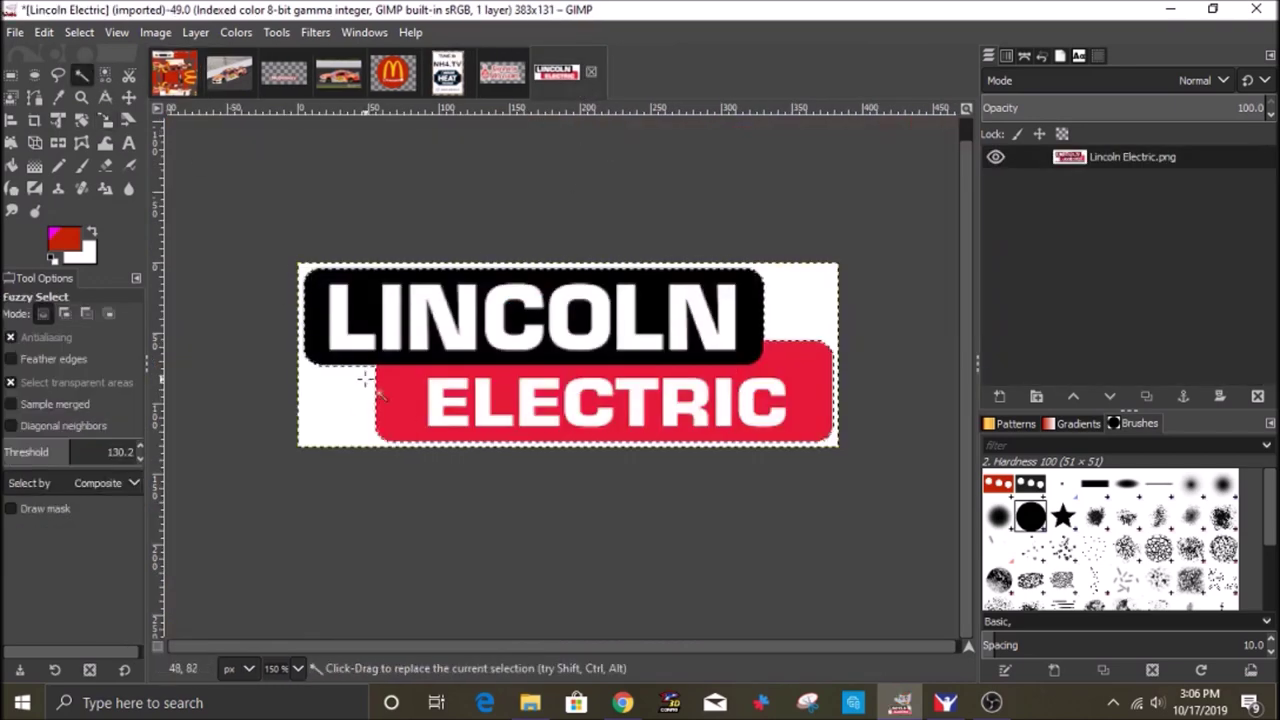
pyautogui.press('Delete')
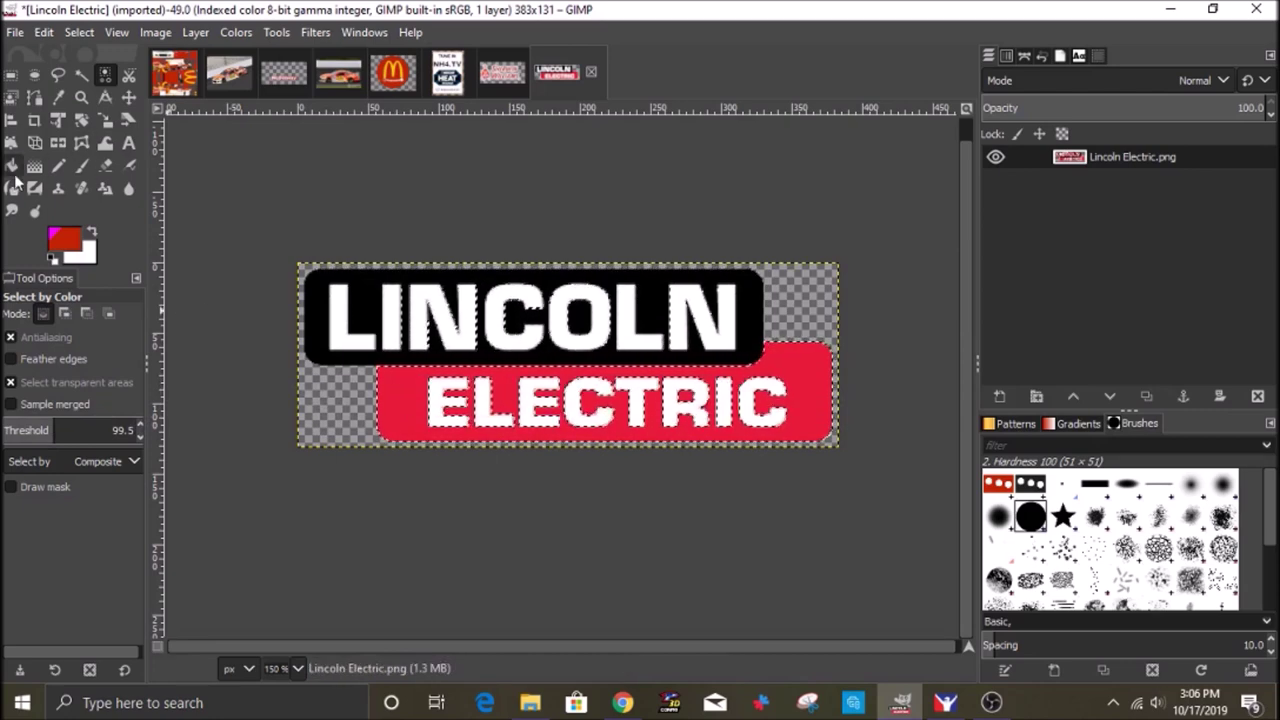
# Fill the red ELECTRIC panel with the foreground red and select the logo's white lettering by color.
pyautogui.click(11, 166)
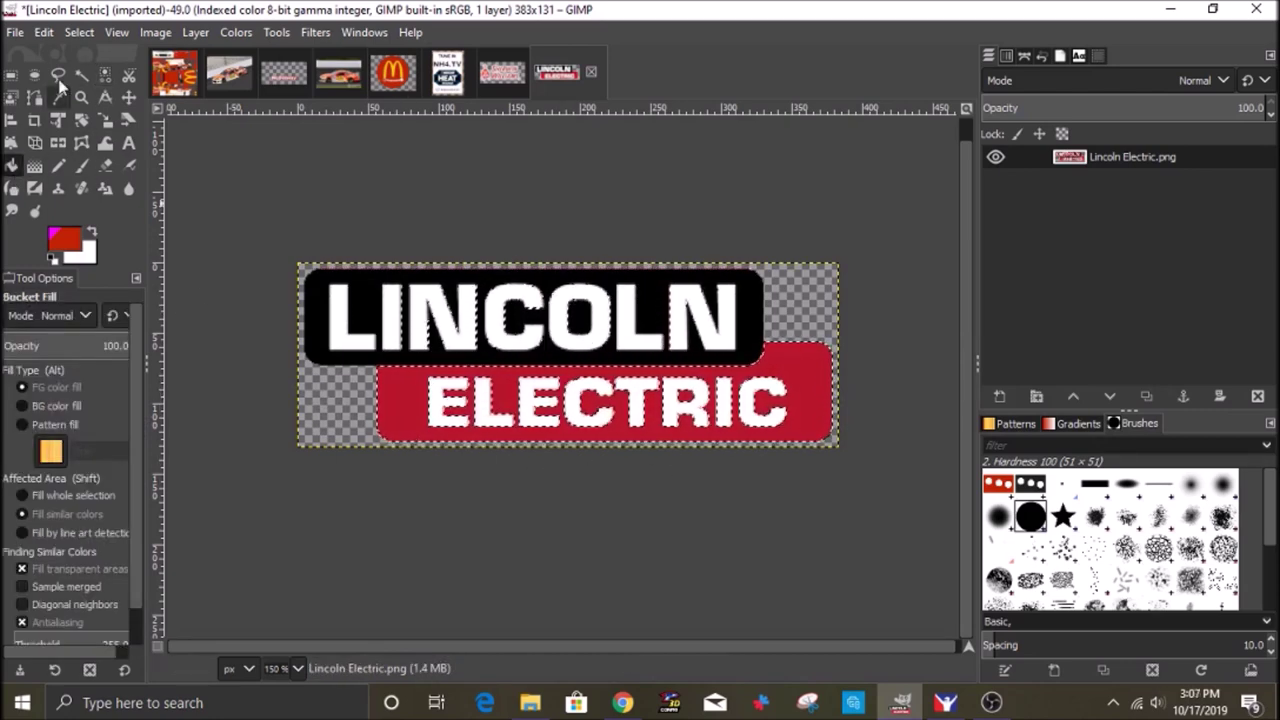
pyautogui.click(105, 74)
pyautogui.click(315, 299)
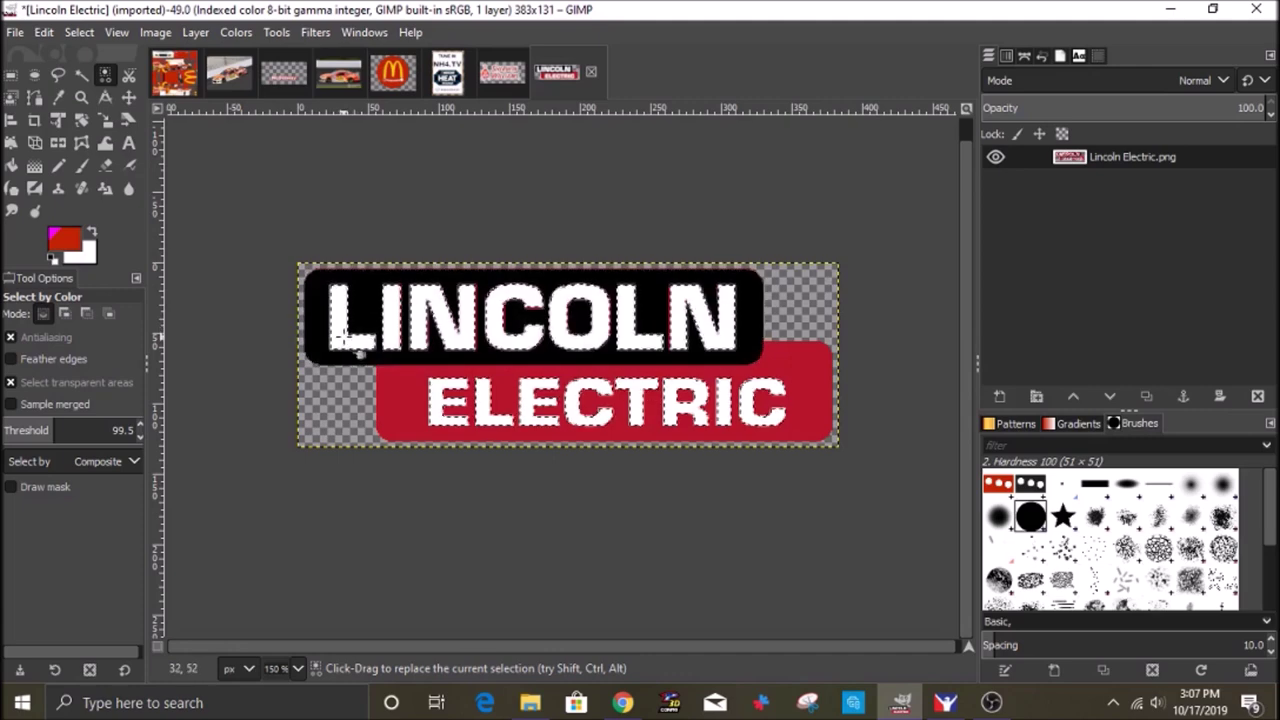
pyautogui.press('n')
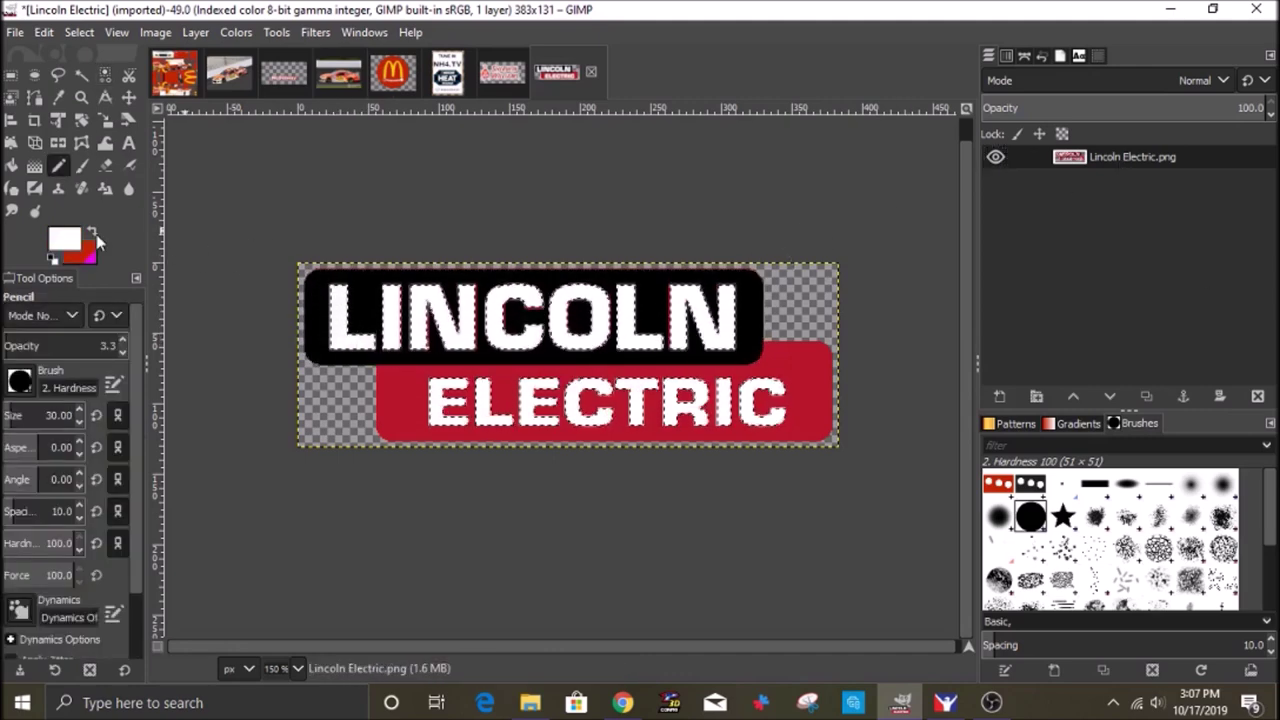
pyautogui.click(90, 248)
pyautogui.click(248, 524)
pyautogui.click(90, 250)
pyautogui.click(248, 524)
pyautogui.click(53, 259)
pyautogui.click(65, 238)
pyautogui.click(232, 459)
pyautogui.click(248, 524)
pyautogui.click(62, 236)
pyautogui.click(370, 216)
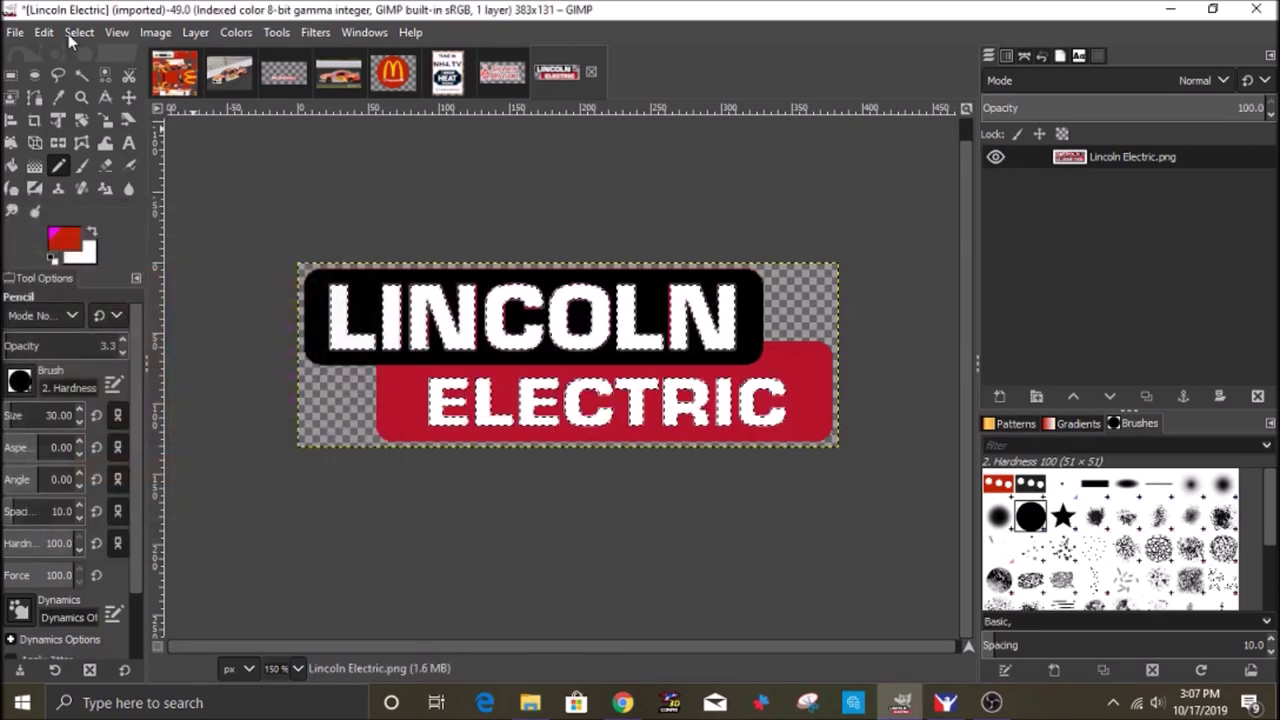
# Paint the LINCOLN letters red and turn the black panel behind them white.
pyautogui.click(104, 75)
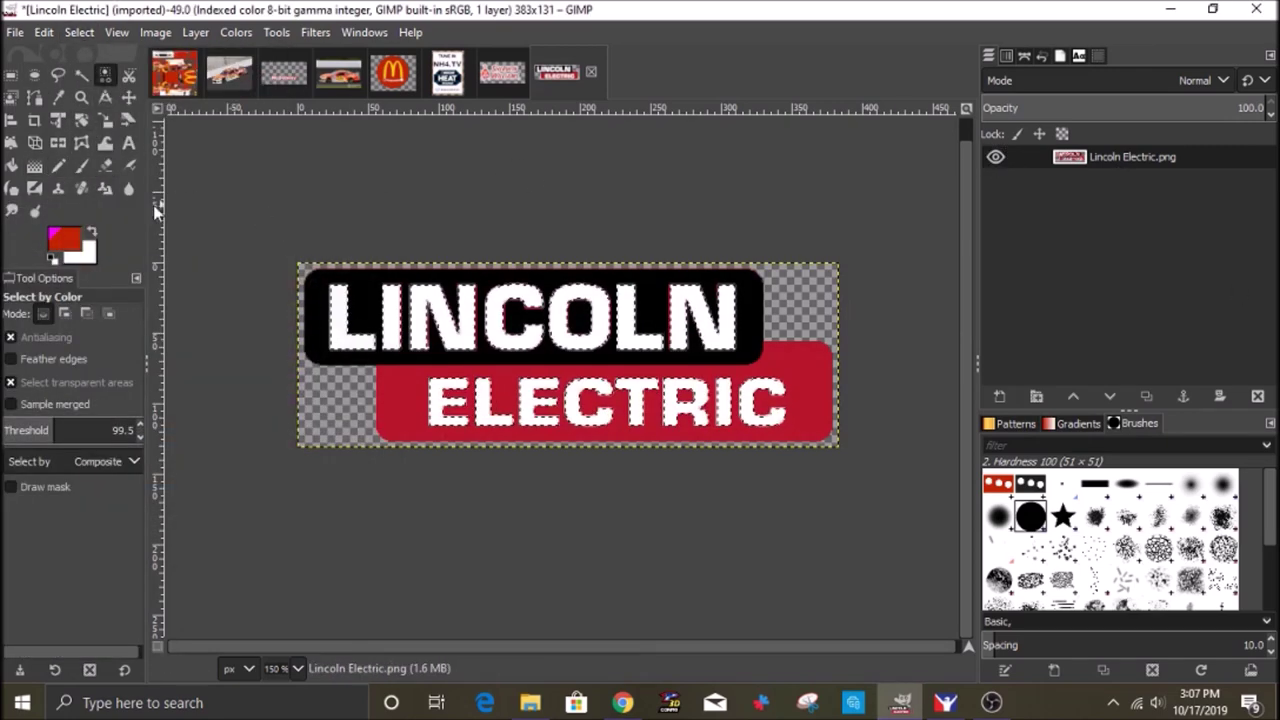
pyautogui.click(81, 166)
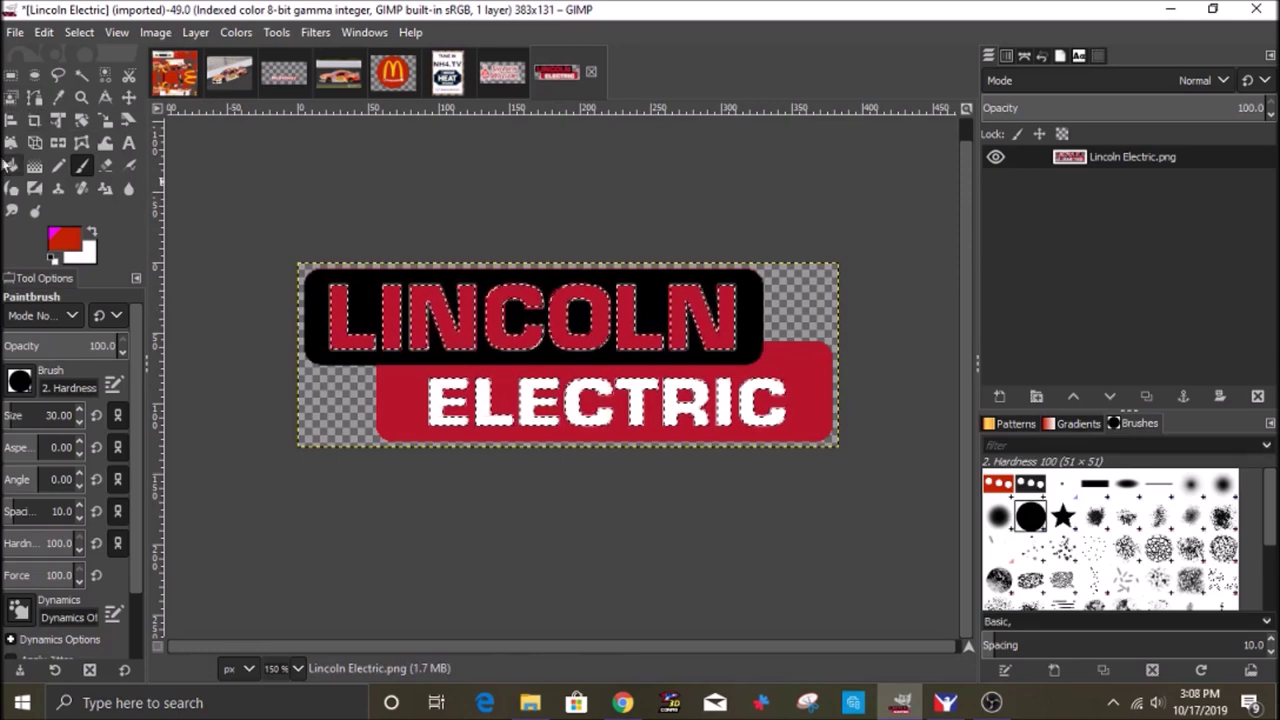
pyautogui.hotkey('shift', 'o')
pyautogui.moveTo(293, 324)
pyautogui.click(480, 471)
pyautogui.click(79, 33)
pyautogui.click(100, 78)
# Grow a selection around the Lincoln Electric logo and fill it white on a layer beneath the artwork as an outline.
pyautogui.moveTo(56, 431); pyautogui.dragTo(211, 417)
pyautogui.click(465, 336)
pyautogui.rightClick(465, 336)
pyautogui.moveTo(508, 408)
pyautogui.click(668, 542)
pyautogui.click(660, 606)
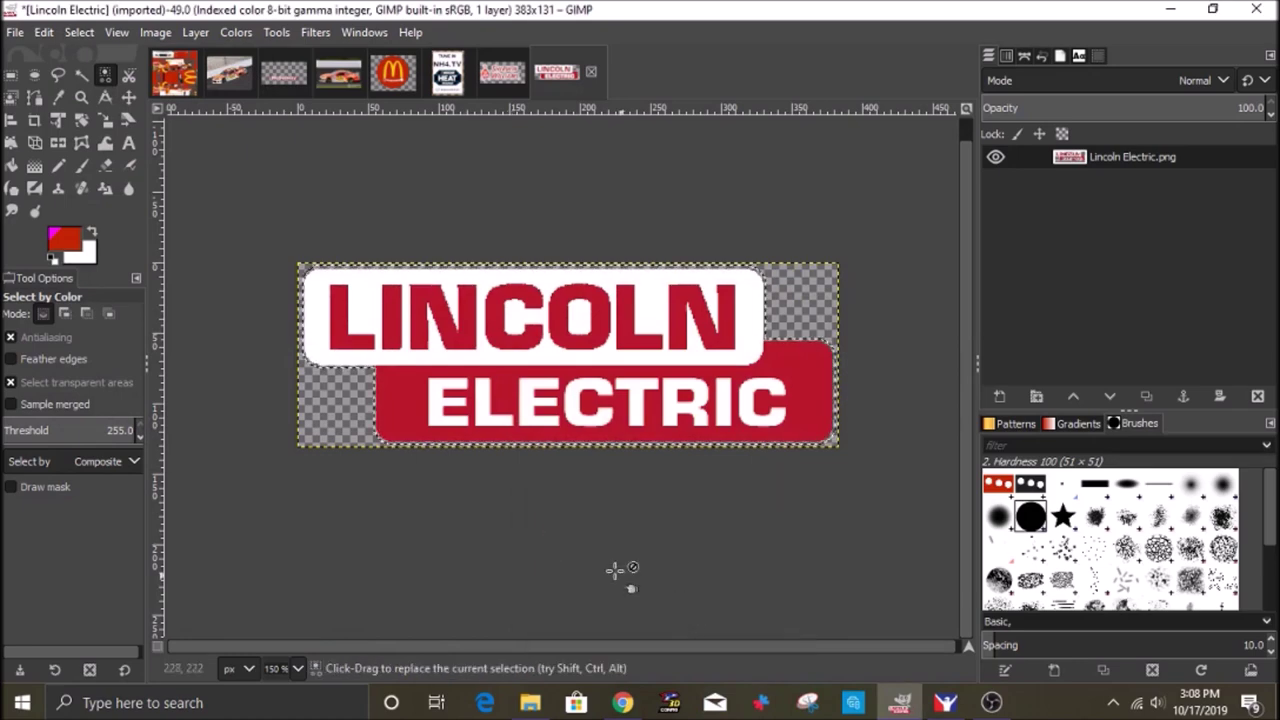
pyautogui.click(1100, 180)
pyautogui.rightClick(866, 333)
pyautogui.click(985, 466)
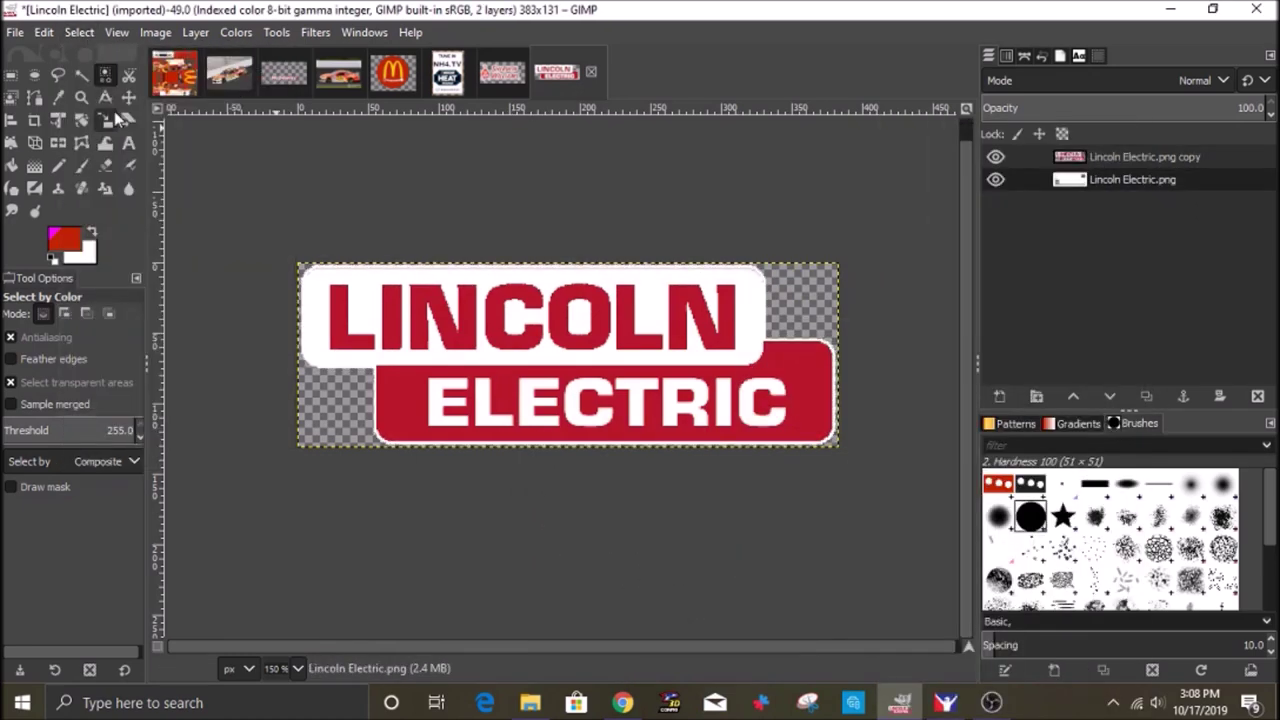
pyautogui.rightClick(1054, 220)
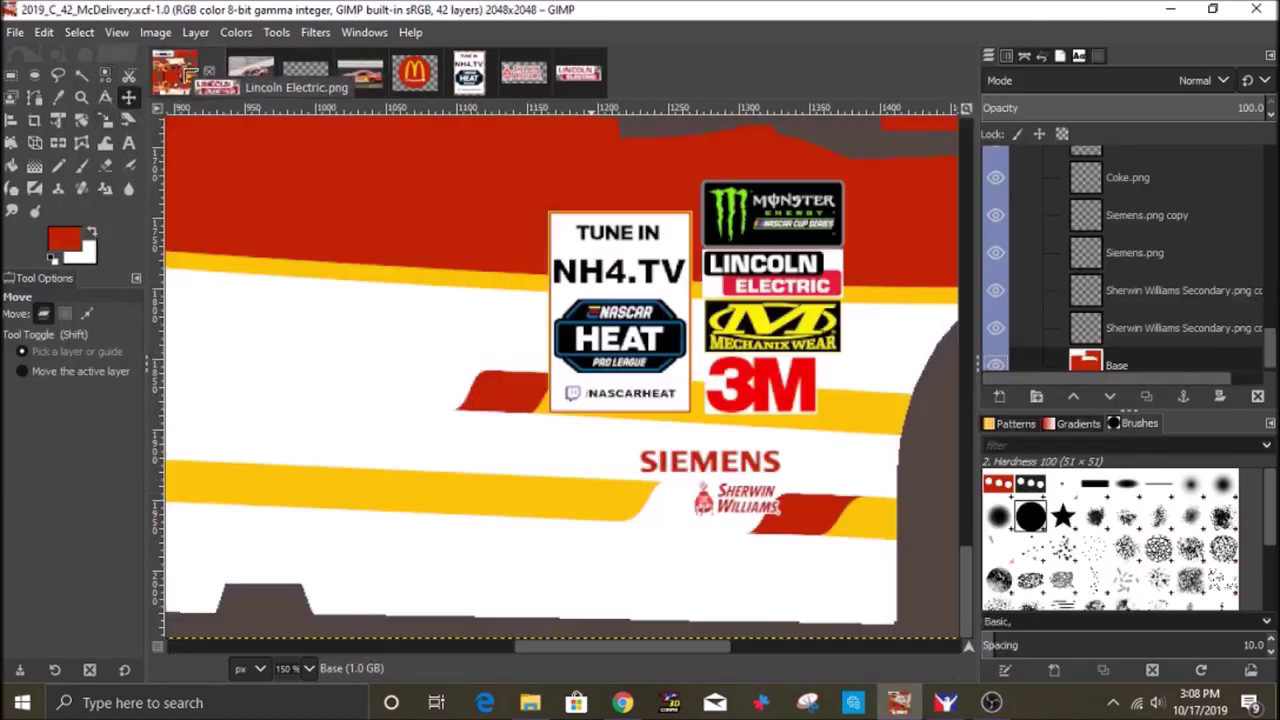
# Add the Lincoln Electric logo to the car template, scale it down, and position it beside the Sherwin Williams logo.
pyautogui.hotkey('shift', 's')
pyautogui.moveTo(292, 285); pyautogui.dragTo(601, 503)
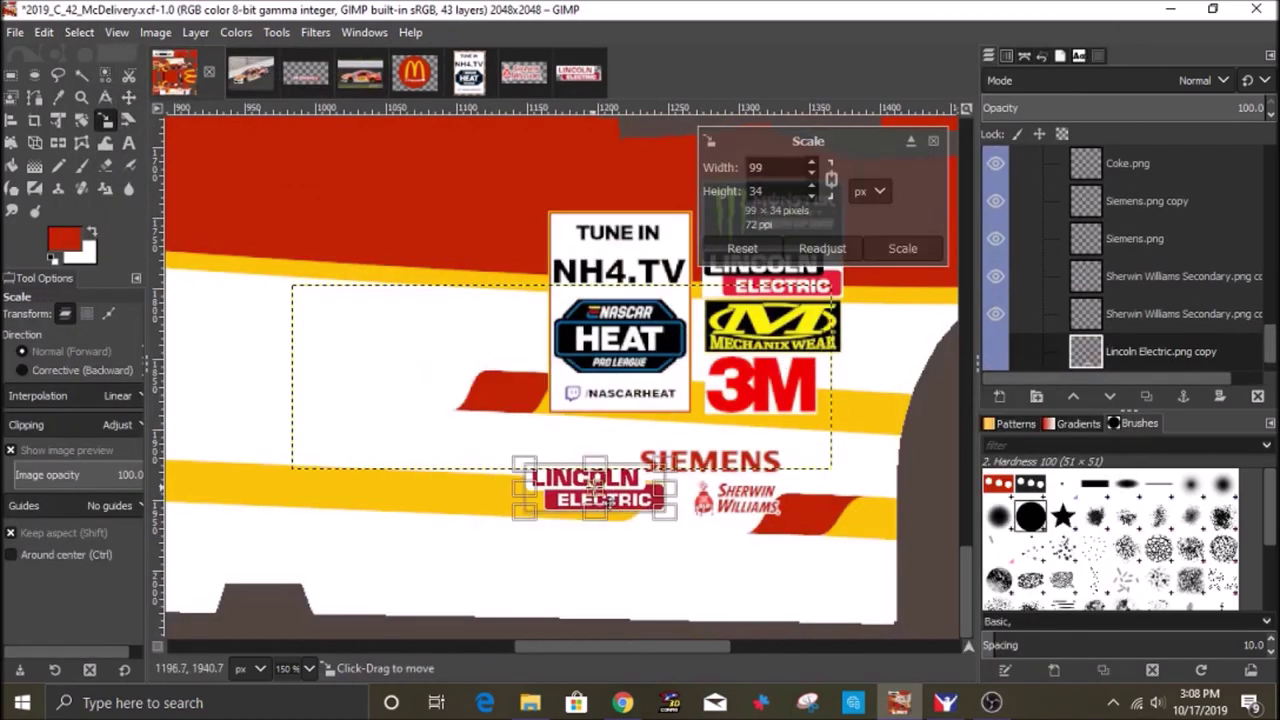
pyautogui.click(895, 248)
pyautogui.press('m')
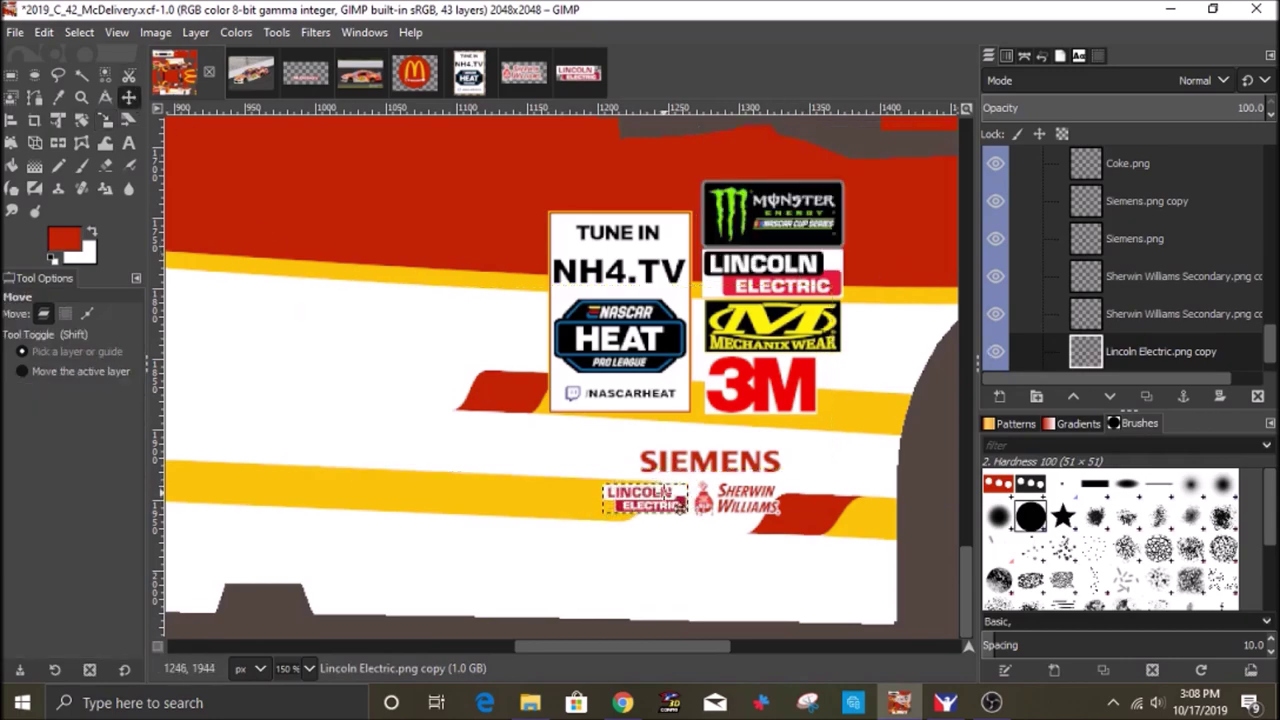
# Duplicate the Lincoln Electric logo, move the copy beside the Sherwin Williams logo on the car's opposite side, and rotate it 180°.
pyautogui.click(1149, 397)
pyautogui.moveTo(625, 501); pyautogui.dragTo(684, 343)
pyautogui.scroll(-20, 677, 400)
pyautogui.scroll(20, 714, 478)
pyautogui.click(661, 304)
pyautogui.rightClick(654, 304)
pyautogui.moveTo(702, 443)
pyautogui.moveTo(894, 590)
pyautogui.click(594, 642)
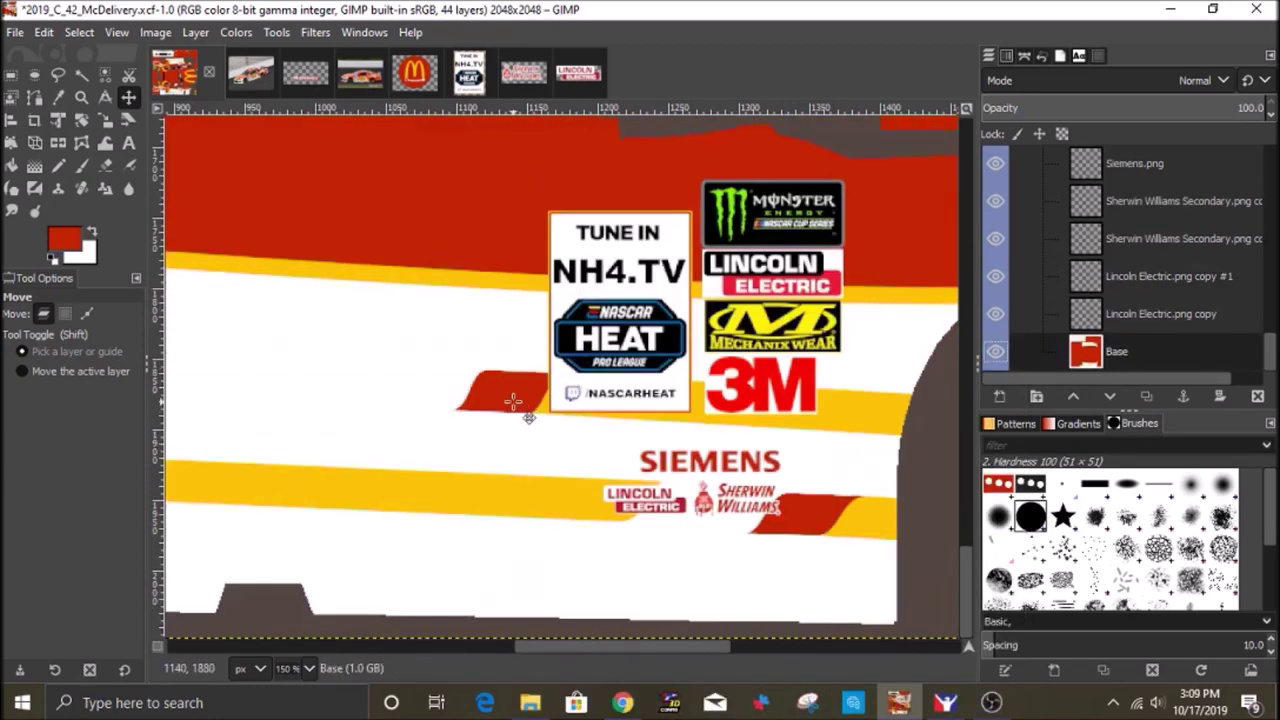
# Search the image files for "kenn" and open the yellow kennametal.gif logo in GIMP.
pyautogui.click(530, 703)
pyautogui.click(1000, 255)
pyautogui.write('kenn')
pyautogui.rightClick(545, 440)
pyautogui.rightClick(540, 434)
pyautogui.moveTo(660, 424)
pyautogui.click(838, 423)
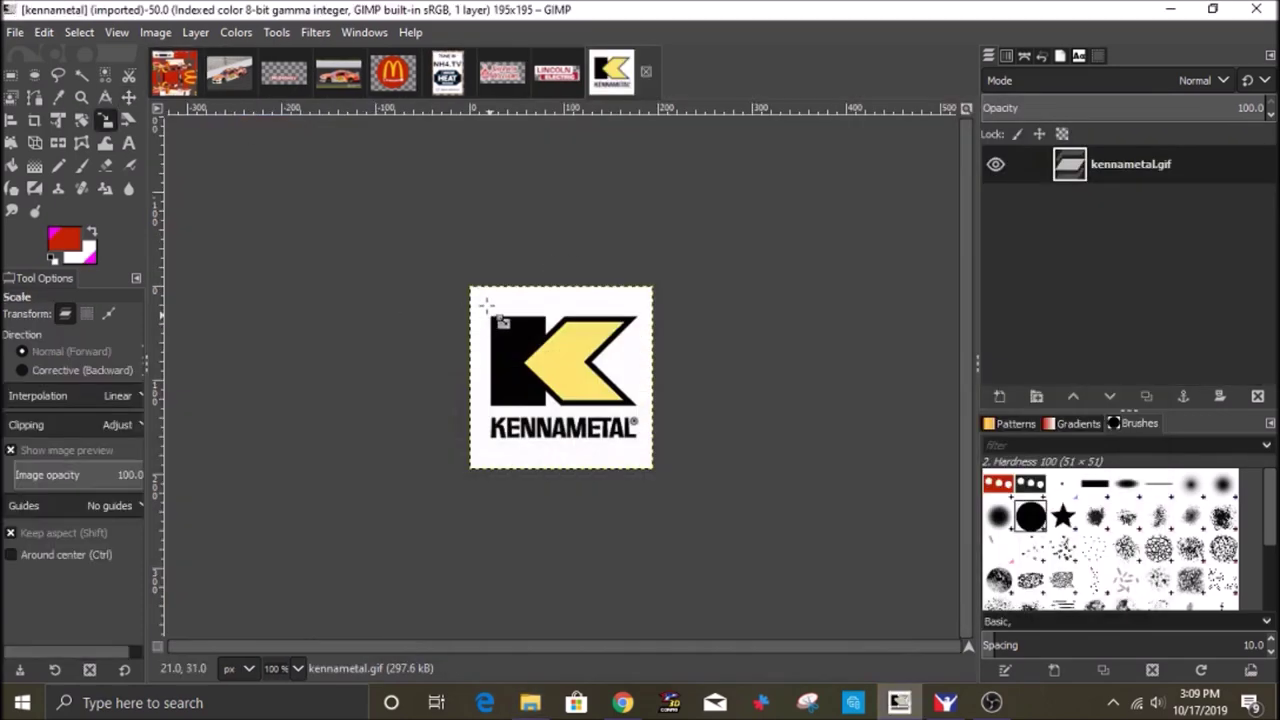
# Close the Sherwin Williams and Lincoln Electric logo images without saving them.
pyautogui.click(487, 306)
pyautogui.click(903, 248)
pyautogui.click(506, 75)
pyautogui.click(536, 74)
pyautogui.click(660, 478)
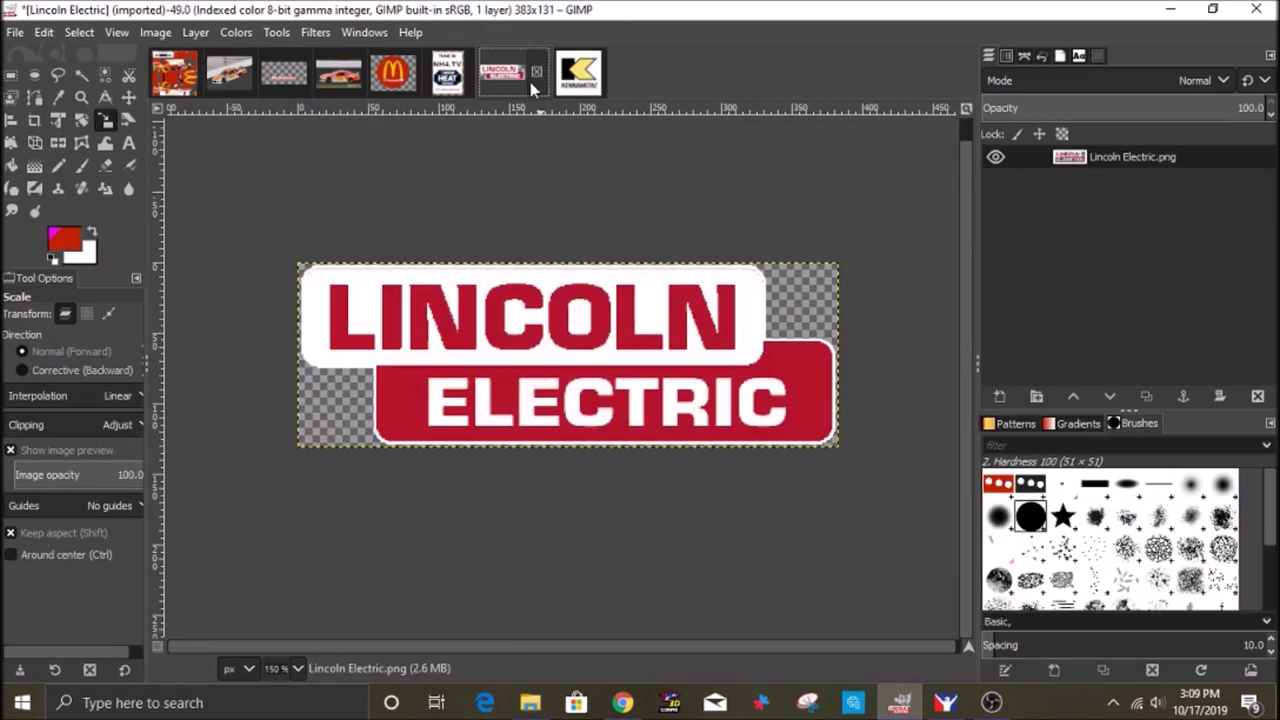
pyautogui.click(536, 72)
# Select the white background of the yellow Kennametal logo by color.
pyautogui.click(83, 76)
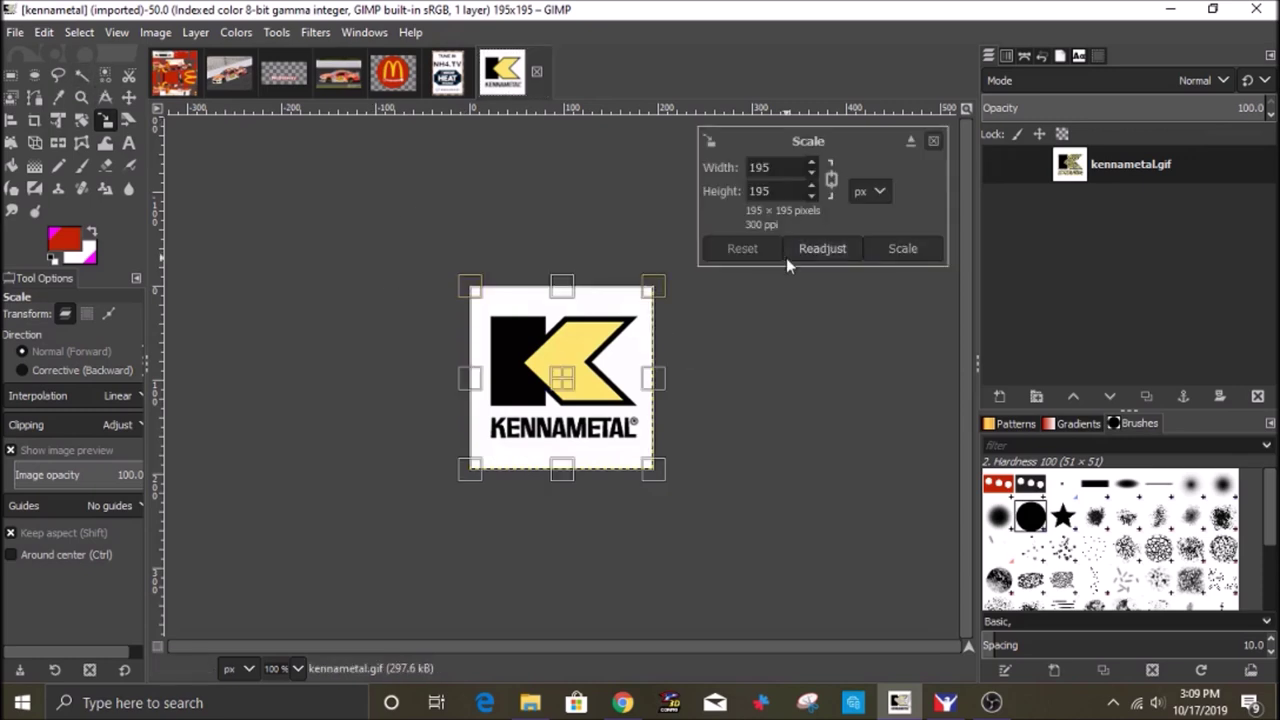
pyautogui.scroll(2, 637, 413)
pyautogui.click(615, 410)
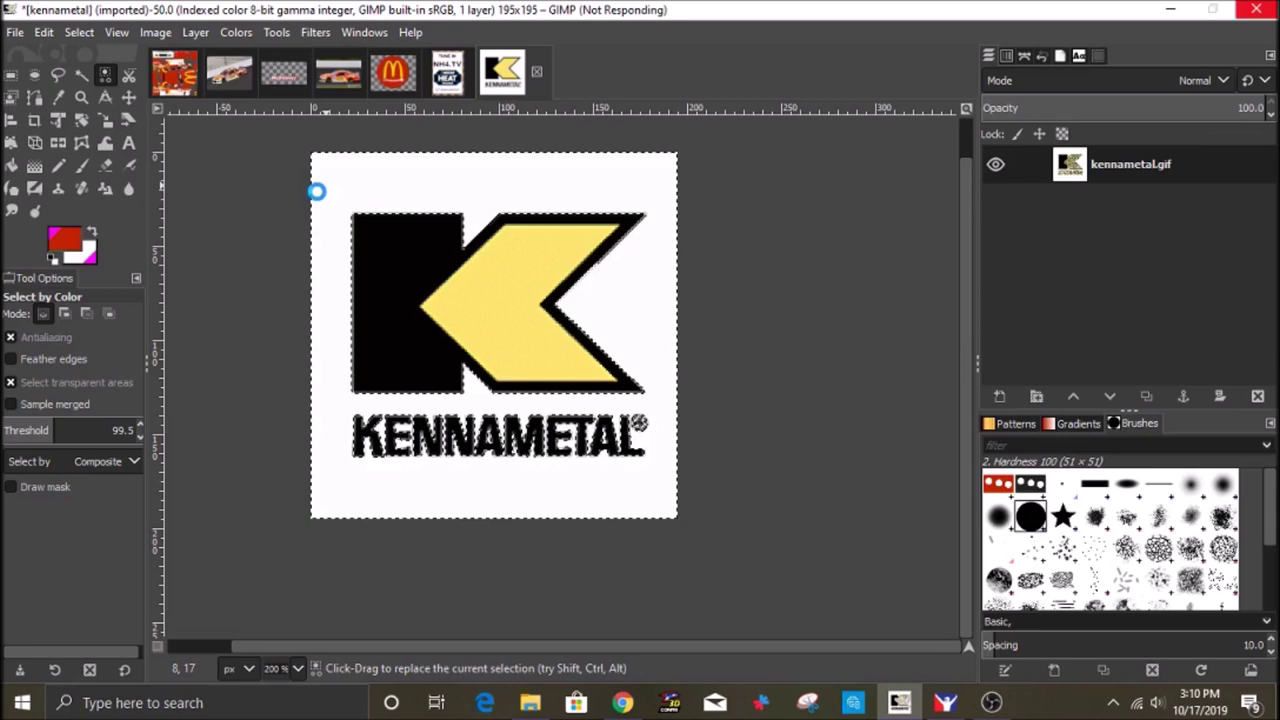
pyautogui.click(236, 32)
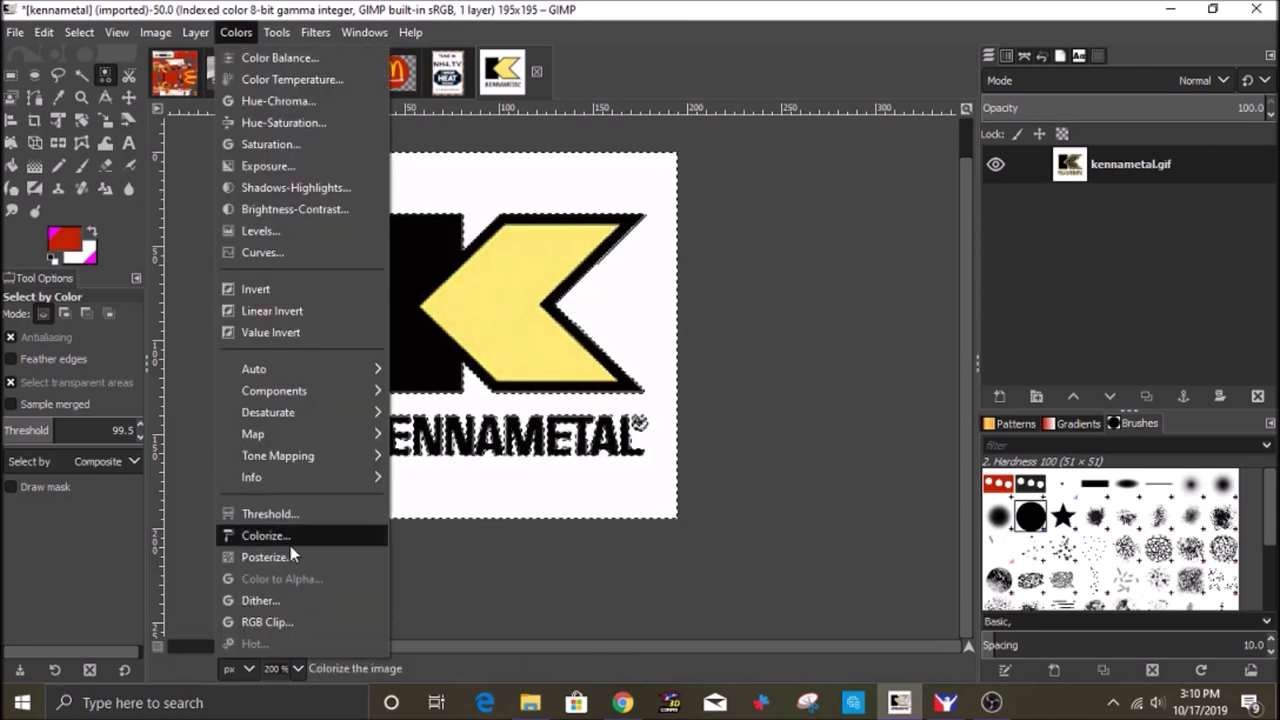
# Clear the selection and scale the yellow Kennametal logo layer slightly.
pyautogui.click(46, 33)
pyautogui.moveTo(79, 32)
pyautogui.click(98, 78)
pyautogui.click(105, 120)
pyautogui.click(424, 207)
pyautogui.click(902, 248)
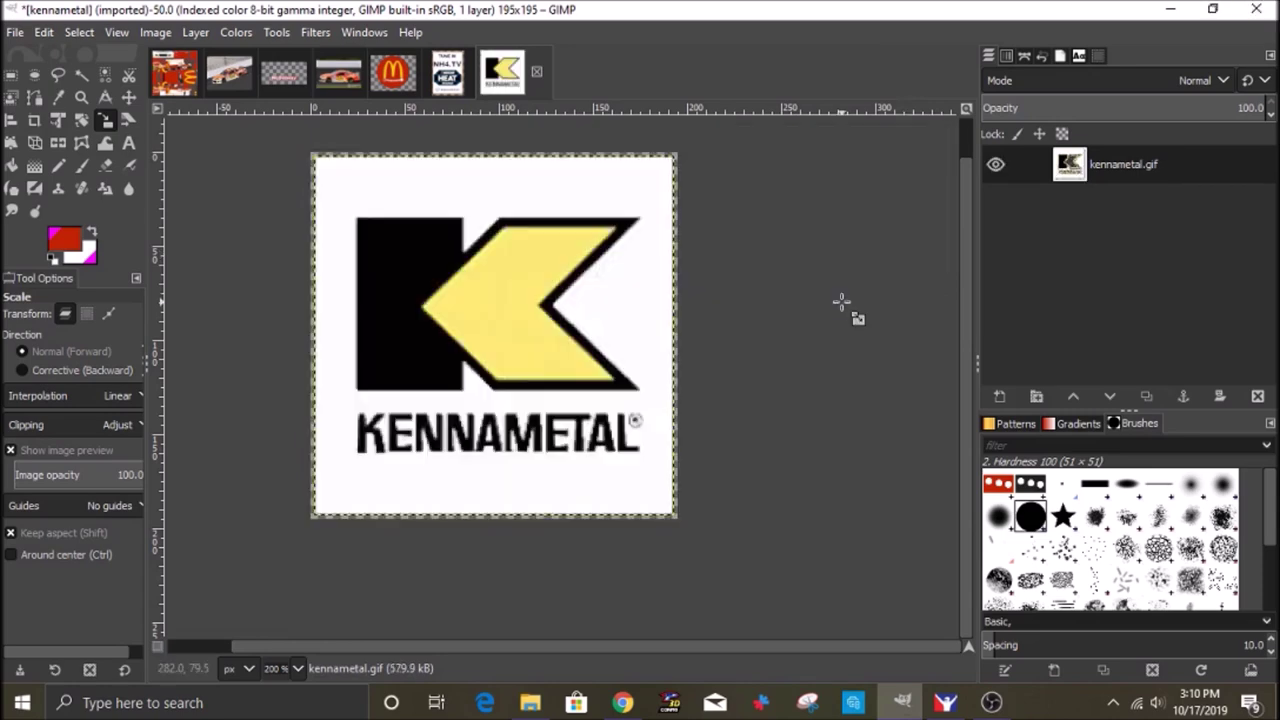
# Close the NH4.TV and McDonald's logo images without saving them.
pyautogui.click(452, 75)
pyautogui.click(482, 72)
pyautogui.click(652, 449)
pyautogui.click(394, 74)
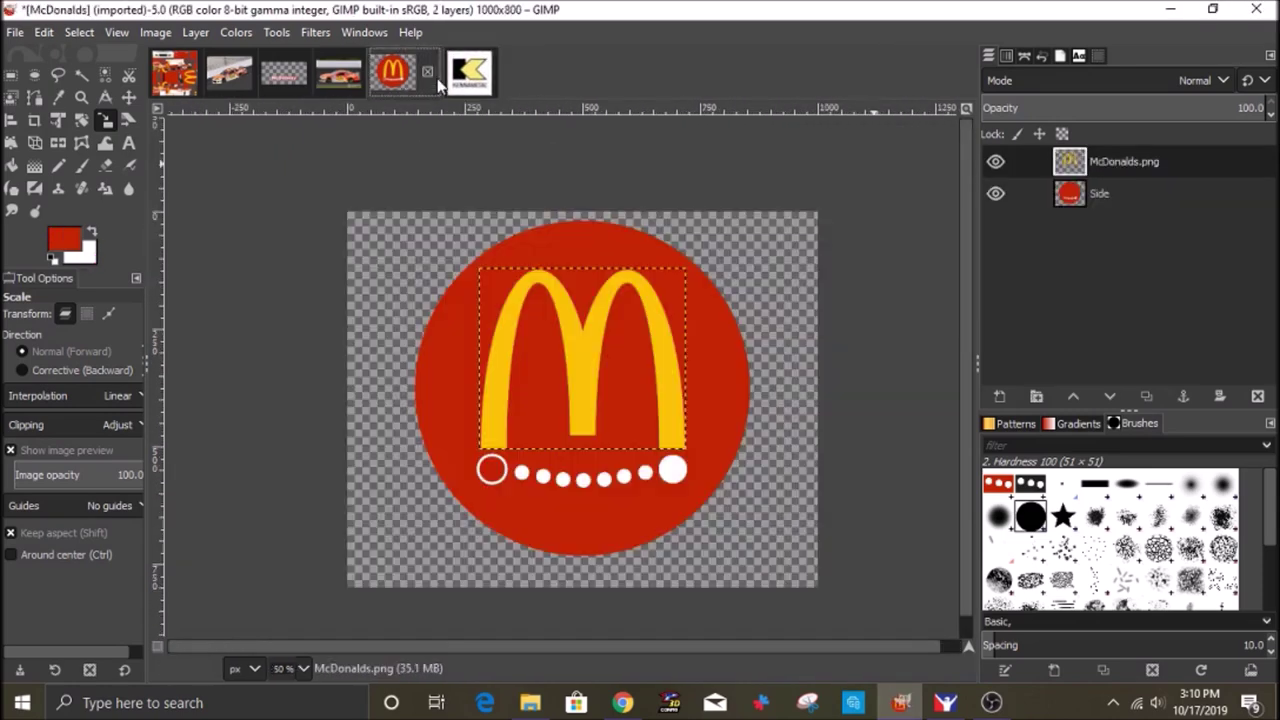
pyautogui.click(428, 72)
pyautogui.click(652, 455)
# Select the Kennametal logo's white background by color and make it transparent with Color to Alpha.
pyautogui.hotkey('shift', 'o')
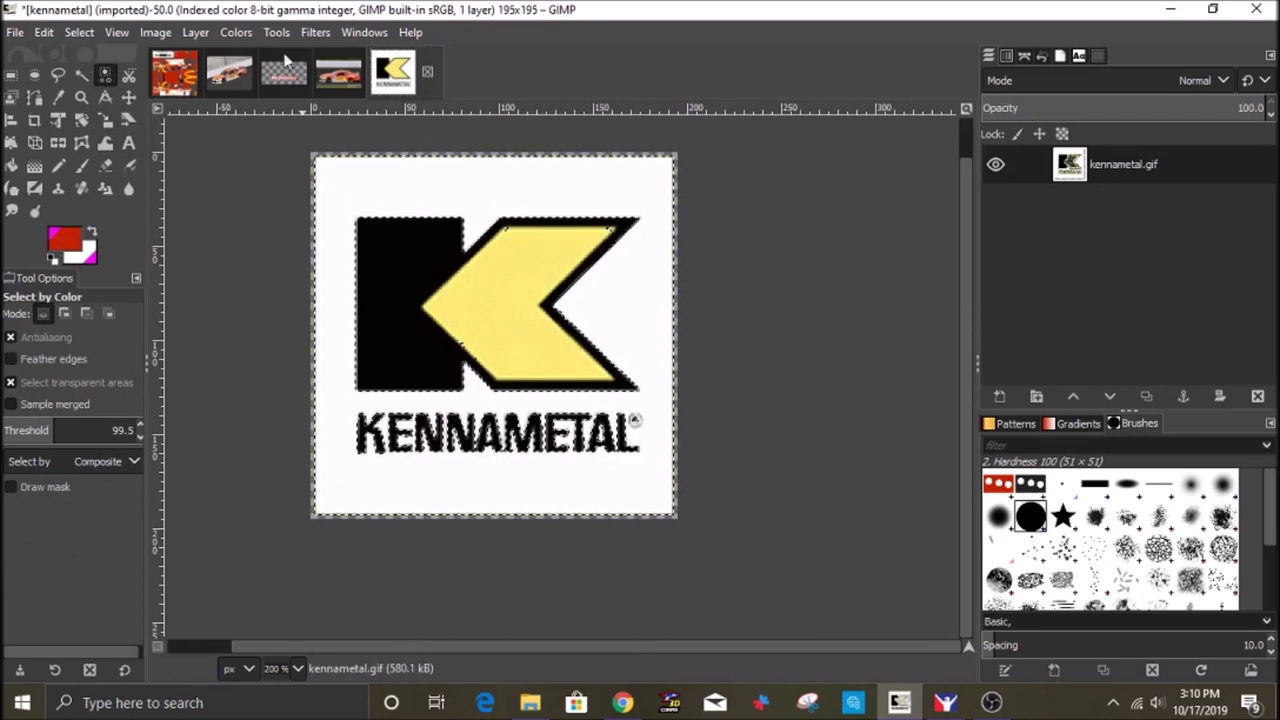
pyautogui.click(236, 32)
pyautogui.click(311, 467)
pyautogui.press('Return')
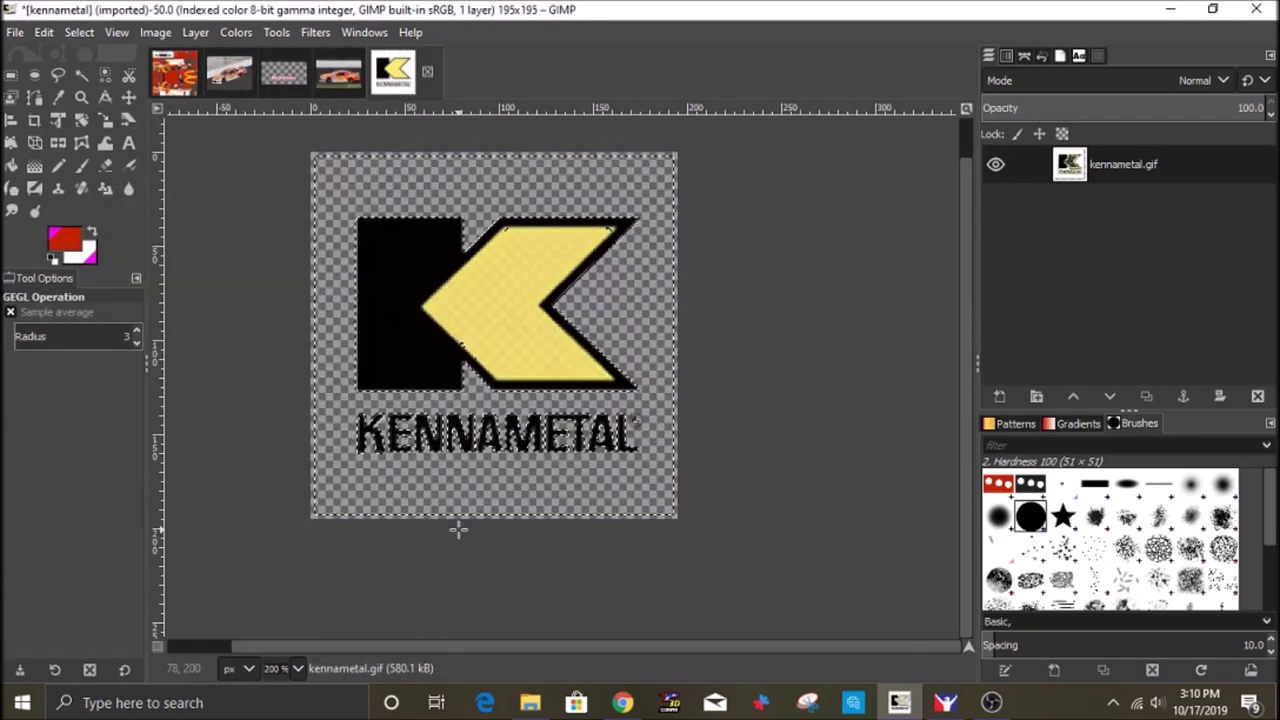
# Select the Kennametal logo's yellow chevron by color and fill it white.
pyautogui.click(500, 329)
pyautogui.rightClick(492, 334)
pyautogui.moveTo(528, 369)
pyautogui.click(671, 477)
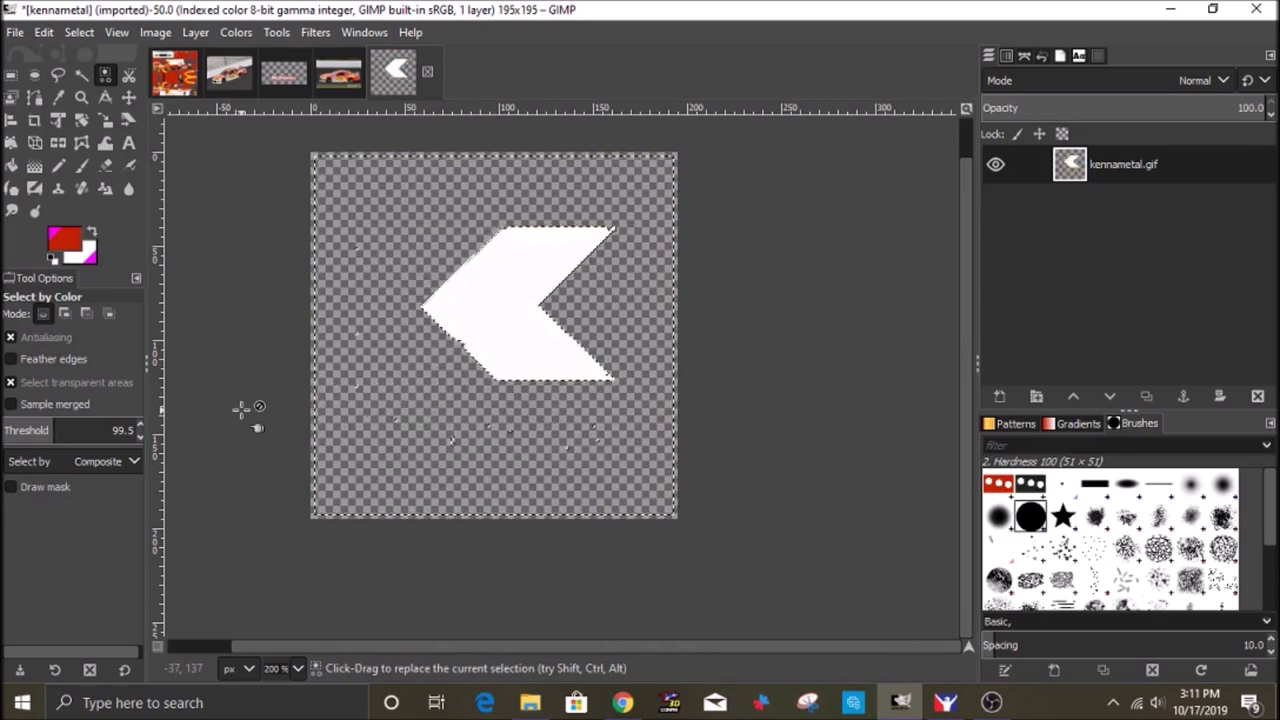
# Try to recolor the Kennametal logo's dark parts red with Colorize at hue 0.0279, saturation 0.9896, and lightness about 0.27.
pyautogui.click(1146, 397)
pyautogui.rightClick(1074, 298)
pyautogui.click(1142, 243)
pyautogui.click(44, 33)
pyautogui.click(70, 347)
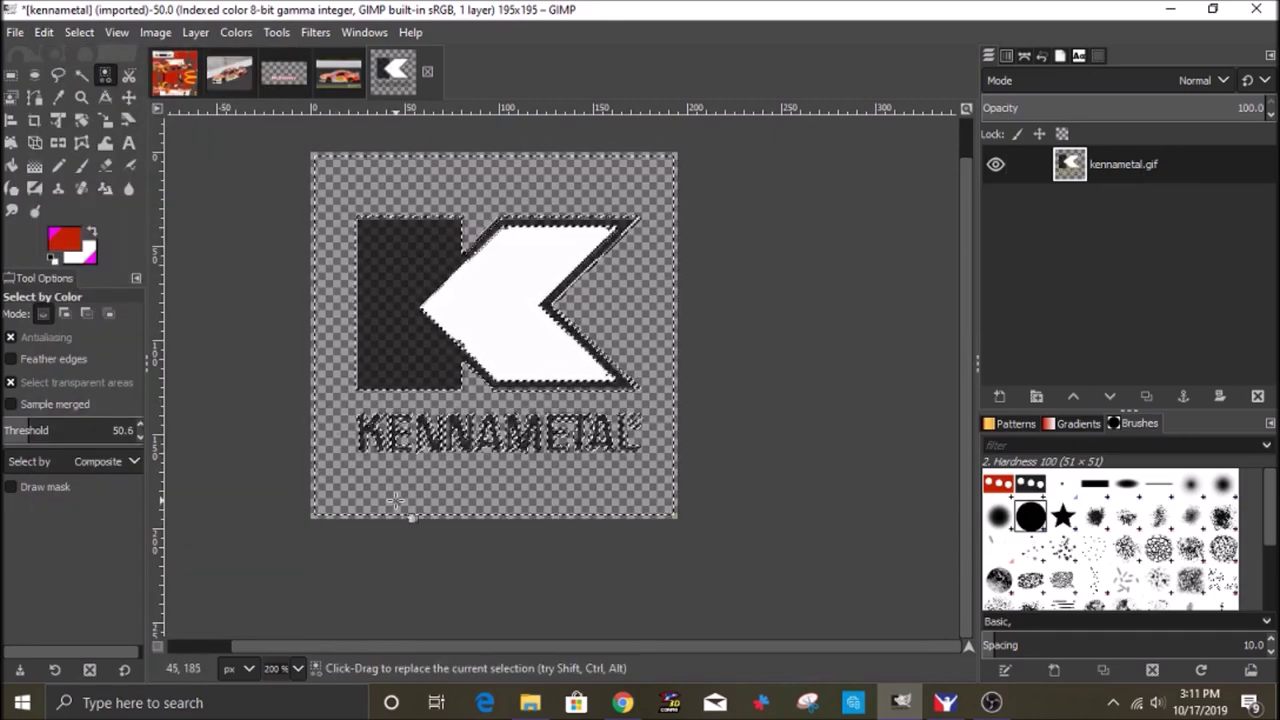
pyautogui.click(40, 32)
pyautogui.click(37, 35)
pyautogui.click(236, 32)
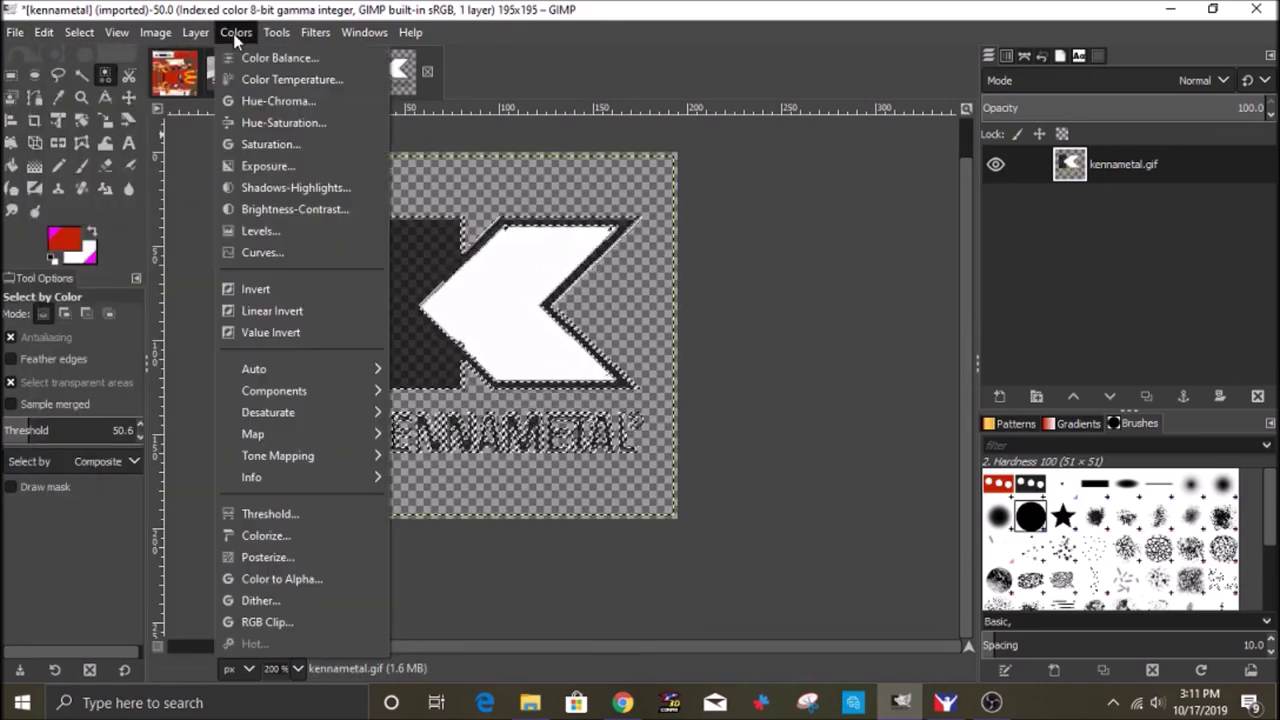
pyautogui.click(262, 531)
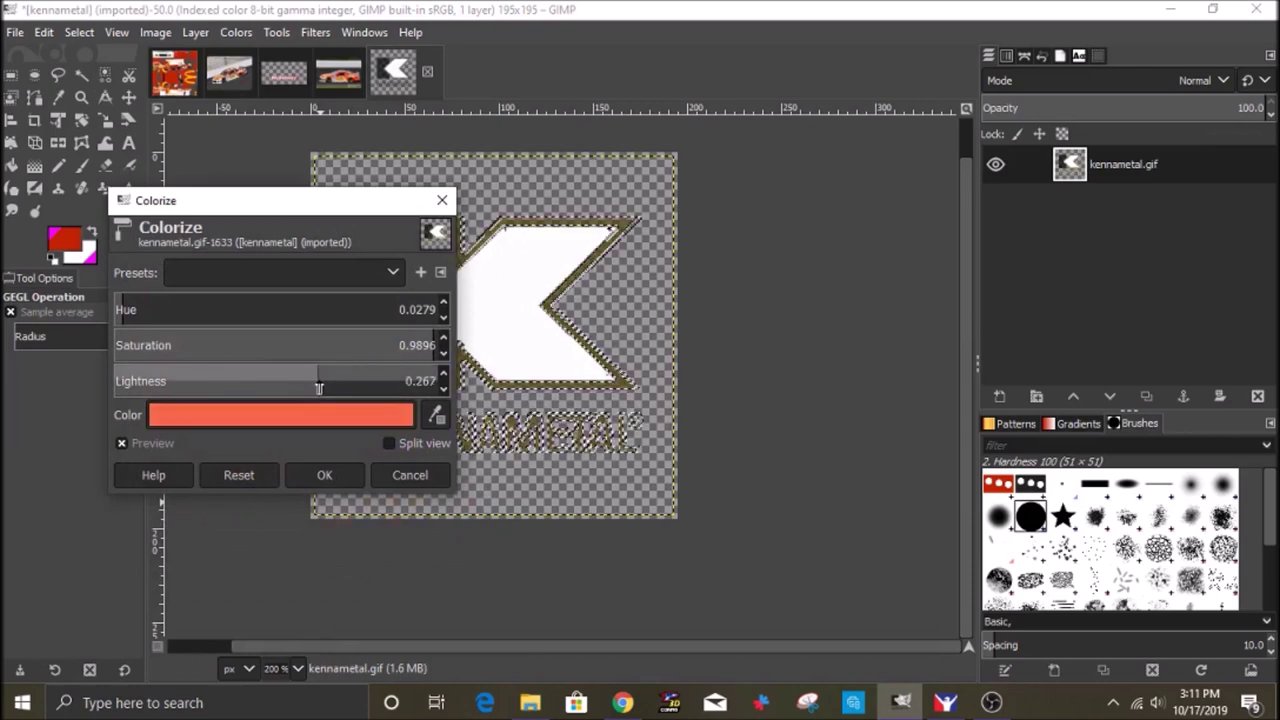
pyautogui.moveTo(166, 385); pyautogui.dragTo(363, 400)
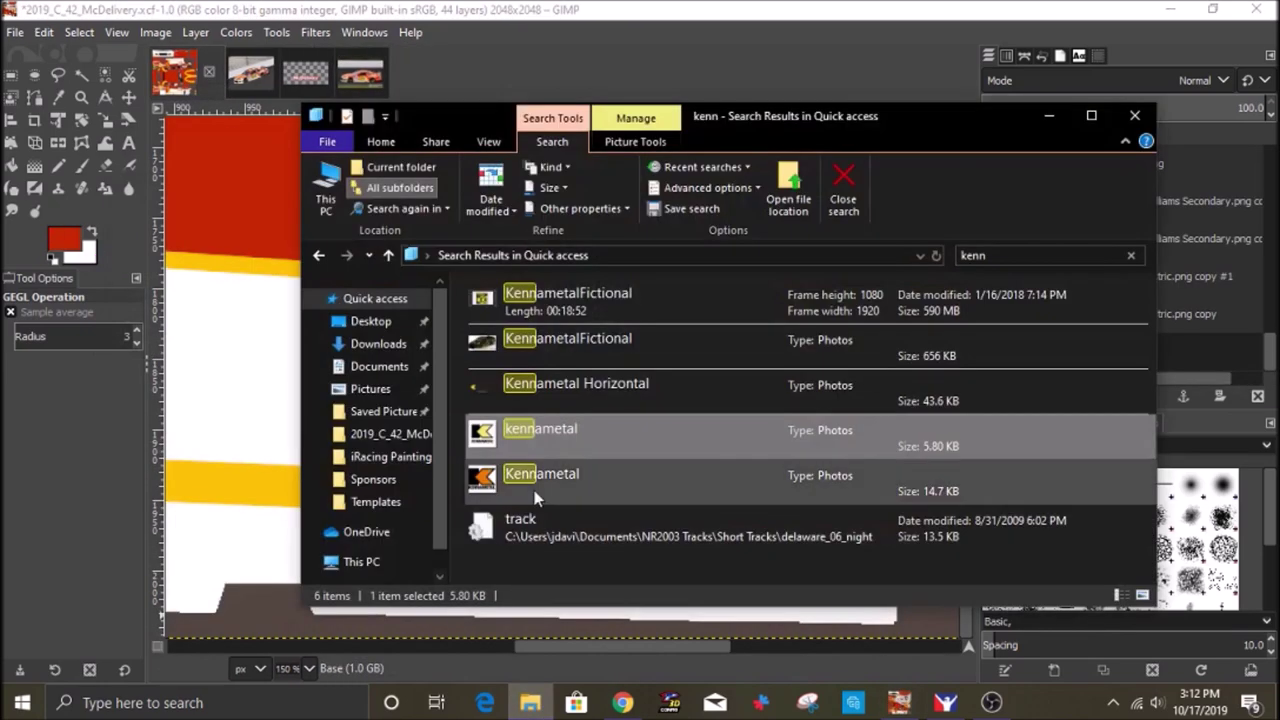
# Open the orange Kennametal.png, make its chevron red, and add the logo to the car template at 50 × 50 px beside Lincoln Electric.
pyautogui.rightClick(535, 497)
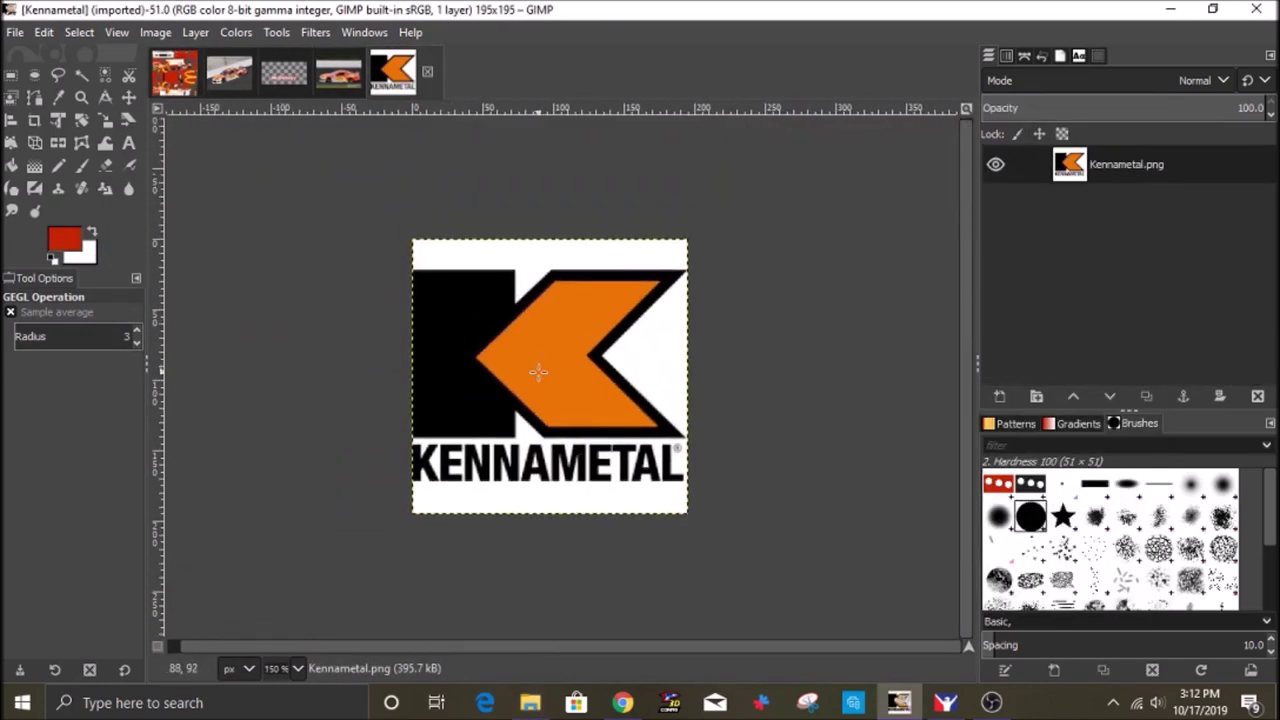
pyautogui.hotkey('shift', 'b')
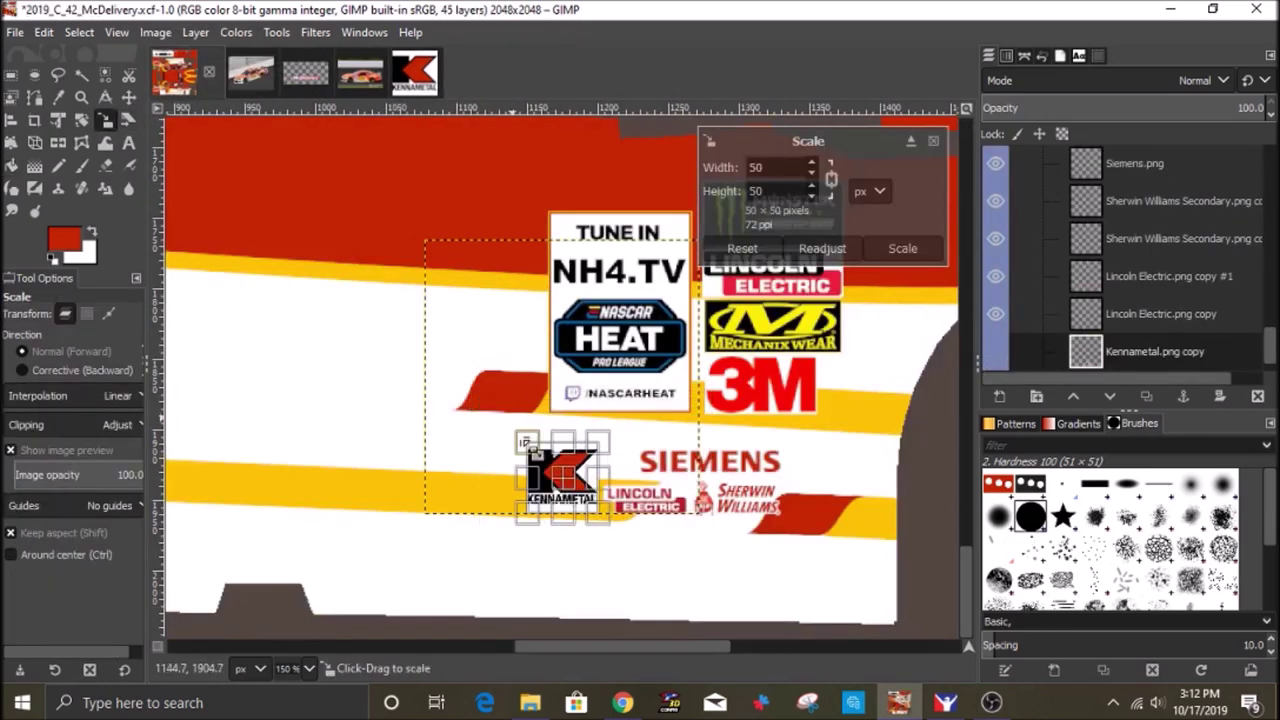
# Duplicate the Kennametal logo, move the copy beside the Lincoln Electric logo on the opposite side, and rotate it 180°.
pyautogui.hotkey('ctrl', 'shift', 'd')
pyautogui.click(129, 97)
pyautogui.moveTo(570, 504); pyautogui.dragTo(578, 242)
pyautogui.rightClick(590, 222)
pyautogui.moveTo(640, 360)
pyautogui.moveTo(780, 583)
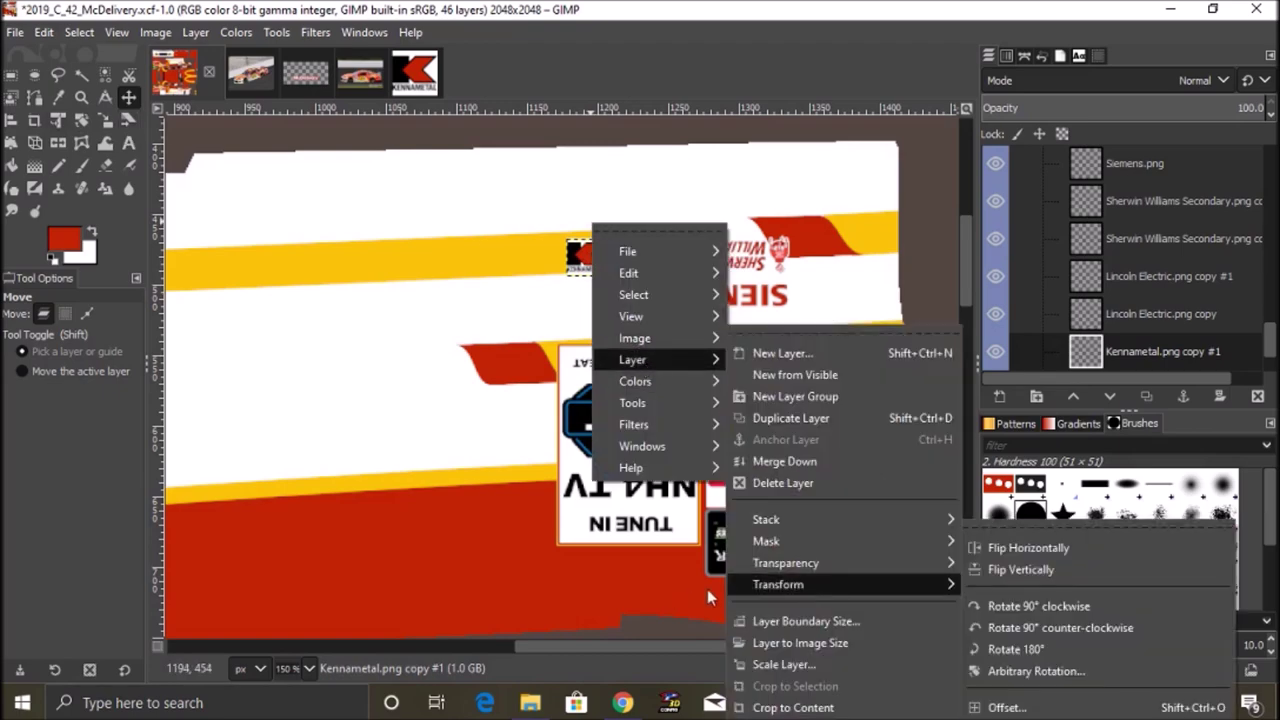
pyautogui.click(1020, 651)
pyautogui.scroll(-2, 1120, 351)
pyautogui.click(1118, 351)
# Try to enlarge the Siemens logo above the row of small sponsor logos.
pyautogui.scroll(-4, 620, 430)
pyautogui.scroll(8, 638, 515)
pyautogui.scroll(-4, 640, 400)
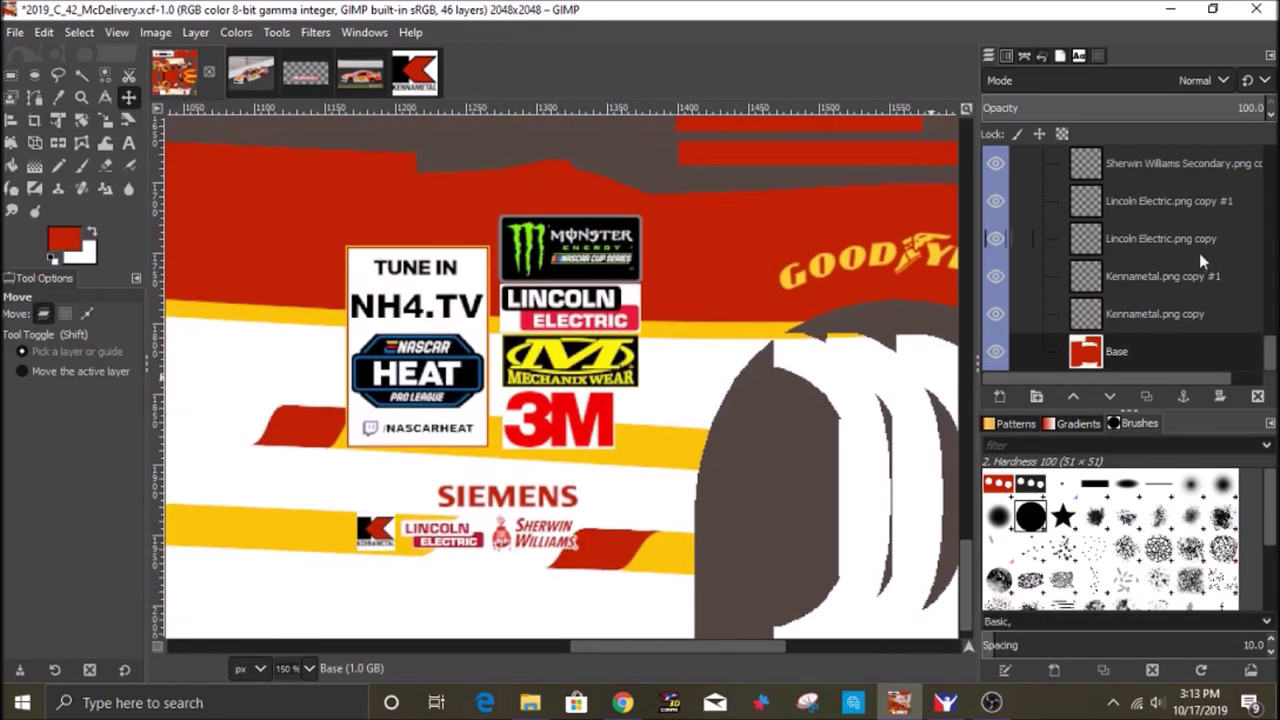
pyautogui.scroll(2, 1150, 266)
pyautogui.click(106, 120)
pyautogui.click(508, 496)
pyautogui.moveTo(441, 487); pyautogui.dragTo(392, 478)
pyautogui.click(903, 248)
pyautogui.click(44, 32)
pyautogui.click(66, 57)
# Switch to the iRacing simulator and reload the car's textures to inspect the sponsor logos on its side.
pyautogui.hotkey('alt', 'Tab')
pyautogui.hotkey('ctrl', 'r')
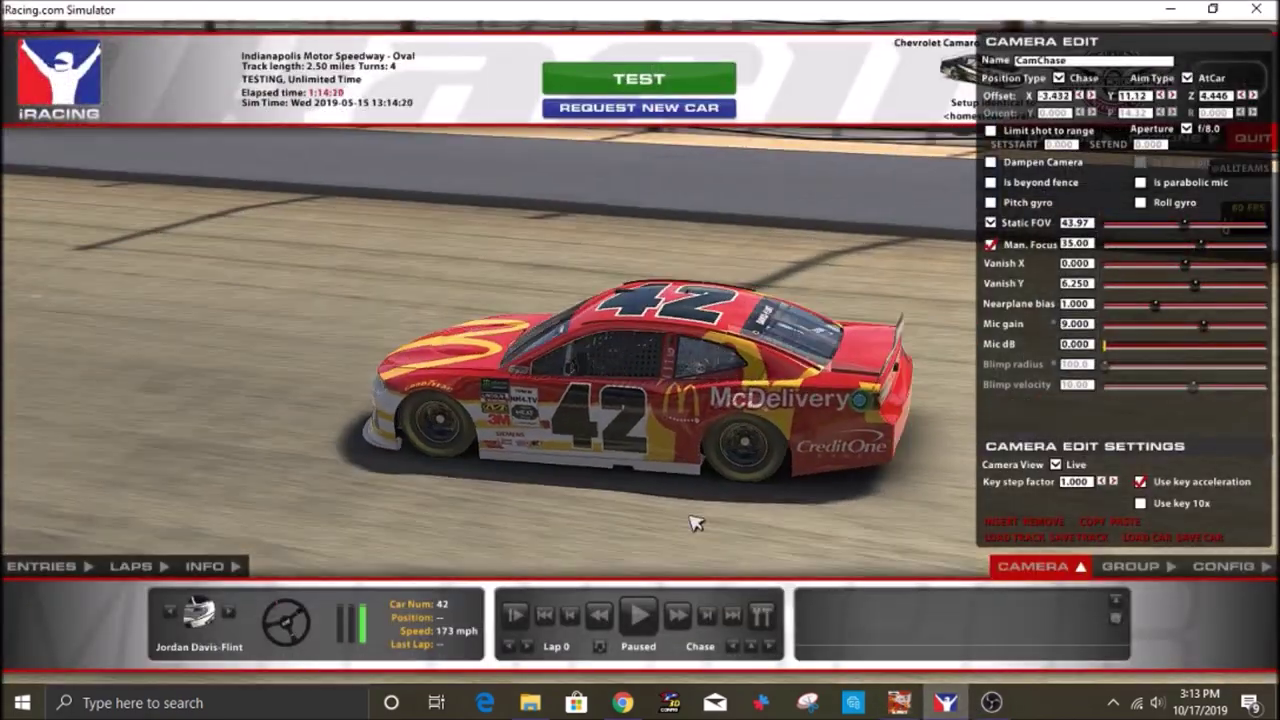
pyautogui.press('a')
pyautogui.press('s')
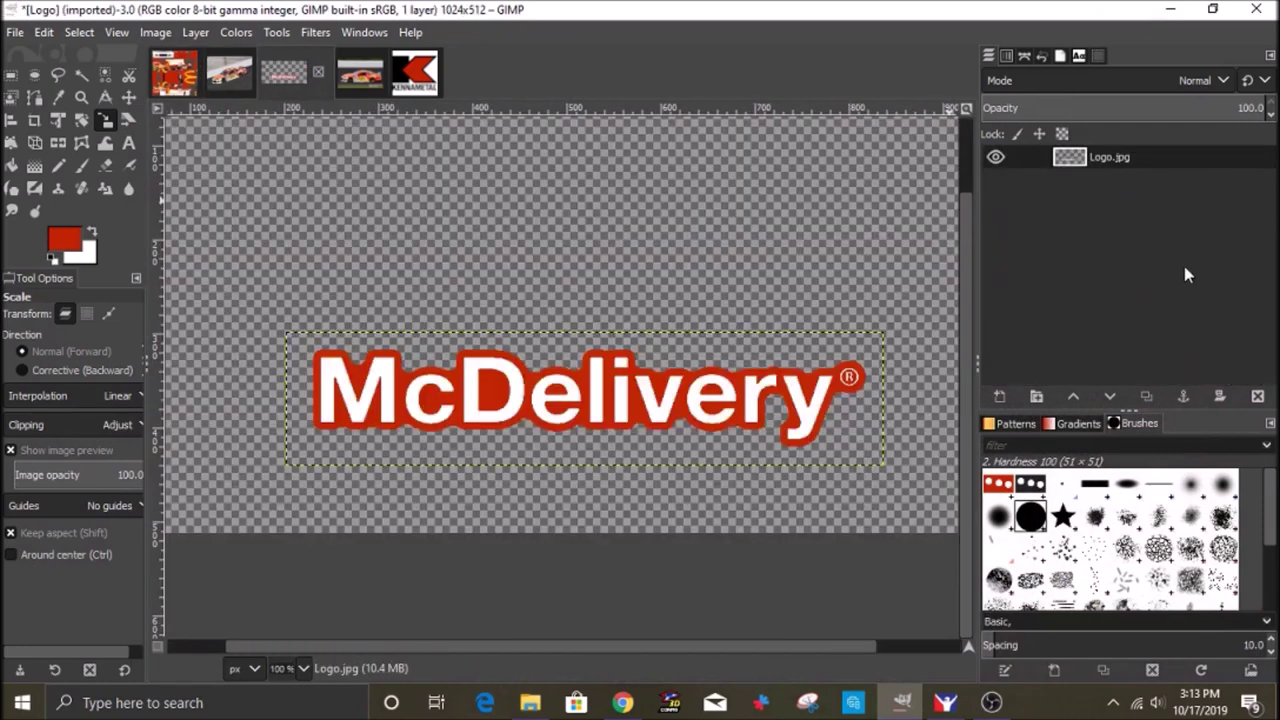
# Duplicate the McDonald's arches logo onto the car template's rear panel, rotated 90° clockwise and scaled to 158 × 158 px.
pyautogui.click(176, 75)
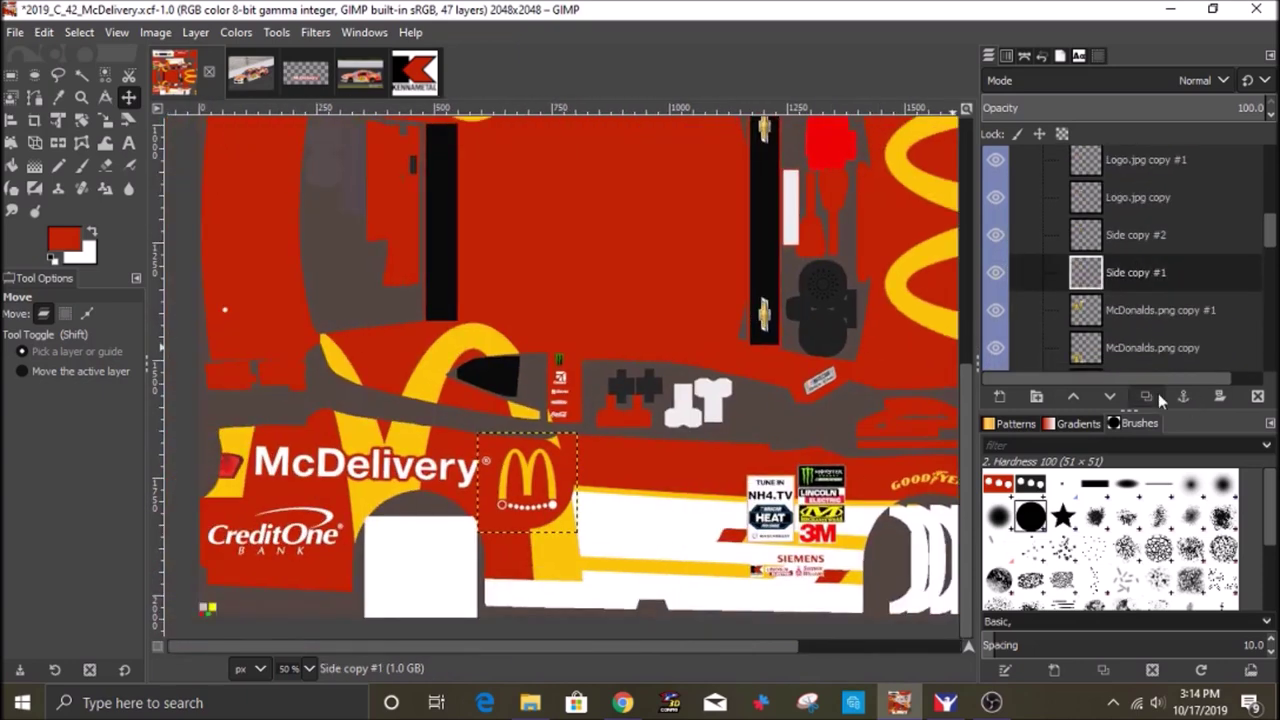
pyautogui.rightClick(560, 452)
pyautogui.moveTo(586, 574)
pyautogui.click(750, 414)
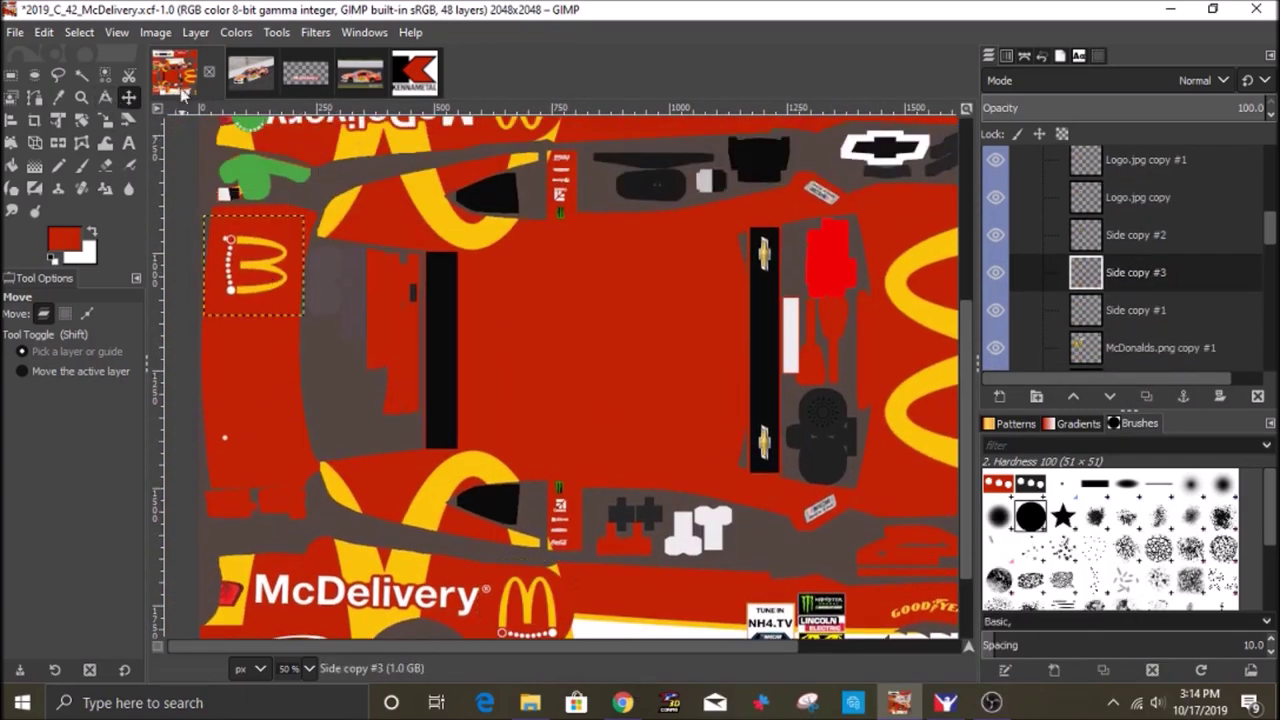
pyautogui.hotkey('shift', 's')
pyautogui.click(252, 268)
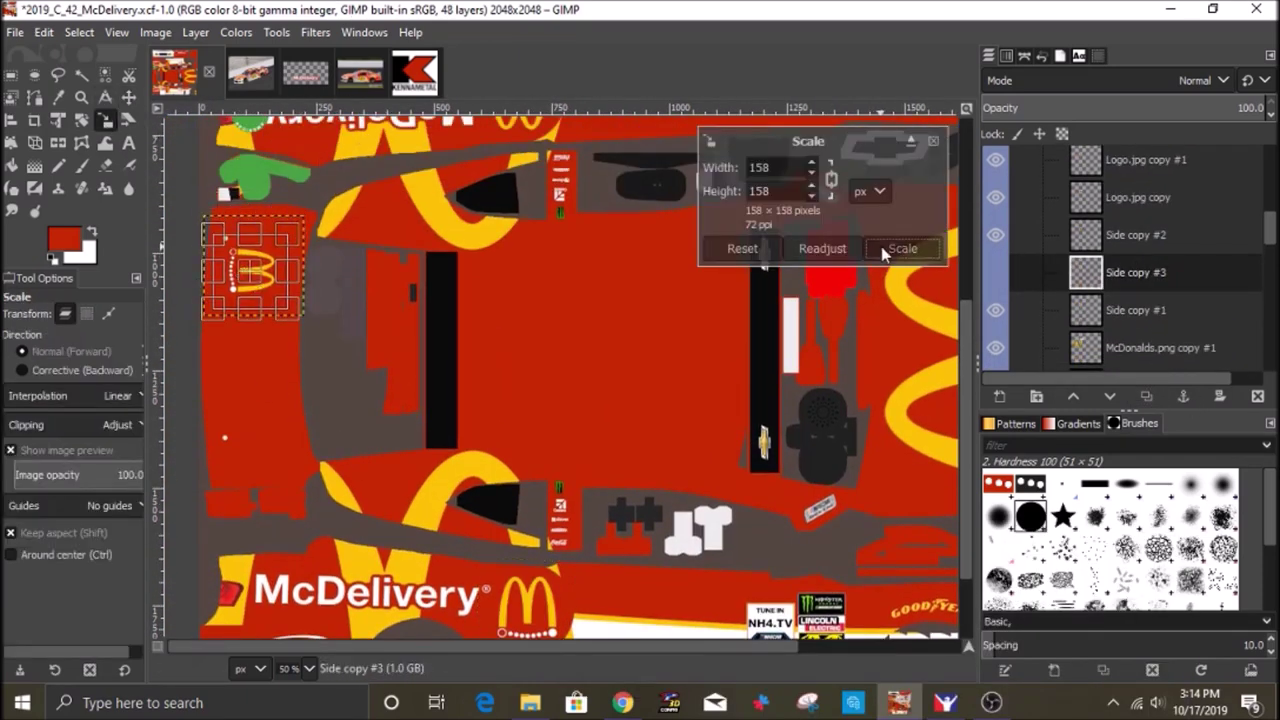
pyautogui.click(883, 249)
pyautogui.press('m')
# Close the Kennametal image and add a McDelivery wordmark copy below the rear panel's arches, rotated 90° clockwise and scaled to 87 × 389 px.
pyautogui.click(414, 72)
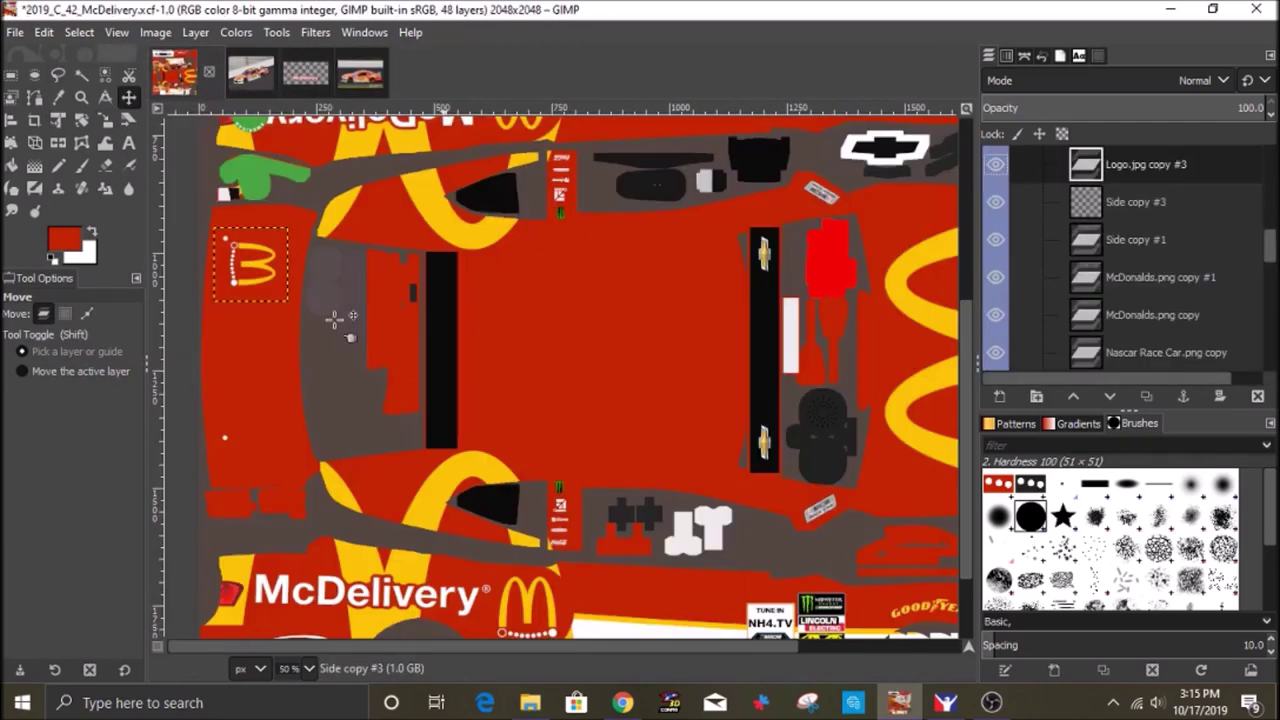
pyautogui.rightClick(485, 392)
pyautogui.moveTo(565, 511)
pyautogui.moveTo(690, 585)
pyautogui.click(885, 600)
pyautogui.hotkey('shift', 's')
pyautogui.click(590, 480)
pyautogui.moveTo(611, 526); pyautogui.dragTo(587, 417)
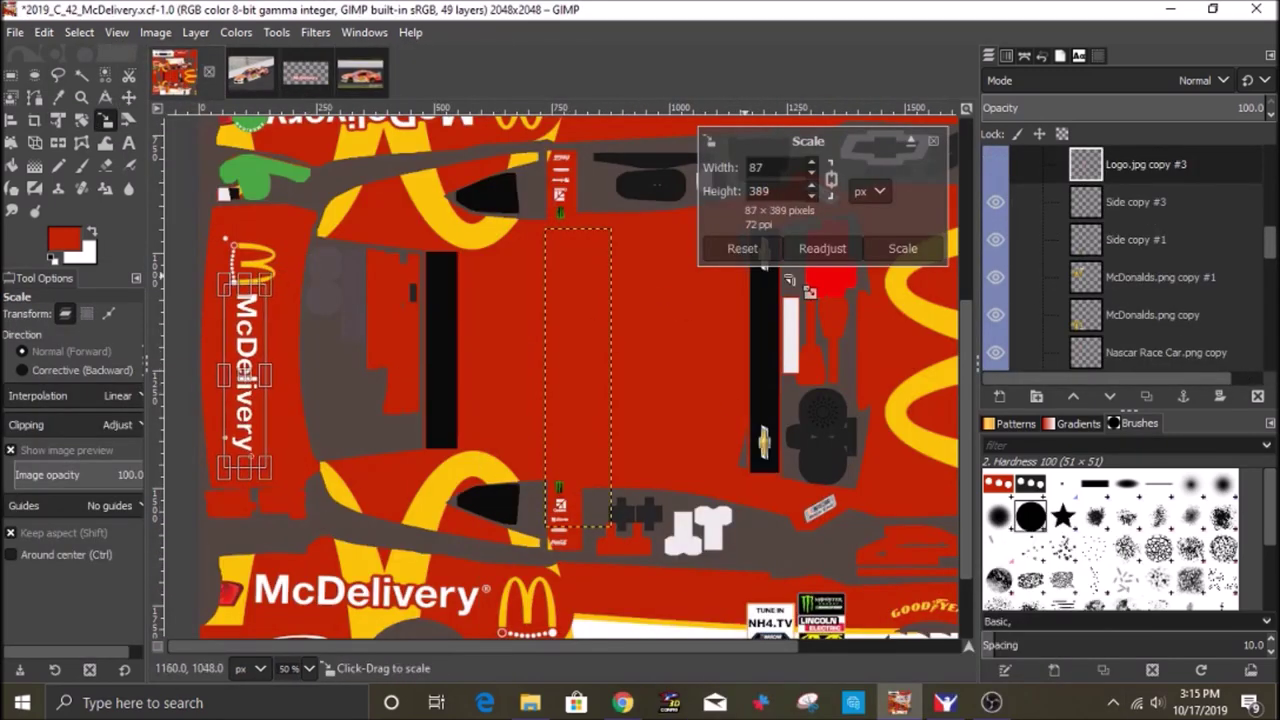
pyautogui.press('Return')
pyautogui.press('m')
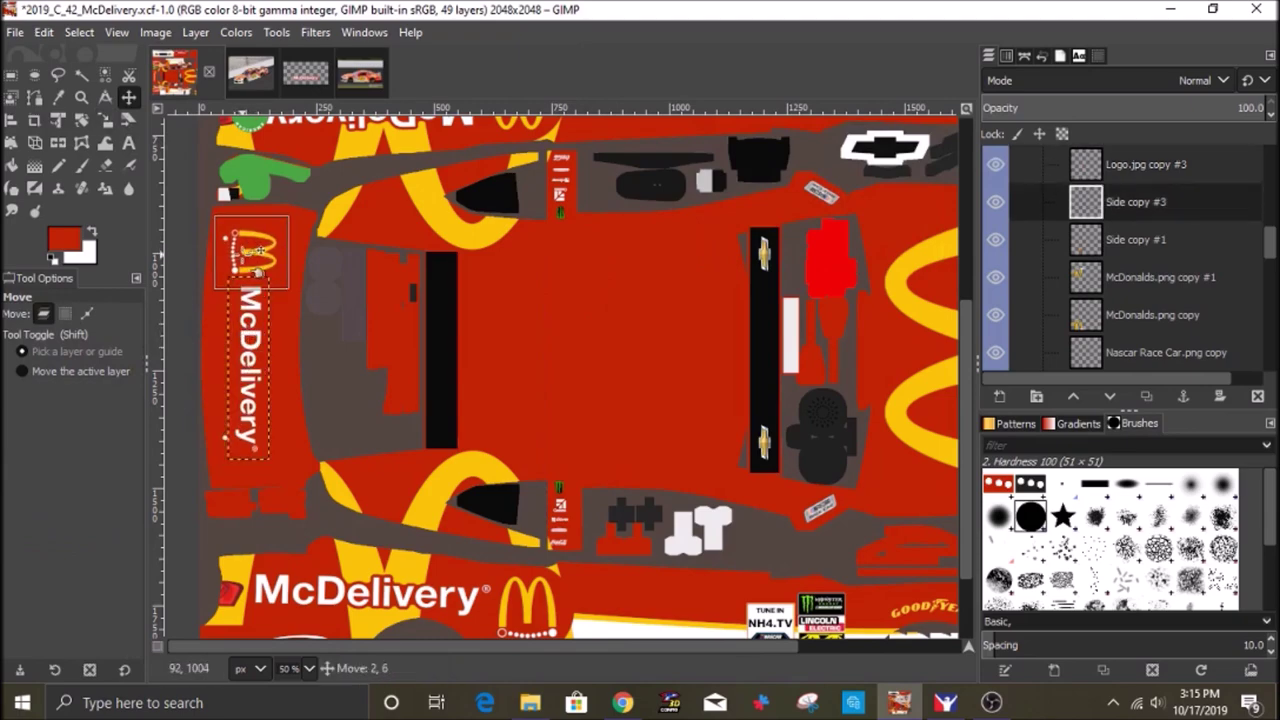
# Export the updated paint and reload the car's textures in the iRacing simulator.
pyautogui.scroll(-5, 1136, 360)
pyautogui.click(15, 32)
pyautogui.click(104, 308)
pyautogui.click(945, 702)
pyautogui.hotkey('ctrl', 'r')
# Move the simulator camera in close to the car's side window and roof edge to inspect them.
pyautogui.moveTo(771, 470); pyautogui.dragTo(640, 444)
pyautogui.press('a')
pyautogui.press('w')
pyautogui.press('s')
pyautogui.press('a')
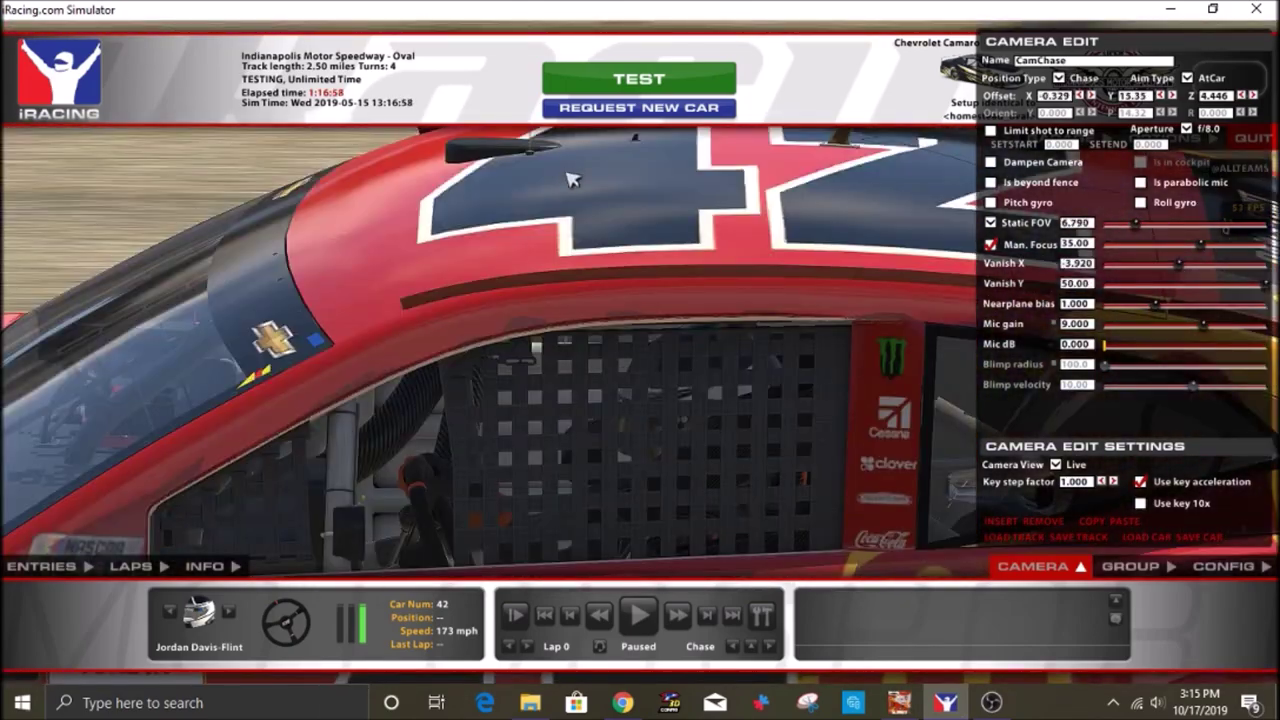
# Check the car reference photo, search the image files for "kyle", and open Kyle Larson.png in GIMP.
pyautogui.click(622, 703)
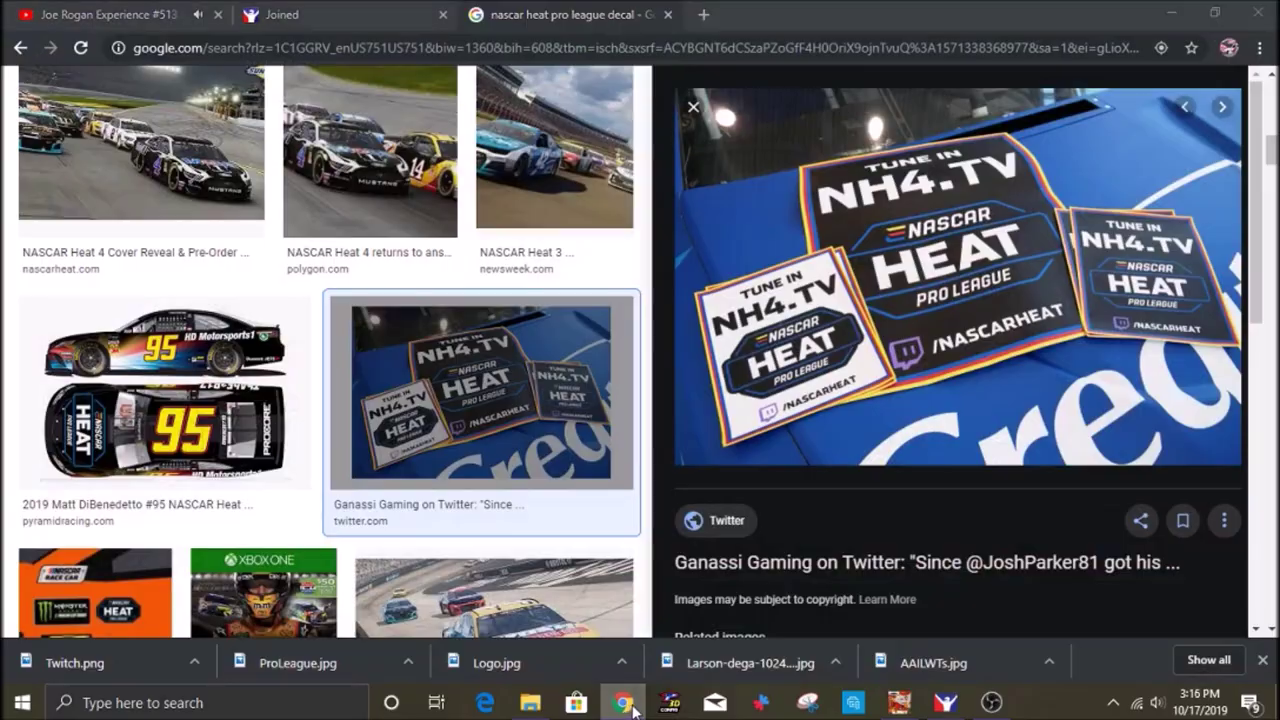
pyautogui.click(632, 708)
pyautogui.click(899, 703)
pyautogui.click(321, 77)
pyautogui.click(530, 703)
pyautogui.doubleClick(975, 255)
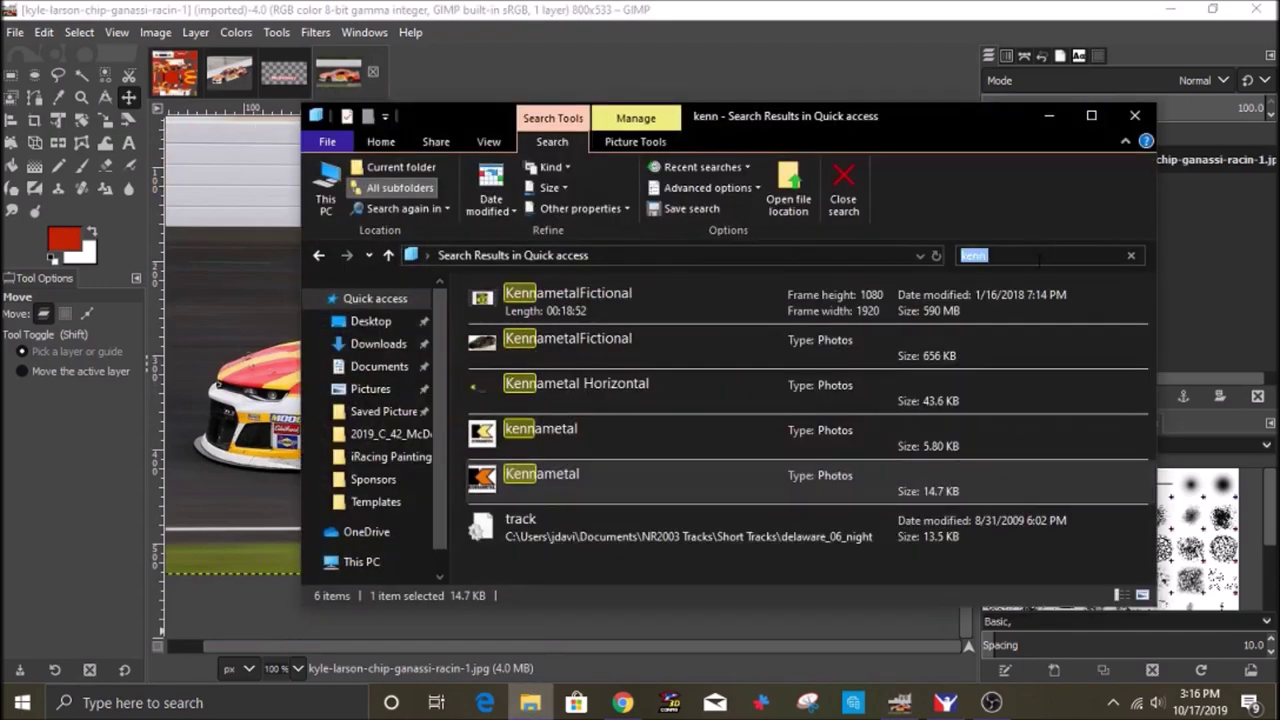
pyautogui.write('kyle')
pyautogui.scroll(-10, 663, 458)
pyautogui.rightClick(513, 388)
pyautogui.moveTo(611, 425)
pyautogui.click(809, 423)
pyautogui.click(1050, 118)
# Add a new layer to the Kyle Larson image and scale down the Kyle Larson.png wordmark layer.
pyautogui.click(999, 397)
pyautogui.click(1111, 640)
pyautogui.scroll(-1, 488, 410)
pyautogui.click(1075, 184)
pyautogui.click(105, 120)
pyautogui.moveTo(315, 342); pyautogui.dragTo(416, 378)
pyautogui.moveTo(587, 404); pyautogui.dragTo(577, 384)
pyautogui.click(903, 248)
# Make the Kyle Larson wordmark's background transparent with Color to Alpha and clean it up with a by-color selection.
pyautogui.click(236, 32)
pyautogui.click(300, 578)
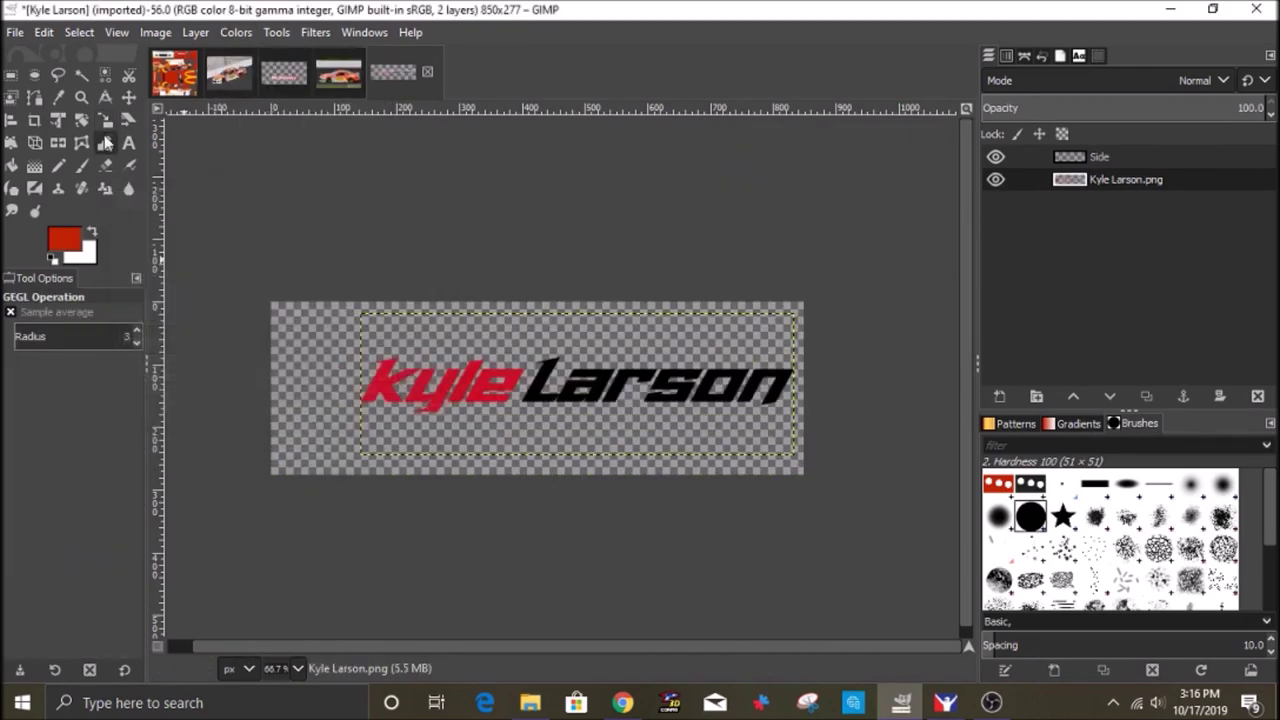
pyautogui.hotkey('shift', 'o')
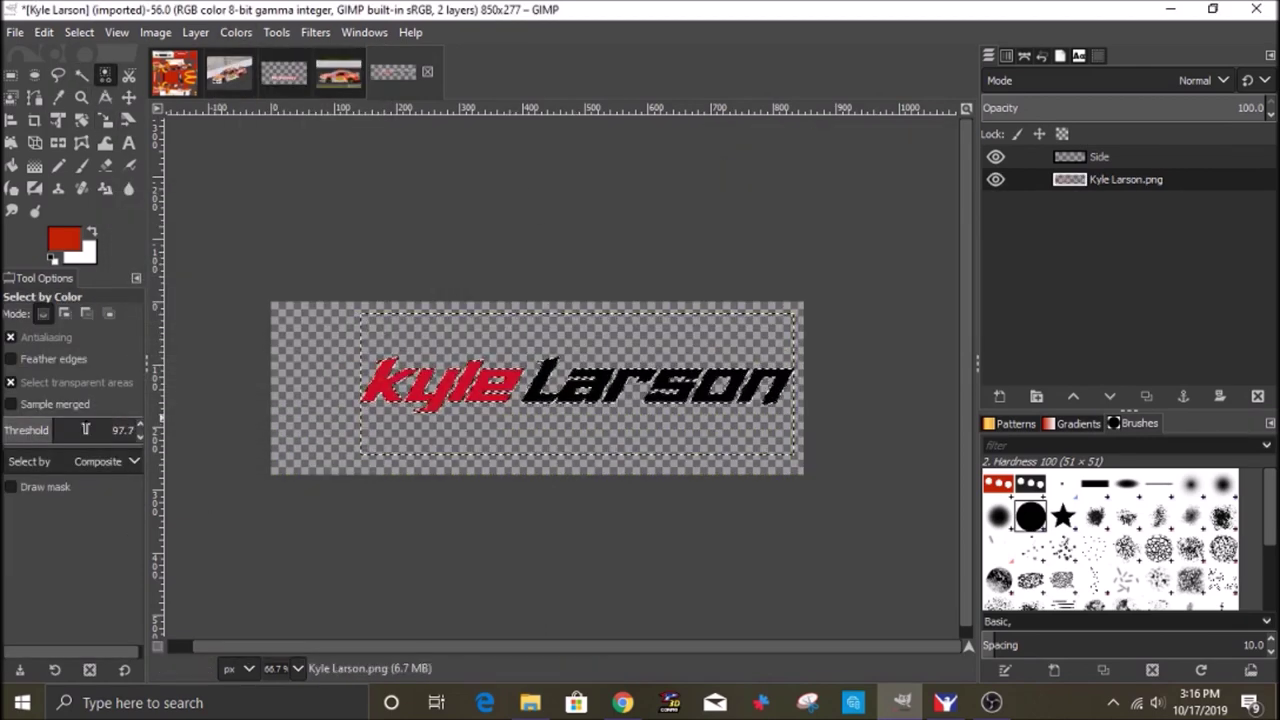
pyautogui.click(79, 32)
pyautogui.click(89, 79)
# Duplicate the Kyle Larson wordmark layer and enlarge one of the two copies slightly.
pyautogui.click(1147, 397)
pyautogui.click(105, 120)
pyautogui.moveTo(752, 446); pyautogui.dragTo(780, 462)
pyautogui.click(903, 248)
pyautogui.scroll(1, 604, 388)
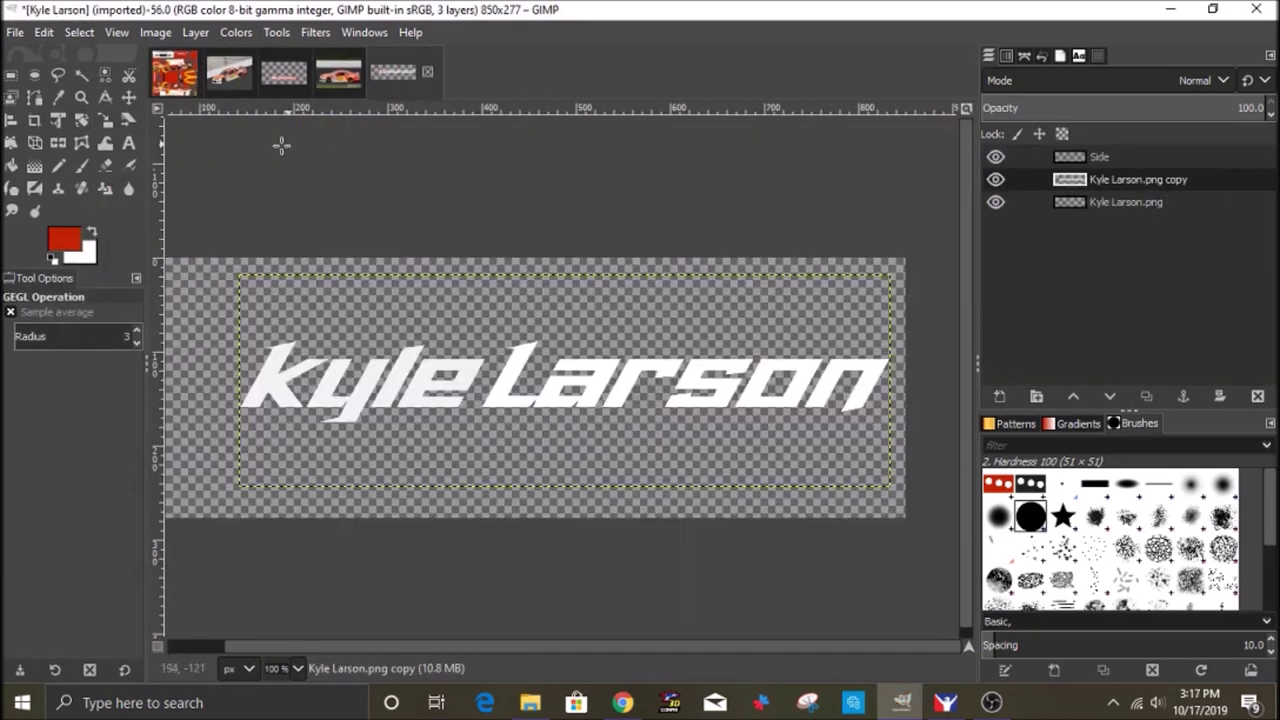
# Select the Kyle Larson lettering by color and fill a white outline behind it on the lower wordmark layer.
pyautogui.hotkey('shift', 'o')
pyautogui.rightClick(264, 395)
pyautogui.click(79, 32)
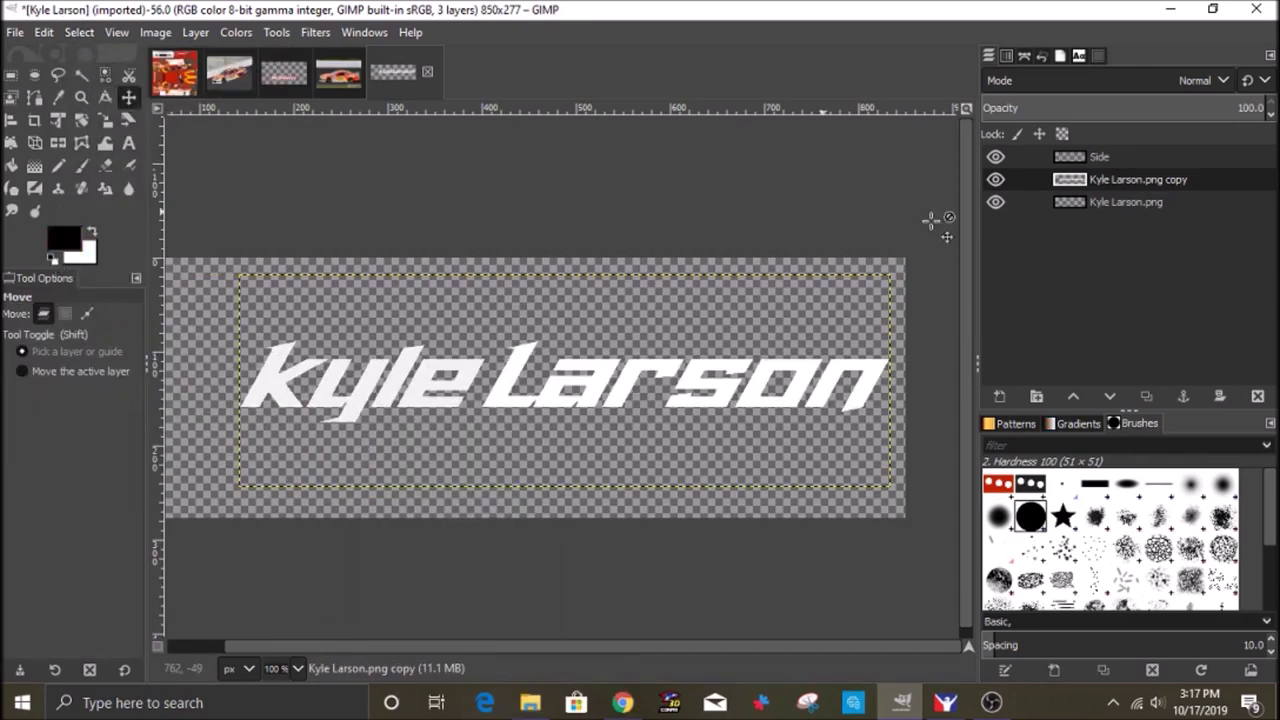
pyautogui.rightClick(523, 410)
pyautogui.moveTo(563, 443)
pyautogui.click(640, 583)
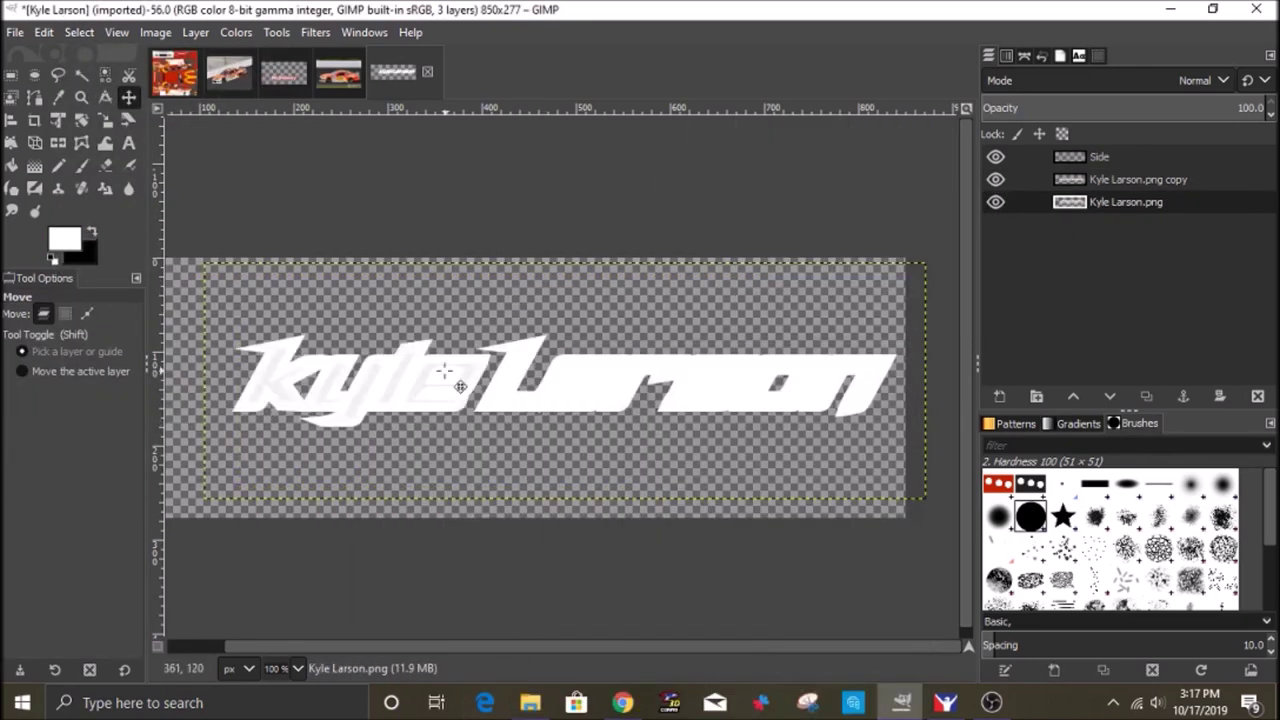
# Stroke a 5 px black solid outline around the Kyle Larson lettering on the lower wordmark layer.
pyautogui.rightClick(391, 372)
pyautogui.moveTo(429, 406)
pyautogui.click(600, 583)
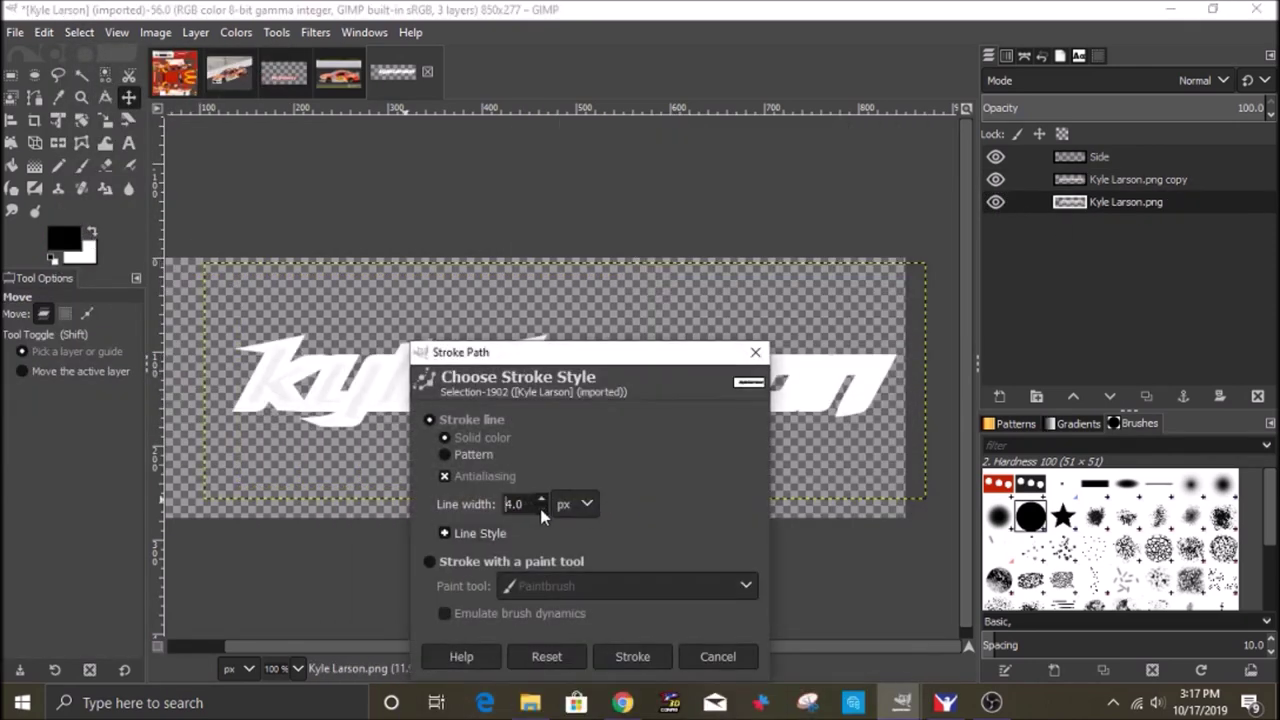
pyautogui.click(632, 656)
pyautogui.rightClick(430, 425)
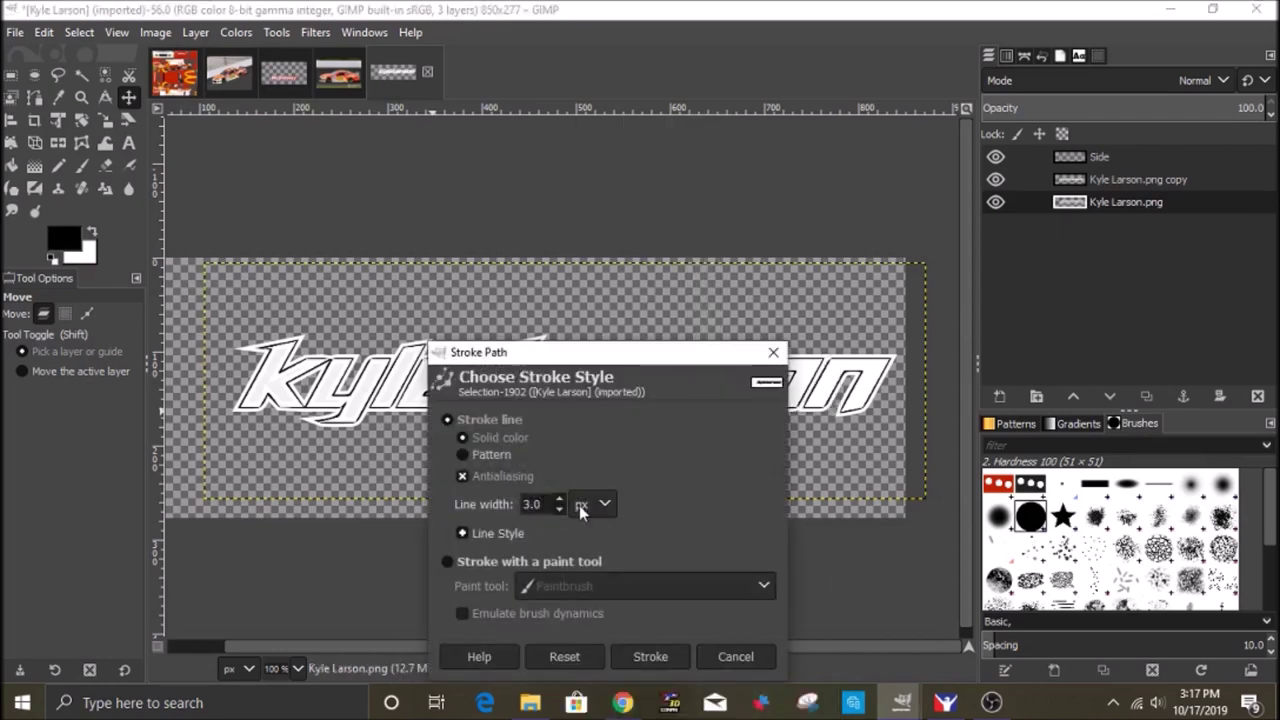
pyautogui.click(630, 660)
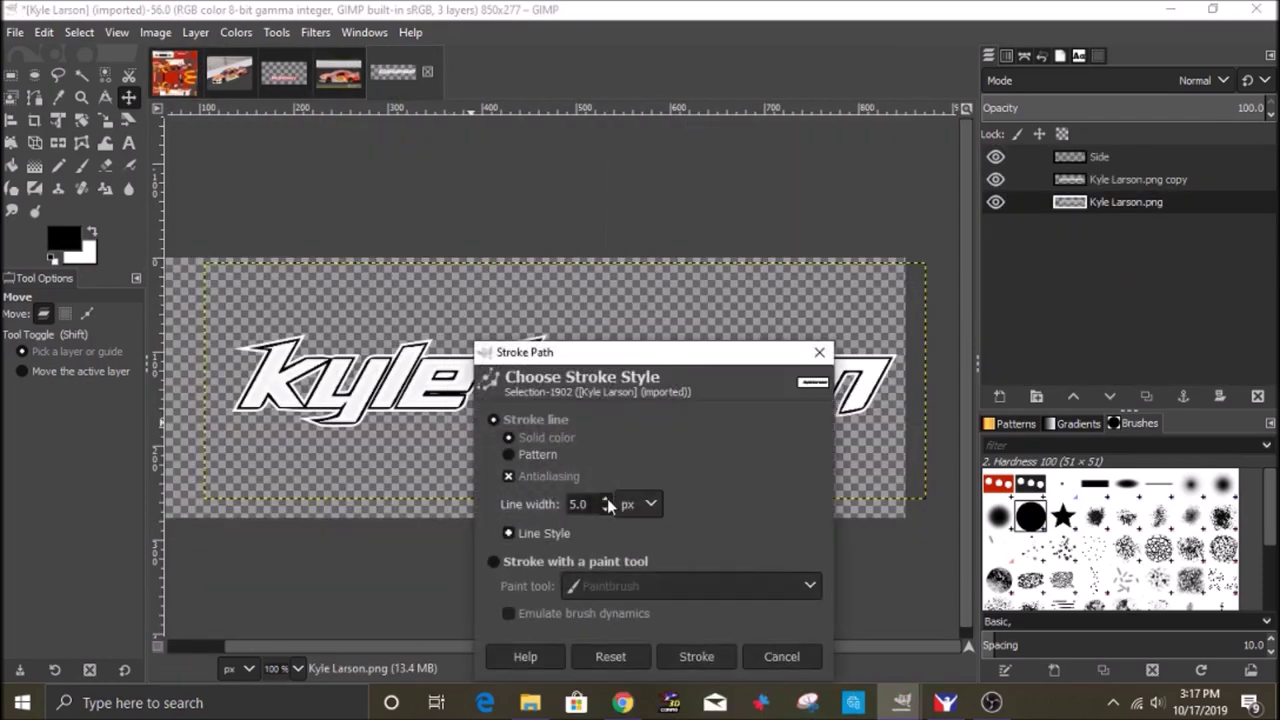
pyautogui.click(696, 656)
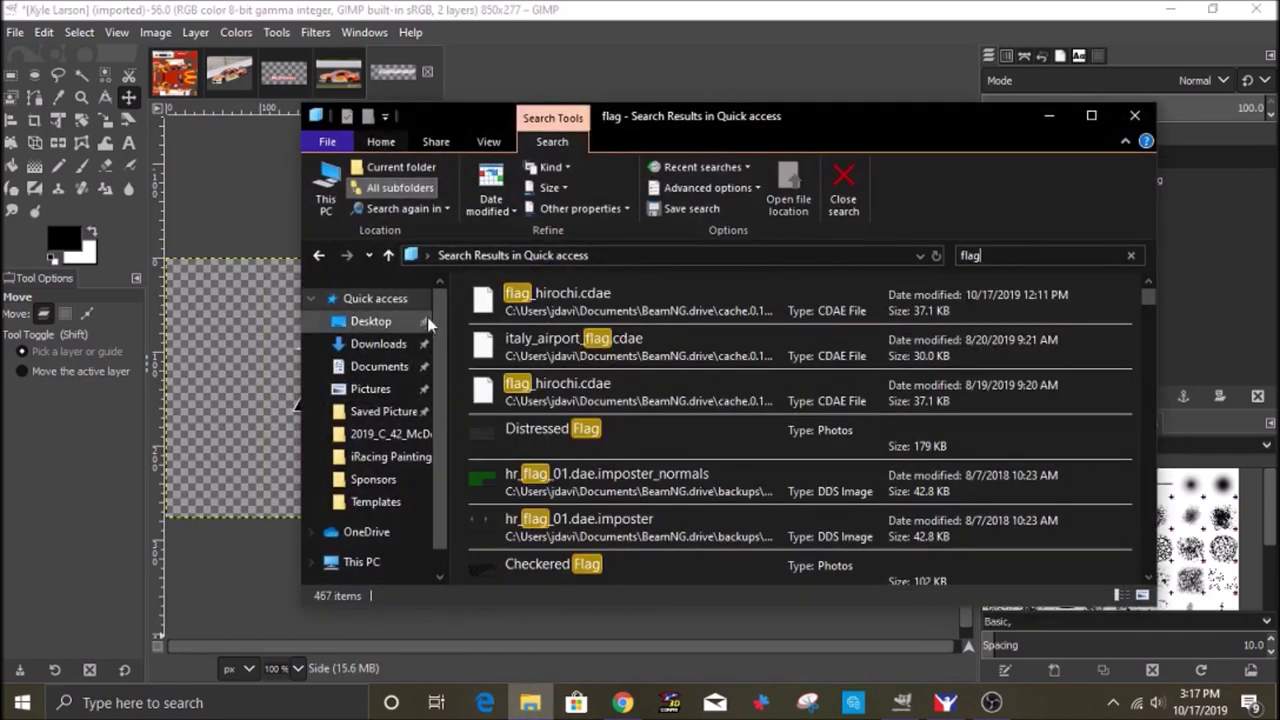
# Find the American Flag image, add it as a layer, and scale it down beside the Kyle Larson lettering.
pyautogui.scroll(-3, 571, 543)
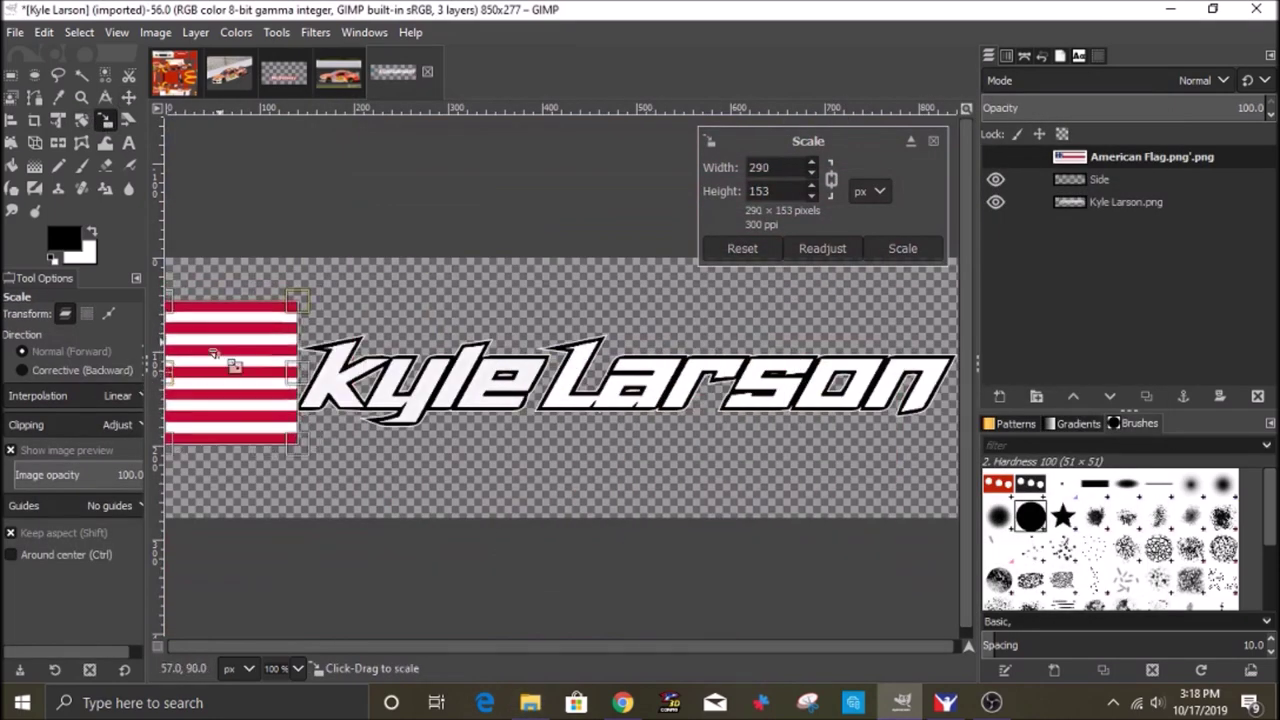
pyautogui.moveTo(212, 352); pyautogui.dragTo(203, 376)
pyautogui.click(902, 248)
pyautogui.click(129, 97)
pyautogui.moveTo(327, 381); pyautogui.dragTo(337, 381)
pyautogui.click(106, 120)
pyautogui.moveTo(275, 346); pyautogui.dragTo(267, 354)
pyautogui.press('Return')
pyautogui.press('m')
pyautogui.moveTo(340, 382); pyautogui.dragTo(300, 385)
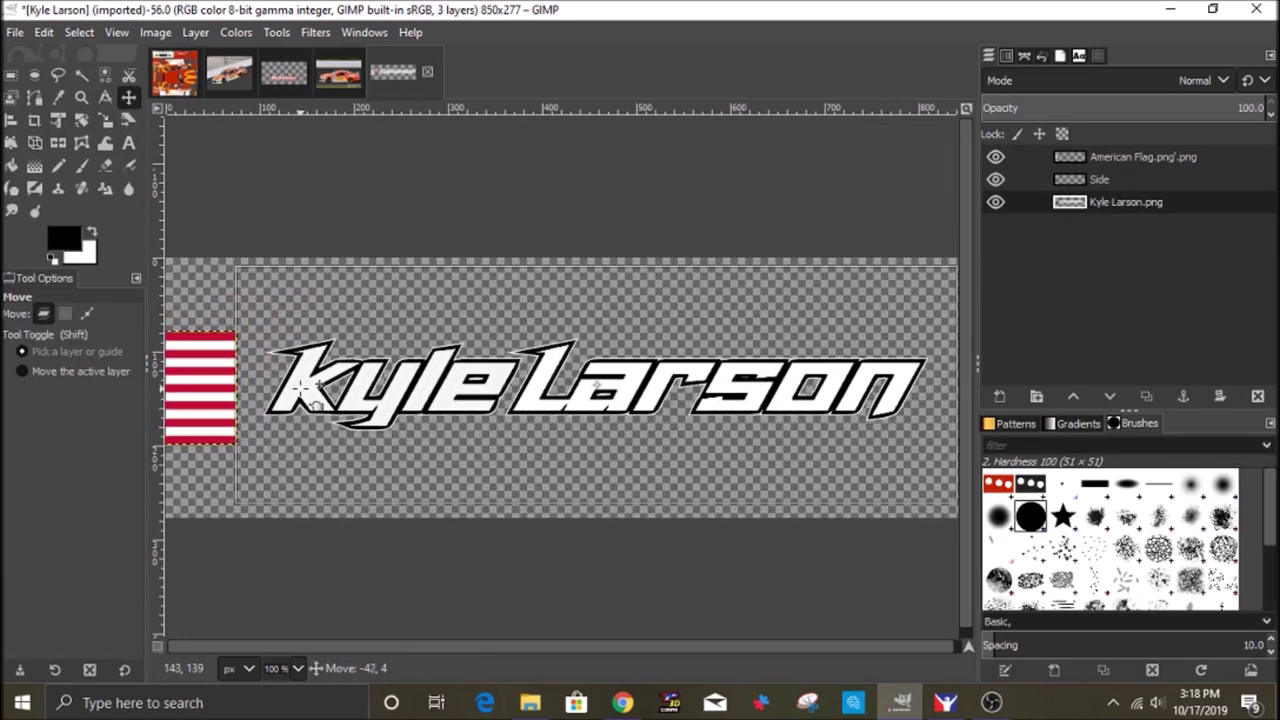
# Merge the American flag into the Kyle Larson.png layer and scale the combined artwork to fit the canvas.
pyautogui.click(1130, 158)
pyautogui.moveTo(1130, 198); pyautogui.dragTo(1128, 194)
pyautogui.click(1126, 203)
pyautogui.rightClick(1088, 182)
pyautogui.click(1128, 222)
pyautogui.moveTo(307, 397); pyautogui.dragTo(480, 355)
pyautogui.click(106, 120)
pyautogui.moveTo(806, 360); pyautogui.dragTo(632, 404)
pyautogui.press('Return')
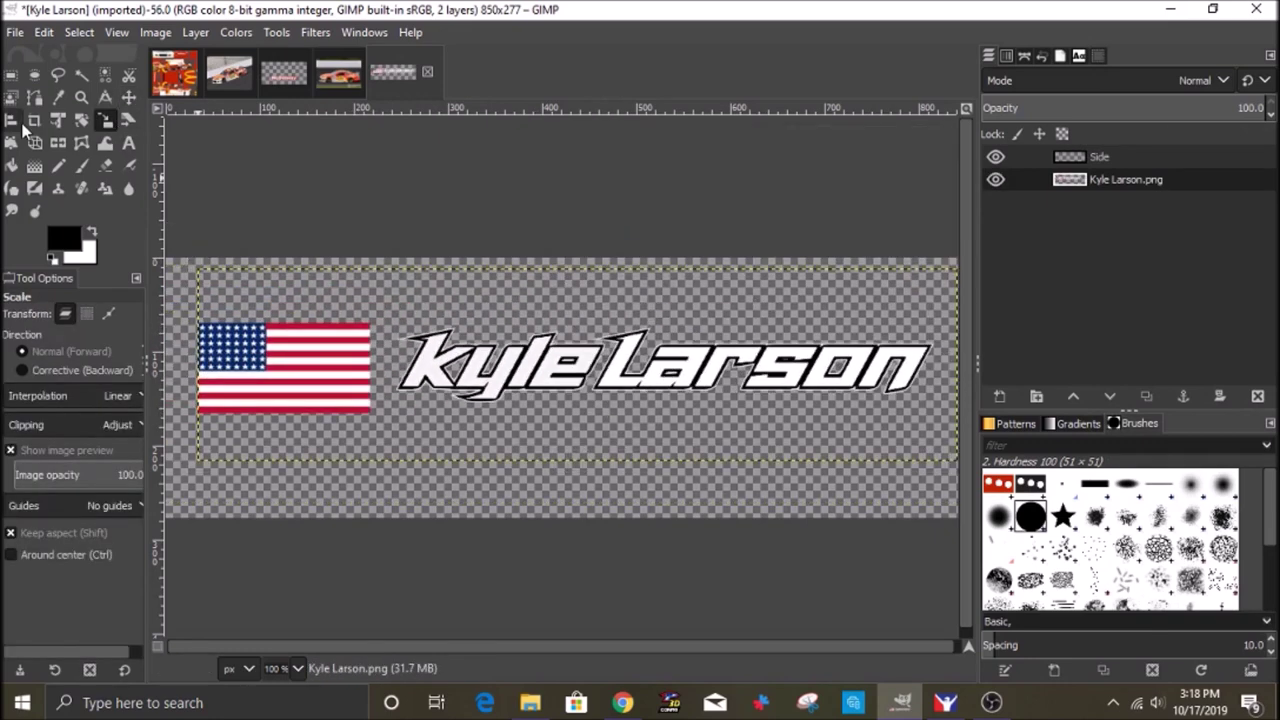
# Crop the Kyle Larson image tightly around the American flag and the lettering.
pyautogui.hotkey('shift', 'c')
pyautogui.moveTo(196, 313); pyautogui.dragTo(933, 434)
pyautogui.moveTo(530, 321); pyautogui.dragTo(532, 332)
pyautogui.moveTo(572, 441); pyautogui.dragTo(576, 415)
pyautogui.moveTo(197, 324); pyautogui.dragTo(912, 415)
pyautogui.scroll(3, 379, 450)
pyautogui.moveTo(384, 321); pyautogui.dragTo(385, 318)
pyautogui.scroll(4, 440, 500)
pyautogui.click(460, 541)
pyautogui.moveTo(491, 646); pyautogui.dragTo(878, 629)
pyautogui.hotkey('ctrl', 'z')
pyautogui.scroll(-3, 722, 372)
pyautogui.moveTo(763, 361); pyautogui.dragTo(178, 450)
pyautogui.scroll(4, 364, 457)
pyautogui.moveTo(380, 412); pyautogui.dragTo(381, 405)
pyautogui.scroll(-3, 382, 402)
pyautogui.moveTo(393, 293); pyautogui.dragTo(393, 287)
pyautogui.moveTo(574, 646); pyautogui.dragTo(794, 640)
pyautogui.click(830, 375)
# Copy the flag-and-name layer into the 2019_C_42_McDelivery paint and rotate it 180 degrees.
pyautogui.moveTo(1160, 182); pyautogui.dragTo(580, 410)
pyautogui.moveTo(610, 542)
pyautogui.moveTo(731, 584)
pyautogui.click(980, 642)
# Scale down the flag-and-name logo and position it along the upper roof edge beside the pillar sponsor logos.
pyautogui.click(105, 120)
pyautogui.scroll(2, 603, 439)
pyautogui.moveTo(440, 360); pyautogui.dragTo(684, 328)
pyautogui.moveTo(671, 303); pyautogui.dragTo(641, 224)
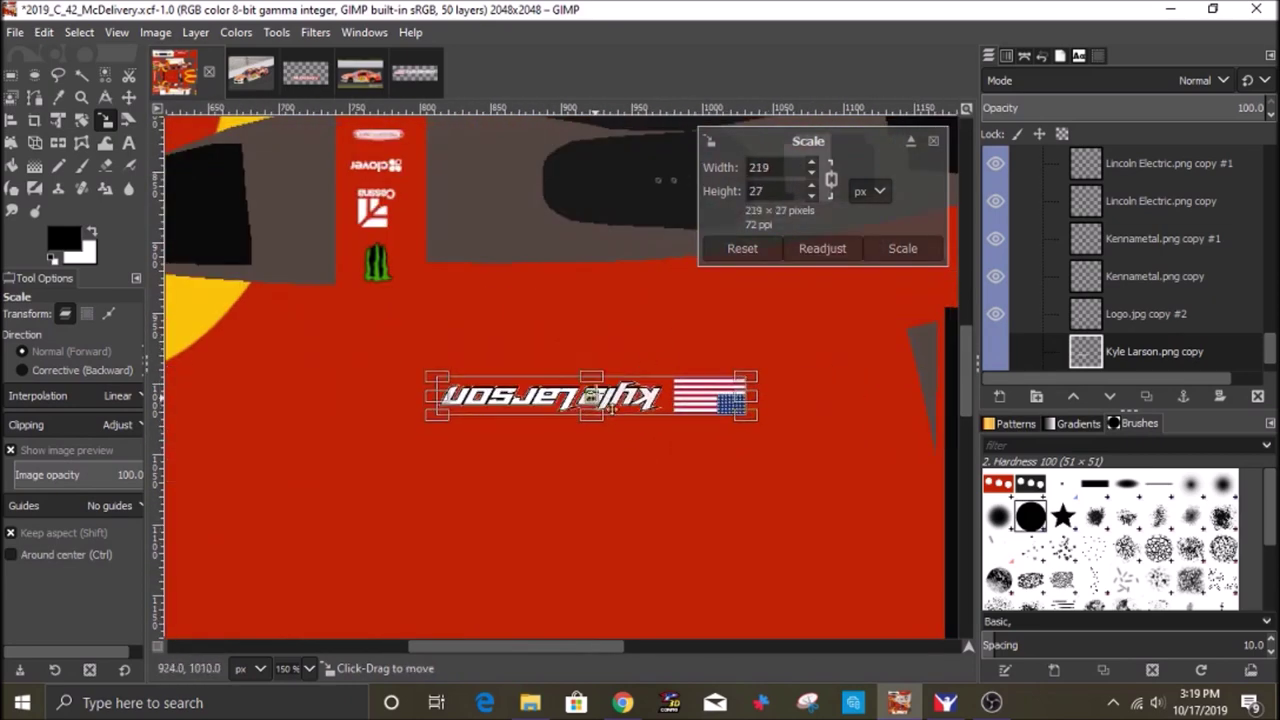
pyautogui.click(903, 248)
pyautogui.moveTo(730, 334); pyautogui.dragTo(704, 331)
pyautogui.click(663, 280)
pyautogui.click(903, 248)
# Export the updated car paint and switch to iRacing to view it on the car.
pyautogui.click(15, 32)
pyautogui.click(90, 288)
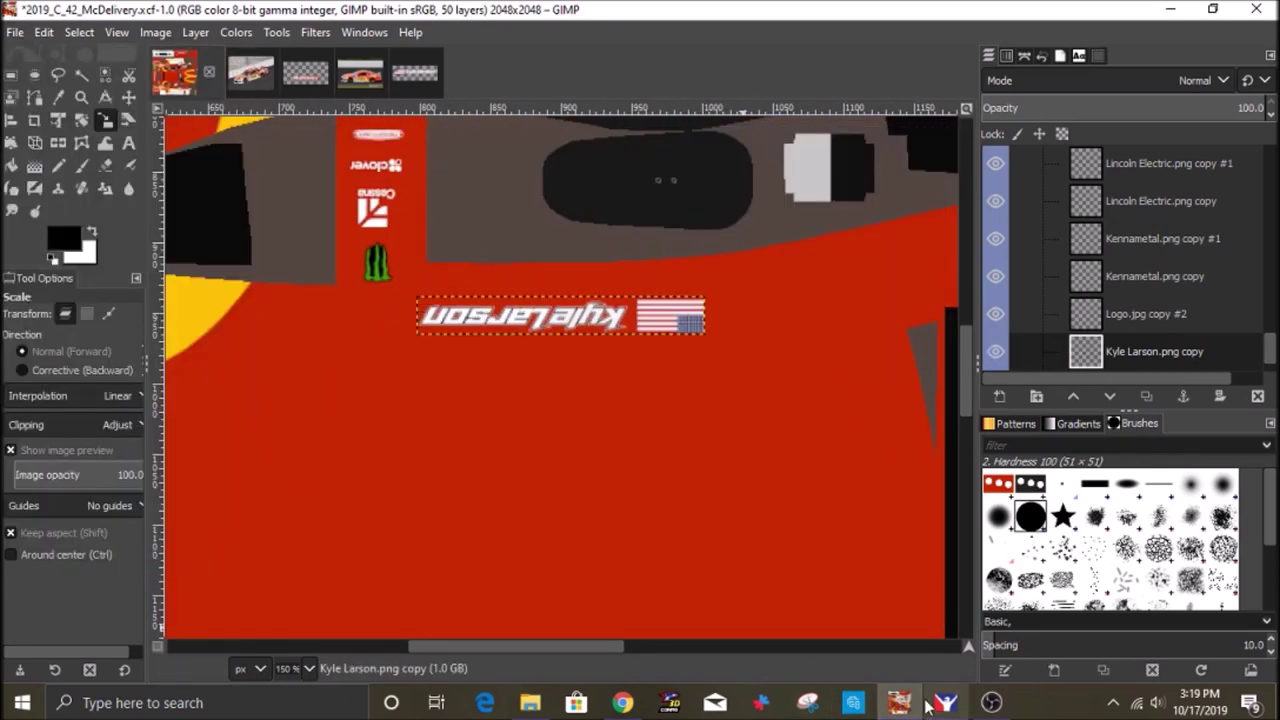
pyautogui.click(945, 702)
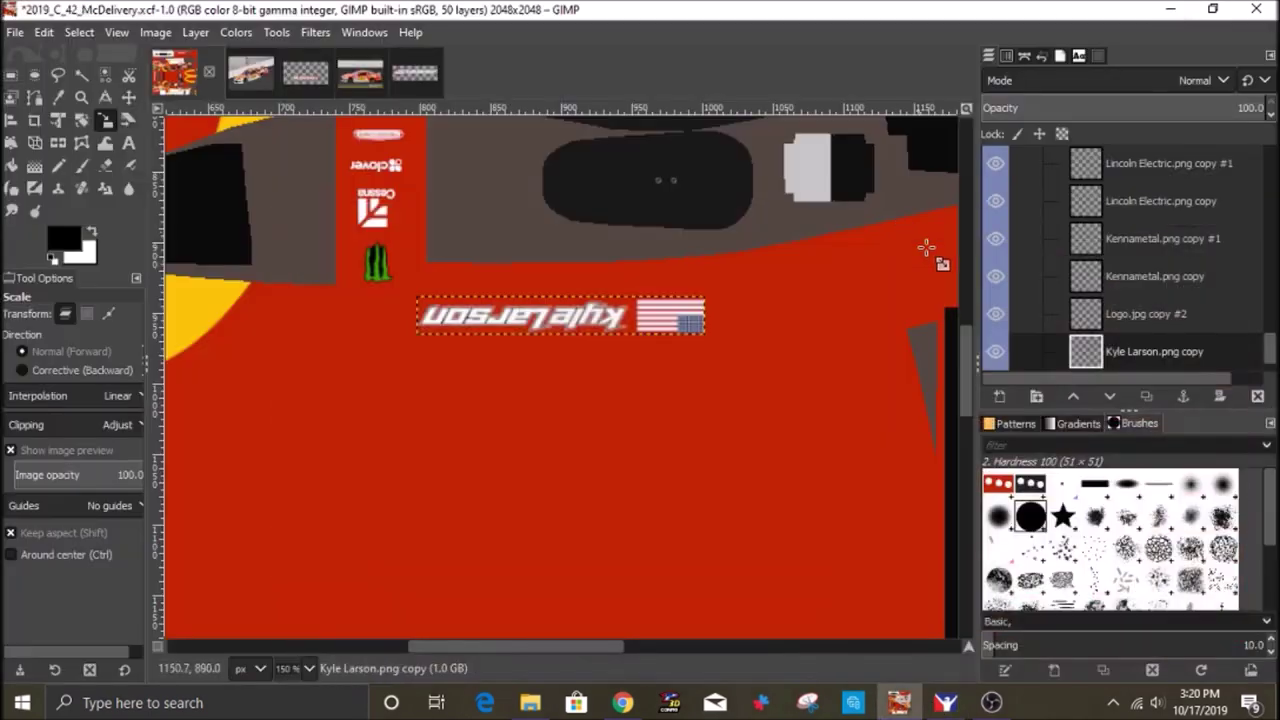
# Duplicate the Kyle Larson logo, rotate the copy 180 degrees, and move it to the opposite roof edge.
pyautogui.rightClick(308, 207)
pyautogui.moveTo(352, 335)
pyautogui.moveTo(560, 581)
pyautogui.click(745, 650)
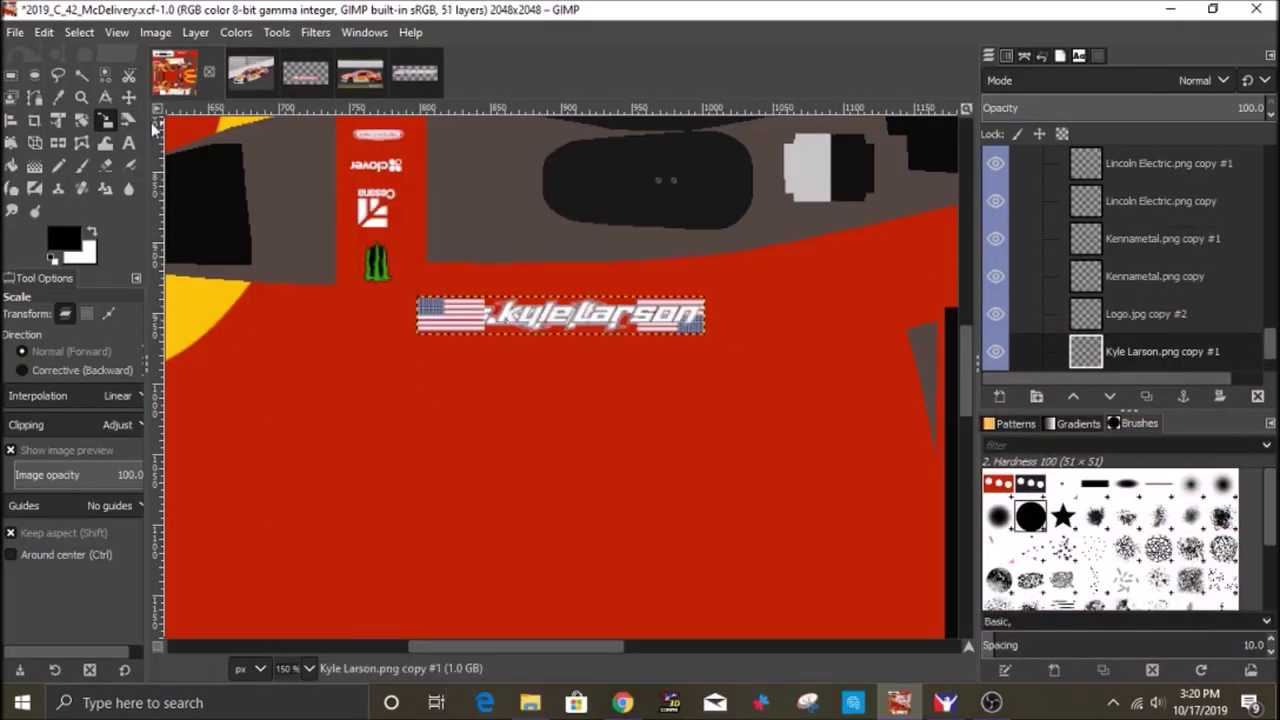
pyautogui.click(129, 97)
pyautogui.moveTo(433, 309); pyautogui.dragTo(402, 712)
# Export the paint again and inspect the Kyle Larson name and rear of the car in iRacing.
pyautogui.click(15, 32)
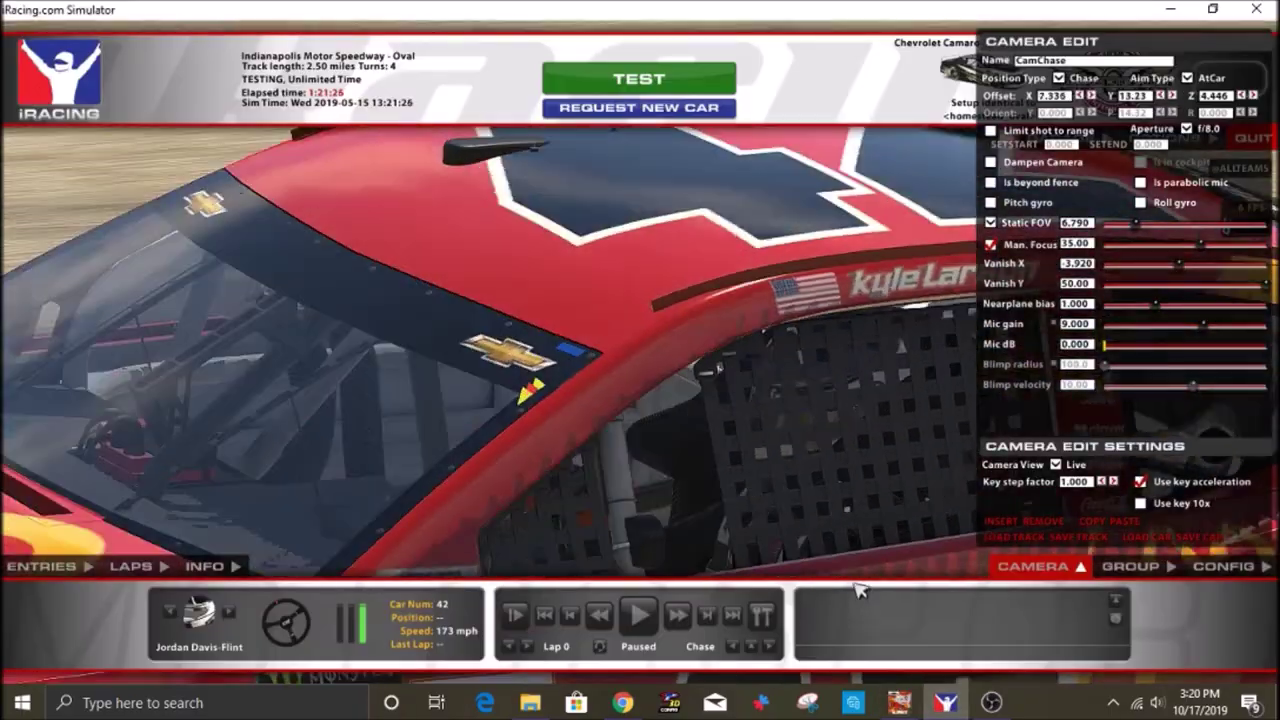
pyautogui.press('a')
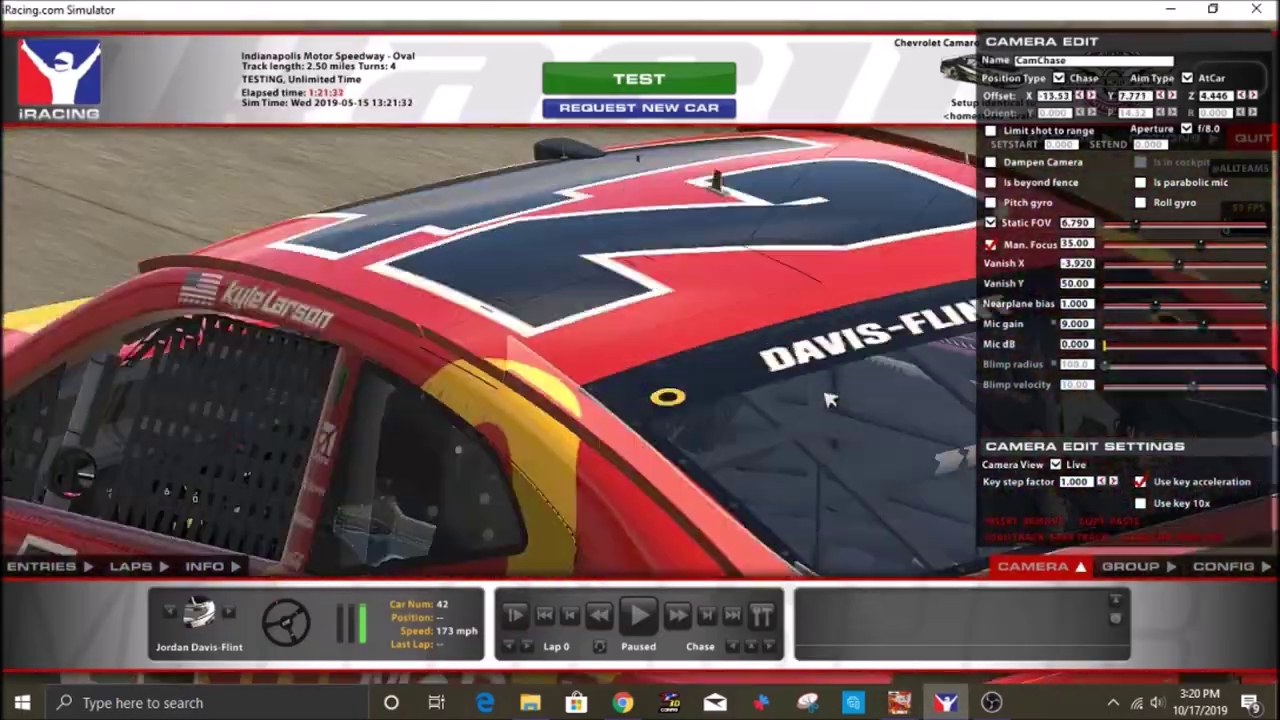
pyautogui.moveTo(1135, 224); pyautogui.dragTo(1167, 224)
pyautogui.moveTo(1264, 285); pyautogui.dragTo(1198, 286)
pyautogui.press('a')
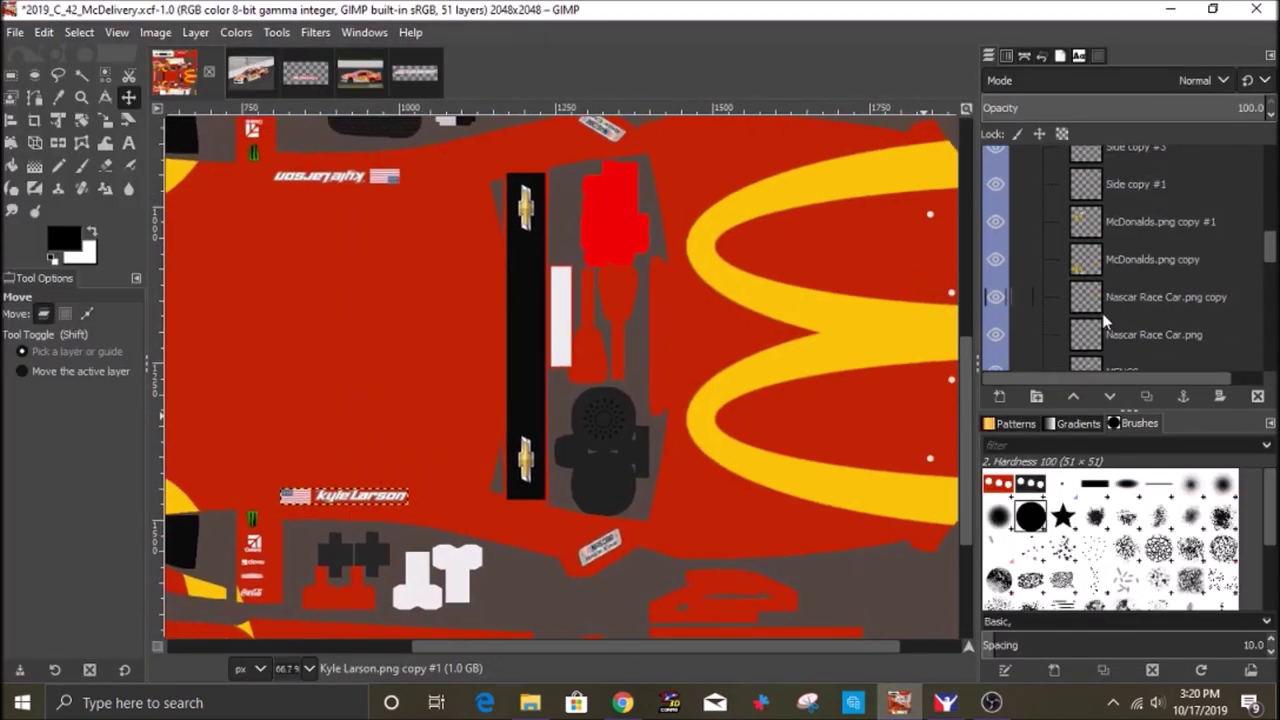
# Select the Windshield Banners layer in the car paint and open the Monster Logo image found by searching for "monster".
pyautogui.scroll(2, 1093, 318)
pyautogui.click(1130, 247)
pyautogui.click(530, 703)
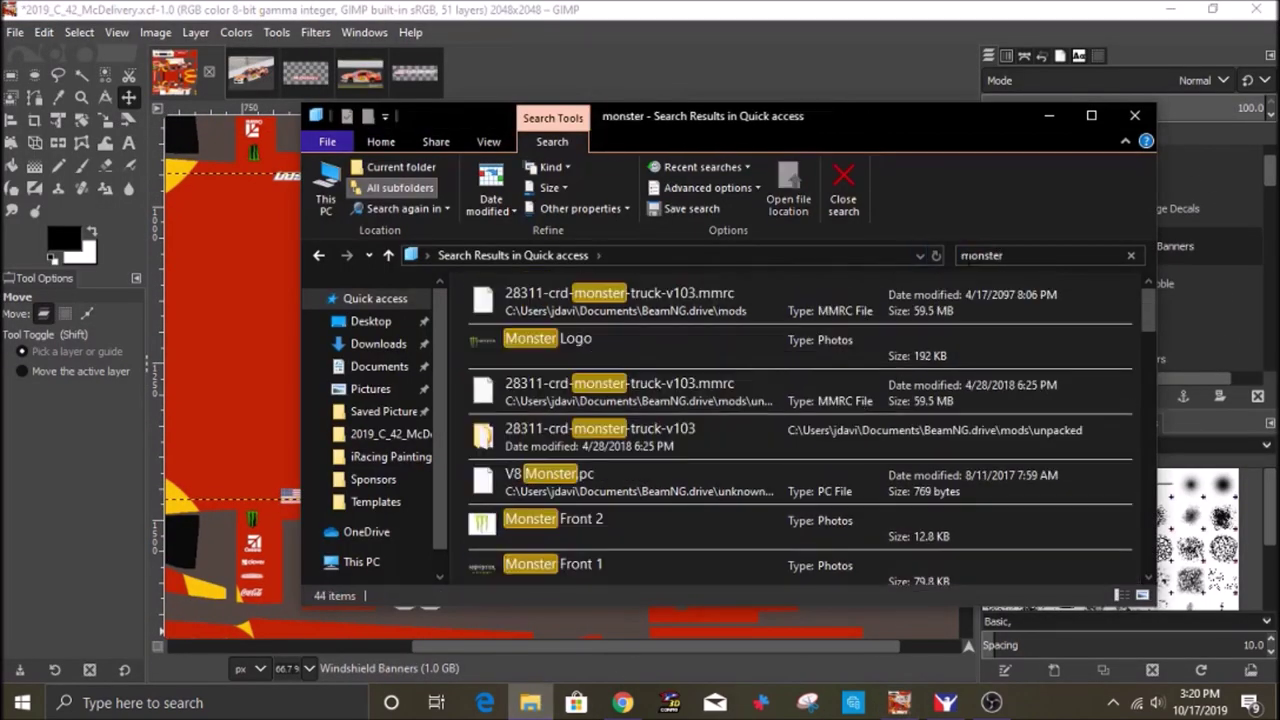
pyautogui.click(568, 350)
pyautogui.rightClick(586, 350)
pyautogui.moveTo(697, 428)
pyautogui.click(940, 444)
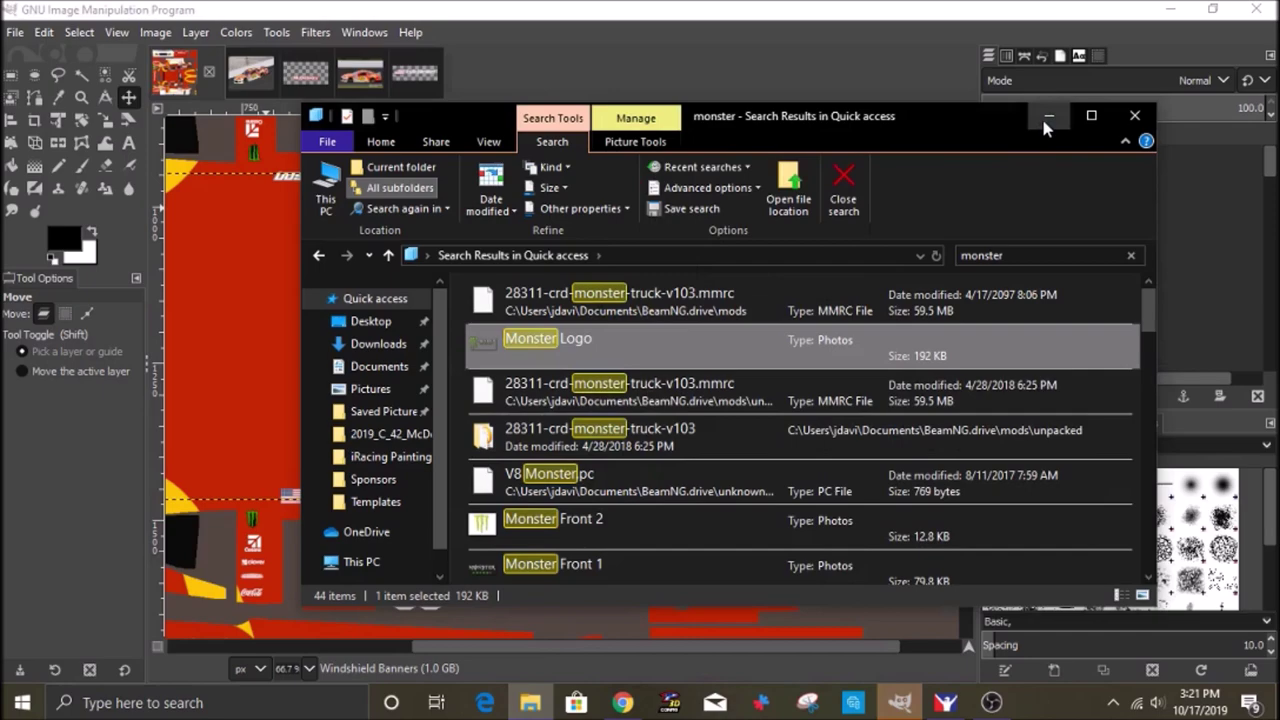
pyautogui.click(1048, 118)
# Scale down the Monster Logo.png layer within its canvas.
pyautogui.hotkey('shift', 's')
pyautogui.moveTo(654, 289); pyautogui.dragTo(438, 366)
pyautogui.press('Return')
pyautogui.click(244, 87)
pyautogui.click(469, 72)
# Copy the green Monster M onto its own layer with a freehand selection and move it to the wordmark's opposite side.
pyautogui.press('f')
pyautogui.click(383, 248)
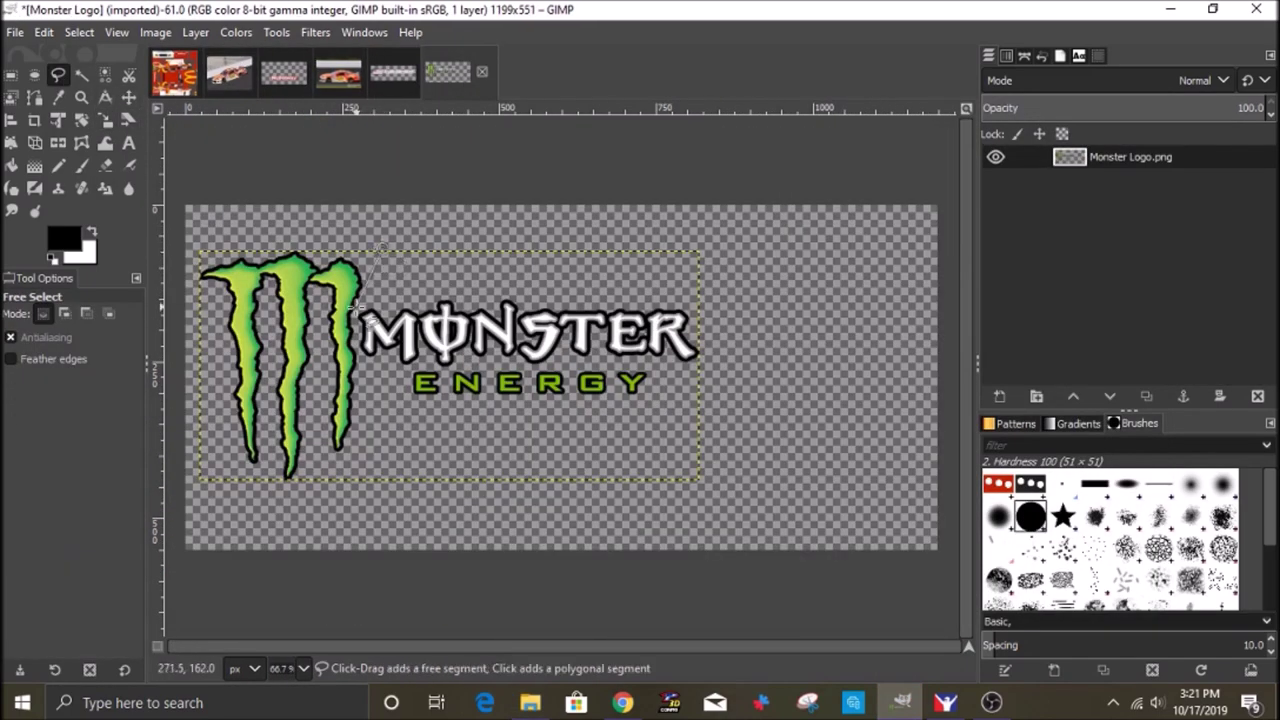
pyautogui.click(378, 248)
pyautogui.press('Return')
pyautogui.hotkey('ctrl', 'c')
pyautogui.hotkey('ctrl', 'v')
pyautogui.hotkey('ctrl', 'shift', 'n')
pyautogui.press('m')
pyautogui.moveTo(225, 122); pyautogui.dragTo(245, 251)
pyautogui.moveTo(251, 315); pyautogui.dragTo(820, 316)
pyautogui.moveTo(428, 354)
pyautogui.mouseDown()
pyautogui.moveTo(494, 354)
pyautogui.moveTo(463, 354)
pyautogui.mouseUp()
# Outline the original green M on the Monster Logo.png layer, cut it out, and clear the selection.
pyautogui.press('f')
pyautogui.click(400, 478)
pyautogui.click(220, 490)
pyautogui.click(210, 212)
pyautogui.click(420, 250)
pyautogui.click(1131, 180)
pyautogui.hotkey('ctrl', 'x')
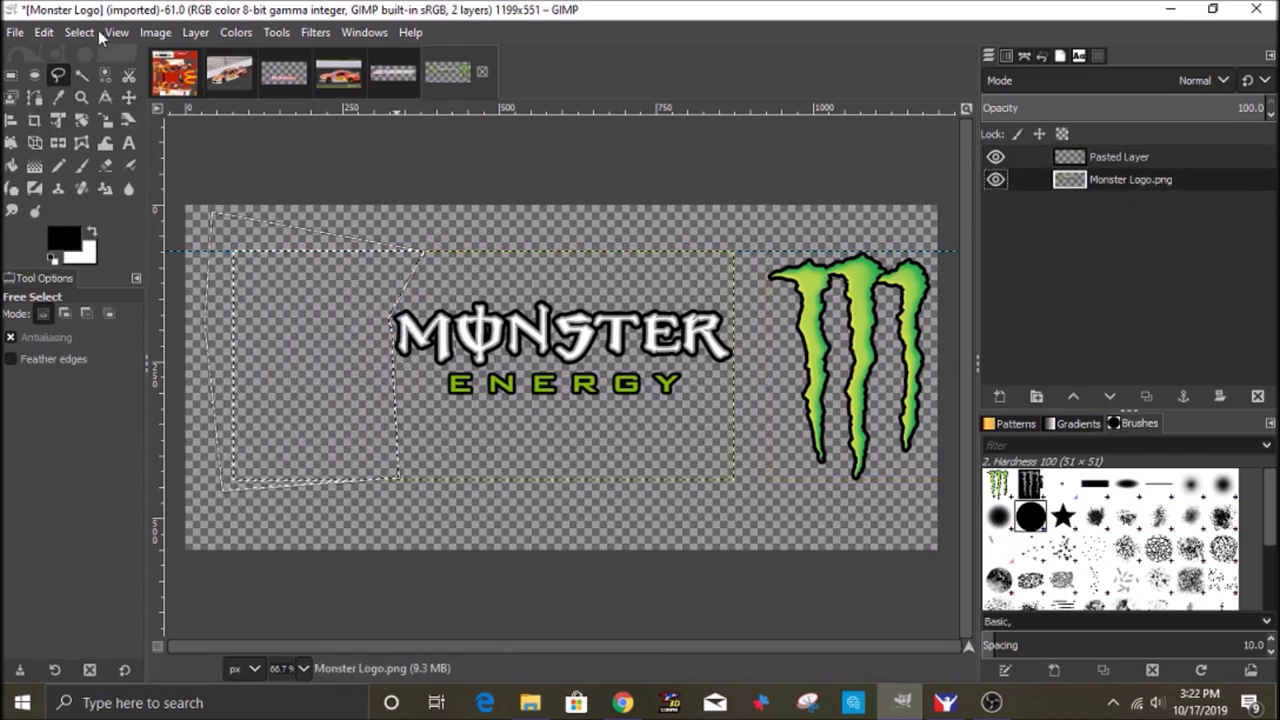
pyautogui.click(79, 33)
pyautogui.click(98, 78)
# Crop the Monster Energy wordmark closely and copy its layer into the car paint.
pyautogui.click(129, 98)
pyautogui.rightClick(448, 297)
pyautogui.click(522, 147)
pyautogui.hotkey('ctrl', 'v')
pyautogui.rightClick(1144, 186)
pyautogui.click(1020, 135)
pyautogui.moveTo(489, 326); pyautogui.dragTo(284, 326)
pyautogui.moveTo(577, 355); pyautogui.dragTo(581, 355)
pyautogui.moveTo(1150, 201); pyautogui.dragTo(494, 266)
pyautogui.rightClick(475, 324)
pyautogui.click(35, 120)
pyautogui.moveTo(444, 302); pyautogui.dragTo(811, 428)
pyautogui.moveTo(456, 356); pyautogui.dragTo(482, 356)
pyautogui.press('Return')
# Rotate the Monster Energy wordmark layer 90 degrees counter-clockwise in the car paint.
pyautogui.rightClick(323, 243)
pyautogui.moveTo(390, 380)
pyautogui.moveTo(512, 585)
pyautogui.click(747, 621)
# Scale the Monster Energy wordmark to 66 × 178 px and center it on the black windshield banner.
pyautogui.click(106, 120)
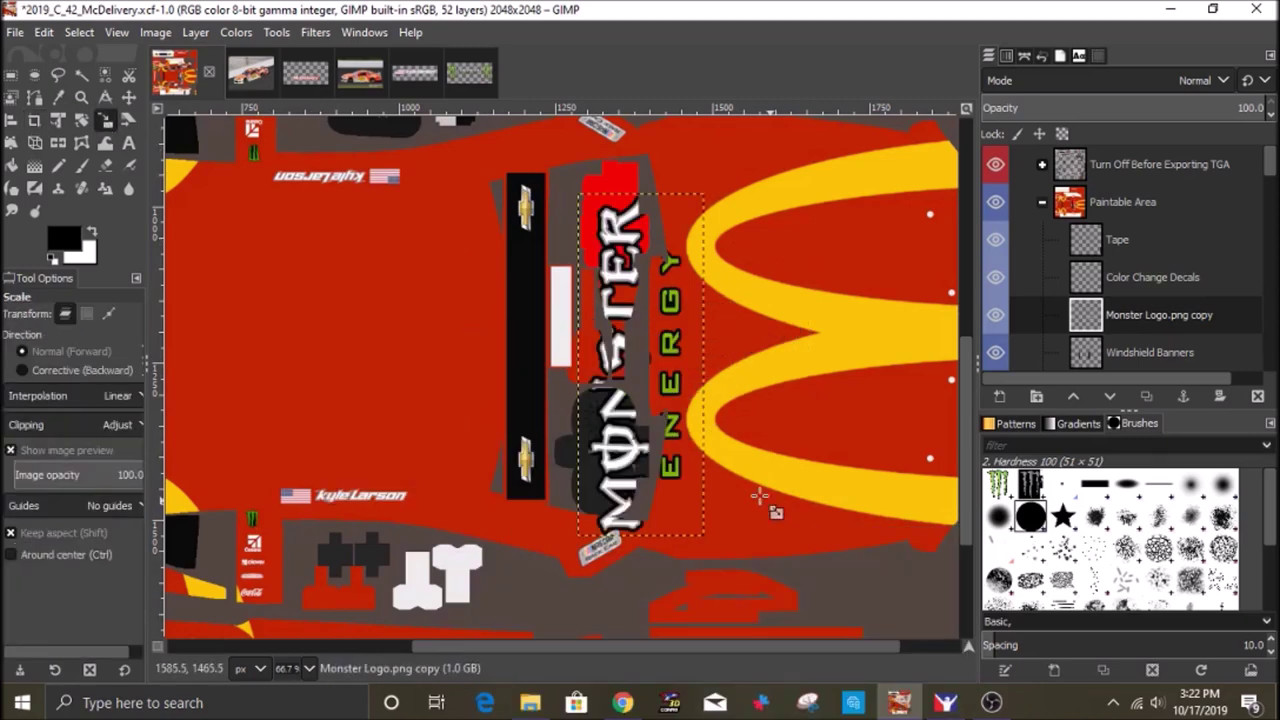
pyautogui.click(797, 524)
pyautogui.moveTo(703, 534); pyautogui.dragTo(627, 328)
pyautogui.moveTo(602, 261); pyautogui.dragTo(520, 321)
pyautogui.moveTo(519, 267); pyautogui.dragTo(519, 296)
pyautogui.press('Return')
pyautogui.press('m')
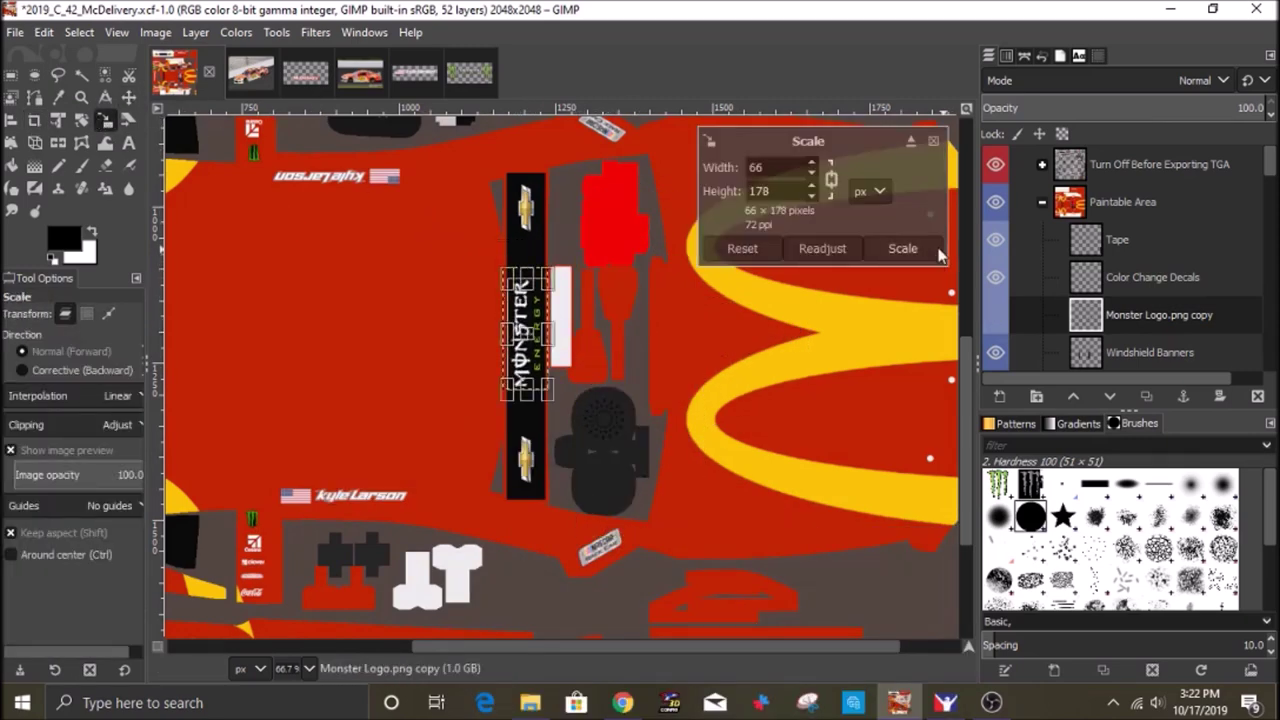
pyautogui.press('Return')
pyautogui.press('m')
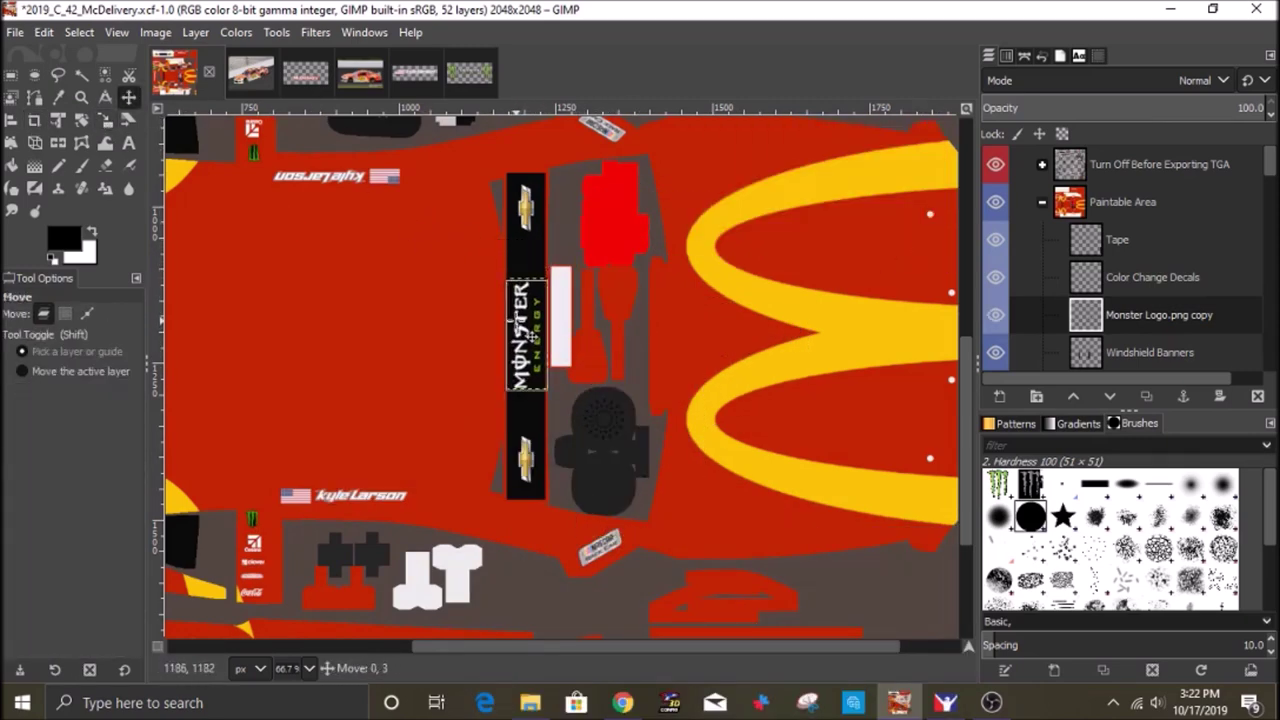
# Rotate the pasted green Monster M 90 degrees counter-clockwise and scale it onto the banner above the wordmark.
pyautogui.rightClick(519, 343)
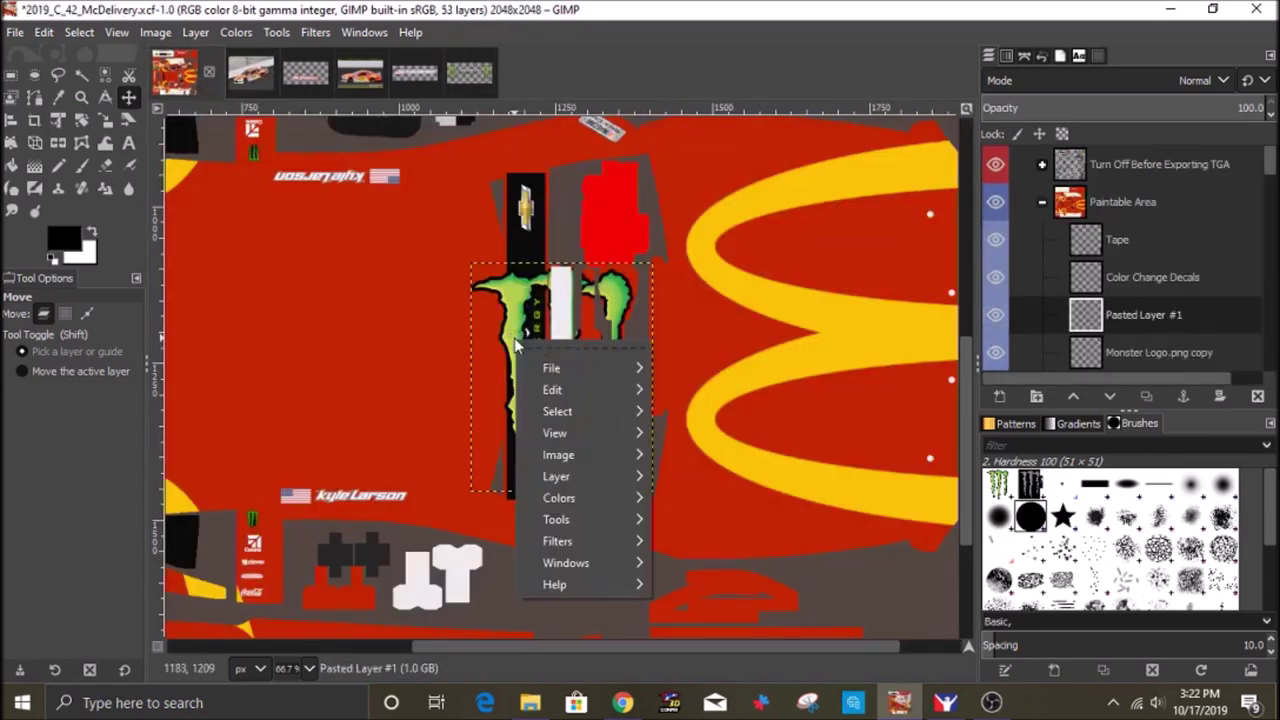
pyautogui.moveTo(556, 476)
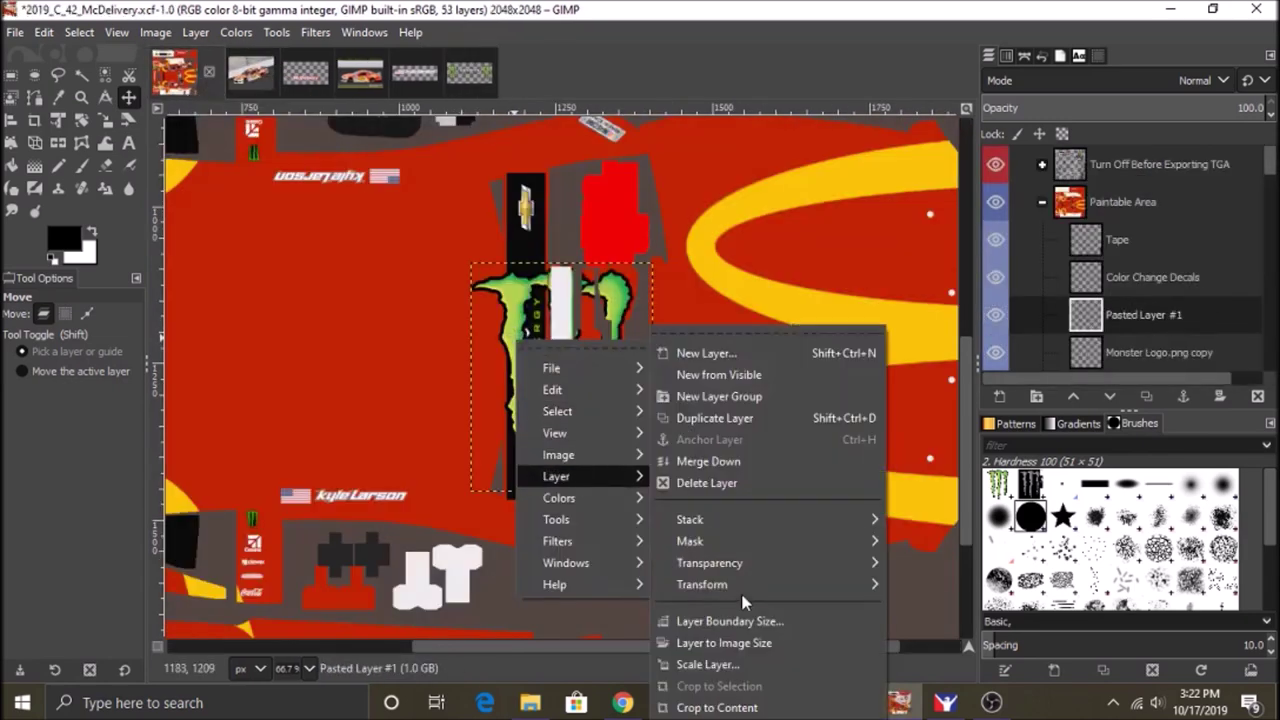
pyautogui.click(950, 630)
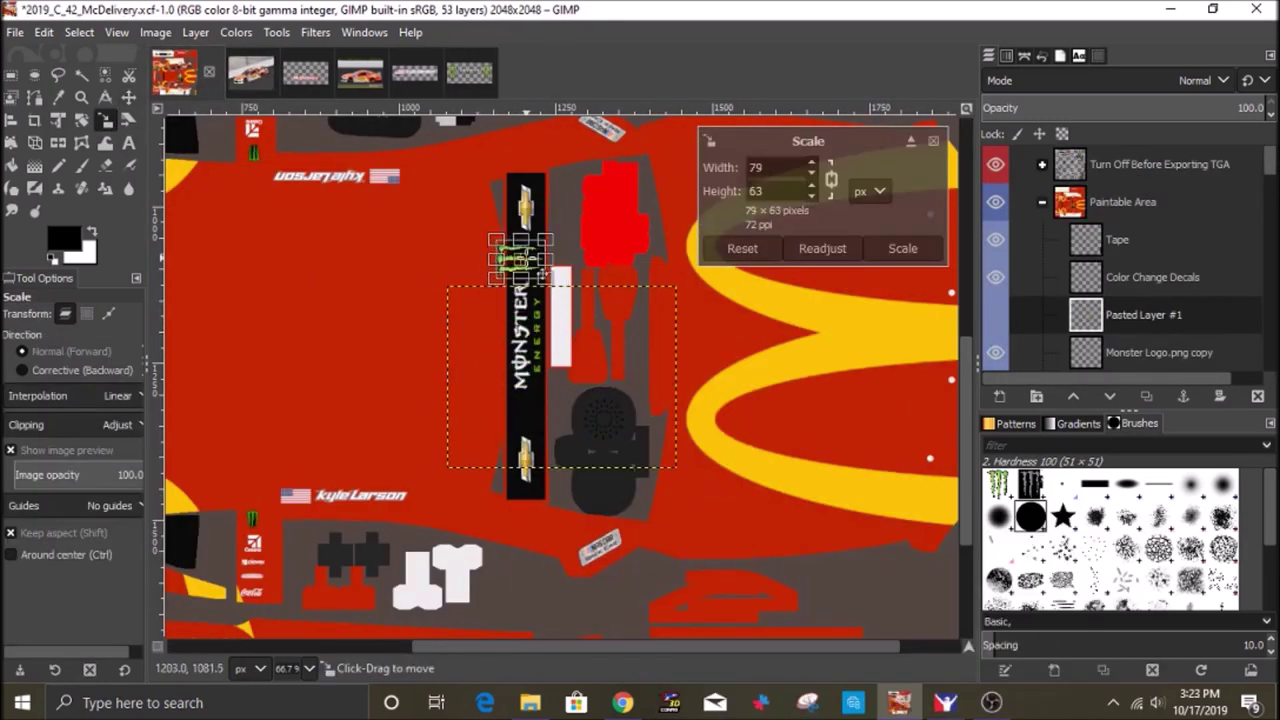
pyautogui.press('Return')
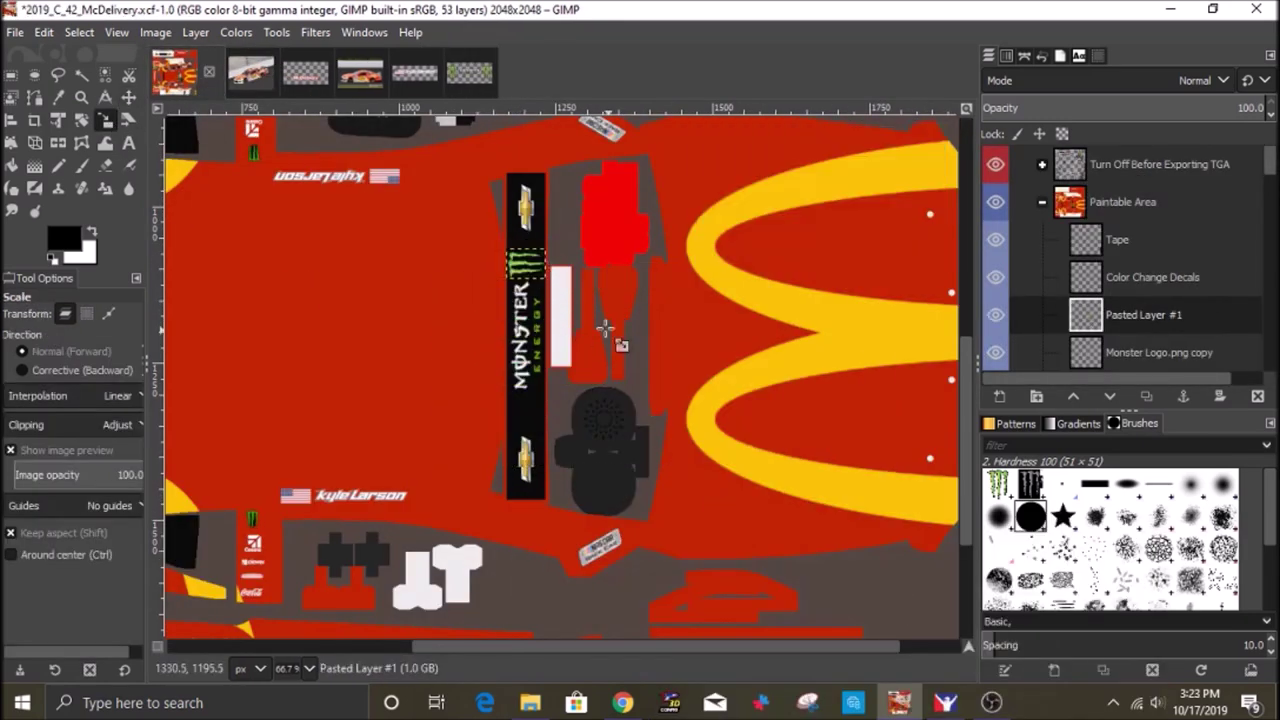
# Paste a second green Monster M onto the windshield banner and align it below the wordmark.
pyautogui.press('1')
pyautogui.press('m')
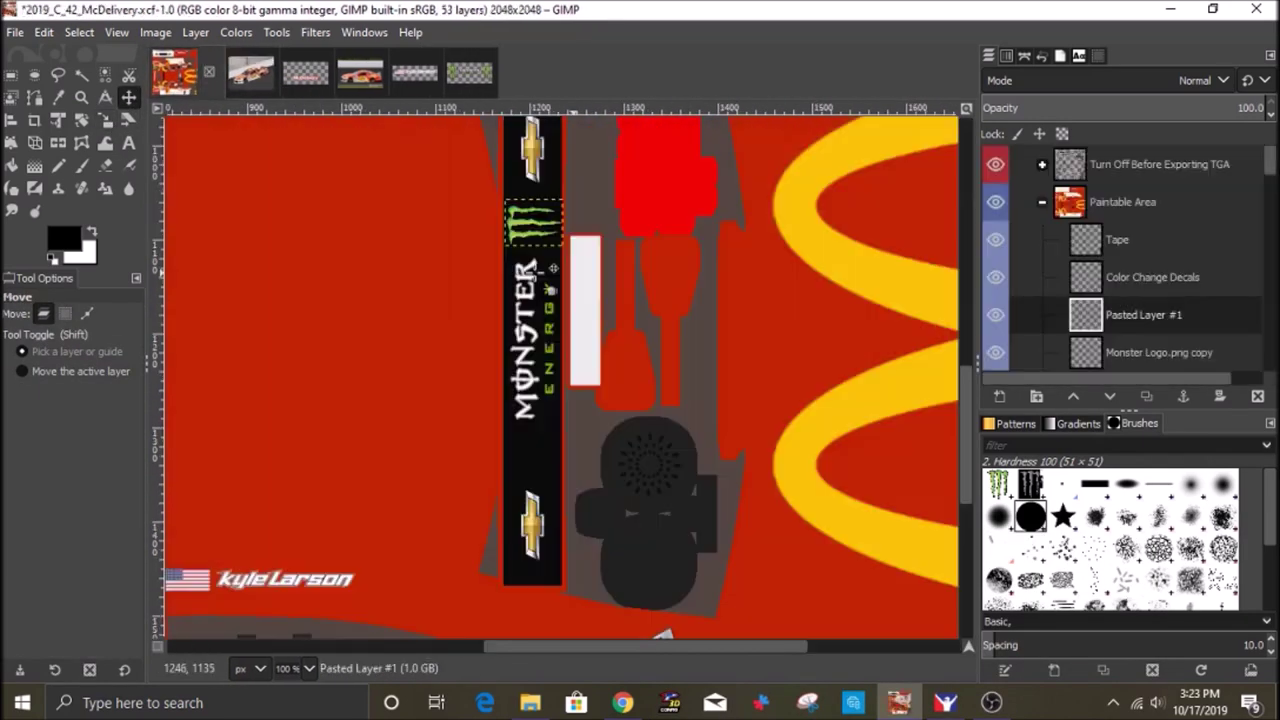
pyautogui.hotkey('ctrl', 'v')
pyautogui.moveTo(524, 224); pyautogui.dragTo(521, 470)
pyautogui.click(534, 330)
pyautogui.click(534, 448)
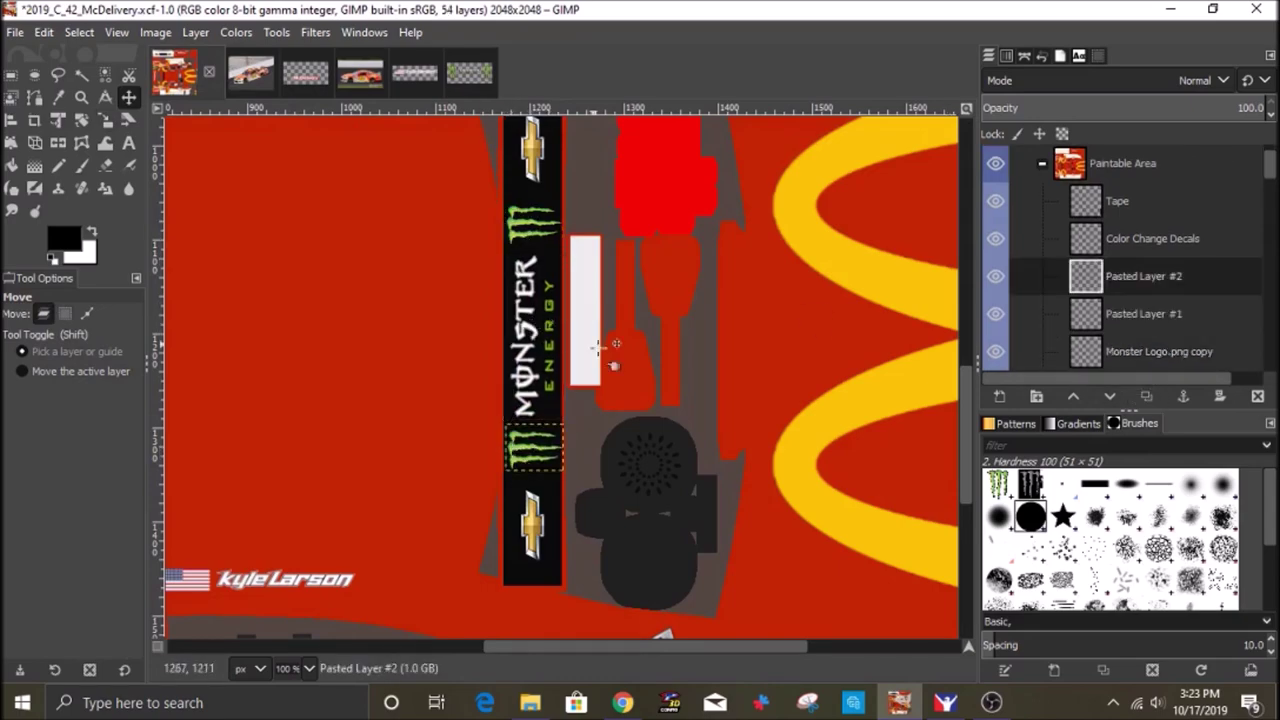
# Export the paint, reload it in iRacing to check the windshield banner, and return to GIMP.
pyautogui.scroll(-8, 1130, 290)
pyautogui.click(15, 33)
pyautogui.click(62, 298)
pyautogui.click(945, 703)
pyautogui.hotkey('ctrl', 'r')
pyautogui.moveTo(685, 375); pyautogui.dragTo(828, 327)
pyautogui.click(1170, 9)
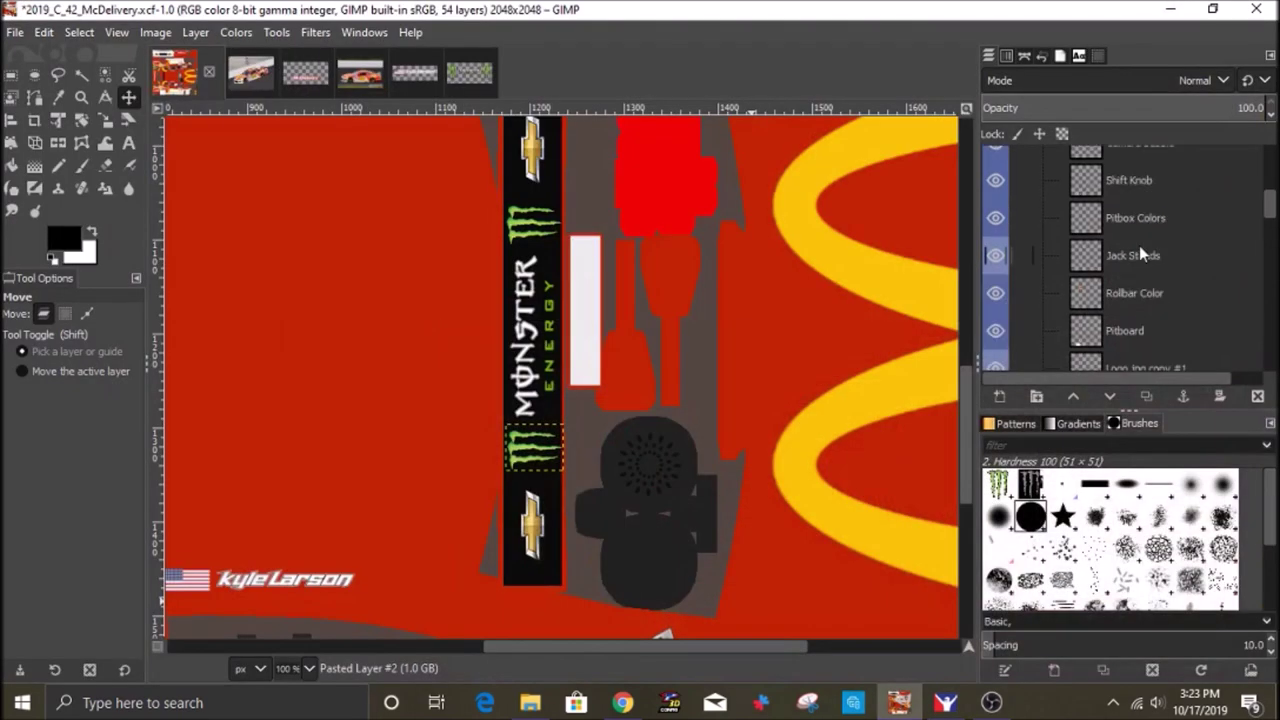
# Scale the Monster Logo.png copy wordmark to 61 × 164 px and center it between the two green M logos.
pyautogui.scroll(8, 1139, 245)
pyautogui.click(1160, 350)
pyautogui.scroll(-1, 1163, 325)
pyautogui.click(1160, 352)
pyautogui.click(105, 120)
pyautogui.click(538, 331)
pyautogui.moveTo(555, 344); pyautogui.dragTo(552, 350)
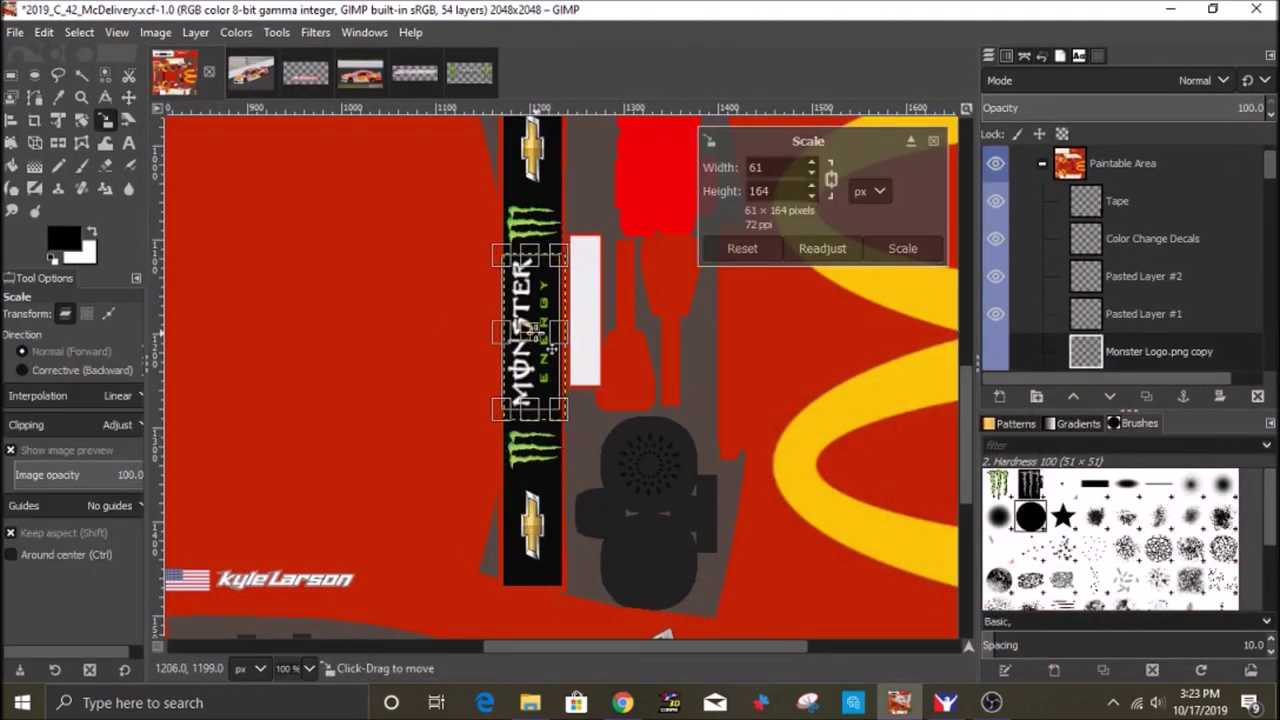
pyautogui.press('Return')
pyautogui.press('m')
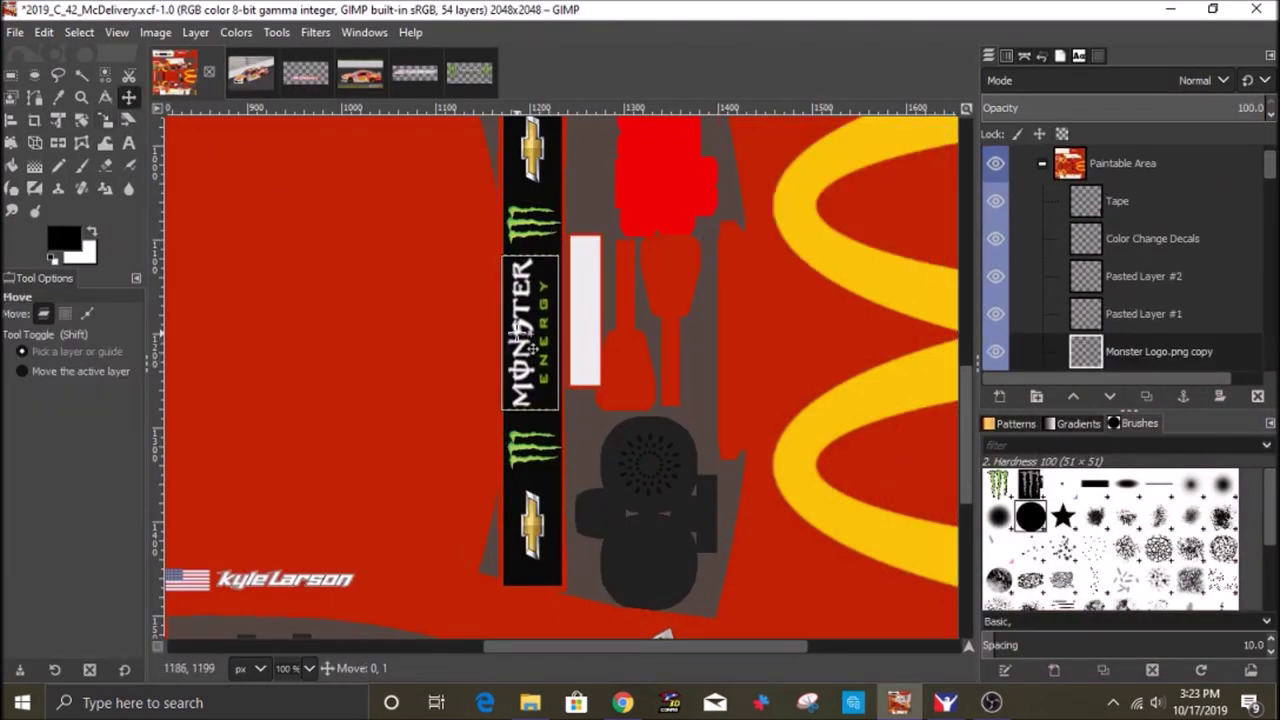
# Nudge the Monster Energy wordmark into place on the windshield banner, export the paint, and inspect it on the car in iRacing.
pyautogui.moveTo(517, 333); pyautogui.dragTo(518, 335)
pyautogui.scroll(-5, 1120, 260)
pyautogui.click(15, 33)
pyautogui.click(947, 703)
pyautogui.moveTo(700, 330); pyautogui.dragTo(800, 446)
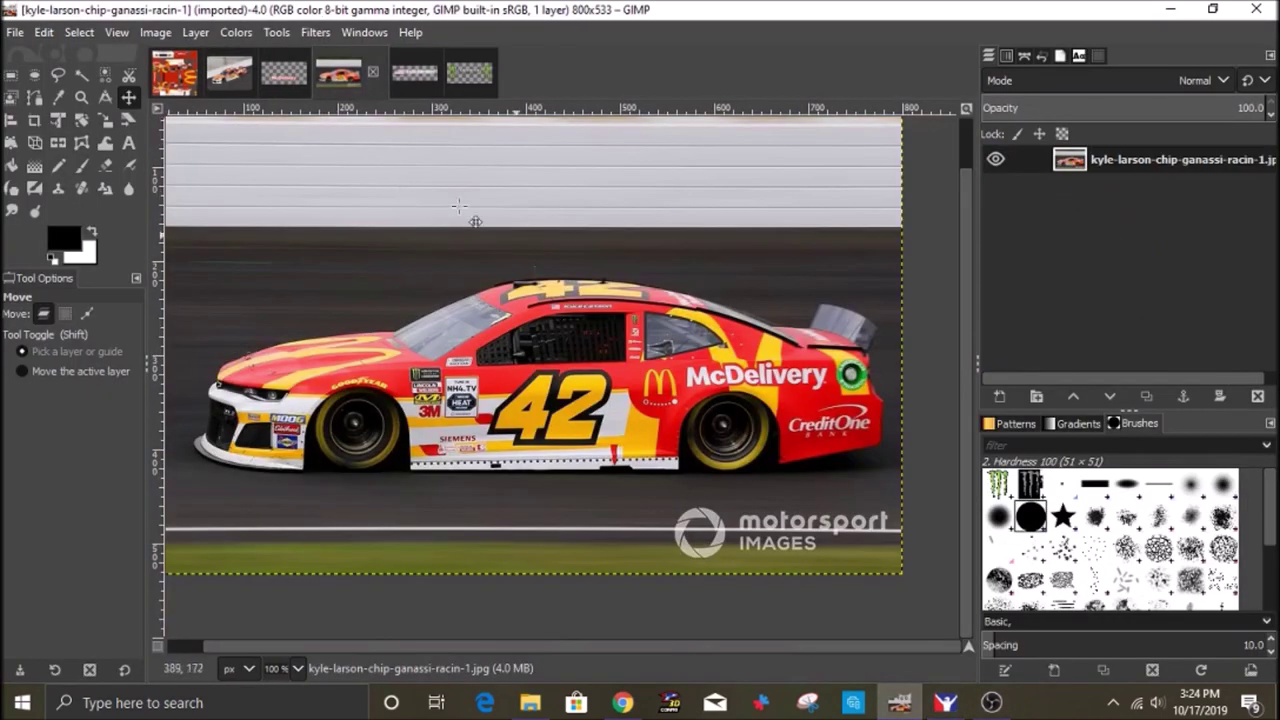
# Compare the McDelivery paint with the reference race photos to find sponsor decals still missing from the front bumper.
pyautogui.click(236, 72)
pyautogui.click(348, 74)
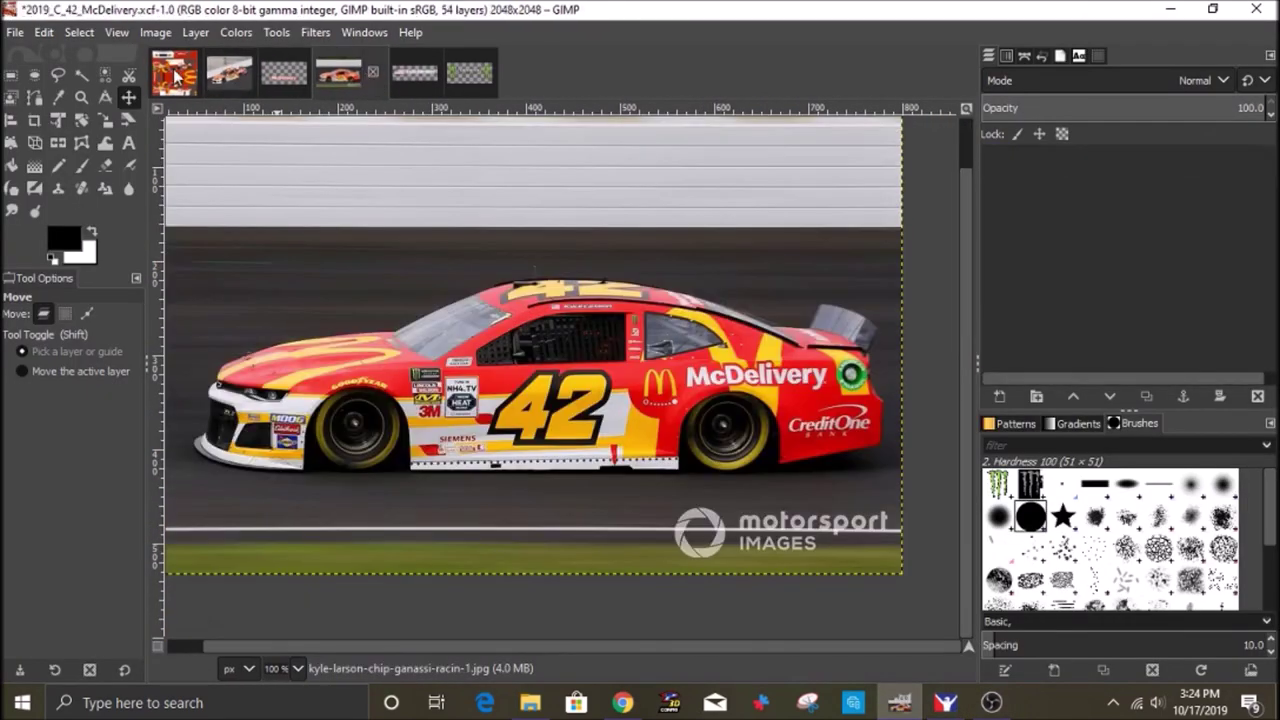
pyautogui.click(178, 74)
pyautogui.scroll(-3, 643, 374)
pyautogui.click(237, 74)
pyautogui.click(180, 76)
pyautogui.scroll(2, 578, 352)
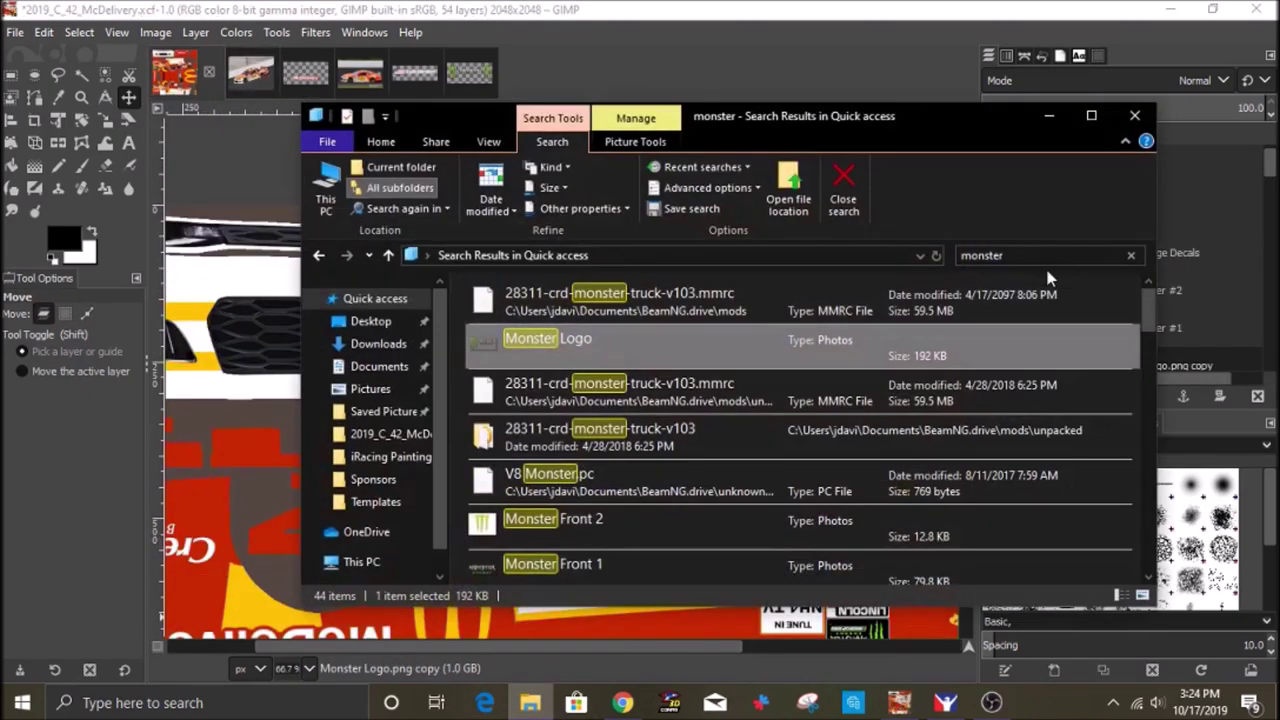
# Search the files for "ganassi", add Ganassi.jpg to the paint as a layer, and place it directly above the Base layer.
pyautogui.write('ganassi')
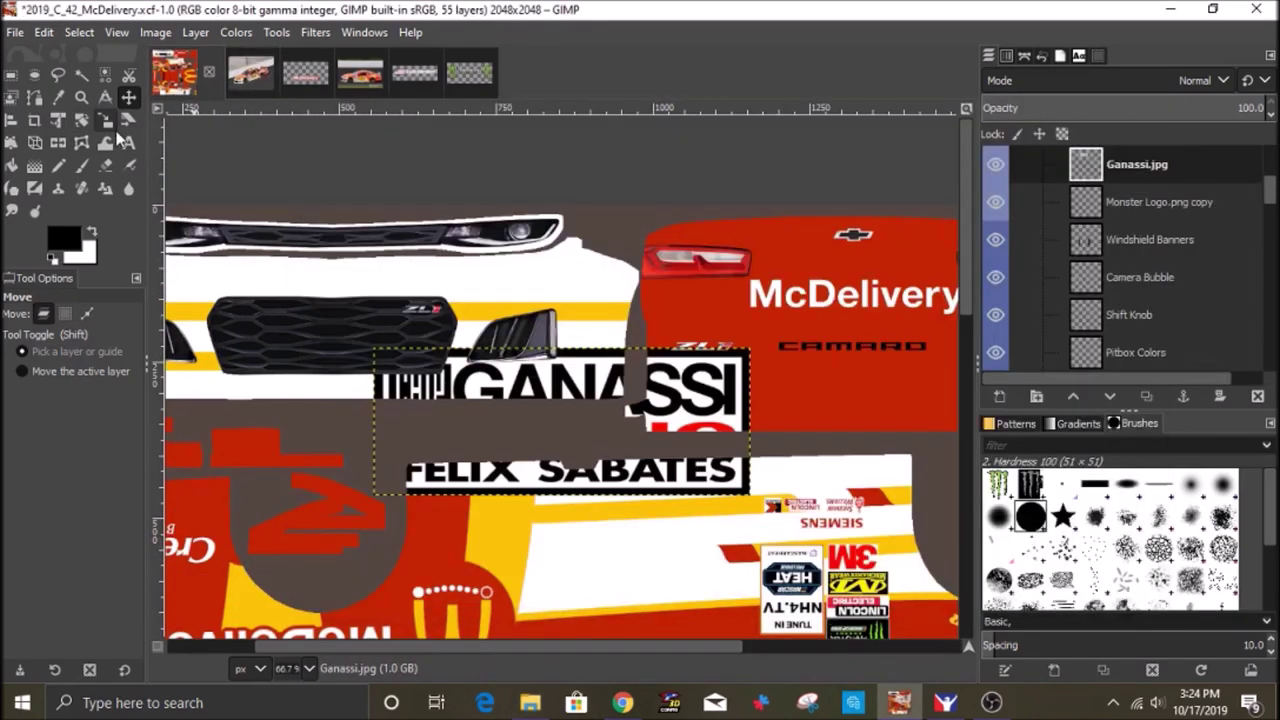
pyautogui.click(109, 124)
pyautogui.moveTo(1136, 165); pyautogui.dragTo(1142, 340)
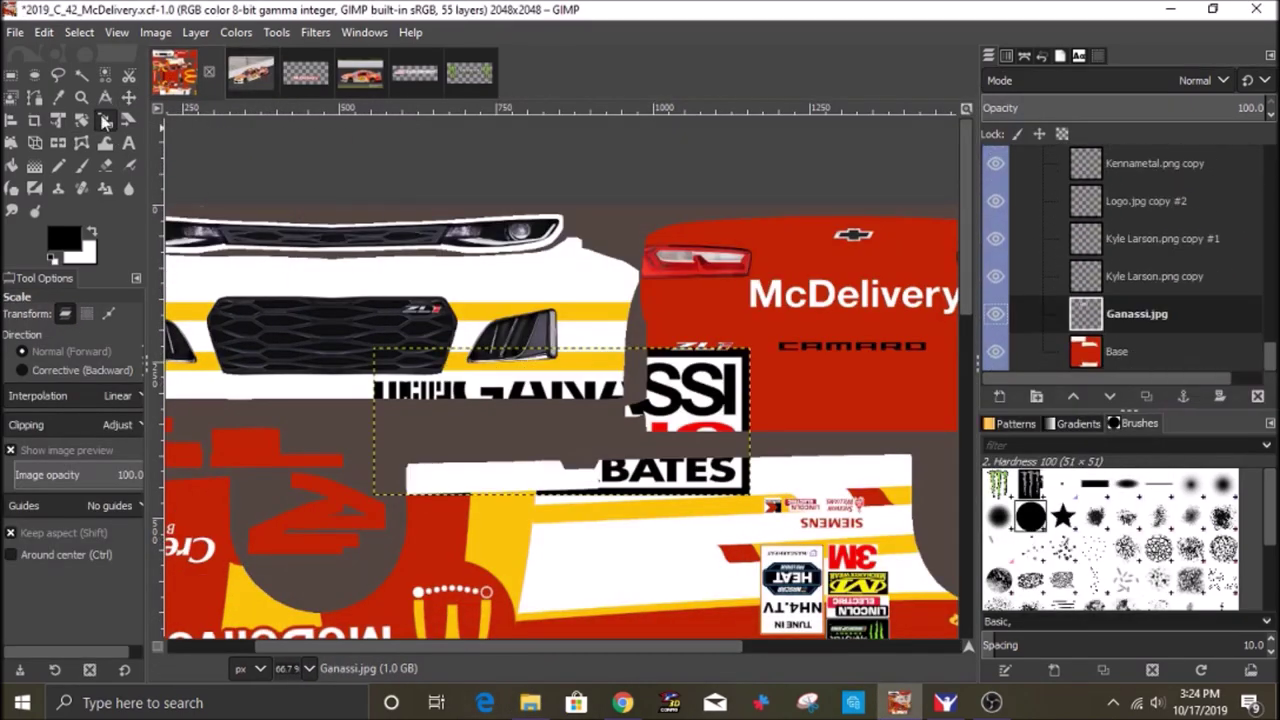
# Scale the Ganassi logo down to a small decal and place it on the front bumper between the grille and headlight.
pyautogui.click(562, 421)
pyautogui.moveTo(748, 492); pyautogui.dragTo(588, 430)
pyautogui.moveTo(483, 392); pyautogui.dragTo(566, 272)
pyautogui.moveTo(671, 229); pyautogui.dragTo(505, 293)
pyautogui.click(903, 248)
# Show the Numbers guide layer, shift the Ganassi logo above the fog light opposite the green number box, and hide the guide.
pyautogui.scroll(15, 1088, 275)
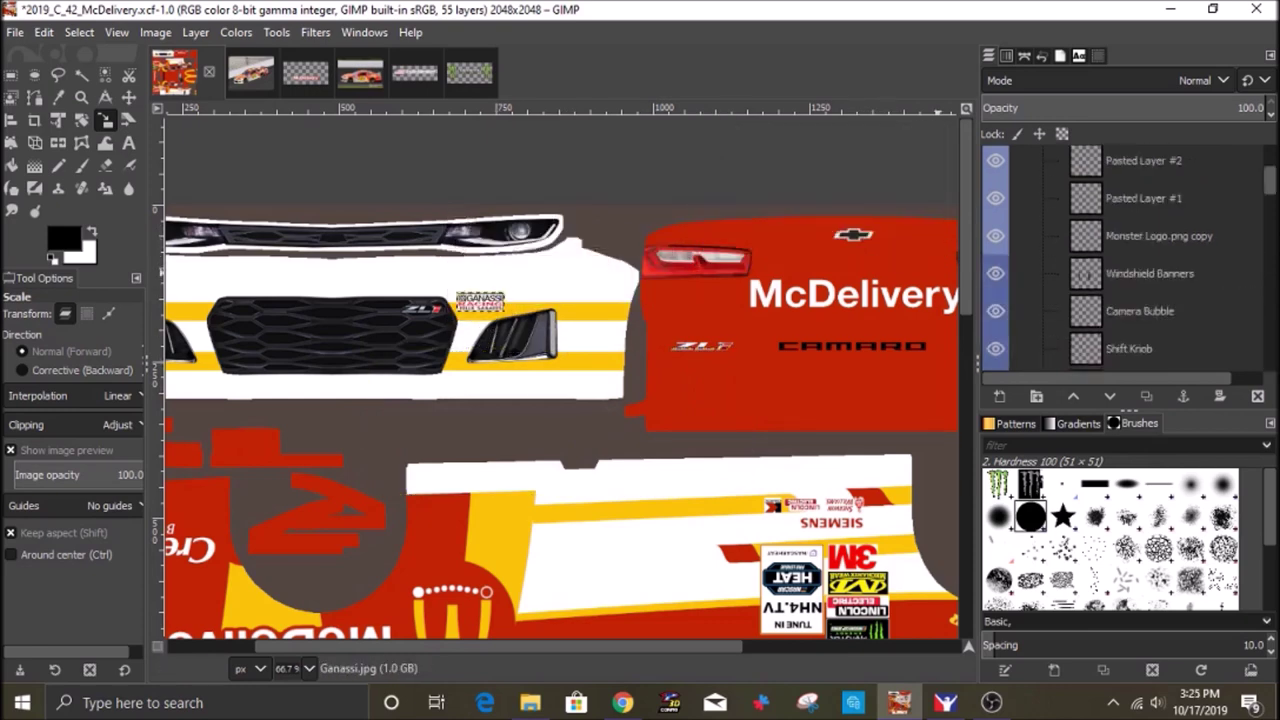
pyautogui.scroll(5, 1088, 275)
pyautogui.click(995, 279)
pyautogui.moveTo(560, 647); pyautogui.dragTo(471, 651)
pyautogui.click(130, 98)
pyautogui.moveTo(628, 305); pyautogui.dragTo(660, 293)
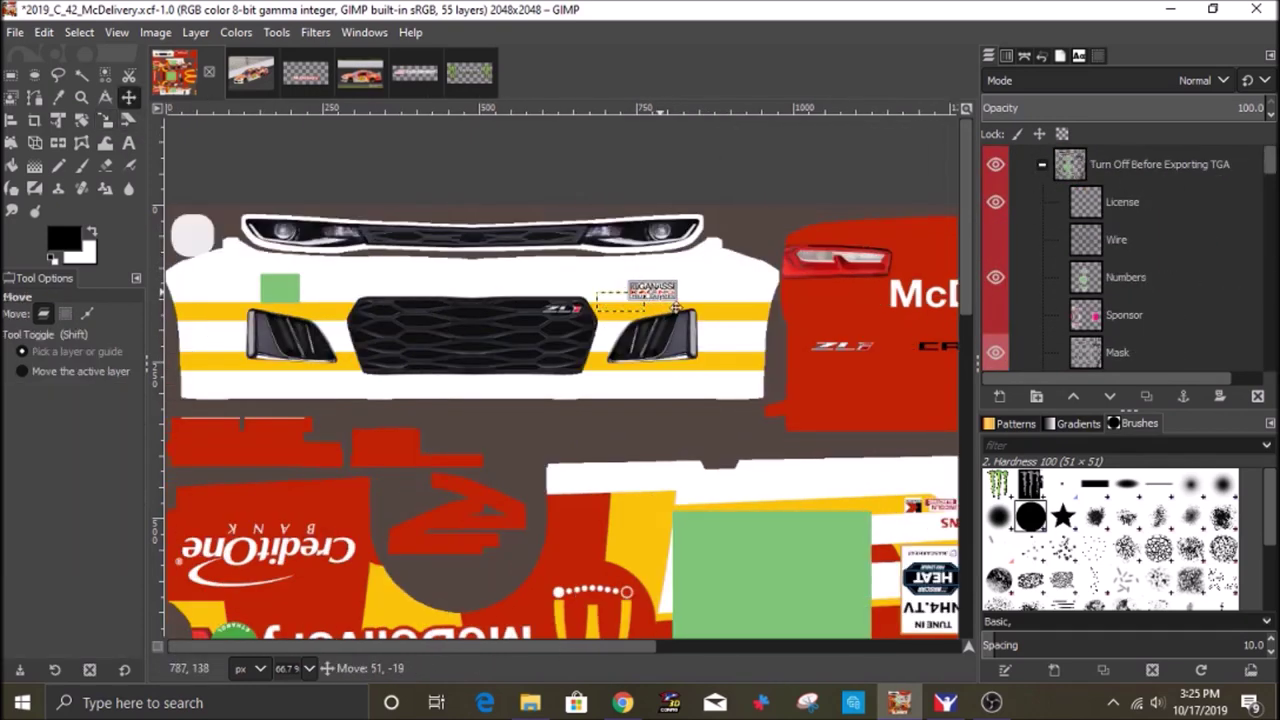
pyautogui.click(995, 278)
pyautogui.click(1042, 164)
pyautogui.moveTo(1122, 202); pyautogui.dragTo(1120, 370)
pyautogui.click(1183, 396)
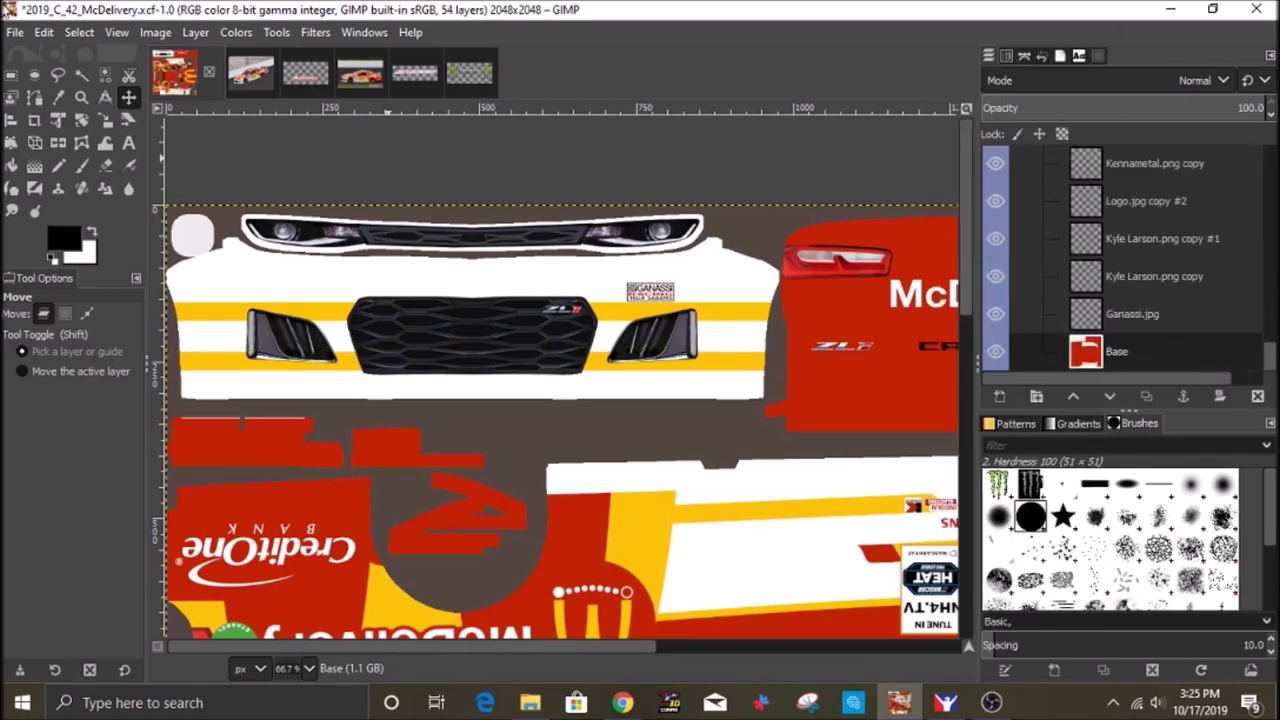
# Export the paint, reload it in iRacing to check the Ganassi decal, and return to GIMP.
pyautogui.click(15, 32)
pyautogui.click(88, 304)
pyautogui.click(945, 702)
pyautogui.hotkey('ctrl', 'r')
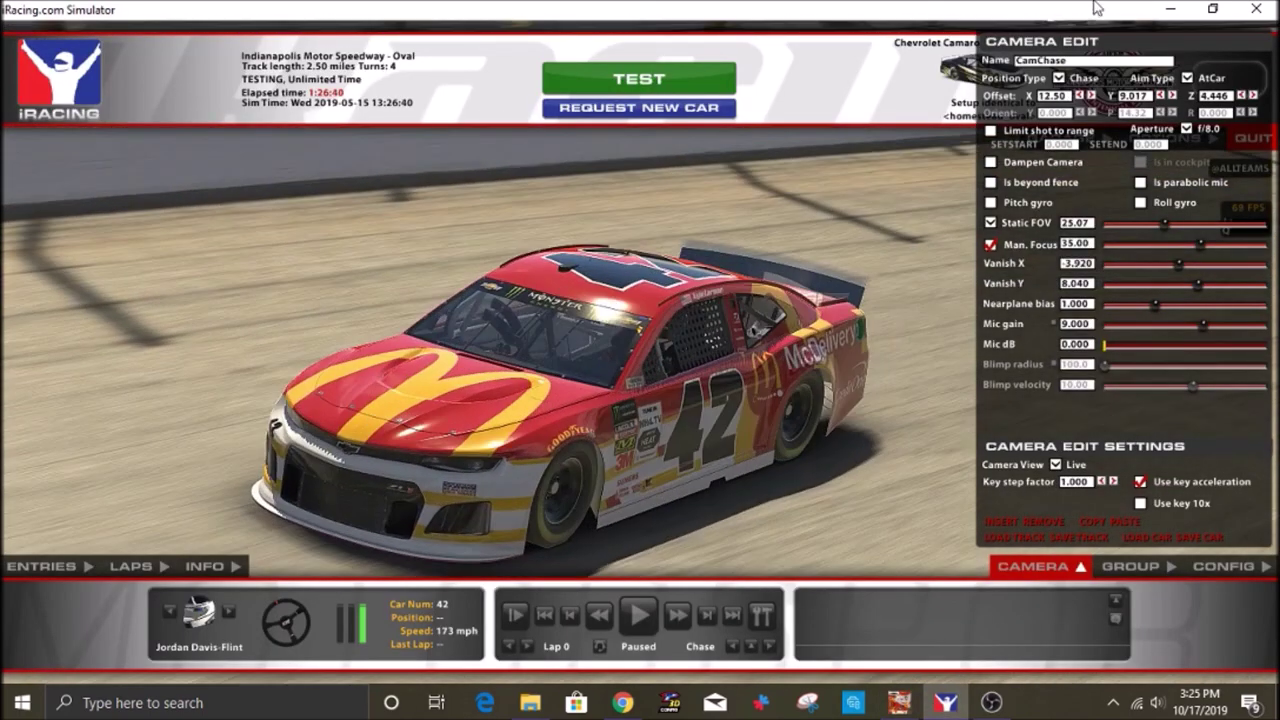
pyautogui.click(1170, 9)
pyautogui.scroll(10, 1203, 340)
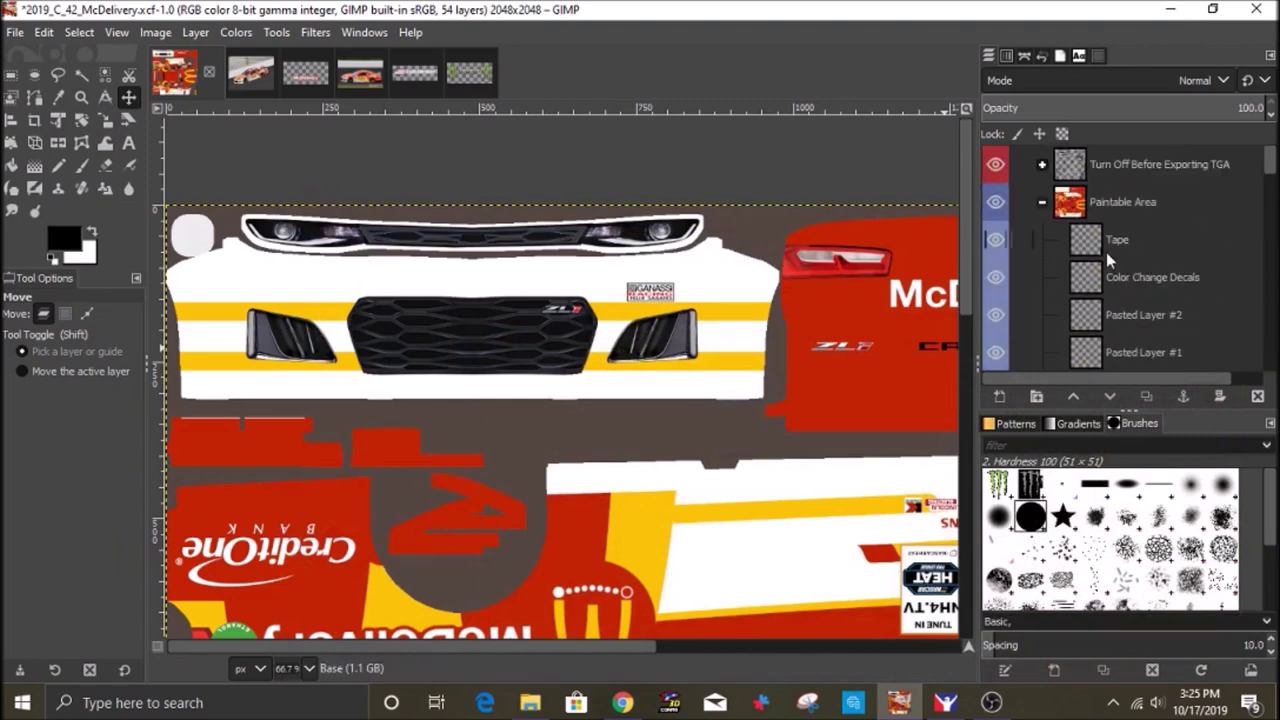
# Show the 2018 Contingencies layer, delete its side-panel decals within a 424 × 1632 px rectangle, and clear the selection.
pyautogui.click(1042, 164)
pyautogui.scroll(-2, 1085, 250)
pyautogui.click(995, 249)
pyautogui.click(995, 211)
pyautogui.scroll(-3, 632, 395)
pyautogui.moveTo(632, 395)
pyautogui.mouseDown()
pyautogui.moveTo(494, 309)
pyautogui.moveTo(677, 627)
pyautogui.moveTo(625, 632)
pyautogui.mouseUp()
pyautogui.click(11, 75)
pyautogui.press('Delete')
pyautogui.click(44, 32)
pyautogui.click(1121, 213)
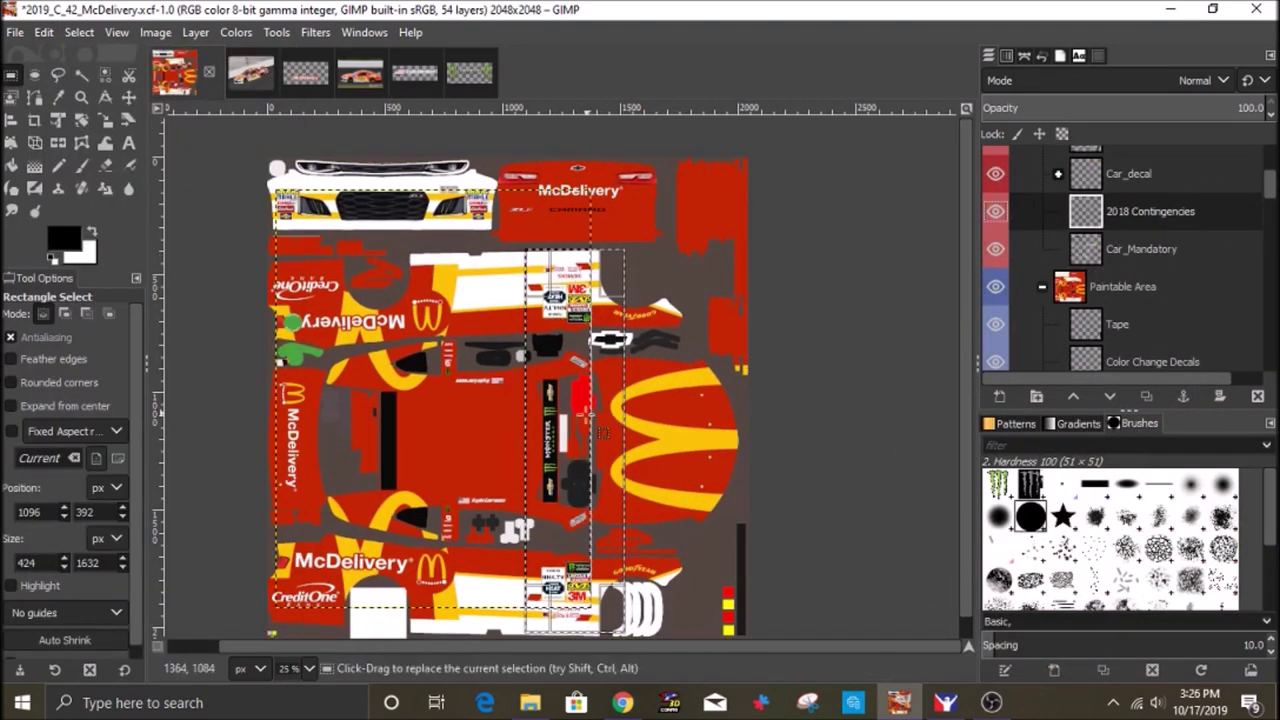
pyautogui.hotkey('ctrl', 'shift', 'a')
# Select the yellow MOOG lettering on the 2018 Contingencies layer by color and make white the foreground color.
pyautogui.press('m')
pyautogui.scroll(6, 465, 220)
pyautogui.moveTo(471, 229); pyautogui.dragTo(414, 546)
pyautogui.scroll(5, 520, 344)
pyautogui.moveTo(506, 343); pyautogui.dragTo(580, 393)
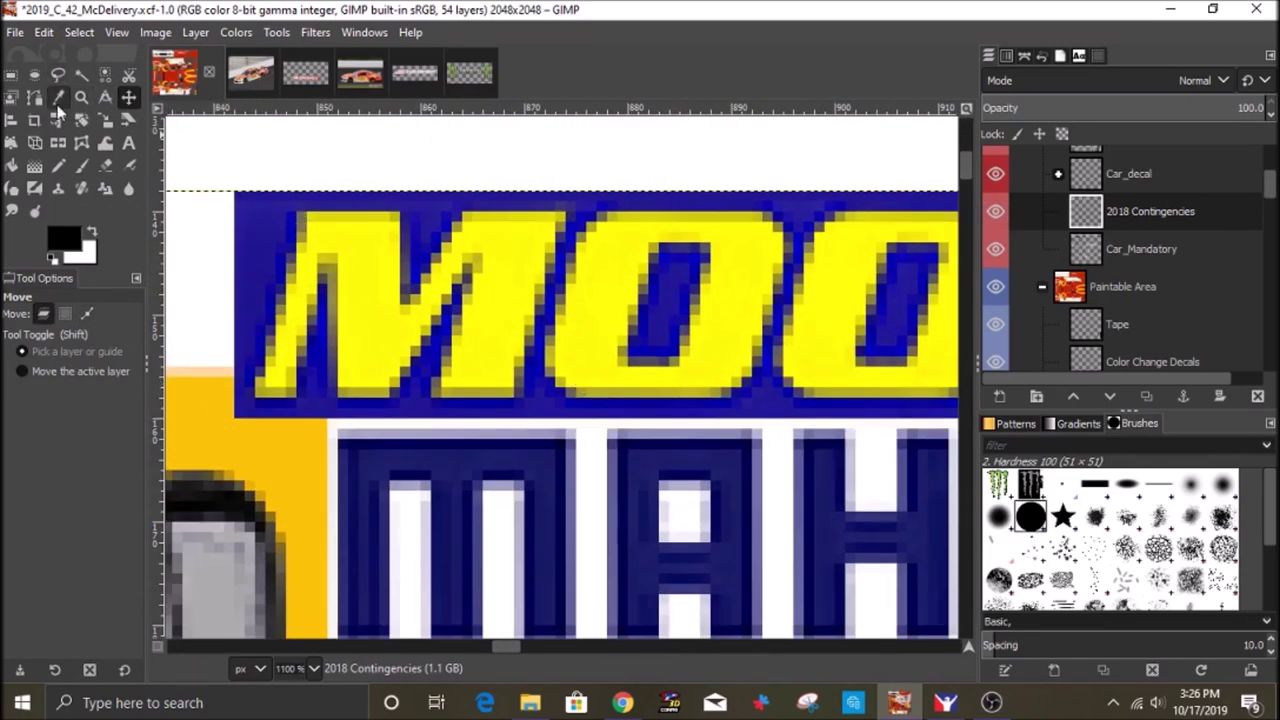
pyautogui.click(105, 76)
pyautogui.click(369, 318)
pyautogui.click(92, 232)
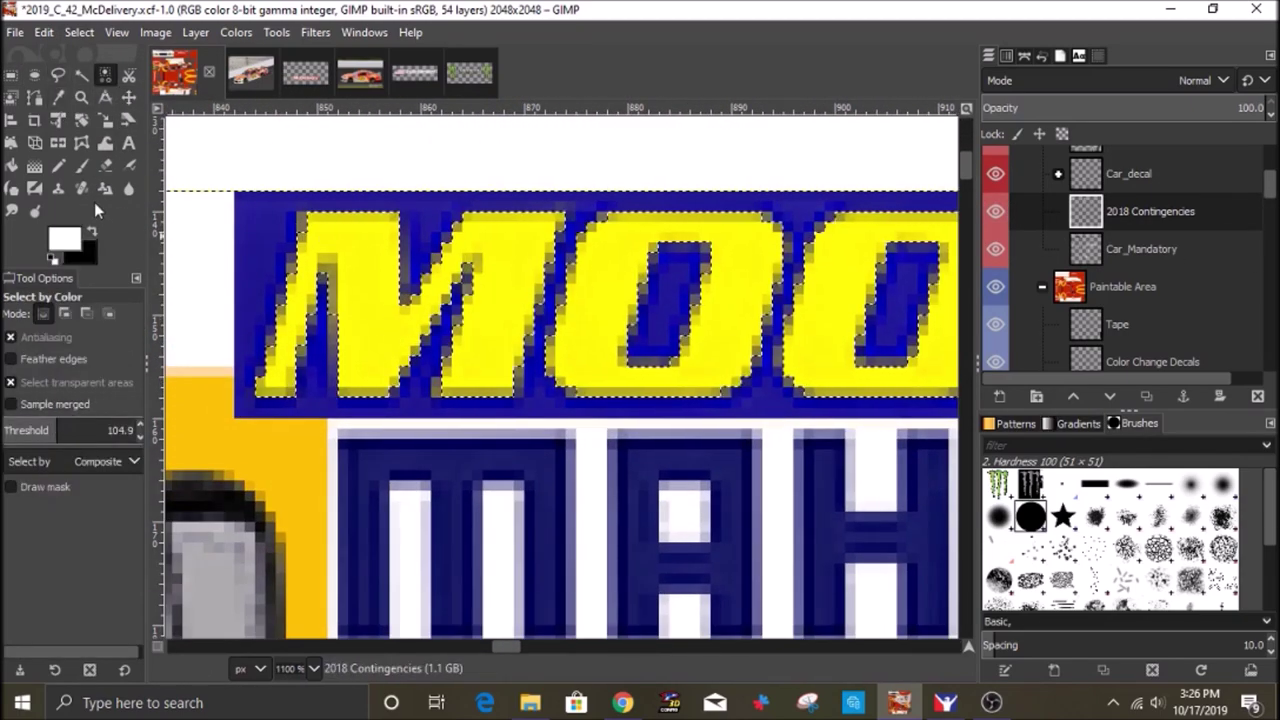
# Paint the middle letters of the MOOG decal white on the Ganassi-logo side of the front bumper.
pyautogui.click(82, 165)
pyautogui.click(604, 346)
pyautogui.scroll(-8, 672, 333)
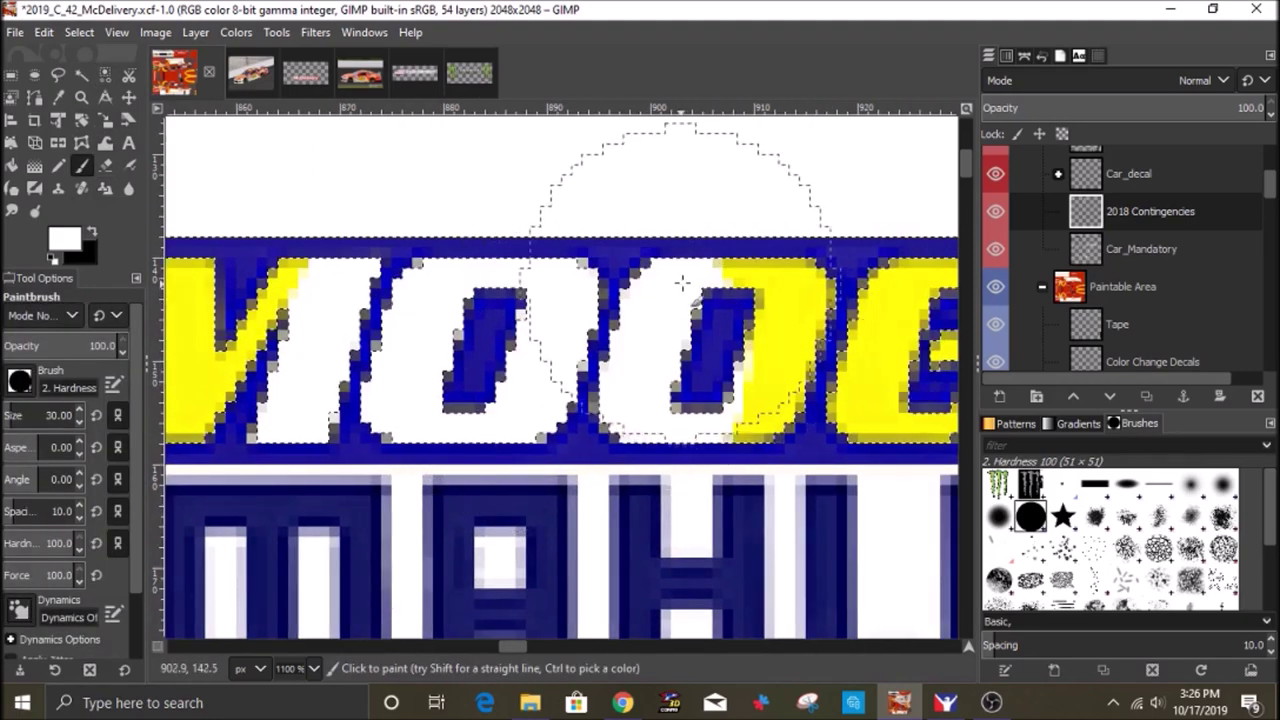
pyautogui.scroll(5, 330, 337)
pyautogui.scroll(-3, 330, 337)
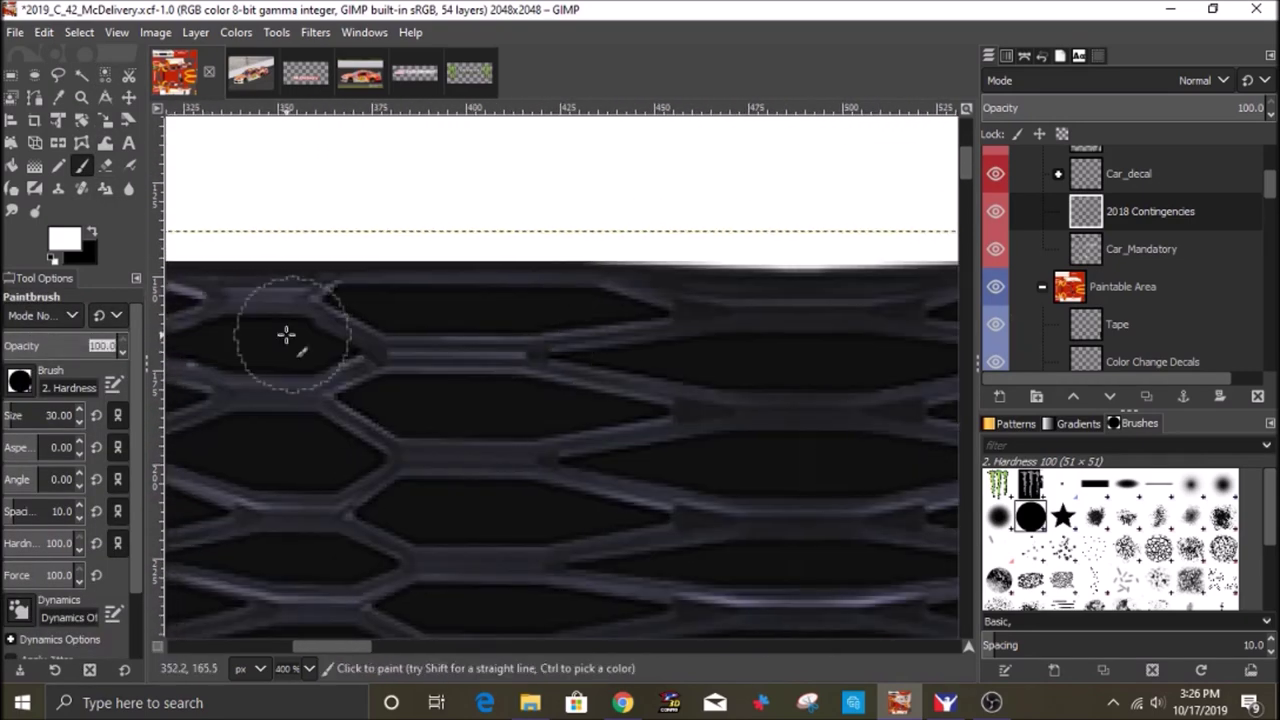
# Paint the middle letters of the MOOG decal white on the opposite bumper corner and clear the selection.
pyautogui.scroll(5, 577, 319)
pyautogui.moveTo(578, 326); pyautogui.dragTo(540, 430)
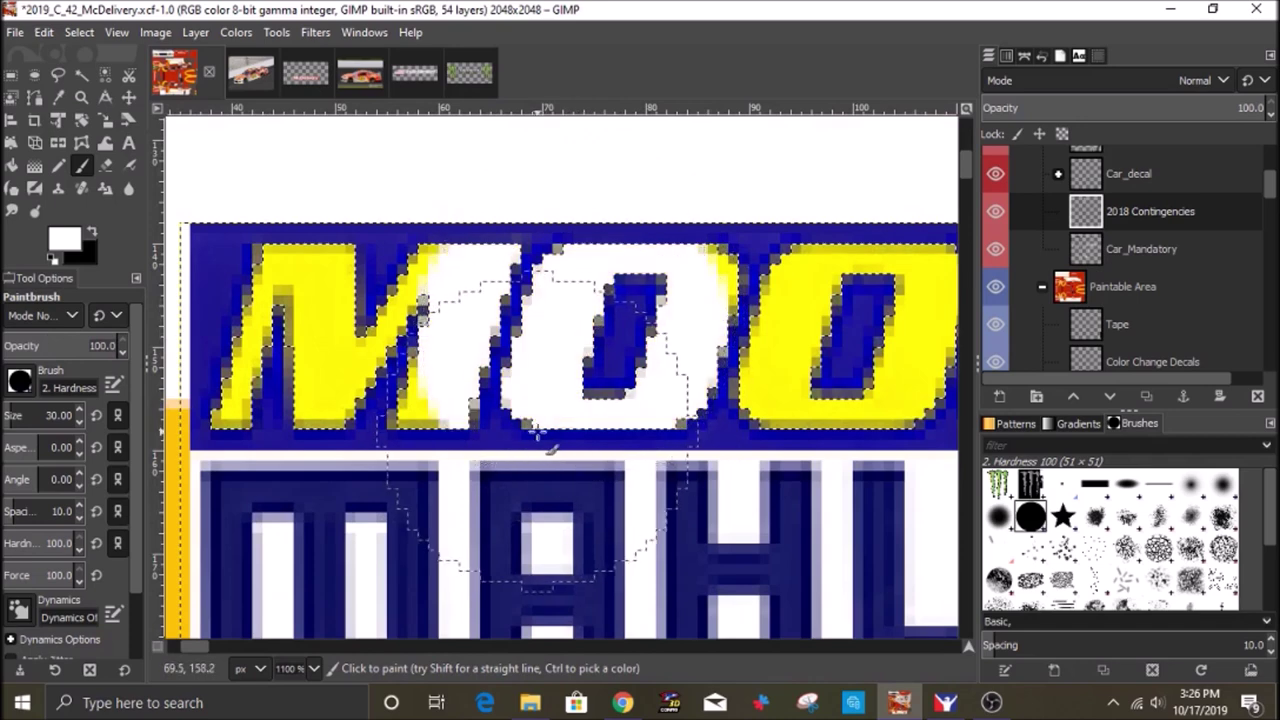
pyautogui.scroll(-2, 540, 428)
pyautogui.scroll(2, 682, 365)
pyautogui.moveTo(677, 317)
pyautogui.mouseDown()
pyautogui.moveTo(666, 389)
pyautogui.moveTo(606, 352)
pyautogui.mouseUp()
pyautogui.scroll(-3, 608, 345)
pyautogui.click(72, 36)
pyautogui.click(100, 79)
# Move the 2018 Contingencies layer out of the template group to the top of the Paintable Area group.
pyautogui.click(129, 97)
pyautogui.scroll(-10, 1219, 260)
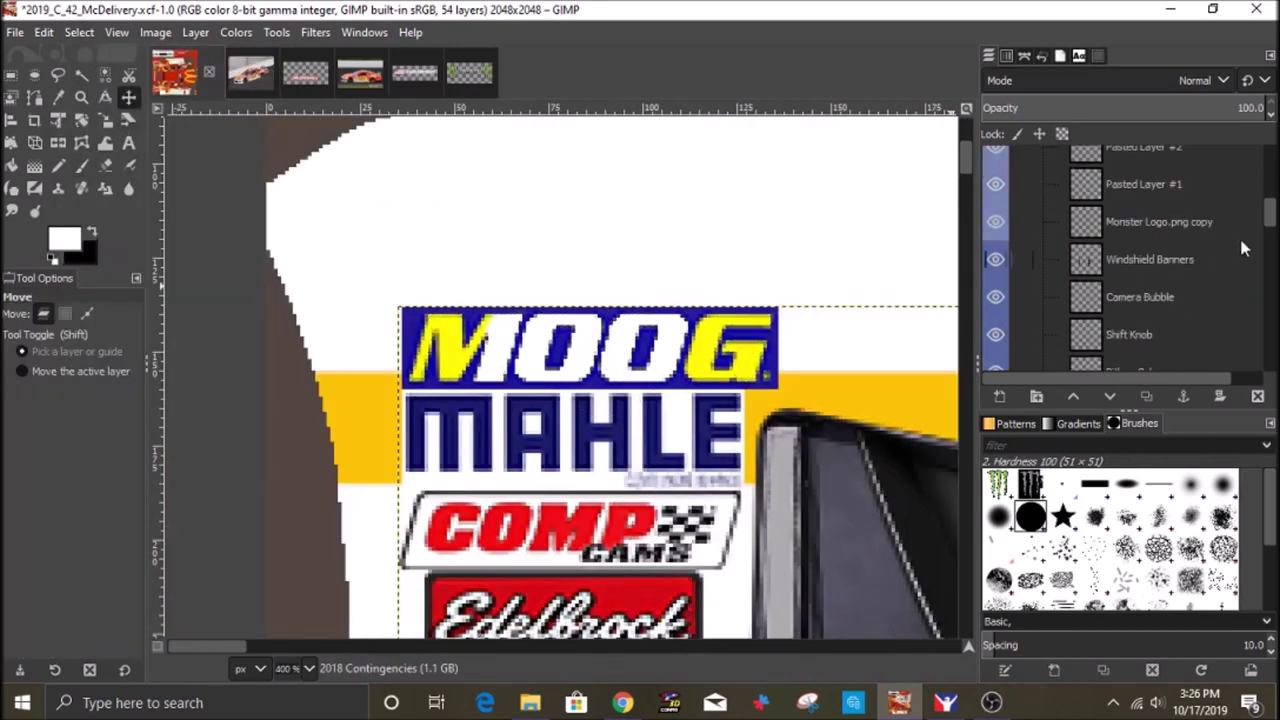
pyautogui.click(1180, 352)
pyautogui.scroll(-5, 621, 388)
pyautogui.moveTo(754, 411); pyautogui.dragTo(619, 392)
pyautogui.scroll(10, 1111, 263)
pyautogui.moveTo(1125, 262)
pyautogui.mouseDown()
pyautogui.moveTo(1140, 369)
pyautogui.moveTo(1140, 318)
pyautogui.mouseUp()
# Inspect the front contingency decals on the car in iRacing and compare them with the reference race photo.
pyautogui.click(945, 703)
pyautogui.moveTo(654, 502); pyautogui.dragTo(656, 503)
pyautogui.click(899, 703)
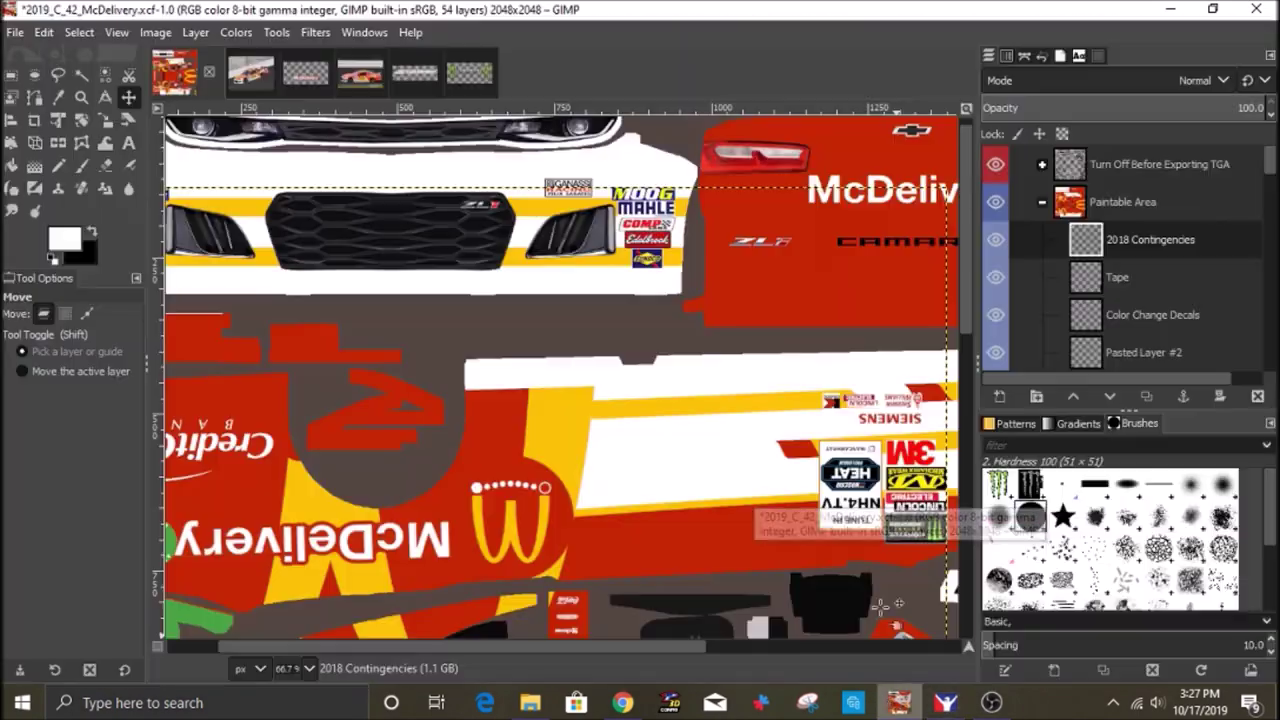
pyautogui.click(338, 72)
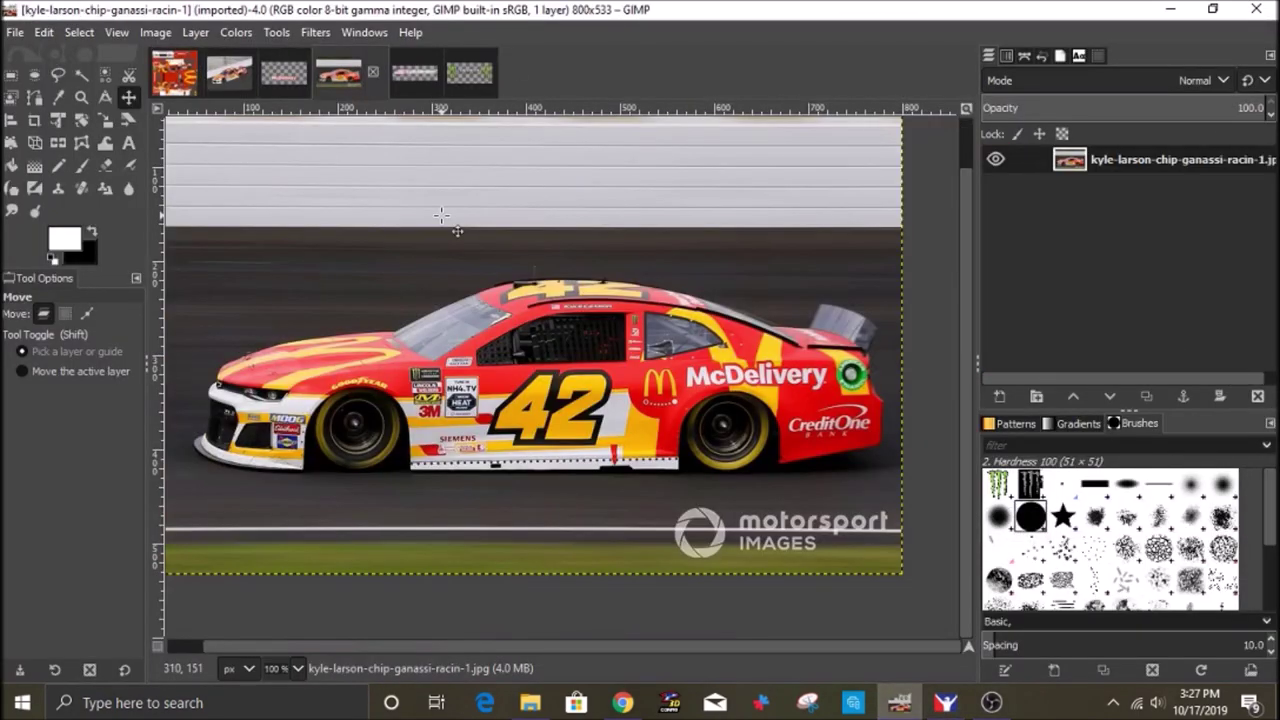
pyautogui.click(174, 73)
pyautogui.scroll(-3, 560, 207)
pyautogui.moveTo(634, 371); pyautogui.dragTo(555, 337)
# Hide the Turn Off Before Exporting TGA group and save the McDelivery project file.
pyautogui.click(20, 34)
pyautogui.click(358, 187)
pyautogui.click(16, 33)
pyautogui.click(42, 218)
# Export the finished paint as 2019_C_42_McDelivery.tga into the iRacing Painting folder 2019_C_42_McDelivery.
pyautogui.click(18, 33)
pyautogui.click(69, 350)
pyautogui.click(338, 91)
pyautogui.doubleClick(382, 328)
pyautogui.doubleClick(364, 186)
pyautogui.write('2019_C_42_McDelivery')
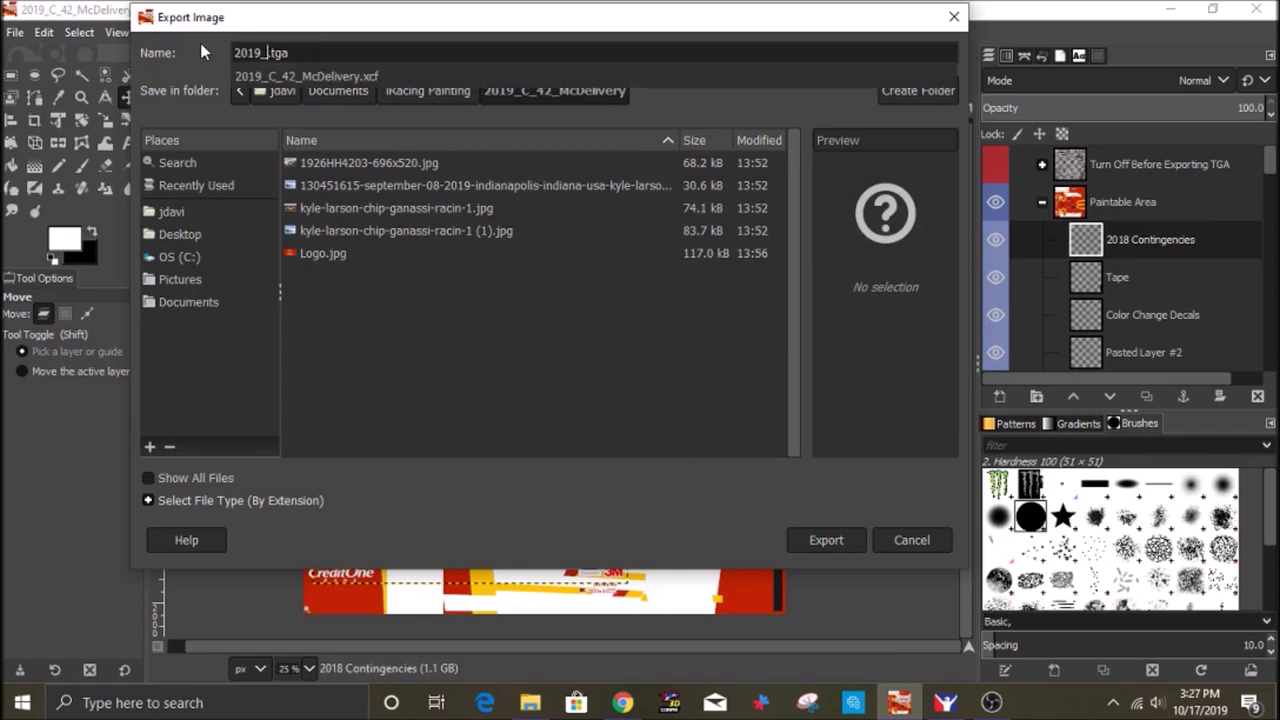
pyautogui.press('Return')
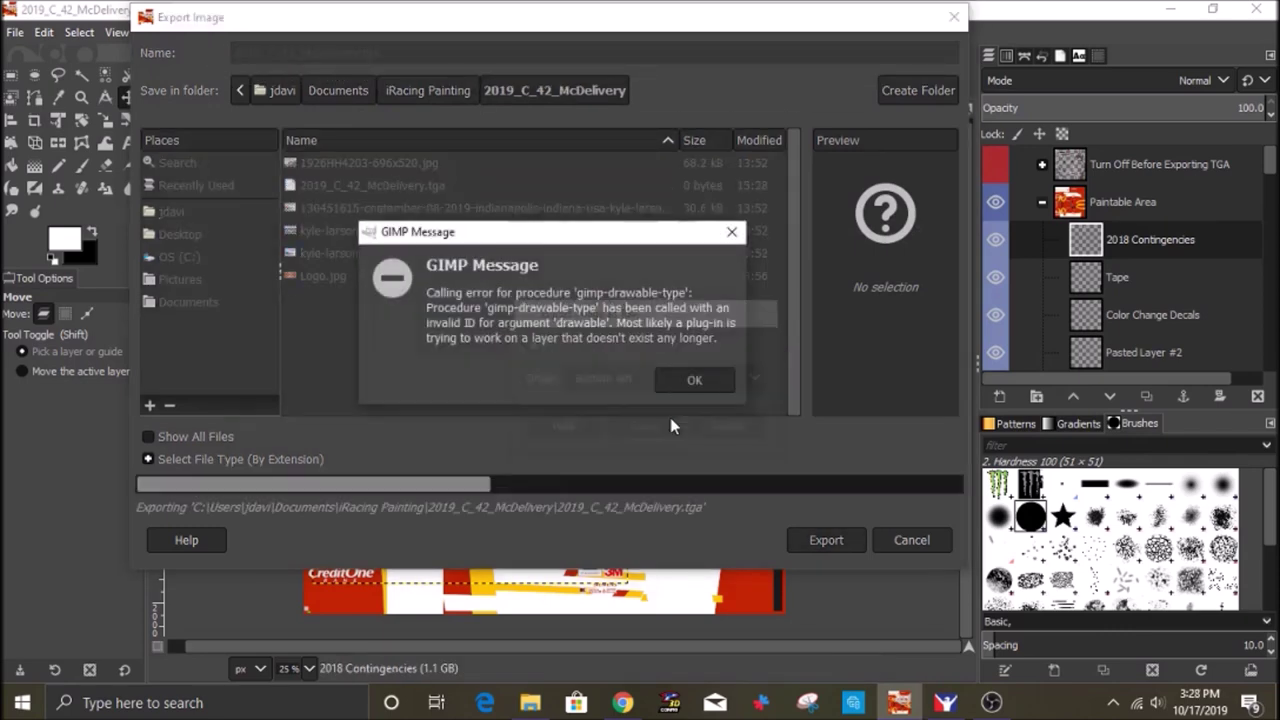
pyautogui.click(689, 380)
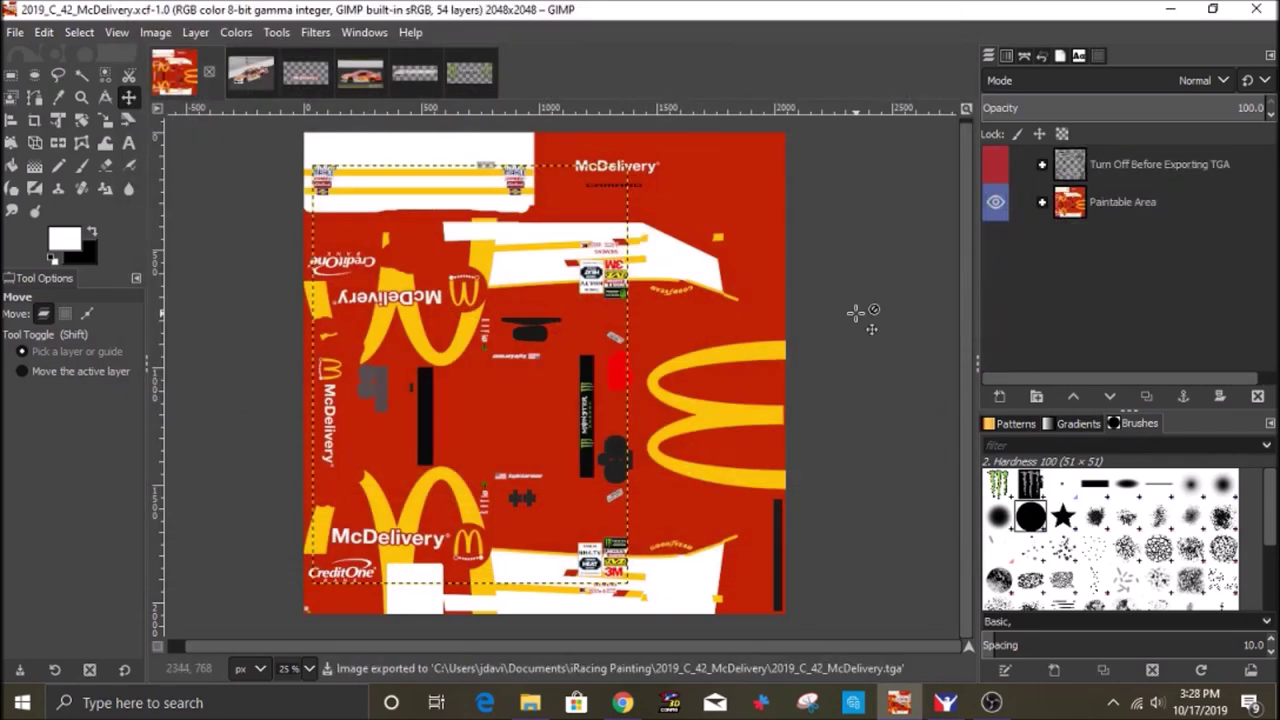